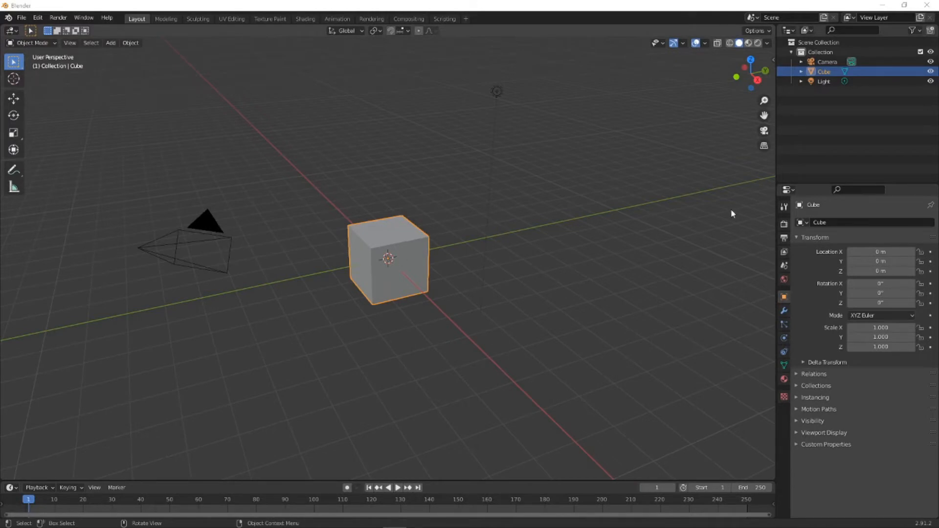
- Delete the default camera, cube and light from the scene
{"action": "left_click", "coordinate": [828, 62]}
{"action": "left_click", "coordinate": [824, 81], "text": "shift"}
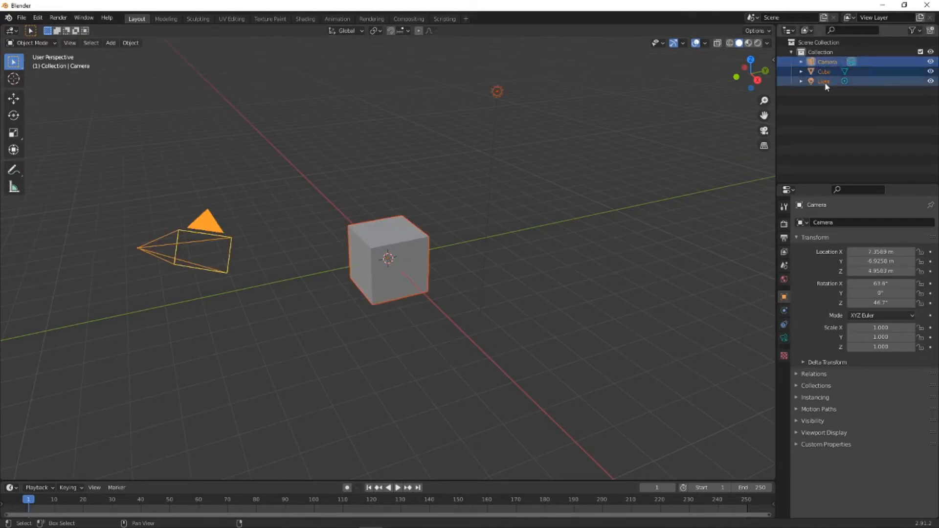
{"action": "key", "text": "Delete"}
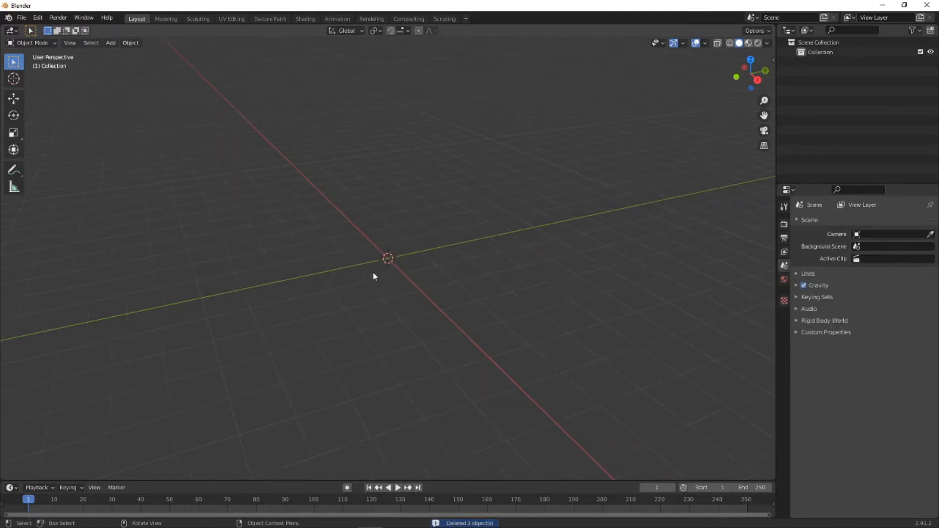
- Add a mesh cylinder at the origin with a radius of 3 cm and a depth of 30 cm
{"action": "key", "text": "shift+a"}
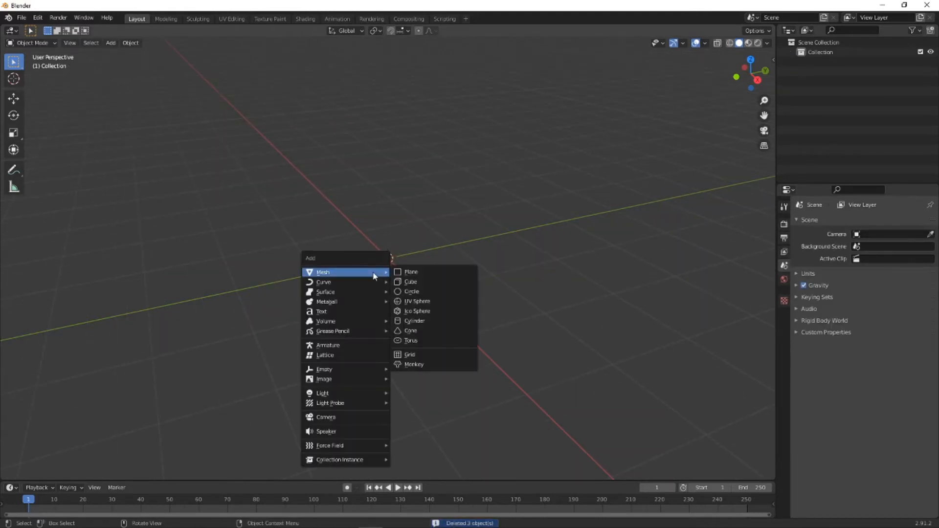
{"action": "left_click", "coordinate": [424, 322]}
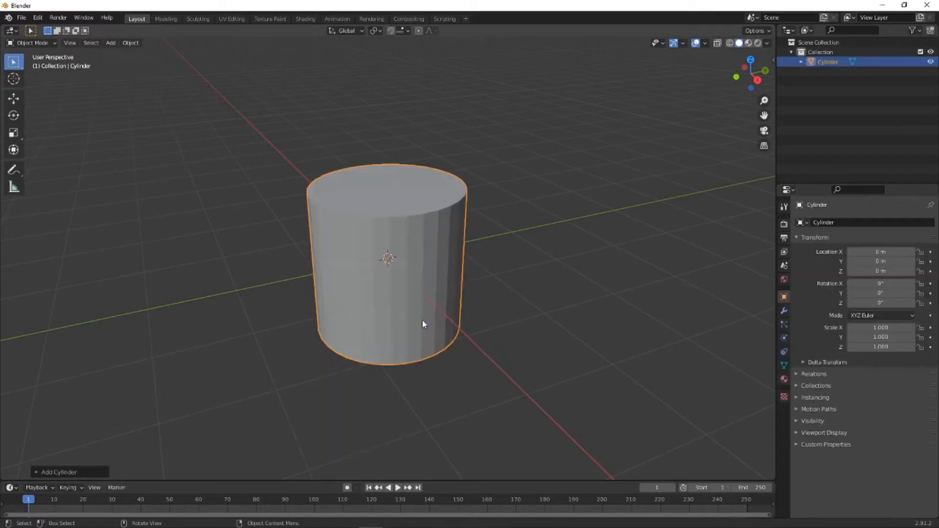
{"action": "left_click", "coordinate": [37, 471]}
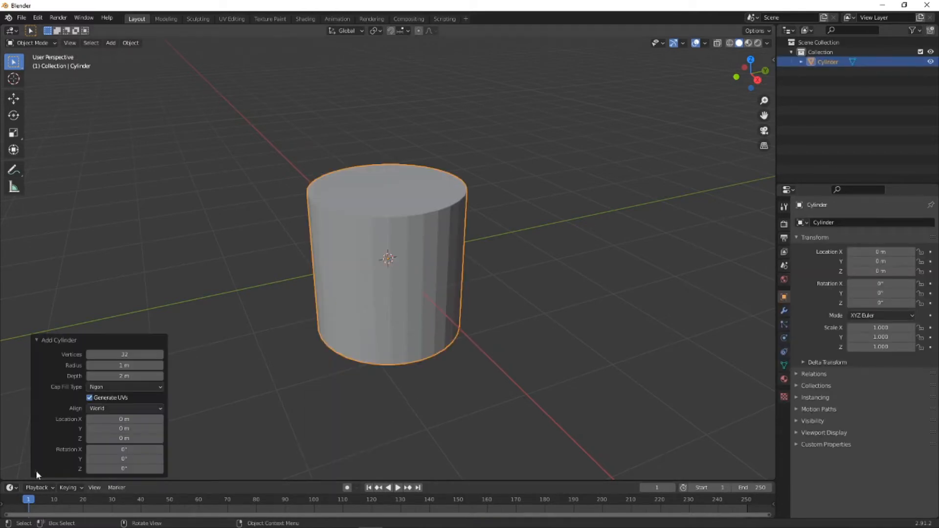
{"action": "left_click", "coordinate": [128, 365]}
{"action": "type", "text": "3CM"}
{"action": "key", "text": "Return"}
{"action": "left_click", "coordinate": [154, 376]}
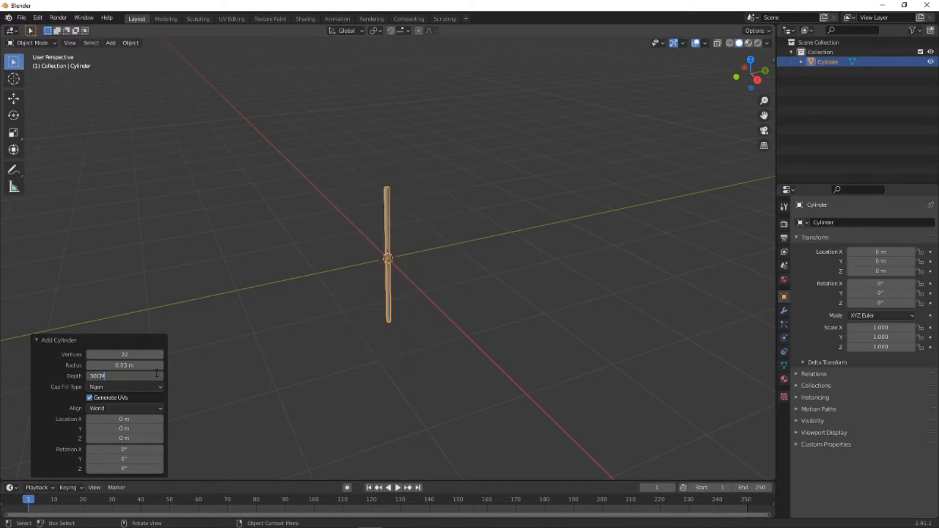
{"action": "type", "text": "30CM"}
{"action": "key", "text": "Return"}
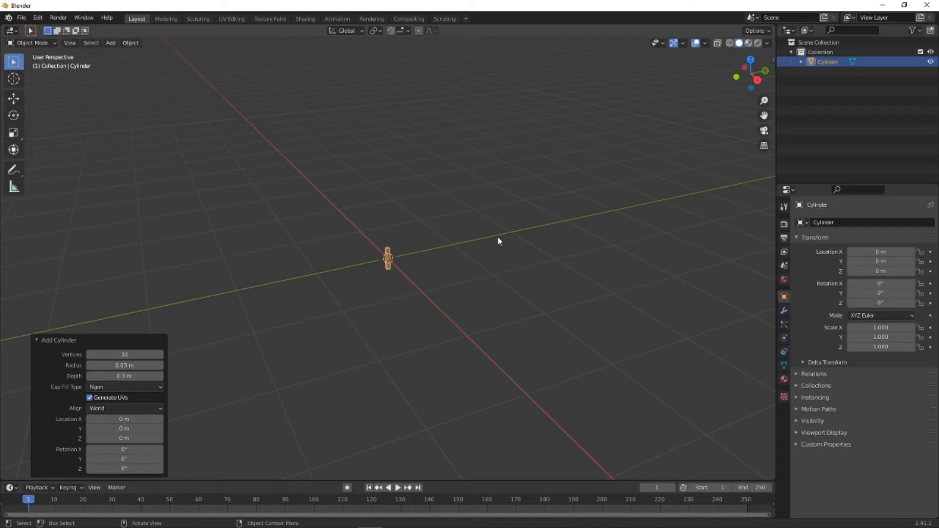
- Set the new cylinder's depth to 0.4 m, keeping its 0.03 m radius
{"action": "scroll", "coordinate": [400, 261], "scroll_direction": "up", "scroll_amount": 6}
{"action": "middle_click_drag", "start_coordinate": [391, 278], "coordinate": [413, 317]}
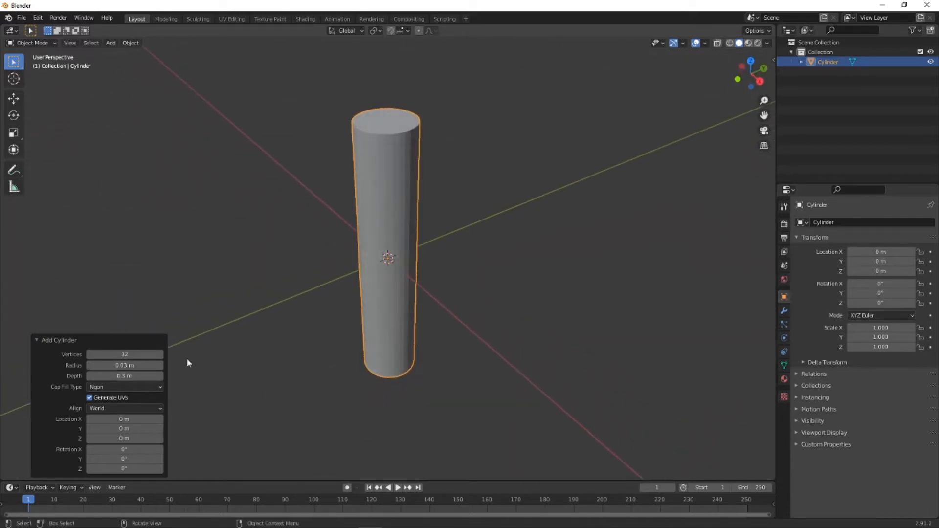
{"action": "left_click", "coordinate": [128, 365]}
{"action": "left_click", "coordinate": [120, 375]}
{"action": "left_click", "coordinate": [130, 375]}
{"action": "key", "text": "Return"}
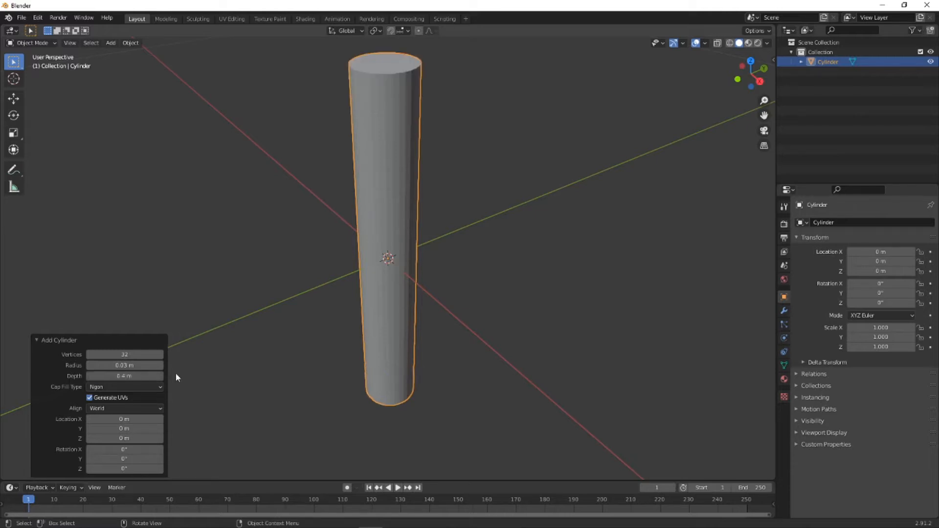
- View the cylinder in right orthographic view and enter Edit Mode on it
{"action": "middle_click_drag", "start_coordinate": [595, 325], "coordinate": [541, 290]}
{"action": "left_click", "coordinate": [304, 335]}
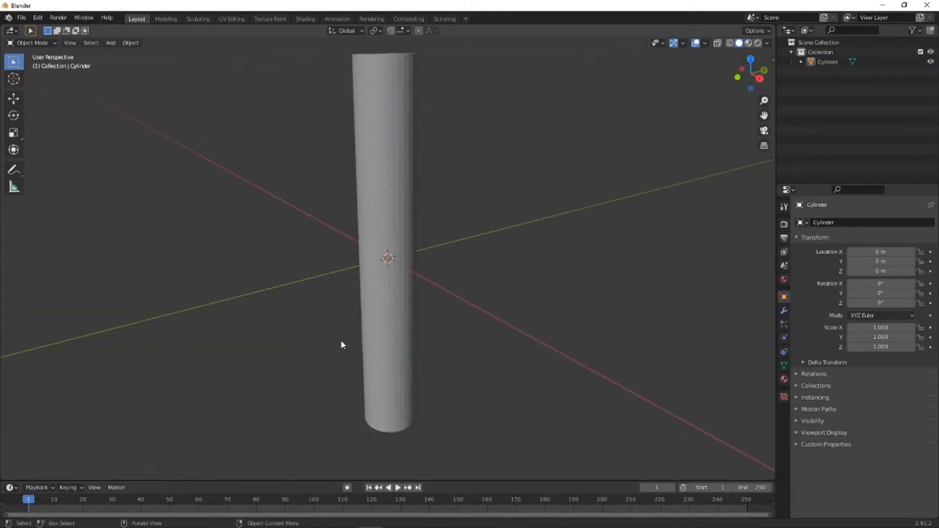
{"action": "middle_click_drag", "start_coordinate": [438, 334], "coordinate": [412, 281]}
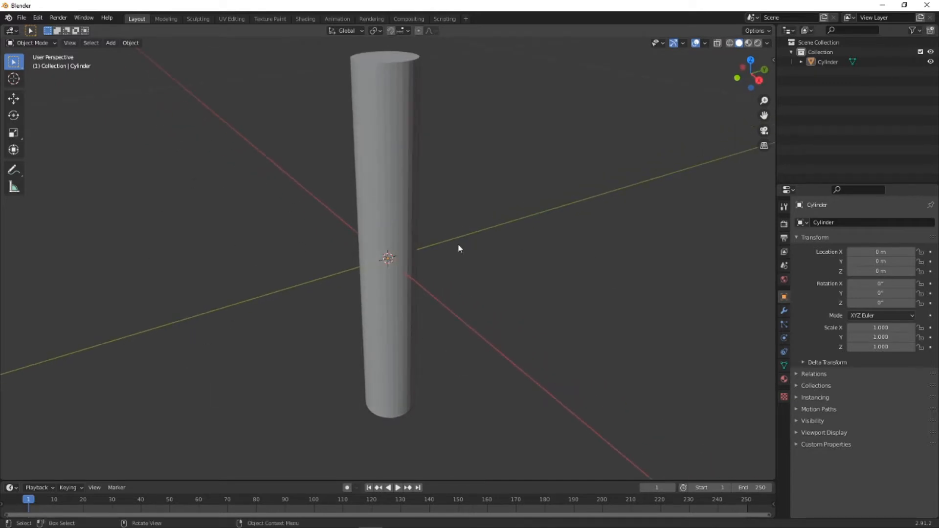
{"action": "middle_click_drag", "start_coordinate": [387, 275], "coordinate": [430, 256]}
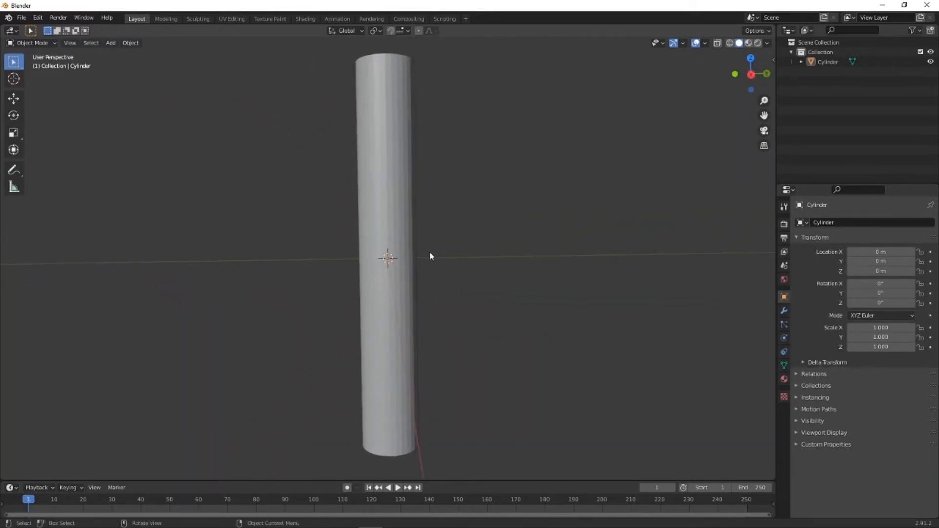
{"action": "left_click", "coordinate": [751, 74]}
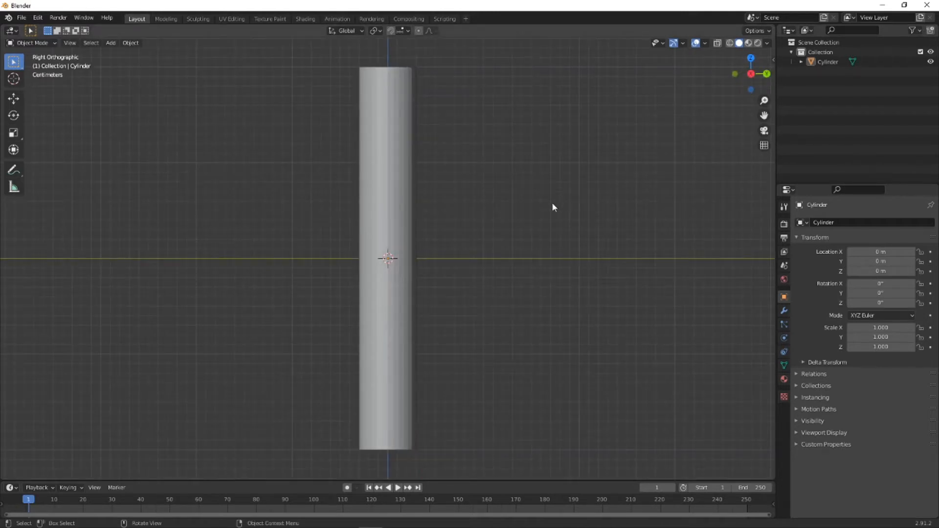
{"action": "left_click", "coordinate": [32, 42]}
{"action": "left_click", "coordinate": [40, 66]}
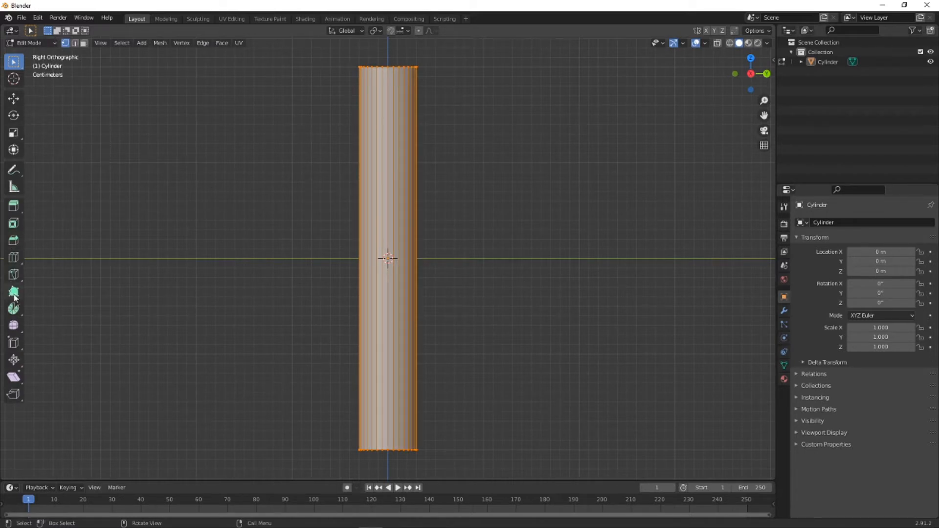
- Add five horizontal loop cuts: one at mid-height, then halve the upper half, its top section, the lower half and its bottom section
{"action": "left_click", "coordinate": [14, 257]}
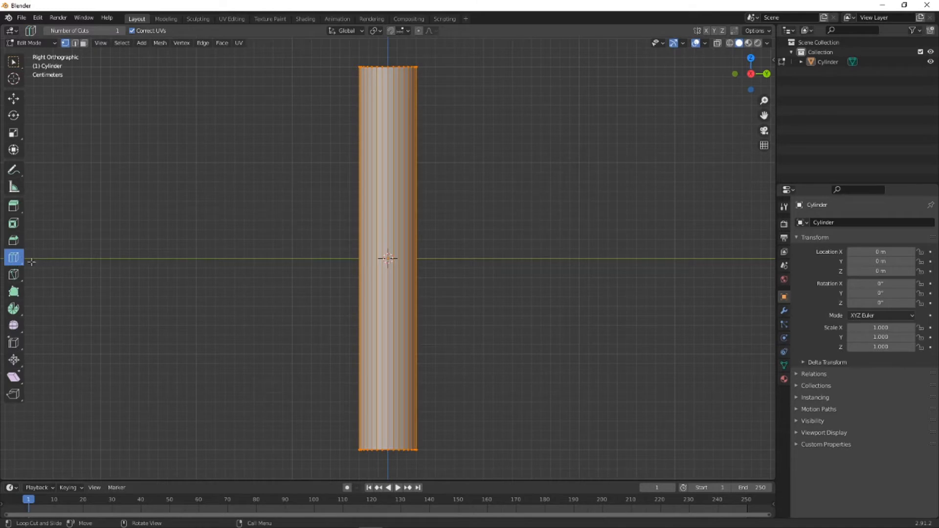
{"action": "left_click", "coordinate": [390, 212]}
{"action": "left_click", "coordinate": [399, 140]}
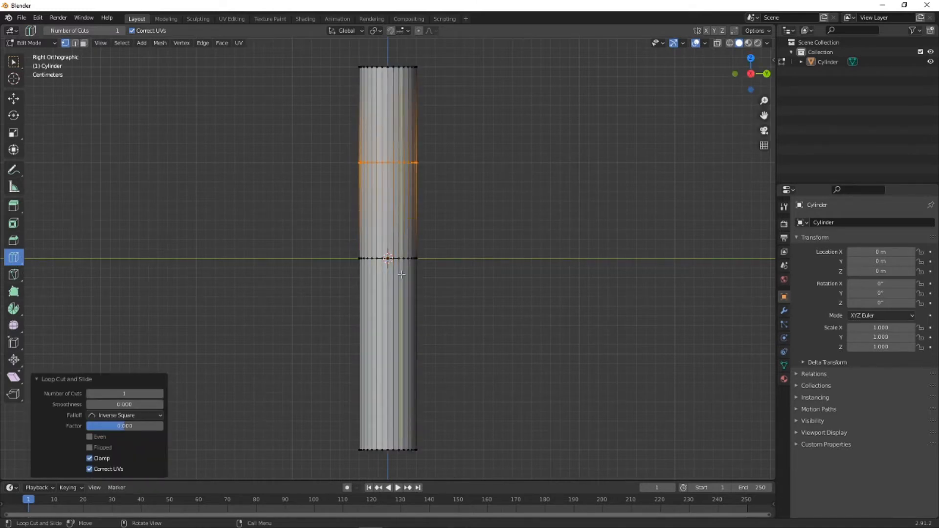
{"action": "left_click", "coordinate": [389, 126]}
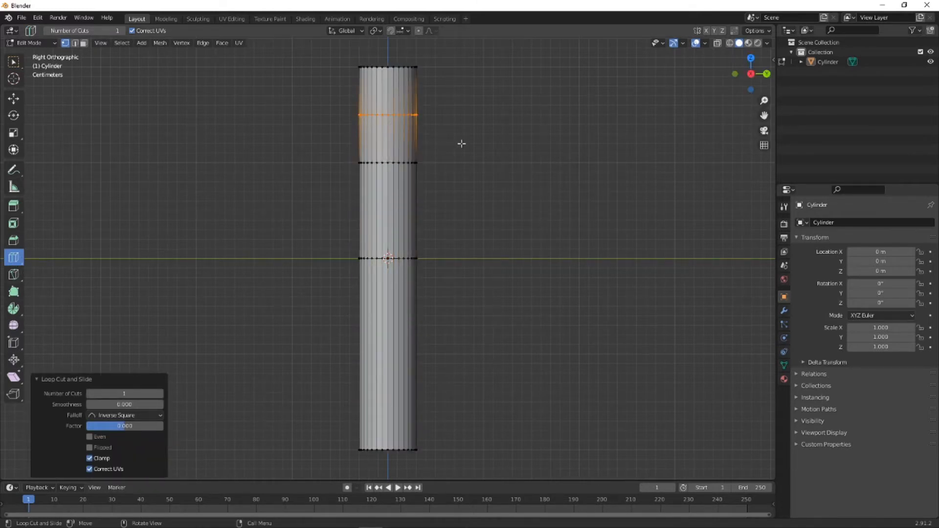
{"action": "left_click", "coordinate": [412, 338]}
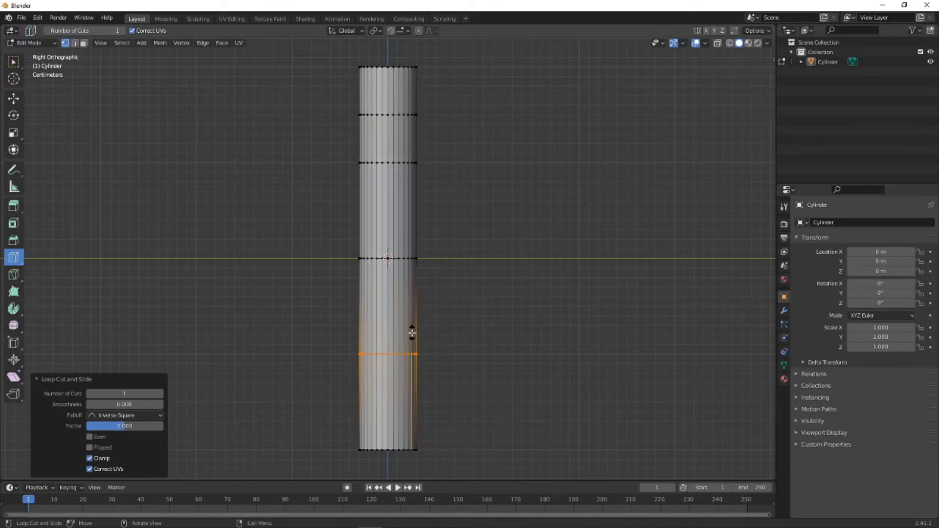
{"action": "left_click", "coordinate": [412, 389]}
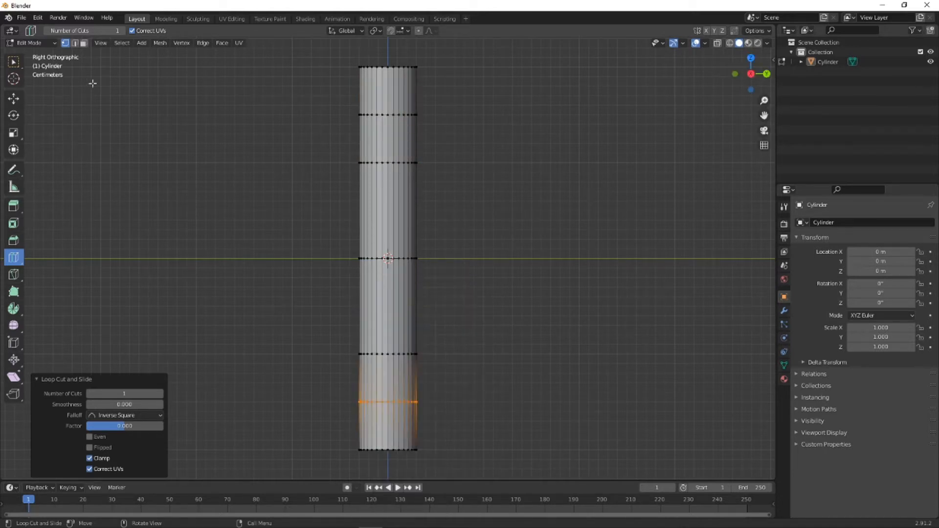
- Try to box-select the uppermost inner edge loop and raise it about 0.021 m along Z
{"action": "left_click", "coordinate": [15, 65]}
{"action": "left_click", "coordinate": [478, 125]}
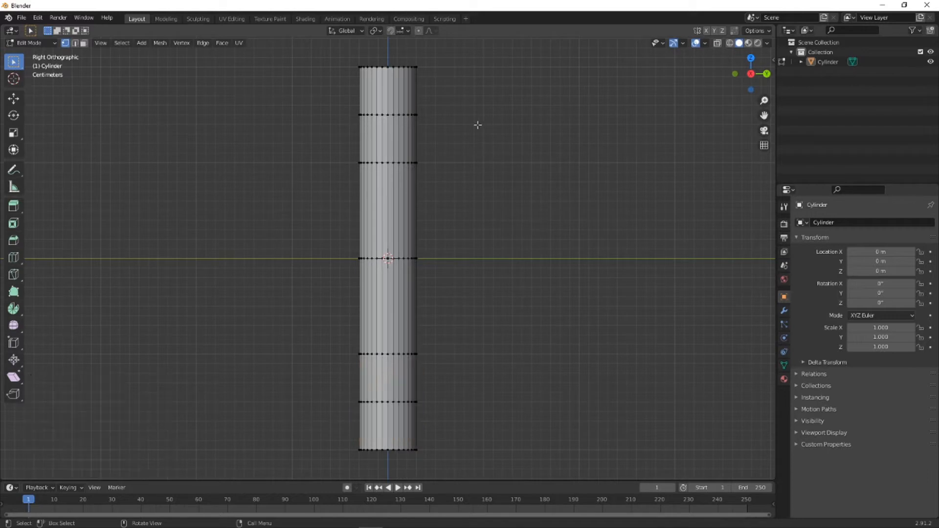
{"action": "left_click_drag", "start_coordinate": [335, 98], "coordinate": [448, 132]}
{"action": "key", "text": "g"}
{"action": "key", "text": "z"}
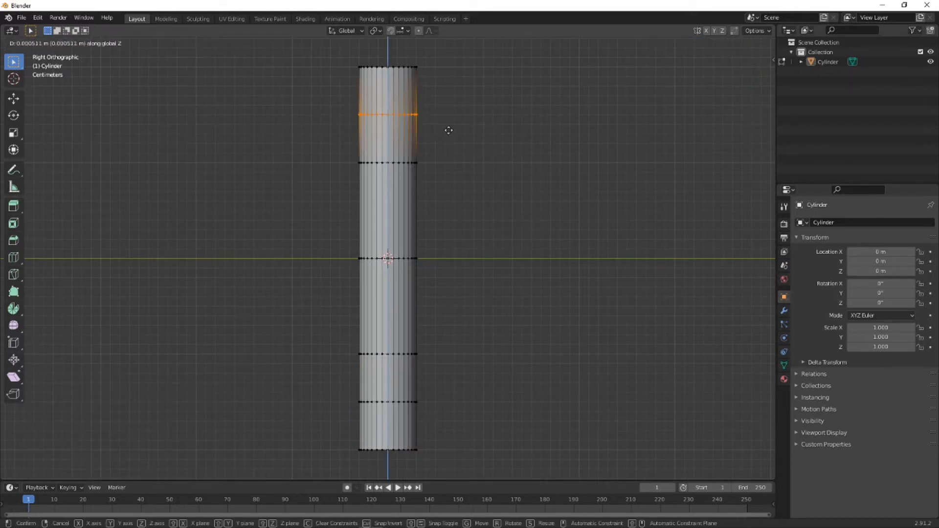
{"action": "left_click", "coordinate": [446, 113]}
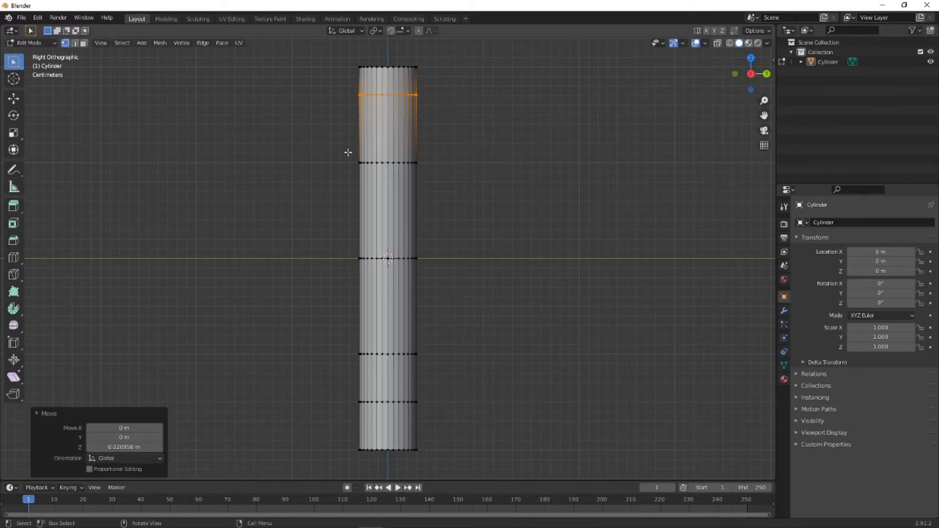
- Box-select the second inner edge loop from the top and inspect the selection from an angled view
{"action": "left_click_drag", "start_coordinate": [336, 145], "coordinate": [435, 190], "text": "shift"}
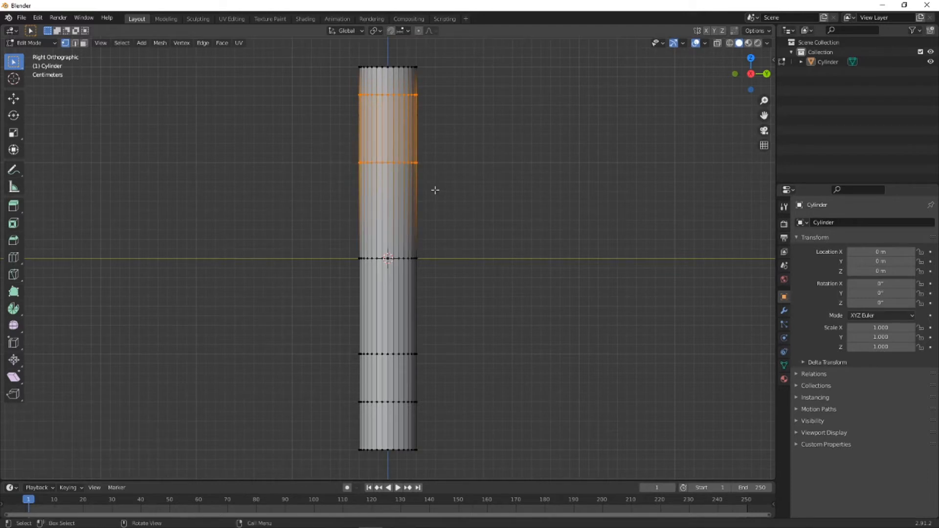
{"action": "left_click", "coordinate": [488, 178]}
{"action": "left_click_drag", "start_coordinate": [310, 142], "coordinate": [474, 180]}
{"action": "middle_click_drag", "start_coordinate": [360, 116], "coordinate": [391, 144]}
- Undo the recent loop selections and the upward move of the uppermost inner loop
{"action": "left_click", "coordinate": [38, 19]}
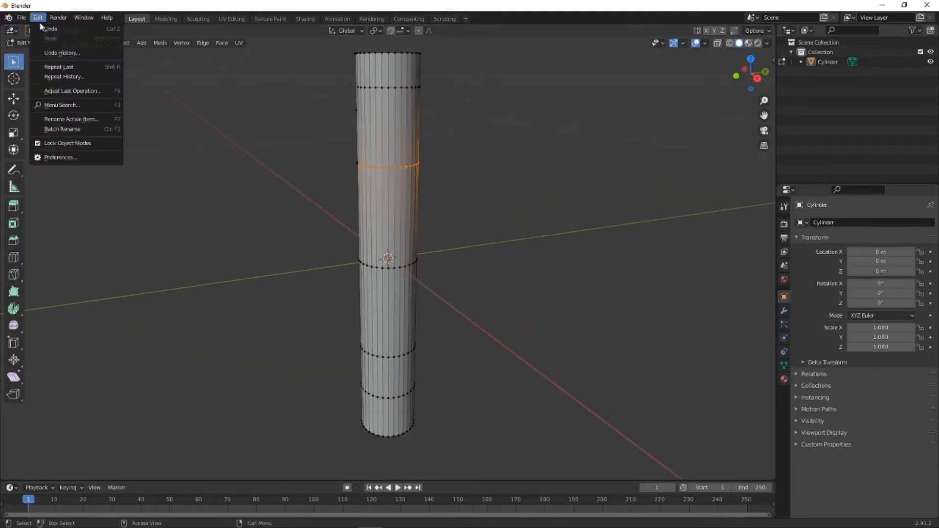
{"action": "left_click", "coordinate": [45, 31]}
{"action": "left_click", "coordinate": [39, 19]}
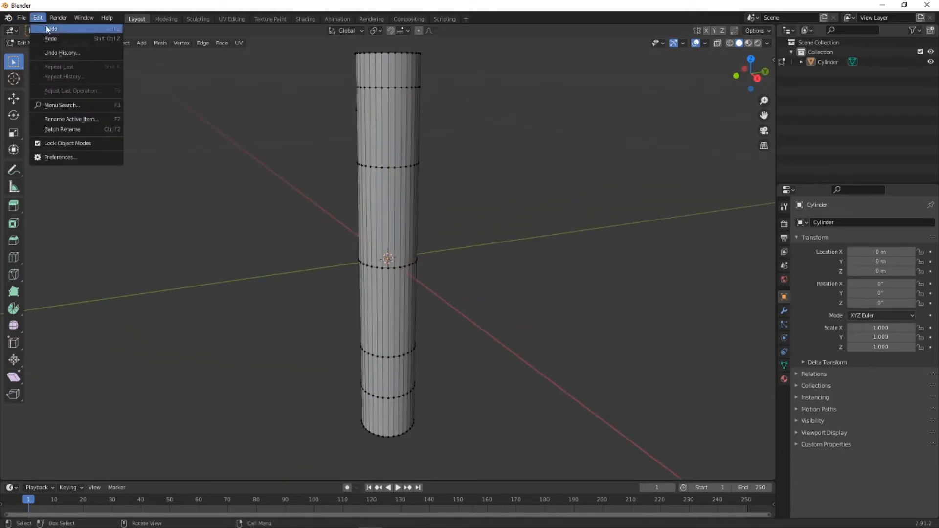
{"action": "left_click", "coordinate": [49, 29]}
{"action": "left_click", "coordinate": [38, 20]}
{"action": "left_click", "coordinate": [49, 29]}
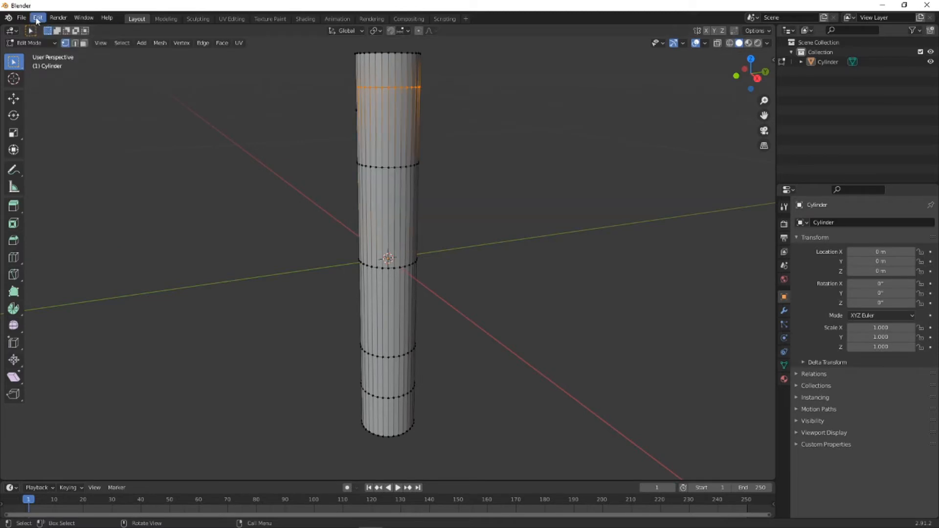
{"action": "left_click", "coordinate": [38, 18]}
{"action": "left_click", "coordinate": [46, 30]}
- Turn on X-ray display and return to the right orthographic view of the cylinder
{"action": "middle_click_drag", "start_coordinate": [541, 136], "coordinate": [615, 132]}
{"action": "left_click", "coordinate": [717, 44]}
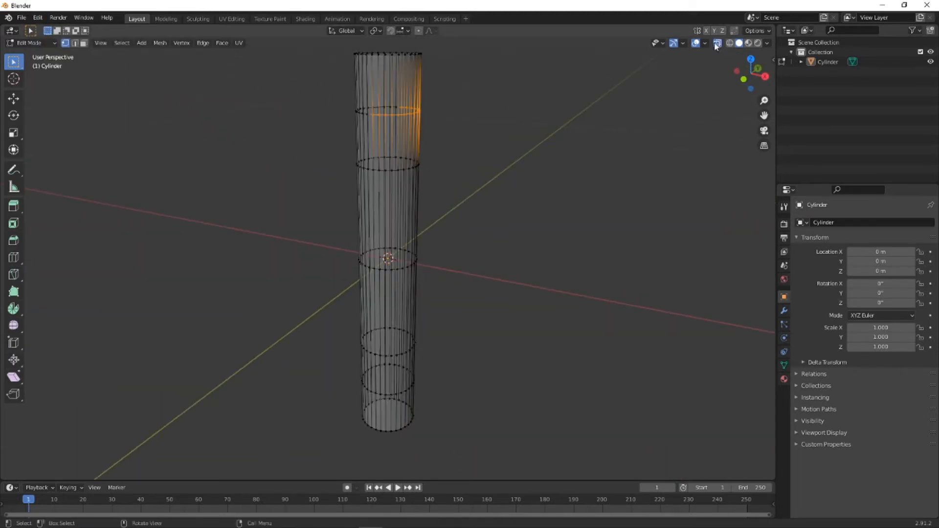
{"action": "left_click", "coordinate": [765, 77]}
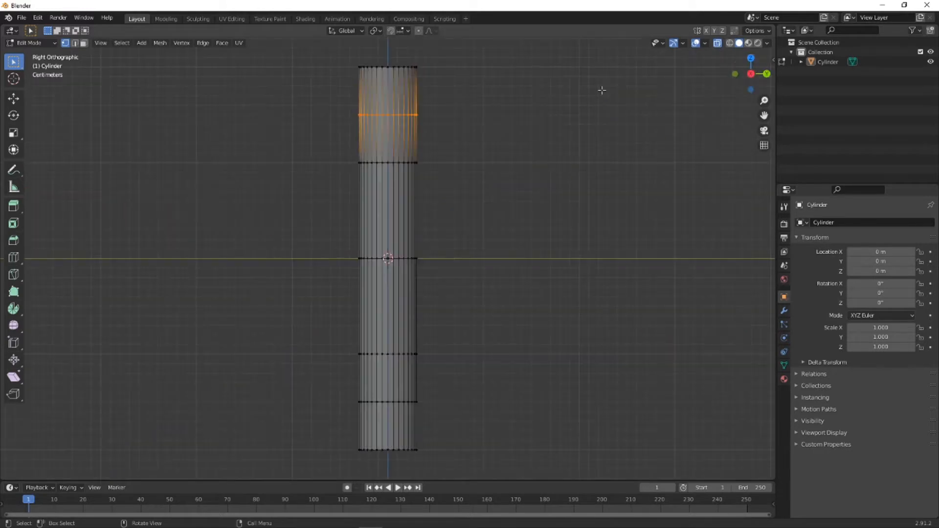
- Box-select the whole uppermost inner edge loop and raise it about 0.036 m along Z
{"action": "left_click", "coordinate": [490, 137]}
{"action": "left_click_drag", "start_coordinate": [333, 105], "coordinate": [445, 131]}
{"action": "key", "text": "g"}
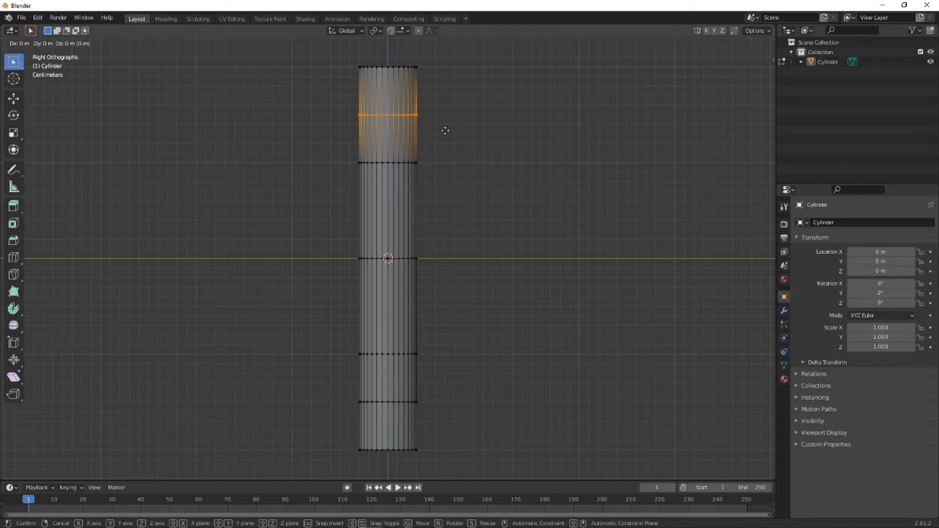
{"action": "key", "text": "z"}
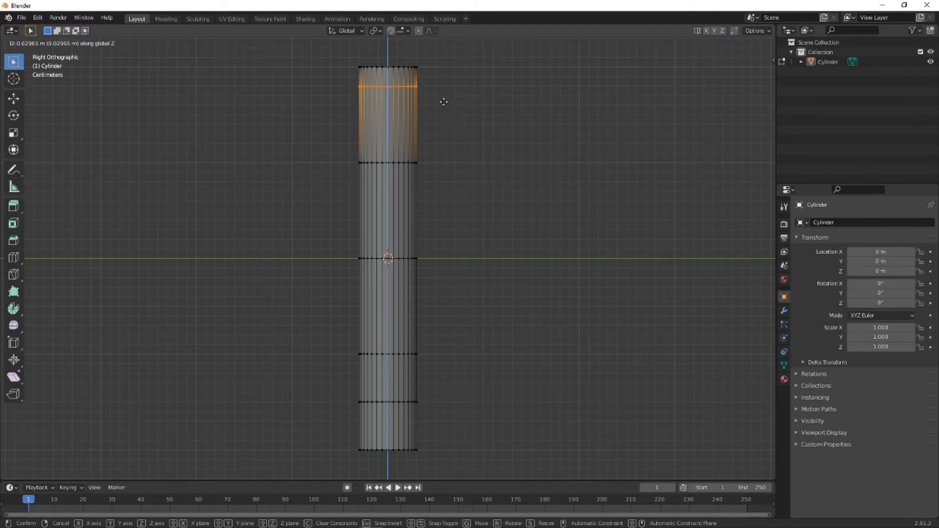
{"action": "left_click", "coordinate": [442, 96]}
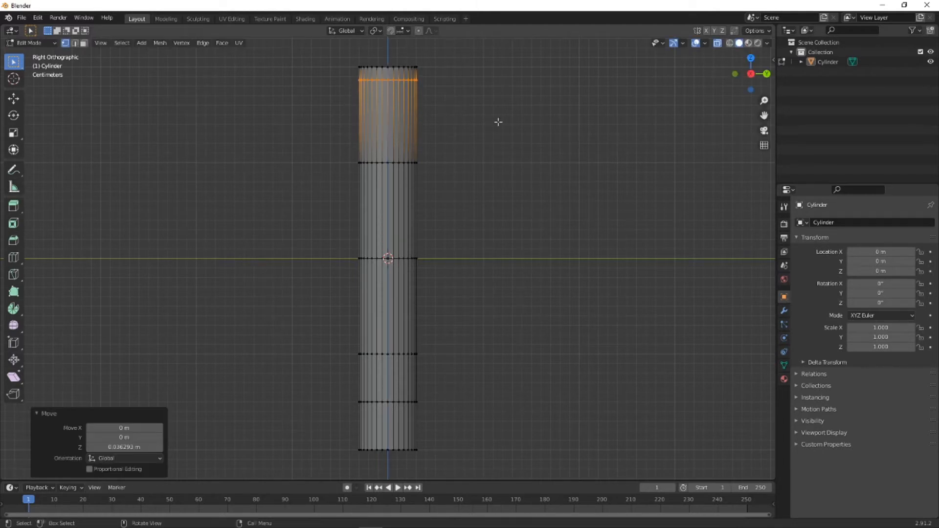
- Box-select the edge loop at the cylinder's mid-height and raise it about 0.06 m along Z
{"action": "left_click", "coordinate": [429, 210]}
{"action": "left_click_drag", "start_coordinate": [358, 252], "coordinate": [437, 274]}
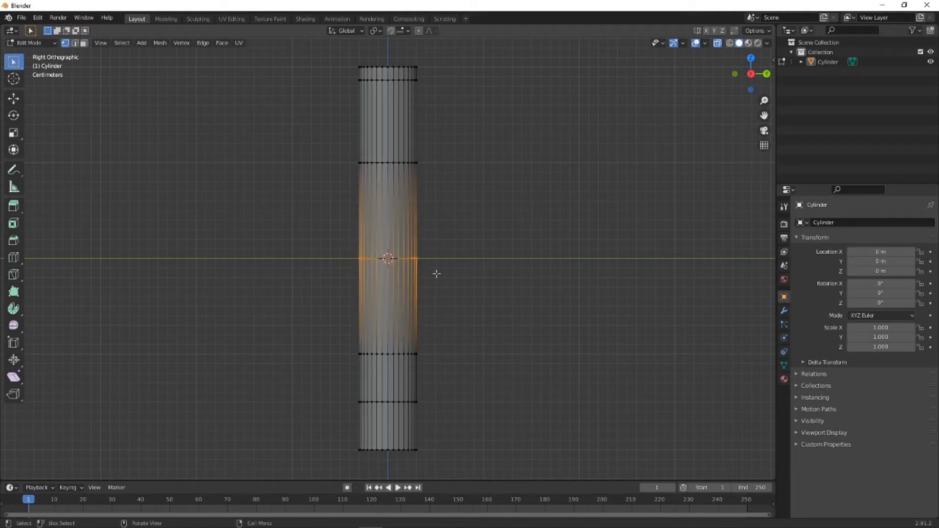
{"action": "key", "text": "g"}
{"action": "key", "text": "z"}
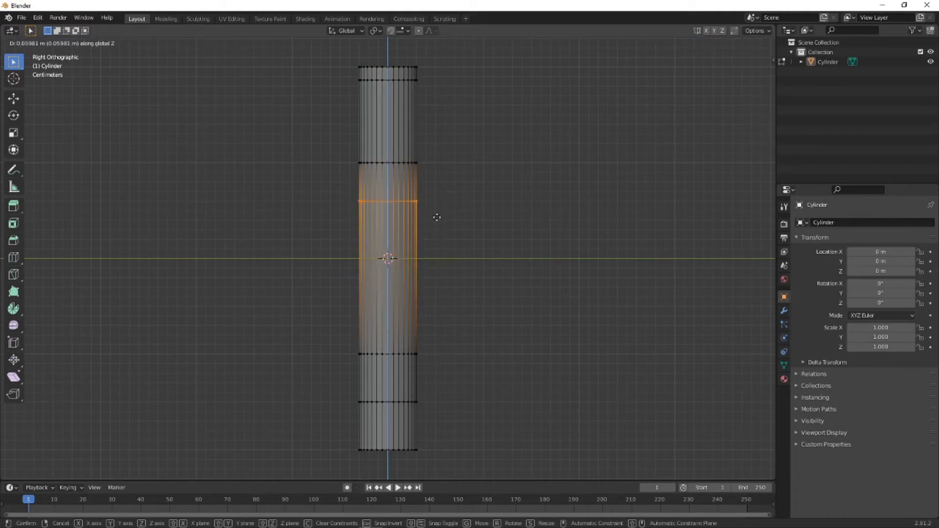
{"action": "left_click", "coordinate": [437, 217]}
- Box-select the whole lowest inner edge loop and lower it about 0.028 m along Z
{"action": "left_click", "coordinate": [519, 344]}
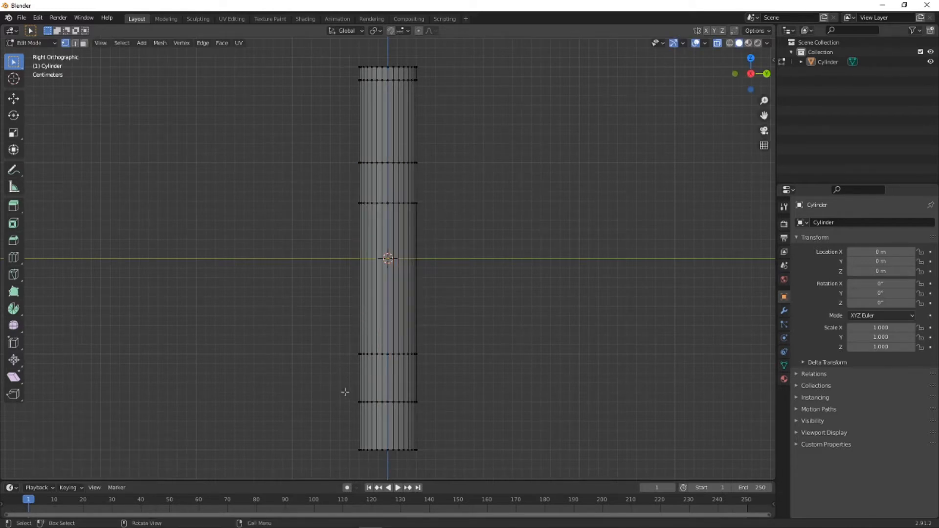
{"action": "left_click_drag", "start_coordinate": [354, 397], "coordinate": [434, 414]}
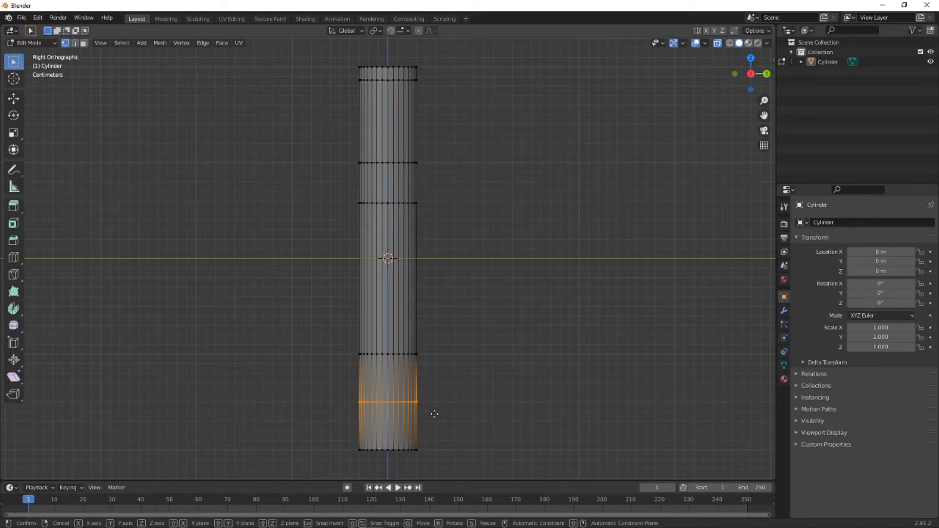
{"action": "key", "text": "g"}
{"action": "key", "text": "z"}
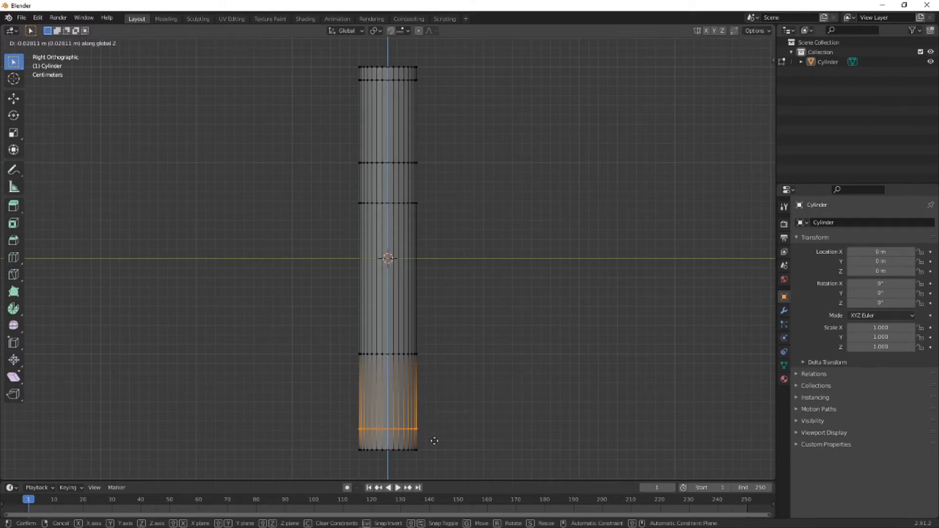
{"action": "left_click", "coordinate": [434, 441]}
{"action": "left_click", "coordinate": [434, 441]}
- Box-select the inner edge loop just above the lowest one and lower it along Z, keeping it above that loop
{"action": "left_click_drag", "start_coordinate": [336, 337], "coordinate": [440, 371]}
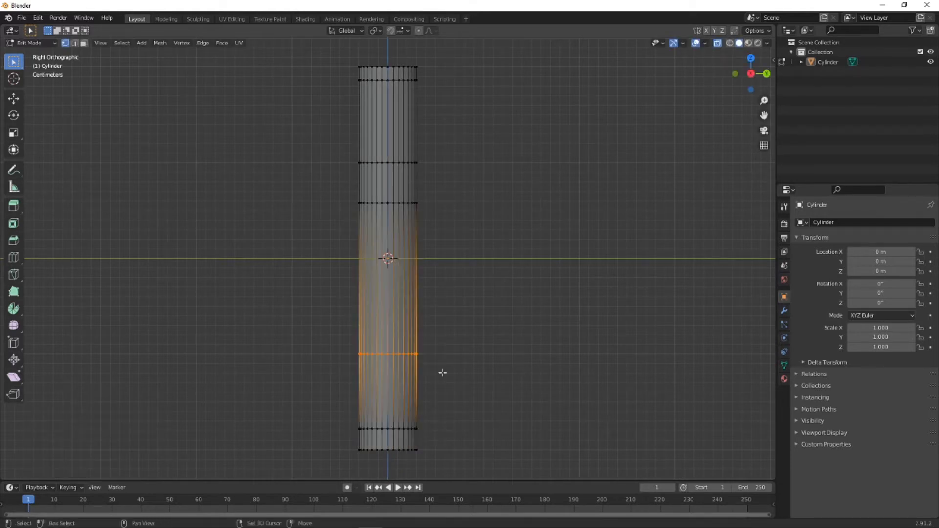
{"action": "key", "text": "g"}
{"action": "key", "text": "z"}
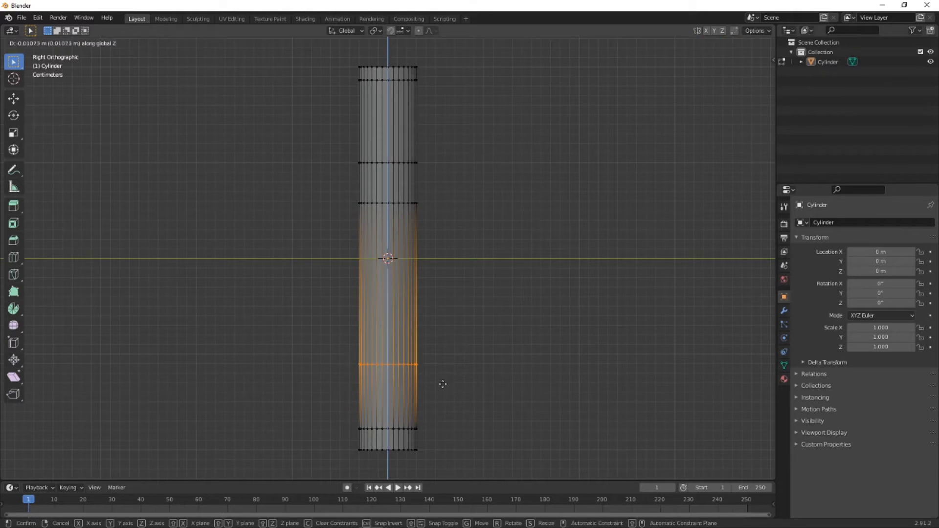
{"action": "left_click", "coordinate": [442, 402]}
{"action": "left_click", "coordinate": [542, 382]}
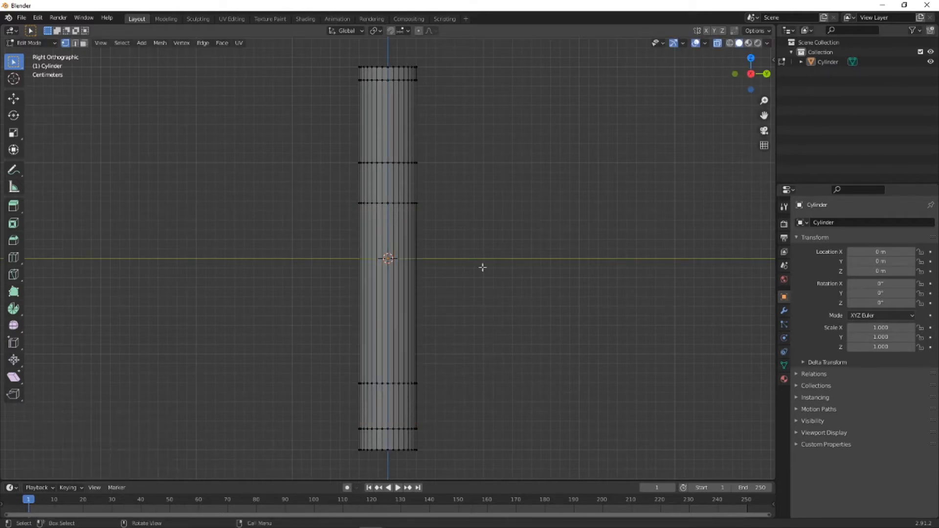
- Turn off X-ray display, switch to face selection and scale the cylinder's top face to about 0.793 in X and Y only
{"action": "middle_click_drag", "start_coordinate": [428, 95], "coordinate": [540, 119]}
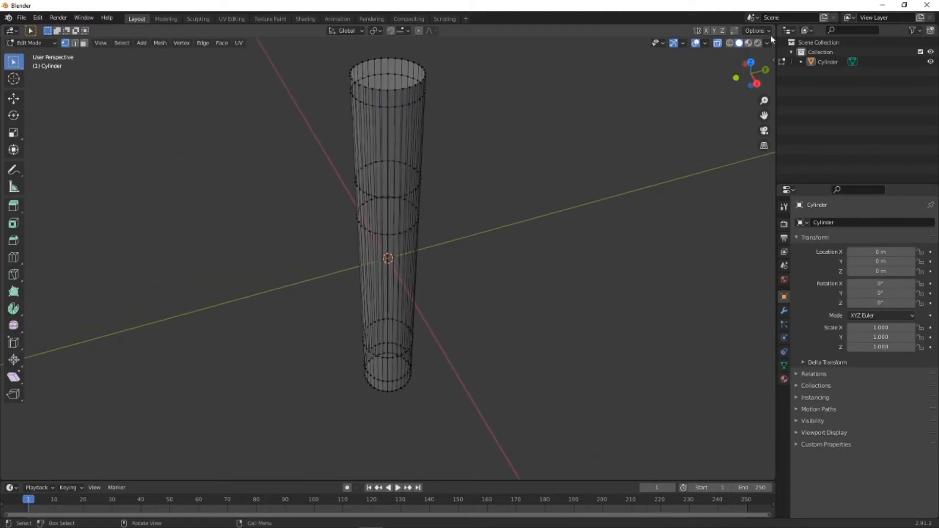
{"action": "left_click", "coordinate": [718, 44]}
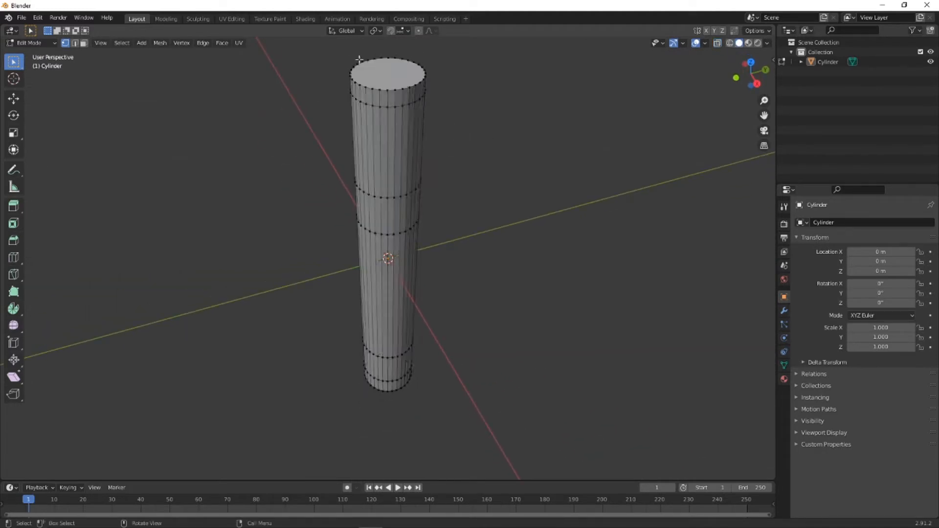
{"action": "left_click", "coordinate": [84, 44]}
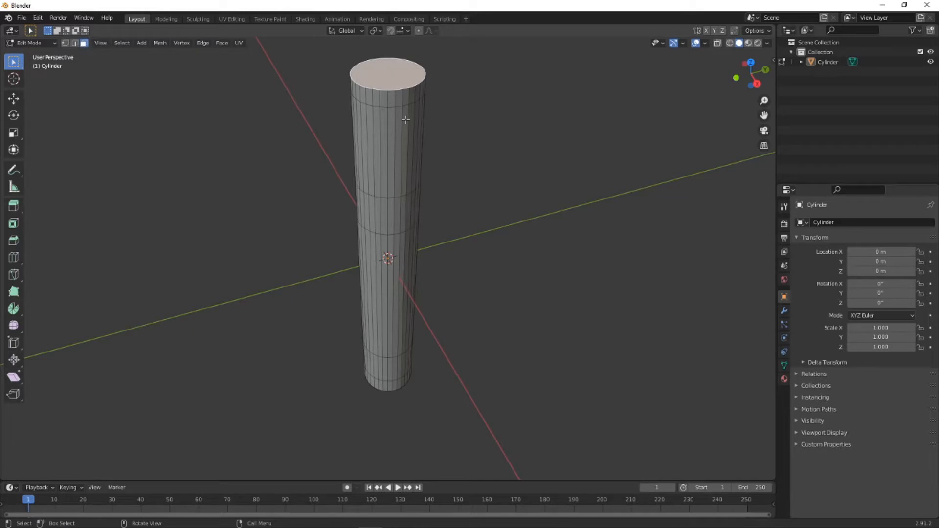
{"action": "key", "text": "s"}
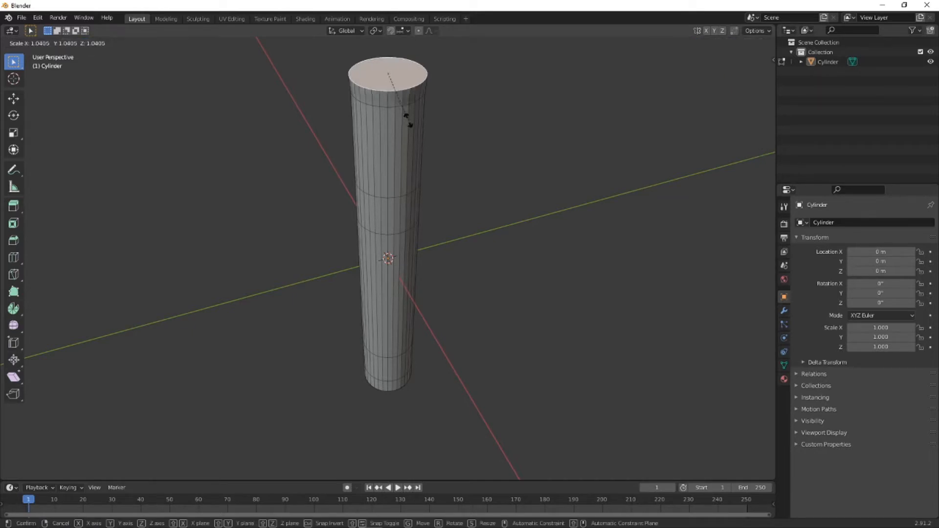
{"action": "key", "text": "shift+z"}
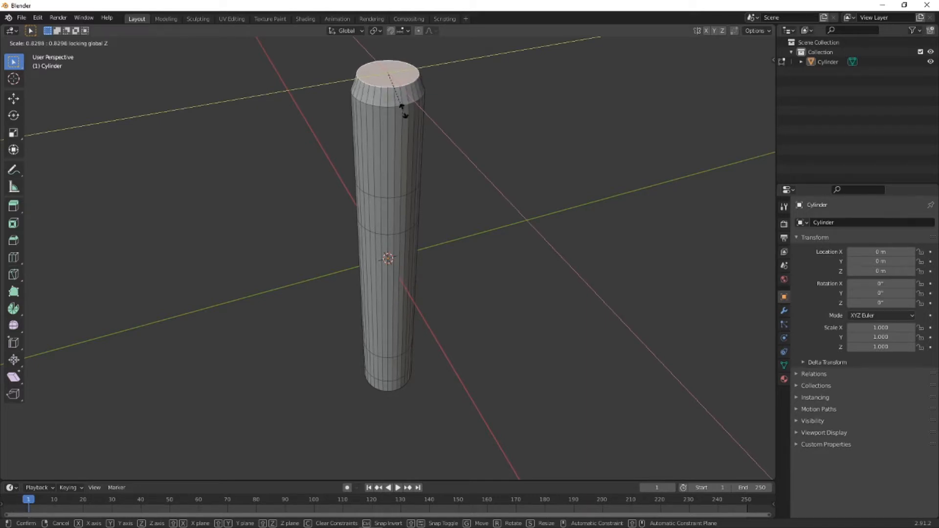
{"action": "left_click", "coordinate": [424, 109]}
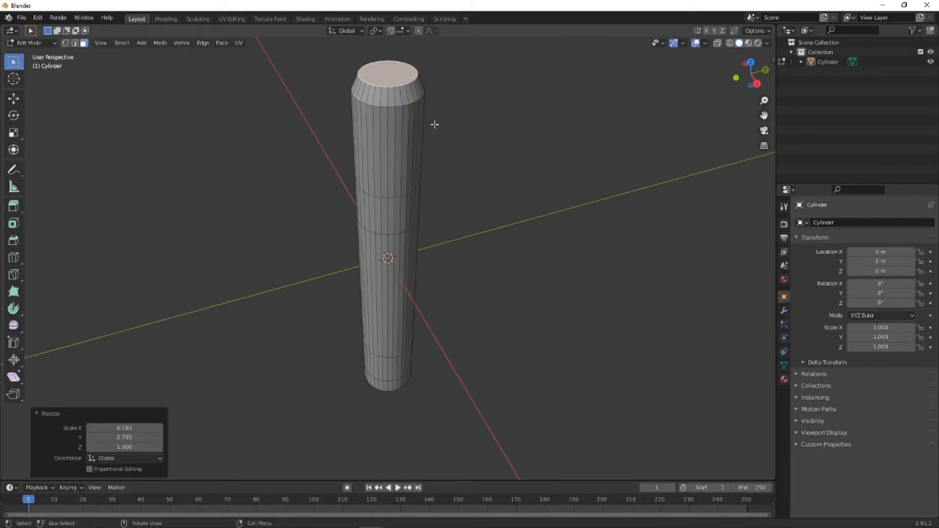
- Extrude the top face in place scaled to about 0.793, and extrude the inner face about 0.024 m down to form a recess
{"action": "scroll", "coordinate": [428, 116], "scroll_direction": "up", "scroll_amount": 3}
{"action": "scroll", "coordinate": [450, 129], "scroll_direction": "down", "scroll_amount": 3}
{"action": "middle_click_drag", "start_coordinate": [461, 115], "coordinate": [444, 230], "text": "shift"}
{"action": "scroll", "coordinate": [404, 161], "scroll_direction": "up", "scroll_amount": 3}
{"action": "scroll", "coordinate": [441, 158], "scroll_direction": "down", "scroll_amount": 3}
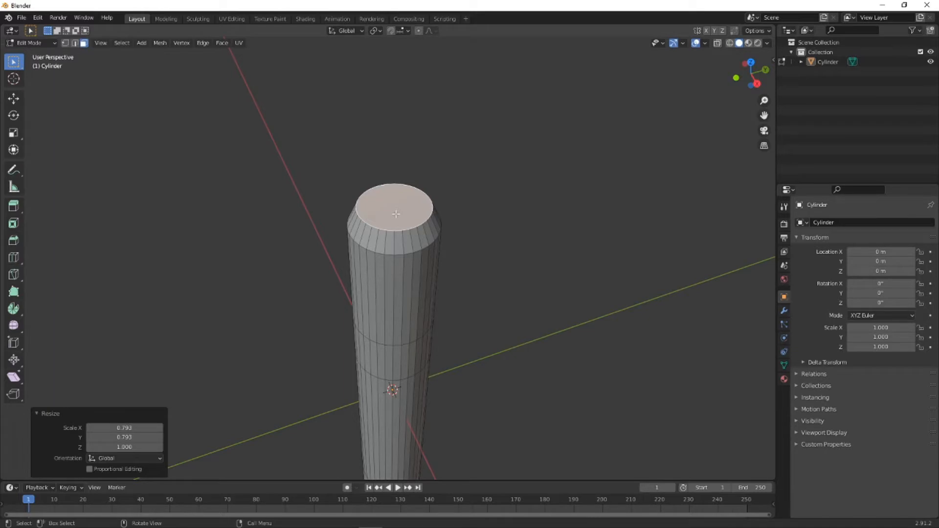
{"action": "key", "text": "e"}
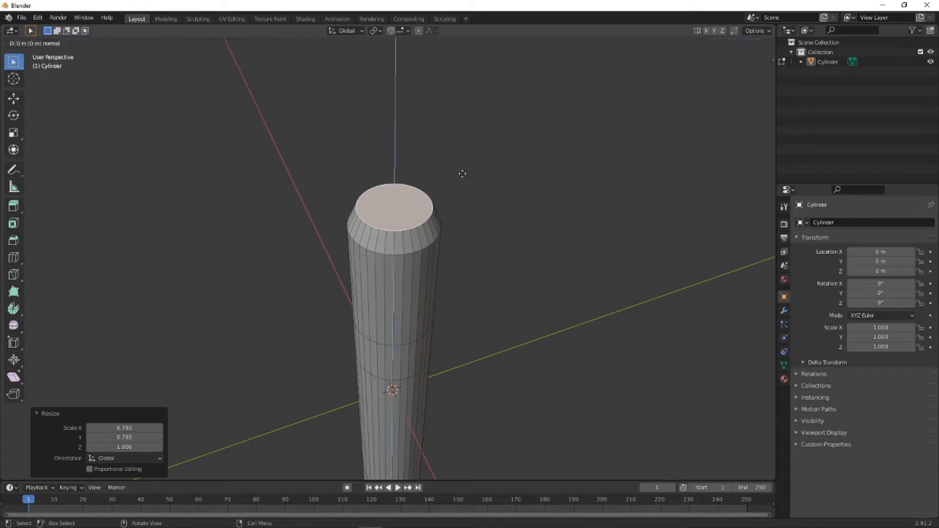
{"action": "key", "text": "s"}
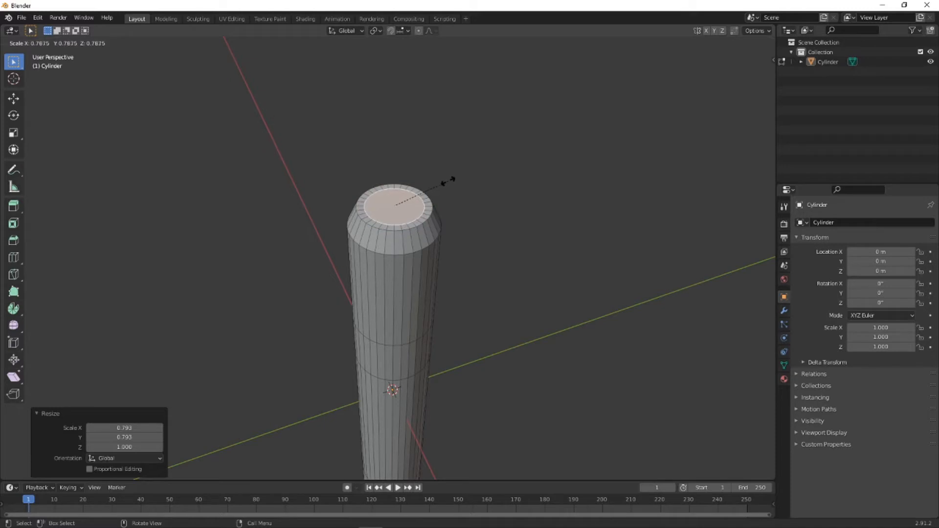
{"action": "key", "text": "e"}
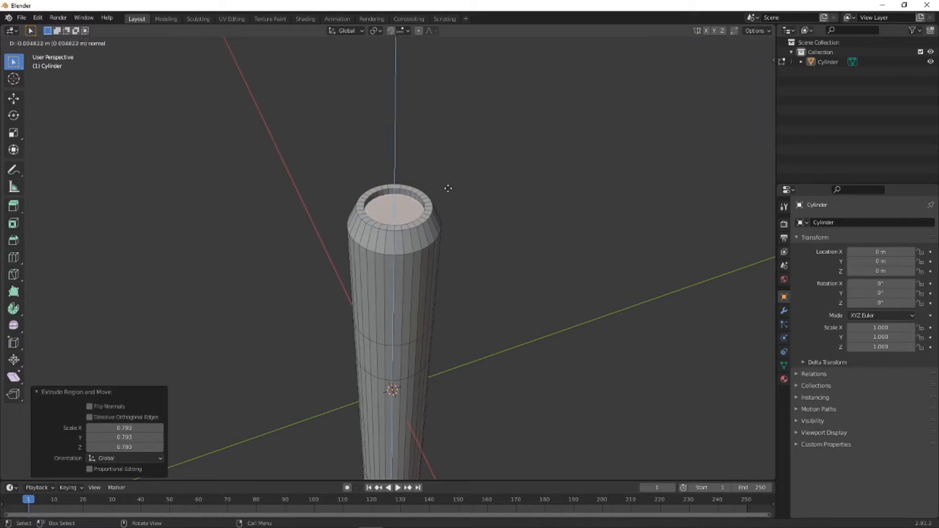
{"action": "left_click", "coordinate": [446, 208]}
- Extrude the recess floor face in place scaled to about 0.865, and raise it about 0.0038 m along Z
{"action": "middle_click_drag", "start_coordinate": [446, 210], "coordinate": [436, 232]}
{"action": "scroll", "coordinate": [435, 233], "scroll_direction": "up", "scroll_amount": 3}
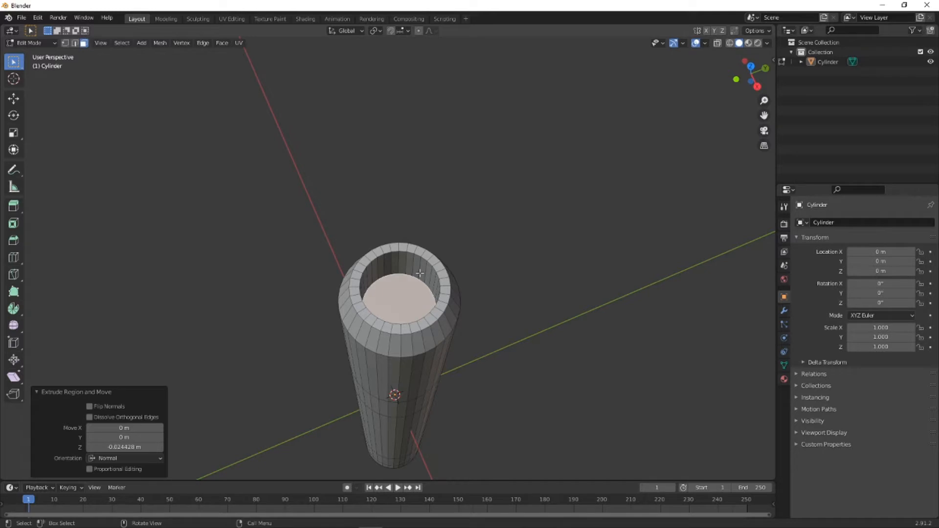
{"action": "key", "text": "s"}
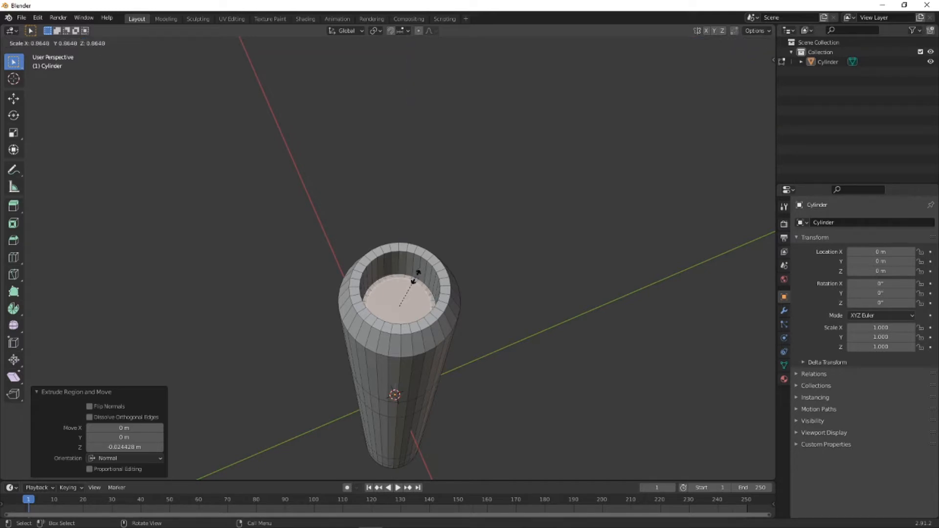
{"action": "left_click", "coordinate": [416, 277]}
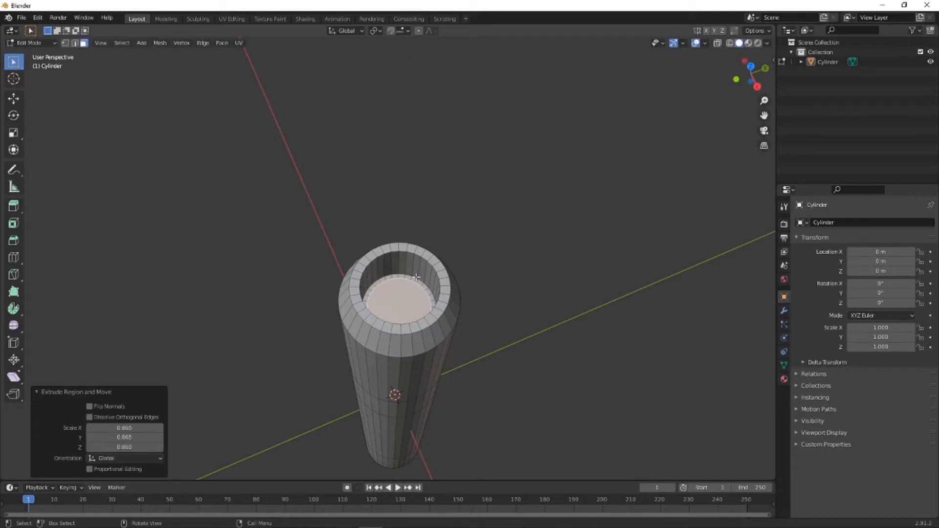
{"action": "key", "text": "g"}
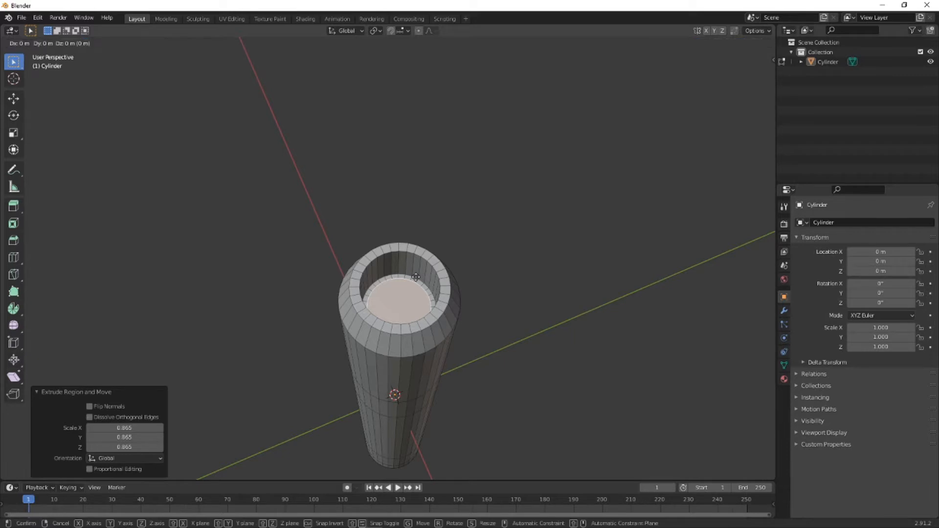
{"action": "key", "text": "z"}
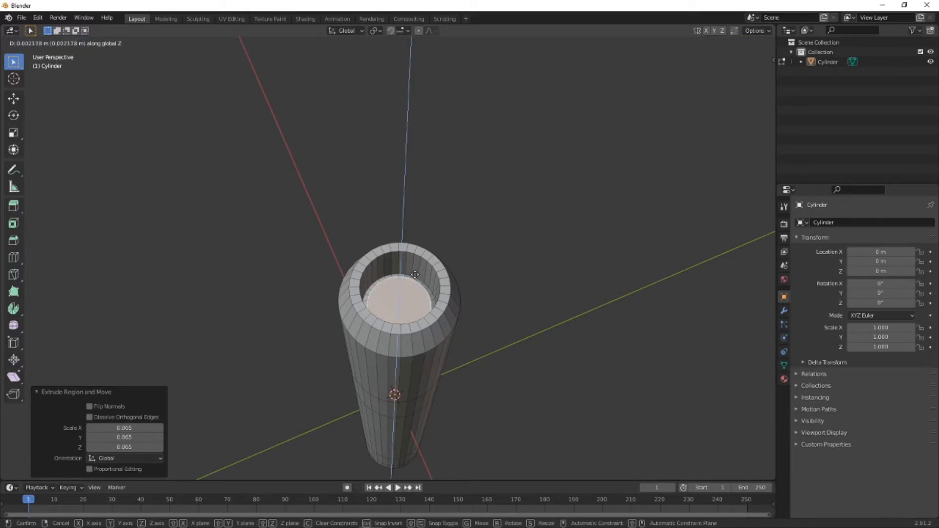
{"action": "left_click", "coordinate": [414, 273]}
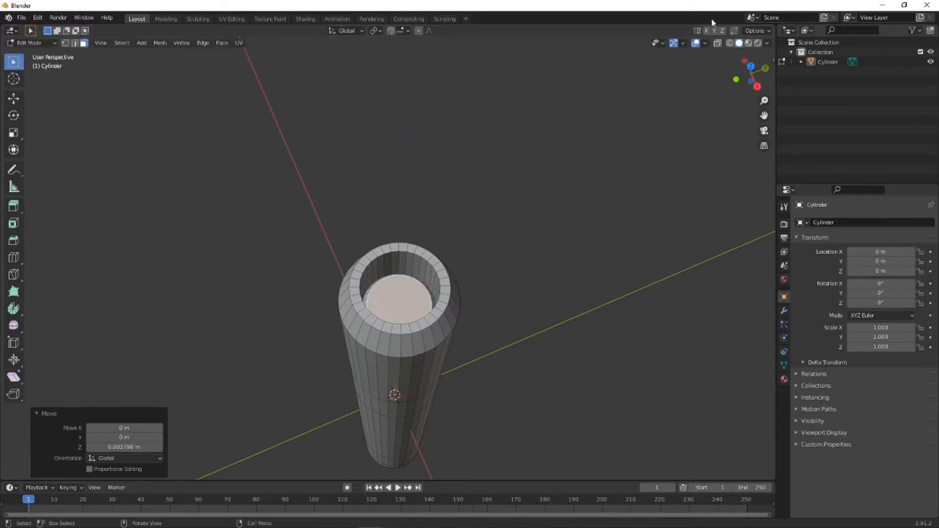
- With X-ray on in right orthographic view, box-select all the recess floor vertices and raise them about 0.003 m along Z
{"action": "left_click", "coordinate": [717, 43]}
{"action": "middle_click_drag", "start_coordinate": [548, 251], "coordinate": [533, 407]}
{"action": "scroll", "coordinate": [404, 148], "scroll_direction": "up", "scroll_amount": 3}
{"action": "scroll", "coordinate": [485, 163], "scroll_direction": "up", "scroll_amount": 2}
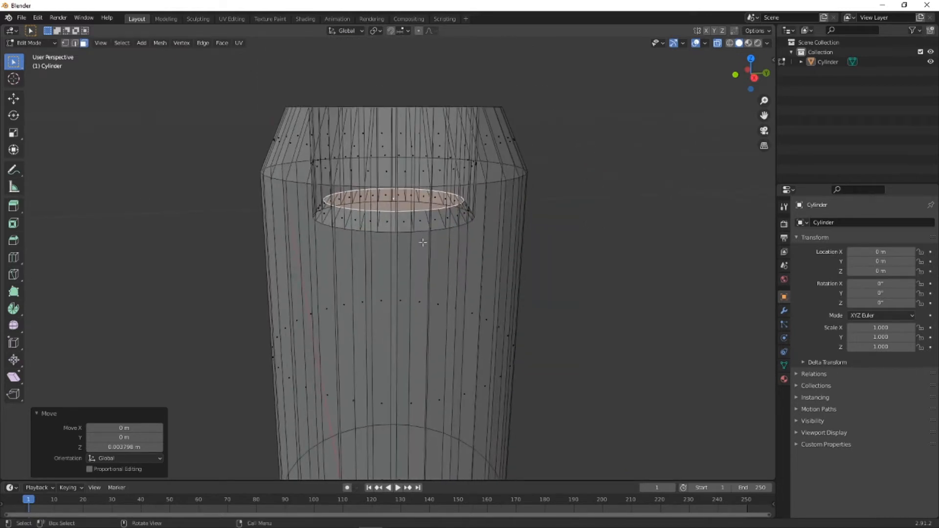
{"action": "left_click", "coordinate": [752, 78]}
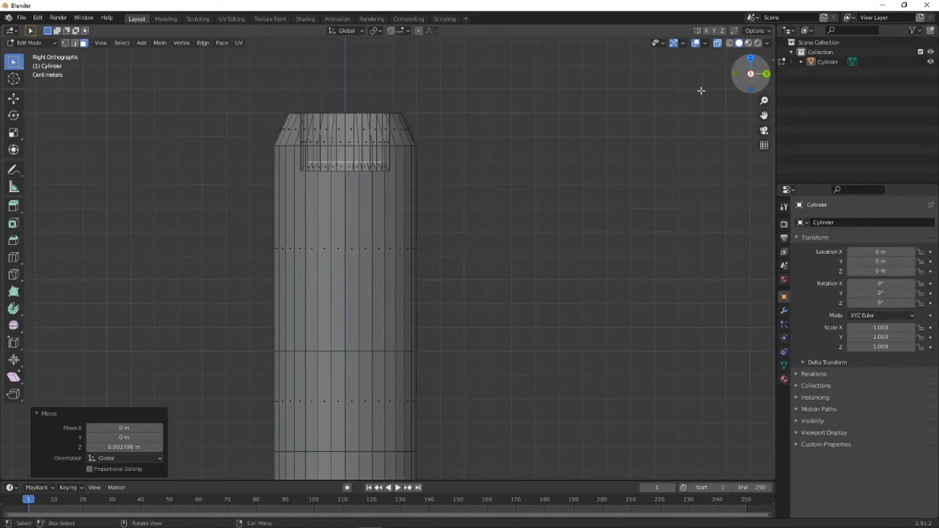
{"action": "left_click", "coordinate": [65, 43]}
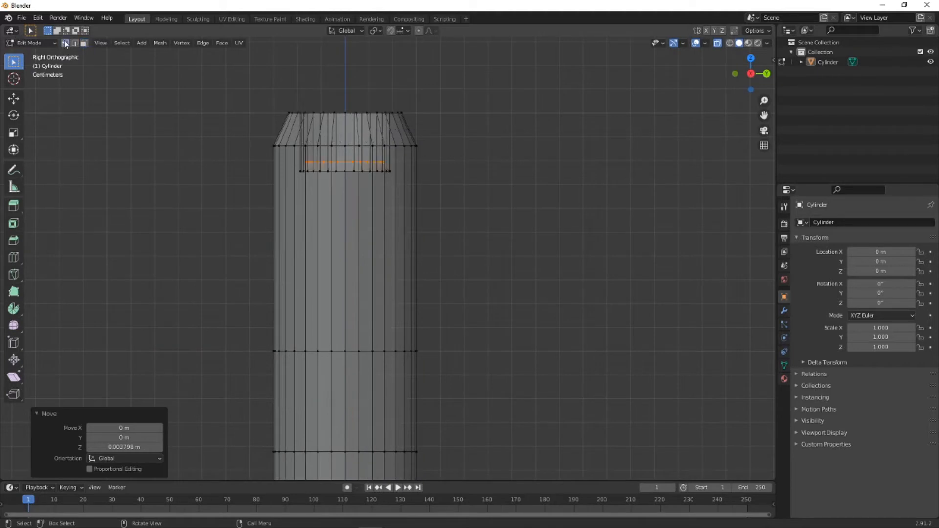
{"action": "left_click", "coordinate": [171, 147]}
{"action": "left_click_drag", "start_coordinate": [193, 153], "coordinate": [467, 196]}
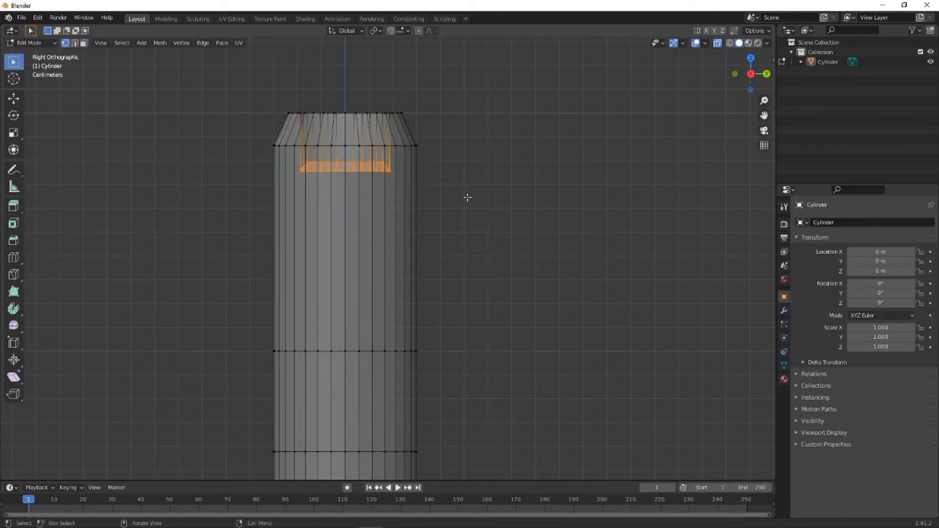
{"action": "key", "text": "g"}
{"action": "key", "text": "z"}
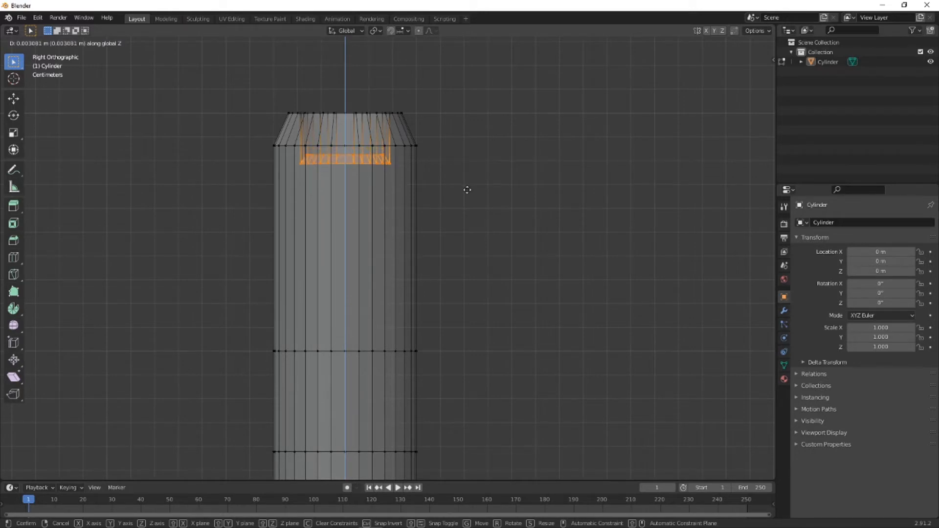
{"action": "left_click", "coordinate": [467, 190]}
- Extrude the recess floor's central face in place scaled to about 0.765, and extrude the smaller face about 0.005 m down
{"action": "middle_click_drag", "start_coordinate": [463, 189], "coordinate": [351, 250]}
{"action": "left_click", "coordinate": [350, 250]}
{"action": "left_click", "coordinate": [83, 43]}
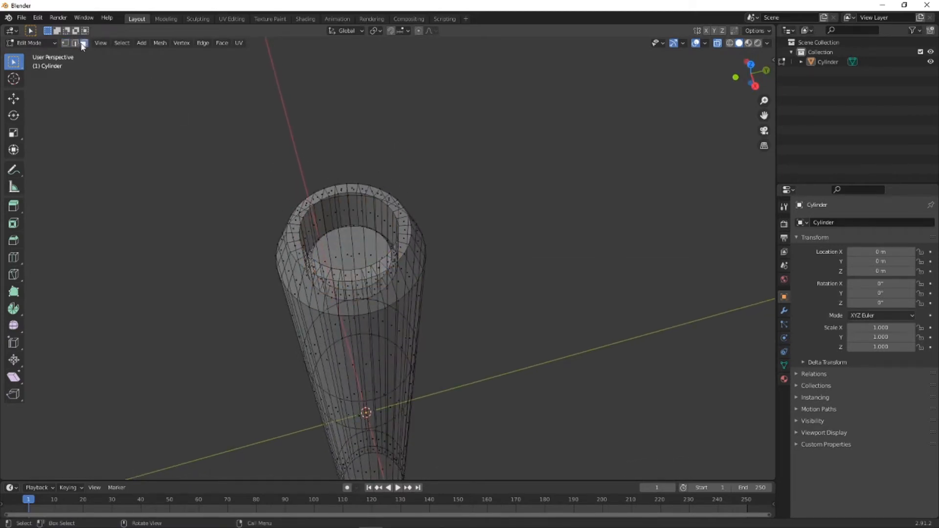
{"action": "left_click", "coordinate": [349, 261]}
{"action": "mouse_move", "coordinate": [427, 230]}
{"action": "middle_mouse_down"}
{"action": "mouse_move", "coordinate": [412, 251]}
{"action": "mouse_move", "coordinate": [415, 241]}
{"action": "middle_mouse_up"}
{"action": "key", "text": "s"}
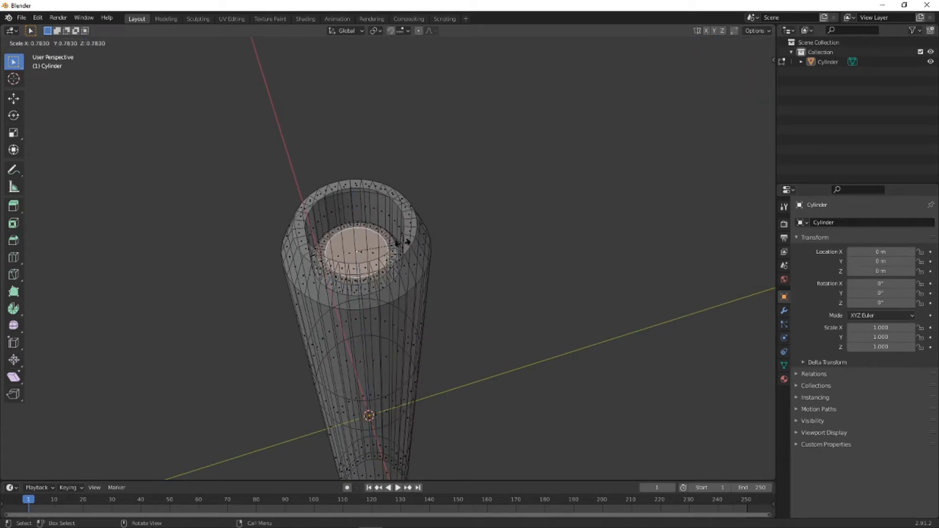
{"action": "left_click", "coordinate": [402, 243]}
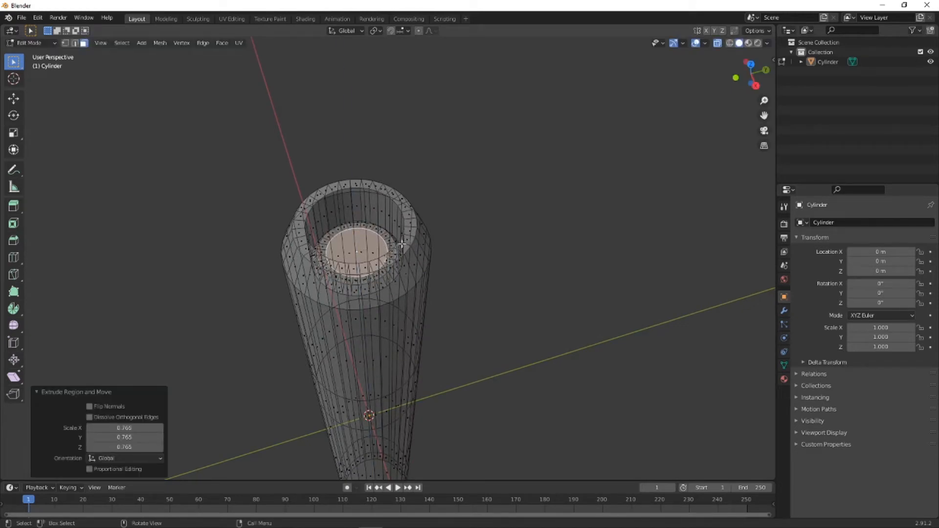
{"action": "key", "text": "e"}
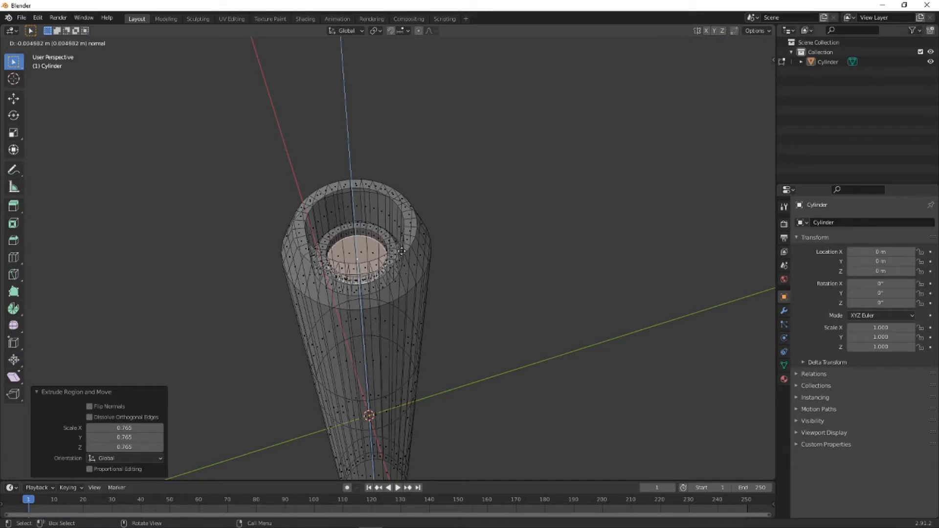
{"action": "left_click", "coordinate": [402, 251]}
- Examine the stepped recess from several angles with nothing selected, and return to the right orthographic view of the cylinder
{"action": "middle_click_drag", "start_coordinate": [409, 248], "coordinate": [452, 262]}
{"action": "middle_click_drag", "start_coordinate": [388, 270], "coordinate": [398, 251]}
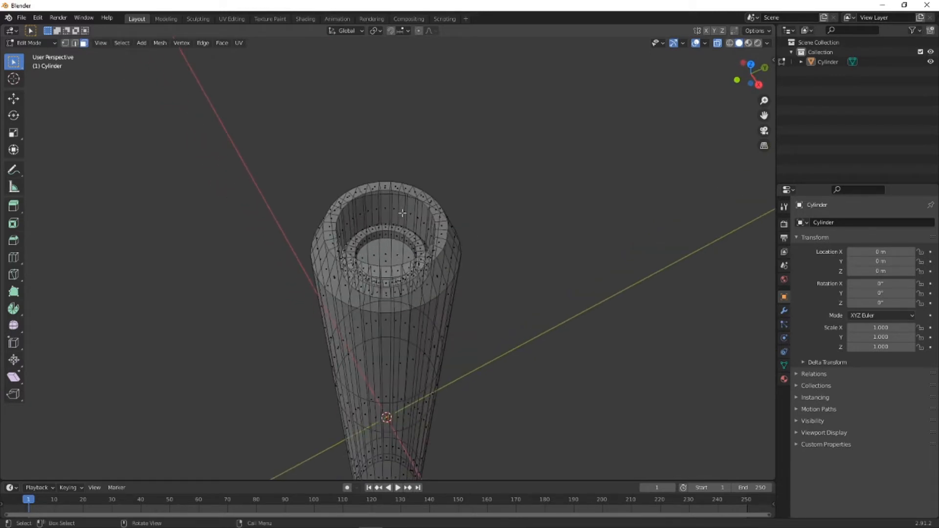
{"action": "middle_click_drag", "start_coordinate": [410, 249], "coordinate": [374, 234]}
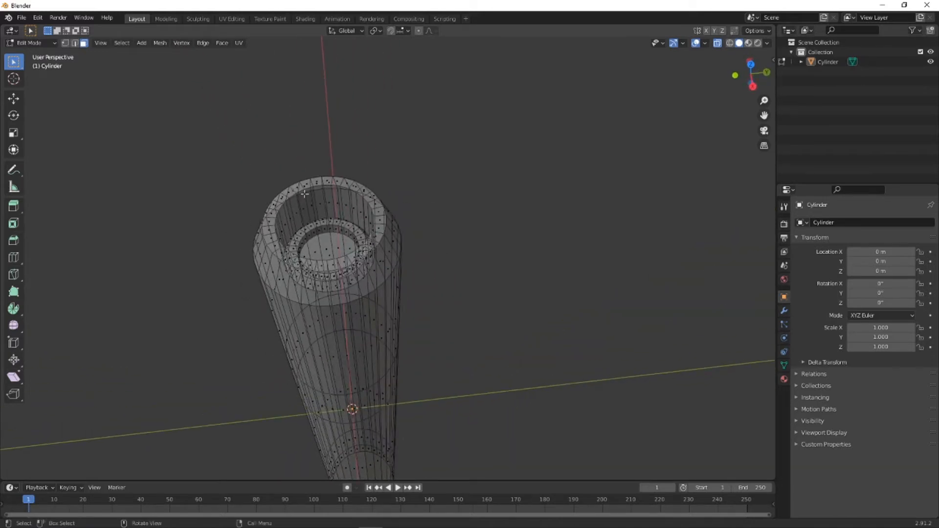
{"action": "middle_click_drag", "start_coordinate": [343, 296], "coordinate": [437, 215]}
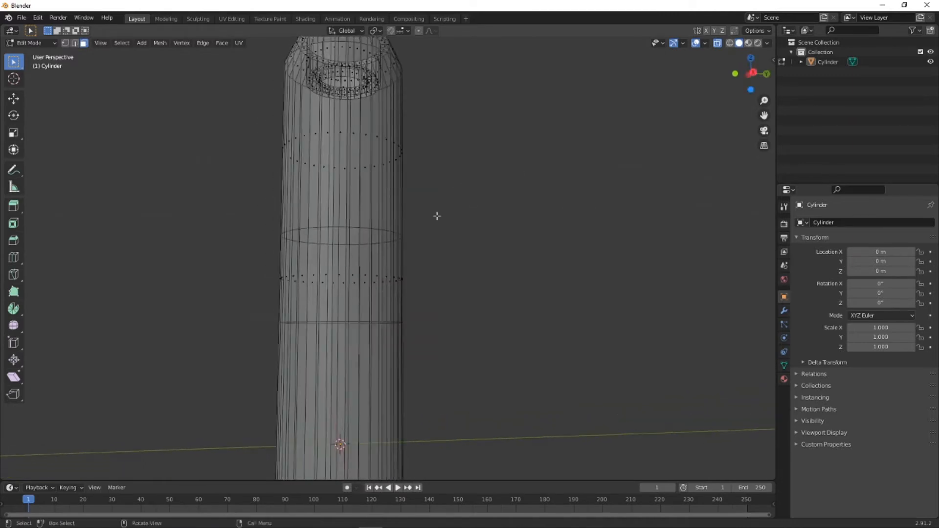
{"action": "left_click", "coordinate": [751, 73]}
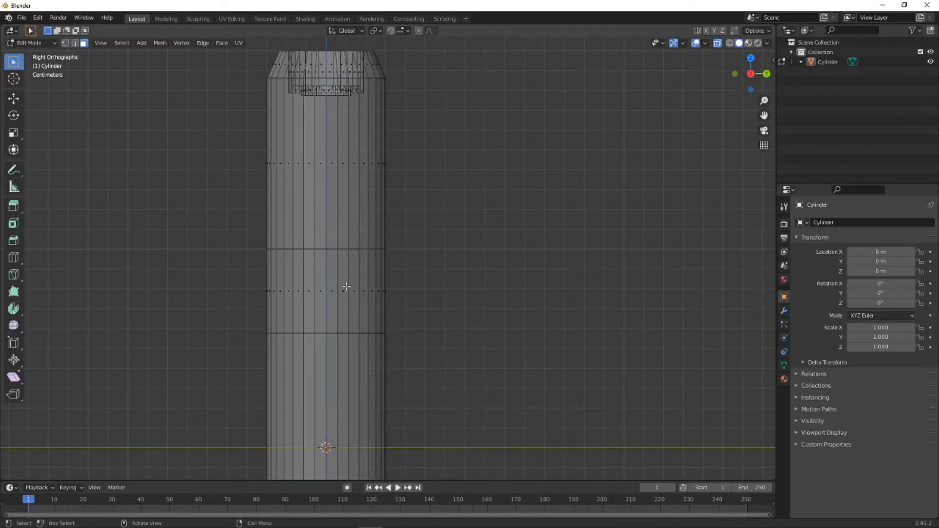
- Scale the cylinder's bottom face to about 0.757 in X and Y, leaving Z locked
{"action": "middle_click_drag", "start_coordinate": [346, 286], "coordinate": [532, 223]}
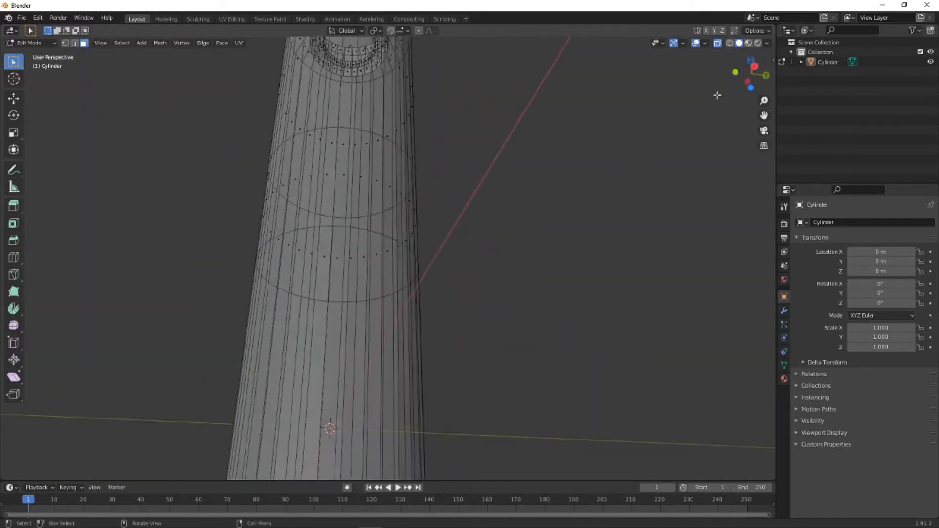
{"action": "left_click", "coordinate": [755, 68]}
{"action": "middle_click_drag", "start_coordinate": [427, 329], "coordinate": [452, 257], "text": "shift"}
{"action": "scroll", "coordinate": [446, 258], "scroll_direction": "down", "scroll_amount": 1}
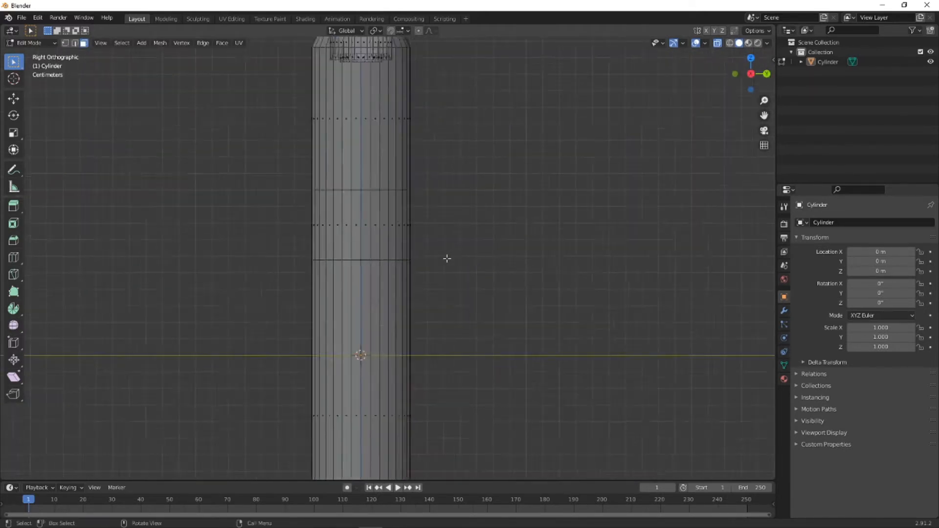
{"action": "scroll", "coordinate": [447, 258], "scroll_direction": "down", "scroll_amount": 2}
{"action": "middle_click_drag", "start_coordinate": [448, 352], "coordinate": [439, 254], "text": "shift"}
{"action": "middle_click_drag", "start_coordinate": [475, 428], "coordinate": [341, 289]}
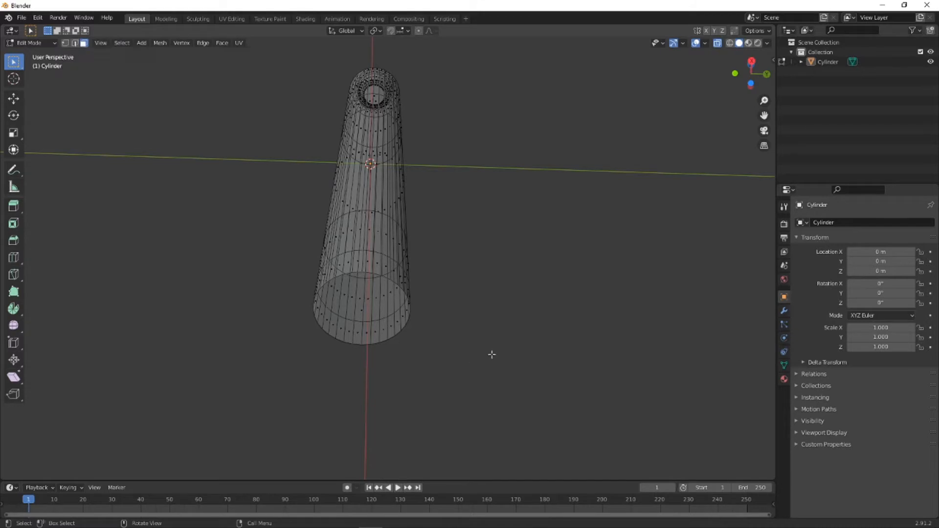
{"action": "left_click", "coordinate": [360, 311]}
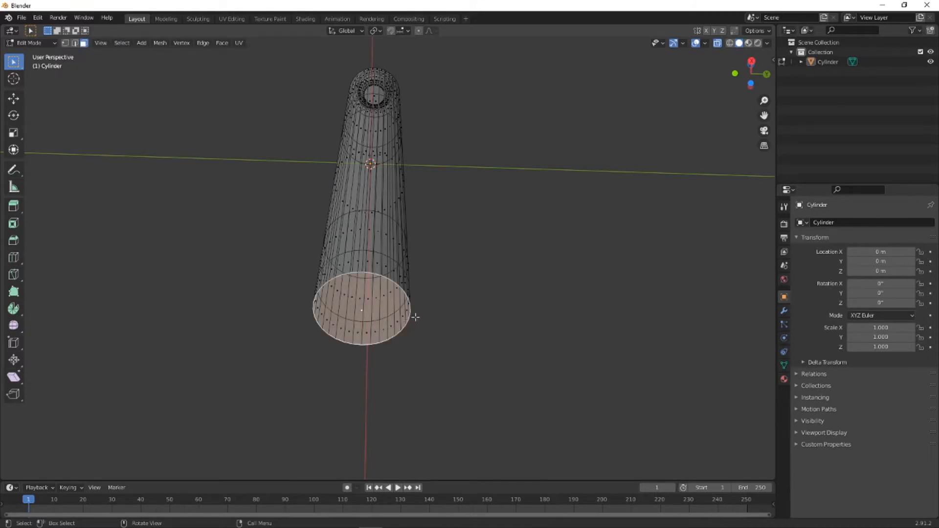
{"action": "key", "text": "s"}
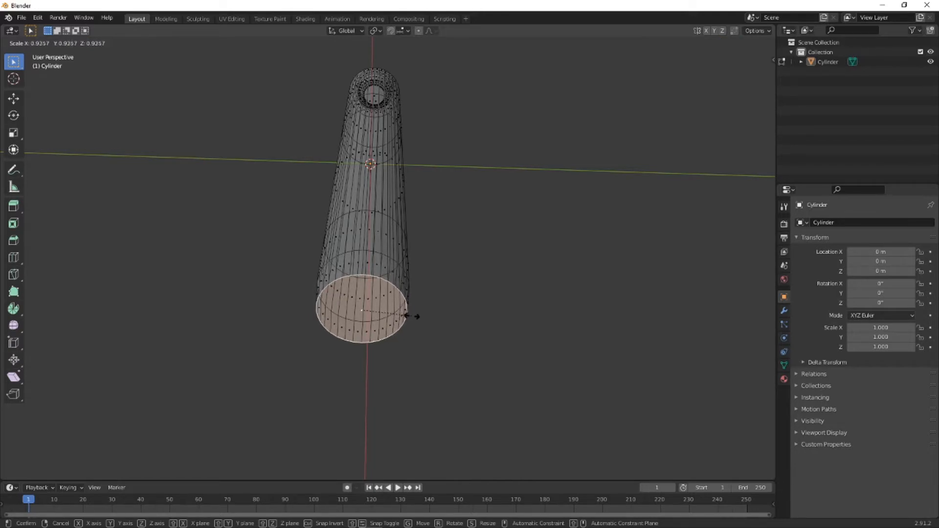
{"action": "key", "text": "shift+z"}
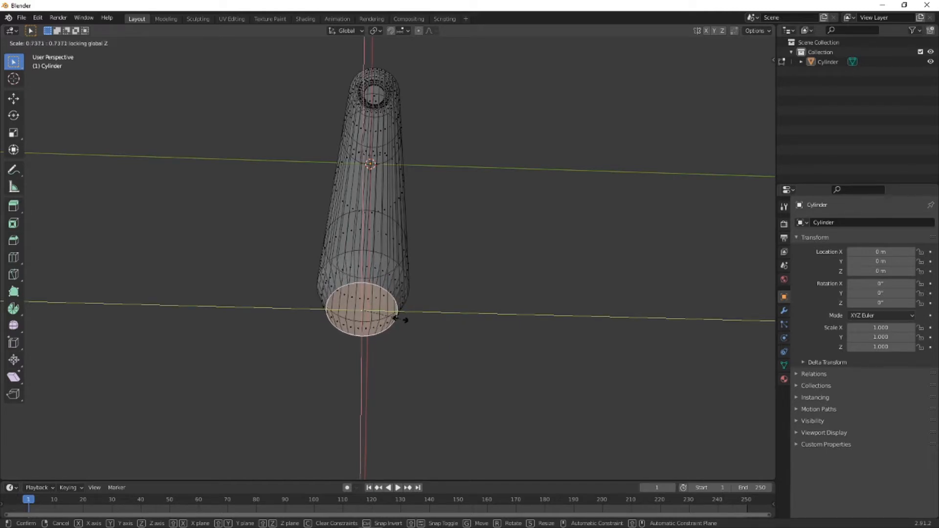
{"action": "left_click", "coordinate": [400, 318]}
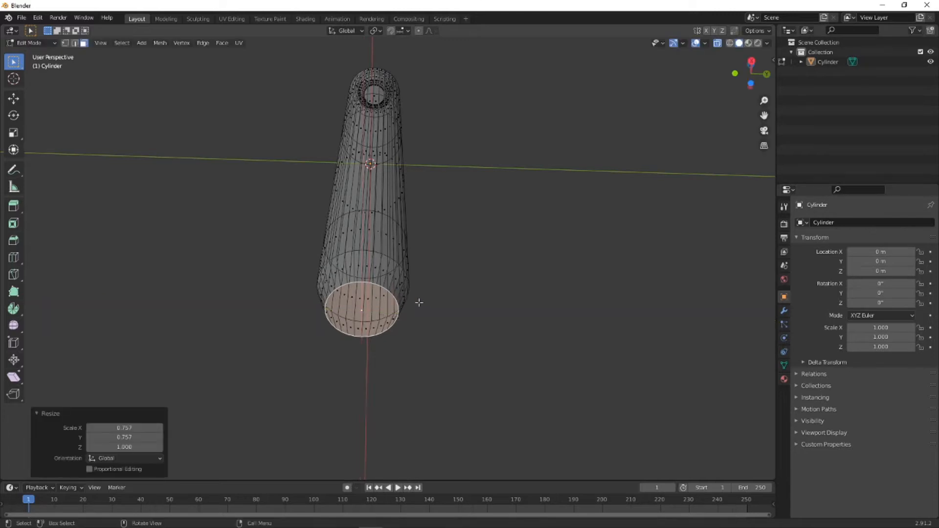
- In right orthographic view, select the vertex loop just above the tapered bottom face and lower it about 0.012 m along Z
{"action": "middle_click_drag", "start_coordinate": [419, 302], "coordinate": [421, 346]}
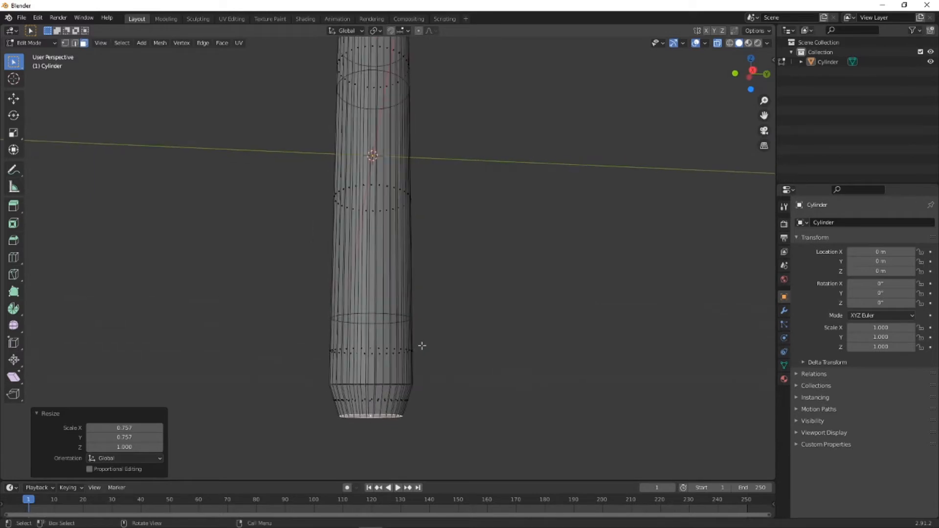
{"action": "left_click", "coordinate": [754, 71]}
{"action": "scroll", "coordinate": [379, 368], "scroll_direction": "up", "scroll_amount": 2}
{"action": "middle_click_drag", "start_coordinate": [386, 409], "coordinate": [402, 302], "text": "shift"}
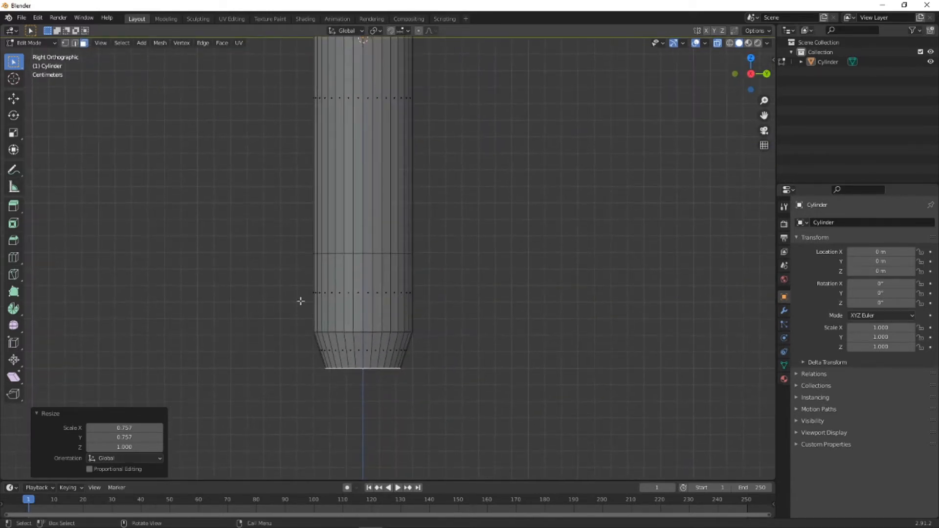
{"action": "left_click", "coordinate": [66, 43]}
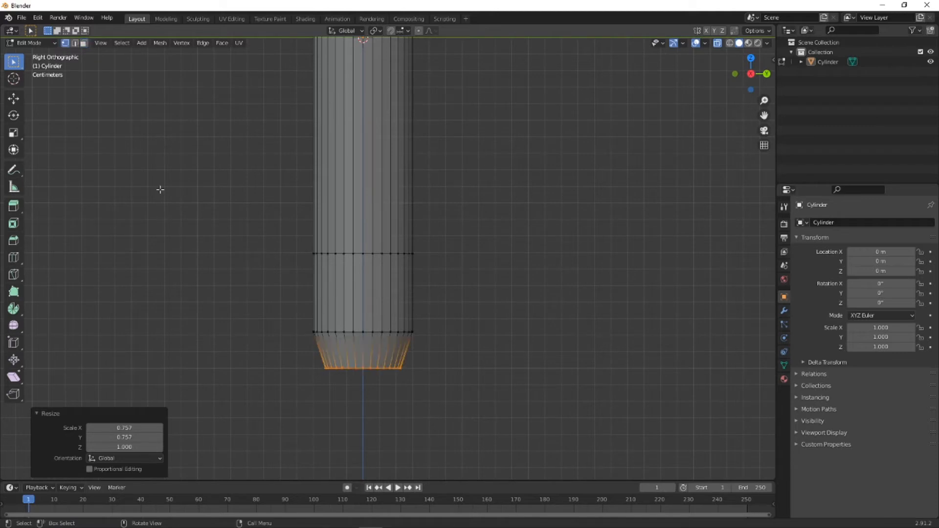
{"action": "left_click", "coordinate": [231, 303]}
{"action": "left_click_drag", "start_coordinate": [245, 306], "coordinate": [460, 353]}
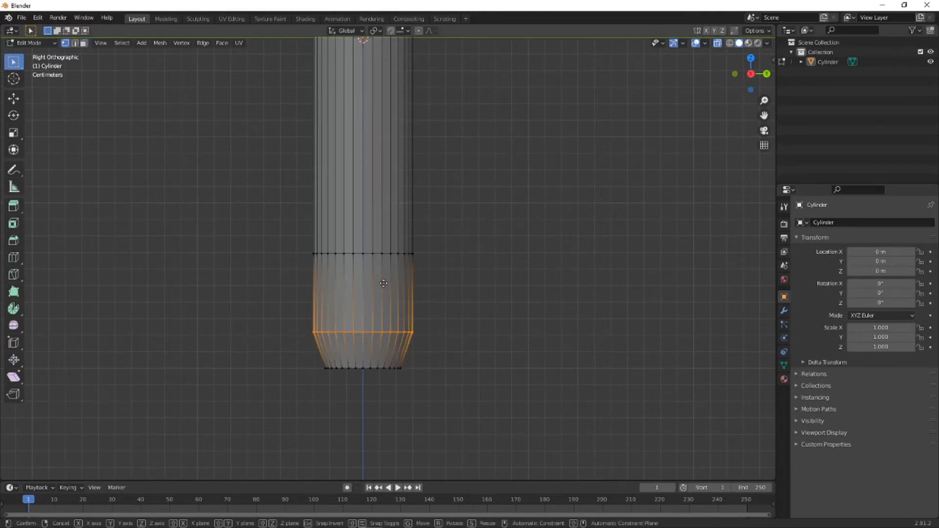
{"action": "key", "text": "g"}
{"action": "key", "text": "z"}
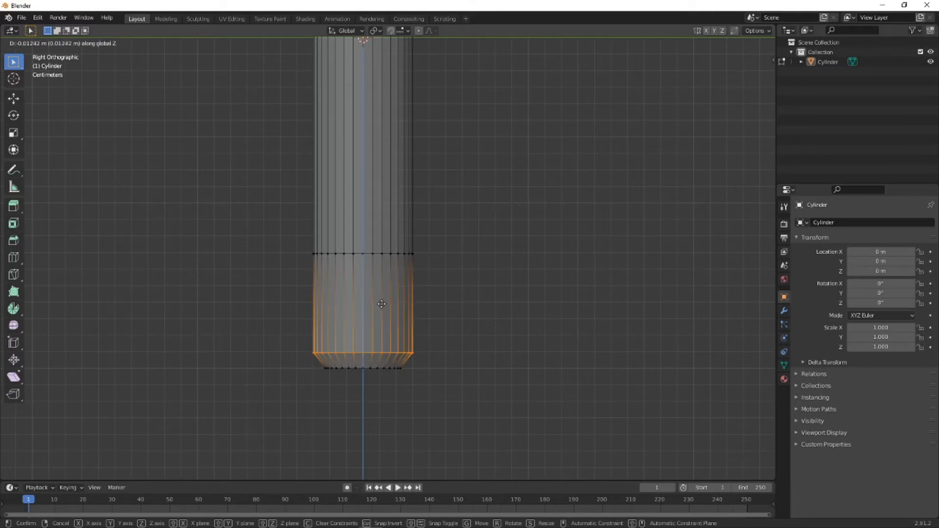
{"action": "left_click", "coordinate": [389, 304]}
{"action": "left_click", "coordinate": [477, 310]}
- Box-select the second vertex loop above the bottom face and lower it along Z, closer to the bottom taper
{"action": "key", "text": "b"}
{"action": "left_click_drag", "start_coordinate": [315, 245], "coordinate": [446, 266]}
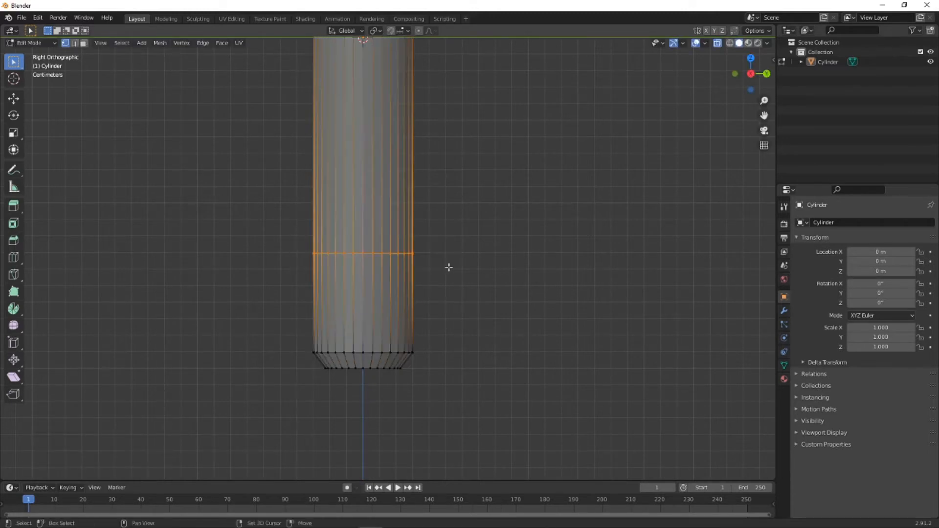
{"action": "key", "text": "g"}
{"action": "key", "text": "z"}
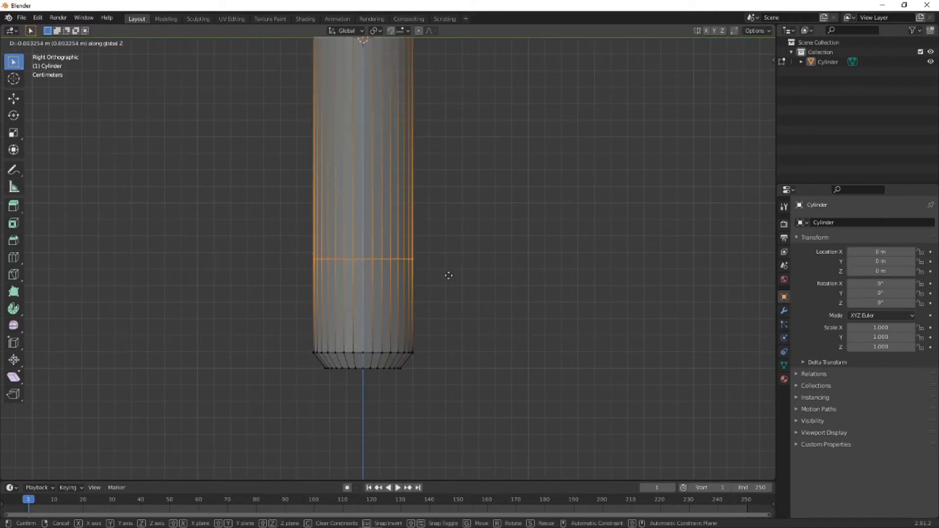
{"action": "left_click", "coordinate": [446, 306]}
{"action": "left_click", "coordinate": [469, 304]}
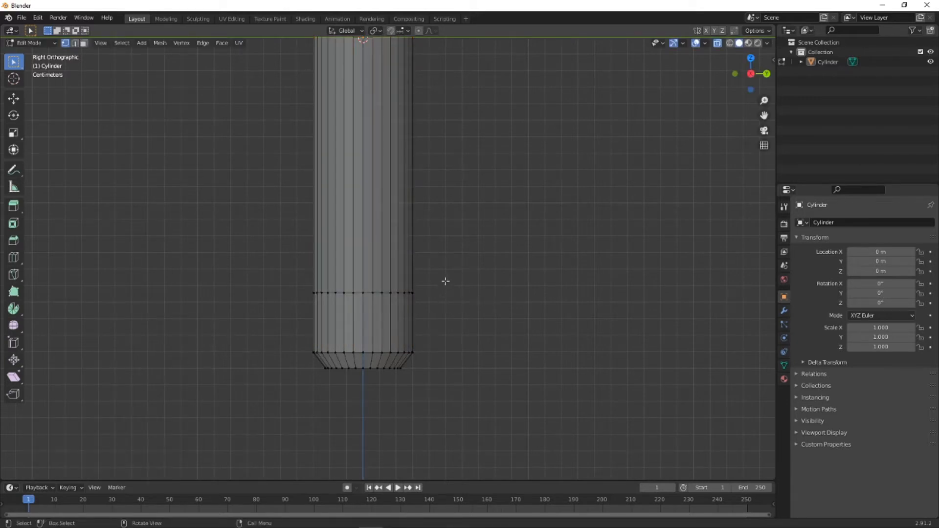
- Add three centred loop cuts to the long middle section: one halfway, one in its lower half and one in its upper half
{"action": "scroll", "coordinate": [445, 278], "scroll_direction": "up", "scroll_amount": 3}
{"action": "scroll", "coordinate": [438, 272], "scroll_direction": "down", "scroll_amount": 4}
{"action": "middle_click_drag", "start_coordinate": [437, 271], "coordinate": [387, 322], "text": "shift"}
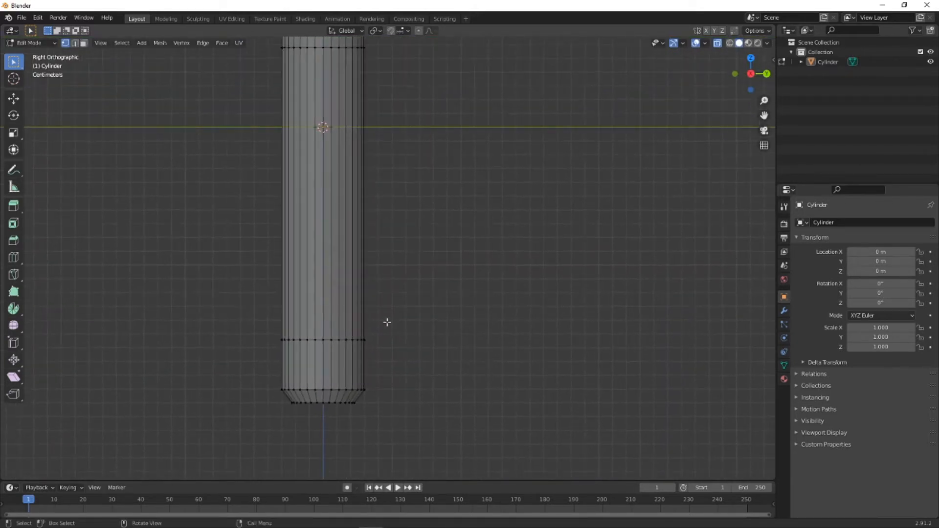
{"action": "left_click", "coordinate": [16, 259]}
{"action": "left_click", "coordinate": [84, 43]}
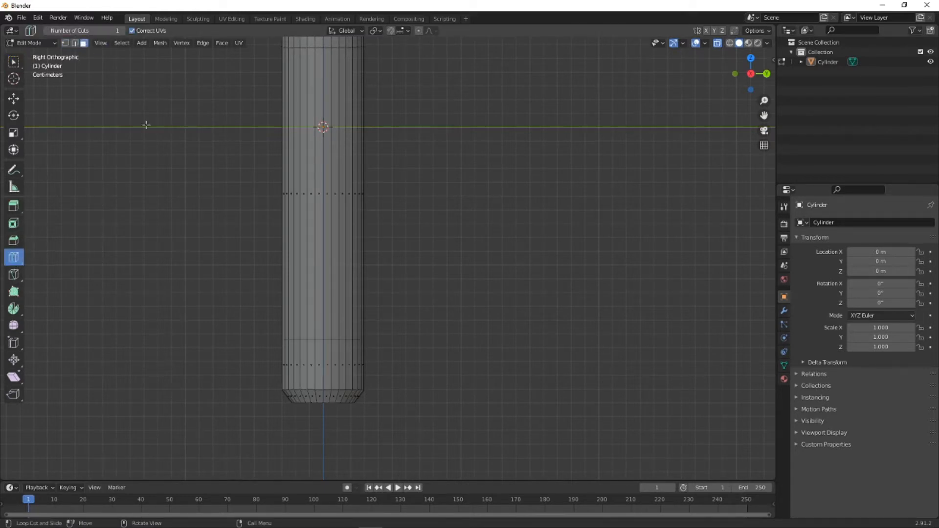
{"action": "left_click", "coordinate": [320, 195]}
{"action": "right_click", "coordinate": [335, 262]}
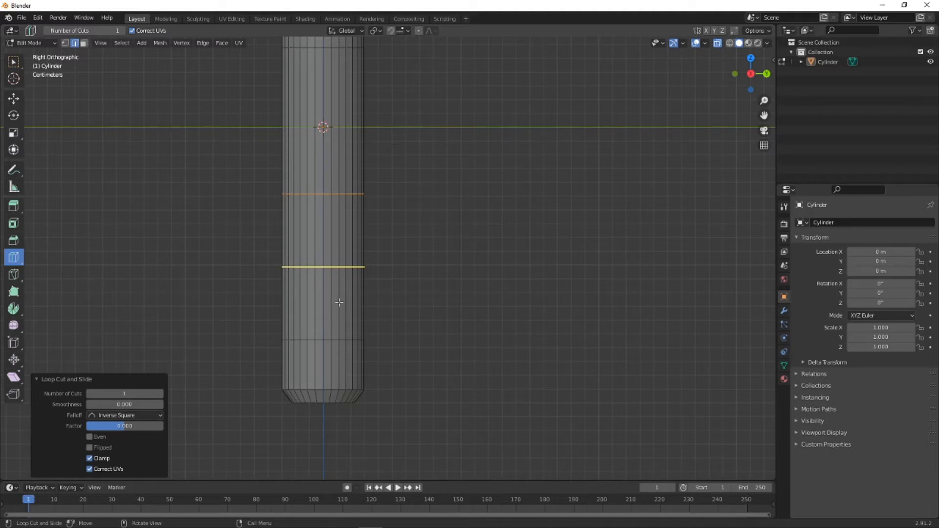
{"action": "left_click", "coordinate": [329, 281]}
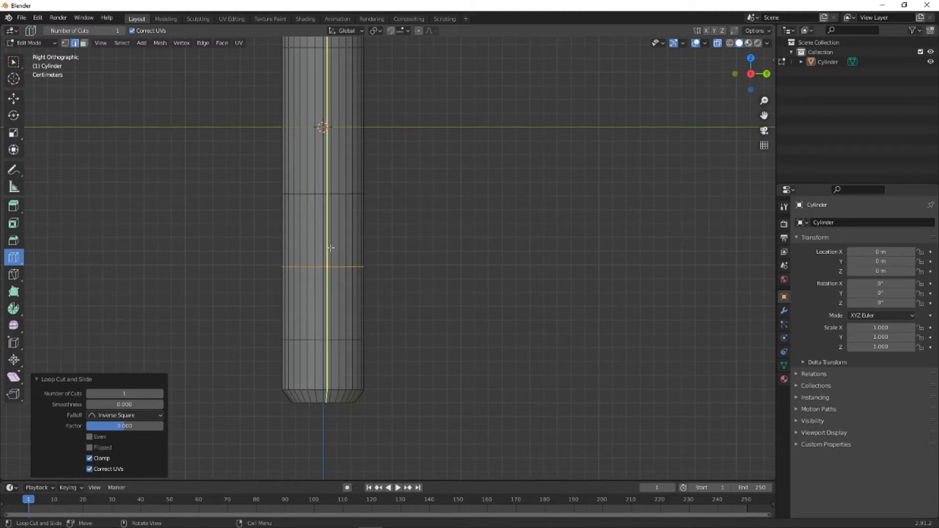
{"action": "left_click", "coordinate": [324, 105]}
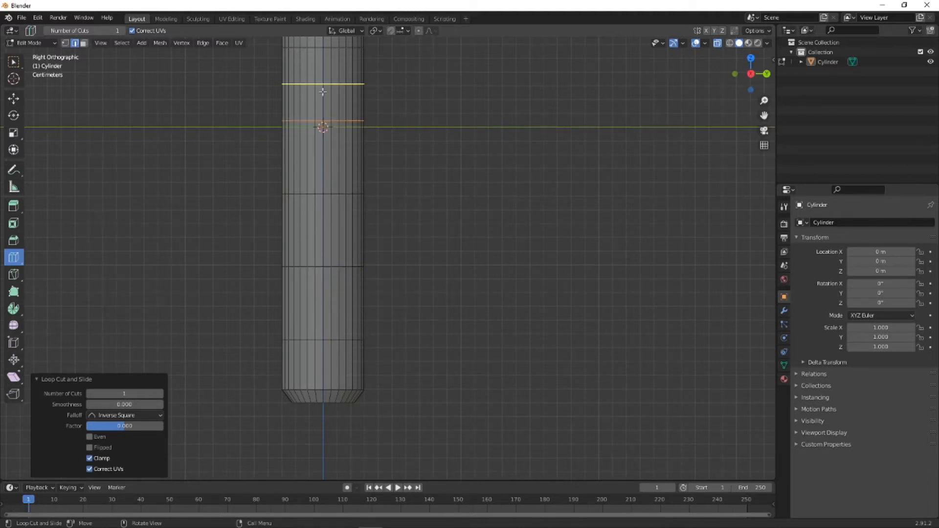
{"action": "left_click", "coordinate": [14, 62]}
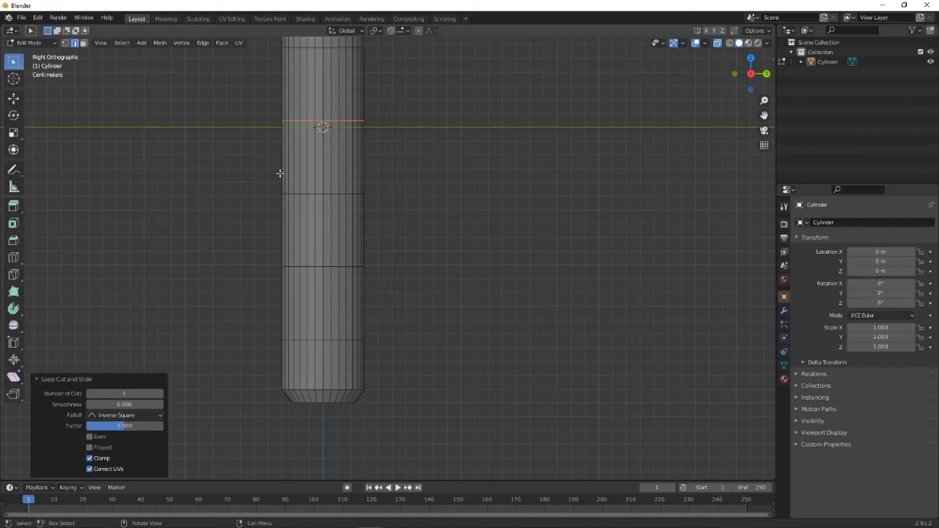
{"action": "left_click", "coordinate": [473, 234]}
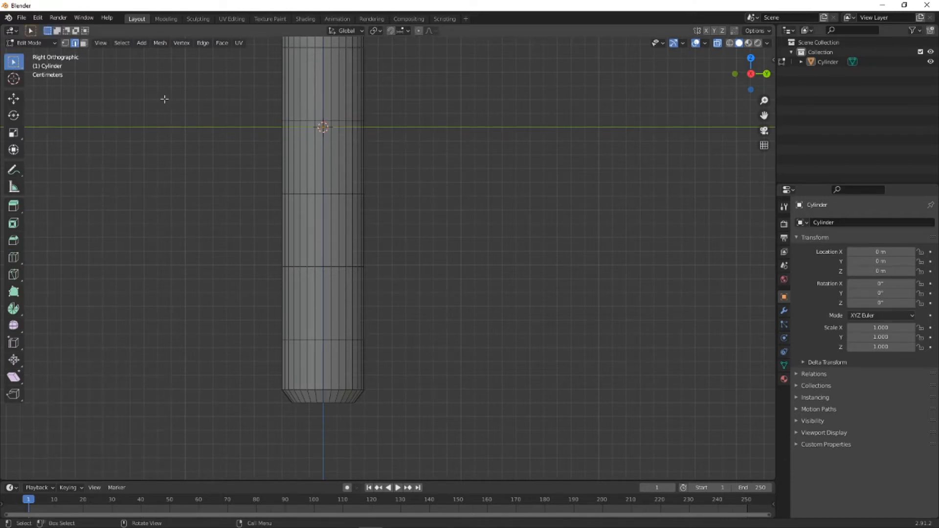
- Box-select the vertex loop just above the origin and raise it along Z, close to the next loop up
{"action": "left_click_drag", "start_coordinate": [227, 111], "coordinate": [440, 143]}
{"action": "key", "text": "g"}
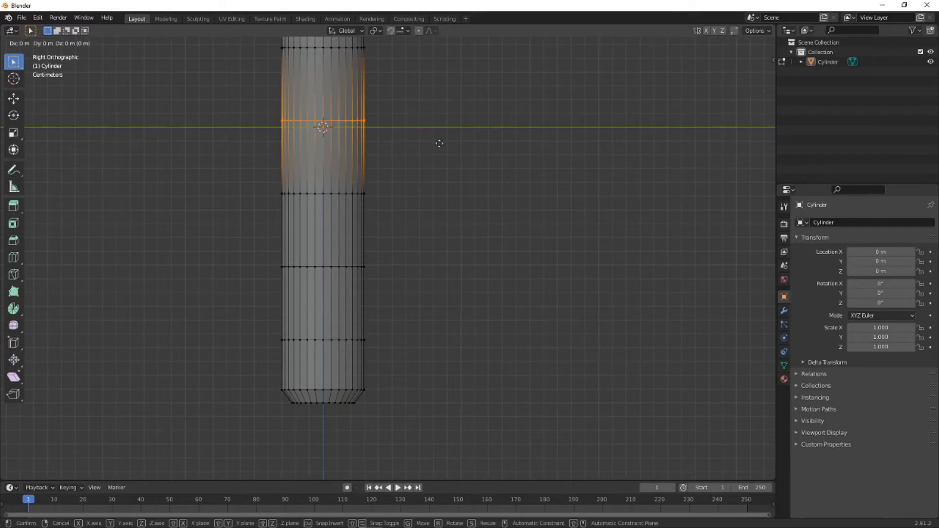
{"action": "key", "text": "z"}
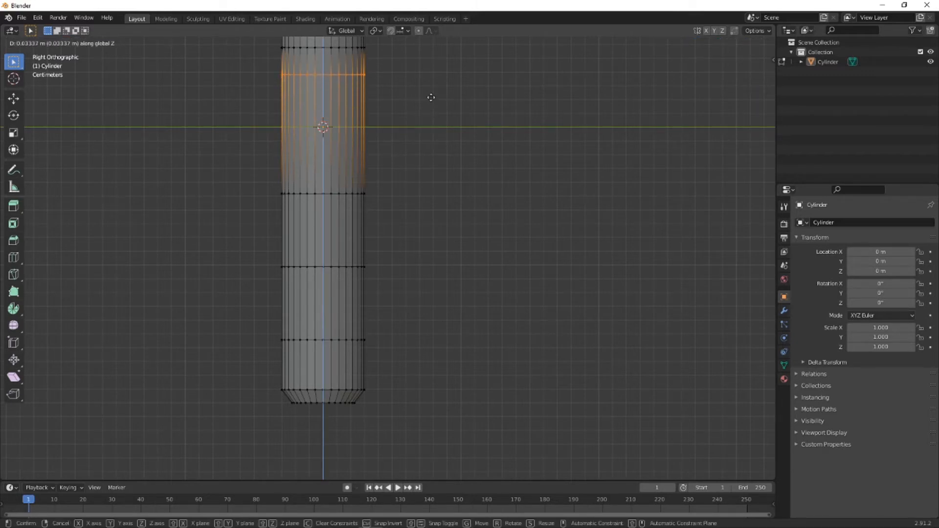
{"action": "left_click", "coordinate": [430, 86]}
- Select the second vertex loop above the origin and raise it about 0.032 m along Z, just below the next loop
{"action": "scroll", "coordinate": [427, 88], "scroll_direction": "down", "scroll_amount": 2}
{"action": "middle_click_drag", "start_coordinate": [426, 88], "coordinate": [419, 235], "text": "shift"}
{"action": "left_click", "coordinate": [418, 239]}
{"action": "left_click_drag", "start_coordinate": [279, 226], "coordinate": [411, 249]}
{"action": "key", "text": "g"}
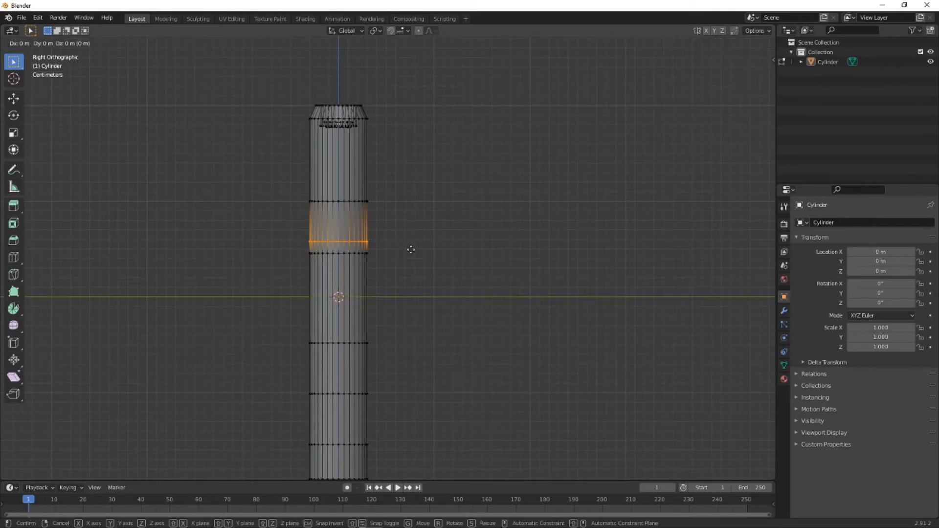
{"action": "key", "text": "z"}
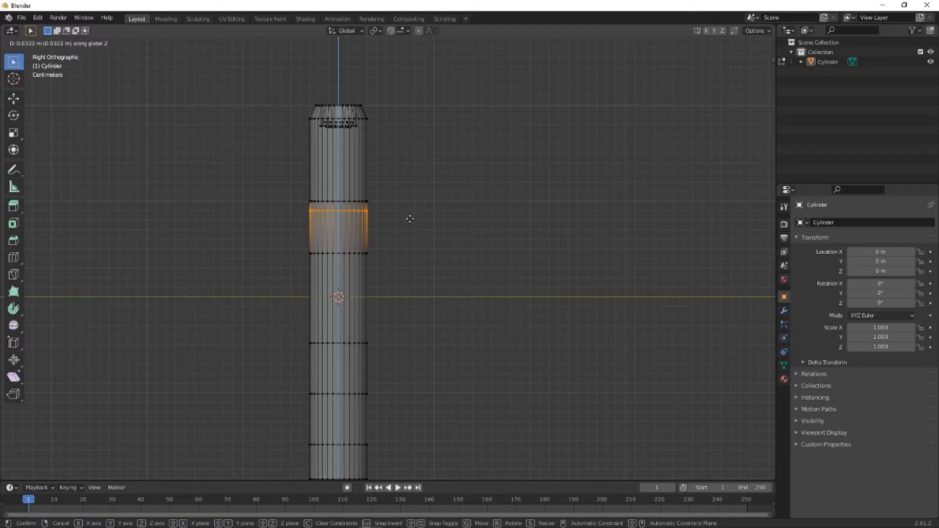
{"action": "left_click", "coordinate": [410, 220]}
{"action": "left_click", "coordinate": [391, 275]}
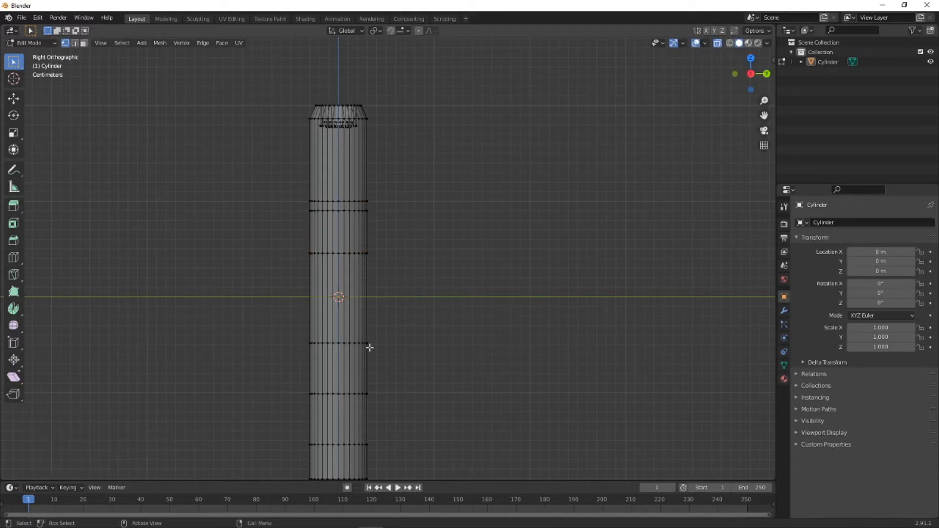
- Select the second vertex loop below the origin and lower it about 0.038 m along Z
{"action": "scroll", "coordinate": [365, 362], "scroll_direction": "down", "scroll_amount": 1}
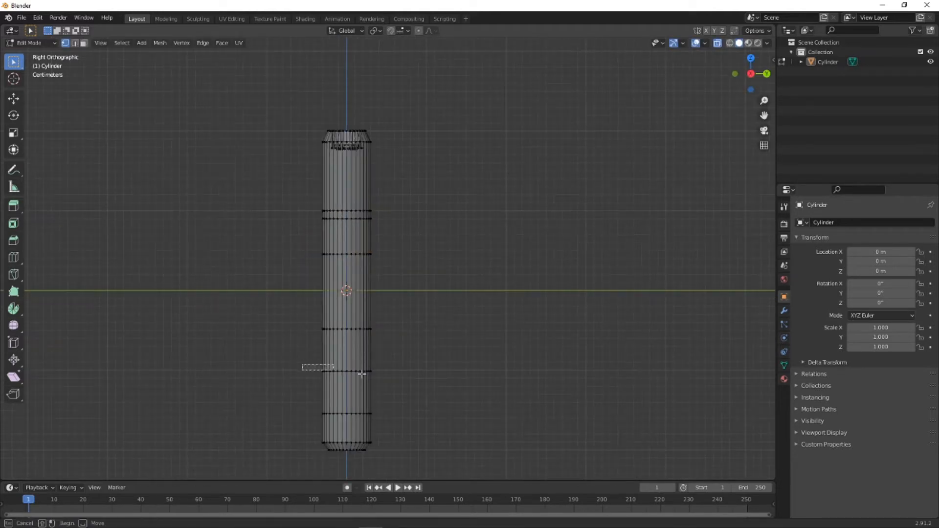
{"action": "left_click", "coordinate": [320, 370], "text": "alt"}
{"action": "key", "text": "g"}
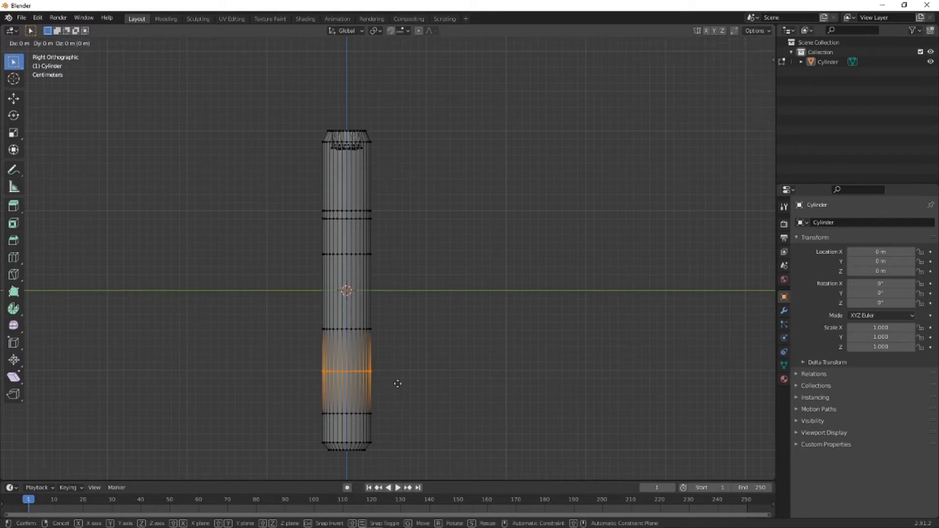
{"action": "key", "text": "z"}
{"action": "left_click", "coordinate": [395, 414]}
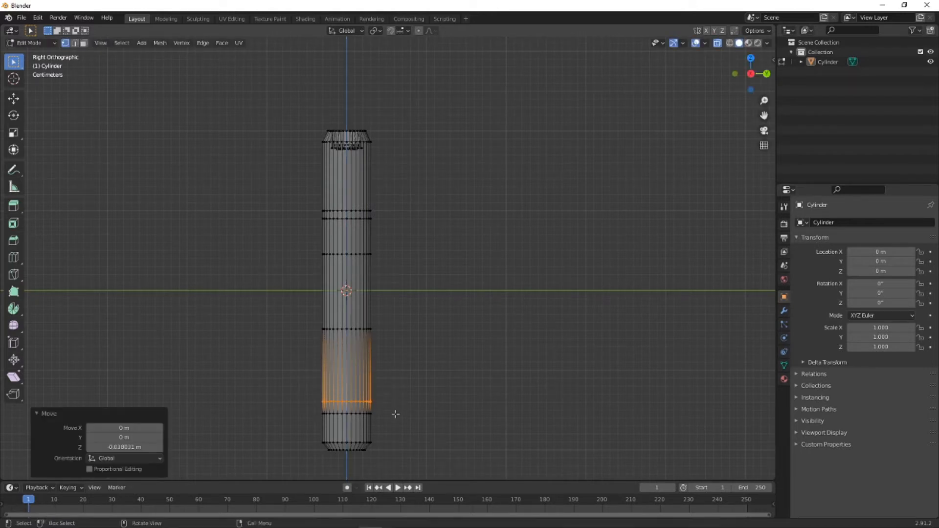
{"action": "left_click", "coordinate": [446, 412]}
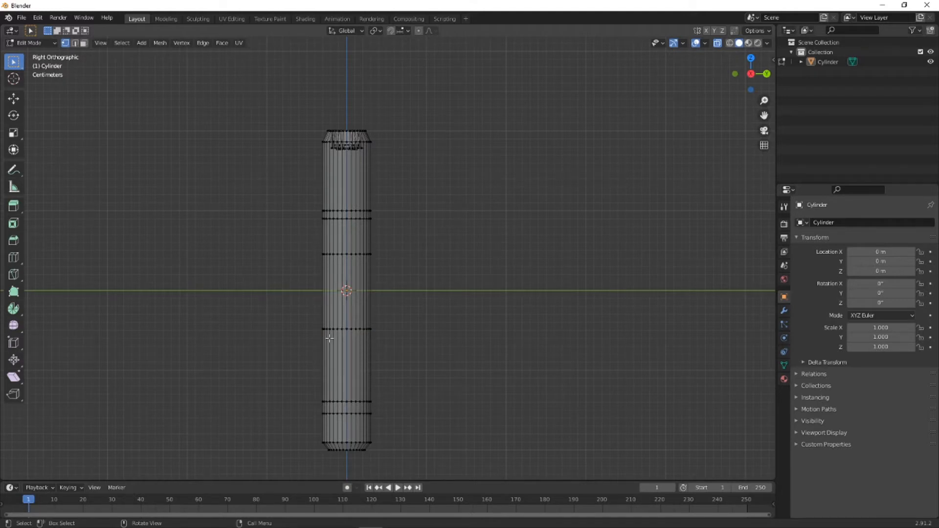
- Box-select the first vertex loop below the origin and lower it about 0.077 m along Z, just above the group of lower loops
{"action": "left_click_drag", "start_coordinate": [300, 313], "coordinate": [400, 345]}
{"action": "key", "text": "g"}
{"action": "key", "text": "z"}
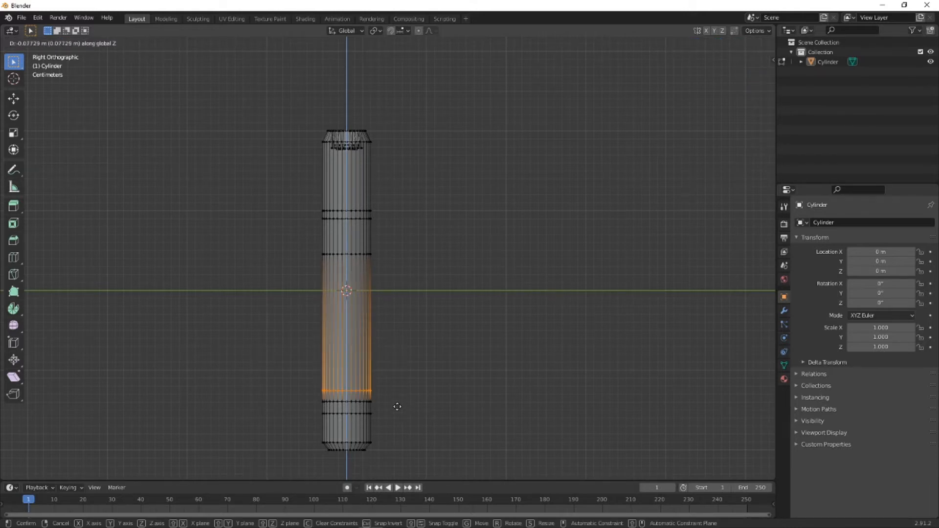
{"action": "left_click", "coordinate": [397, 406]}
{"action": "left_click", "coordinate": [425, 408]}
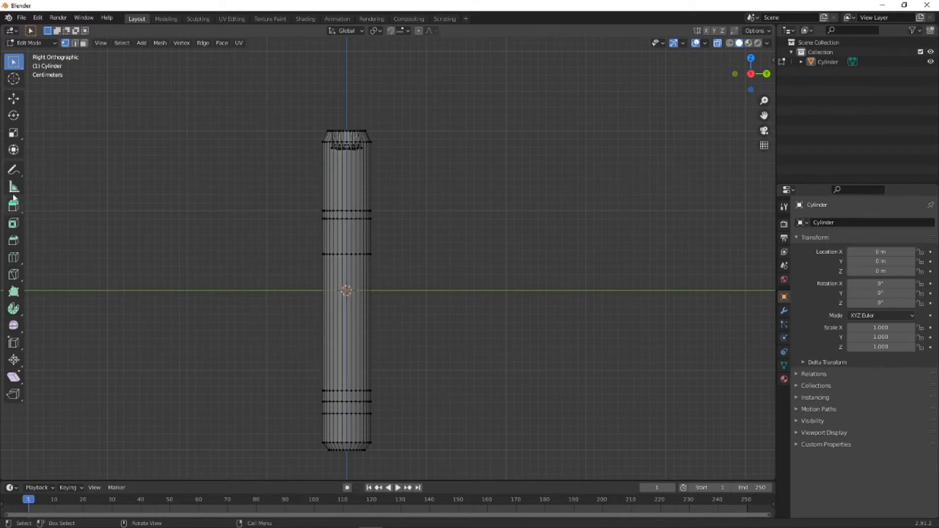
- Add one centred loop cut to the long section spanning the origin, and leave nothing selected
{"action": "left_click", "coordinate": [13, 257]}
{"action": "left_click", "coordinate": [348, 346]}
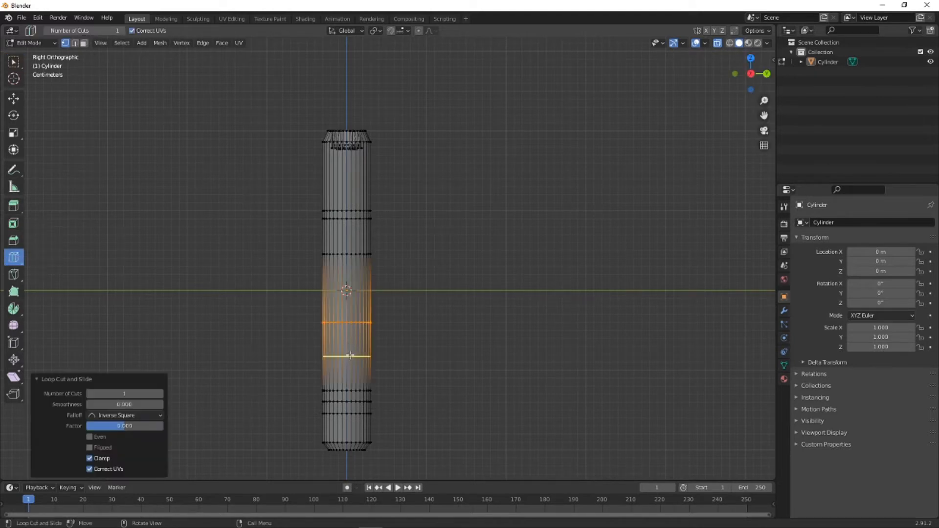
{"action": "left_click", "coordinate": [13, 62]}
{"action": "left_click", "coordinate": [350, 328]}
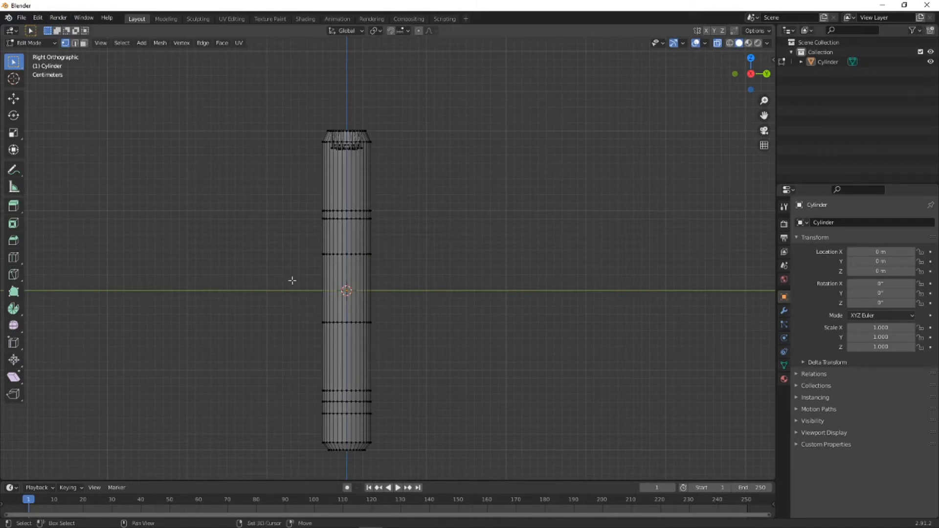
- Lower the first vertex loop below the origin about 0.071 m along Z, just above the lower loops, and leave nothing selected
{"action": "left_click_drag", "start_coordinate": [291, 305], "coordinate": [429, 354]}
{"action": "key", "text": "g"}
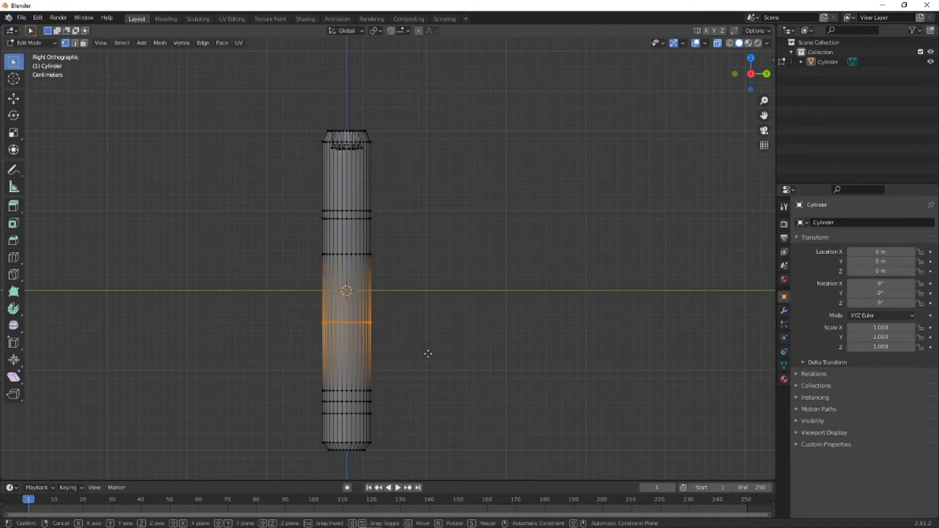
{"action": "key", "text": "z"}
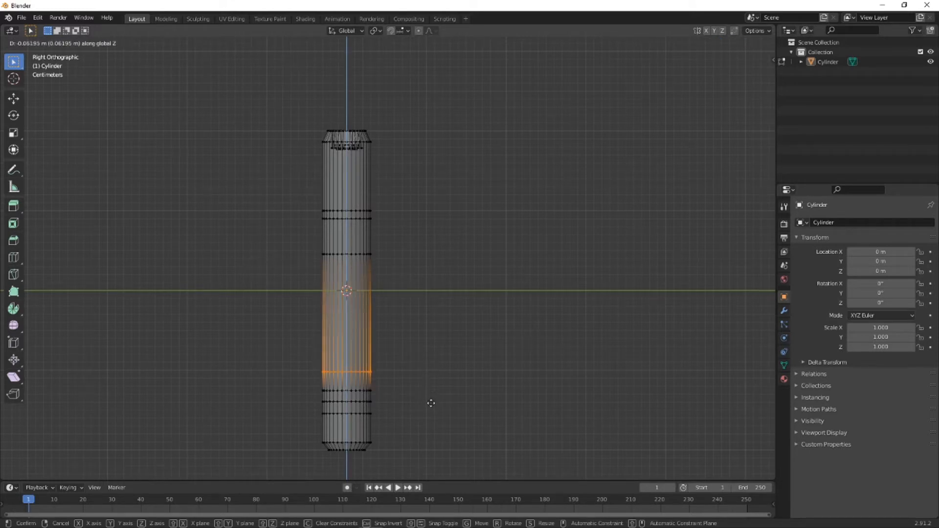
{"action": "left_click", "coordinate": [430, 410]}
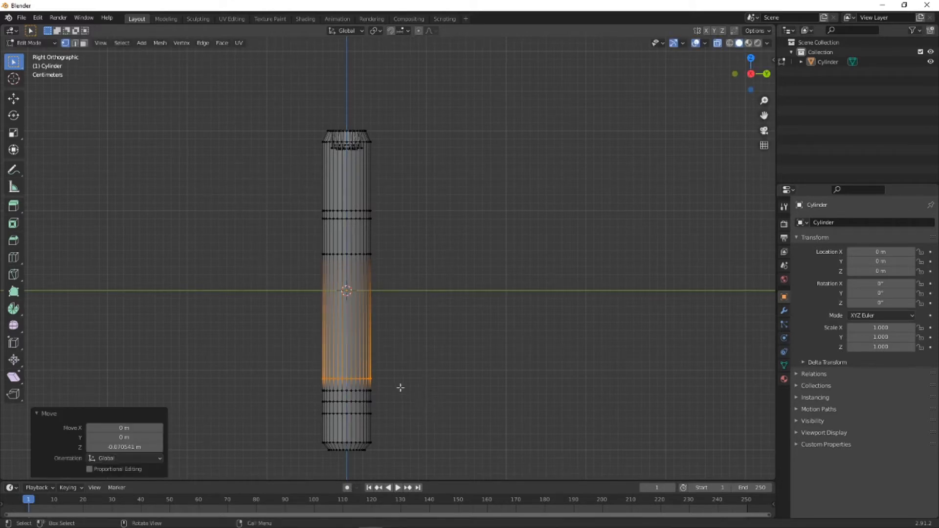
{"action": "key", "text": "alt+a"}
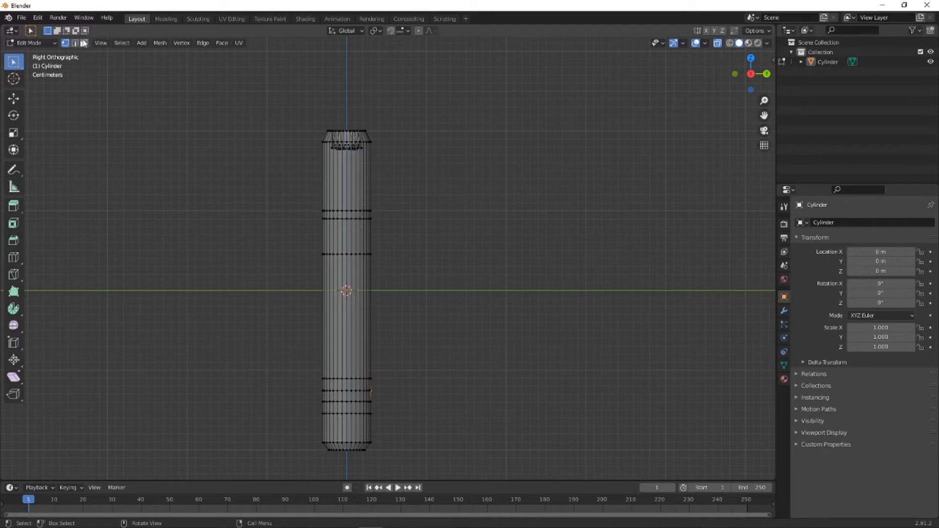
- Select the middle face band among the lower loops and scale it to about 0.721 in X and Y only, then deselect it
{"action": "left_click", "coordinate": [84, 43]}
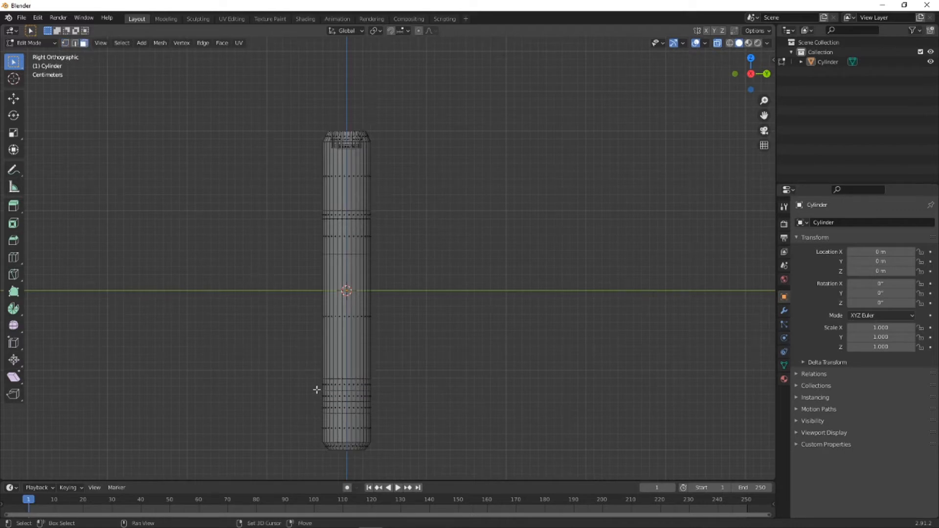
{"action": "left_click_drag", "start_coordinate": [316, 389], "coordinate": [378, 400]}
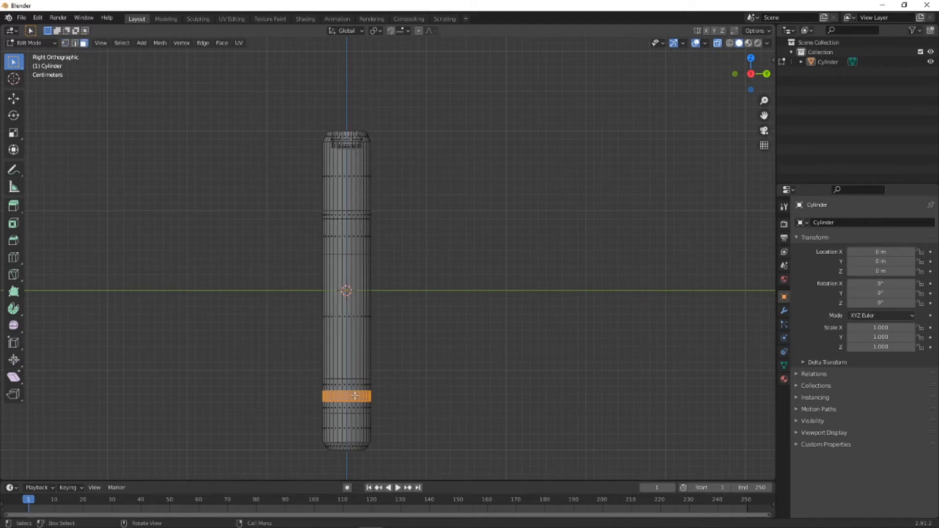
{"action": "scroll", "coordinate": [354, 395], "scroll_direction": "up", "scroll_amount": 2}
{"action": "middle_click_drag", "start_coordinate": [389, 429], "coordinate": [401, 279], "text": "shift"}
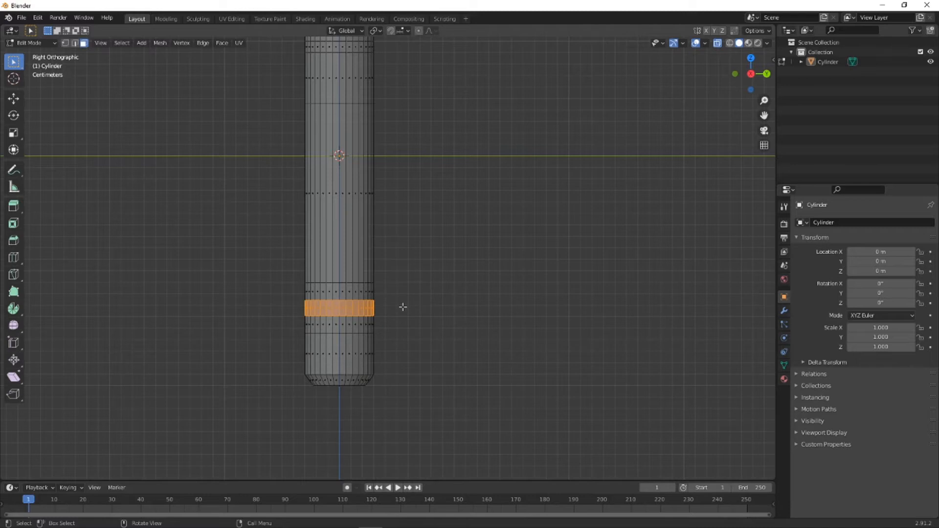
{"action": "key", "text": "s"}
{"action": "key", "text": "shift+z"}
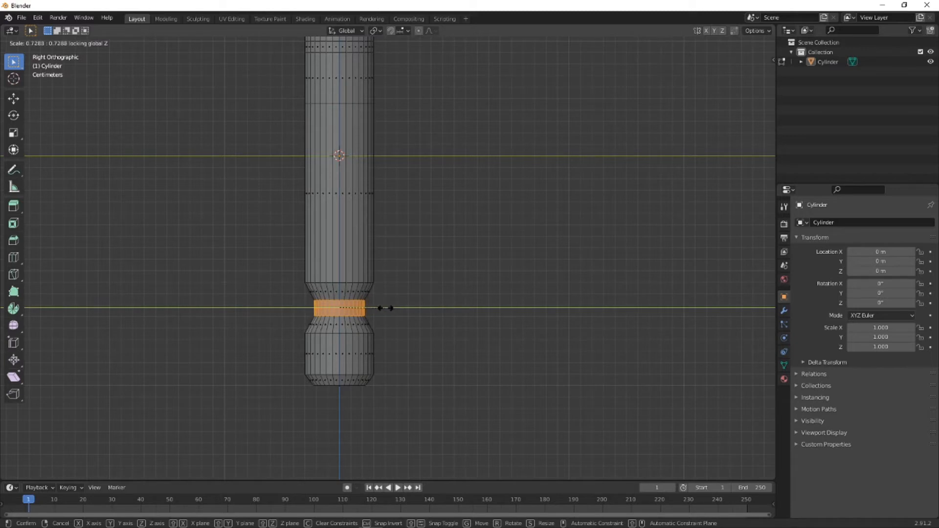
{"action": "left_click", "coordinate": [385, 308]}
{"action": "middle_click_drag", "start_coordinate": [405, 251], "coordinate": [404, 361], "text": "shift"}
{"action": "scroll", "coordinate": [408, 279], "scroll_direction": "up", "scroll_amount": 1}
{"action": "scroll", "coordinate": [408, 276], "scroll_direction": "down", "scroll_amount": 1}
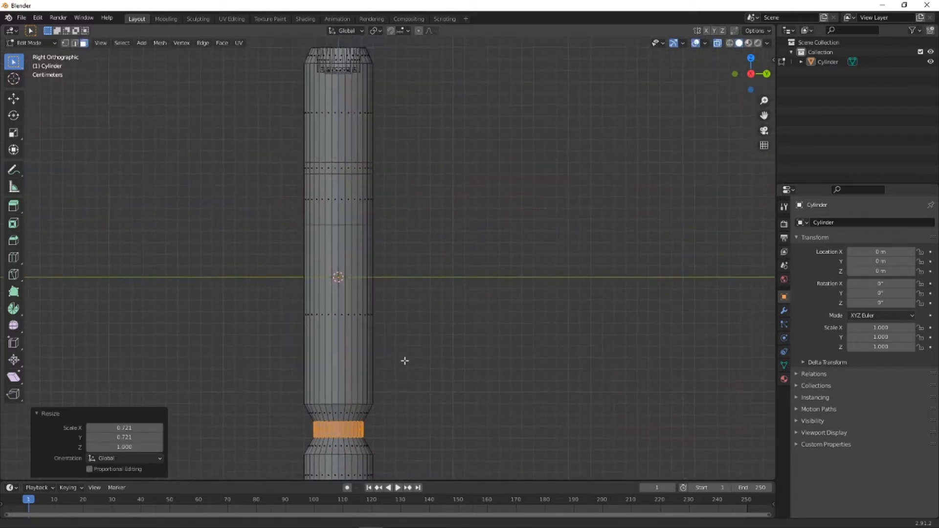
{"action": "left_click", "coordinate": [423, 205]}
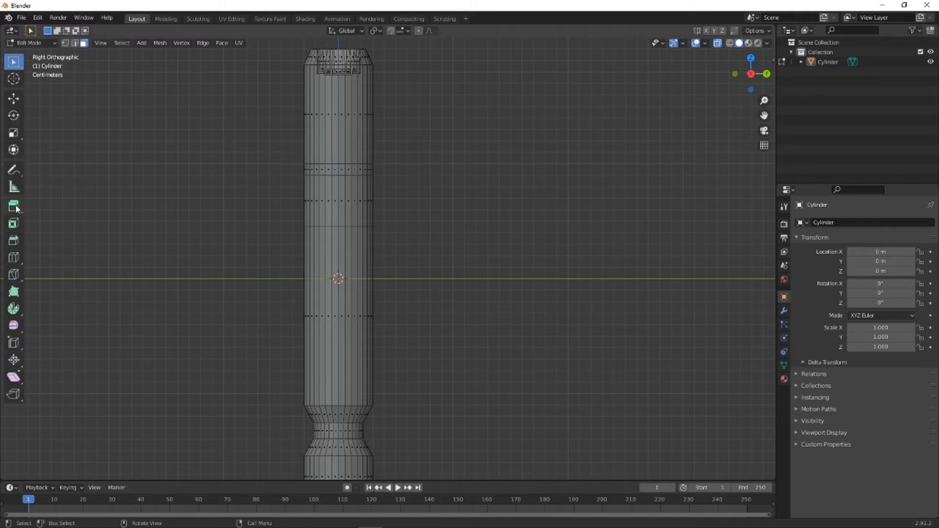
- Add one centred loop cut to the section between the first and second loops above the origin, and leave nothing selected
{"action": "left_click", "coordinate": [14, 257]}
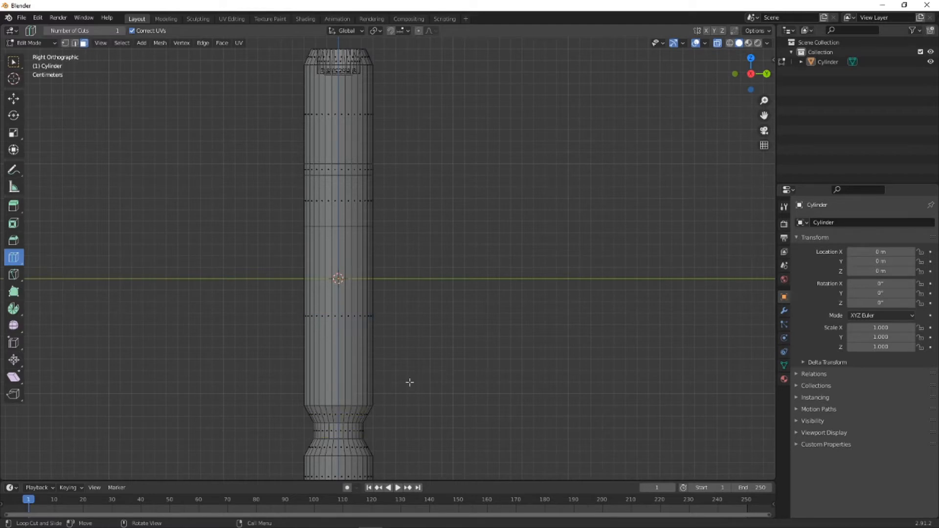
{"action": "left_click", "coordinate": [338, 201]}
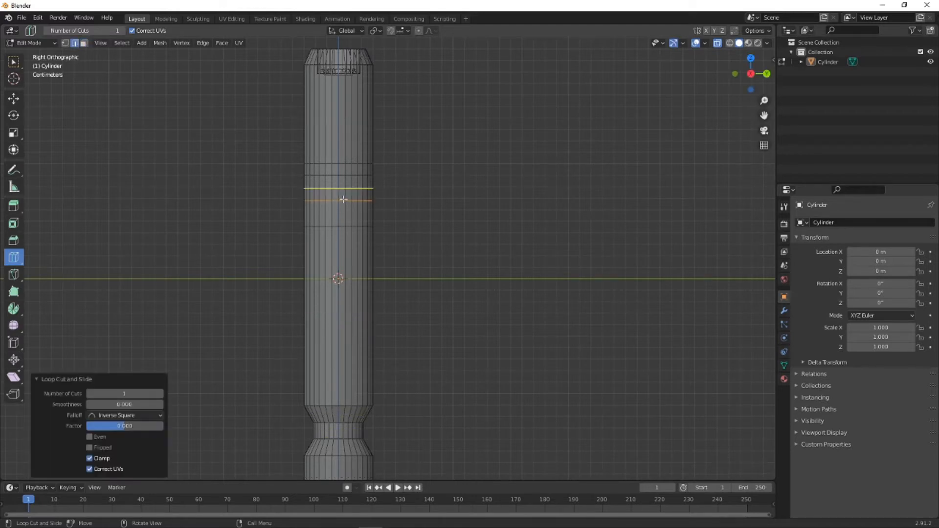
{"action": "left_click", "coordinate": [15, 60]}
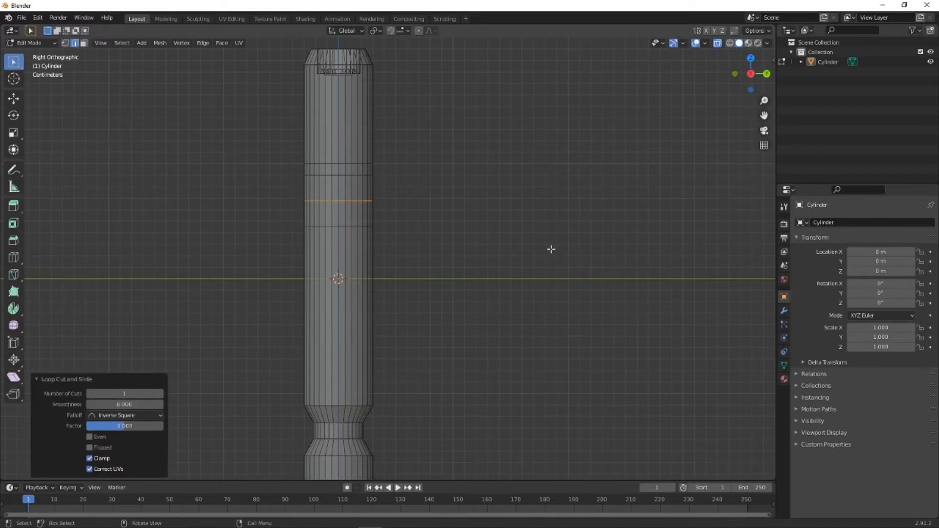
{"action": "left_click", "coordinate": [552, 250]}
- In vertex selection, raise the new loop about 0.012 m along Z, just below the upper pair of loops
{"action": "left_click", "coordinate": [56, 43]}
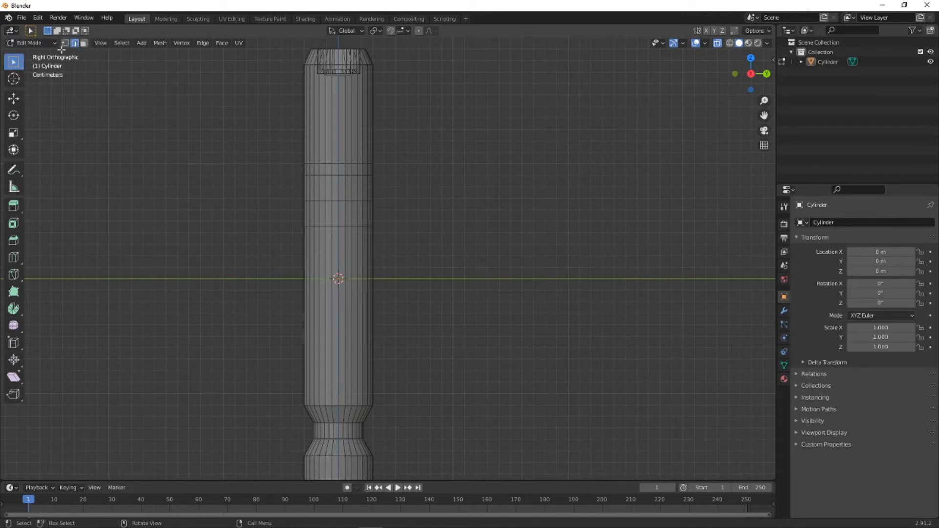
{"action": "left_click", "coordinate": [64, 44]}
{"action": "left_click_drag", "start_coordinate": [279, 195], "coordinate": [404, 211]}
{"action": "key", "text": "g"}
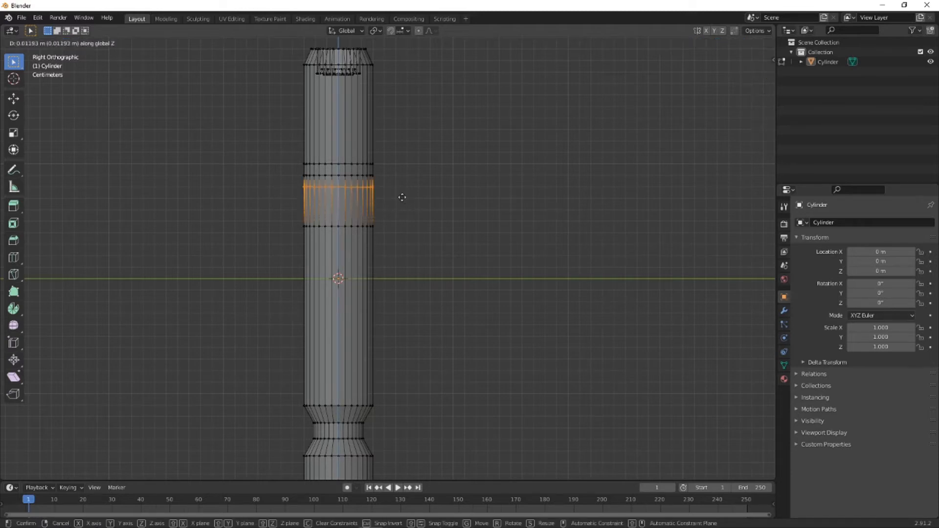
{"action": "left_click", "coordinate": [401, 197]}
{"action": "left_click", "coordinate": [386, 205]}
- Raise the first vertex loop above the origin about 0.024 m along Z, just below the three upper loops
{"action": "left_click_drag", "start_coordinate": [288, 218], "coordinate": [412, 245]}
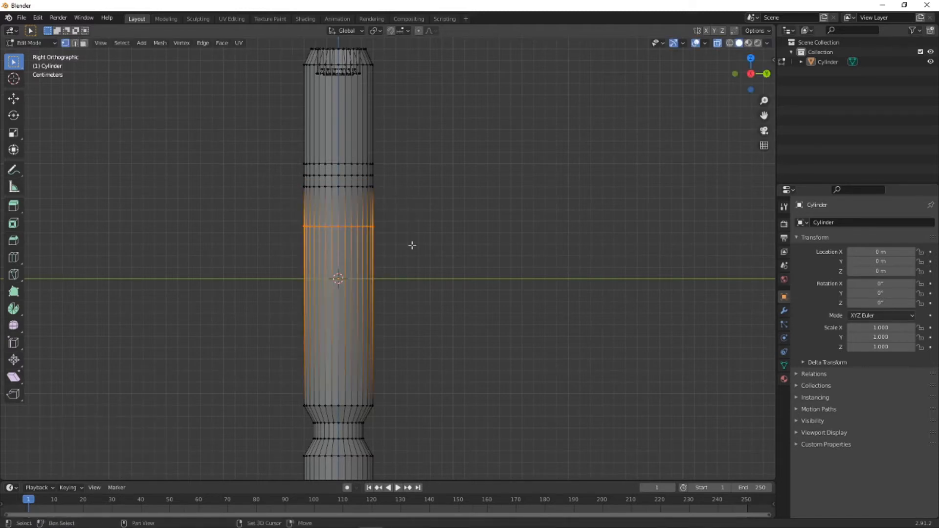
{"action": "key", "text": "g"}
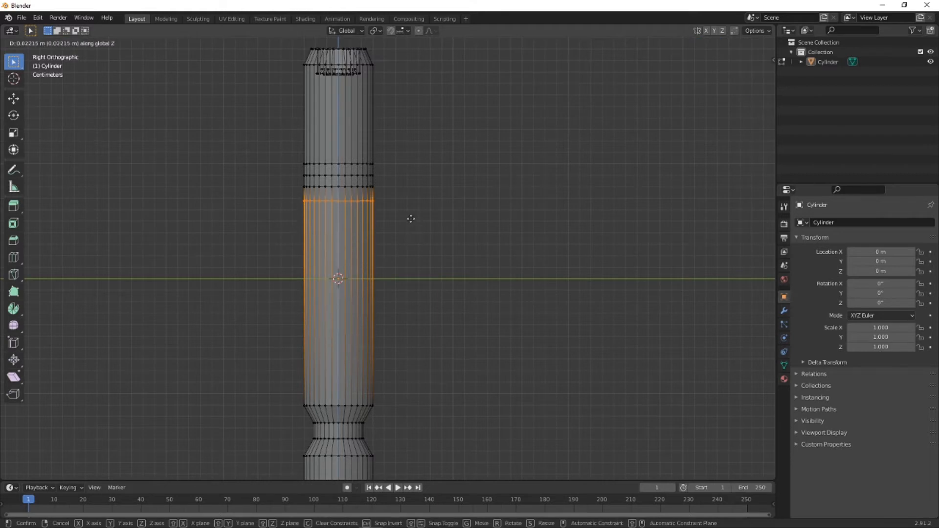
{"action": "left_click", "coordinate": [409, 218]}
{"action": "left_click", "coordinate": [432, 204]}
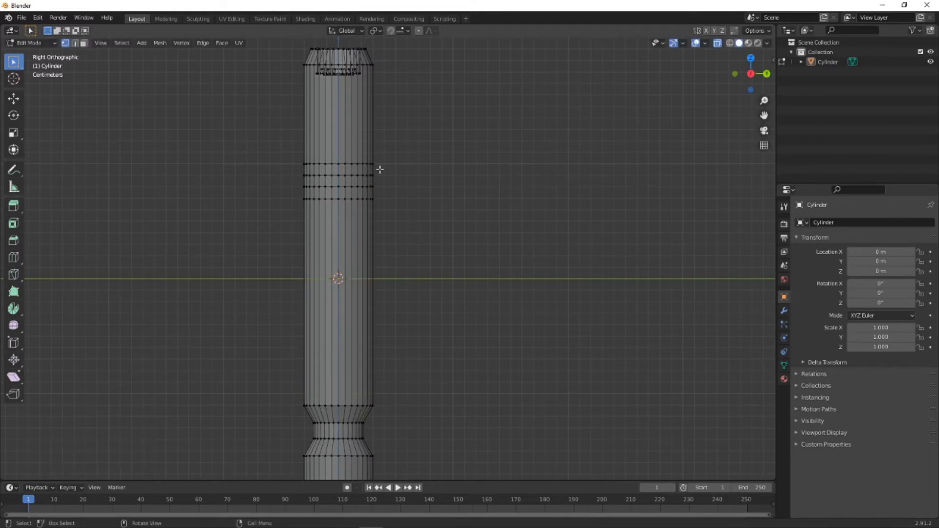
- Select the group of four upper vertex loops and raise it about 0.037 m along Z towards the top taper
{"action": "left_click_drag", "start_coordinate": [275, 146], "coordinate": [448, 227]}
{"action": "key", "text": "g"}
{"action": "key", "text": "z"}
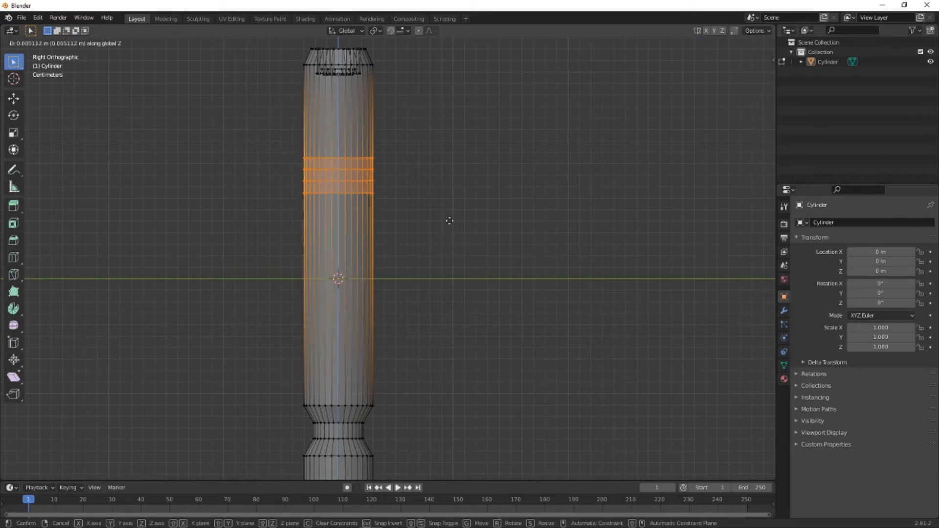
{"action": "left_click", "coordinate": [448, 187]}
{"action": "left_click", "coordinate": [456, 175]}
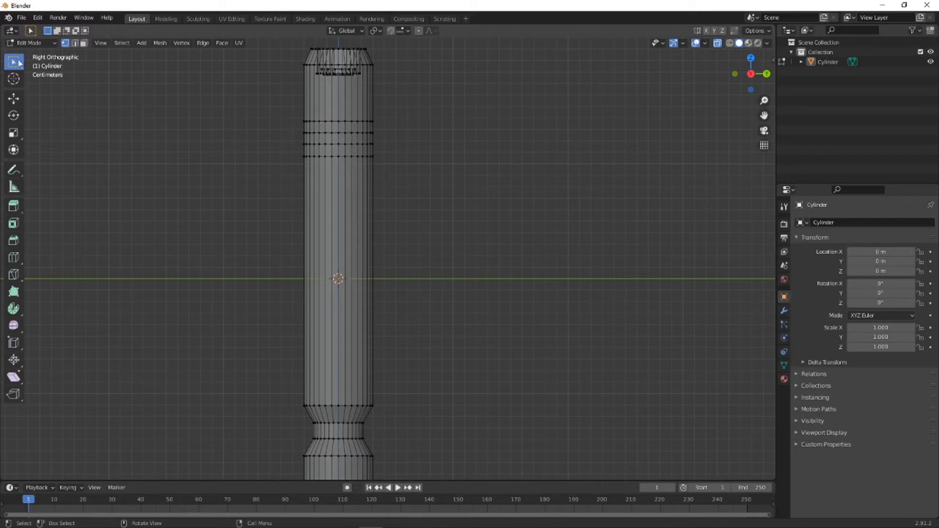
- Select the middle face band of the four upper loops and scale it uniformly to 0.805, returning to the right orthographic view
{"action": "left_click", "coordinate": [84, 43]}
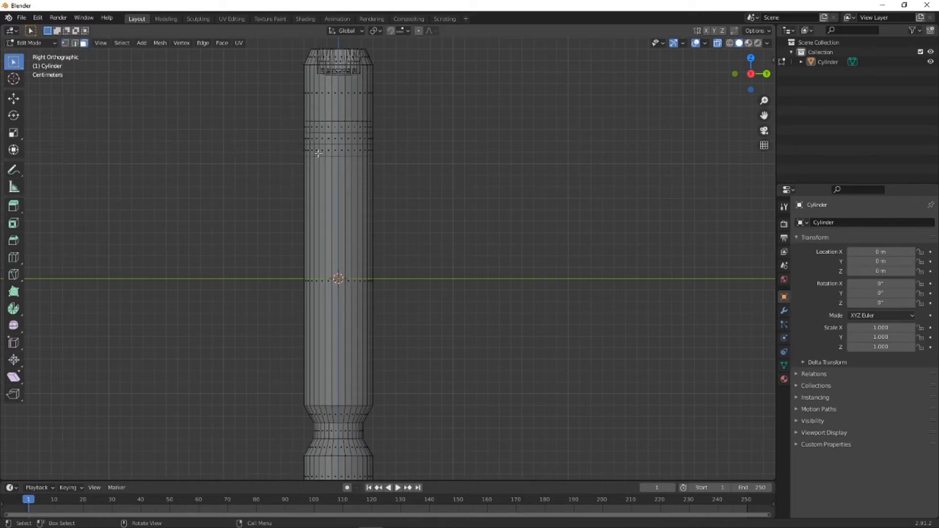
{"action": "left_click_drag", "start_coordinate": [292, 133], "coordinate": [391, 143]}
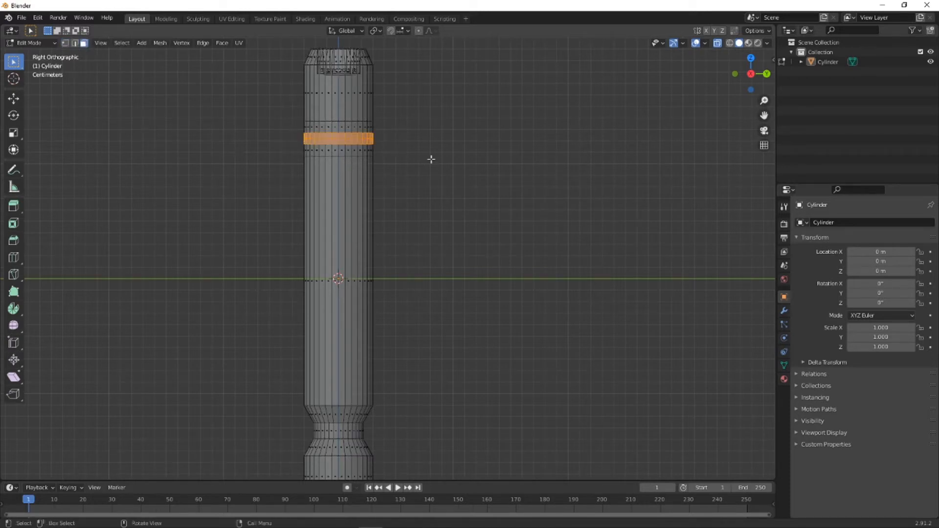
{"action": "key", "text": "s"}
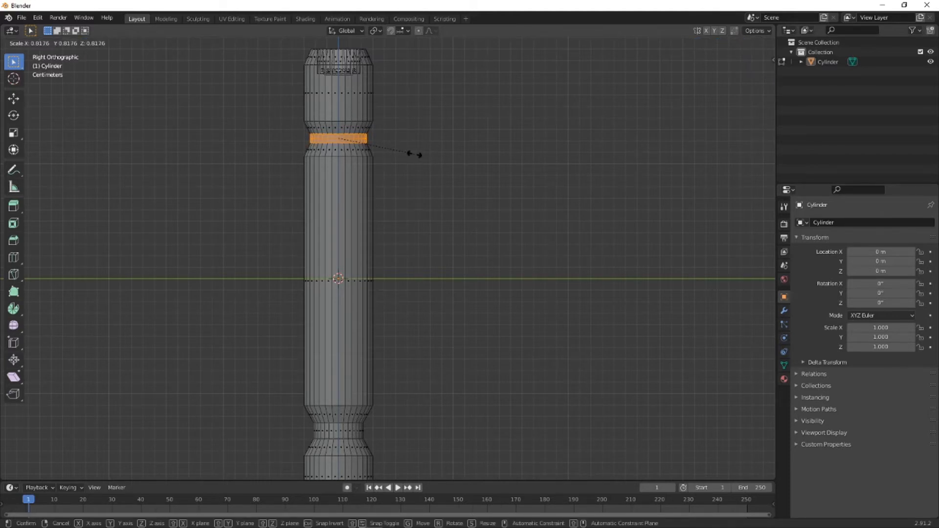
{"action": "left_click", "coordinate": [413, 154]}
{"action": "mouse_move", "coordinate": [414, 191]}
{"action": "middle_mouse_down"}
{"action": "mouse_move", "coordinate": [373, 184]}
{"action": "mouse_move", "coordinate": [442, 212]}
{"action": "mouse_move", "coordinate": [446, 231]}
{"action": "mouse_move", "coordinate": [498, 229]}
{"action": "mouse_move", "coordinate": [320, 210]}
{"action": "mouse_move", "coordinate": [363, 212]}
{"action": "mouse_move", "coordinate": [386, 197]}
{"action": "mouse_move", "coordinate": [394, 176]}
{"action": "mouse_move", "coordinate": [412, 174]}
{"action": "mouse_move", "coordinate": [406, 197]}
{"action": "mouse_move", "coordinate": [413, 194]}
{"action": "middle_mouse_up"}
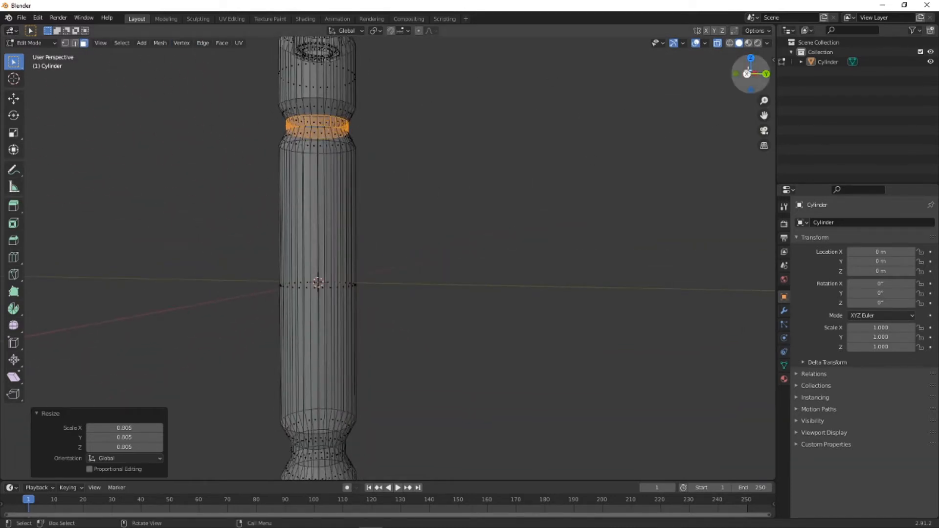
{"action": "left_click", "coordinate": [747, 73]}
- Switch to vertex selection at the lower part of the cylinder and clear the current selection
{"action": "middle_click_drag", "start_coordinate": [403, 326], "coordinate": [376, 229], "text": "shift"}
{"action": "scroll", "coordinate": [327, 283], "scroll_direction": "up", "scroll_amount": 4}
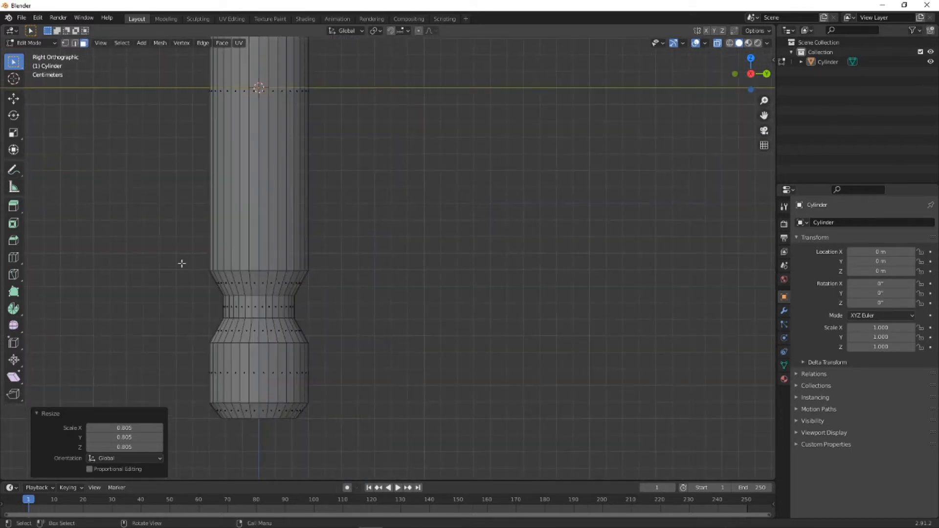
{"action": "left_click", "coordinate": [65, 42]}
{"action": "left_click_drag", "start_coordinate": [156, 251], "coordinate": [356, 287], "text": "shift"}
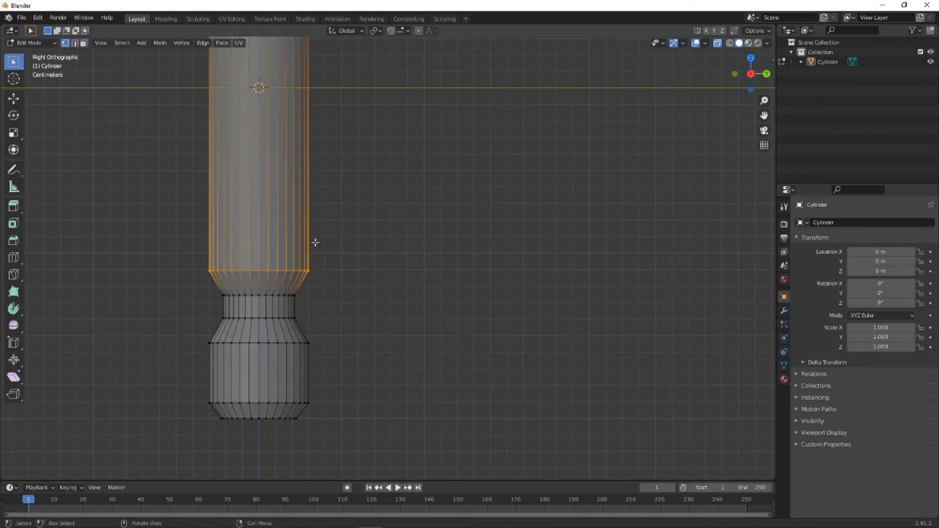
{"action": "scroll", "coordinate": [315, 242], "scroll_direction": "down", "scroll_amount": 5}
{"action": "scroll", "coordinate": [313, 242], "scroll_direction": "up", "scroll_amount": 1}
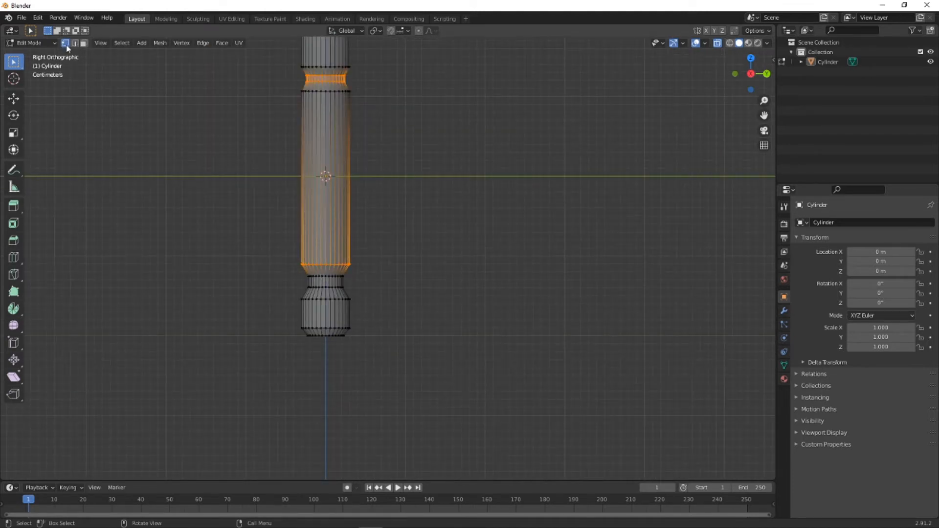
{"action": "left_click", "coordinate": [227, 115]}
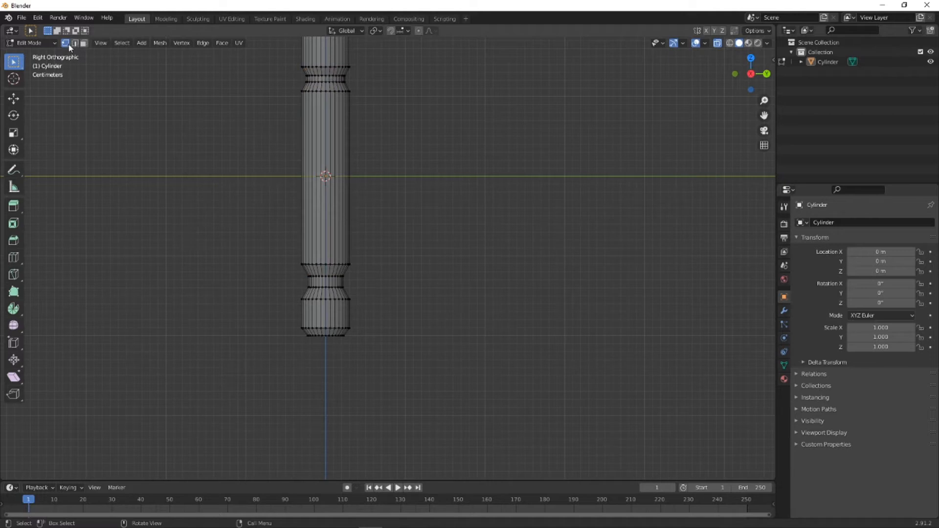
- Lower the vertex loop directly above the lower groove slightly along Z to steepen the groove's upper slope
{"action": "left_click_drag", "start_coordinate": [268, 248], "coordinate": [394, 273]}
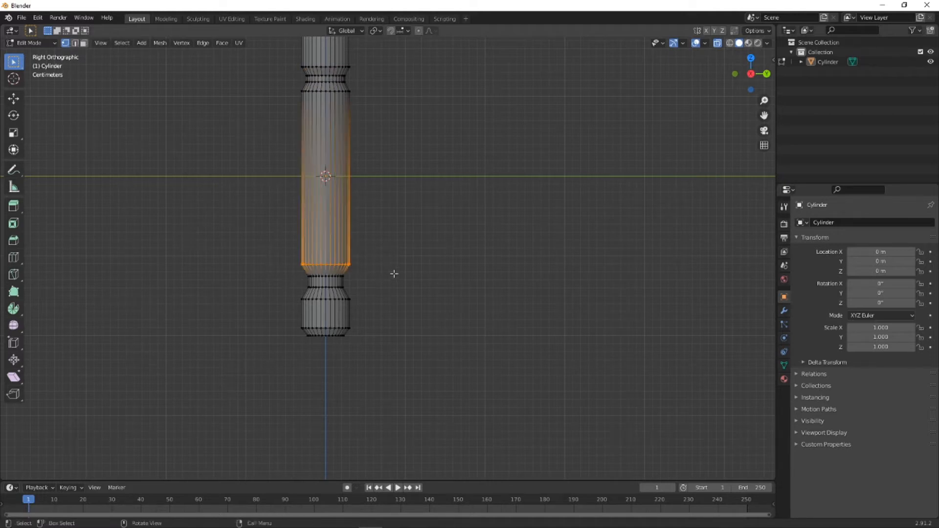
{"action": "key", "text": "g"}
{"action": "key", "text": "z"}
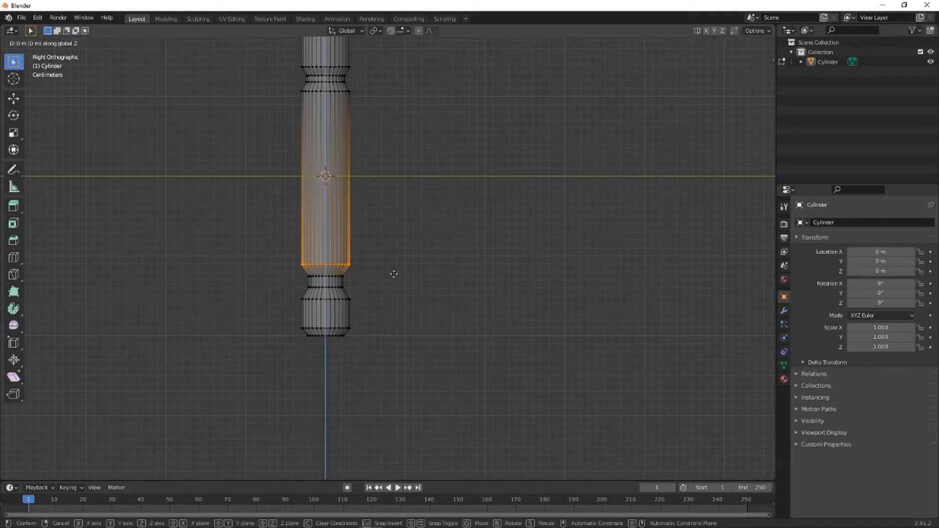
{"action": "left_click", "coordinate": [395, 277]}
{"action": "left_click", "coordinate": [403, 291]}
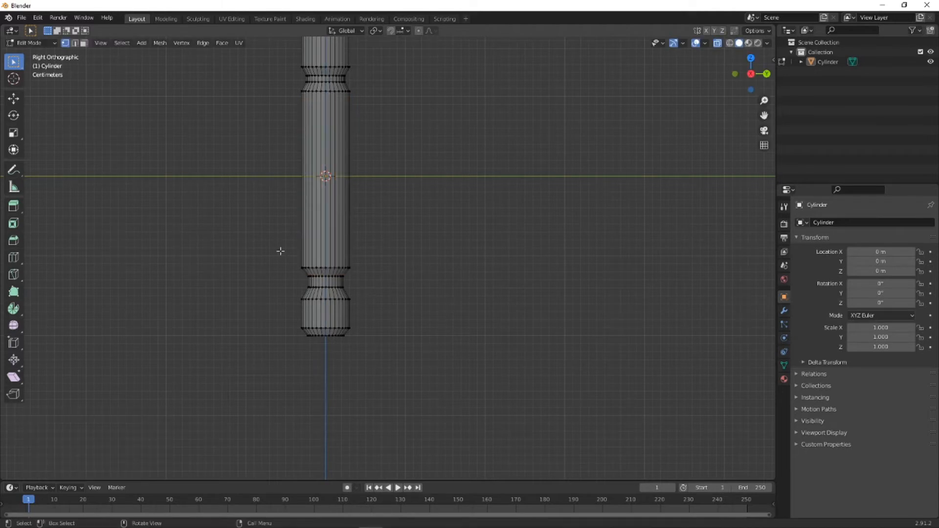
- Raise the vertex loop directly below the lower groove about 0.006 m along Z to steepen the groove's lower slope
{"action": "left_click_drag", "start_coordinate": [273, 243], "coordinate": [398, 296]}
{"action": "left_click", "coordinate": [402, 310]}
{"action": "left_click_drag", "start_coordinate": [287, 292], "coordinate": [369, 310]}
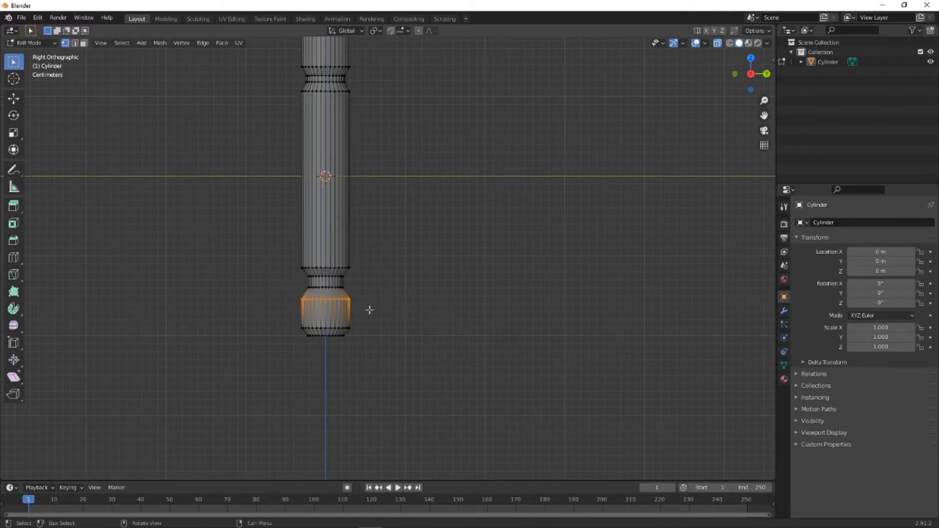
{"action": "key", "text": "g"}
{"action": "key", "text": "z"}
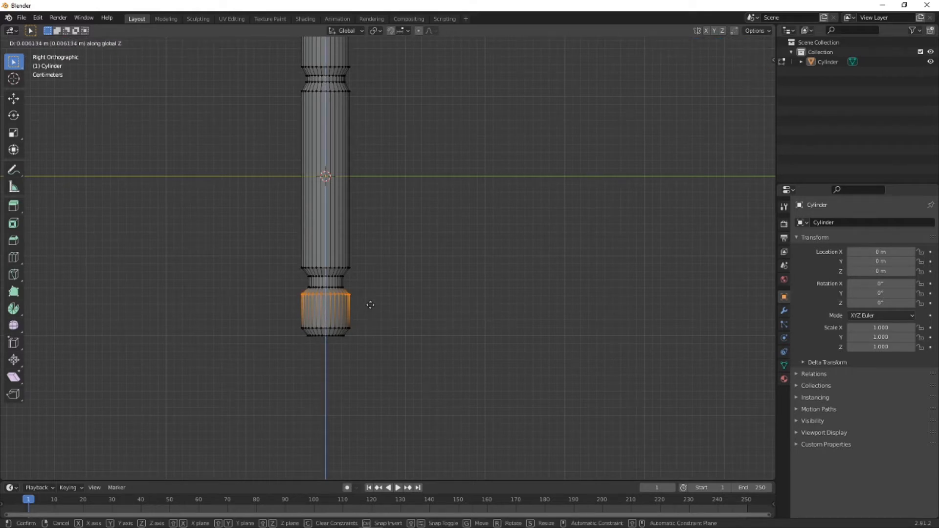
{"action": "left_click", "coordinate": [386, 306]}
{"action": "left_click", "coordinate": [400, 308]}
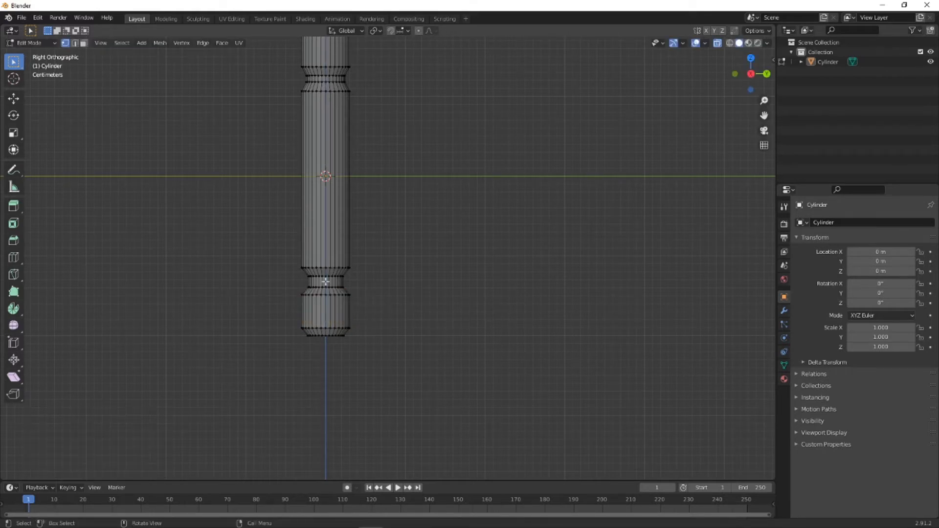
- Select the vertex loop at the lower end of the long middle section and lower it slightly further along Z, then deselect it
{"action": "left_click_drag", "start_coordinate": [291, 259], "coordinate": [367, 273]}
{"action": "key", "text": "g"}
{"action": "key", "text": "z"}
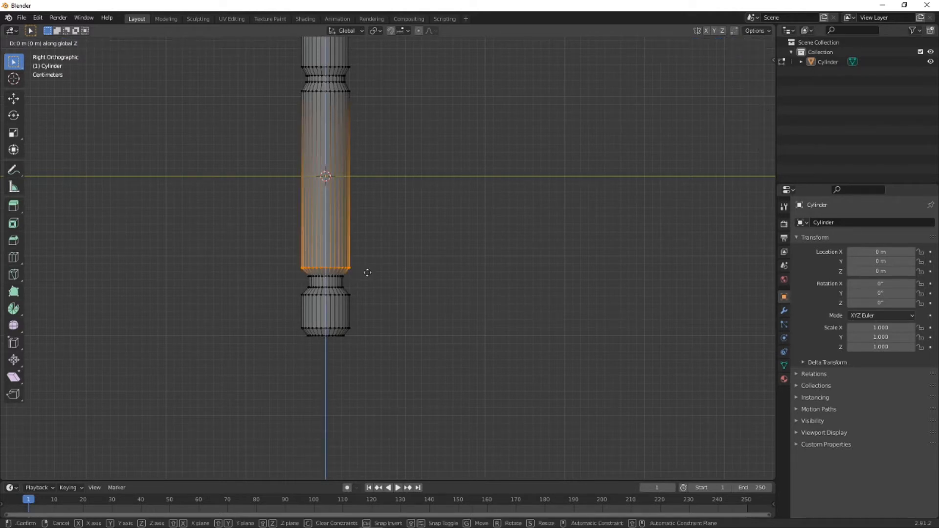
{"action": "left_click", "coordinate": [367, 276]}
{"action": "left_click", "coordinate": [348, 282]}
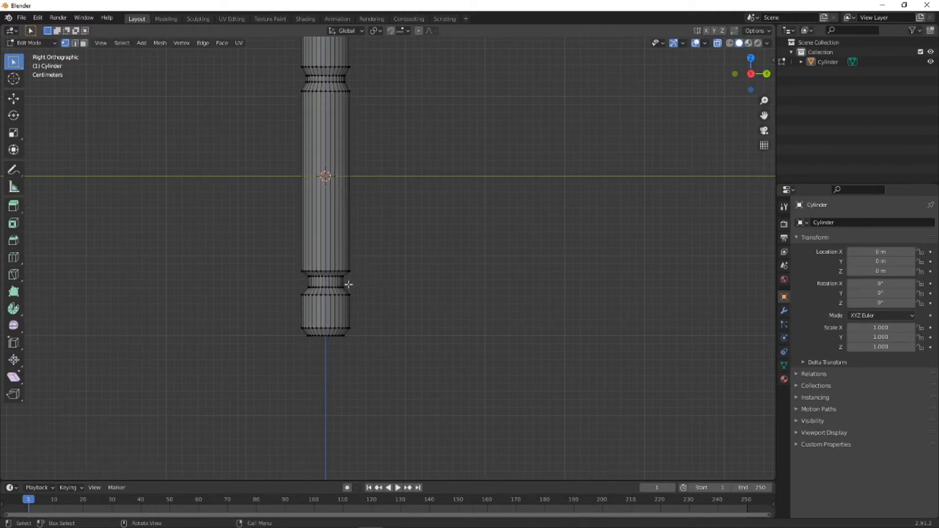
- Select the vertex loop directly beneath the lower groove, raise it slightly more along Z and clear the selection
{"action": "scroll", "coordinate": [348, 282], "scroll_direction": "up", "scroll_amount": 2}
{"action": "key", "text": "b"}
{"action": "left_click_drag", "start_coordinate": [247, 306], "coordinate": [360, 329]}
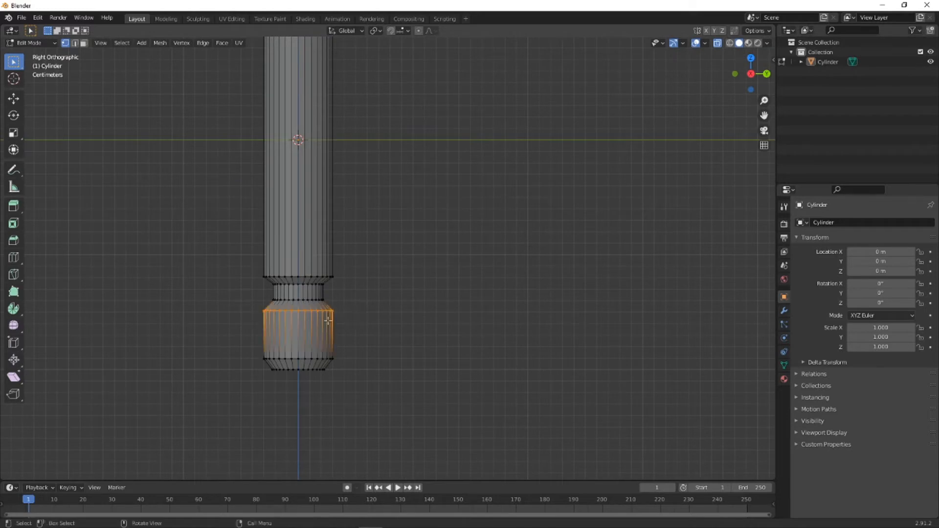
{"action": "key", "text": "g"}
{"action": "key", "text": "z"}
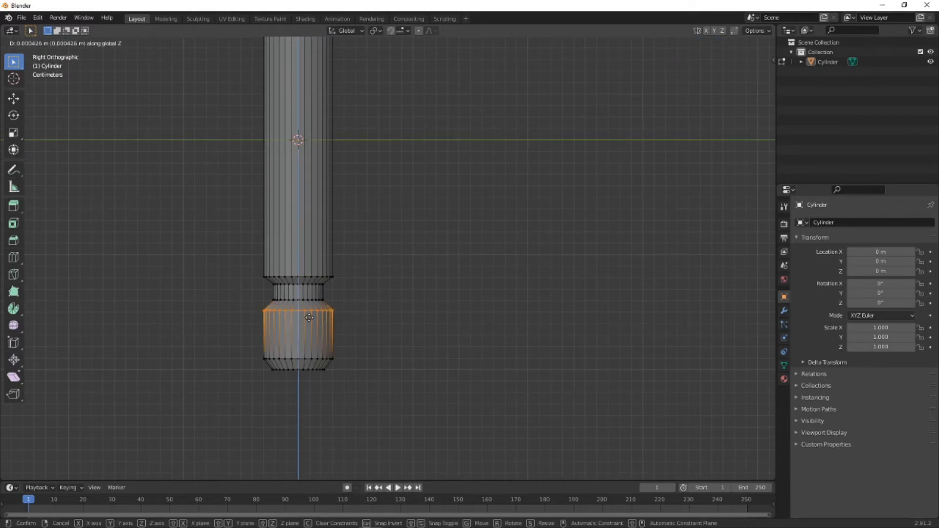
{"action": "left_click", "coordinate": [310, 317]}
{"action": "left_click", "coordinate": [385, 329]}
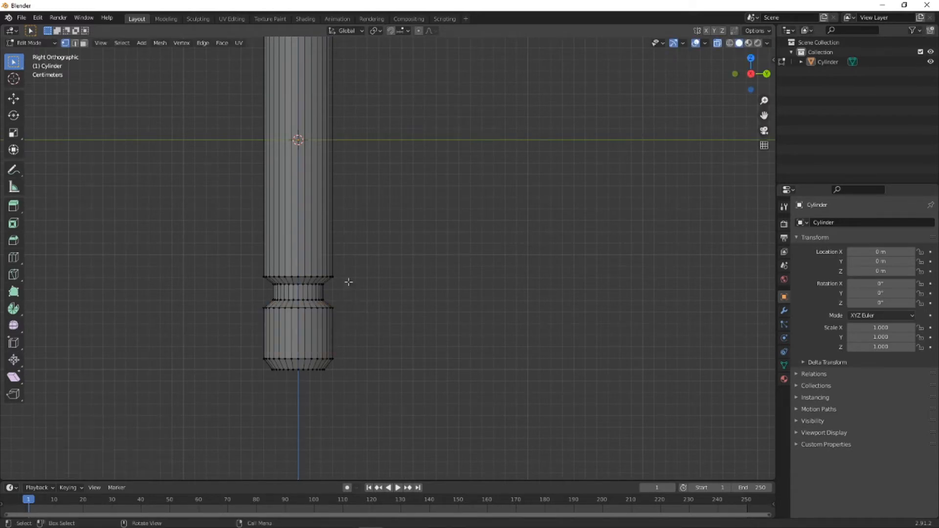
- Return the cylinder to Object Mode and turn off X-ray display
{"action": "middle_click_drag", "start_coordinate": [349, 282], "coordinate": [304, 273]}
{"action": "middle_click_drag", "start_coordinate": [398, 143], "coordinate": [434, 210]}
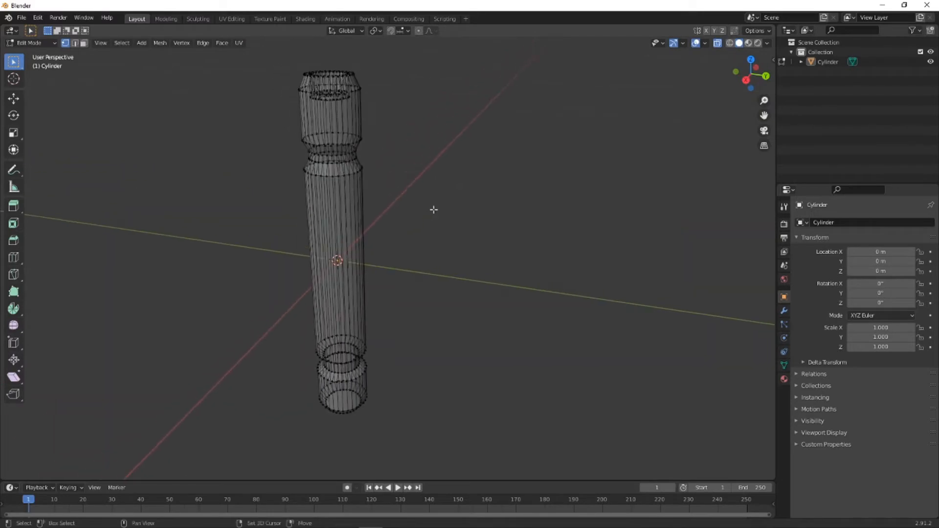
{"action": "middle_click_drag", "start_coordinate": [448, 87], "coordinate": [368, 151]}
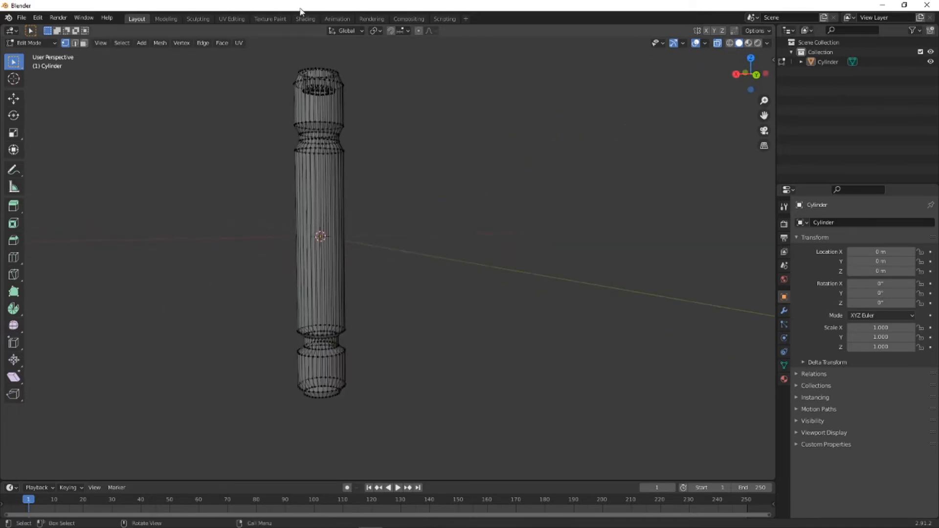
{"action": "left_click", "coordinate": [52, 43]}
{"action": "left_click", "coordinate": [54, 53]}
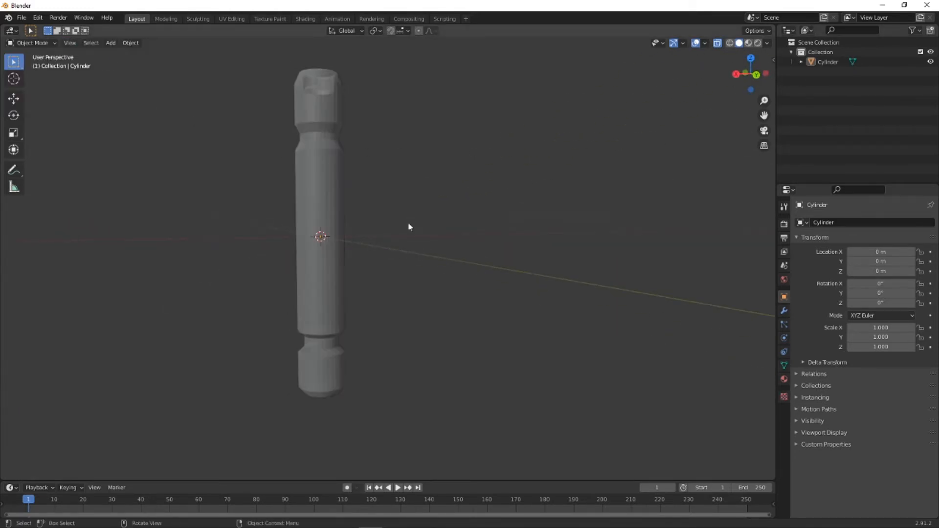
{"action": "middle_click_drag", "start_coordinate": [410, 227], "coordinate": [481, 246]}
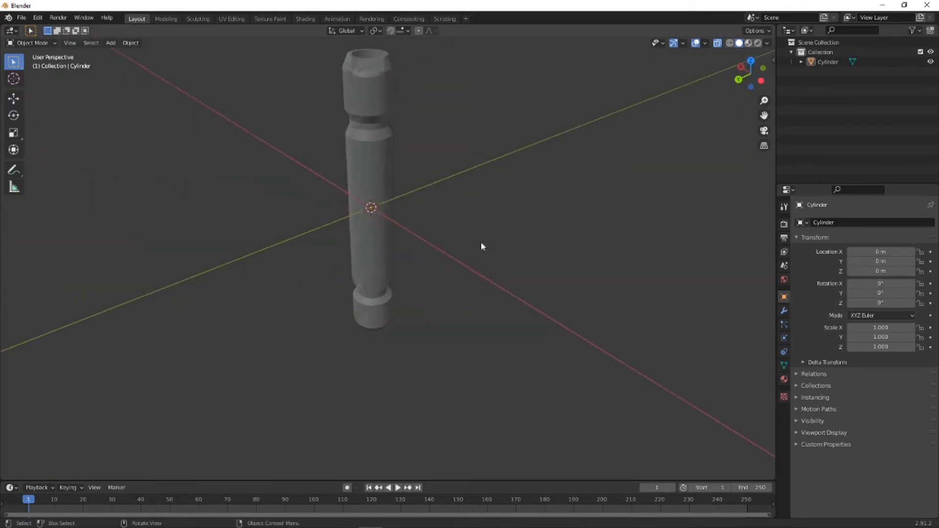
{"action": "left_click", "coordinate": [717, 43]}
- Inspect the cylinder in the back orthographic view and open its modifier properties
{"action": "middle_click_drag", "start_coordinate": [452, 154], "coordinate": [443, 214], "text": "shift"}
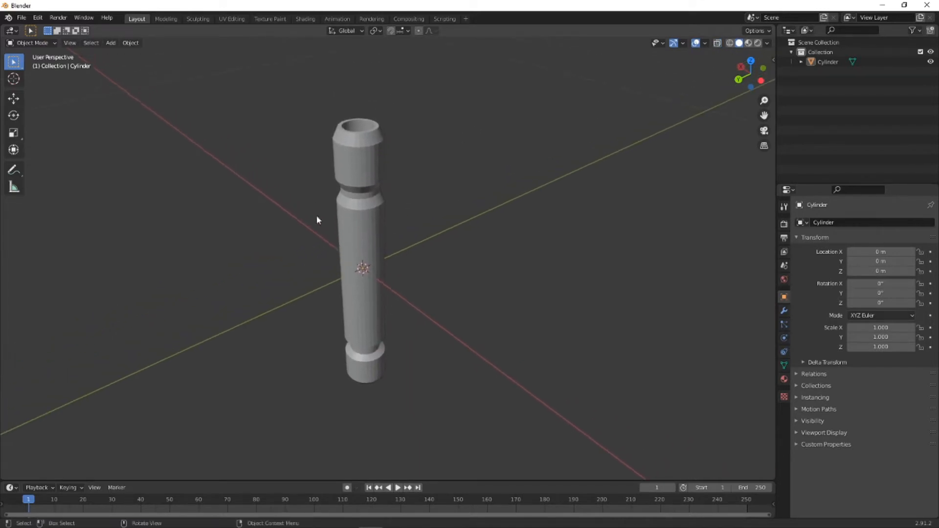
{"action": "scroll", "coordinate": [351, 234], "scroll_direction": "up", "scroll_amount": 2}
{"action": "left_click", "coordinate": [738, 79]}
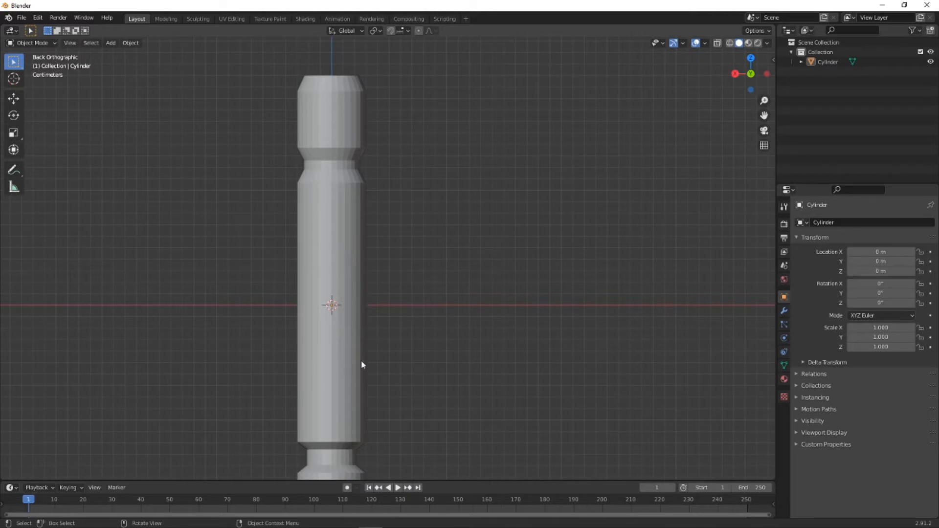
{"action": "middle_click_drag", "start_coordinate": [465, 356], "coordinate": [478, 325], "text": "shift"}
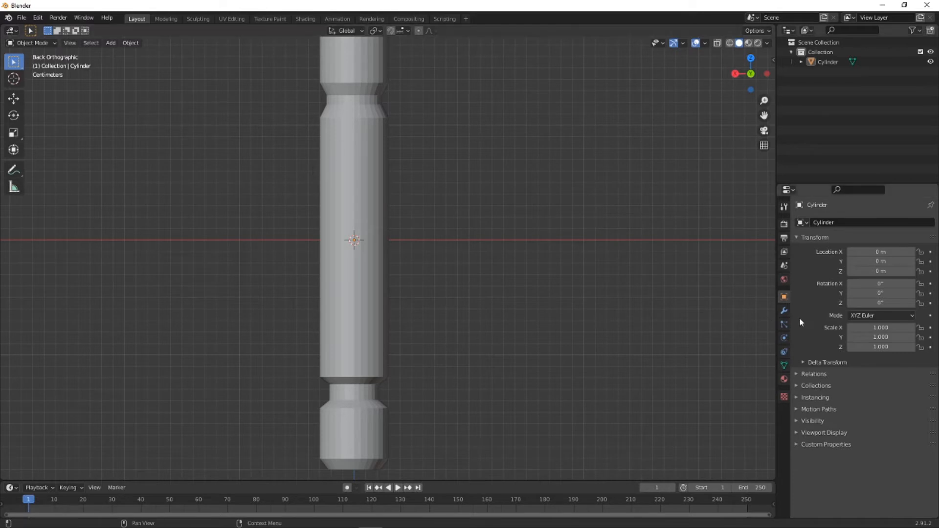
{"action": "left_click", "coordinate": [783, 311]}
{"action": "left_click", "coordinate": [833, 222]}
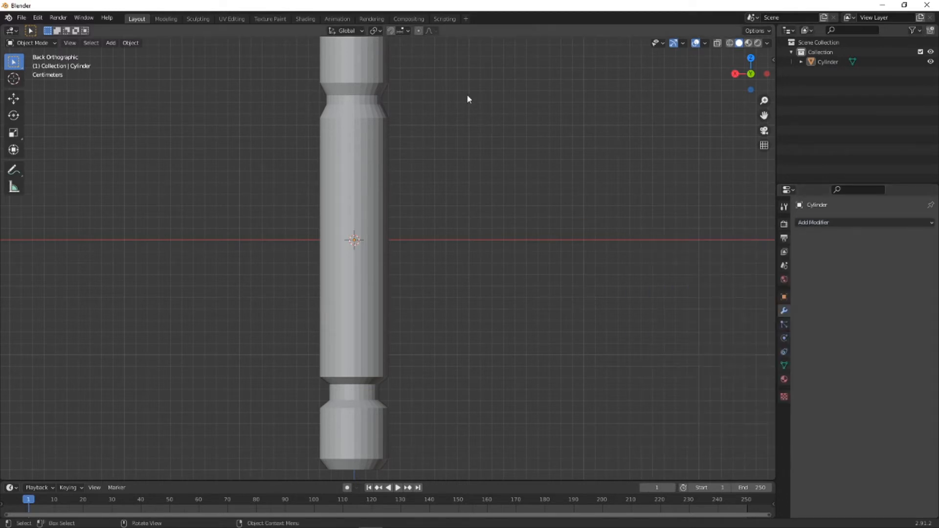
- Add a cube mesh with a size of 0.14 m and an X location of 0.08 m
{"action": "scroll", "coordinate": [477, 106], "scroll_direction": "down", "scroll_amount": 3}
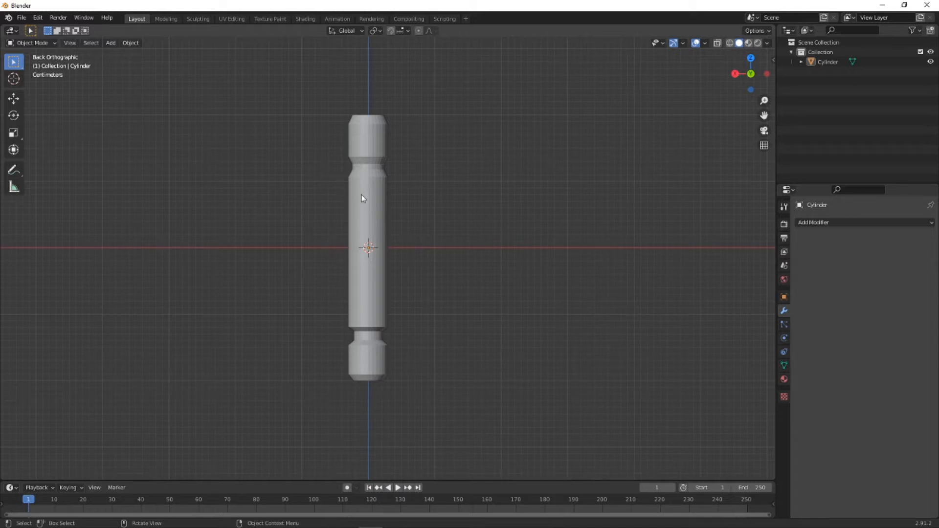
{"action": "key", "text": "shift+a"}
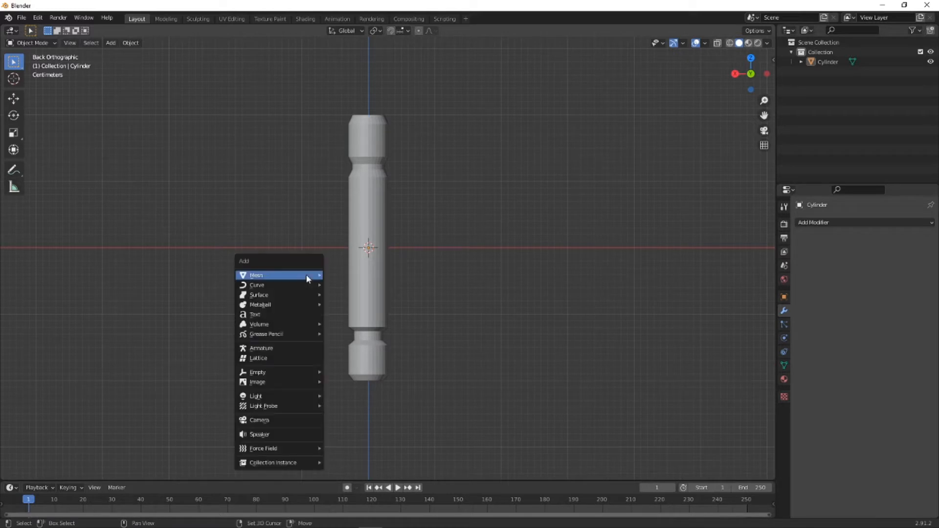
{"action": "mouse_move", "coordinate": [310, 275]}
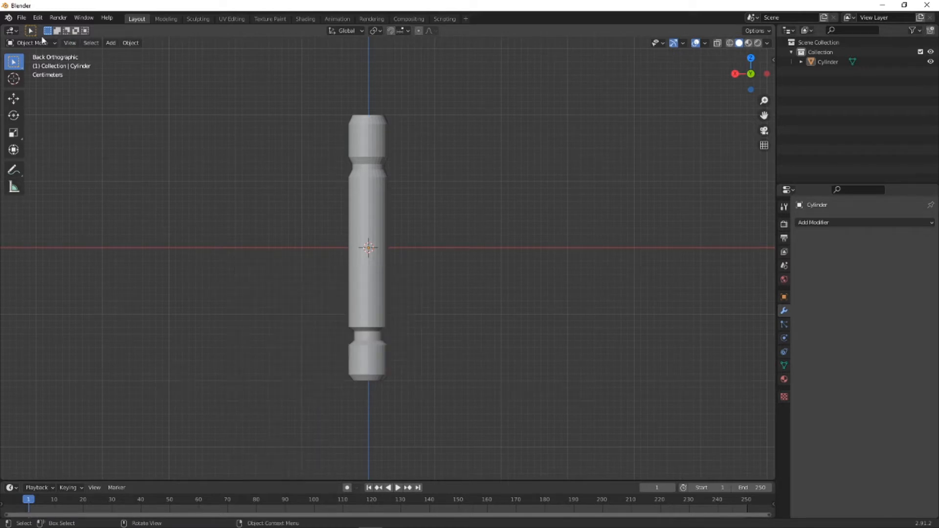
{"action": "key", "text": "shift+a"}
{"action": "mouse_move", "coordinate": [159, 170]}
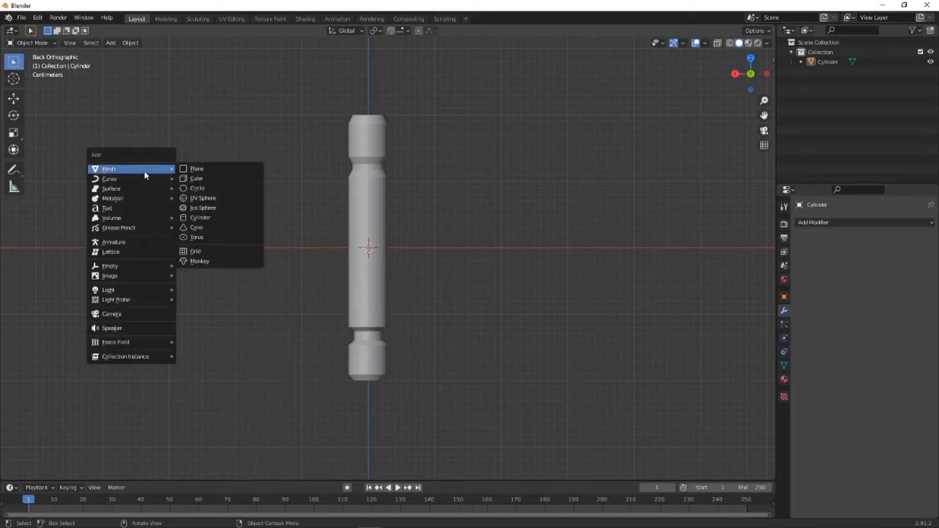
{"action": "left_click", "coordinate": [196, 179]}
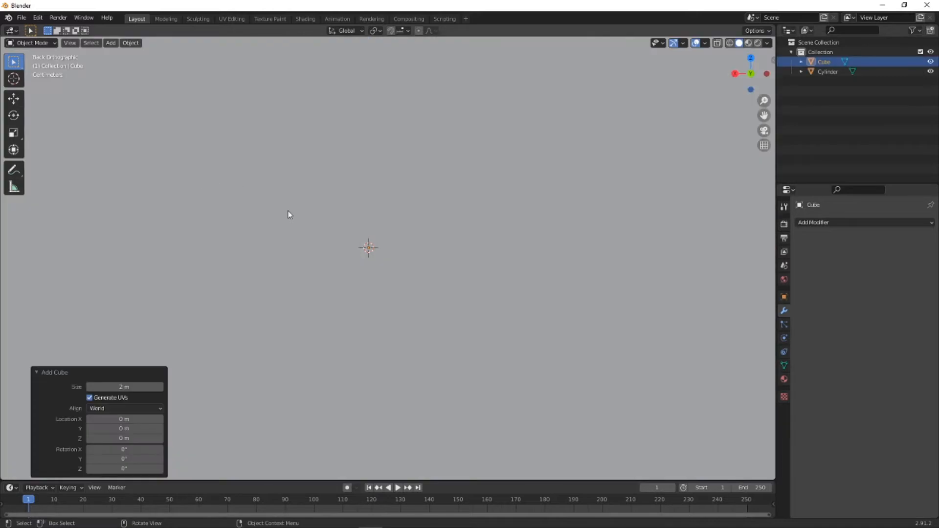
{"action": "left_click_drag", "start_coordinate": [131, 387], "coordinate": [40, 372]}
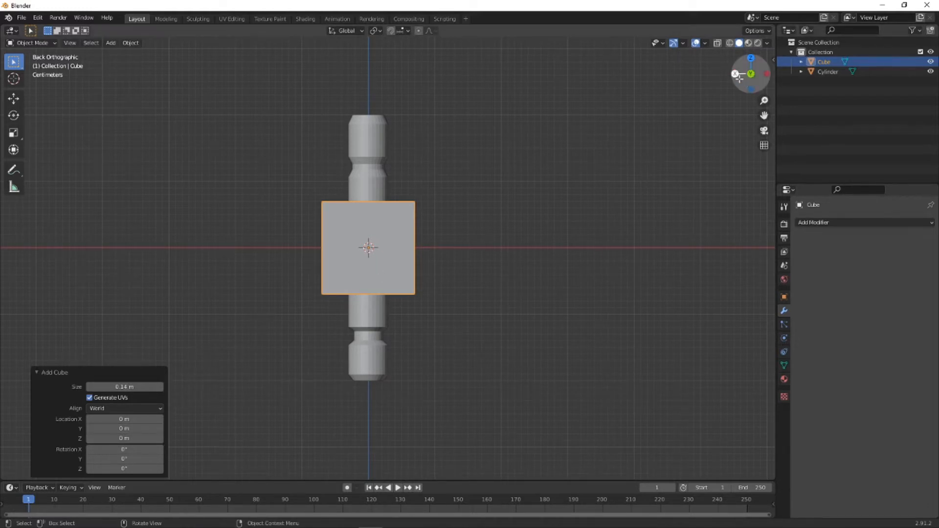
{"action": "left_click_drag", "start_coordinate": [129, 419], "coordinate": [160, 421]}
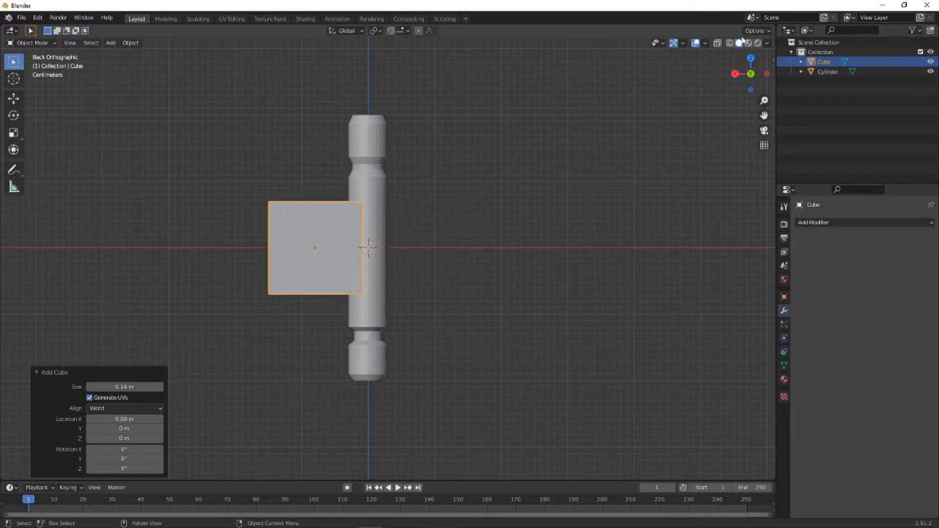
- Switch to the front orthographic view and enter Edit Mode on the cube
{"action": "left_click", "coordinate": [751, 73]}
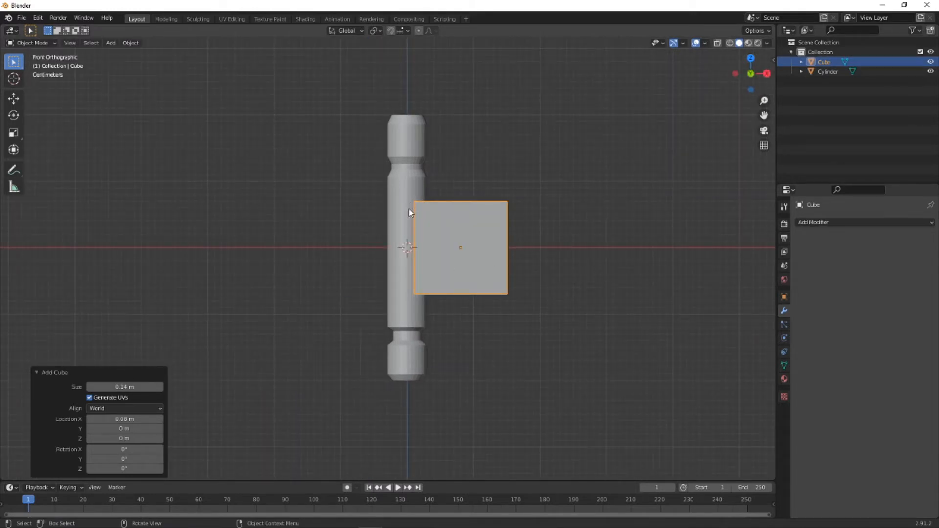
{"action": "scroll", "coordinate": [434, 230], "scroll_direction": "up", "scroll_amount": 2}
{"action": "middle_click_drag", "start_coordinate": [497, 247], "coordinate": [389, 270], "text": "shift"}
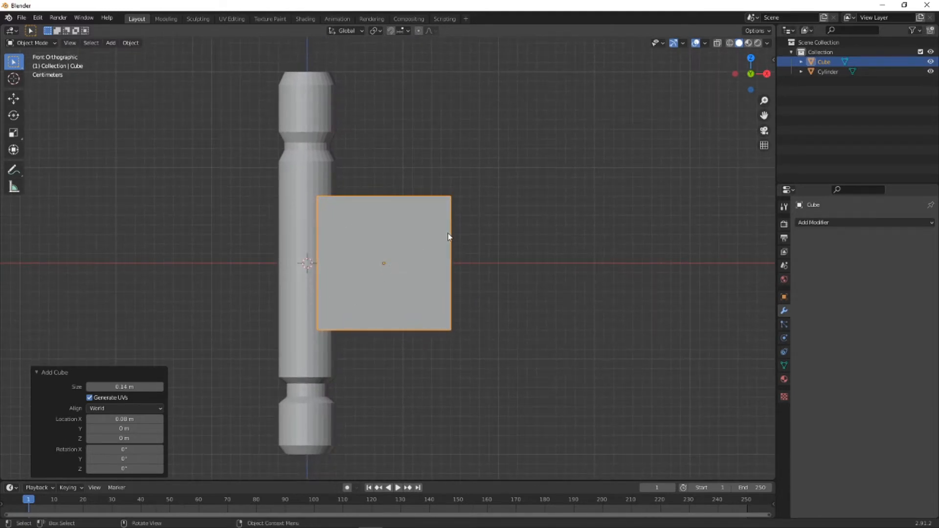
{"action": "left_click", "coordinate": [487, 228]}
{"action": "left_click", "coordinate": [391, 254]}
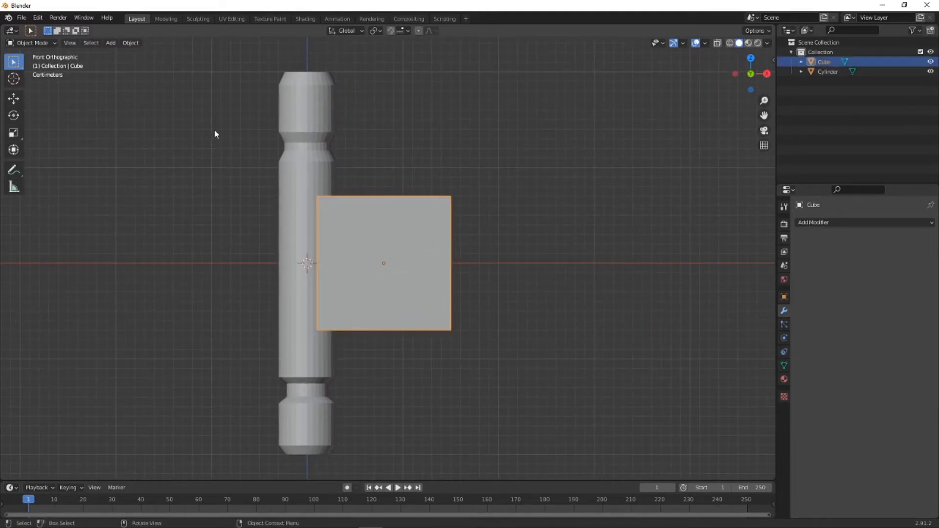
{"action": "left_click", "coordinate": [46, 43]}
{"action": "left_click", "coordinate": [32, 64]}
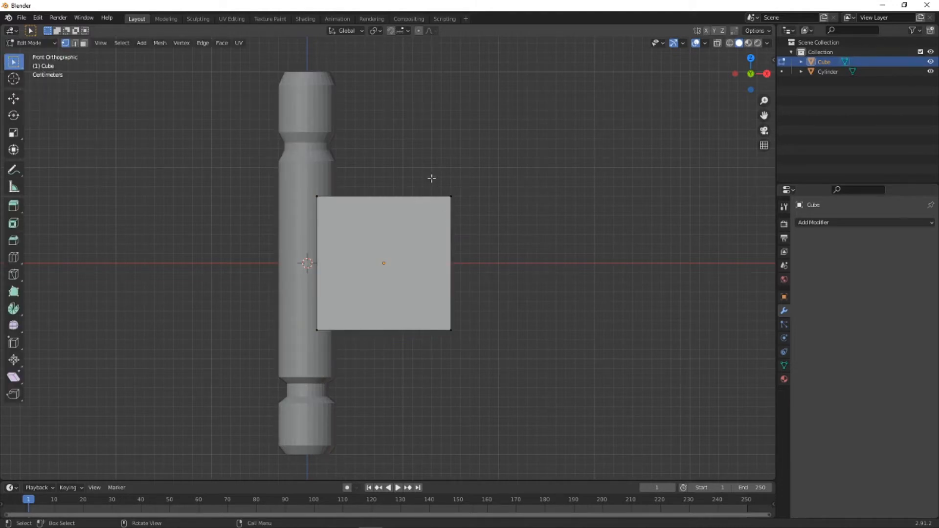
- Try to raise the cube's upper outer corner about 0.051 m along Z without X-ray selection
{"action": "left_click_drag", "start_coordinate": [431, 178], "coordinate": [507, 222]}
{"action": "key", "text": "g"}
{"action": "key", "text": "z"}
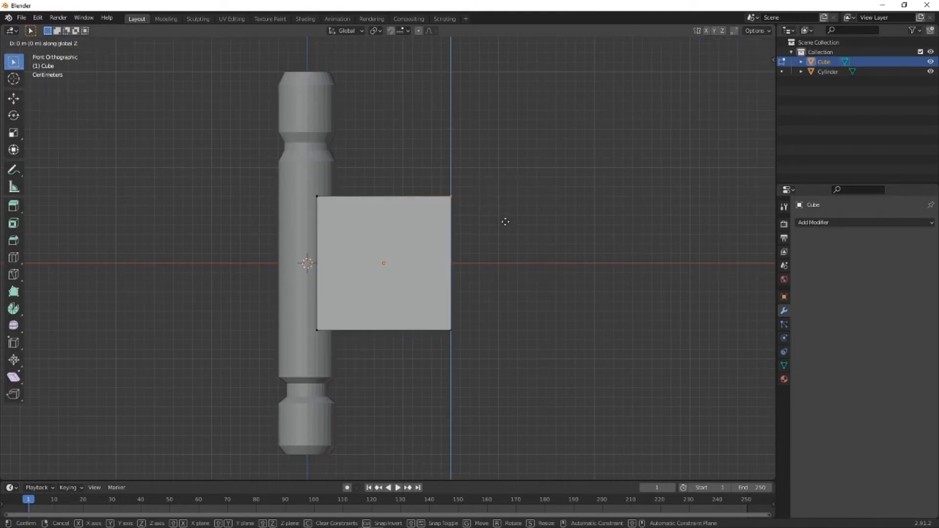
{"action": "left_click", "coordinate": [504, 175]}
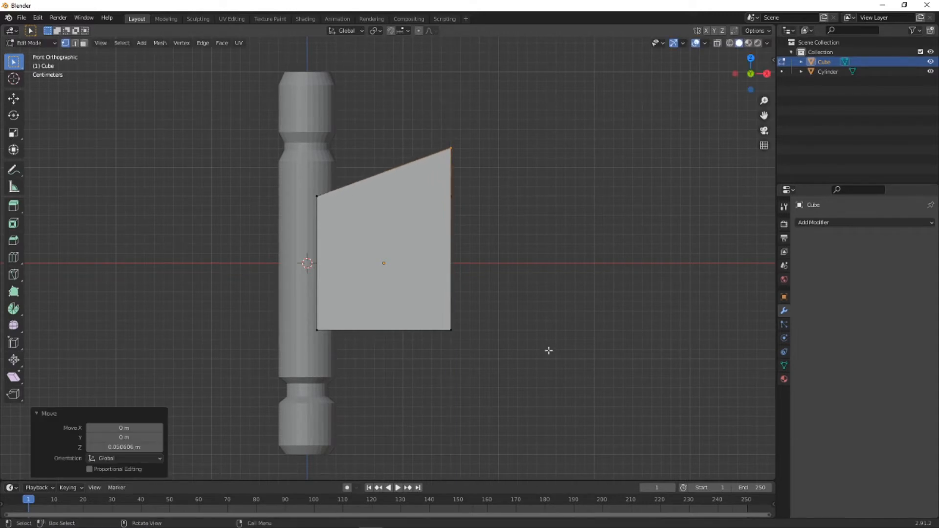
- Try to lower the cube's lower outer corner about 0.035 m along Z
{"action": "left_click_drag", "start_coordinate": [427, 311], "coordinate": [506, 365]}
{"action": "key", "text": "g"}
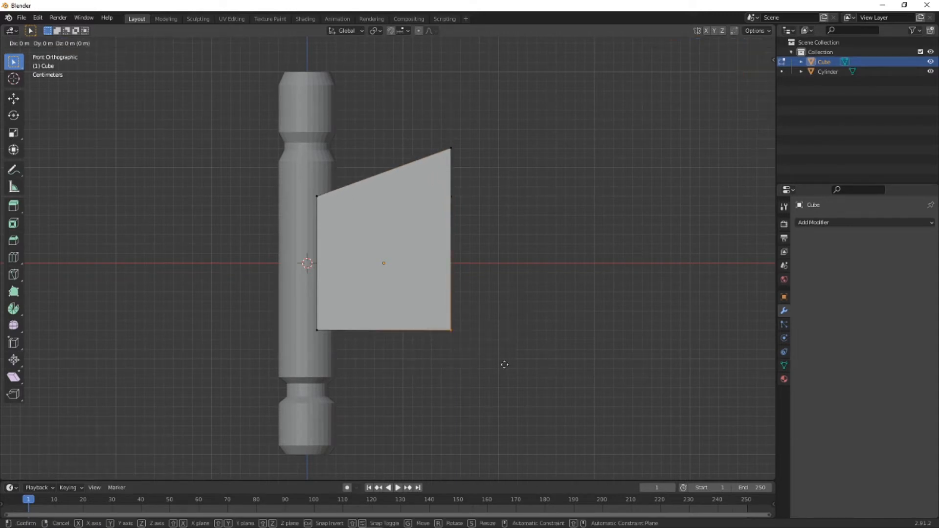
{"action": "key", "text": "z"}
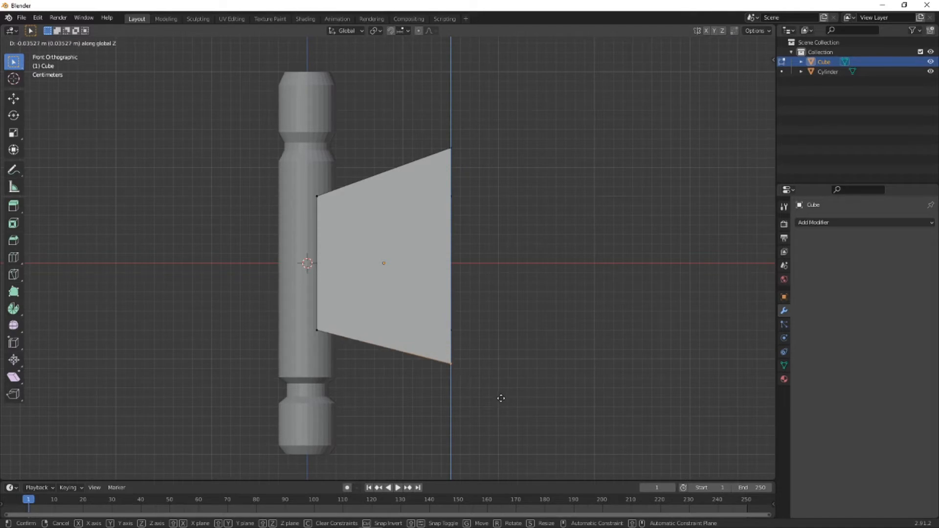
{"action": "left_click", "coordinate": [501, 398]}
- Check the cube in perspective and undo both corner moves, restoring its original shape
{"action": "middle_click_drag", "start_coordinate": [502, 399], "coordinate": [371, 342]}
{"action": "left_click", "coordinate": [38, 18]}
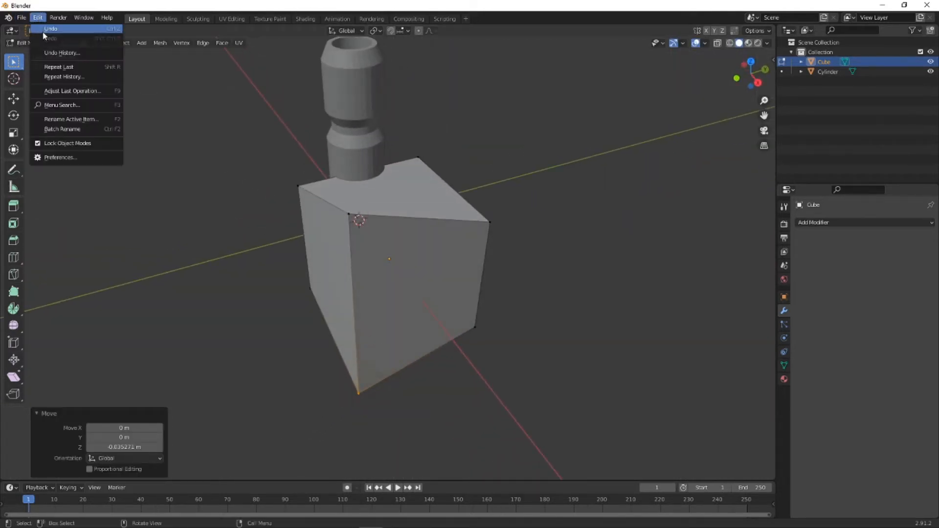
{"action": "left_click", "coordinate": [43, 32]}
{"action": "left_click", "coordinate": [37, 18]}
{"action": "left_click", "coordinate": [51, 30]}
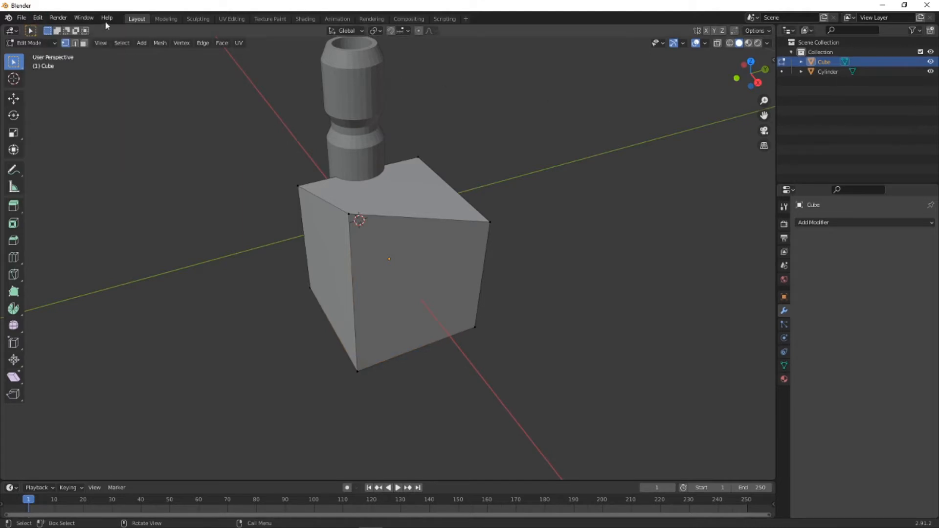
{"action": "left_click", "coordinate": [38, 17]}
{"action": "left_click", "coordinate": [42, 31]}
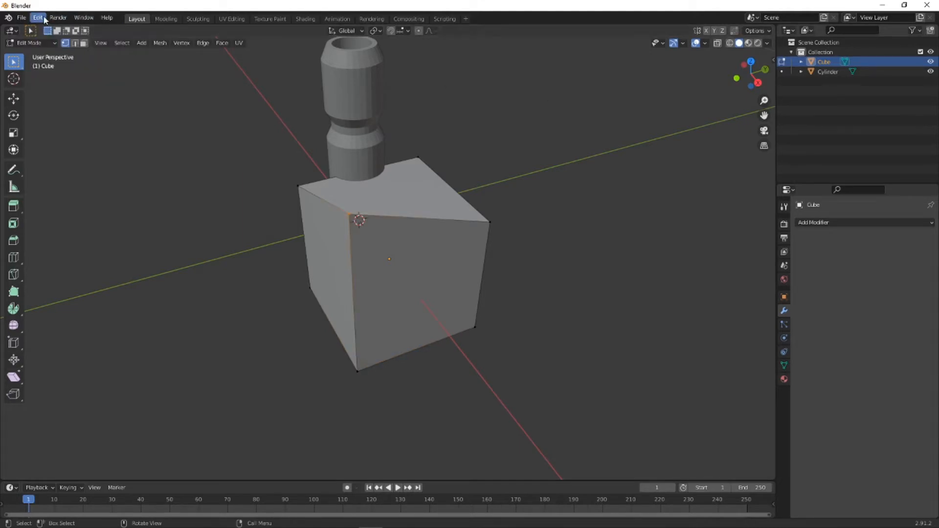
{"action": "left_click", "coordinate": [43, 18]}
{"action": "left_click", "coordinate": [49, 32]}
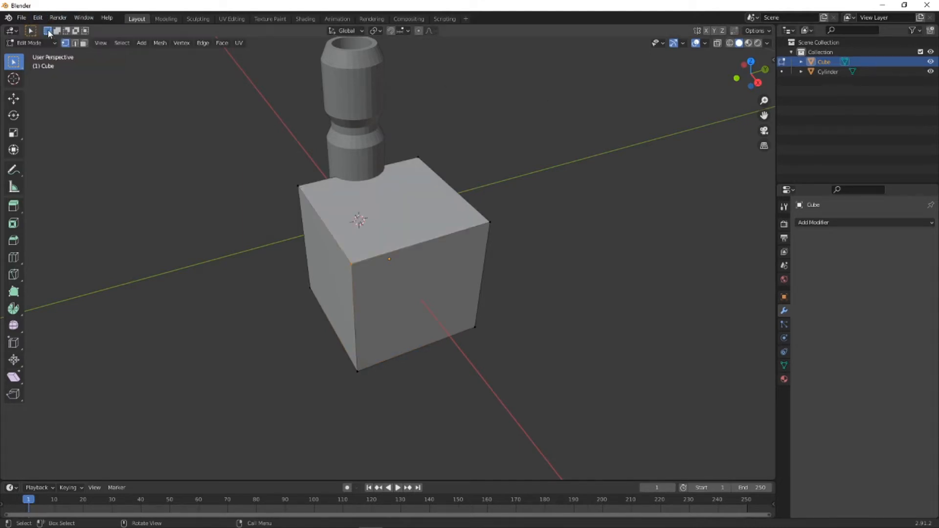
- Enable X-ray and, in the front orthographic view, raise the cube's upper outer edge about 0.050 m along Z
{"action": "left_click", "coordinate": [718, 43]}
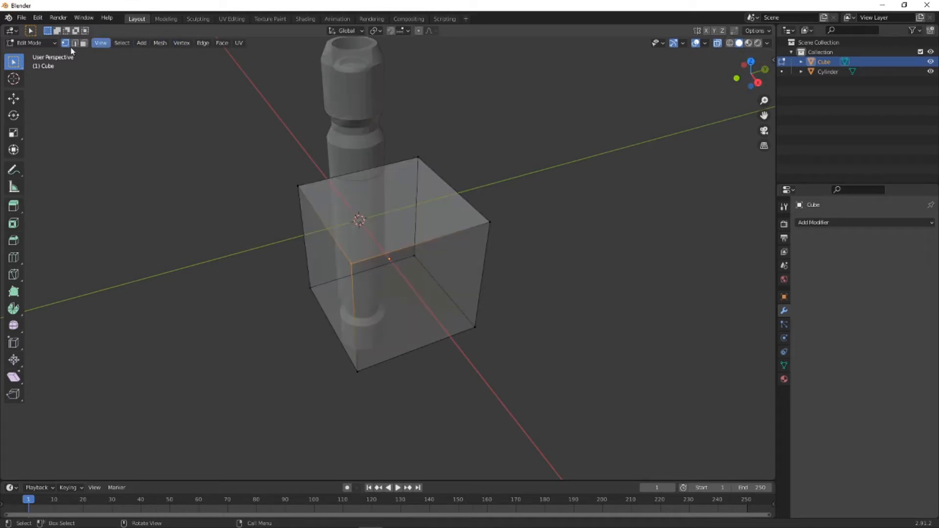
{"action": "left_click", "coordinate": [735, 78]}
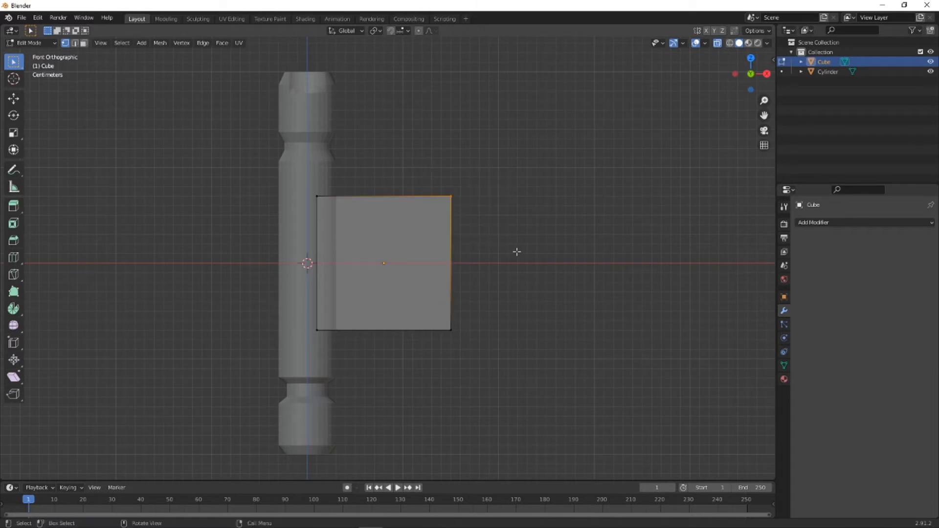
{"action": "key", "text": "g"}
{"action": "key", "text": "z"}
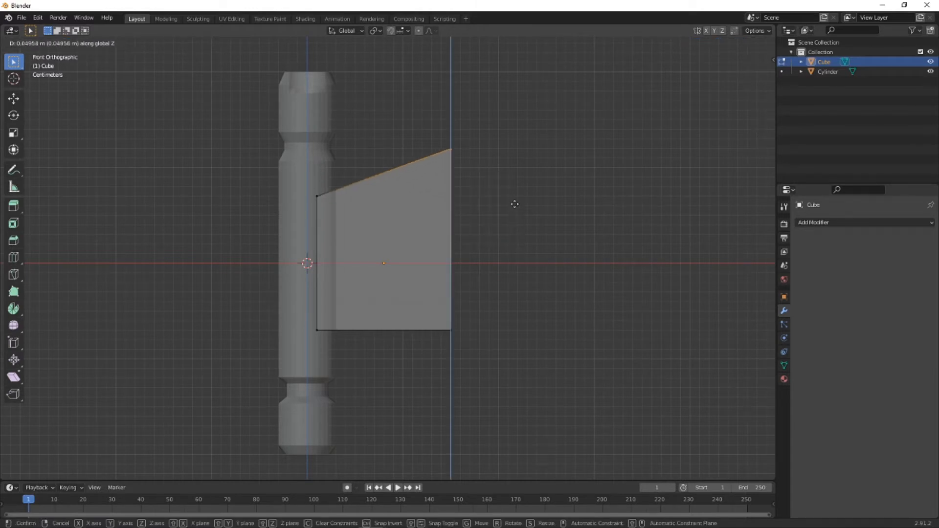
{"action": "left_click", "coordinate": [511, 204]}
- Lower the cube's lower outer edge about 0.045 m along Z to flare the underside
{"action": "left_click", "coordinate": [544, 360]}
{"action": "left_click", "coordinate": [451, 330]}
{"action": "key", "text": "g"}
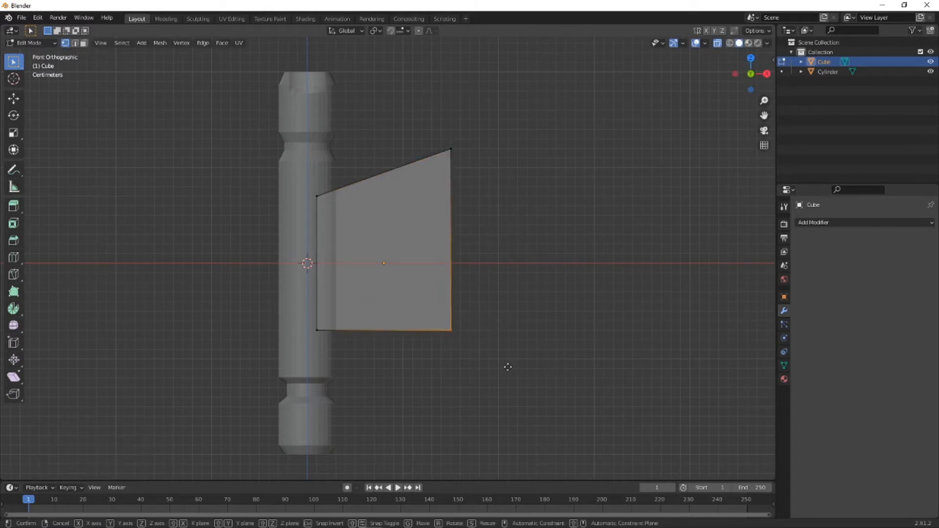
{"action": "key", "text": "z"}
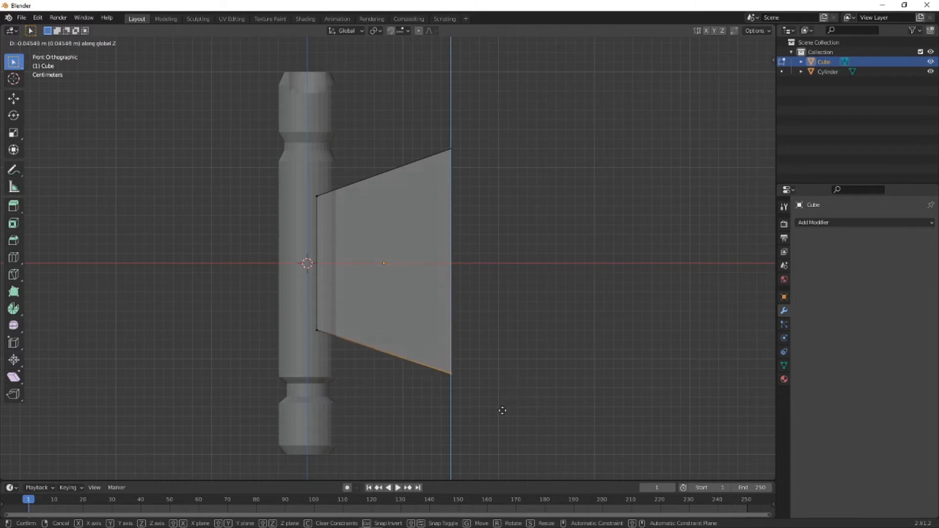
{"action": "left_click", "coordinate": [502, 411]}
- Select all bottom vertices of the flared block and lower them along Z to make it taller
{"action": "scroll", "coordinate": [506, 367], "scroll_direction": "up", "scroll_amount": 1}
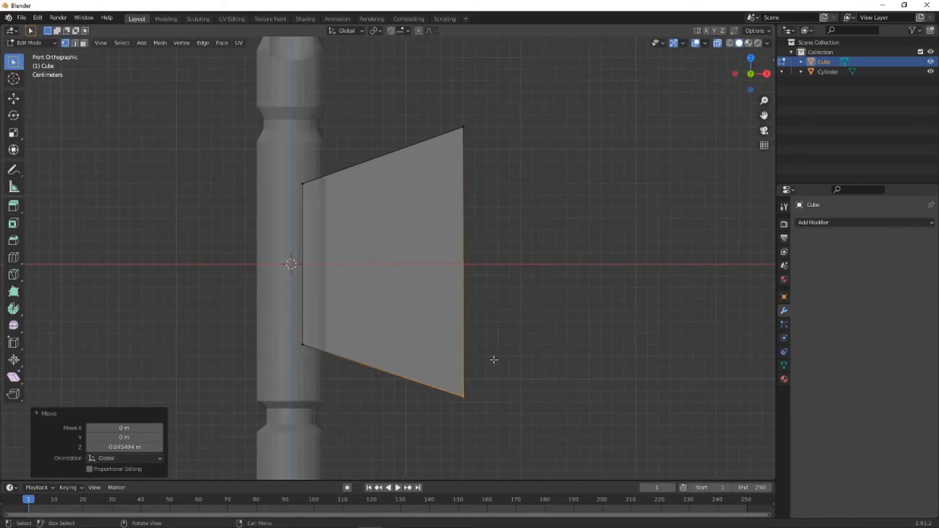
{"action": "middle_click_drag", "start_coordinate": [494, 359], "coordinate": [494, 332], "text": "shift"}
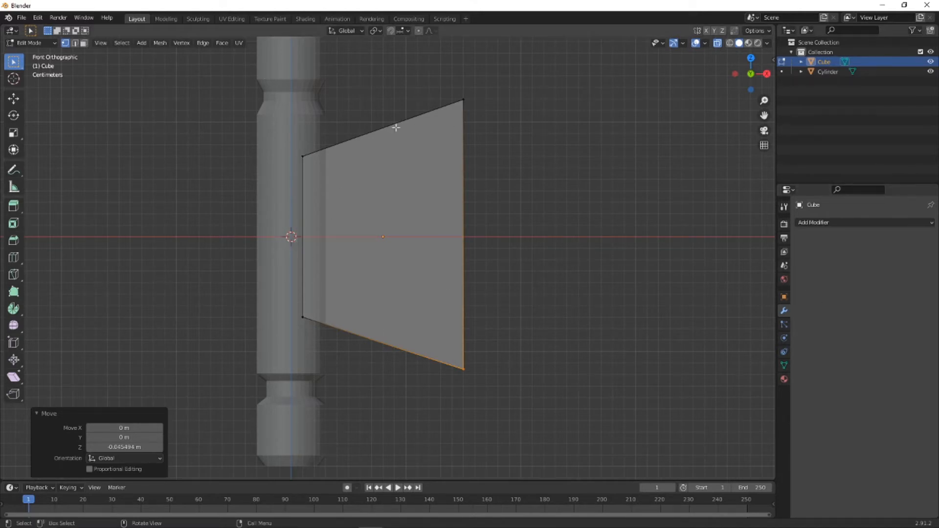
{"action": "left_click", "coordinate": [442, 410]}
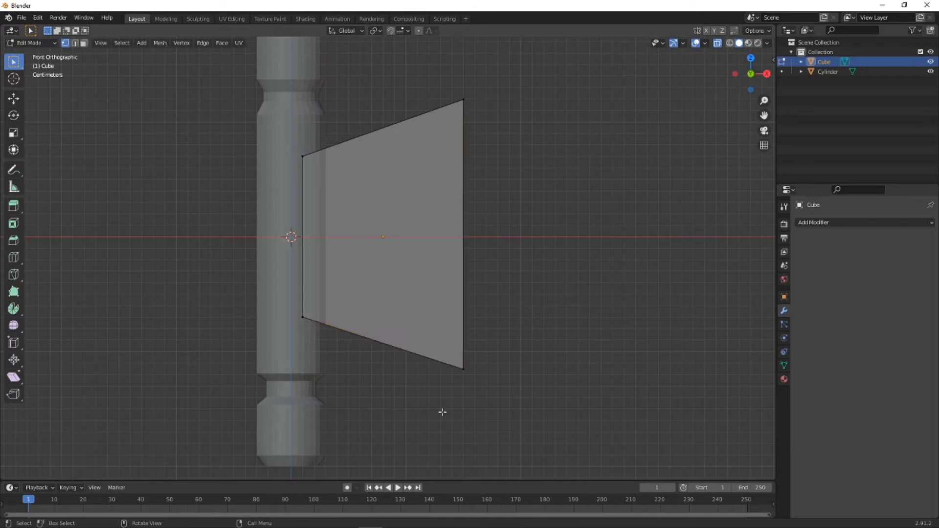
{"action": "left_click_drag", "start_coordinate": [278, 304], "coordinate": [521, 376]}
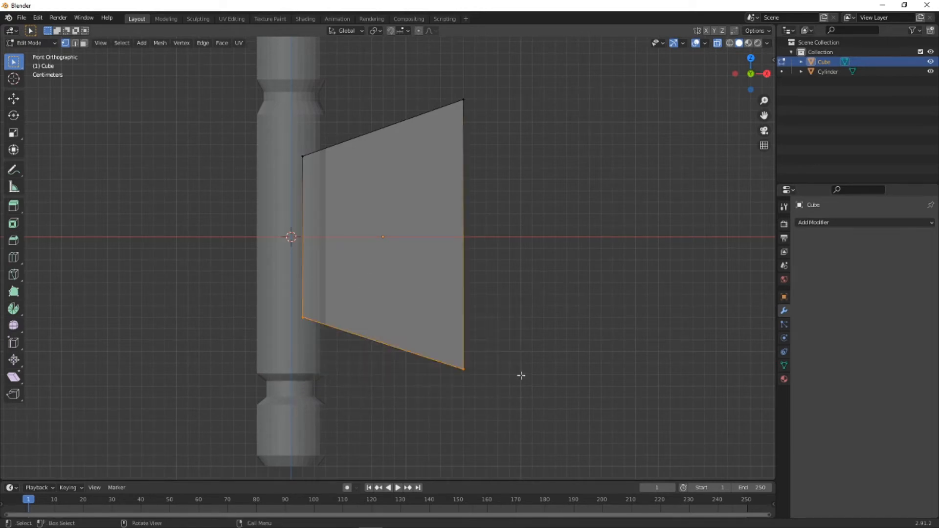
{"action": "key", "text": "g"}
{"action": "key", "text": "z"}
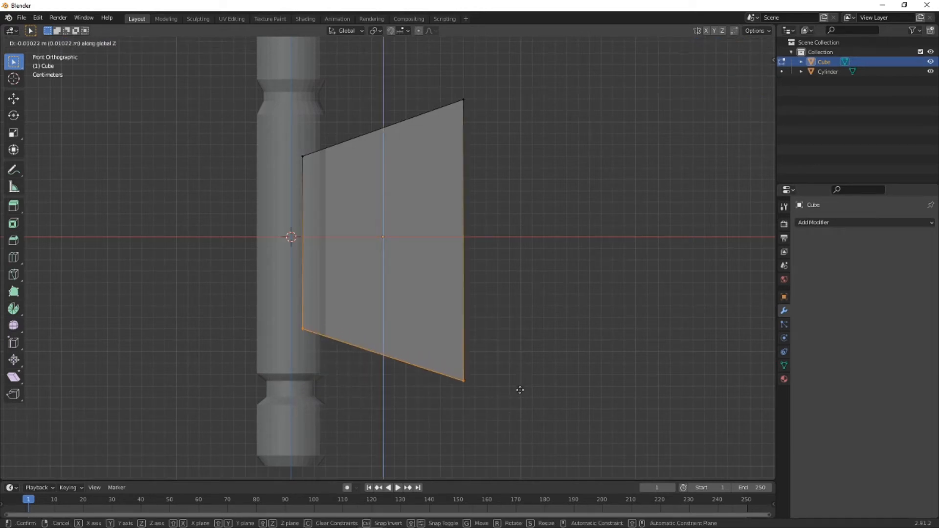
{"action": "left_click", "coordinate": [518, 404]}
- Raise all top vertices of the flared block about 0.008 m along Z and check the shape in perspective
{"action": "left_click", "coordinate": [222, 80]}
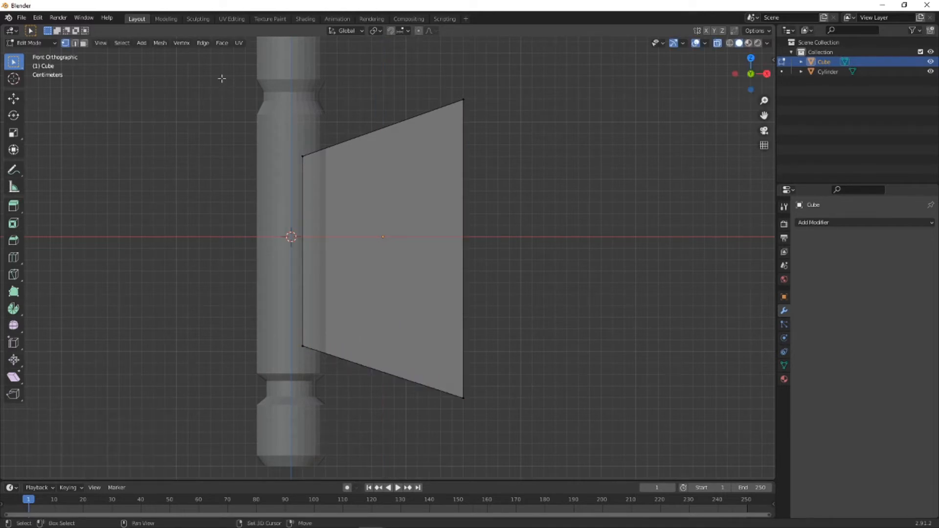
{"action": "left_click_drag", "start_coordinate": [214, 62], "coordinate": [578, 224]}
{"action": "key", "text": "g"}
{"action": "key", "text": "z"}
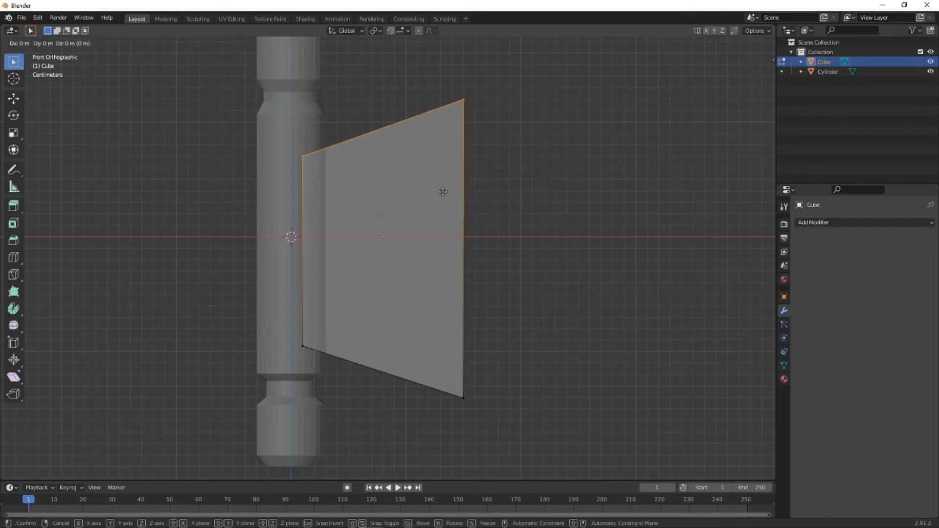
{"action": "left_click", "coordinate": [449, 182]}
{"action": "middle_click_drag", "start_coordinate": [449, 182], "coordinate": [371, 91]}
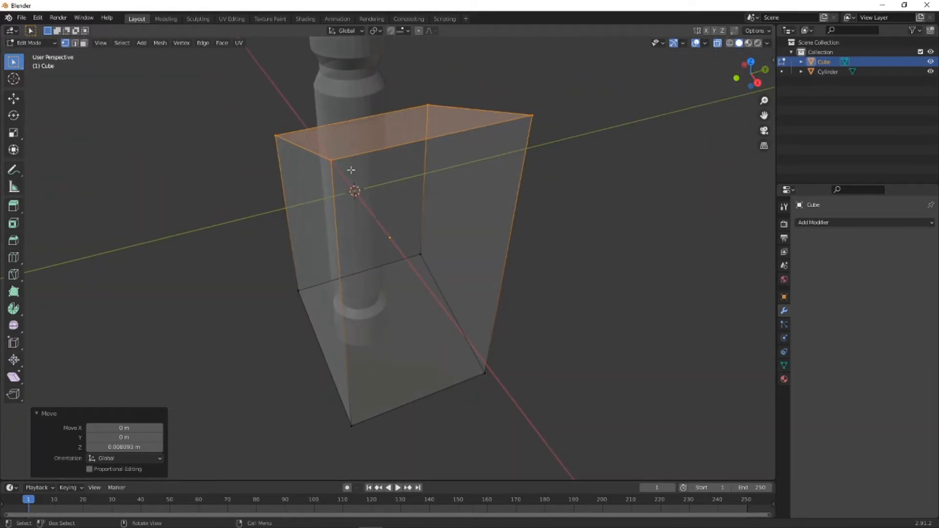
{"action": "middle_click_drag", "start_coordinate": [351, 169], "coordinate": [442, 136]}
{"action": "left_click", "coordinate": [755, 80]}
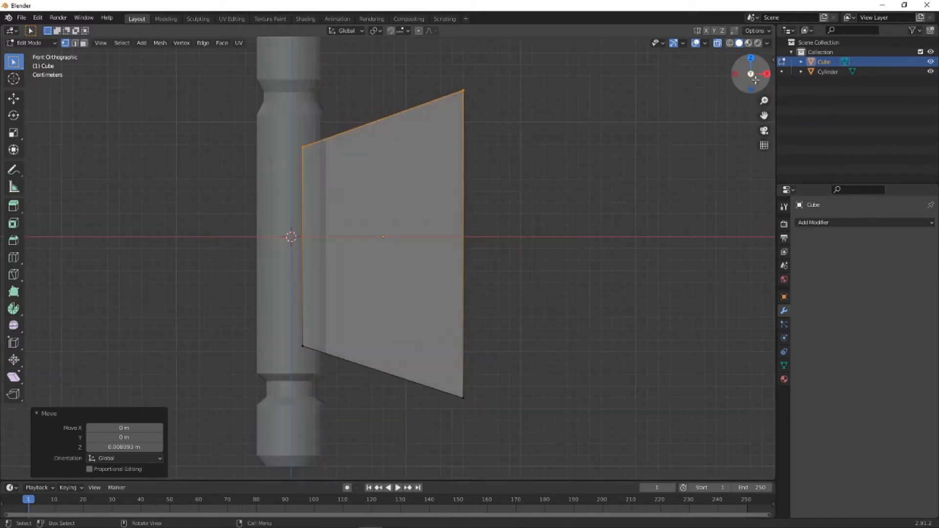
- Return to Object Mode and add a Mirror modifier to the flared block on the X axis with Cylinder as mirror object
{"action": "left_click", "coordinate": [41, 43]}
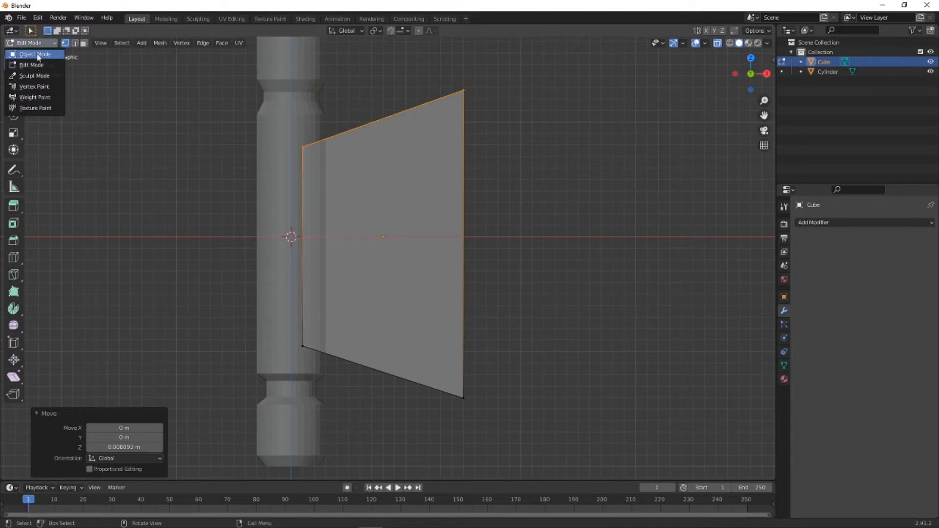
{"action": "left_click", "coordinate": [37, 55]}
{"action": "left_click", "coordinate": [544, 169]}
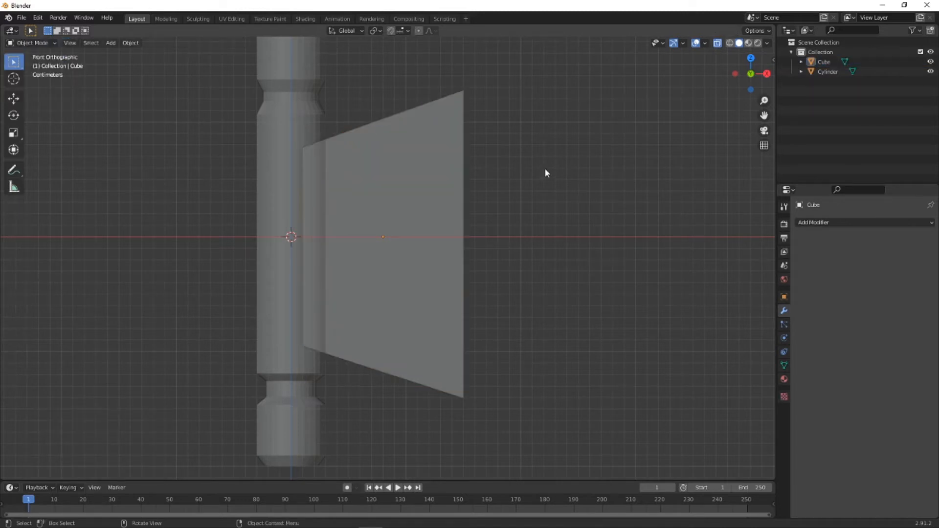
{"action": "left_click", "coordinate": [385, 157]}
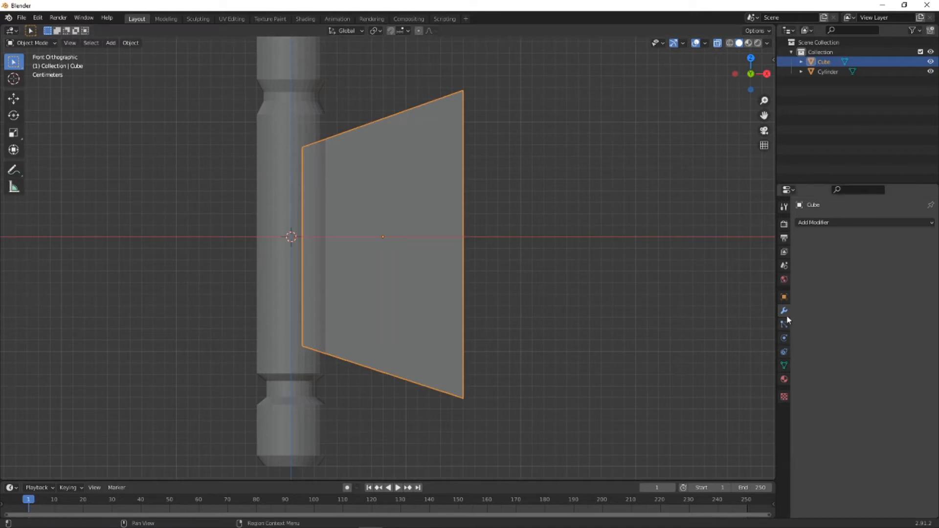
{"action": "left_click", "coordinate": [834, 222]}
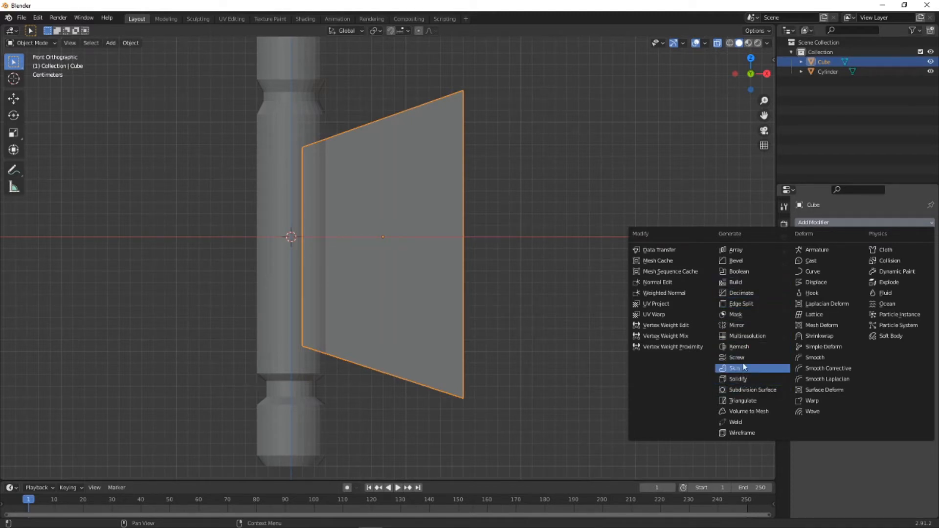
{"action": "left_click", "coordinate": [744, 325]}
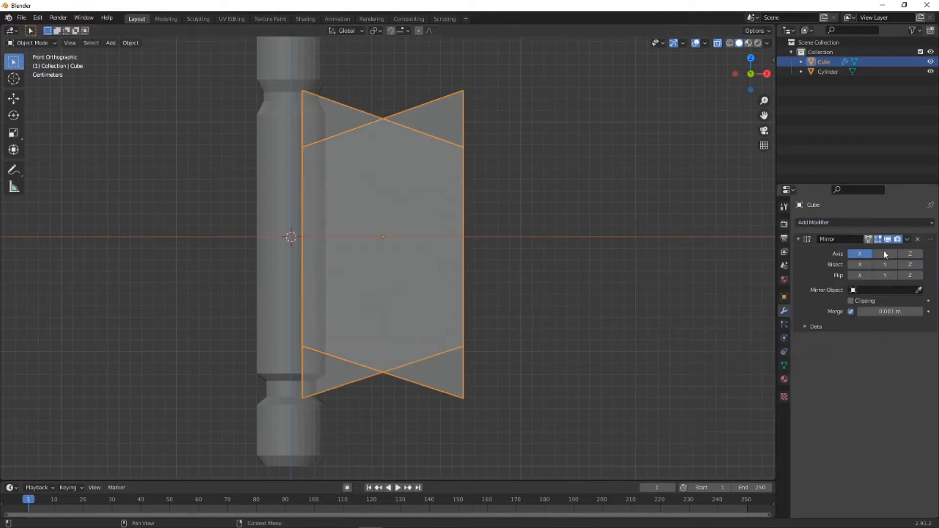
{"action": "left_click", "coordinate": [919, 290]}
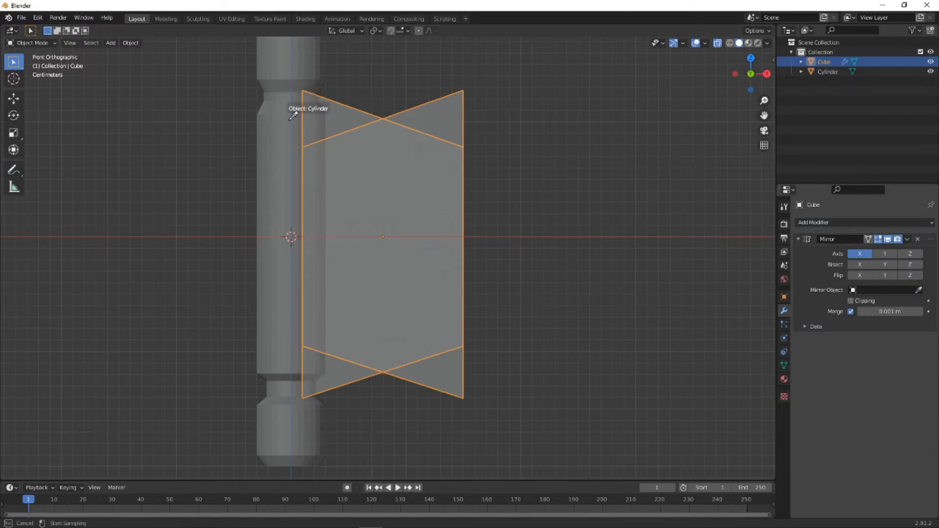
{"action": "left_click", "coordinate": [301, 110]}
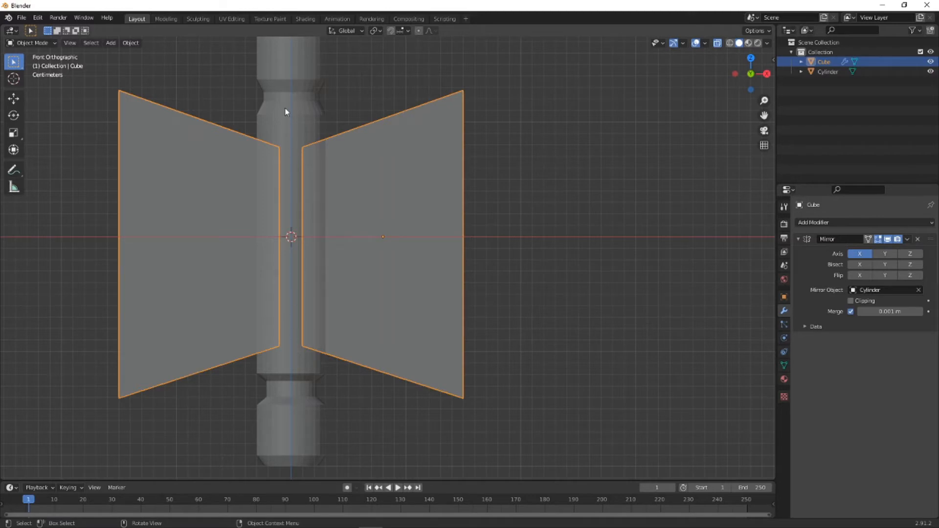
- Move the mirrored blocks about 0.001 m along X toward the cylinder and apply the Mirror modifier
{"action": "middle_click_drag", "start_coordinate": [440, 273], "coordinate": [456, 290]}
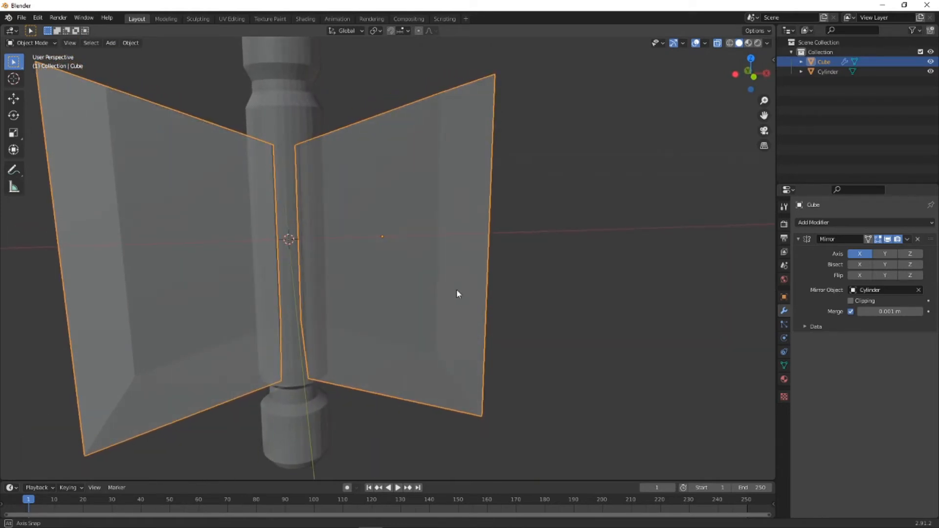
{"action": "left_click", "coordinate": [747, 72]}
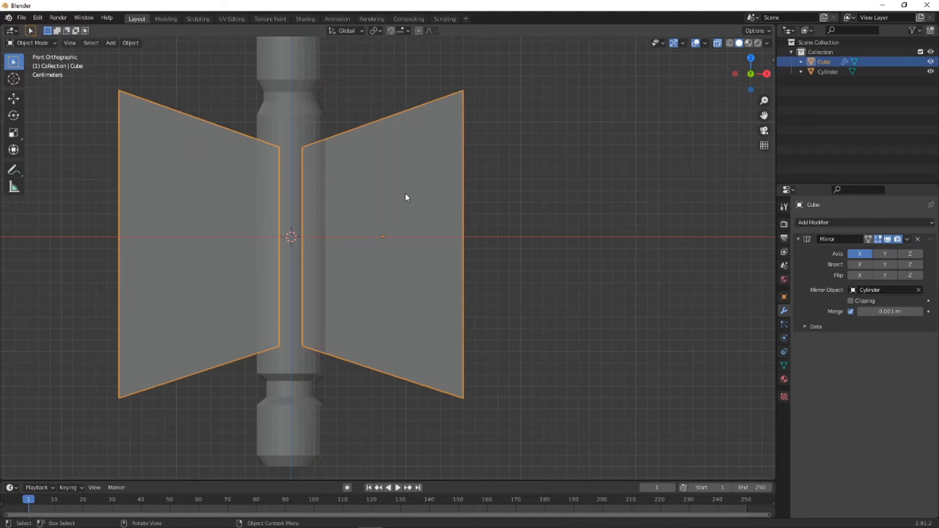
{"action": "key", "text": "g"}
{"action": "key", "text": "x"}
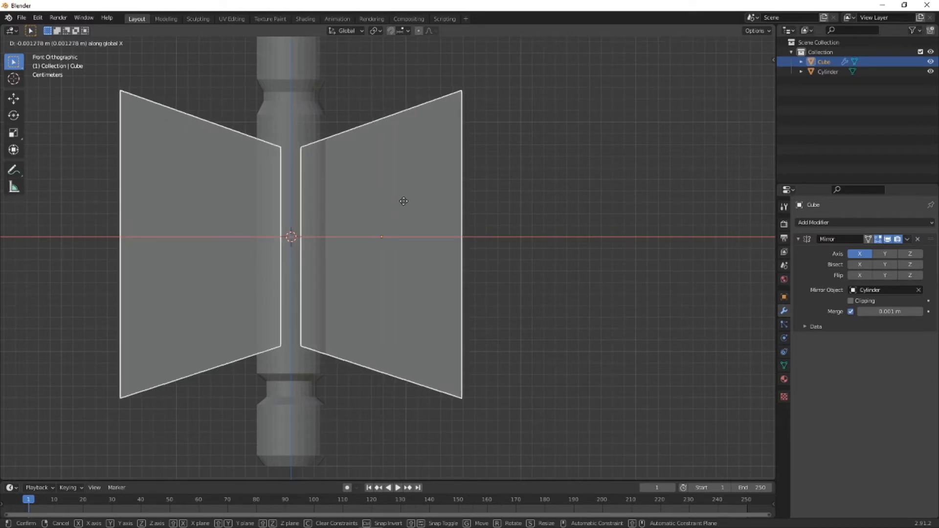
{"action": "left_click", "coordinate": [403, 202]}
{"action": "left_click", "coordinate": [497, 189]}
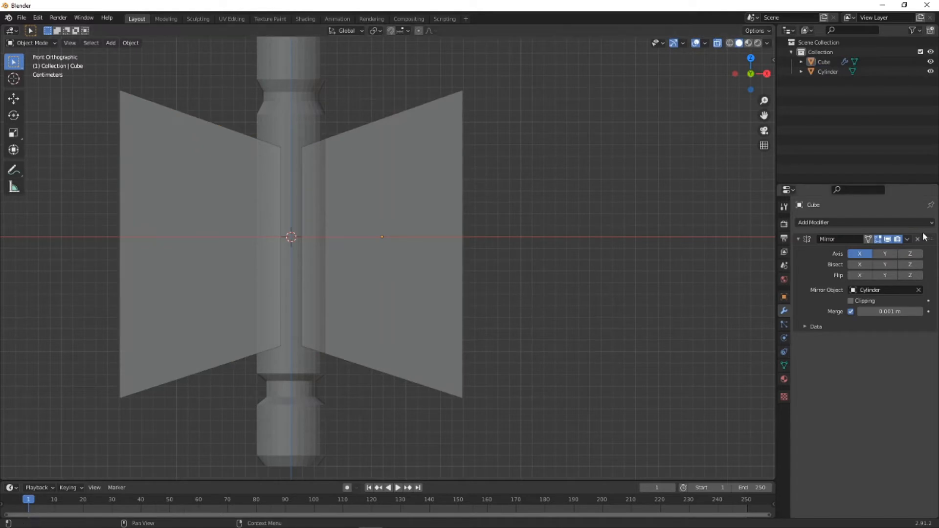
{"action": "left_click", "coordinate": [907, 239]}
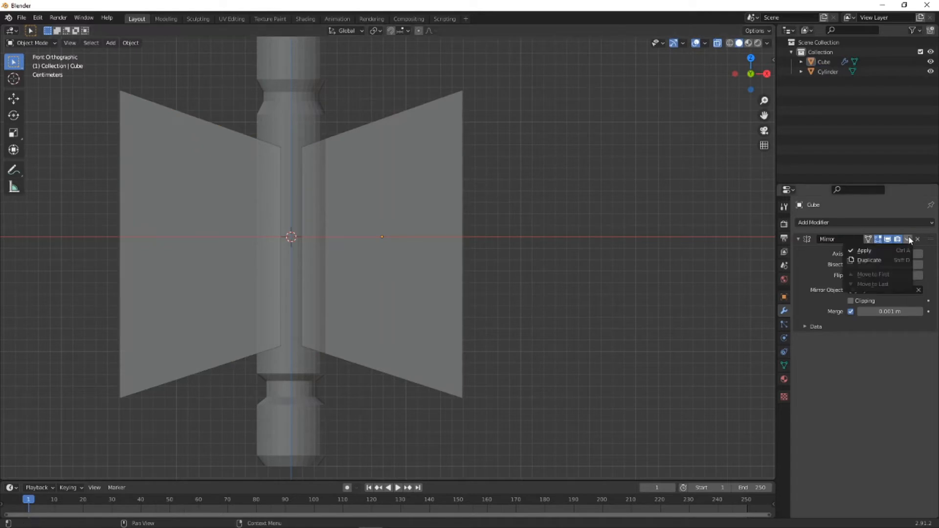
{"action": "left_click", "coordinate": [872, 253]}
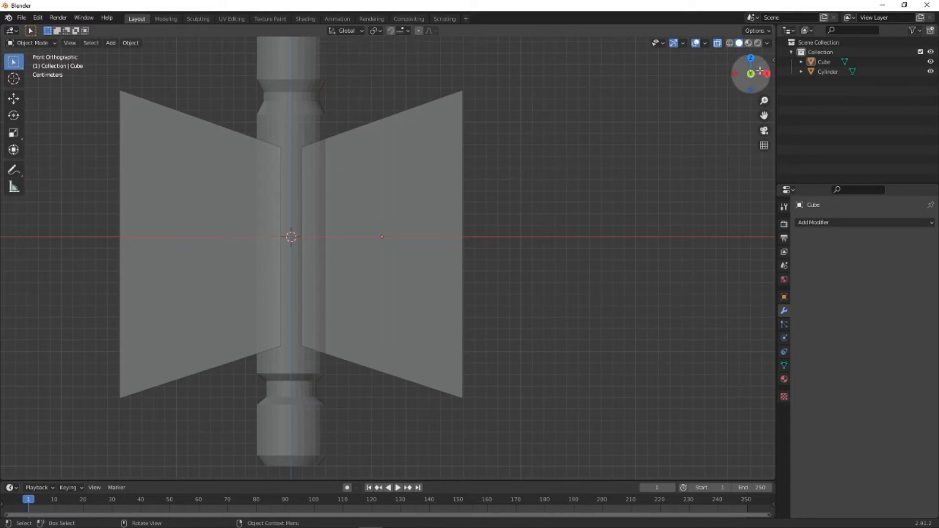
- Enter Edit Mode and raise the top vertices of the block on the negative X side slightly along Z
{"action": "left_click", "coordinate": [51, 44]}
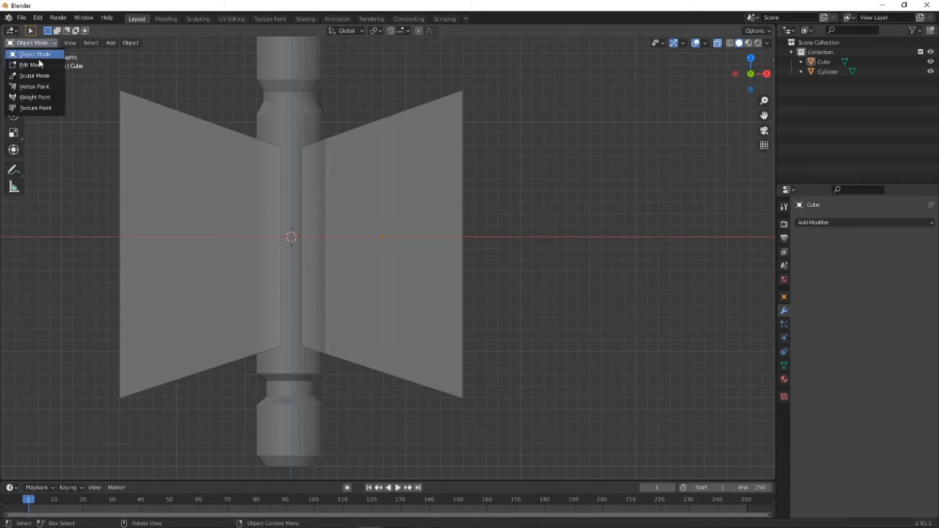
{"action": "left_click", "coordinate": [44, 65]}
{"action": "left_click", "coordinate": [60, 120]}
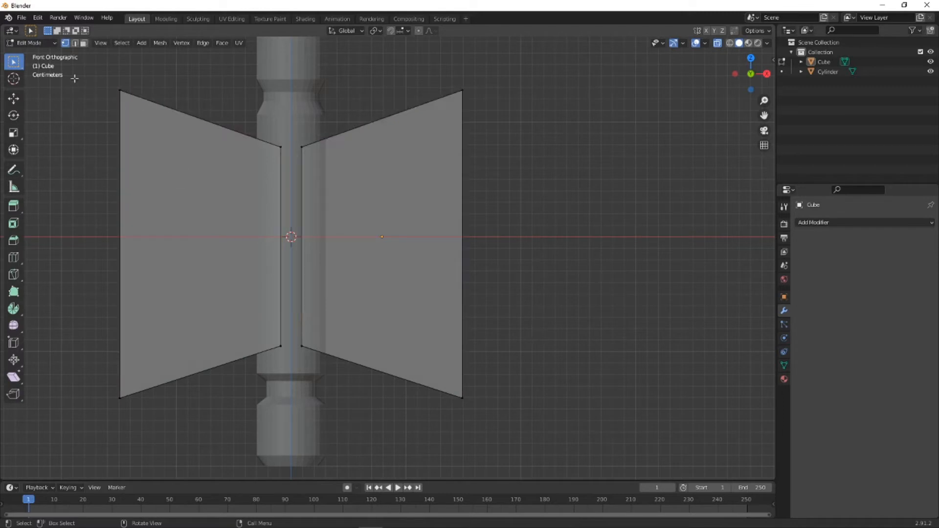
{"action": "left_click_drag", "start_coordinate": [73, 76], "coordinate": [294, 172]}
{"action": "key", "text": "g"}
{"action": "key", "text": "z"}
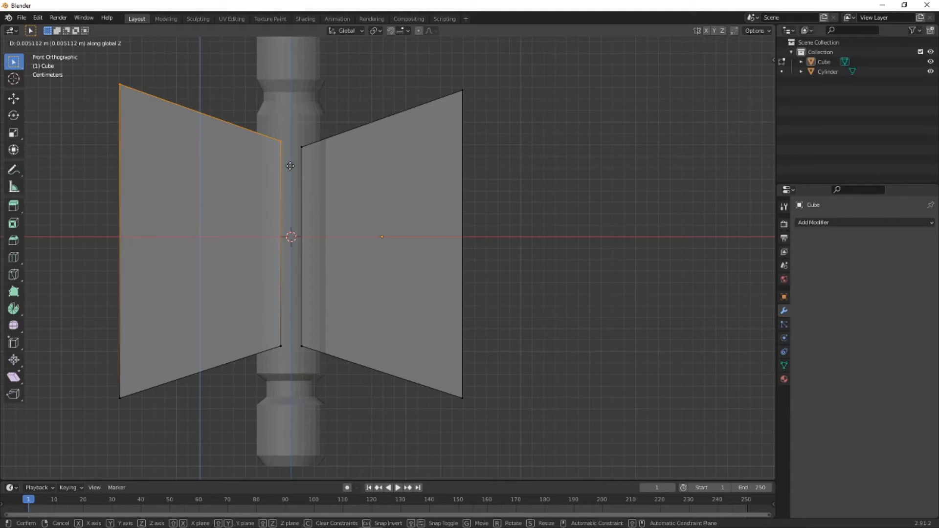
{"action": "left_click", "coordinate": [290, 166]}
{"action": "left_click", "coordinate": [468, 187]}
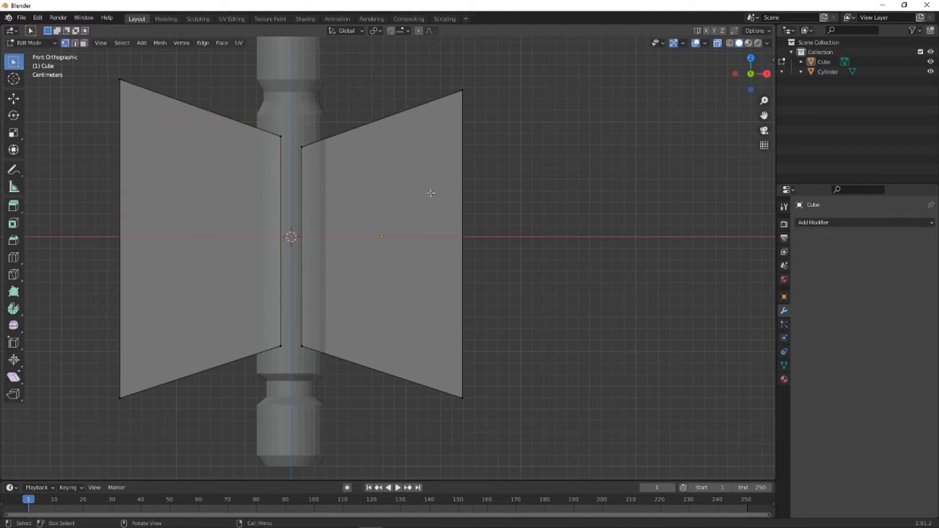
- Lower the top vertices of the block on the positive X side slightly along Z and return to Object Mode
{"action": "left_click_drag", "start_coordinate": [299, 77], "coordinate": [540, 197]}
{"action": "key", "text": "g"}
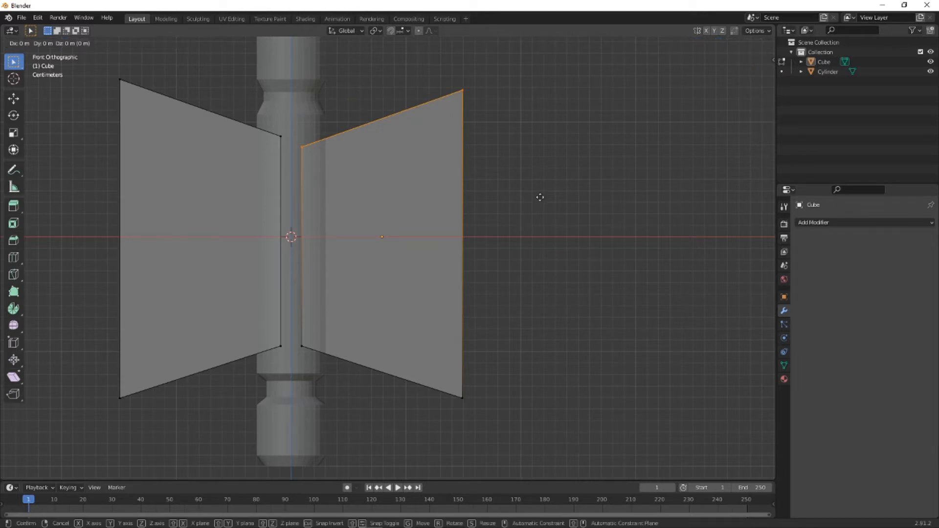
{"action": "key", "text": "z"}
{"action": "left_click", "coordinate": [540, 201]}
{"action": "left_click", "coordinate": [587, 189]}
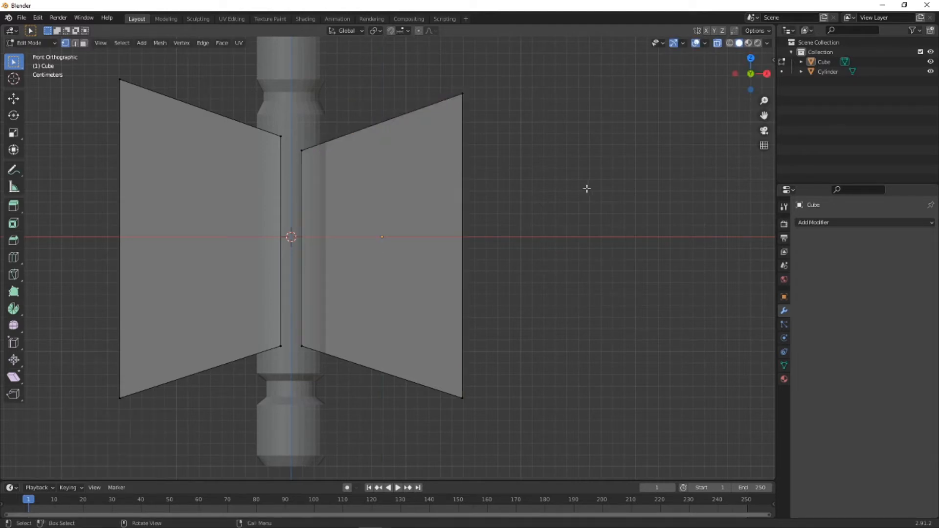
{"action": "mouse_move", "coordinate": [346, 174]}
{"action": "middle_mouse_down"}
{"action": "mouse_move", "coordinate": [413, 178]}
{"action": "mouse_move", "coordinate": [324, 184]}
{"action": "mouse_move", "coordinate": [353, 182]}
{"action": "middle_mouse_up"}
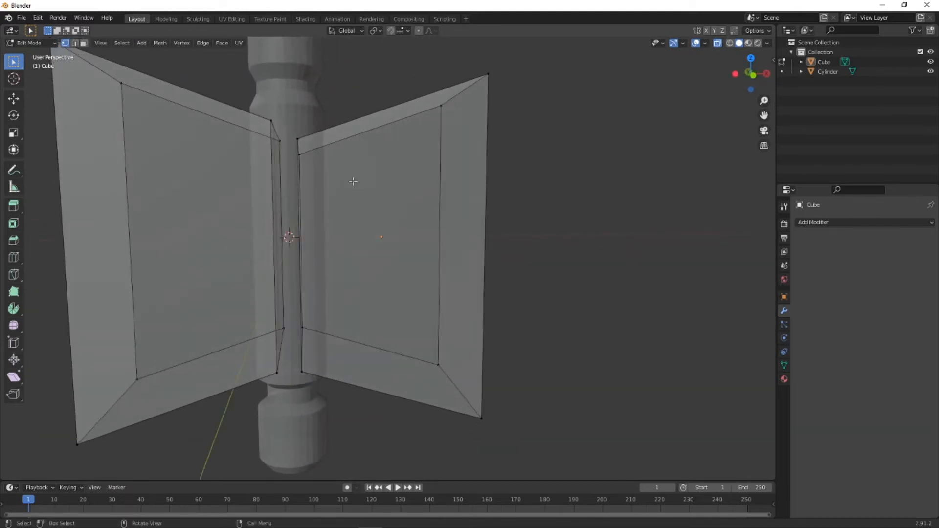
{"action": "left_click", "coordinate": [42, 43]}
{"action": "left_click", "coordinate": [37, 55]}
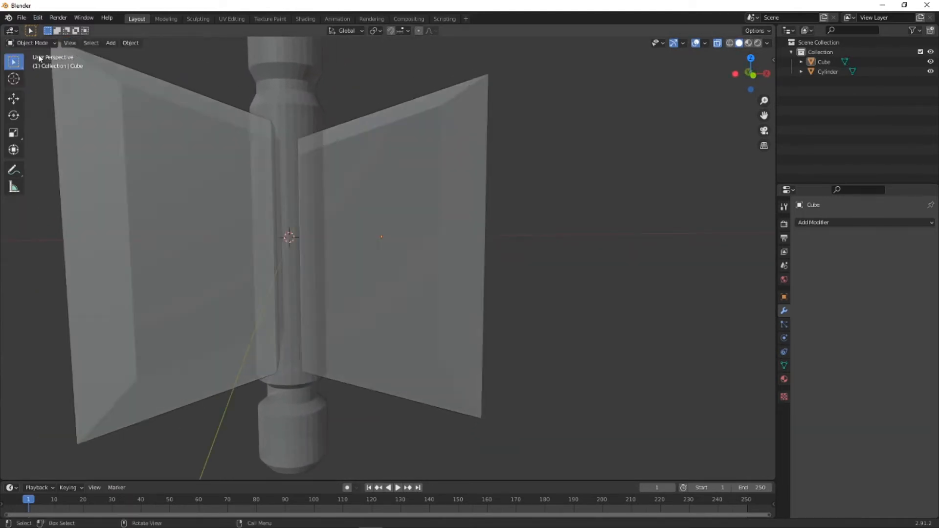
- Add a Boolean modifier to the grooved cylinder, set to Difference with Cube as the cutting object
{"action": "left_click", "coordinate": [288, 91]}
{"action": "middle_click_drag", "start_coordinate": [403, 109], "coordinate": [258, 75]}
{"action": "mouse_move", "coordinate": [300, 142]}
{"action": "middle_mouse_down"}
{"action": "mouse_move", "coordinate": [276, 133]}
{"action": "mouse_move", "coordinate": [313, 142]}
{"action": "middle_mouse_up"}
{"action": "left_click", "coordinate": [846, 222]}
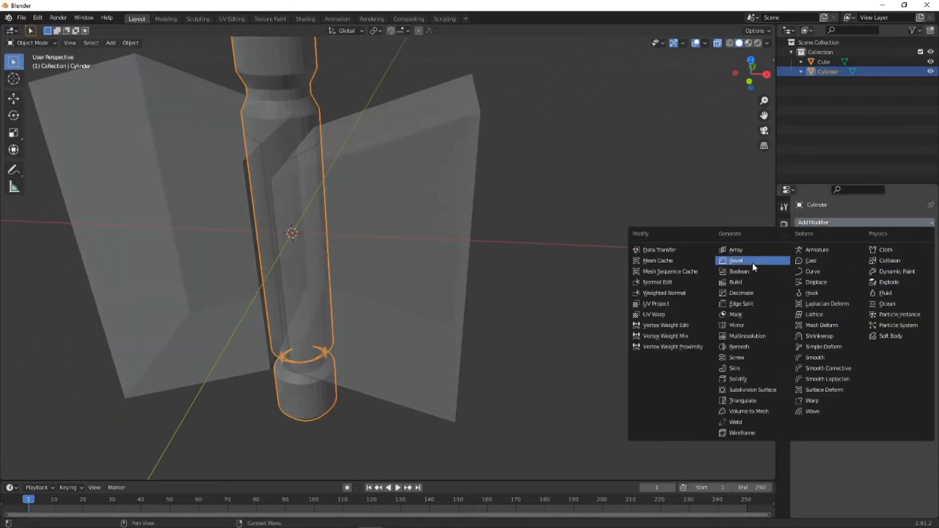
{"action": "left_click", "coordinate": [739, 271]}
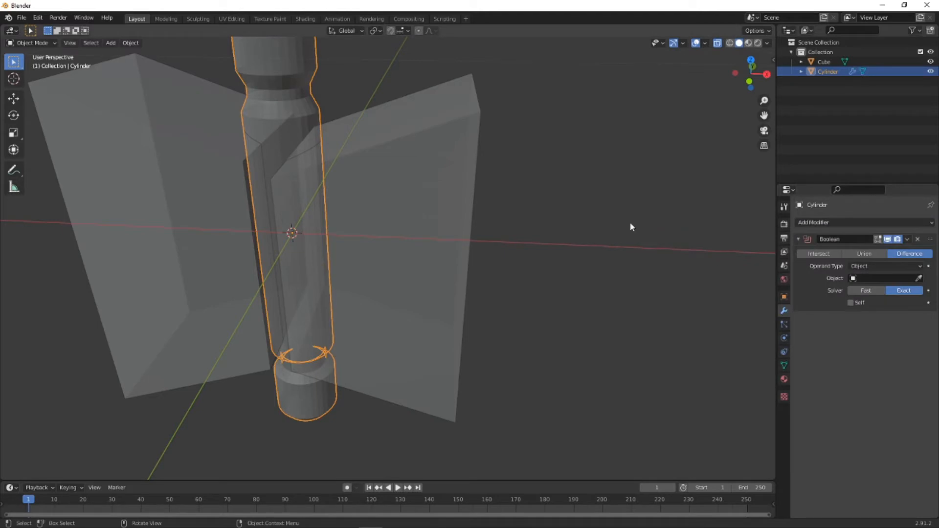
{"action": "left_click", "coordinate": [918, 277]}
{"action": "left_click", "coordinate": [451, 128]}
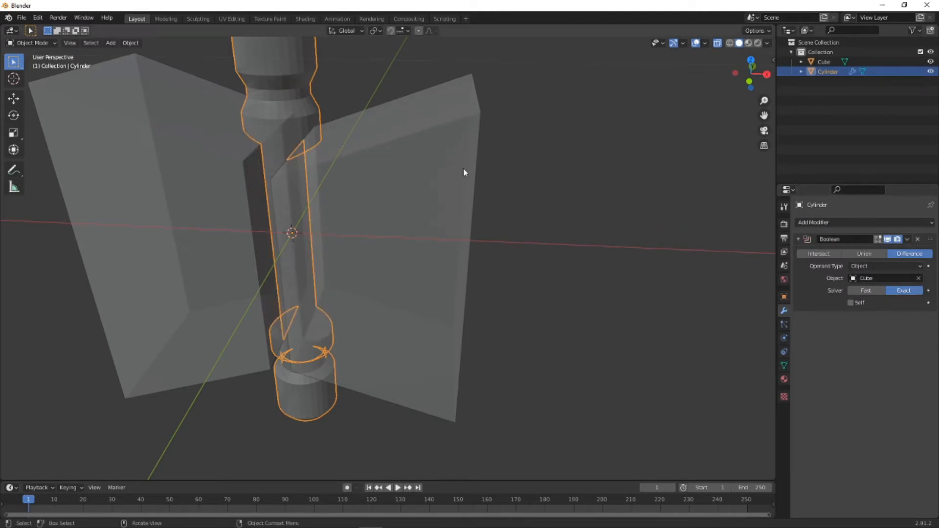
- Hide the flared cutting blocks and turn off X-ray shading to inspect the cuts in the cylinder
{"action": "mouse_move", "coordinate": [463, 171]}
{"action": "middle_mouse_down"}
{"action": "mouse_move", "coordinate": [386, 166]}
{"action": "mouse_move", "coordinate": [435, 181]}
{"action": "mouse_move", "coordinate": [348, 151]}
{"action": "mouse_move", "coordinate": [511, 160]}
{"action": "mouse_move", "coordinate": [473, 161]}
{"action": "middle_mouse_up"}
{"action": "left_click", "coordinate": [428, 135]}
{"action": "key", "text": "h"}
{"action": "left_click", "coordinate": [717, 43]}
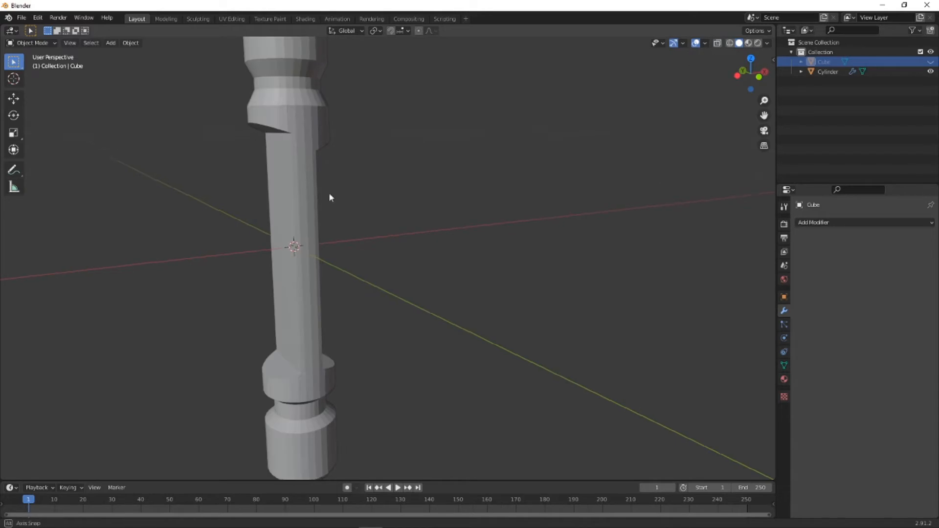
{"action": "middle_click_drag", "start_coordinate": [328, 193], "coordinate": [296, 201]}
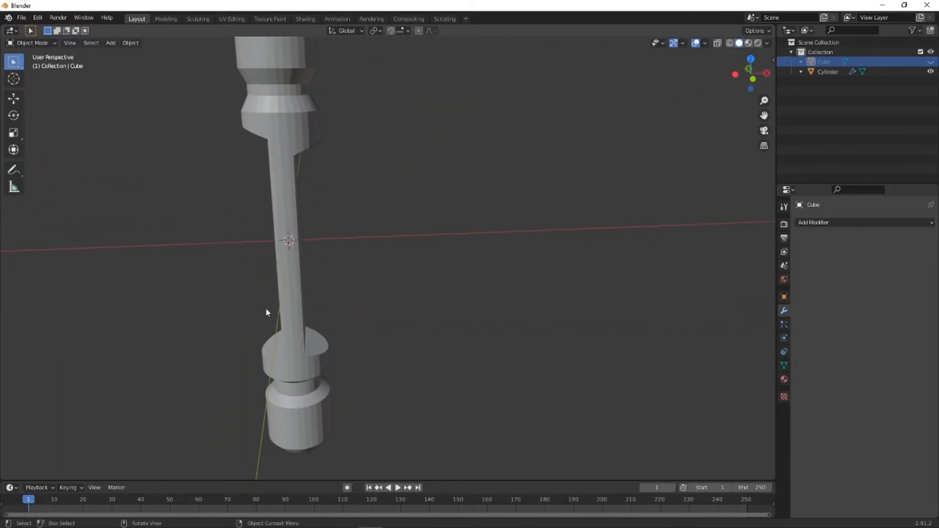
{"action": "middle_click_drag", "start_coordinate": [330, 235], "coordinate": [287, 243]}
{"action": "left_click_drag", "start_coordinate": [311, 136], "coordinate": [319, 139]}
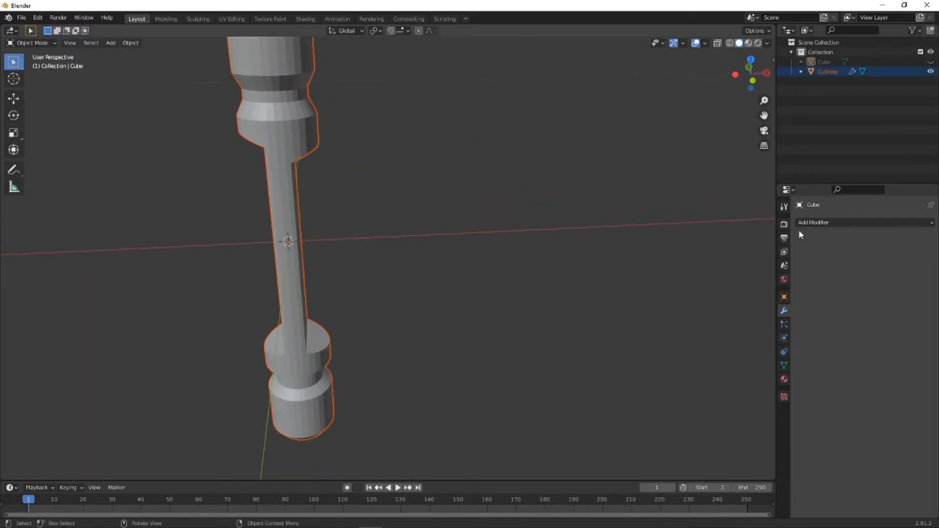
- Select the grooved cylinder and apply its Boolean modifier
{"action": "left_click", "coordinate": [506, 186]}
{"action": "left_click", "coordinate": [269, 98]}
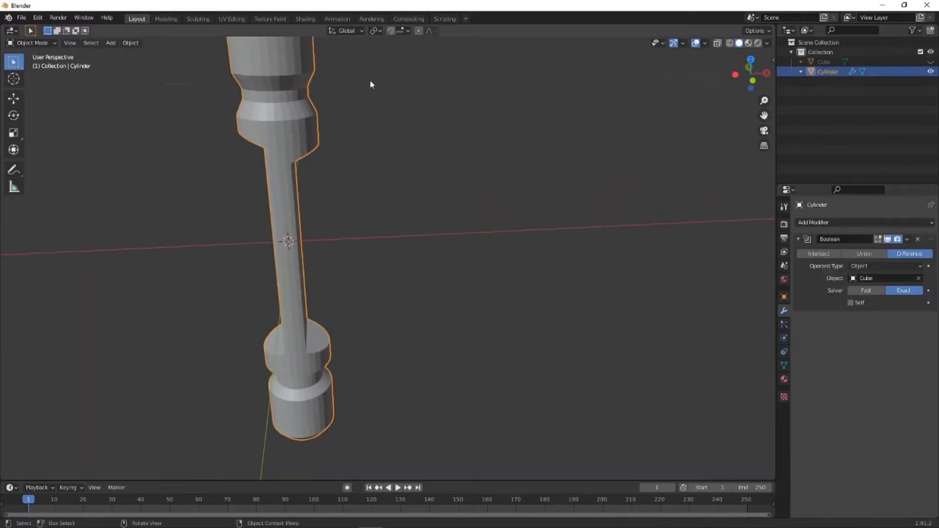
{"action": "left_click", "coordinate": [908, 238]}
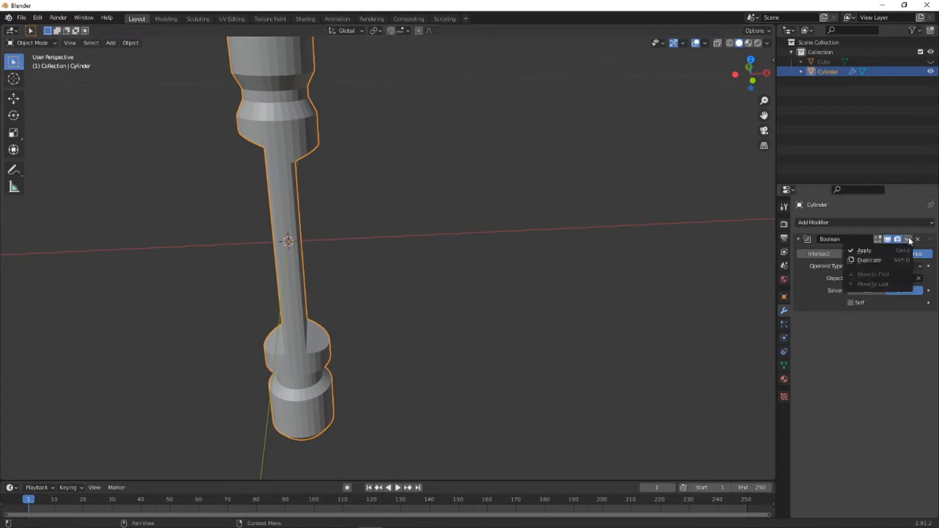
{"action": "left_click", "coordinate": [886, 250]}
{"action": "middle_click_drag", "start_coordinate": [269, 189], "coordinate": [352, 210]}
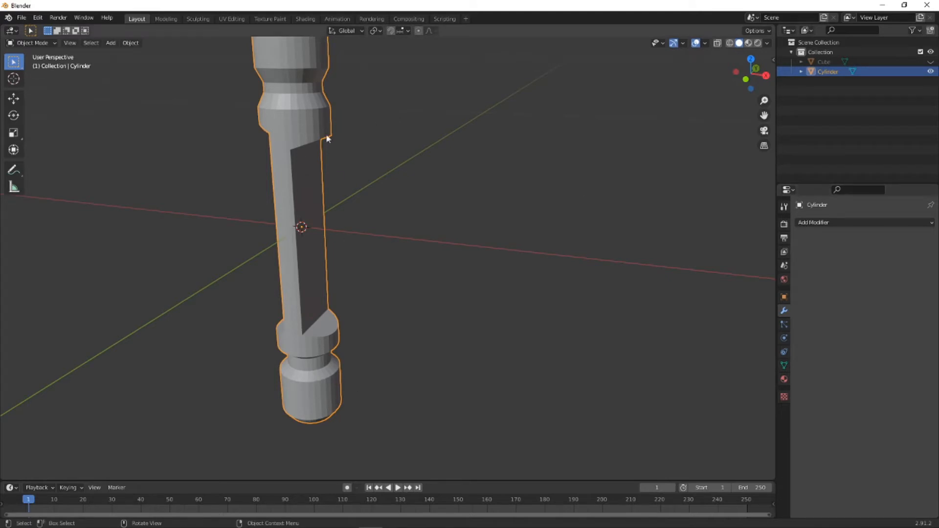
{"action": "middle_click_drag", "start_coordinate": [303, 174], "coordinate": [327, 183]}
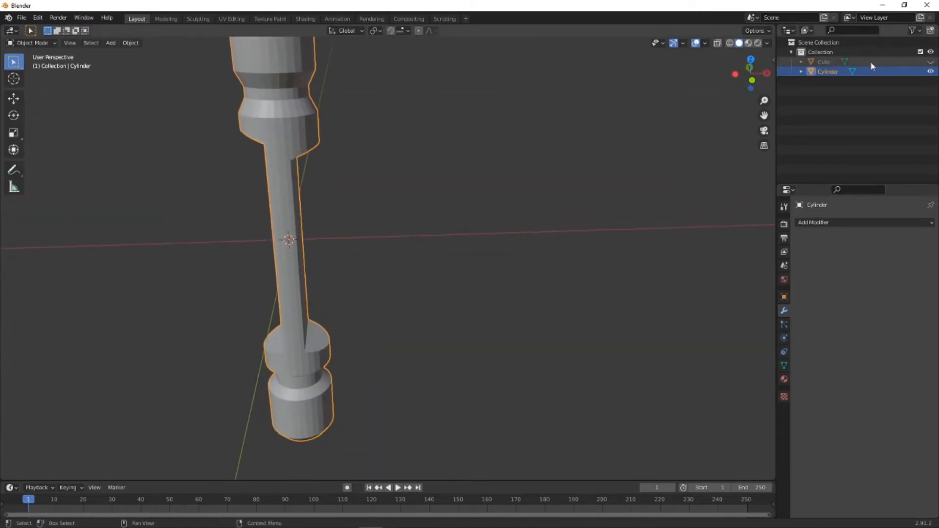
- Unhide the Cube cutting blocks and delete them from the scene
{"action": "left_click", "coordinate": [820, 61]}
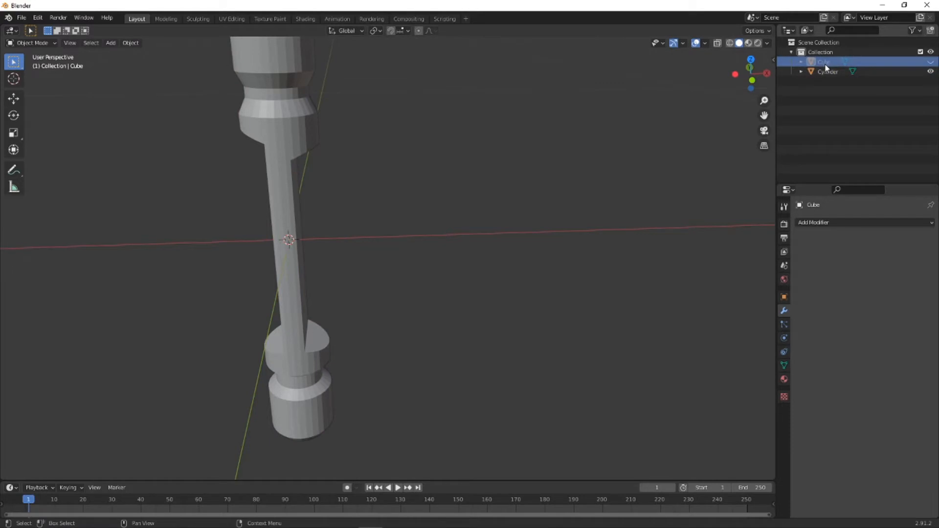
{"action": "key", "text": "alt+h"}
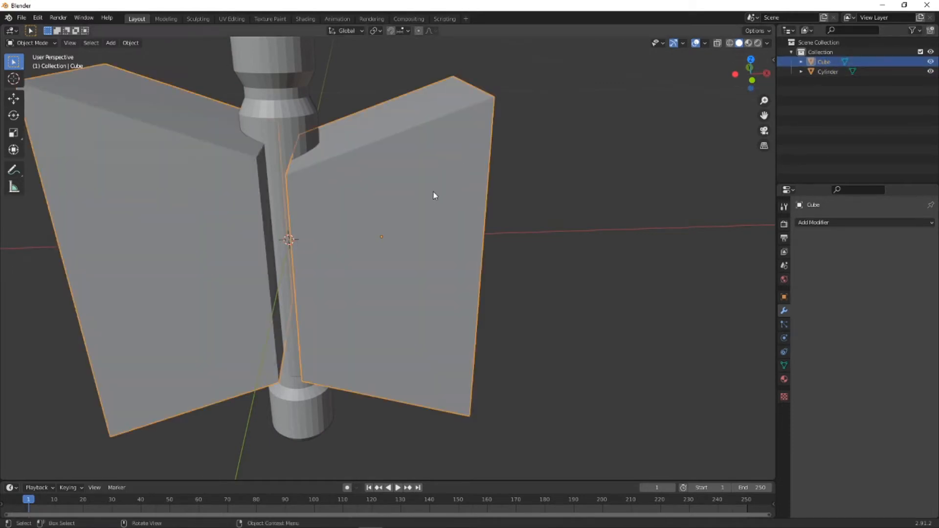
{"action": "key", "text": "Delete"}
{"action": "mouse_move", "coordinate": [391, 205]}
{"action": "middle_mouse_down"}
{"action": "mouse_move", "coordinate": [442, 182]}
{"action": "mouse_move", "coordinate": [413, 196]}
{"action": "mouse_move", "coordinate": [385, 188]}
{"action": "mouse_move", "coordinate": [362, 203]}
{"action": "mouse_move", "coordinate": [380, 218]}
{"action": "middle_mouse_up"}
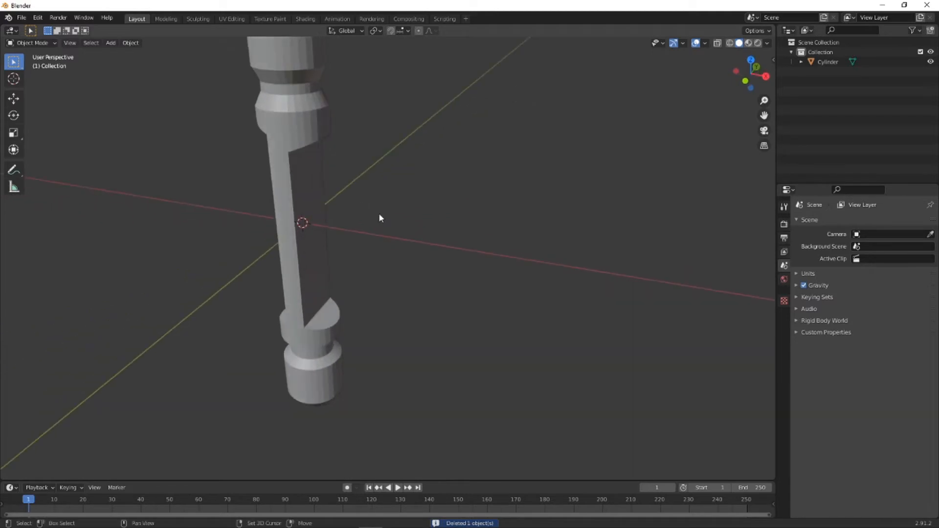
- Add a new mesh cylinder at the origin and set its radius to 0.025 m
{"action": "key", "text": "shift+a"}
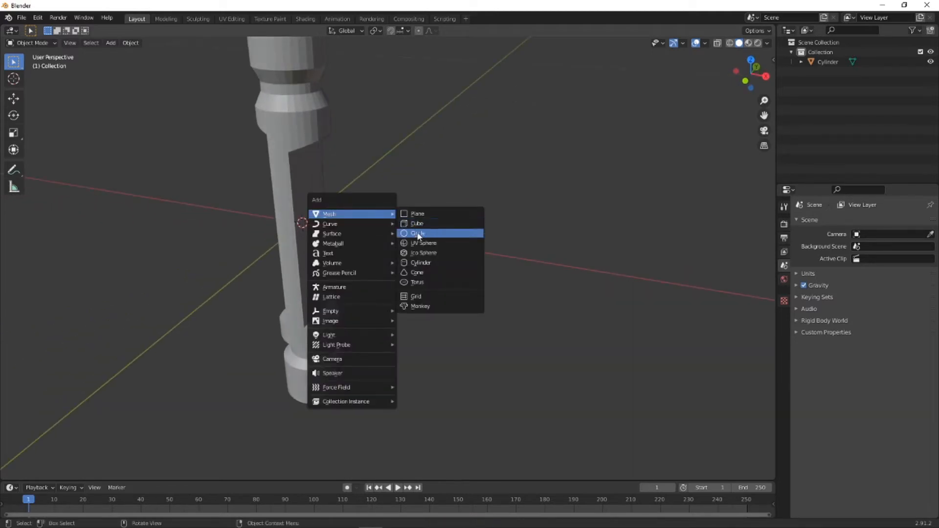
{"action": "left_click", "coordinate": [420, 263]}
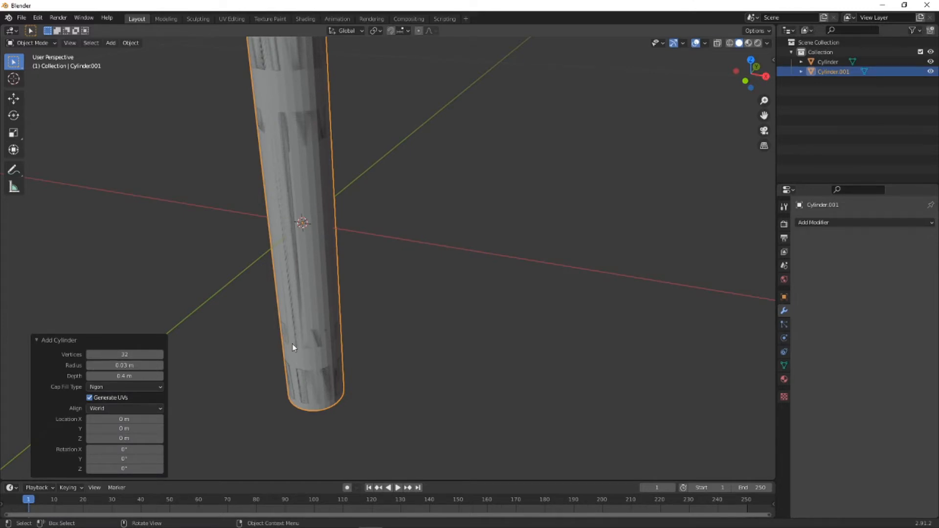
{"action": "scroll", "coordinate": [128, 366], "scroll_direction": "up", "scroll_amount": 2}
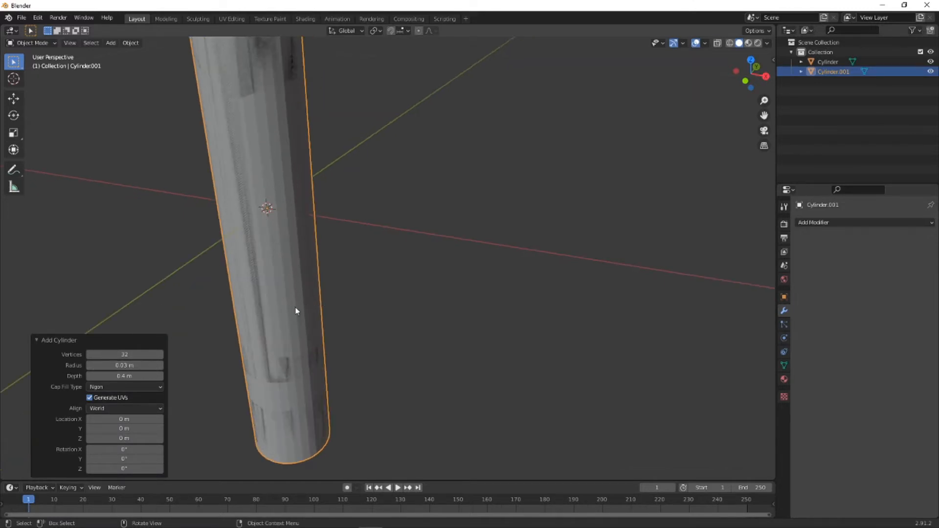
{"action": "left_click", "coordinate": [145, 366]}
{"action": "key", "text": "Left"}
{"action": "key", "text": "Return"}
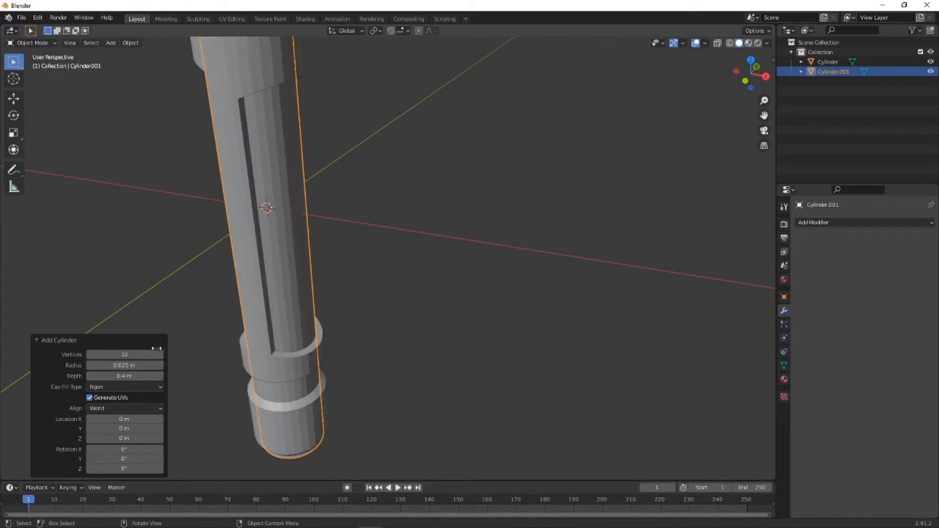
- Set the new inner cylinder's depth to 0.21 m so it fits between the heads, and deselect it
{"action": "scroll", "coordinate": [194, 322], "scroll_direction": "up", "scroll_amount": 2}
{"action": "scroll", "coordinate": [193, 321], "scroll_direction": "down", "scroll_amount": 3}
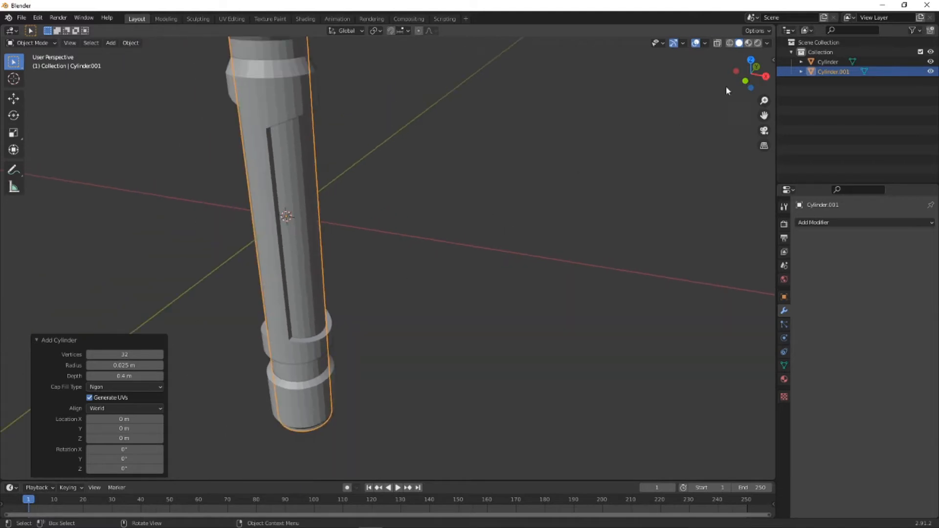
{"action": "left_click", "coordinate": [743, 82]}
{"action": "scroll", "coordinate": [290, 198], "scroll_direction": "down", "scroll_amount": 5}
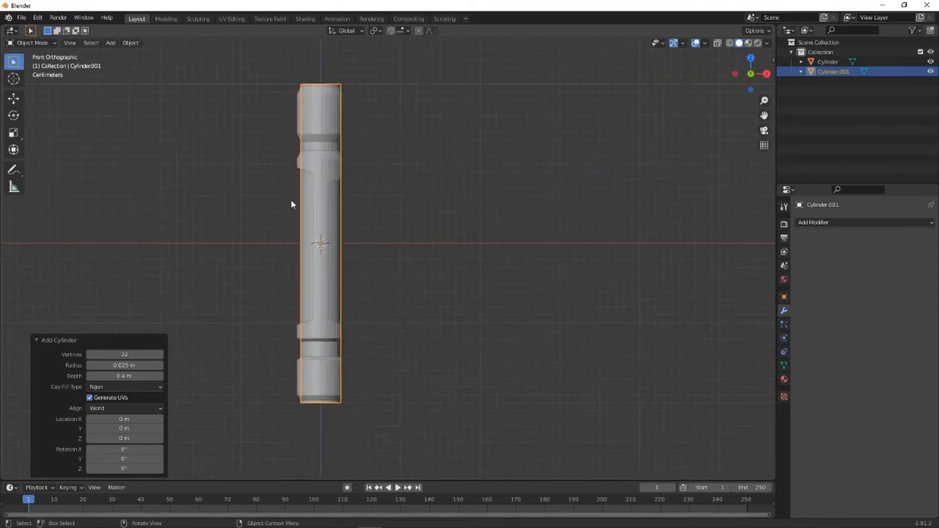
{"action": "left_click", "coordinate": [117, 373]}
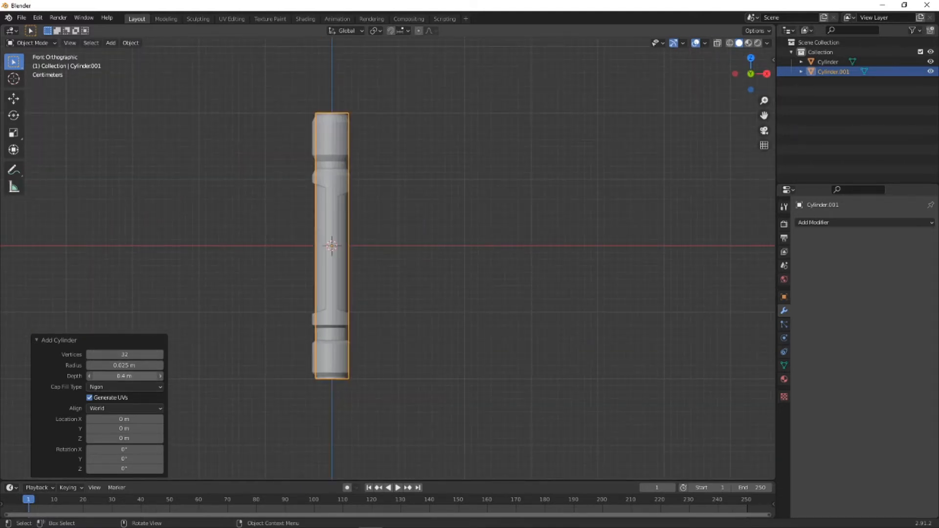
{"action": "left_click_drag", "start_coordinate": [116, 374], "coordinate": [103, 377]}
{"action": "middle_click_drag", "start_coordinate": [295, 323], "coordinate": [291, 354]}
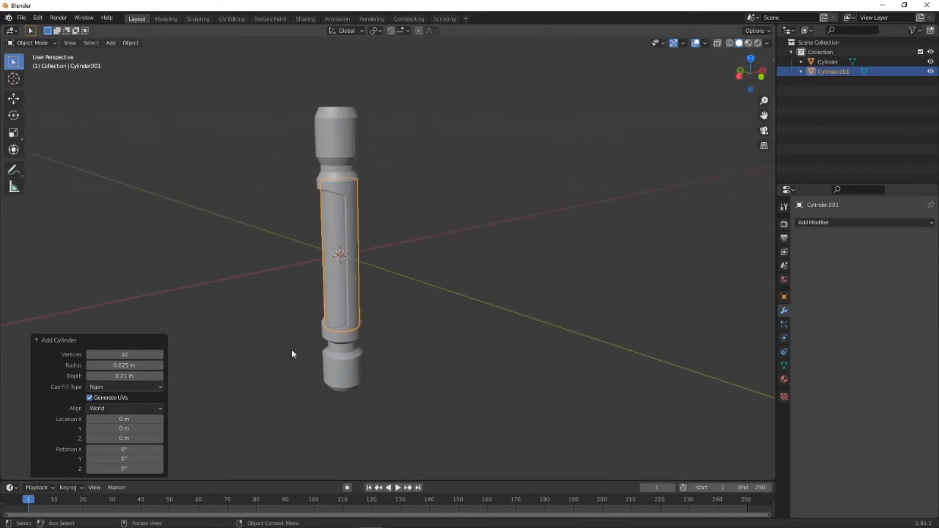
{"action": "left_click", "coordinate": [405, 347]}
{"action": "middle_click_drag", "start_coordinate": [334, 237], "coordinate": [338, 189]}
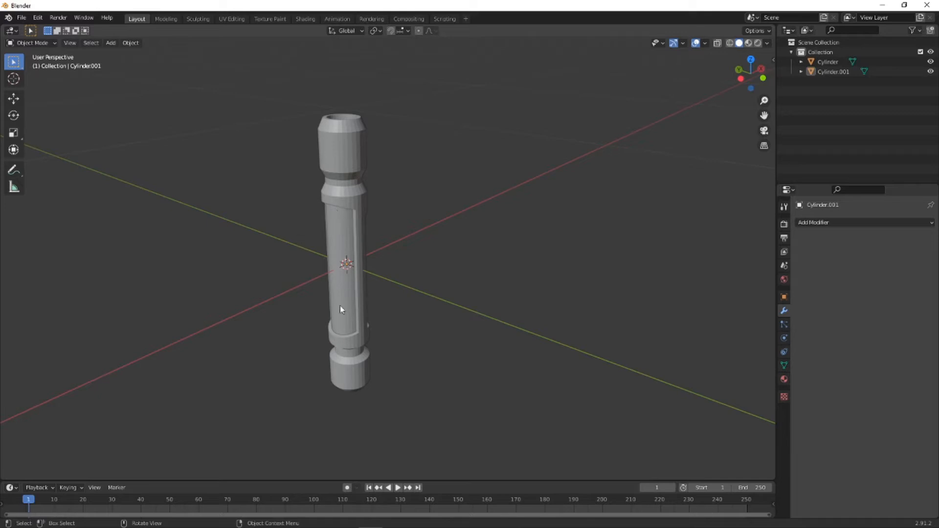
- Enable X-ray shading and align the view to the back for work on the model's upper end
{"action": "middle_click_drag", "start_coordinate": [341, 309], "coordinate": [332, 269]}
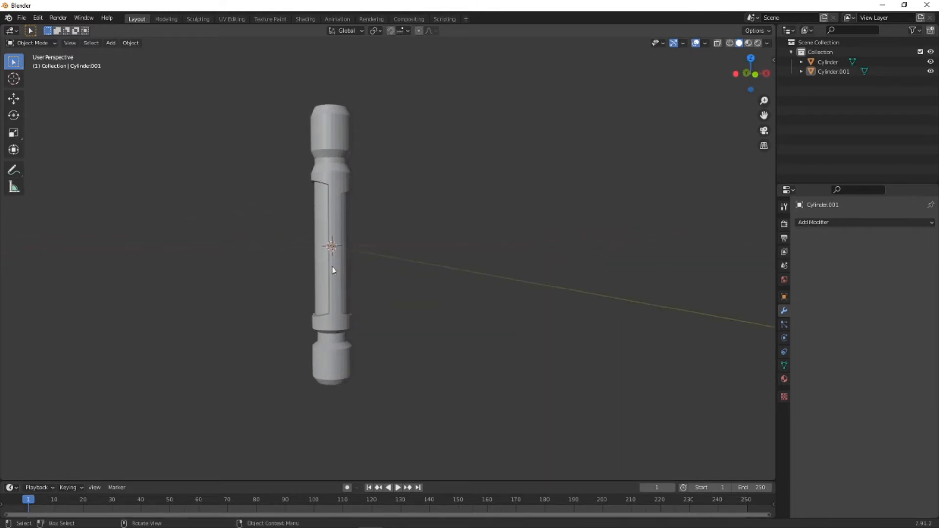
{"action": "left_click", "coordinate": [755, 74]}
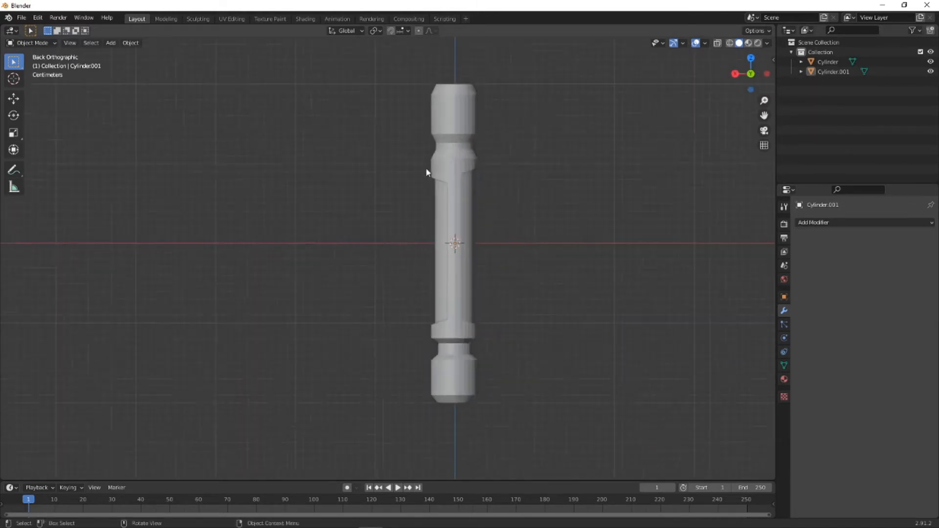
{"action": "scroll", "coordinate": [460, 160], "scroll_direction": "up", "scroll_amount": 3}
{"action": "middle_click_drag", "start_coordinate": [587, 155], "coordinate": [476, 316], "text": "shift"}
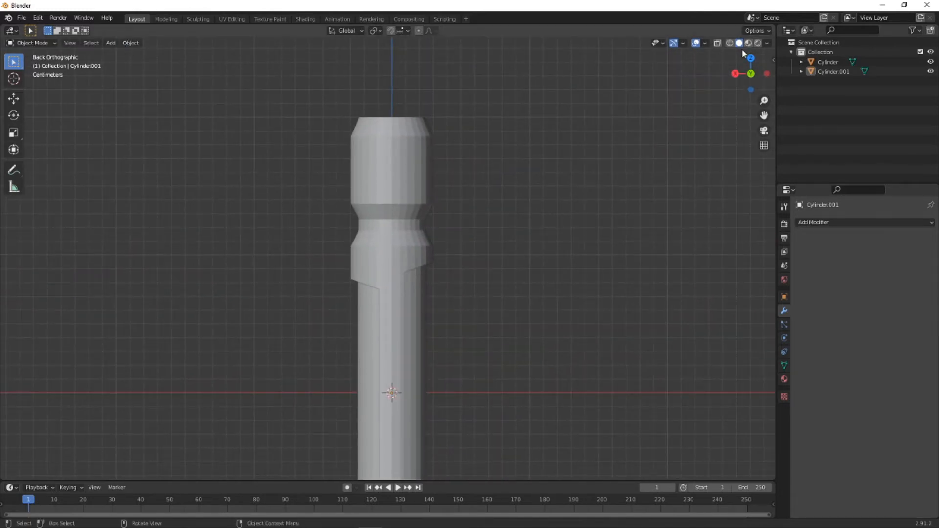
{"action": "left_click", "coordinate": [717, 43]}
{"action": "middle_click_drag", "start_coordinate": [379, 156], "coordinate": [380, 271]}
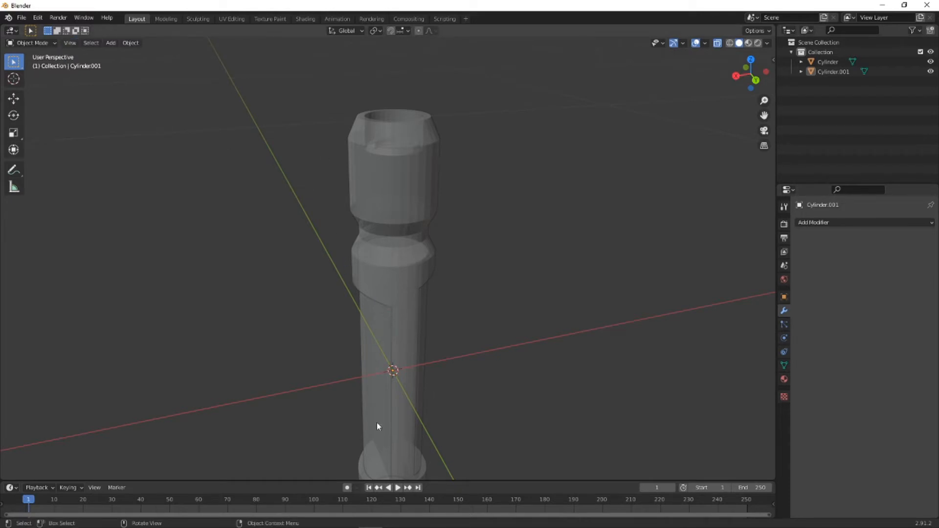
{"action": "left_click", "coordinate": [29, 43]}
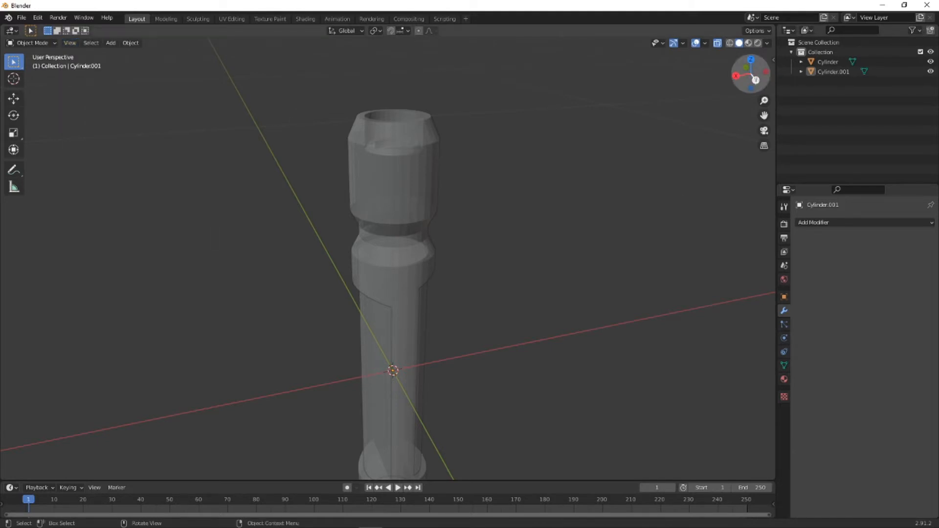
{"action": "left_click", "coordinate": [755, 80]}
- Add a mesh torus at the origin with a major radius of 0.08 m and a minor radius of 0.02 m
{"action": "key", "text": "shift+a"}
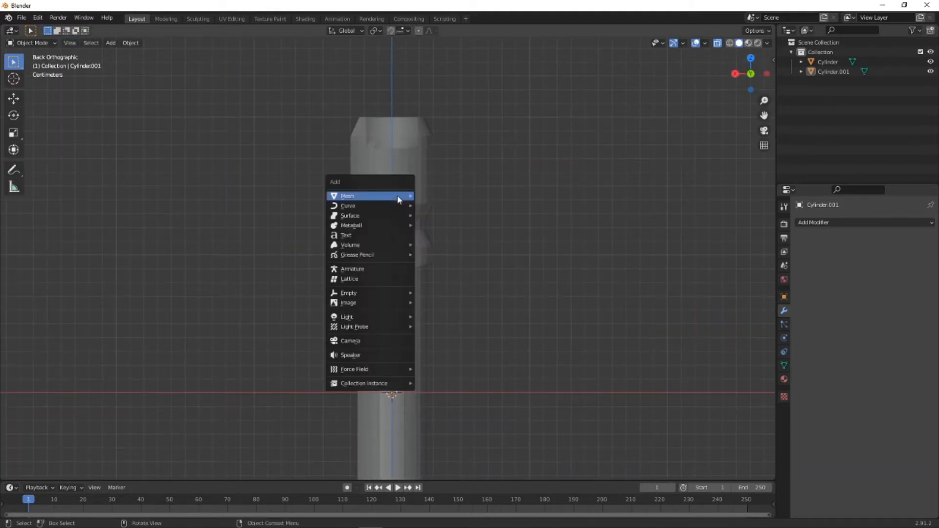
{"action": "mouse_move", "coordinate": [397, 195]}
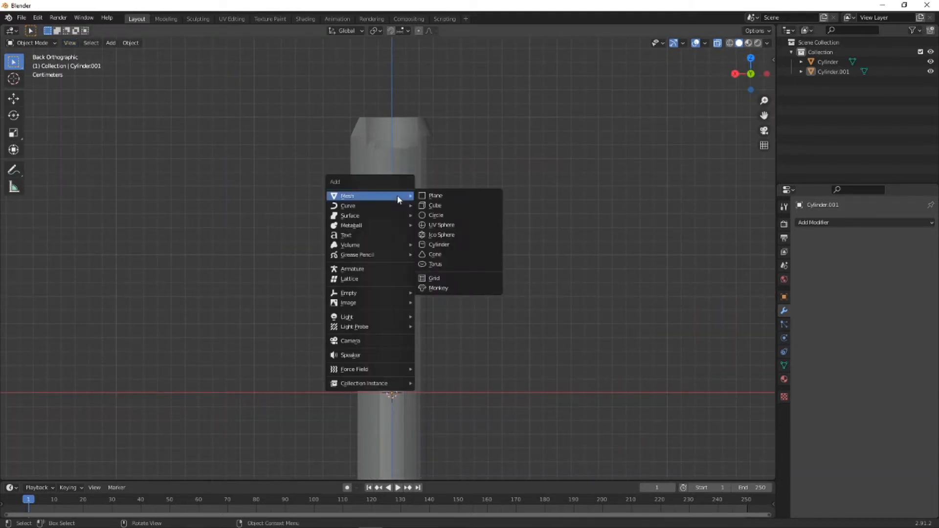
{"action": "left_click", "coordinate": [435, 264]}
{"action": "scroll", "coordinate": [341, 218], "scroll_direction": "down", "scroll_amount": 10}
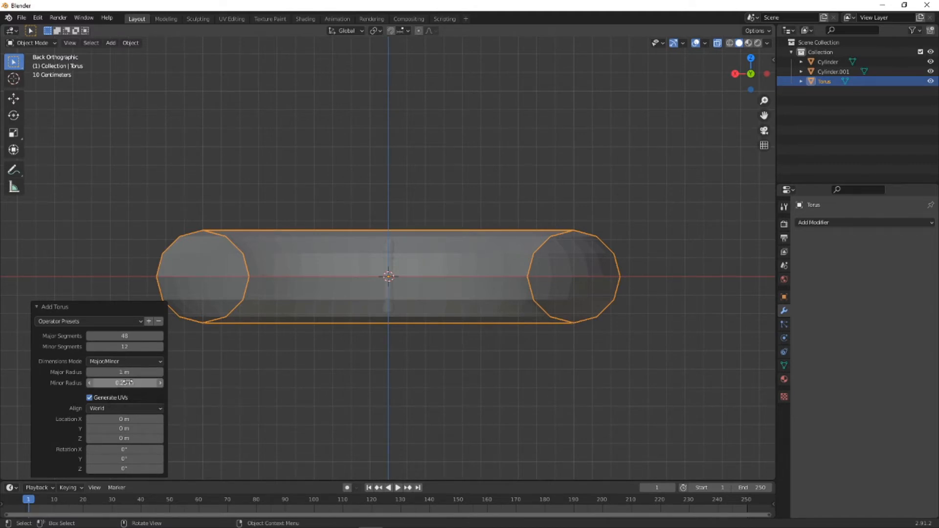
{"action": "left_click_drag", "start_coordinate": [124, 383], "coordinate": [95, 382]}
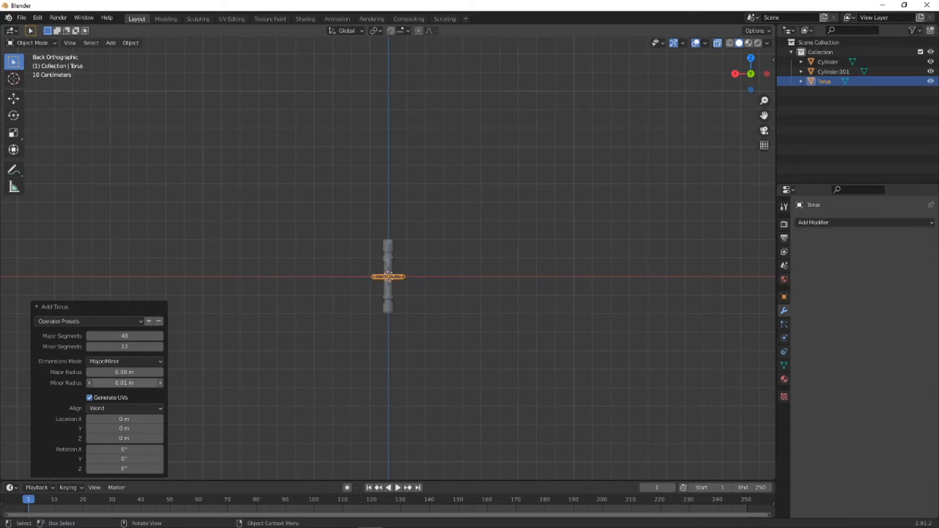
{"action": "scroll", "coordinate": [369, 290], "scroll_direction": "up", "scroll_amount": 3}
{"action": "scroll", "coordinate": [388, 373], "scroll_direction": "up", "scroll_amount": 4}
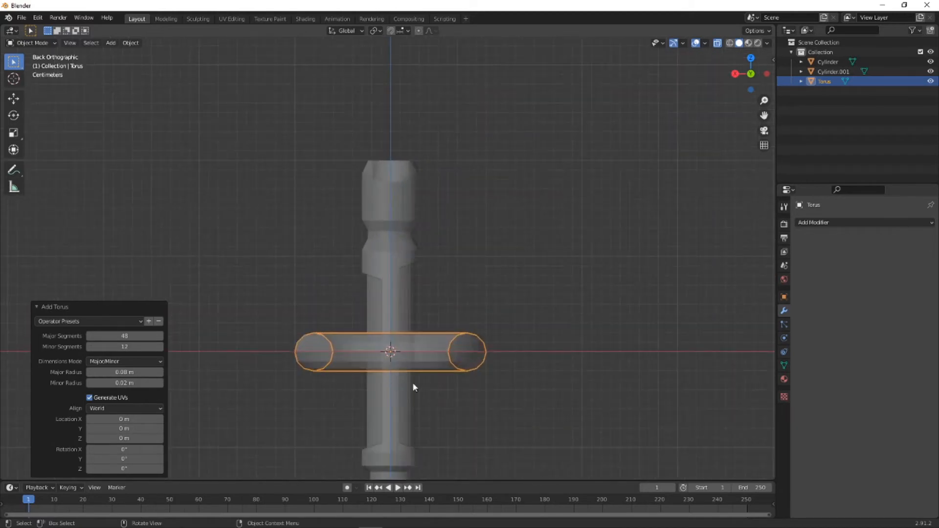
- Try a minor radius of 1 mm for the new torus ring
{"action": "middle_click_drag", "start_coordinate": [412, 383], "coordinate": [442, 301], "text": "shift"}
{"action": "scroll", "coordinate": [442, 306], "scroll_direction": "up", "scroll_amount": 5}
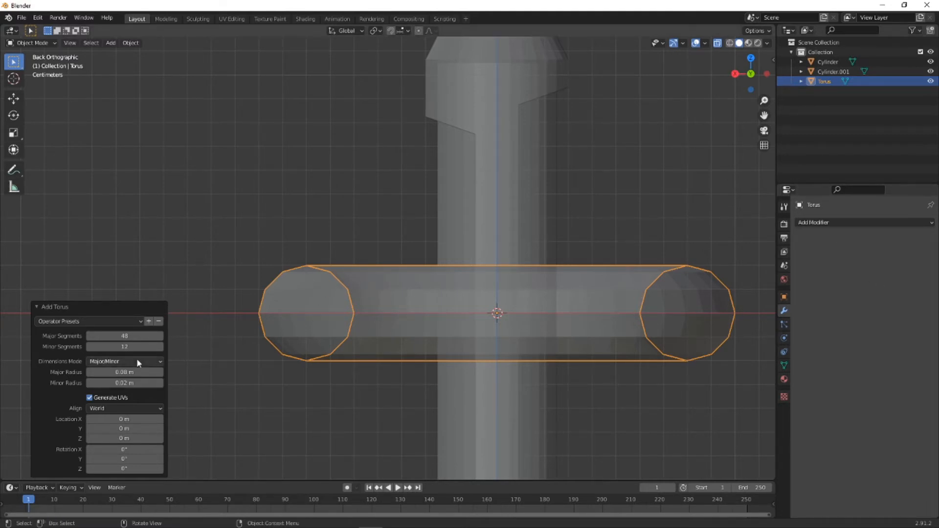
{"action": "left_click", "coordinate": [126, 383]}
{"action": "type", "text": "1"}
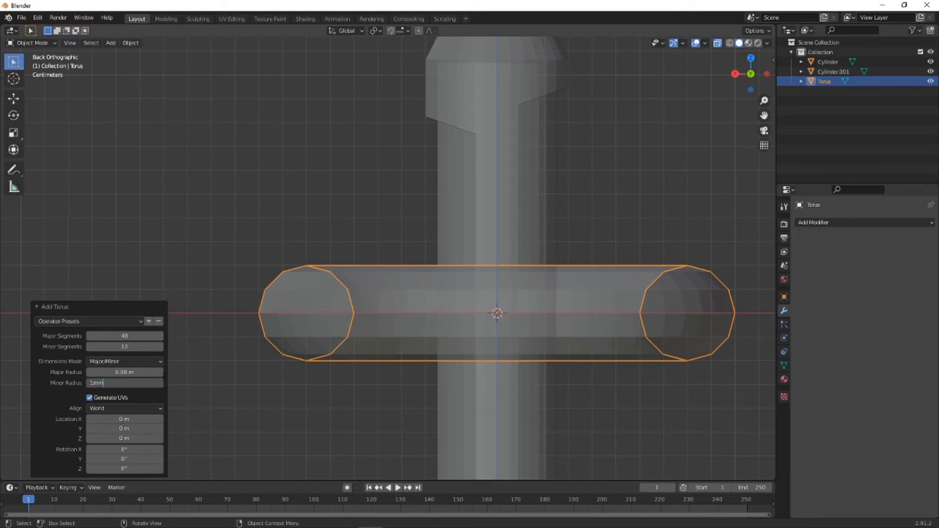
{"action": "type", "text": "mm"}
{"action": "key", "text": "Return"}
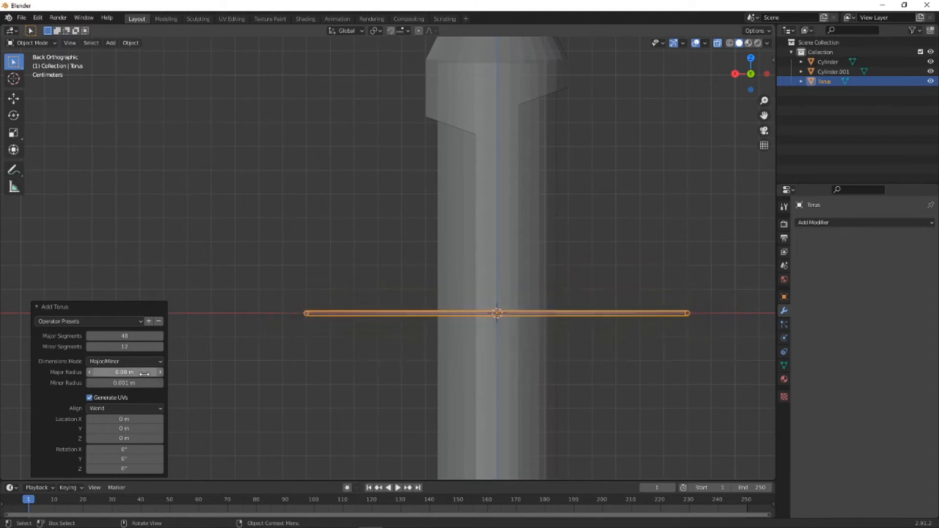
- Set the torus's minor radius to 2 mm
{"action": "left_click", "coordinate": [128, 382]}
{"action": "type", "text": "2mm"}
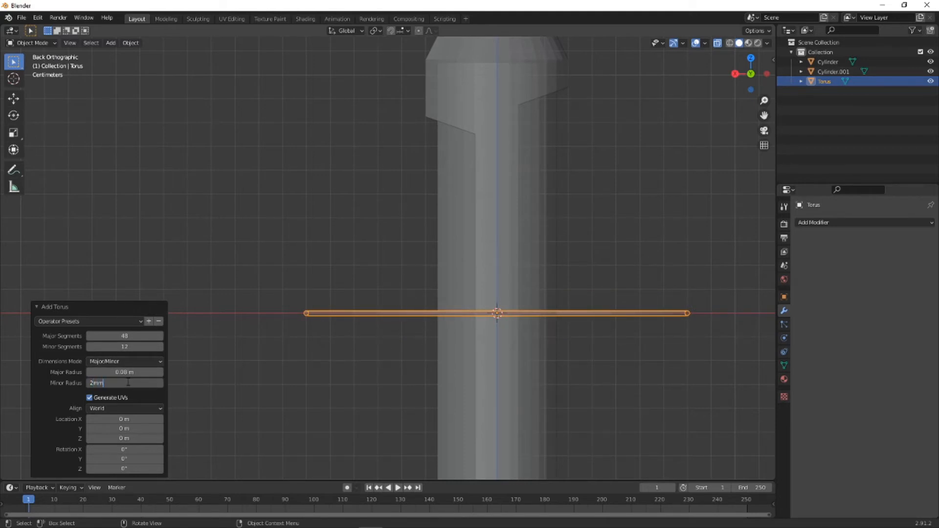
{"action": "key", "text": "Return"}
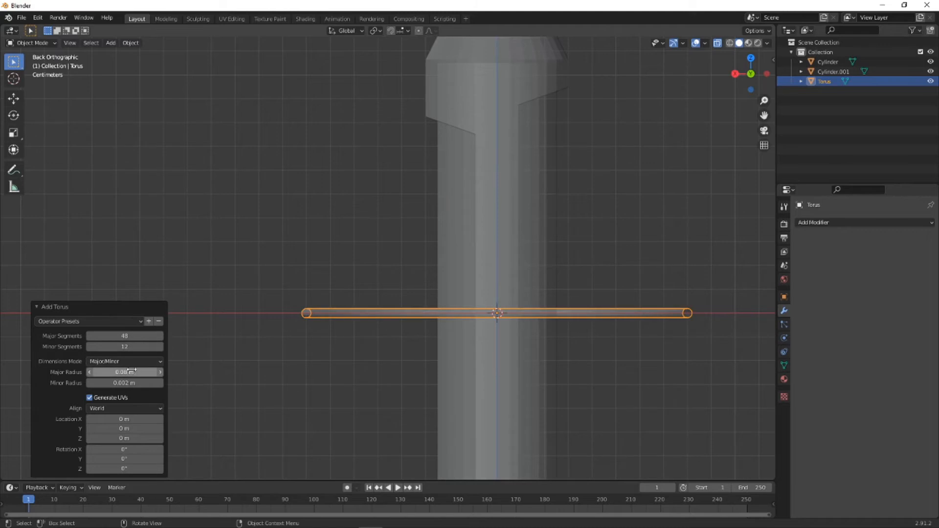
- Try a major radius of 0.03 m for the torus around the handle
{"action": "left_click", "coordinate": [125, 372]}
{"action": "key", "text": "Return"}
{"action": "scroll", "coordinate": [125, 372], "scroll_direction": "down", "scroll_amount": 2, "text": "ctrl"}
{"action": "scroll", "coordinate": [124, 373], "scroll_direction": "down", "scroll_amount": 4, "text": "ctrl"}
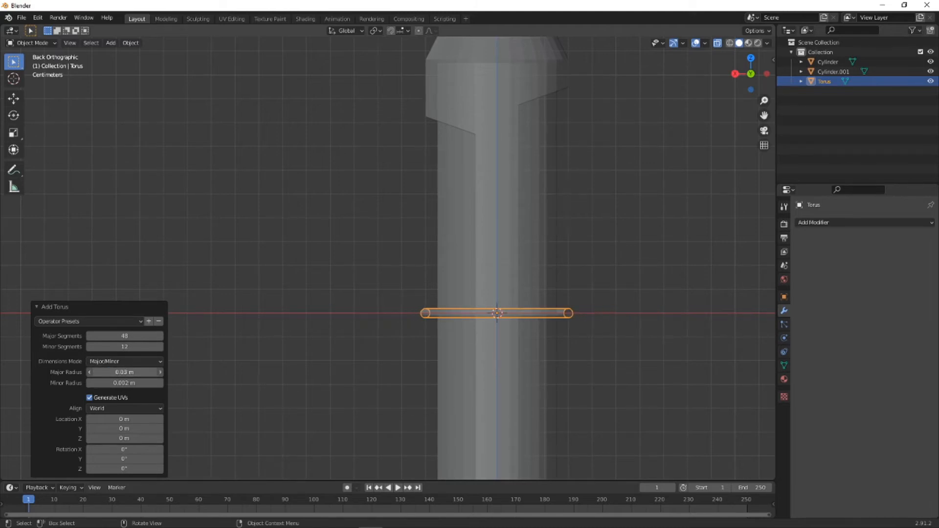
{"action": "scroll", "coordinate": [125, 372], "scroll_direction": "up", "scroll_amount": 1, "text": "ctrl"}
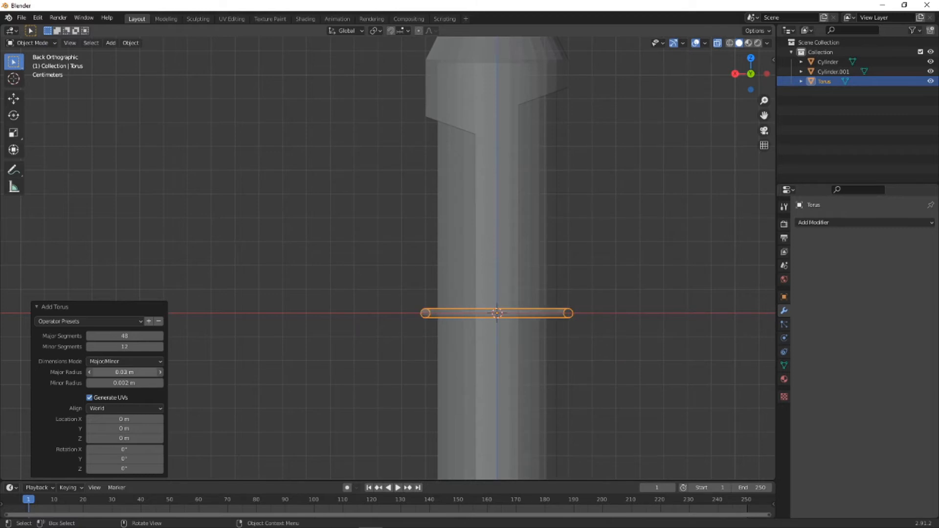
- Set the torus's major radius to 0.025 m and check its cross-section against the inner cylinder's edge
{"action": "left_click", "coordinate": [126, 370]}
{"action": "key", "text": "BackSpace"}
{"action": "key", "text": "BackSpace"}
{"action": "key", "text": "BackSpace"}
{"action": "key", "text": "BackSpace"}
{"action": "key", "text": "Return"}
{"action": "scroll", "coordinate": [555, 322], "scroll_direction": "up", "scroll_amount": 2}
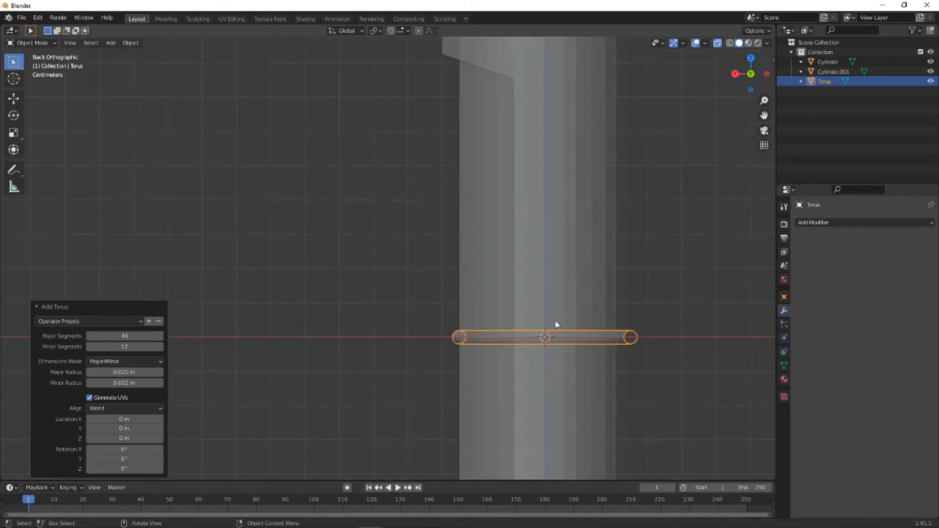
{"action": "scroll", "coordinate": [555, 325], "scroll_direction": "up", "scroll_amount": 2}
{"action": "middle_click_drag", "start_coordinate": [575, 339], "coordinate": [452, 247], "text": "shift"}
{"action": "scroll", "coordinate": [414, 267], "scroll_direction": "up", "scroll_amount": 2}
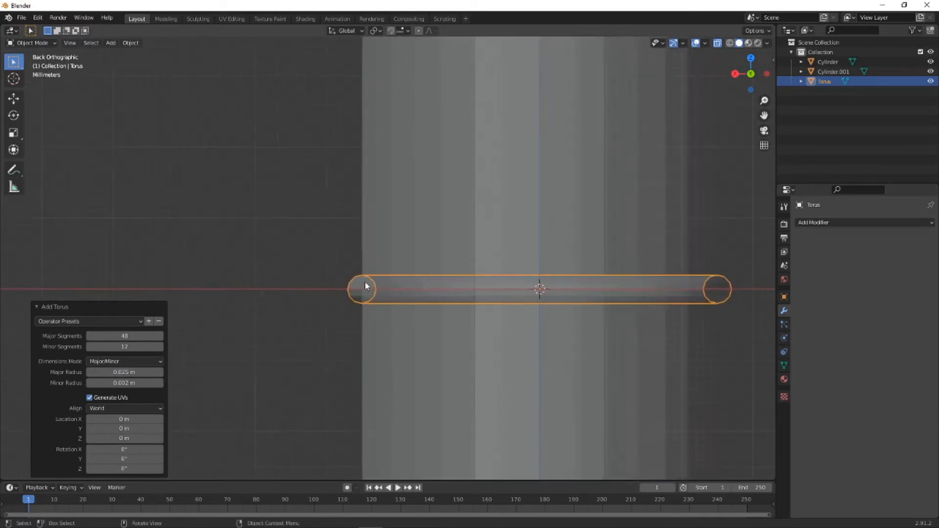
{"action": "scroll", "coordinate": [364, 282], "scroll_direction": "up", "scroll_amount": 1}
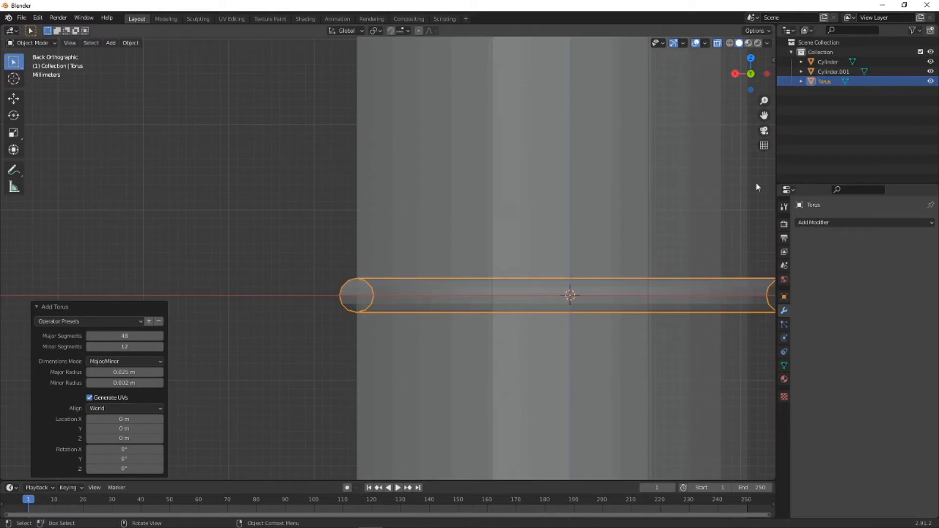
- Try a minor radius of 3 mm for the torus ring
{"action": "scroll", "coordinate": [400, 290], "scroll_direction": "down", "scroll_amount": 4}
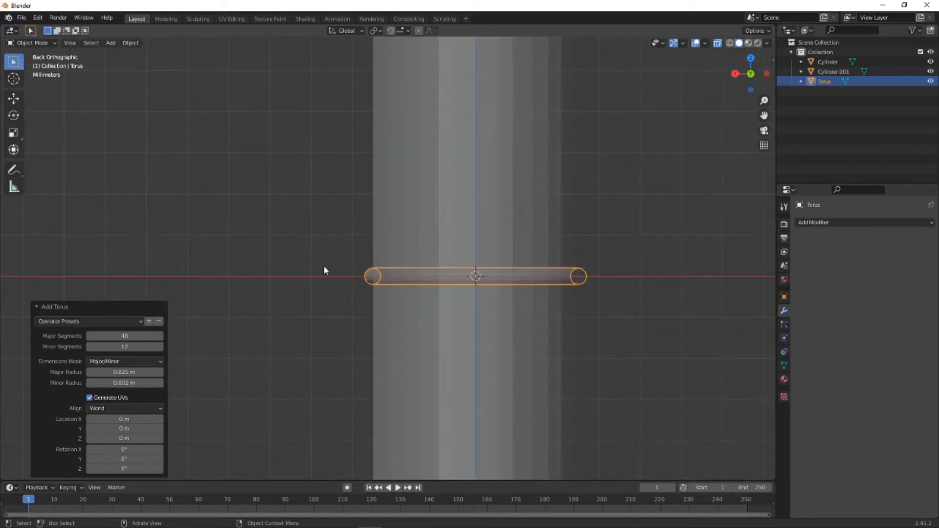
{"action": "scroll", "coordinate": [358, 283], "scroll_direction": "up", "scroll_amount": 3}
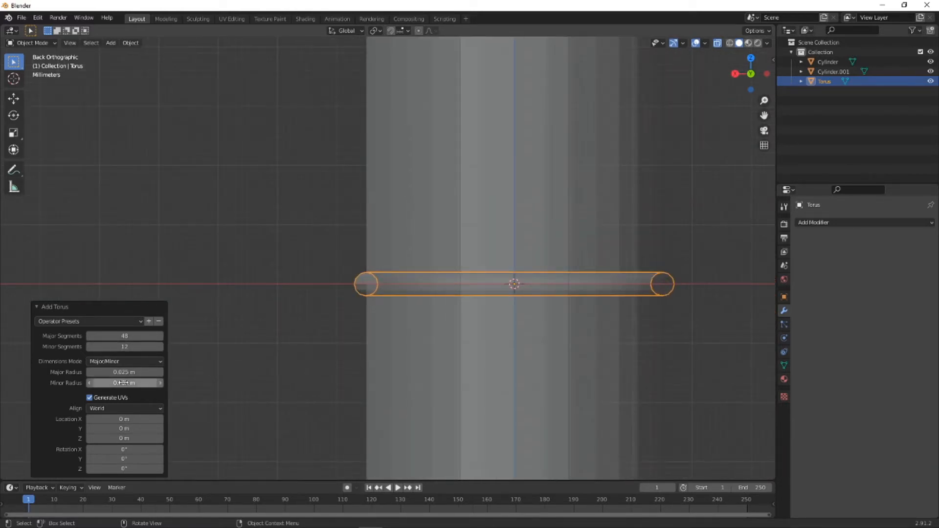
{"action": "left_click", "coordinate": [124, 382]}
{"action": "type", "text": "3mm"}
{"action": "key", "text": "Return"}
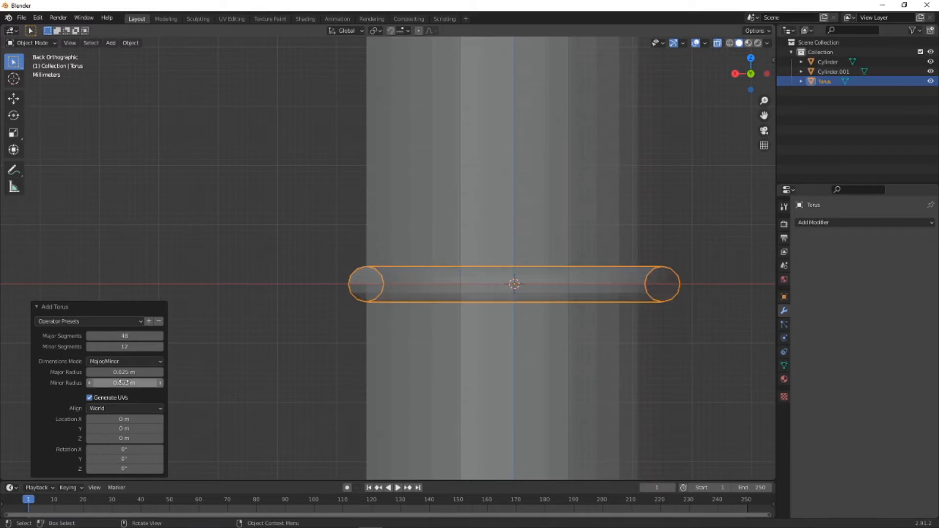
{"action": "scroll", "coordinate": [473, 319], "scroll_direction": "down", "scroll_amount": 4}
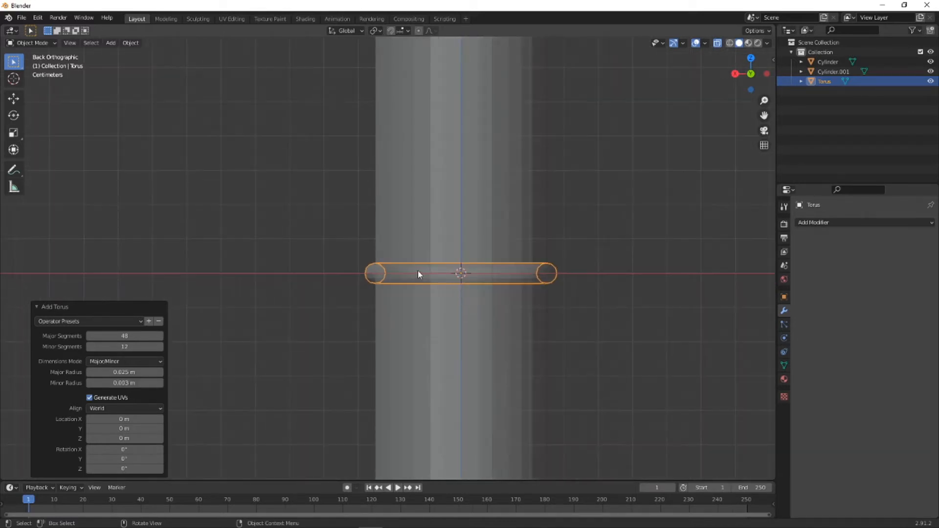
- Set the torus's minor radius to 2.5 mm
{"action": "middle_click_drag", "start_coordinate": [419, 272], "coordinate": [421, 295]}
{"action": "middle_click_drag", "start_coordinate": [350, 294], "coordinate": [357, 330]}
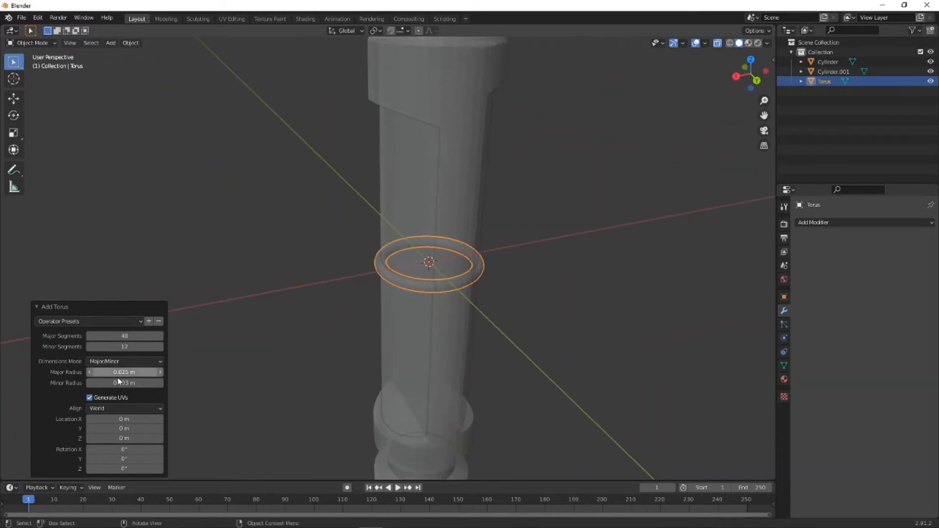
{"action": "double_click", "coordinate": [156, 383]}
{"action": "type", "text": "25"}
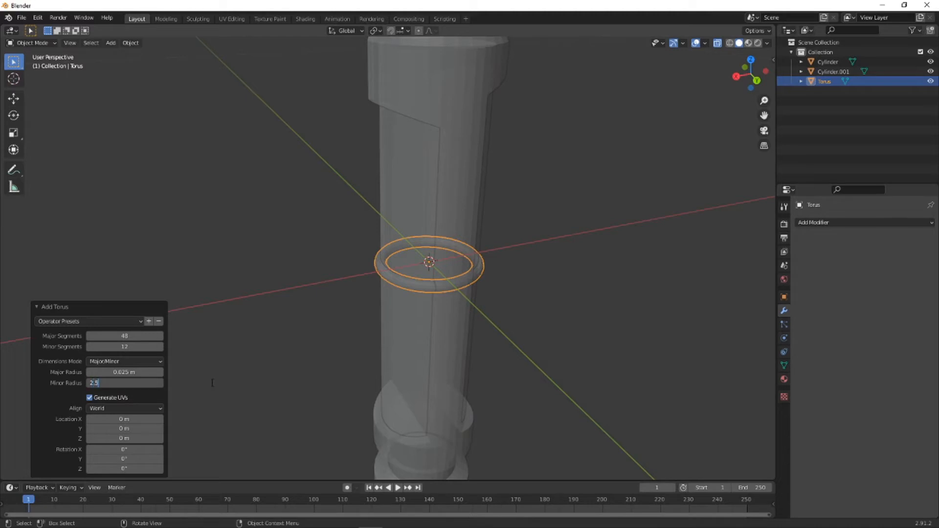
{"action": "key", "text": "Return"}
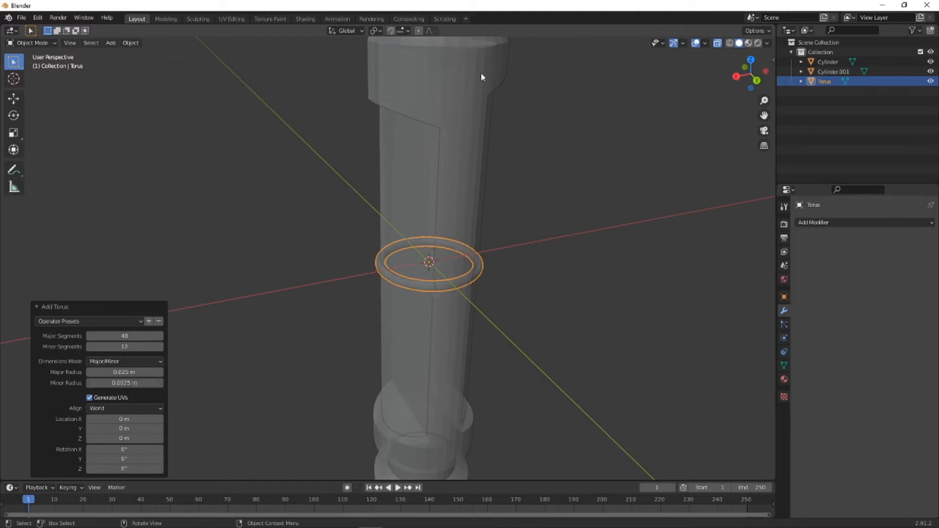
- Move the torus up along the Z axis by about 0.085 m to the upper end of the side cutouts
{"action": "middle_click_drag", "start_coordinate": [480, 72], "coordinate": [493, 159]}
{"action": "left_click", "coordinate": [368, 269]}
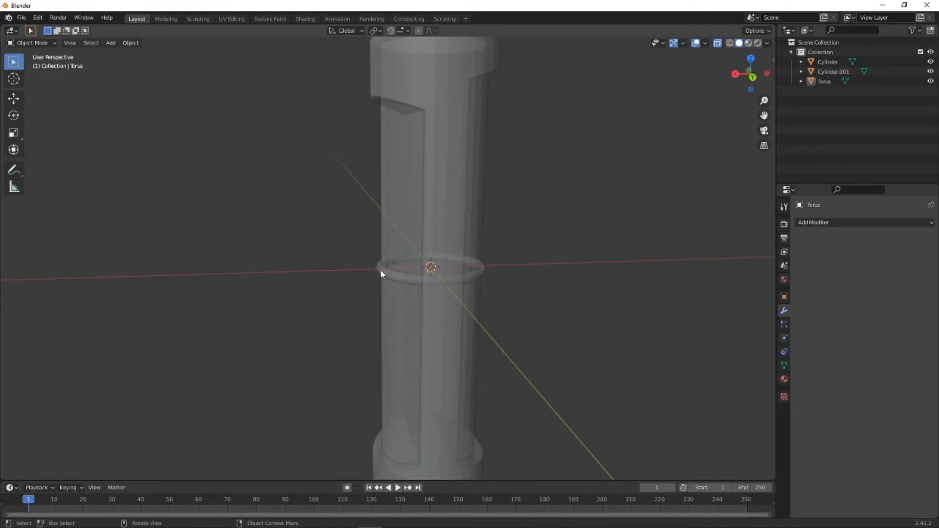
{"action": "left_click", "coordinate": [380, 284]}
{"action": "left_click", "coordinate": [386, 272]}
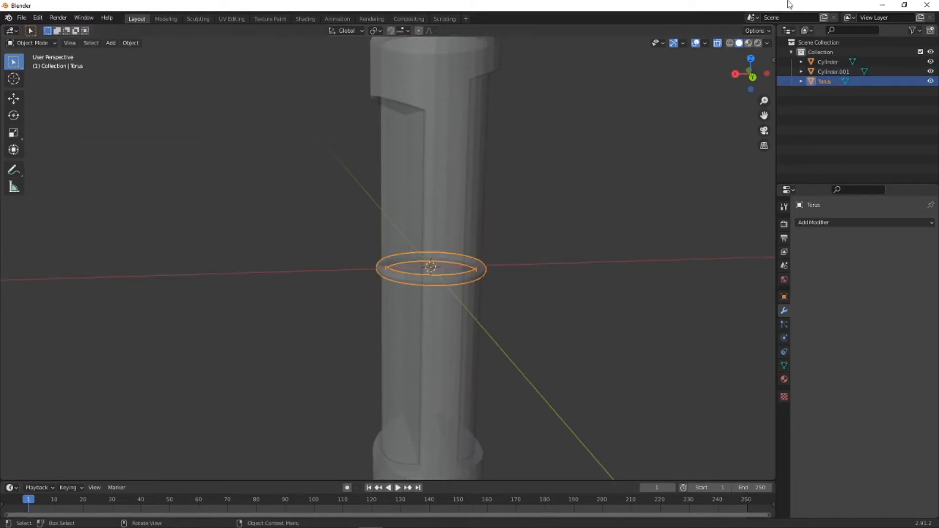
{"action": "left_click", "coordinate": [752, 76]}
{"action": "scroll", "coordinate": [315, 292], "scroll_direction": "down", "scroll_amount": 1}
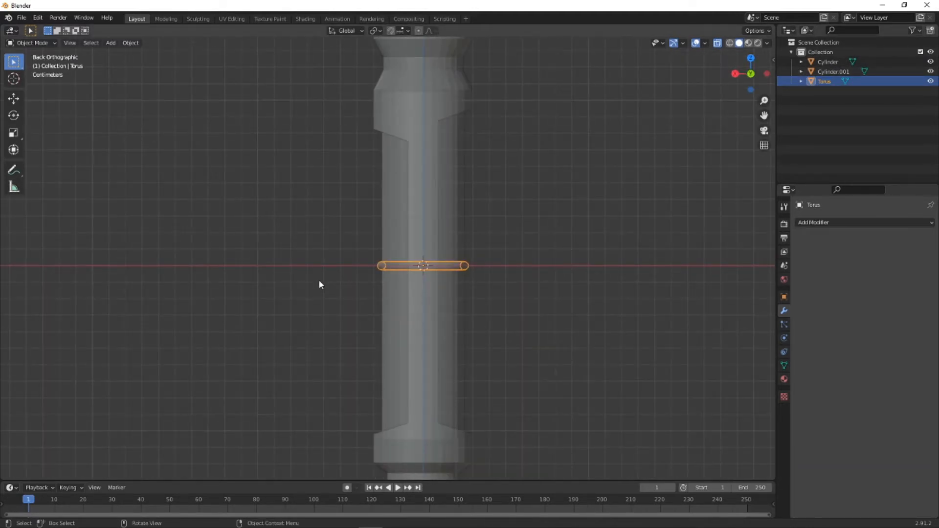
{"action": "key", "text": "g"}
{"action": "key", "text": "z"}
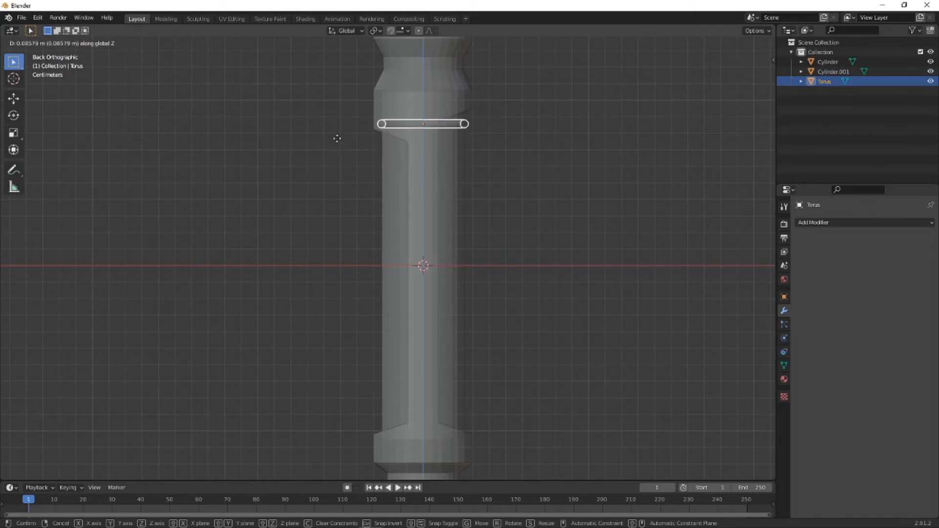
{"action": "left_click", "coordinate": [337, 140]}
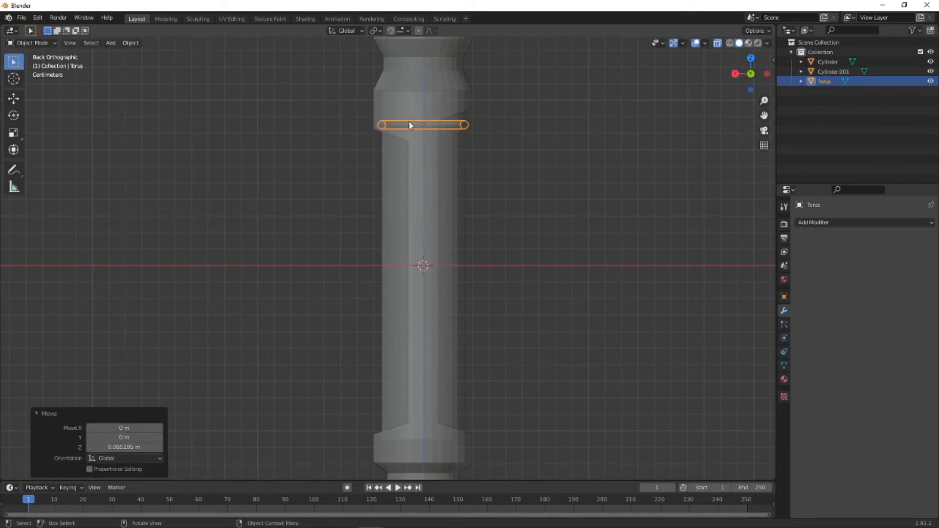
- Turn off X-ray display and check the torus's position against the upper edge of the cutouts
{"action": "middle_click_drag", "start_coordinate": [342, 137], "coordinate": [384, 201]}
{"action": "scroll", "coordinate": [373, 142], "scroll_direction": "down", "scroll_amount": 5}
{"action": "scroll", "coordinate": [384, 151], "scroll_direction": "up", "scroll_amount": 7}
{"action": "scroll", "coordinate": [385, 201], "scroll_direction": "up", "scroll_amount": 2}
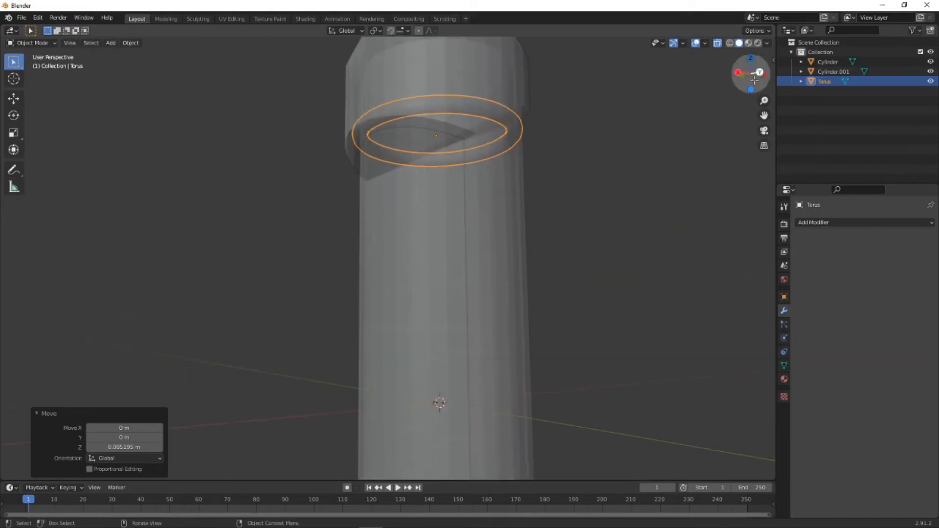
{"action": "left_click", "coordinate": [714, 43]}
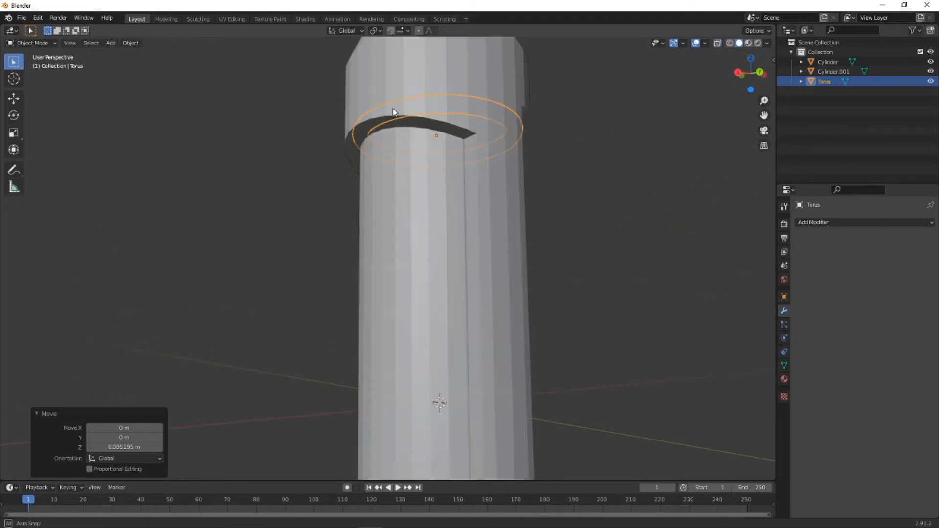
{"action": "middle_click_drag", "start_coordinate": [392, 108], "coordinate": [378, 135]}
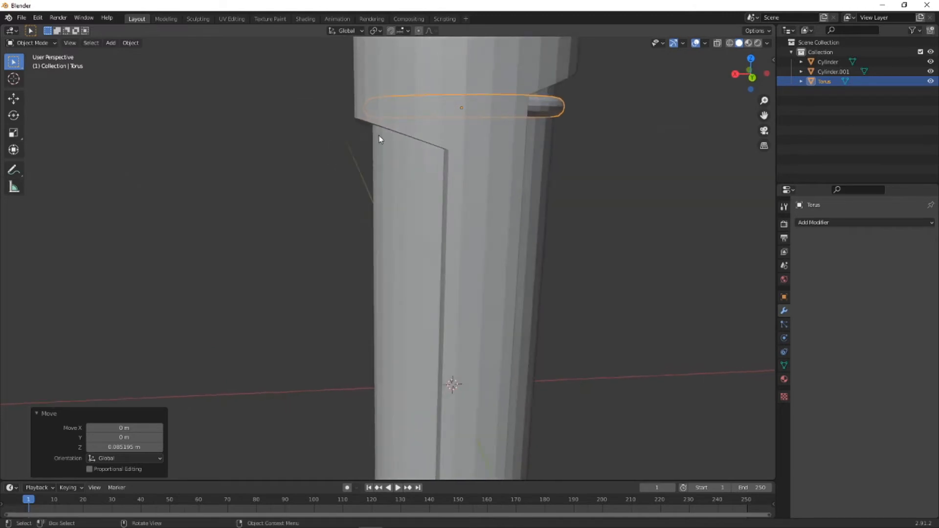
- Add an Array modifier to the torus and set its relative offset X factor to 0
{"action": "left_click", "coordinate": [826, 222]}
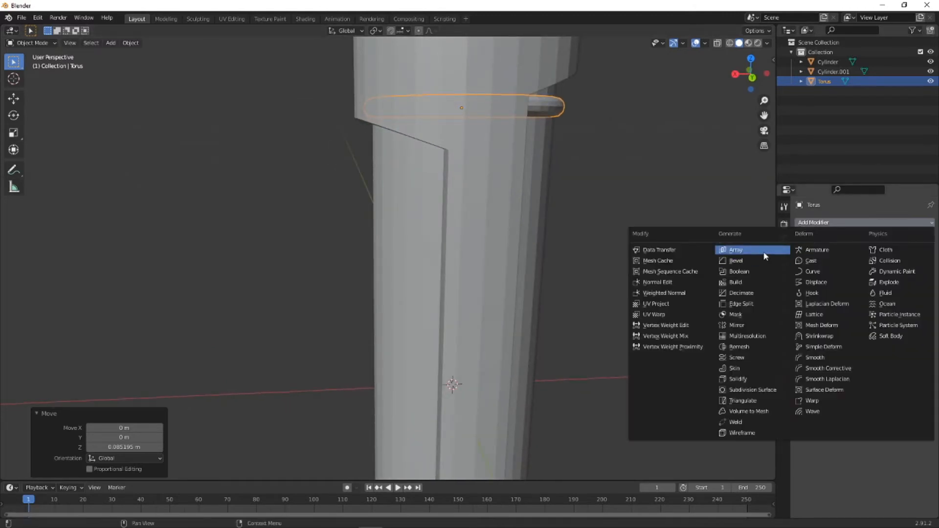
{"action": "left_click", "coordinate": [765, 256]}
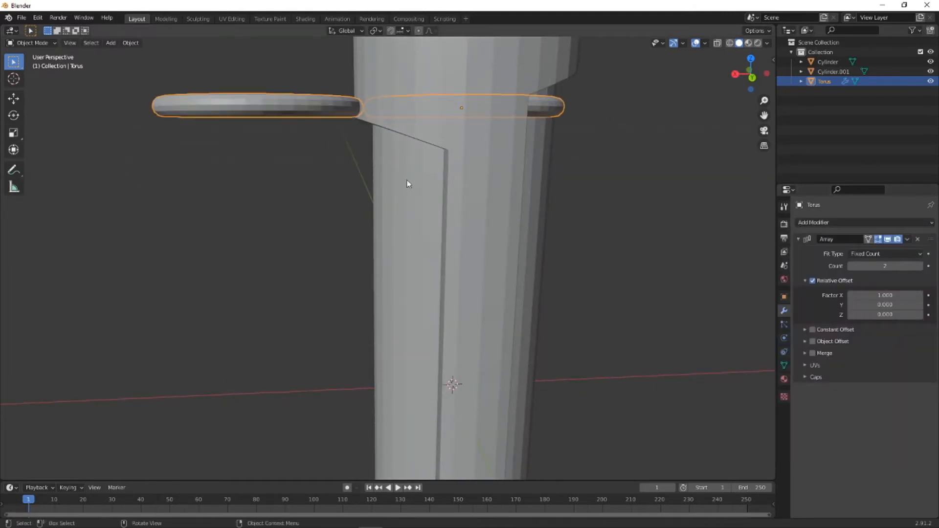
{"action": "left_click", "coordinate": [880, 296]}
{"action": "type", "text": "0"}
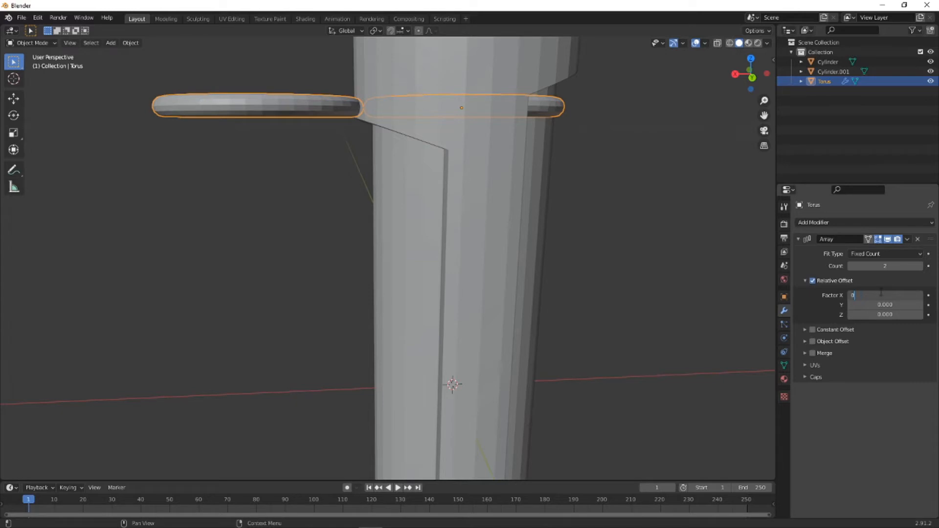
{"action": "key", "text": "Return"}
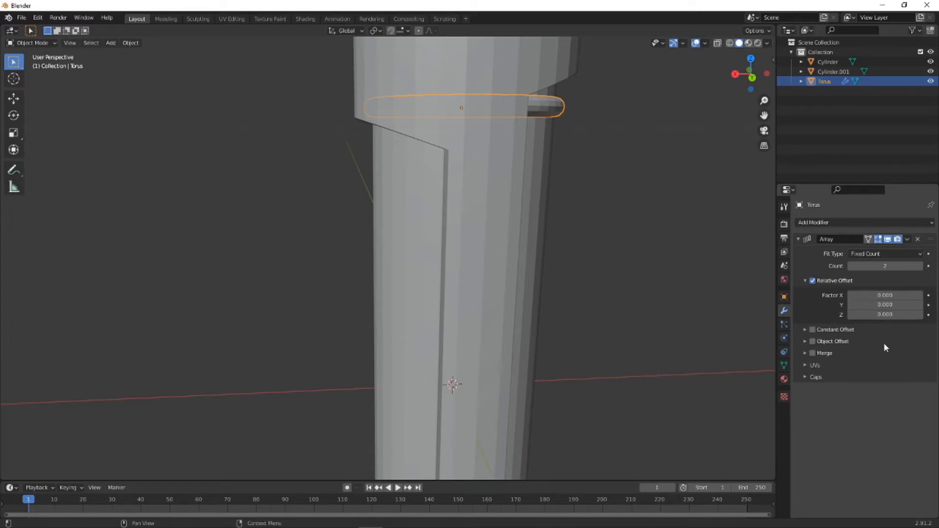
- Try relative offset Z factors of -1 and -3 for the torus array
{"action": "left_click", "coordinate": [875, 314]}
{"action": "type", "text": "-1"}
{"action": "key", "text": "Return"}
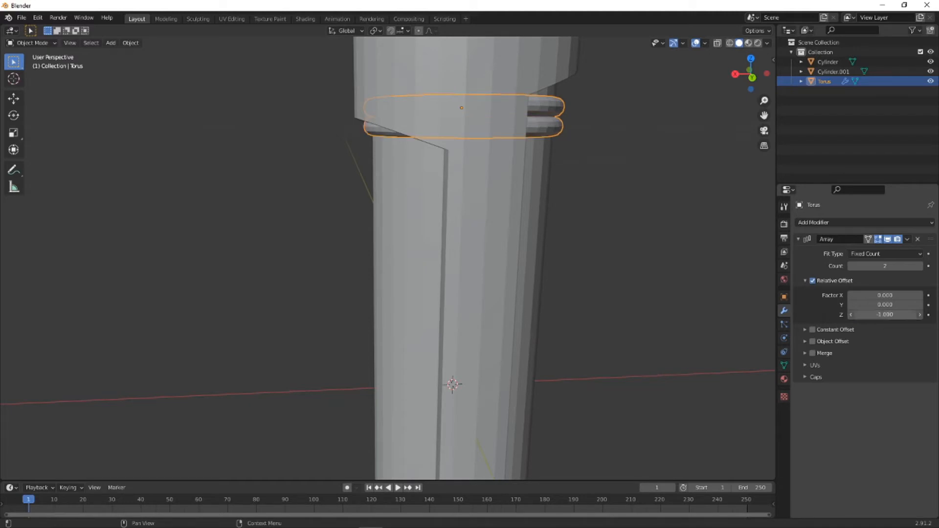
{"action": "left_click_drag", "start_coordinate": [885, 314], "coordinate": [782, 315]}
- Try an array count of 13 and check how far the rings extend along the handle
{"action": "scroll", "coordinate": [517, 217], "scroll_direction": "down", "scroll_amount": 4}
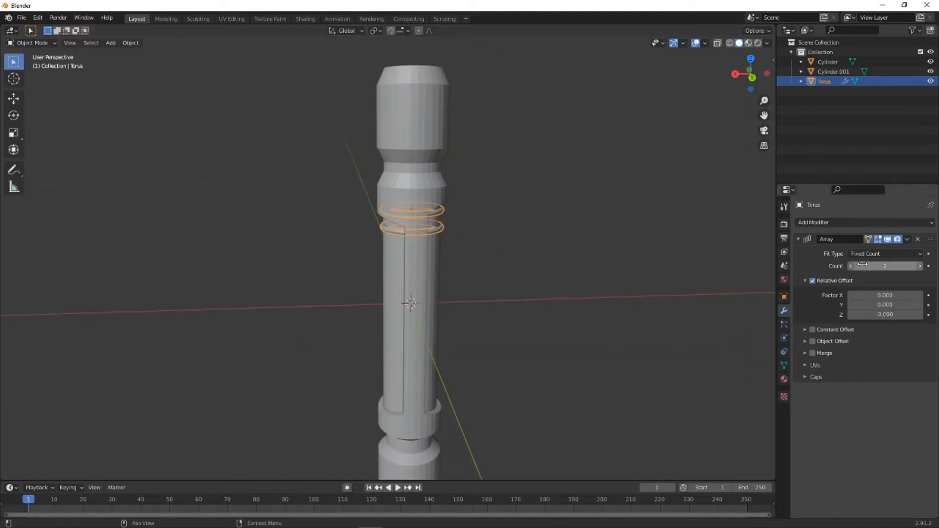
{"action": "left_click_drag", "start_coordinate": [865, 265], "coordinate": [930, 266]}
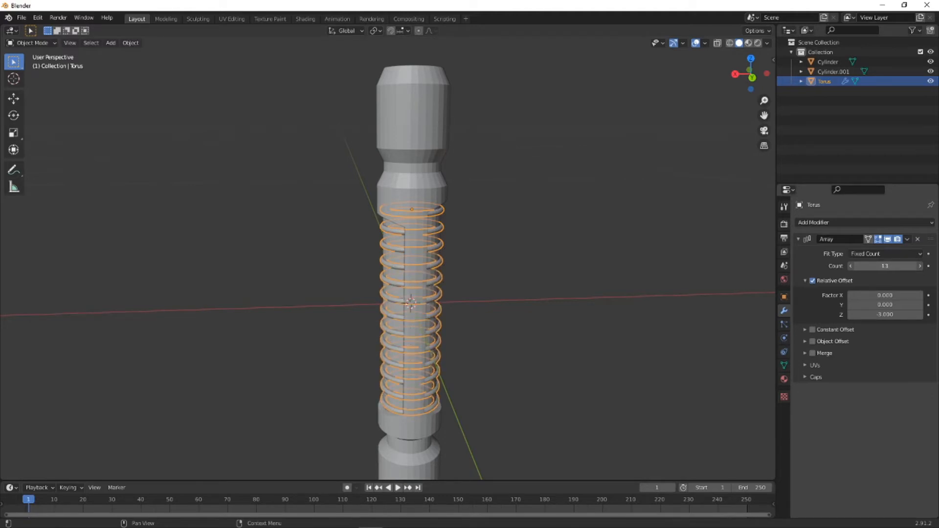
{"action": "middle_click_drag", "start_coordinate": [594, 290], "coordinate": [560, 255]}
{"action": "scroll", "coordinate": [452, 383], "scroll_direction": "down", "scroll_amount": 2}
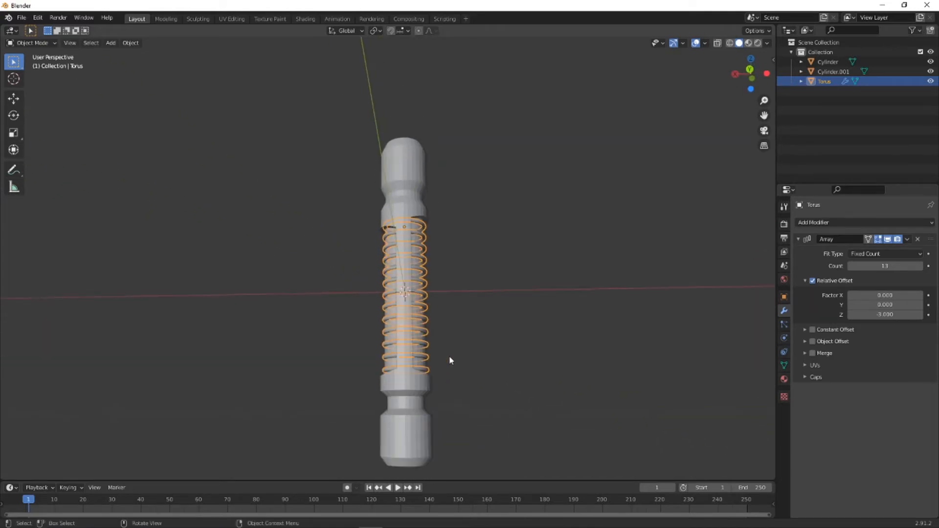
{"action": "scroll", "coordinate": [449, 358], "scroll_direction": "up", "scroll_amount": 2}
- Set the torus array's relative offset Z factor to -3.8 in the back view
{"action": "left_click", "coordinate": [748, 71]}
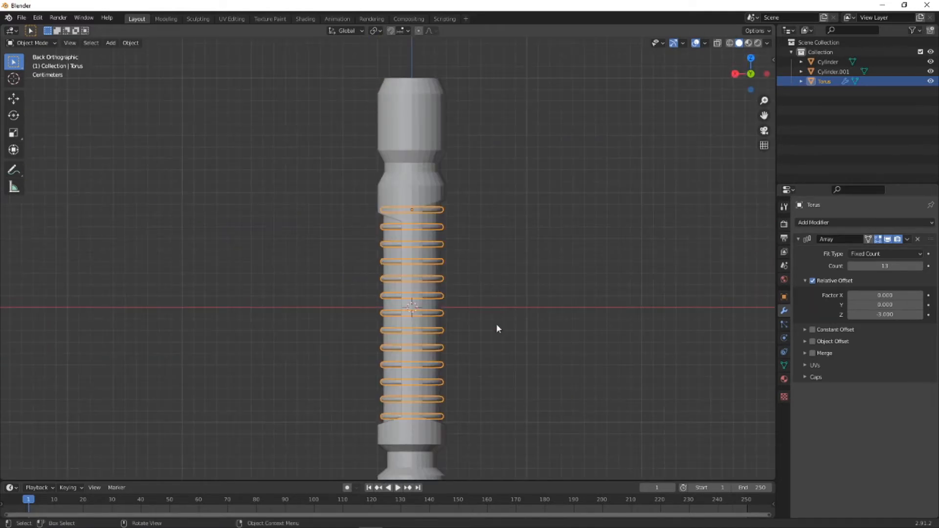
{"action": "scroll", "coordinate": [496, 324], "scroll_direction": "up", "scroll_amount": 1}
{"action": "middle_click_drag", "start_coordinate": [545, 262], "coordinate": [534, 227], "text": "shift"}
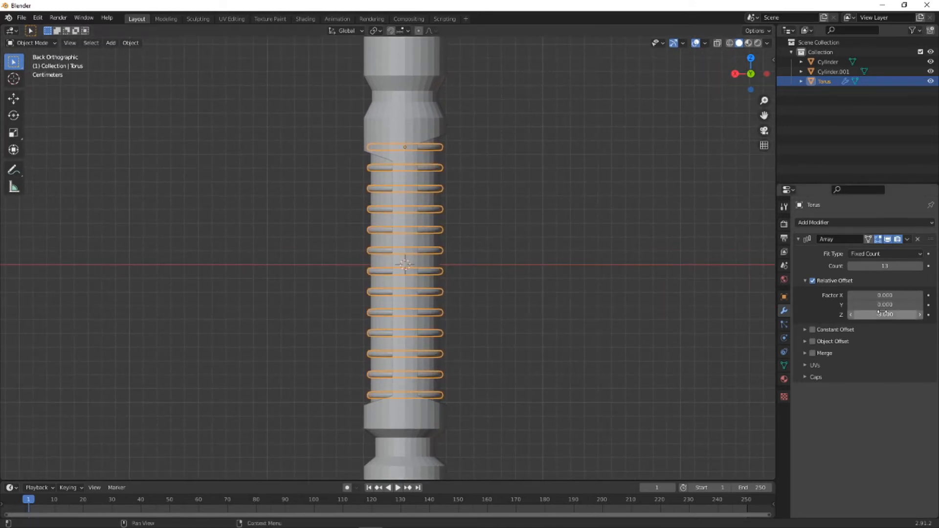
{"action": "mouse_move", "coordinate": [883, 315]}
{"action": "left_mouse_down"}
{"action": "mouse_move", "coordinate": [893, 315]}
{"action": "mouse_move", "coordinate": [880, 314]}
{"action": "left_mouse_up"}
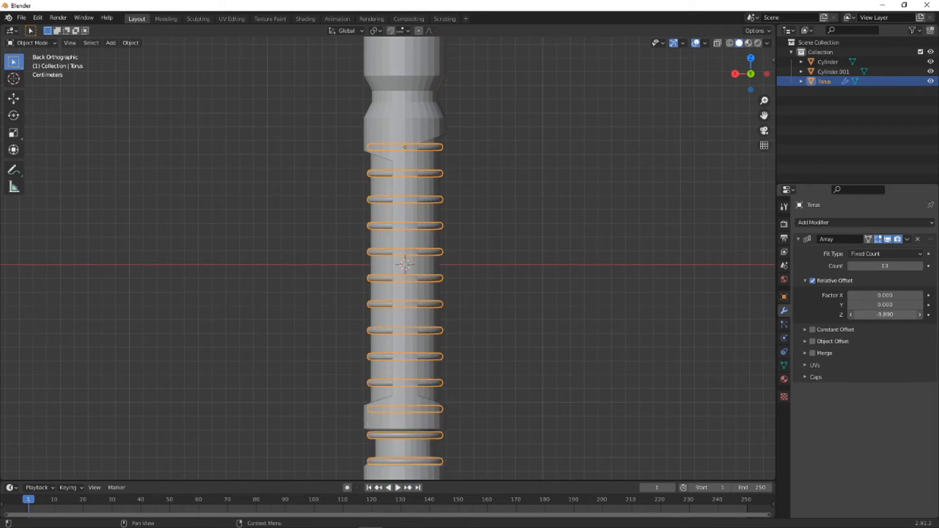
- Set the torus array's count to 10
{"action": "left_click", "coordinate": [880, 266]}
{"action": "scroll", "coordinate": [521, 372], "scroll_direction": "down", "scroll_amount": 1}
{"action": "scroll", "coordinate": [495, 370], "scroll_direction": "down", "scroll_amount": 2}
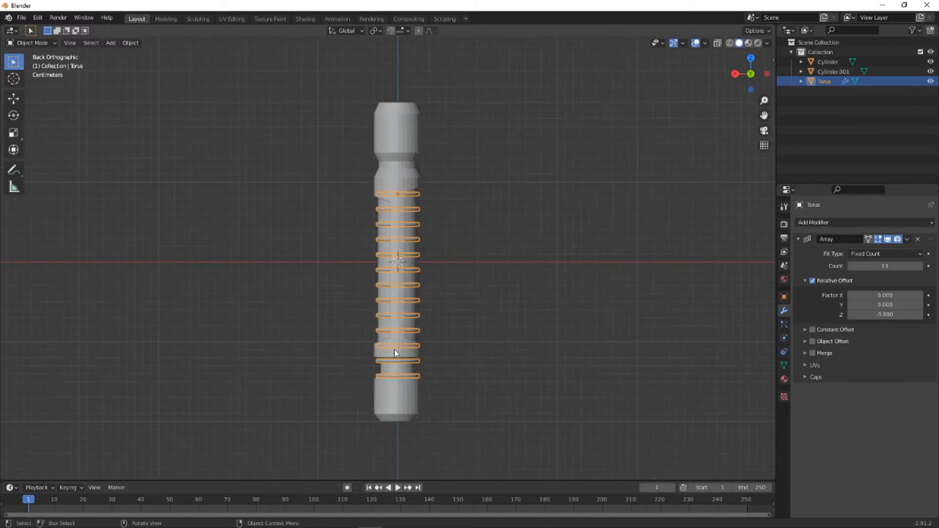
{"action": "left_click", "coordinate": [890, 265]}
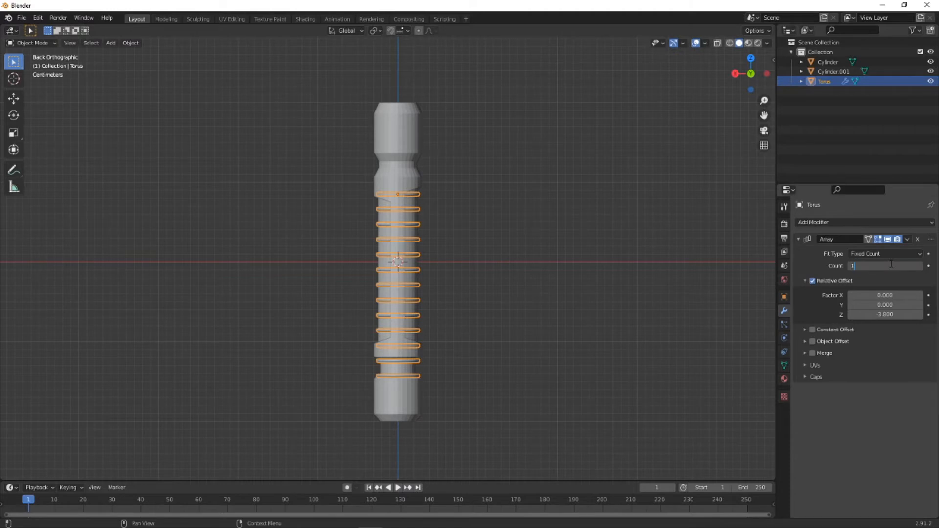
{"action": "type", "text": "0"}
{"action": "key", "text": "Return"}
- Inspect the ring array from several angles, checking its fit against the inner cylinder and the cutout edges
{"action": "middle_click_drag", "start_coordinate": [355, 245], "coordinate": [442, 226]}
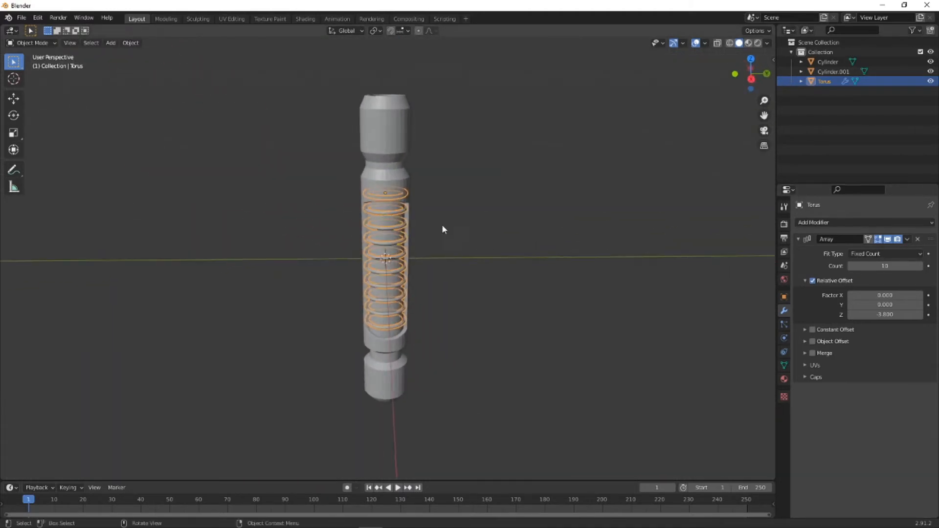
{"action": "scroll", "coordinate": [417, 212], "scroll_direction": "up", "scroll_amount": 3}
{"action": "scroll", "coordinate": [445, 170], "scroll_direction": "up", "scroll_amount": 3}
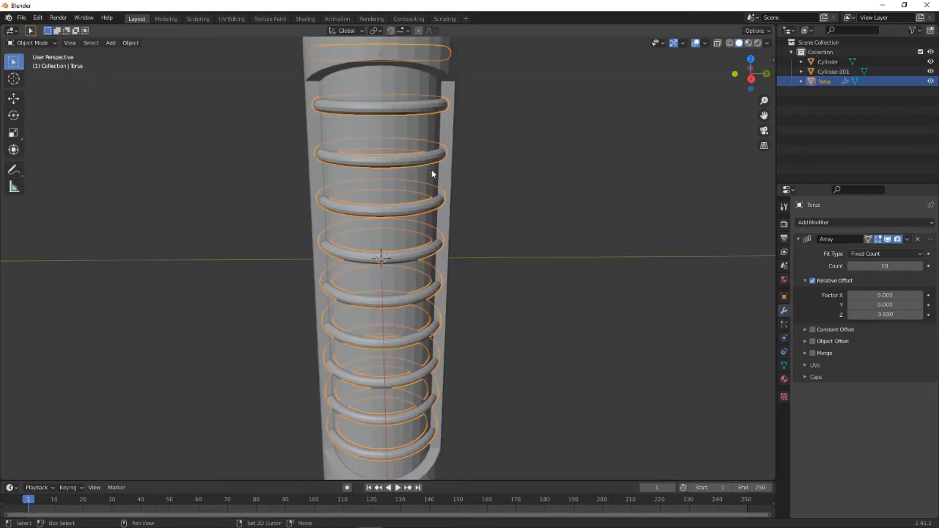
{"action": "middle_click_drag", "start_coordinate": [432, 174], "coordinate": [421, 257], "text": "shift"}
{"action": "scroll", "coordinate": [444, 188], "scroll_direction": "up", "scroll_amount": 1}
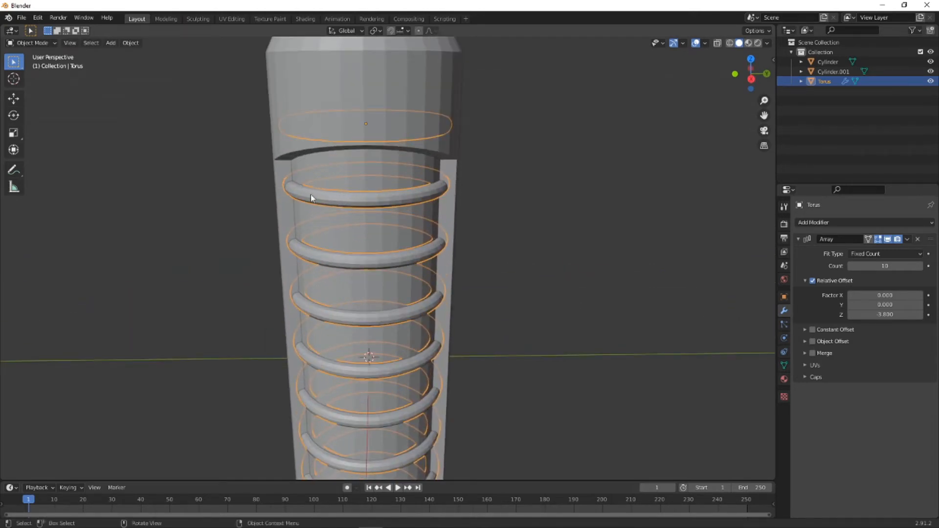
{"action": "left_click", "coordinate": [407, 206]}
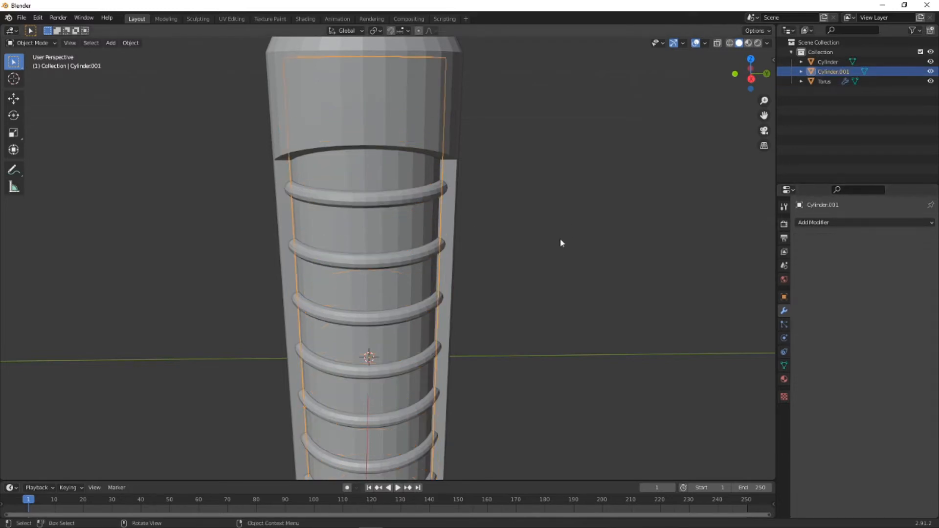
{"action": "left_click", "coordinate": [431, 191]}
{"action": "middle_click_drag", "start_coordinate": [513, 245], "coordinate": [419, 300]}
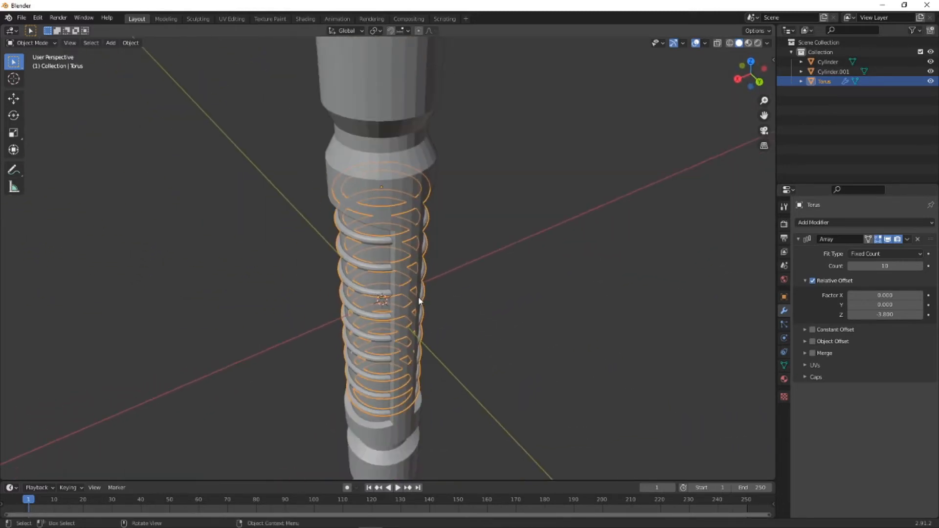
{"action": "left_click", "coordinate": [433, 230]}
{"action": "middle_click_drag", "start_coordinate": [363, 230], "coordinate": [409, 204]}
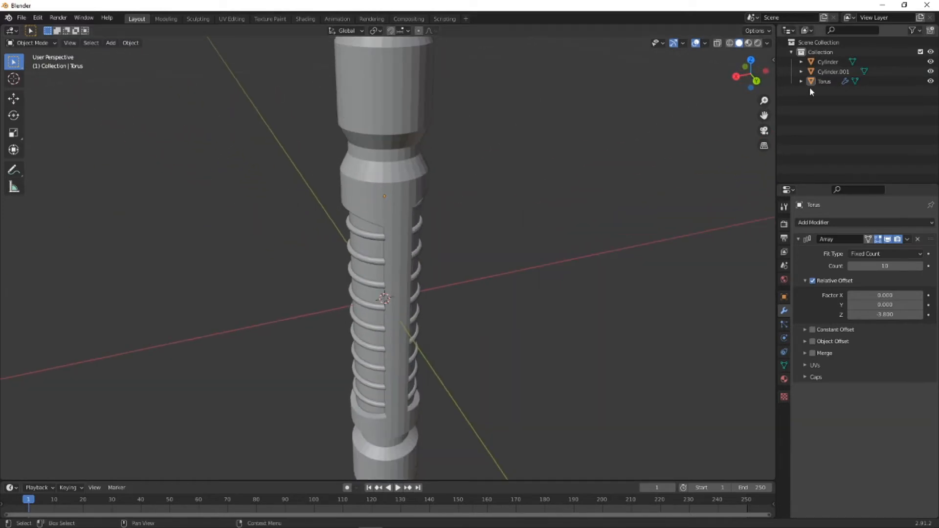
{"action": "left_click", "coordinate": [757, 80]}
{"action": "scroll", "coordinate": [474, 224], "scroll_direction": "down", "scroll_amount": 3}
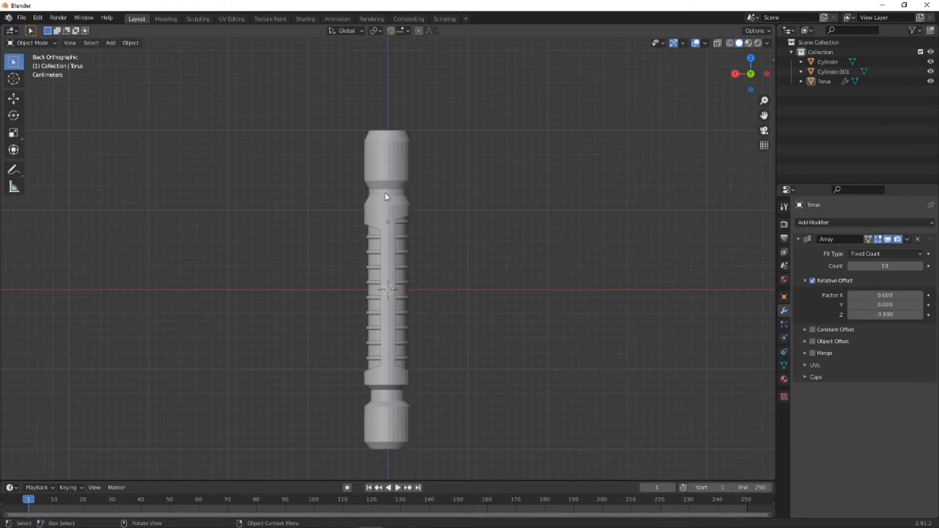
{"action": "scroll", "coordinate": [393, 195], "scroll_direction": "up", "scroll_amount": 4}
{"action": "middle_click_drag", "start_coordinate": [423, 200], "coordinate": [469, 215], "text": "shift"}
{"action": "scroll", "coordinate": [469, 209], "scroll_direction": "down", "scroll_amount": 5}
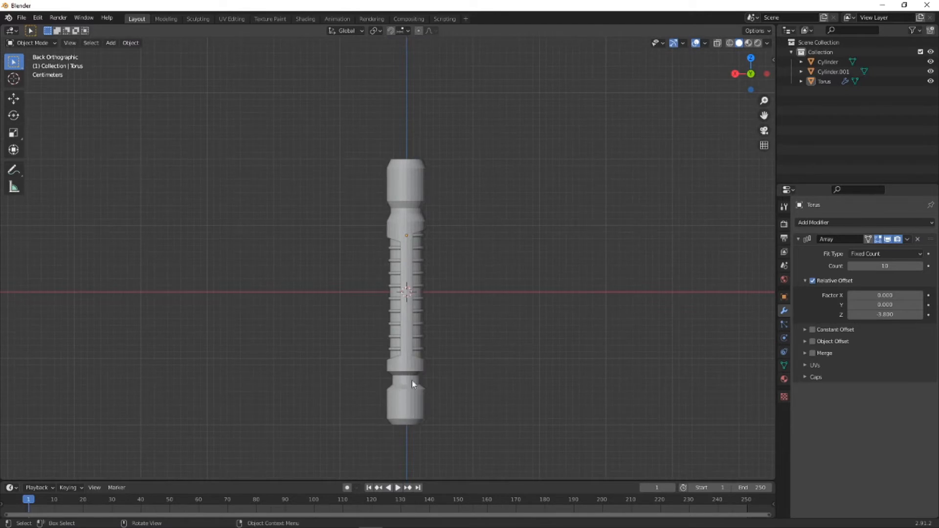
{"action": "scroll", "coordinate": [413, 201], "scroll_direction": "up", "scroll_amount": 5}
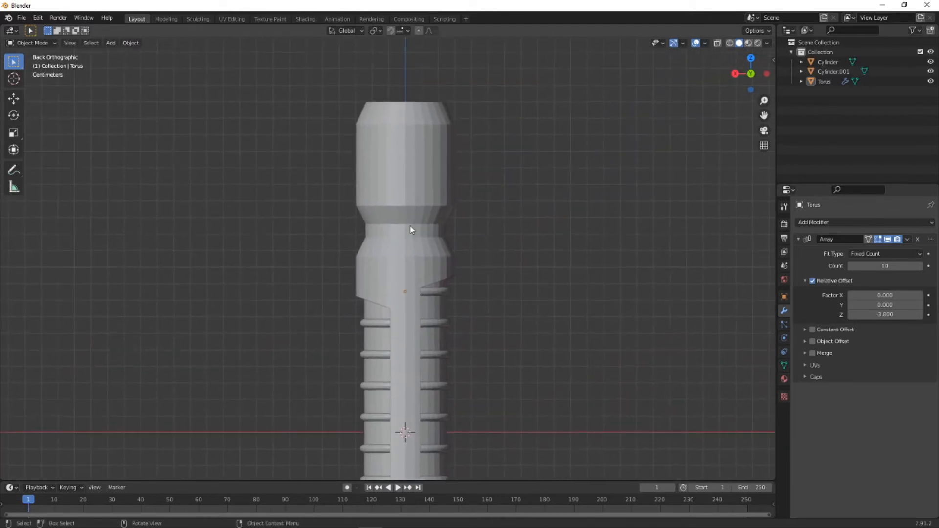
{"action": "scroll", "coordinate": [410, 229], "scroll_direction": "up", "scroll_amount": 5}
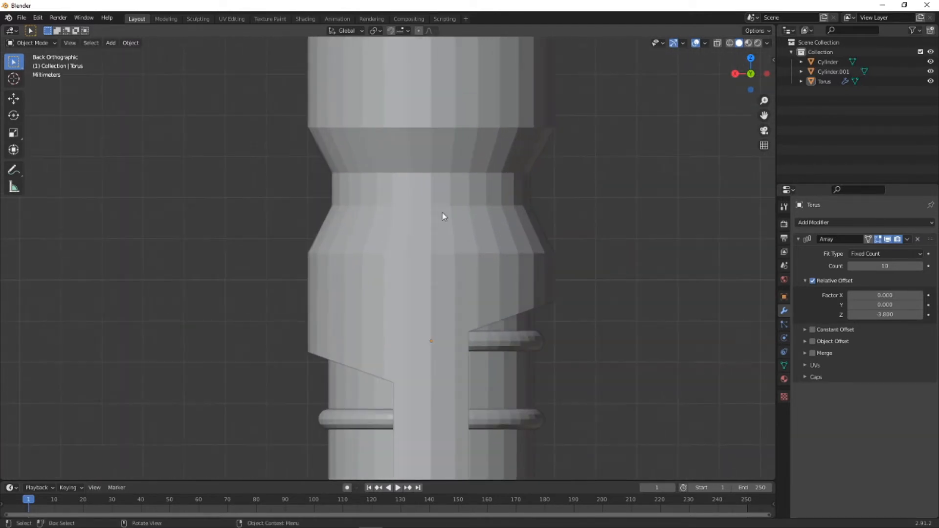
{"action": "left_click", "coordinate": [49, 43]}
{"action": "left_click", "coordinate": [30, 62]}
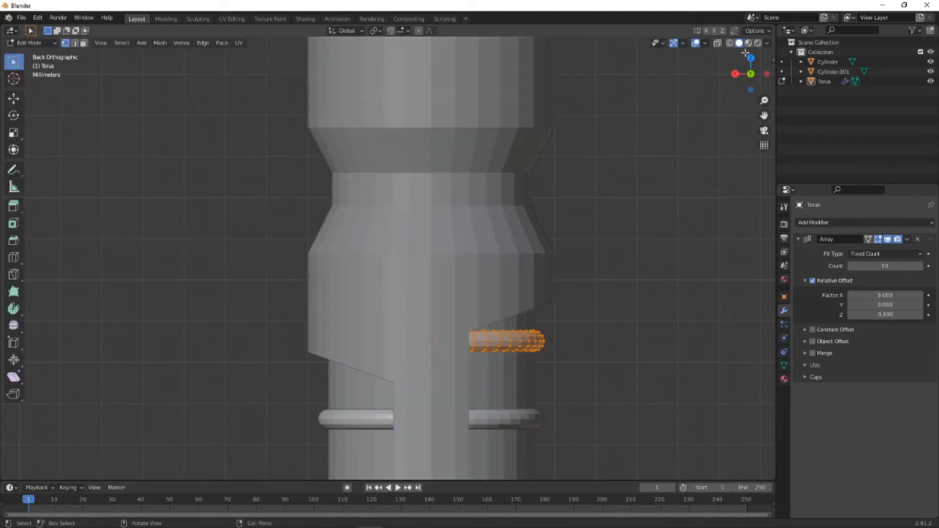
{"action": "left_click", "coordinate": [32, 43]}
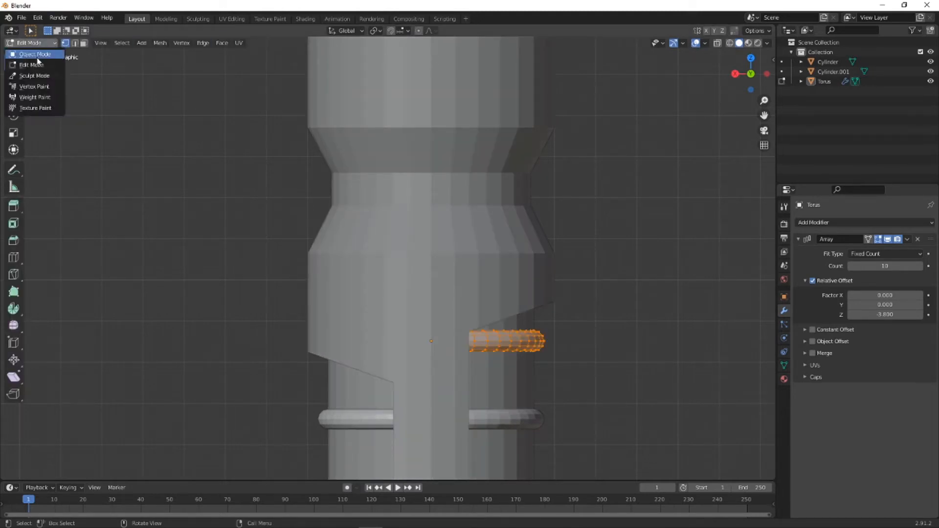
{"action": "left_click", "coordinate": [45, 62]}
{"action": "left_click", "coordinate": [505, 345]}
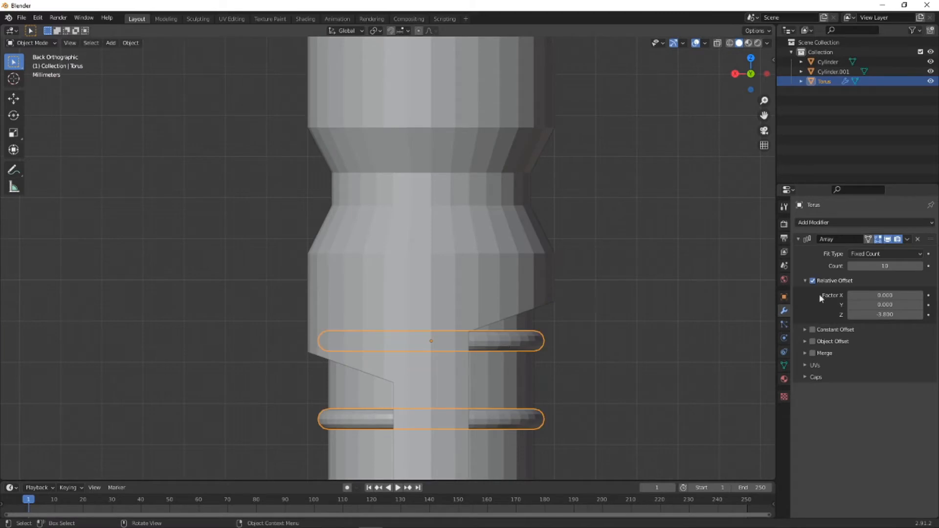
{"action": "scroll", "coordinate": [535, 325], "scroll_direction": "down", "scroll_amount": 7}
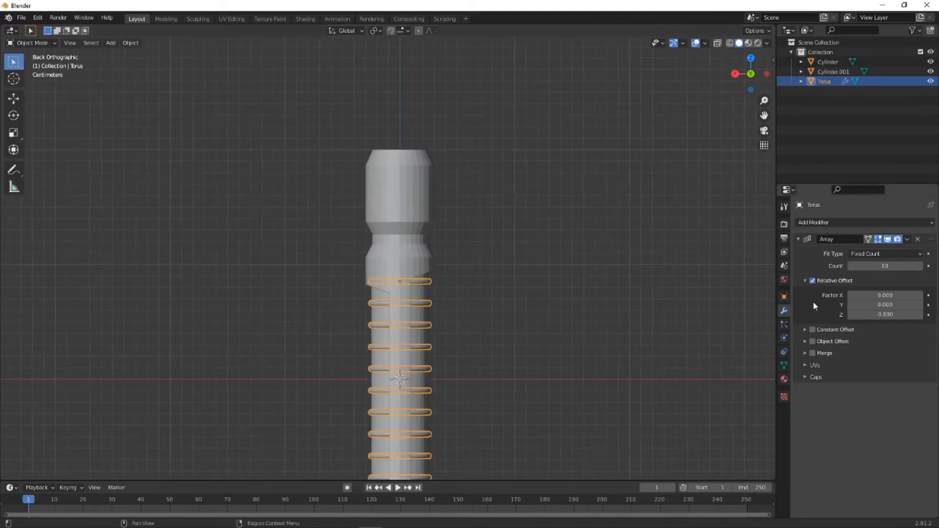
{"action": "left_click", "coordinate": [400, 248]}
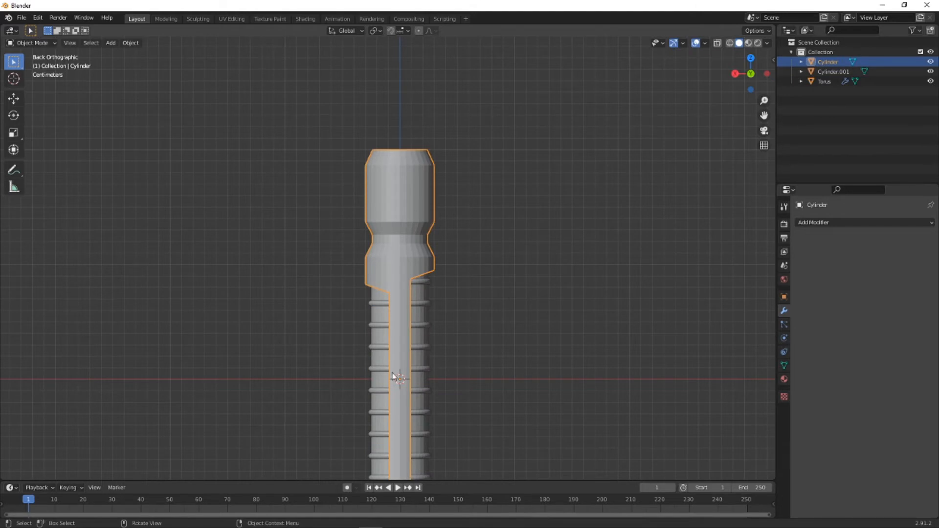
{"action": "left_click_drag", "start_coordinate": [422, 323], "coordinate": [429, 326]}
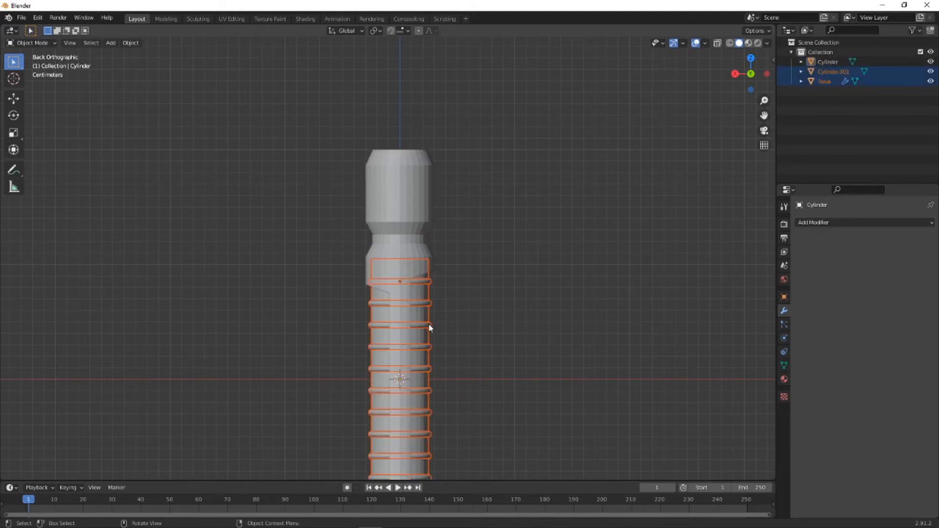
{"action": "left_click", "coordinate": [430, 326]}
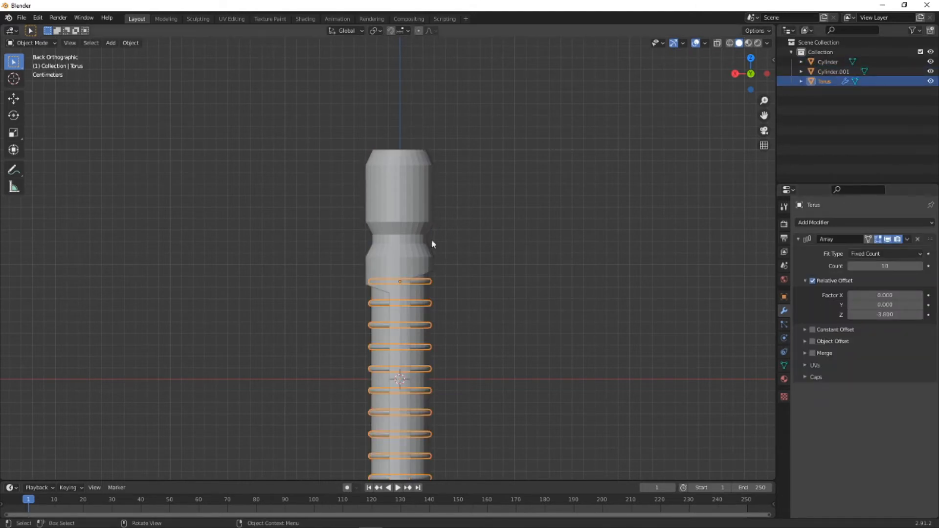
{"action": "scroll", "coordinate": [432, 244], "scroll_direction": "up", "scroll_amount": 5}
{"action": "scroll", "coordinate": [380, 224], "scroll_direction": "down", "scroll_amount": 4}
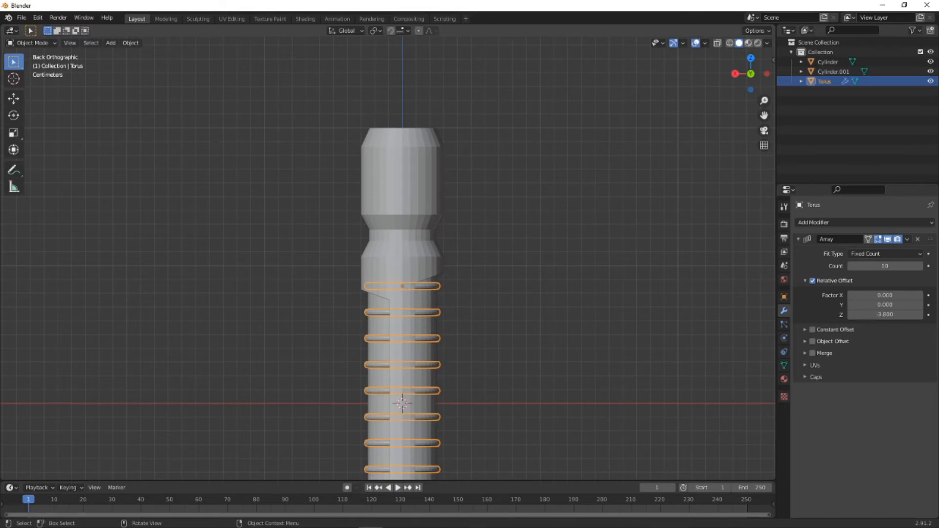
{"action": "left_click", "coordinate": [33, 43]}
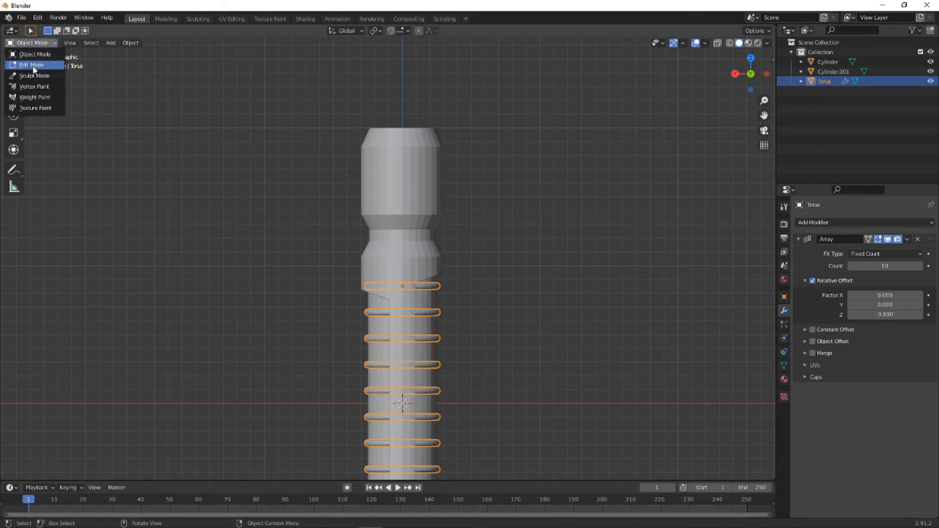
- In the outer cylinder's Edit Mode with X-ray on, scale the upper neck groove's face ring to about 0.827
{"action": "left_click", "coordinate": [420, 180]}
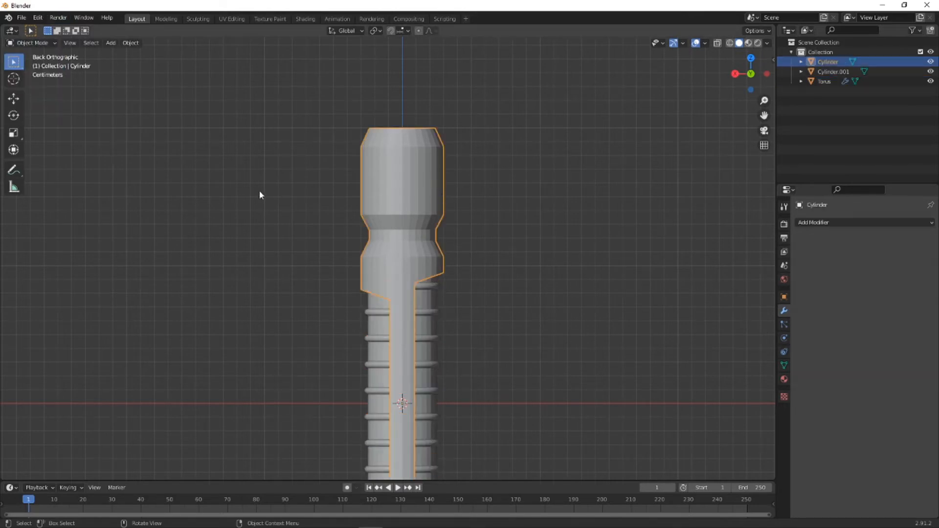
{"action": "left_click", "coordinate": [33, 43]}
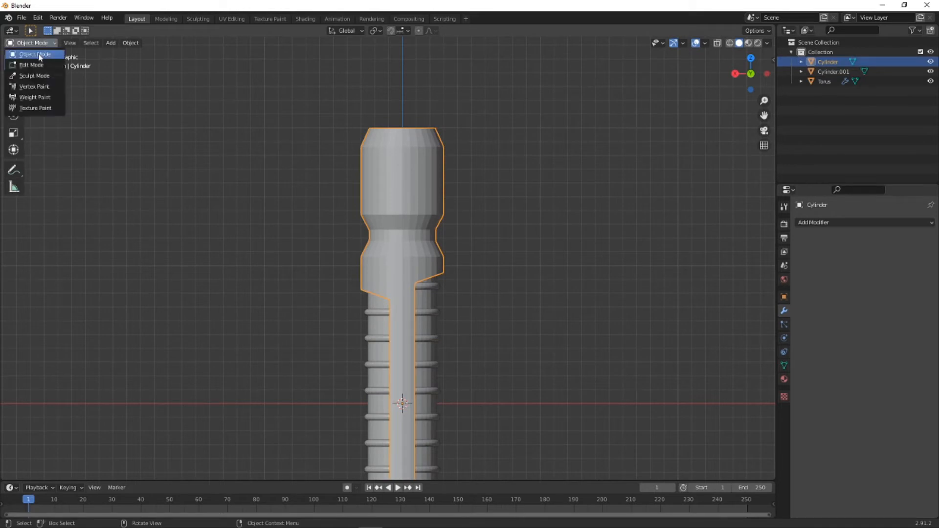
{"action": "left_click", "coordinate": [32, 65]}
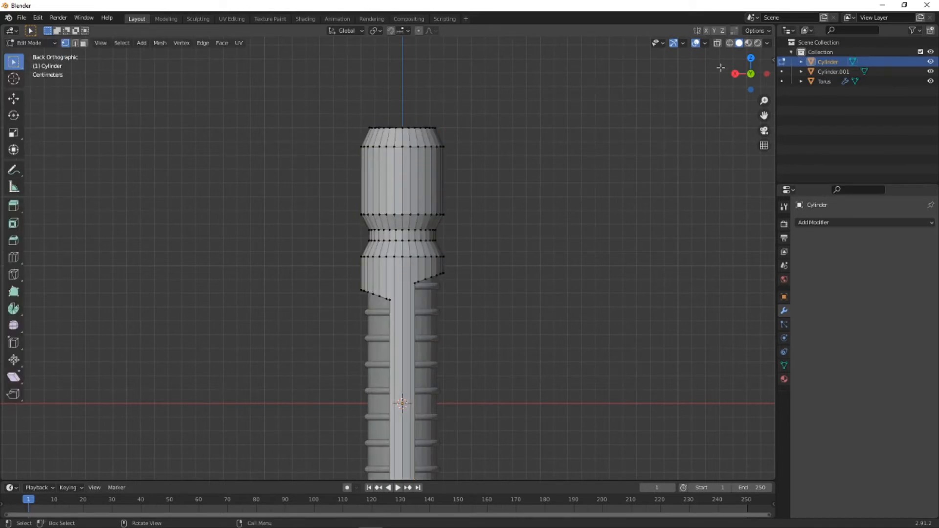
{"action": "left_click", "coordinate": [717, 43]}
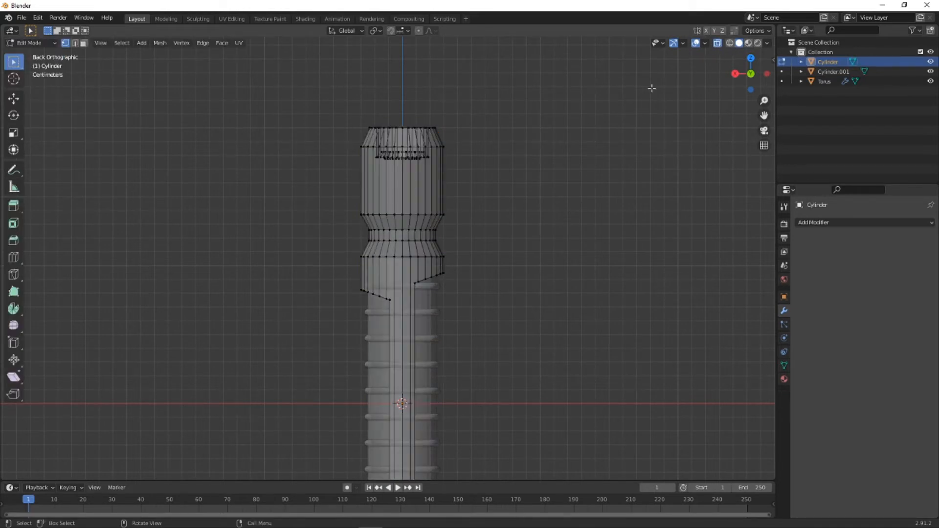
{"action": "left_click", "coordinate": [83, 43]}
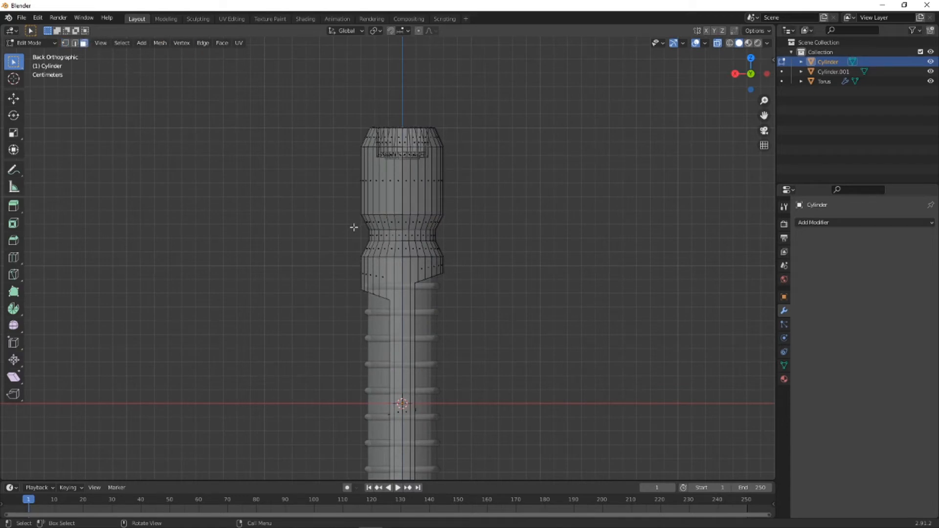
{"action": "left_click_drag", "start_coordinate": [355, 228], "coordinate": [462, 244]}
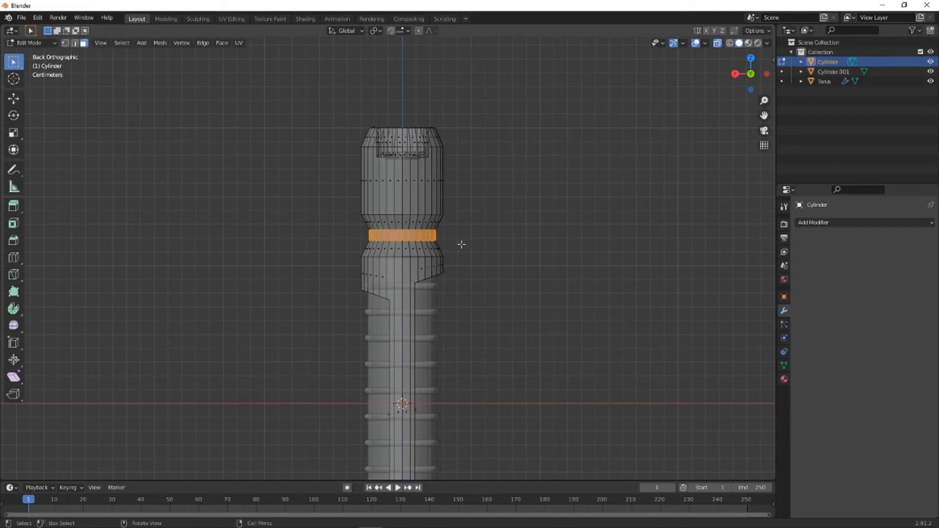
{"action": "key", "text": "s"}
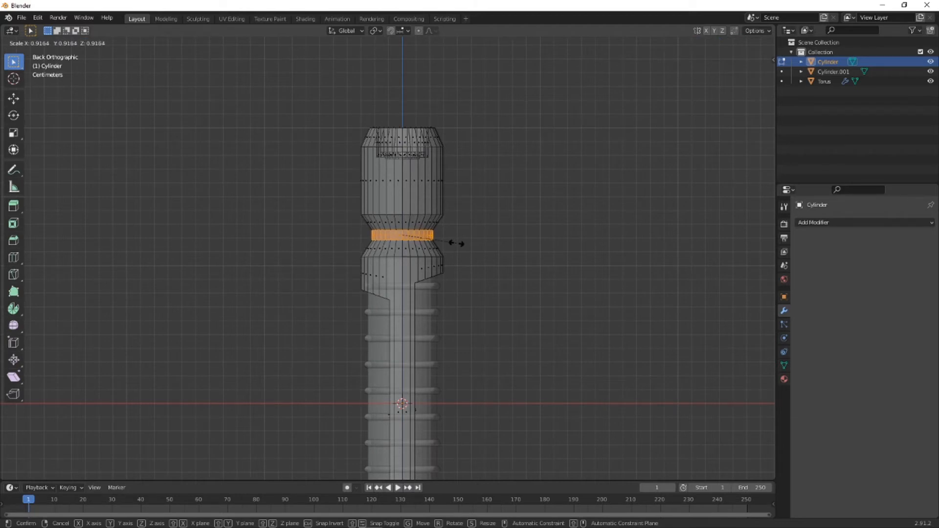
{"action": "left_click", "coordinate": [451, 243]}
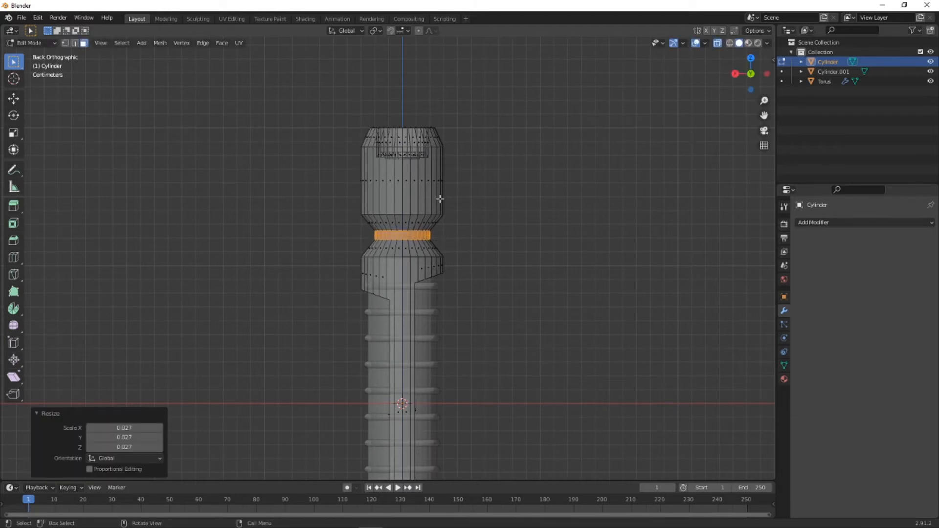
- Stretch the upper neck's selected face ring along the Z axis by a factor of about 2.8
{"action": "key", "text": "s"}
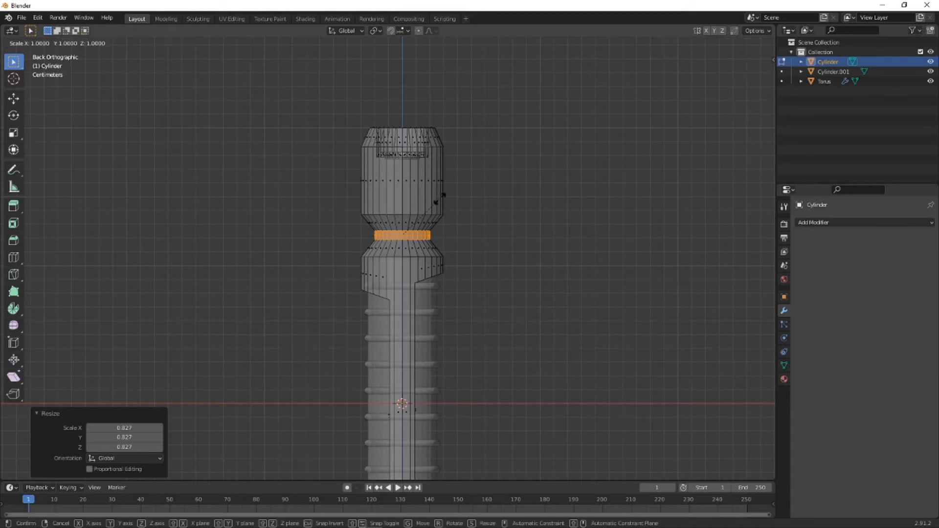
{"action": "key", "text": "z"}
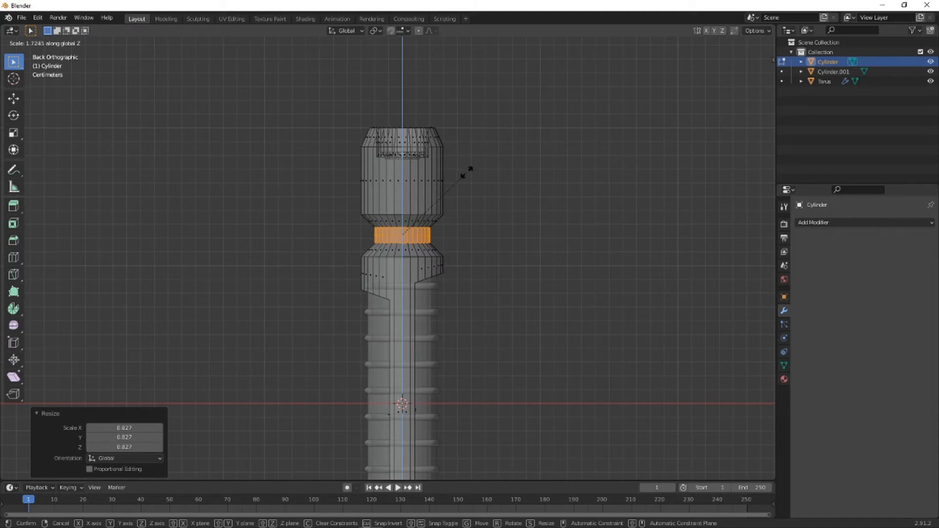
{"action": "left_click", "coordinate": [532, 166]}
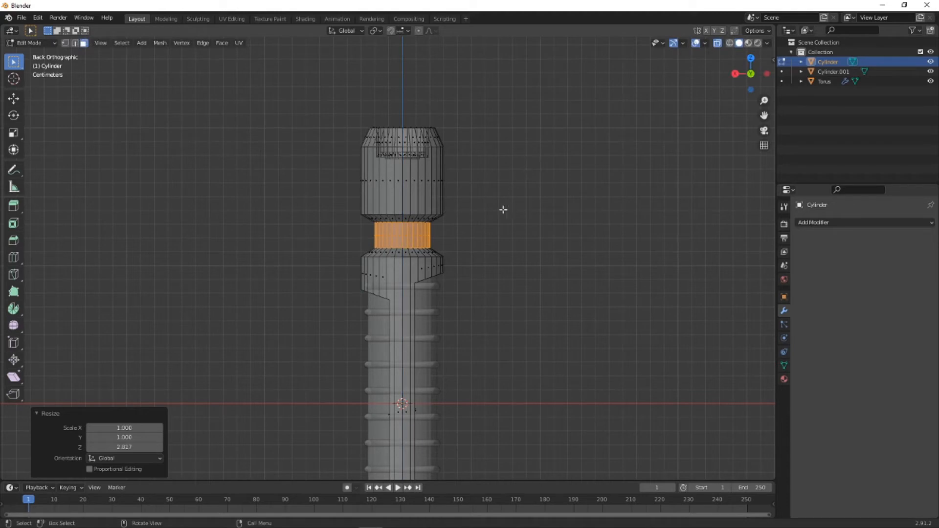
- Add three horizontal loop cuts around the upper neck in the front view, dividing it into four even face rings
{"action": "middle_click_drag", "start_coordinate": [503, 209], "coordinate": [408, 241]}
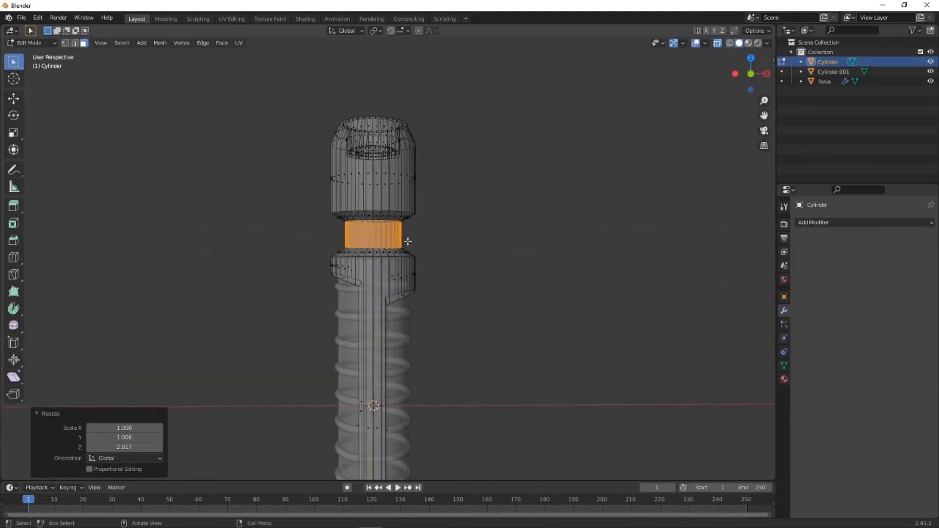
{"action": "left_click", "coordinate": [750, 74]}
{"action": "scroll", "coordinate": [384, 226], "scroll_direction": "up", "scroll_amount": 3}
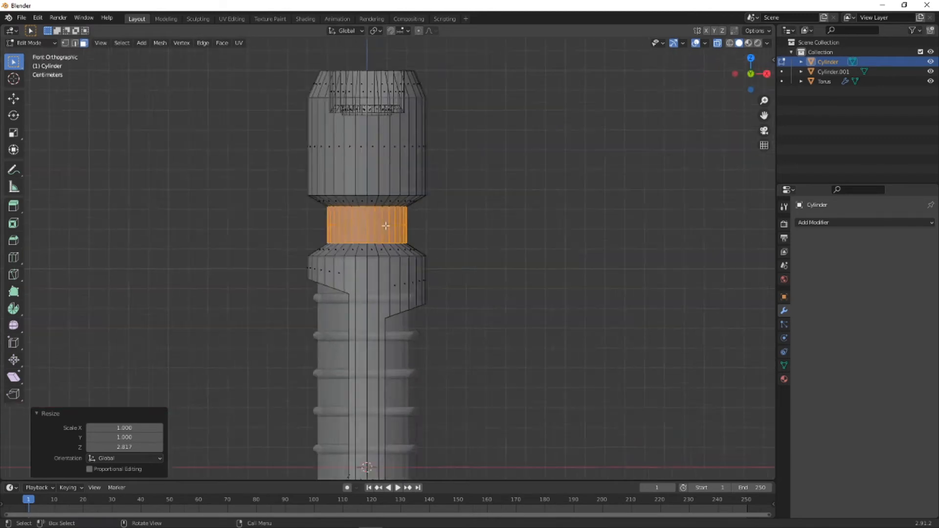
{"action": "left_click", "coordinate": [14, 257]}
{"action": "left_click", "coordinate": [369, 215]}
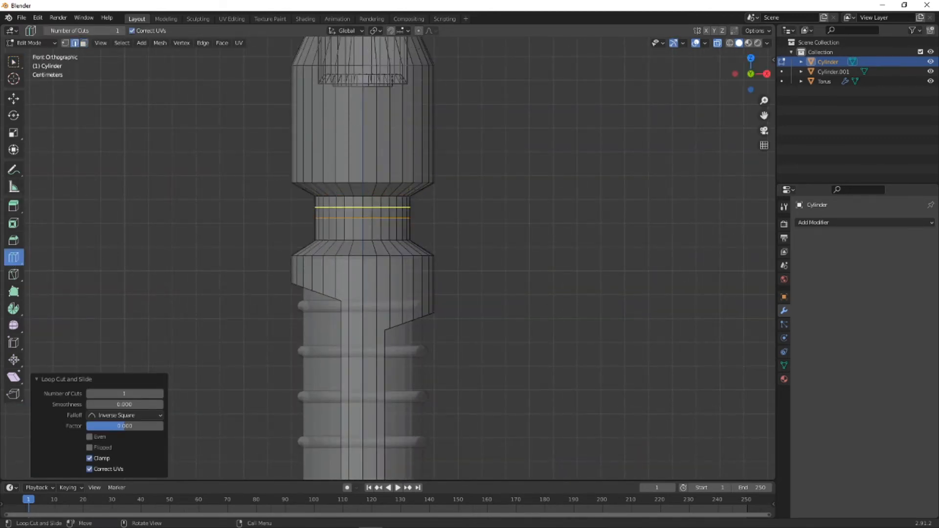
{"action": "left_click", "coordinate": [430, 210]}
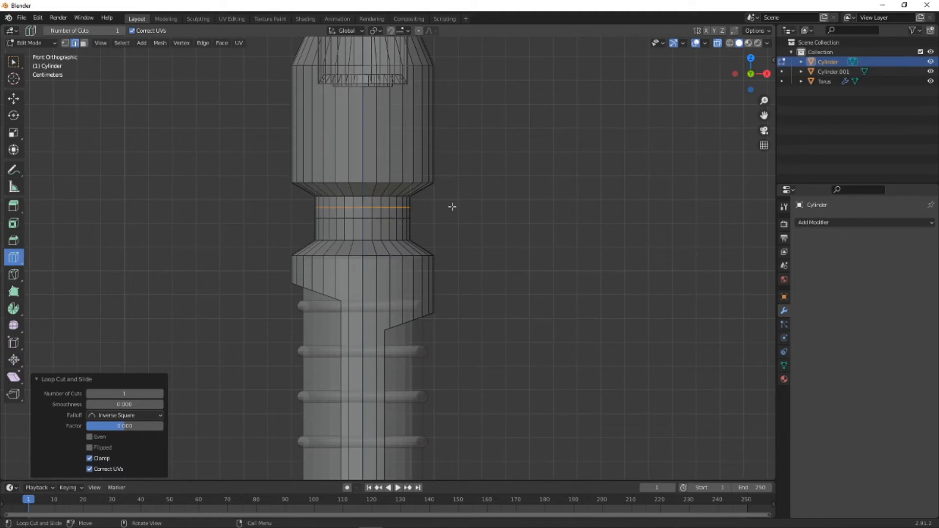
{"action": "left_click", "coordinate": [420, 230]}
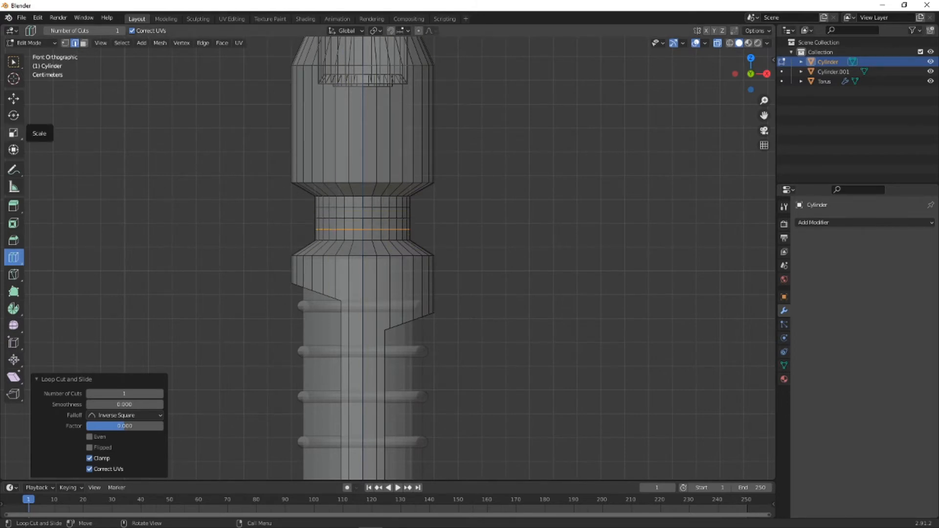
{"action": "left_click", "coordinate": [14, 61]}
- Try to scale the upper neck's middle vertex loop outward by about 1.459
{"action": "left_click", "coordinate": [85, 44]}
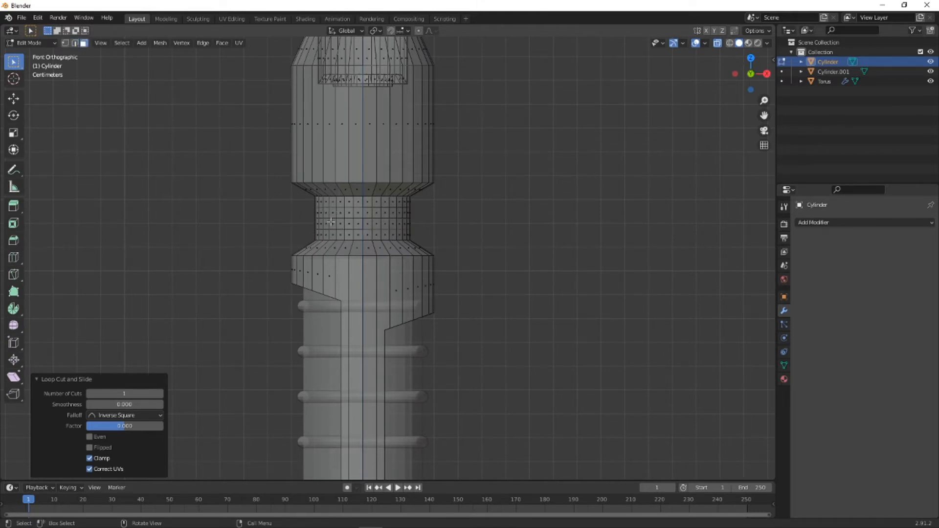
{"action": "left_click", "coordinate": [67, 43]}
{"action": "left_click_drag", "start_coordinate": [287, 202], "coordinate": [435, 225]}
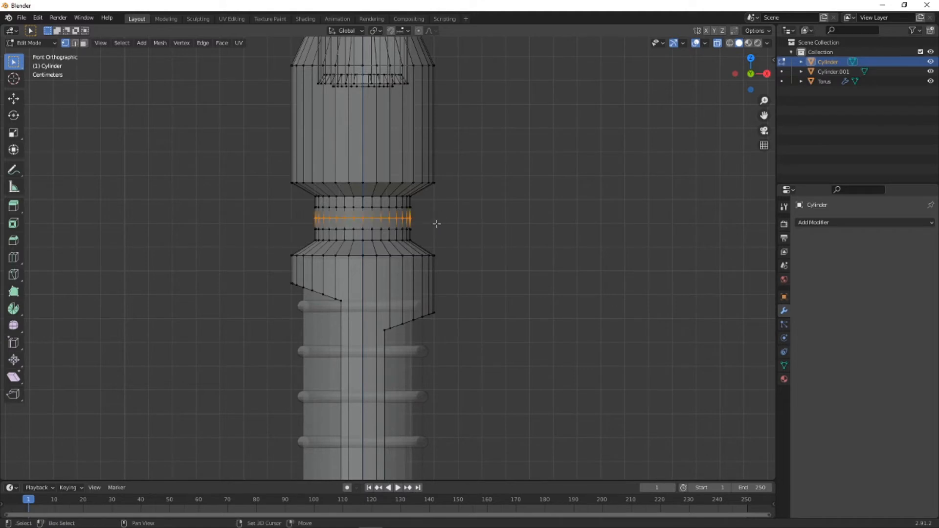
{"action": "key", "text": "s"}
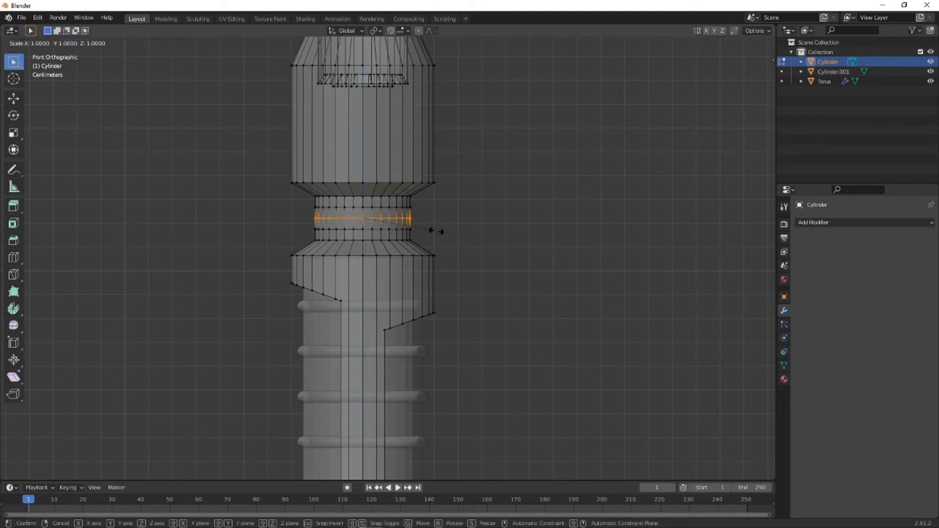
{"action": "left_click", "coordinate": [472, 234]}
{"action": "middle_click_drag", "start_coordinate": [472, 234], "coordinate": [548, 235]}
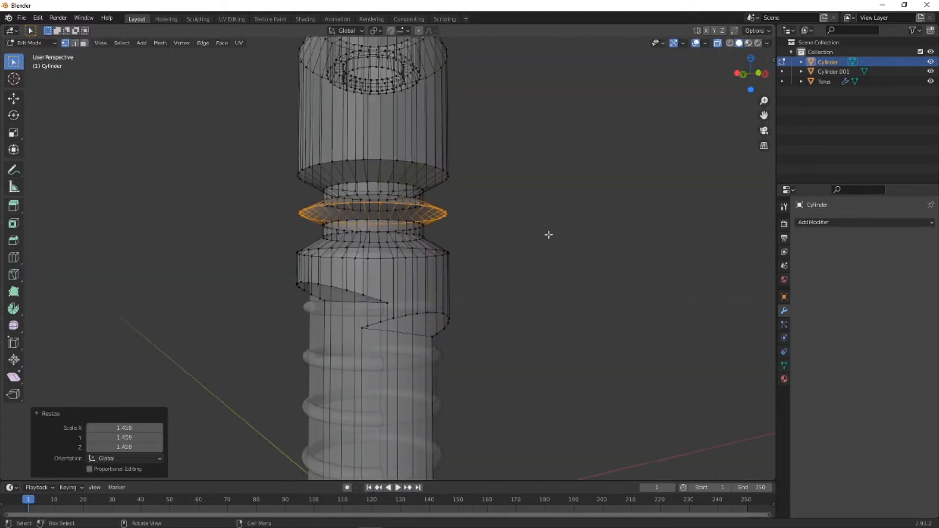
{"action": "left_click", "coordinate": [37, 17]}
{"action": "left_click", "coordinate": [76, 48]}
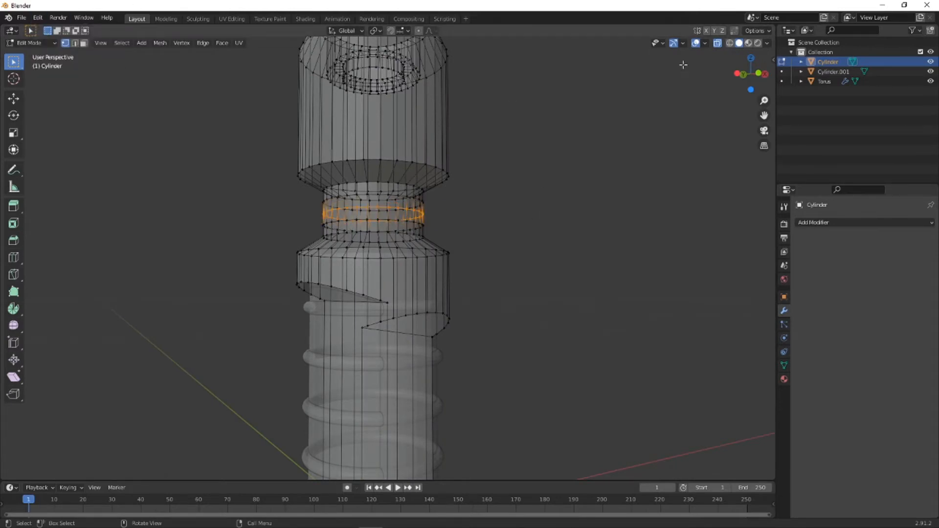
{"action": "left_click", "coordinate": [743, 73]}
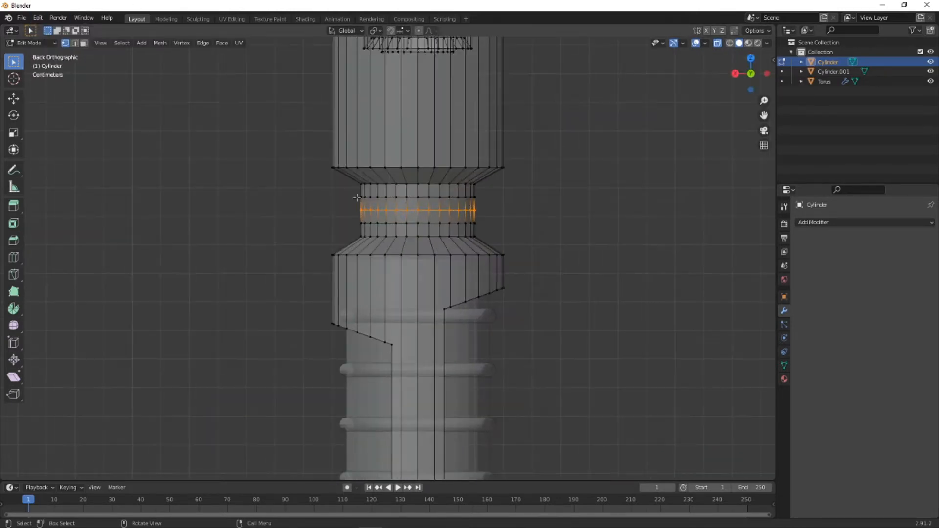
{"action": "left_click", "coordinate": [83, 42]}
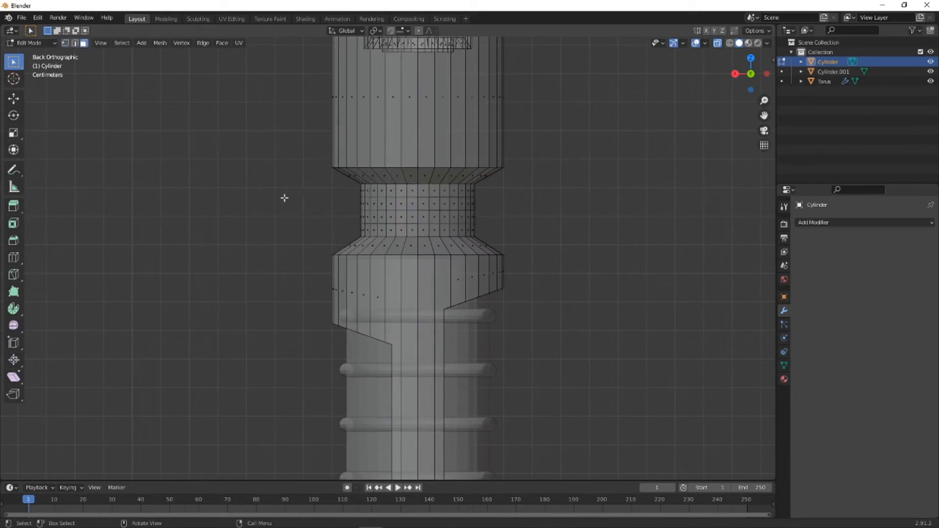
{"action": "left_click_drag", "start_coordinate": [318, 198], "coordinate": [531, 224]}
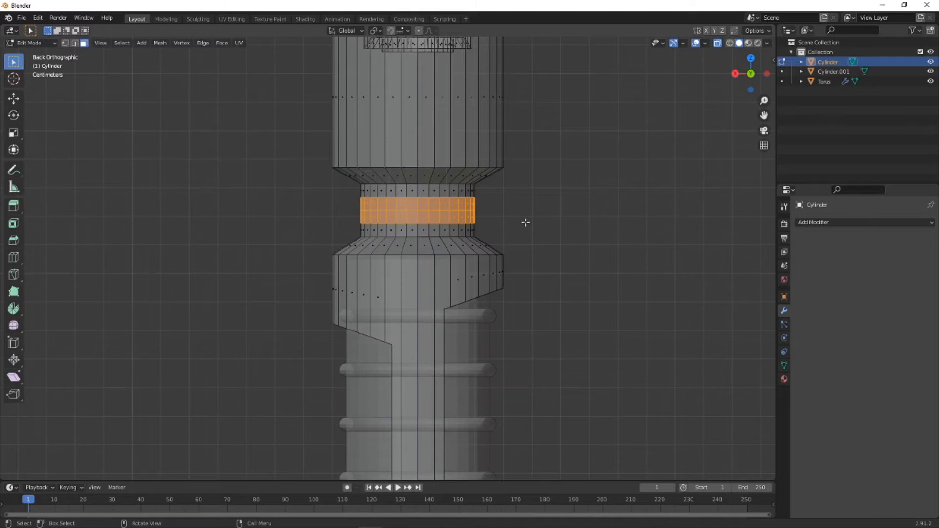
{"action": "key", "text": "s"}
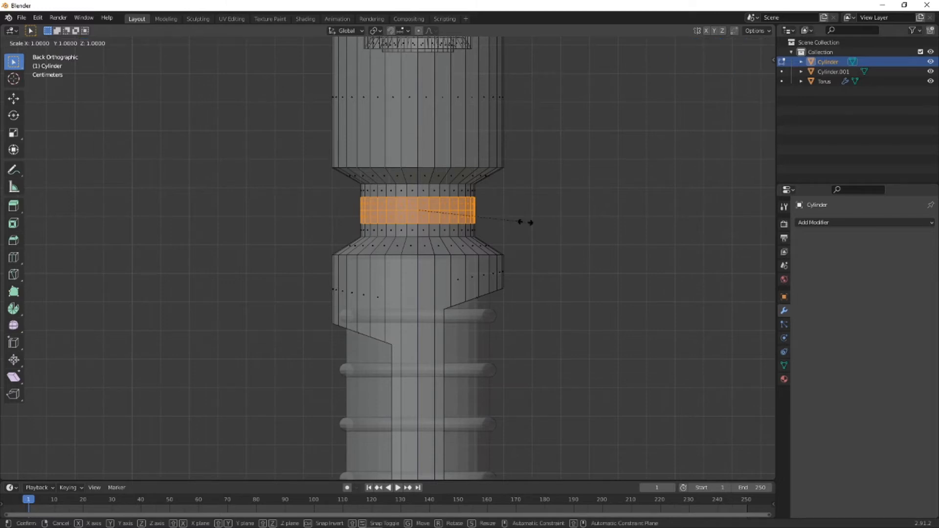
{"action": "key", "text": "shift+z"}
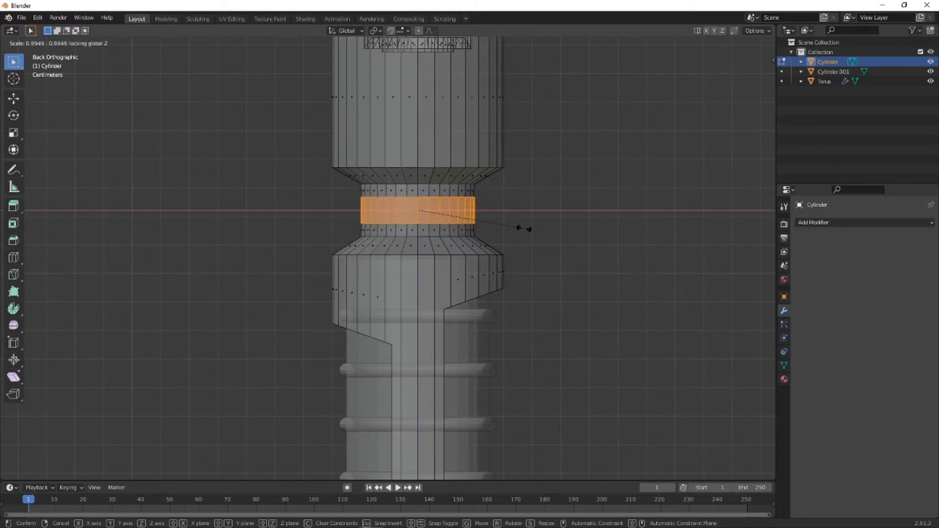
{"action": "right_click", "coordinate": [547, 238]}
{"action": "left_click", "coordinate": [560, 242]}
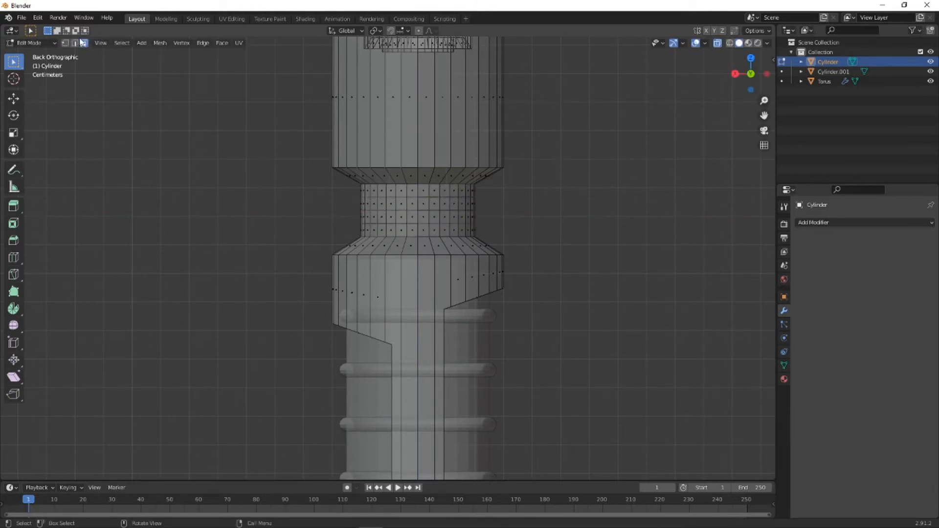
- Move the upper neck's three inner vertex loops up along Z by about 0.0022 m
{"action": "left_click", "coordinate": [65, 43]}
{"action": "left_click_drag", "start_coordinate": [330, 193], "coordinate": [507, 228]}
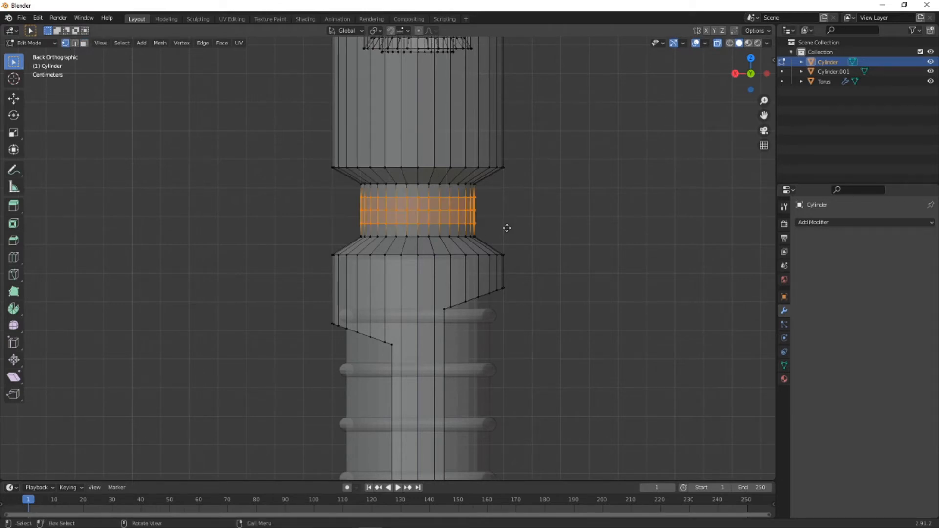
{"action": "key", "text": "g"}
{"action": "key", "text": "z"}
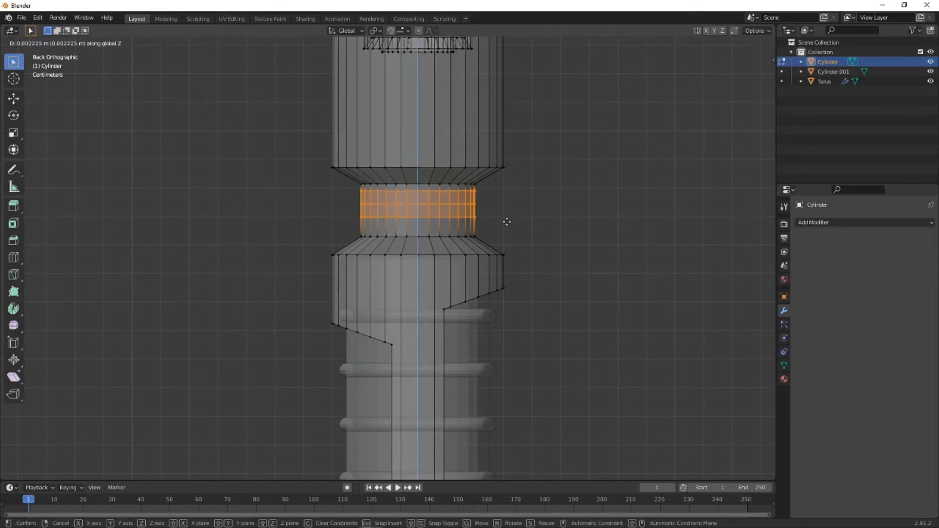
{"action": "left_click", "coordinate": [507, 221]}
{"action": "left_click", "coordinate": [110, 78]}
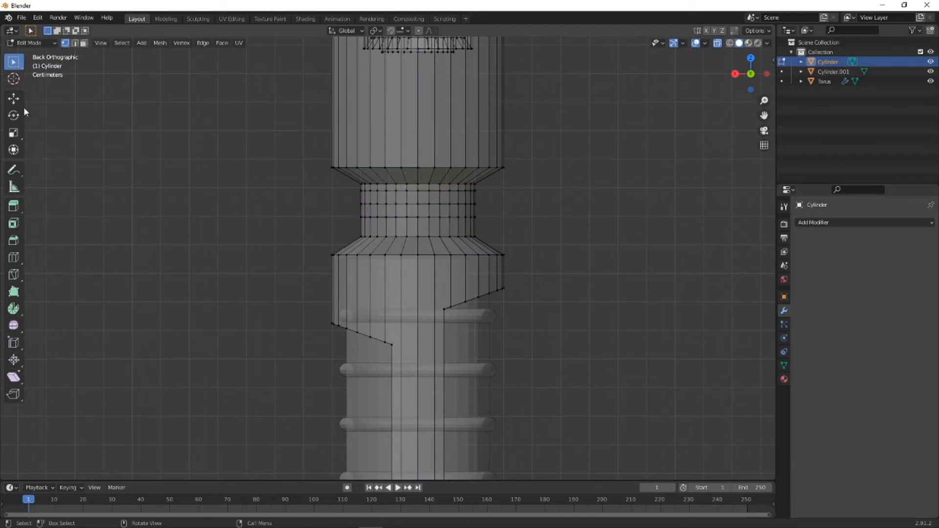
- Add one centred horizontal loop cut through the lowest, tallest face ring of the upper neck
{"action": "left_click", "coordinate": [13, 258]}
{"action": "left_click", "coordinate": [457, 231]}
{"action": "right_click", "coordinate": [575, 228]}
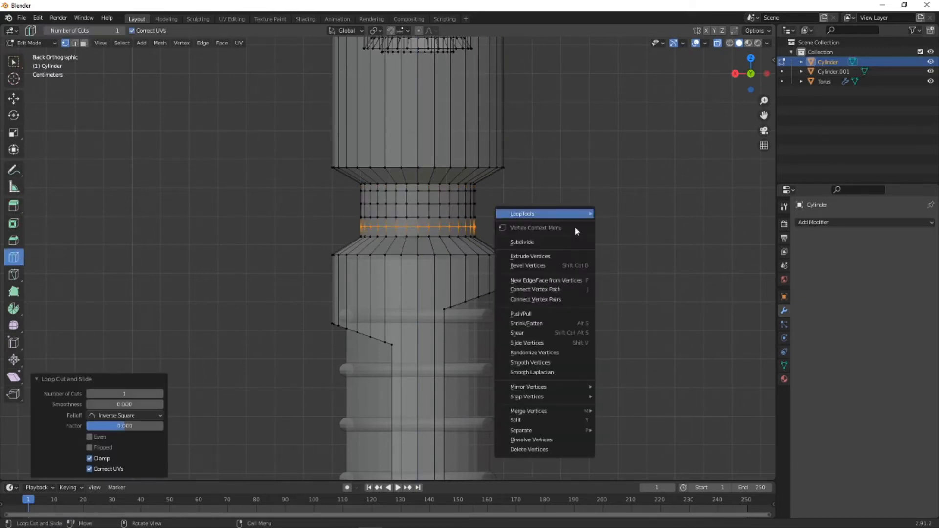
{"action": "left_click", "coordinate": [13, 62]}
{"action": "left_click", "coordinate": [263, 236]}
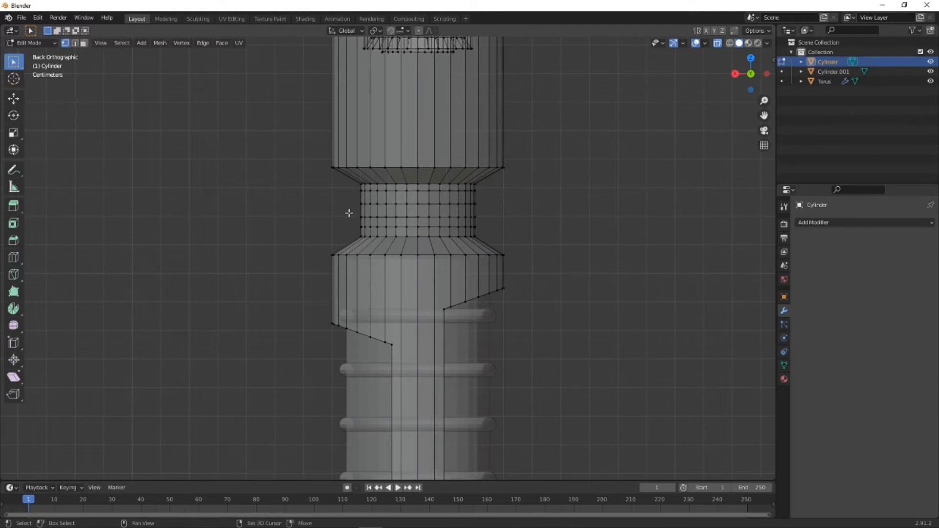
- Nudge the upper neck's two middle vertex loops slightly upward, one after the other, to even out the ring spacing
{"action": "left_click_drag", "start_coordinate": [348, 214], "coordinate": [503, 222]}
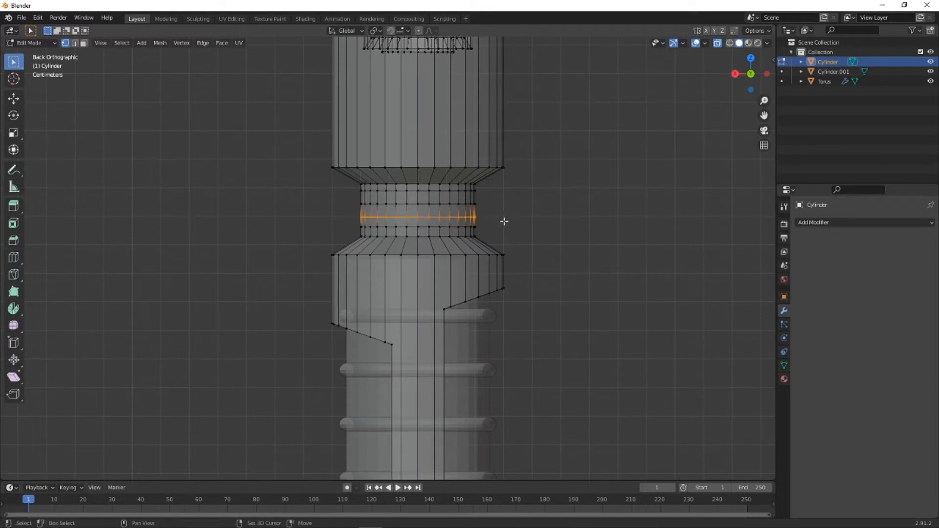
{"action": "key", "text": "g"}
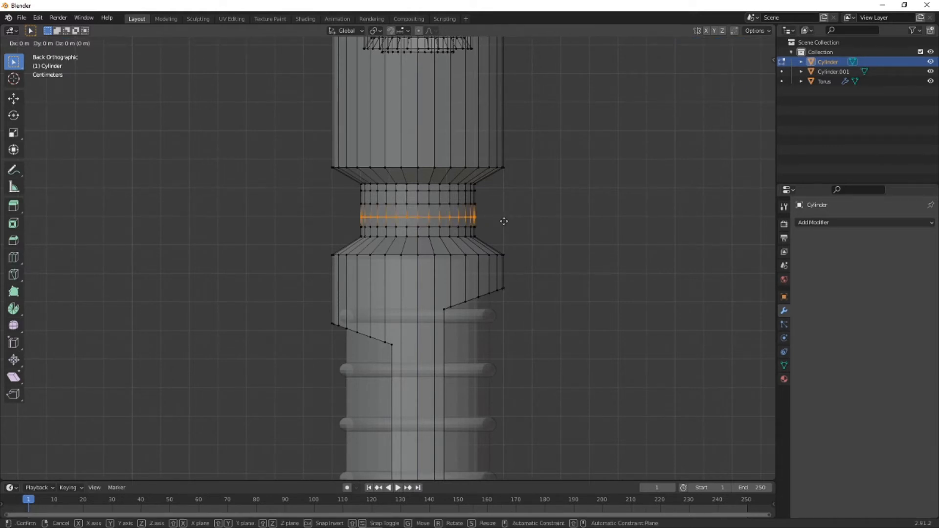
{"action": "left_click", "coordinate": [504, 218]}
{"action": "left_click", "coordinate": [541, 250]}
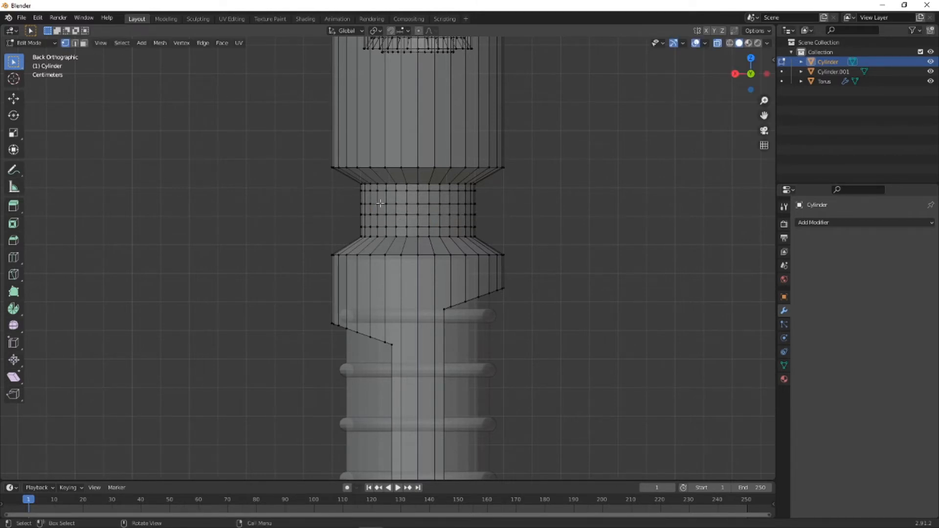
{"action": "left_click", "coordinate": [363, 203], "text": "alt"}
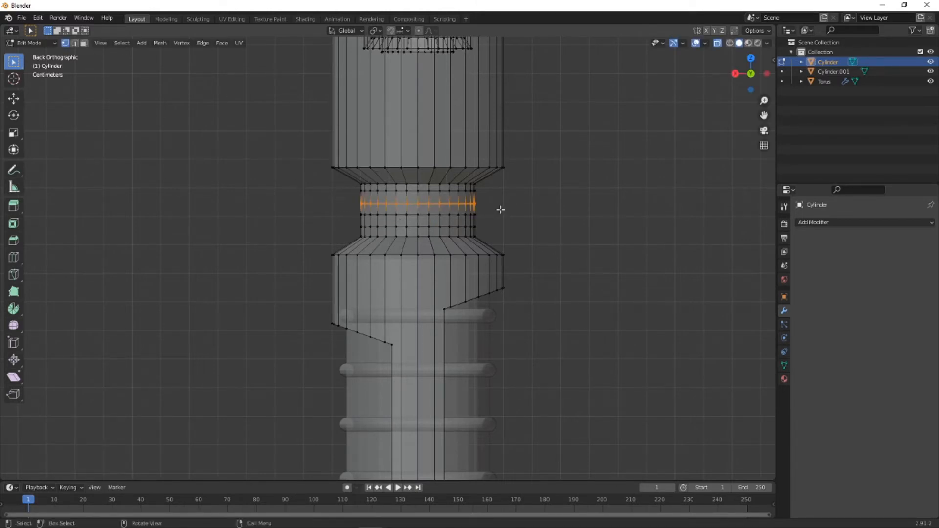
{"action": "key", "text": "g"}
{"action": "key", "text": "z"}
{"action": "left_click", "coordinate": [500, 208]}
{"action": "left_click", "coordinate": [527, 235]}
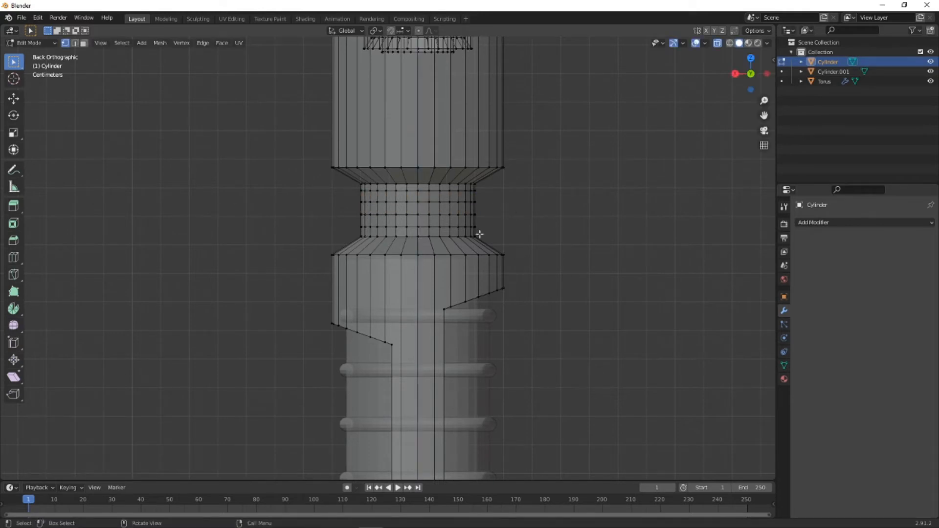
{"action": "left_click", "coordinate": [85, 44]}
{"action": "left_click_drag", "start_coordinate": [335, 192], "coordinate": [507, 201]}
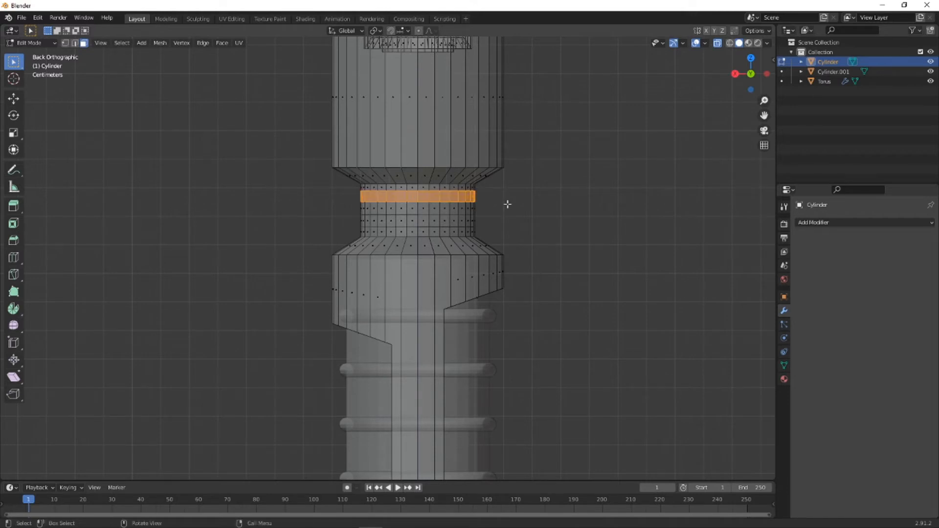
{"action": "key", "text": "e"}
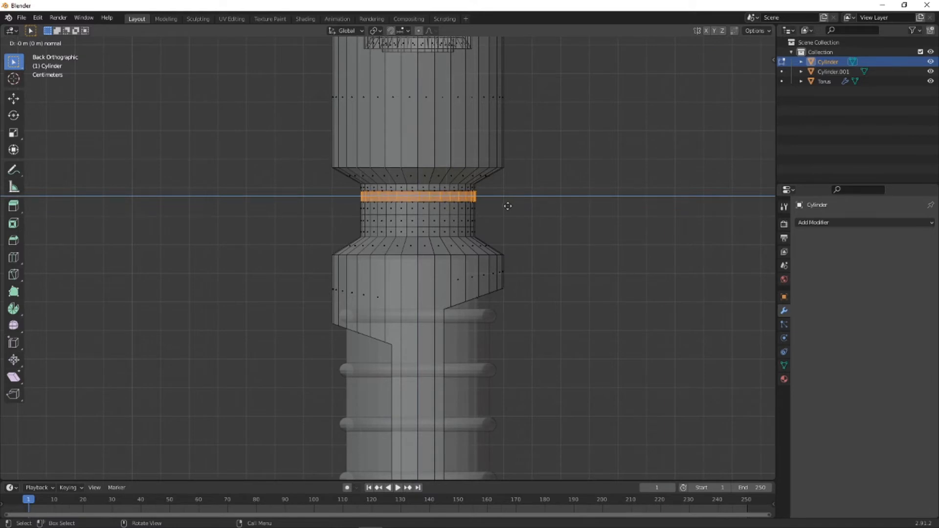
{"action": "key", "text": "s"}
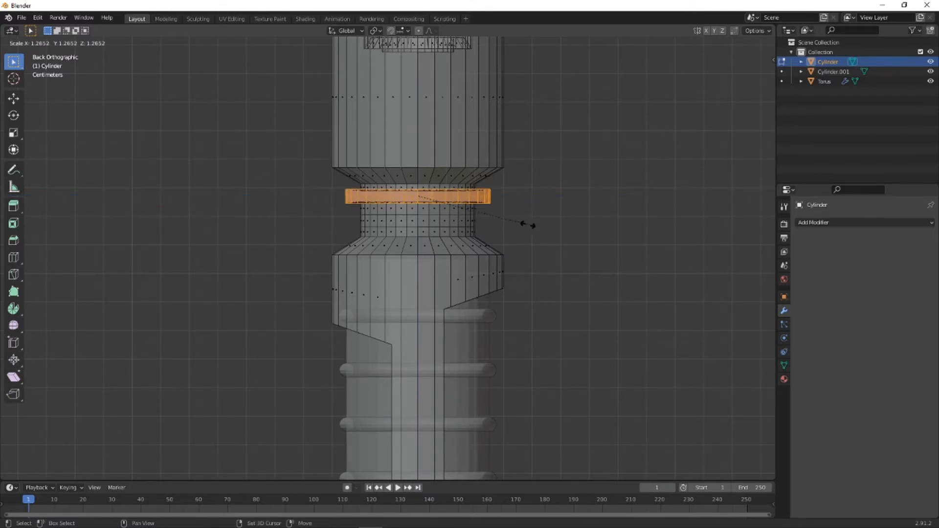
{"action": "key", "text": "shift+z"}
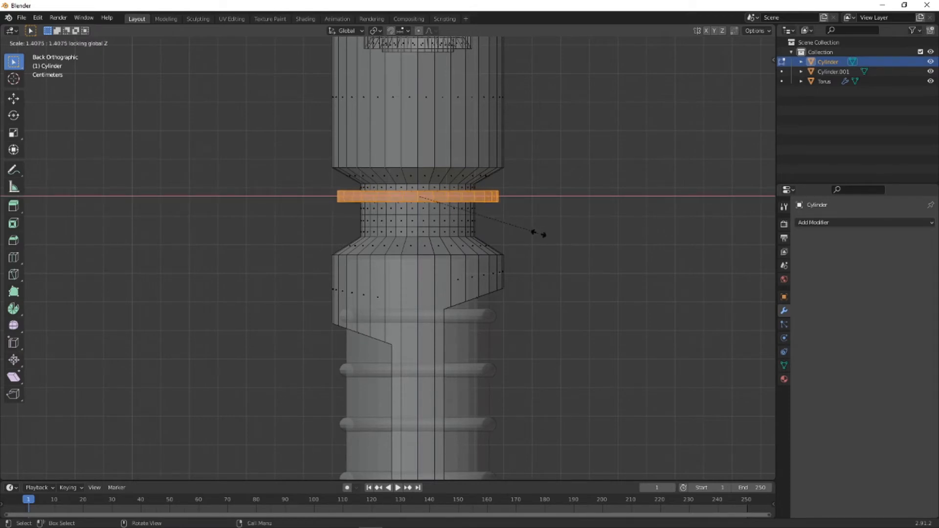
{"action": "key", "text": "Escape"}
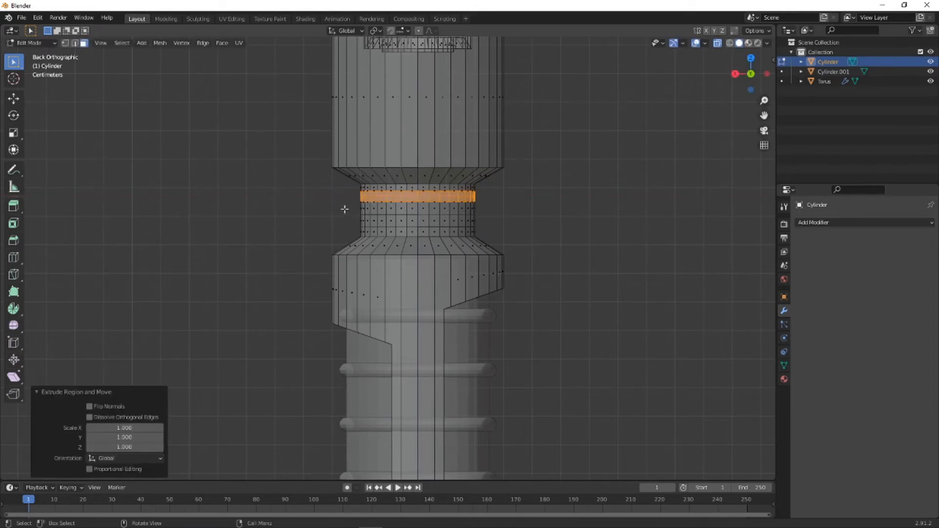
- Extrude the upper neck's second and fourth face rings and scale them outward by about 1.482 in X and Y only
{"action": "left_click", "coordinate": [367, 219]}
{"action": "left_click_drag", "start_coordinate": [350, 216], "coordinate": [487, 223], "text": "shift"}
{"action": "left_click", "coordinate": [319, 208]}
{"action": "left_click_drag", "start_coordinate": [349, 213], "coordinate": [491, 229]}
{"action": "left_click_drag", "start_coordinate": [344, 189], "coordinate": [493, 201], "text": "shift"}
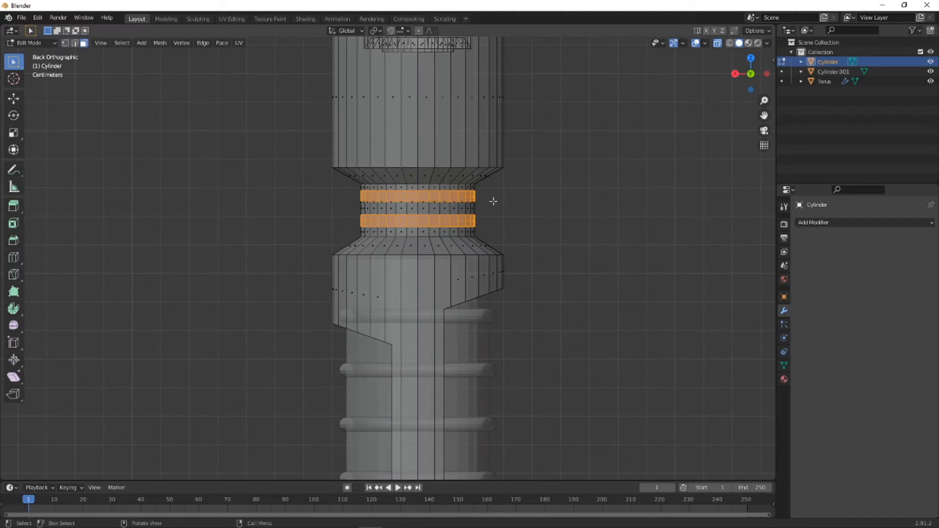
{"action": "key", "text": "e"}
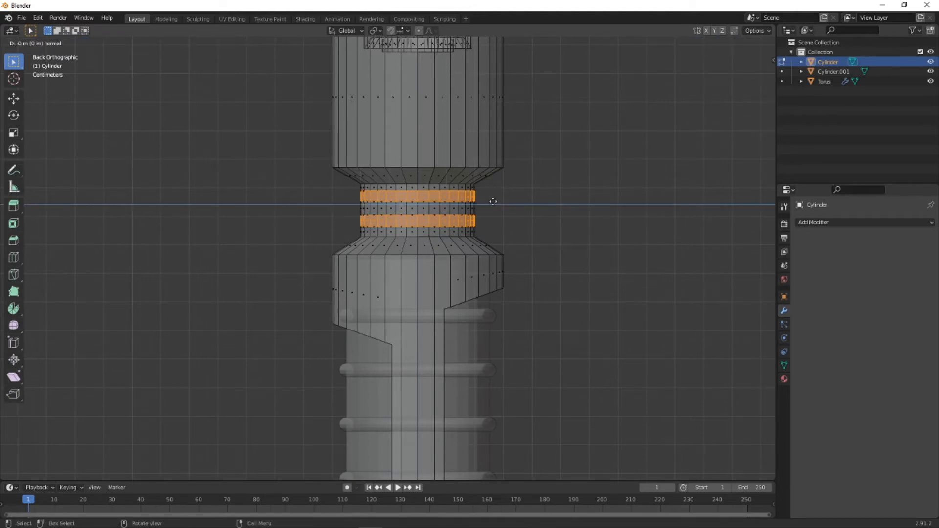
{"action": "right_click", "coordinate": [493, 201]}
{"action": "key", "text": "s"}
{"action": "key", "text": "shift+z"}
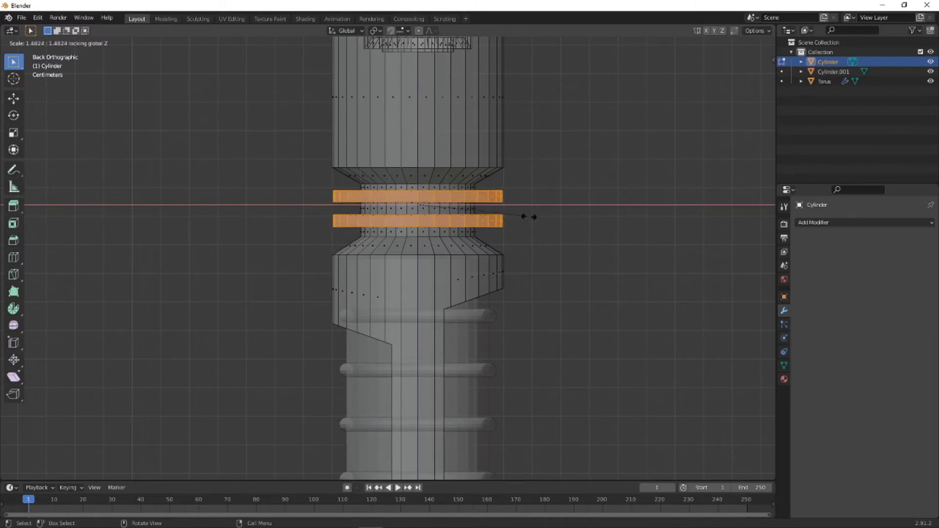
{"action": "left_click", "coordinate": [528, 217]}
- In the back view, scale the two extruded neck rings down to about 0.90 in X and Y only
{"action": "middle_click_drag", "start_coordinate": [572, 243], "coordinate": [522, 251]}
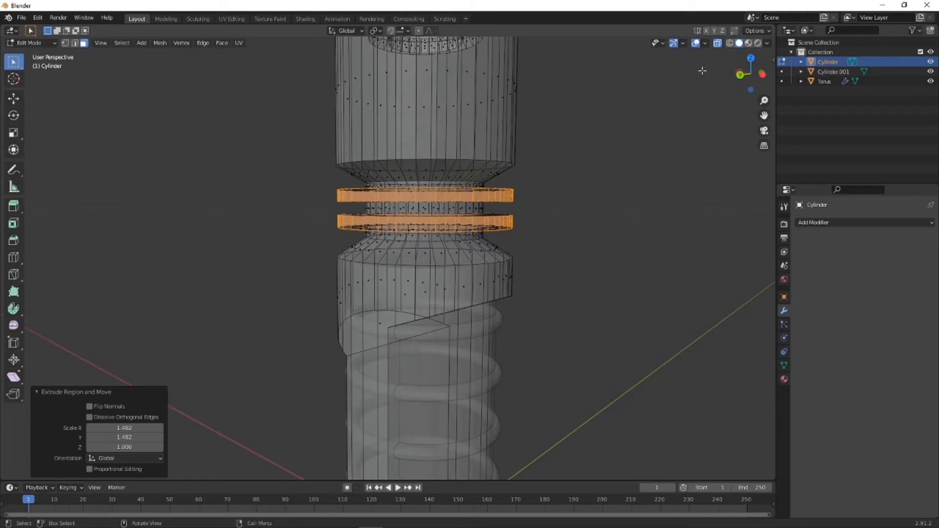
{"action": "left_click", "coordinate": [739, 74]}
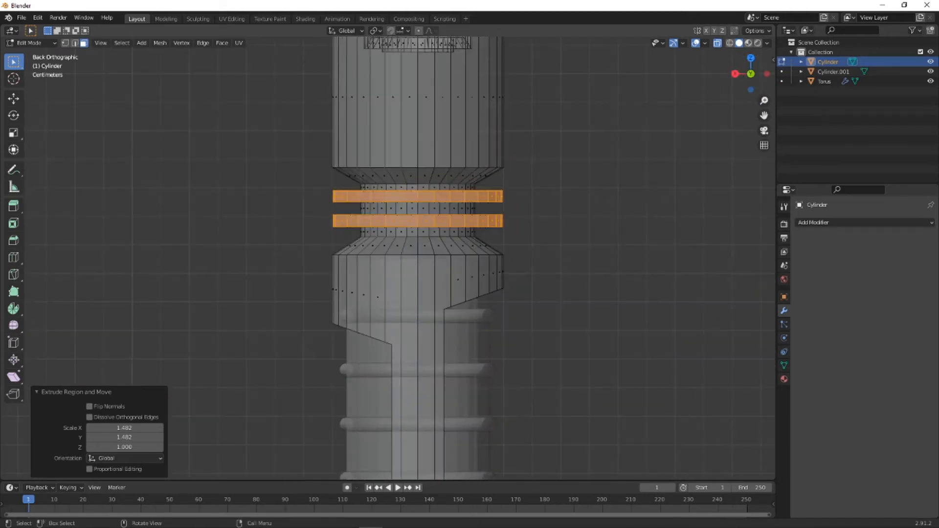
{"action": "key", "text": "s"}
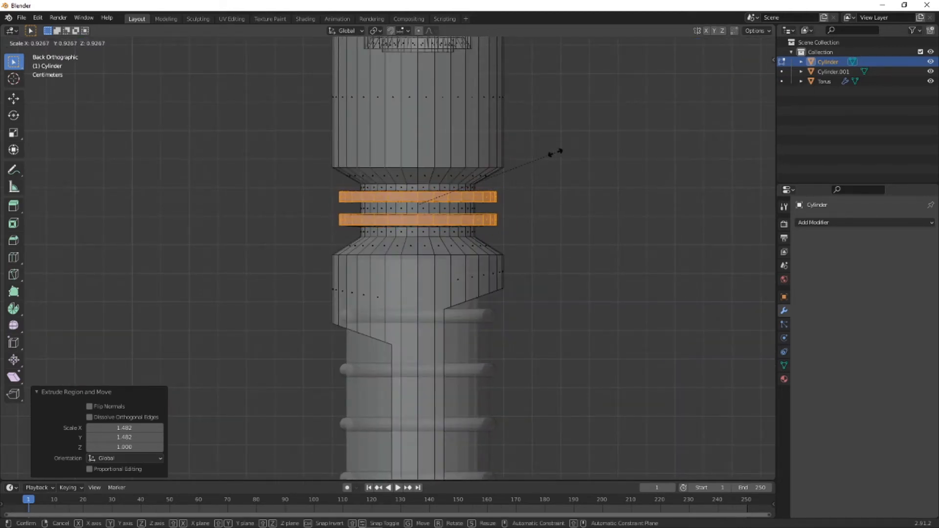
{"action": "key", "text": "shift+z"}
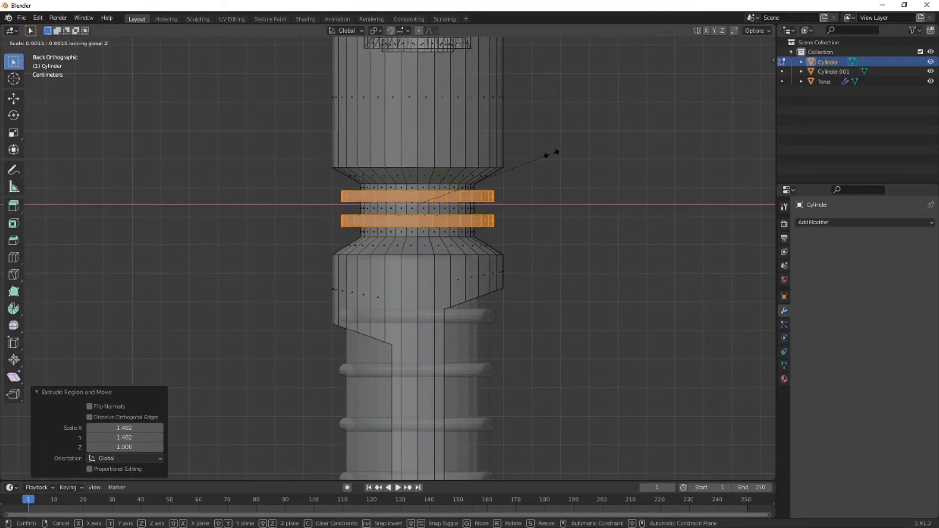
{"action": "left_click", "coordinate": [551, 154]}
- Turn off X-ray display and inspect the whole handle from several angles, ending in the front view
{"action": "middle_click_drag", "start_coordinate": [581, 180], "coordinate": [713, 64]}
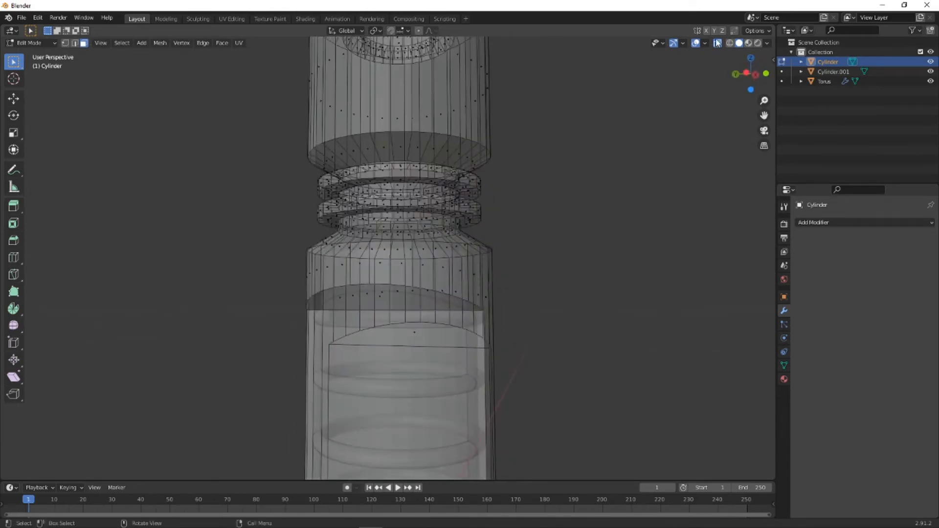
{"action": "left_click", "coordinate": [716, 43]}
{"action": "middle_click_drag", "start_coordinate": [664, 109], "coordinate": [438, 279]}
{"action": "scroll", "coordinate": [371, 205], "scroll_direction": "down", "scroll_amount": 4}
{"action": "scroll", "coordinate": [438, 280], "scroll_direction": "down", "scroll_amount": 3}
{"action": "middle_click_drag", "start_coordinate": [463, 383], "coordinate": [426, 404], "text": "shift"}
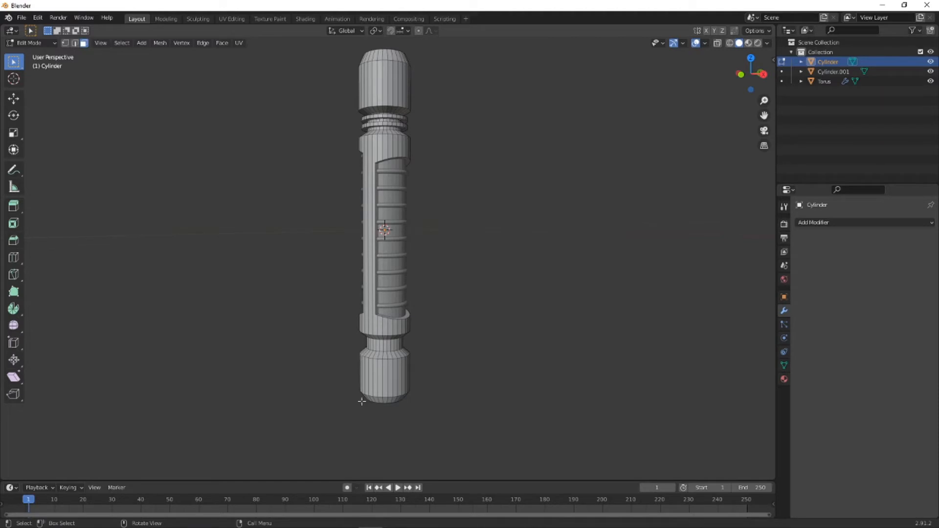
{"action": "middle_click_drag", "start_coordinate": [400, 391], "coordinate": [436, 317]}
{"action": "key", "text": "KP_1"}
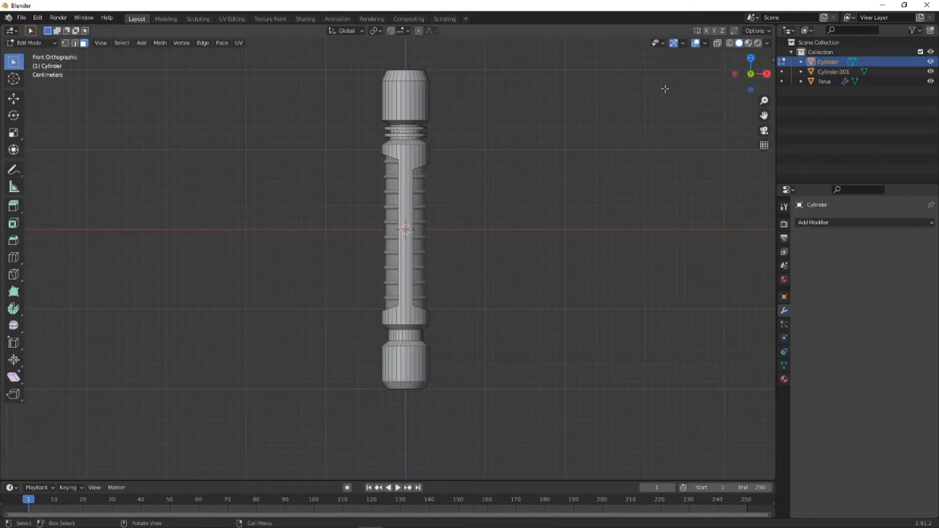
- Return to Object Mode, deselect the handle and add a cube mesh at the world origin
{"action": "left_click", "coordinate": [45, 44]}
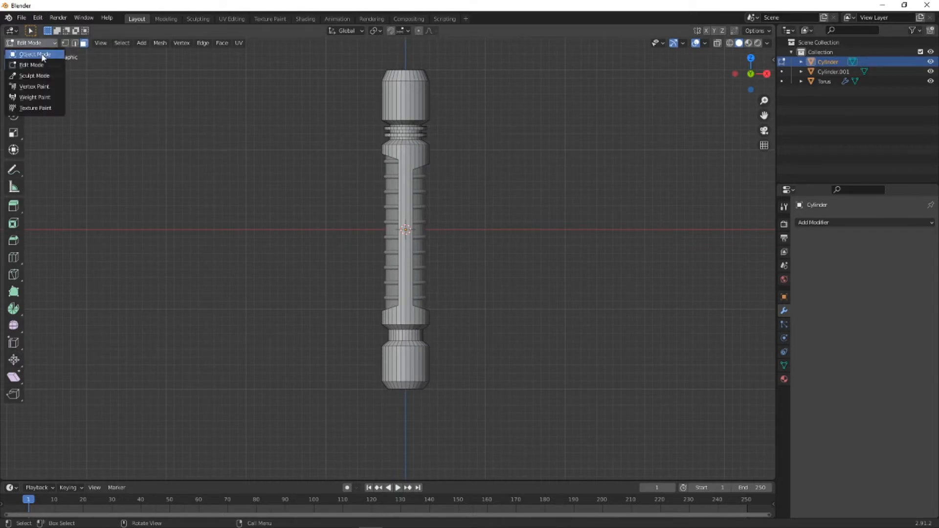
{"action": "left_click", "coordinate": [41, 54]}
{"action": "left_click", "coordinate": [554, 190]}
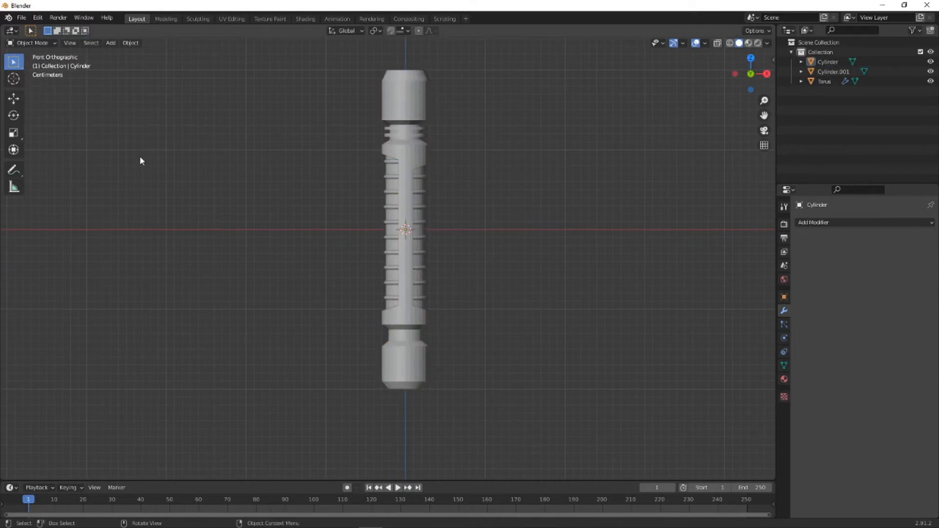
{"action": "key", "text": "shift+a"}
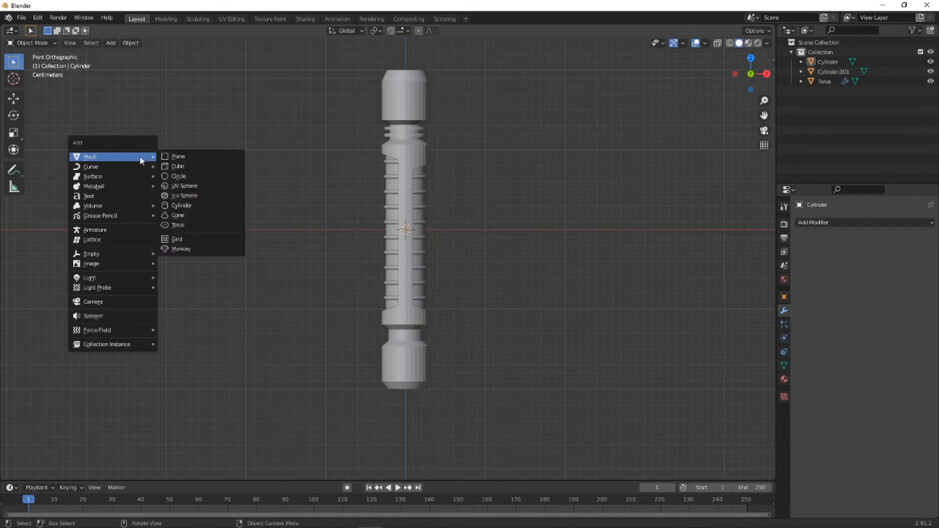
{"action": "left_click", "coordinate": [175, 167]}
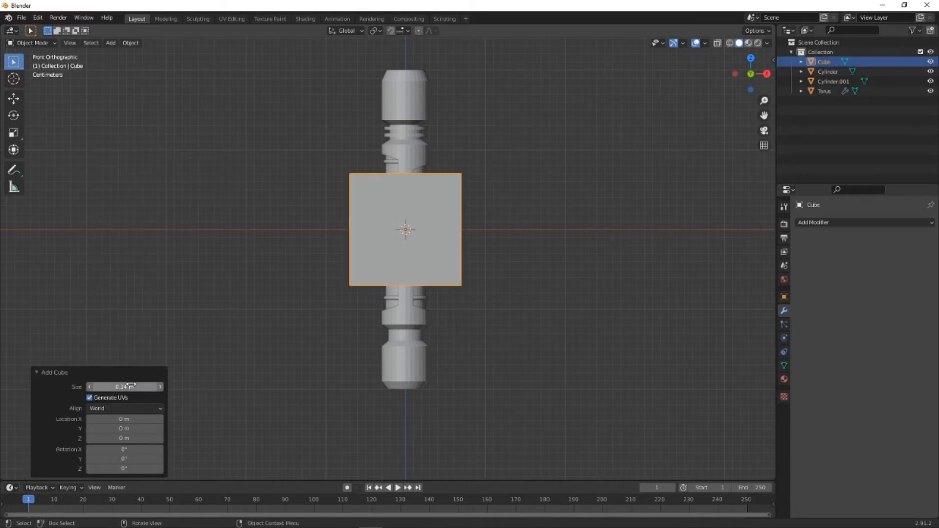
- Set the new cube's size to 0.06 m and its Z location to -0.17 m at the handle's lower end
{"action": "left_click_drag", "start_coordinate": [131, 386], "coordinate": [123, 387]}
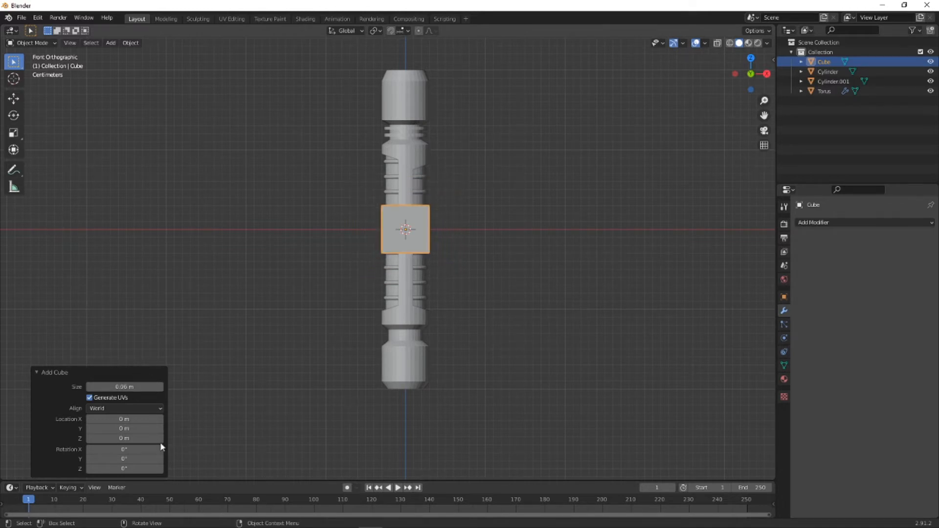
{"action": "mouse_move", "coordinate": [124, 438]}
{"action": "left_mouse_down"}
{"action": "mouse_move", "coordinate": [111, 448]}
{"action": "mouse_move", "coordinate": [119, 448]}
{"action": "left_mouse_up"}
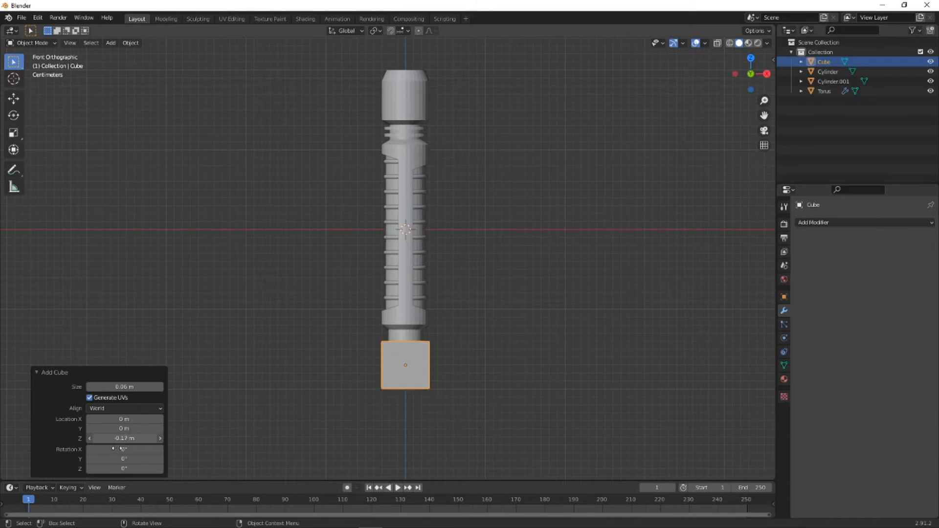
{"action": "scroll", "coordinate": [354, 409], "scroll_direction": "up", "scroll_amount": 5}
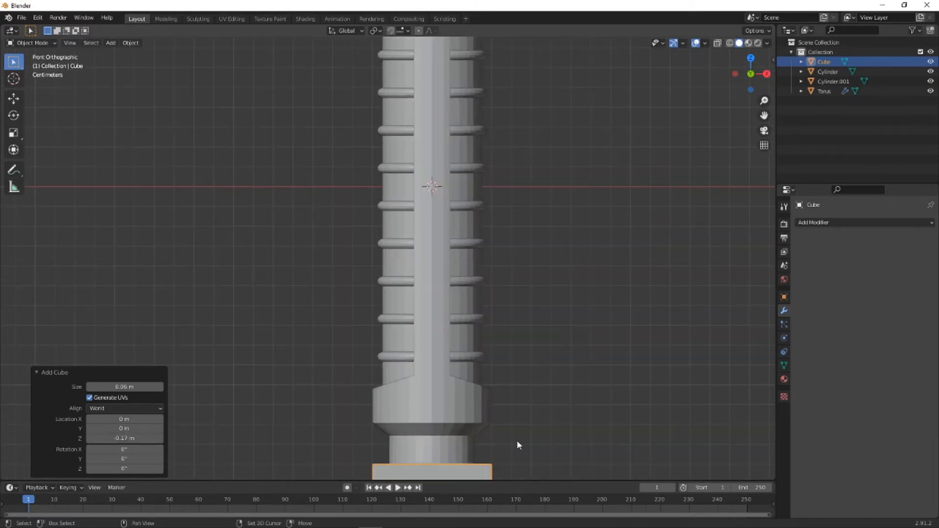
{"action": "middle_click_drag", "start_coordinate": [516, 440], "coordinate": [506, 253], "text": "shift"}
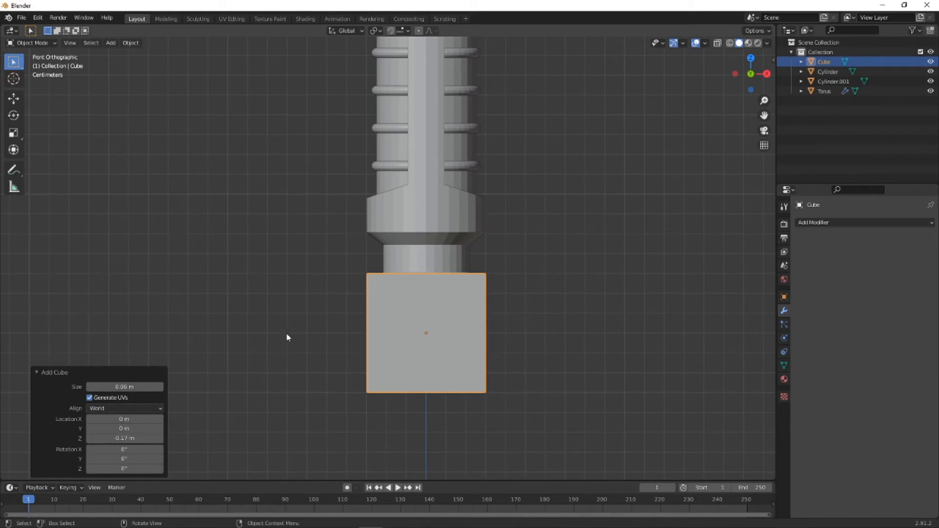
- Put the cube into Edit Mode with vertex selection and view it from the right in orthographic projection
{"action": "left_click", "coordinate": [303, 344]}
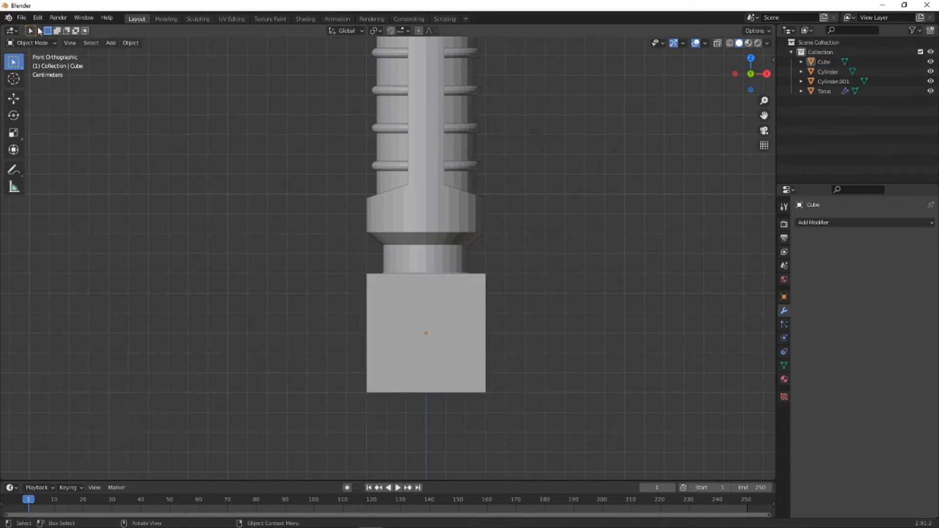
{"action": "left_click", "coordinate": [397, 300]}
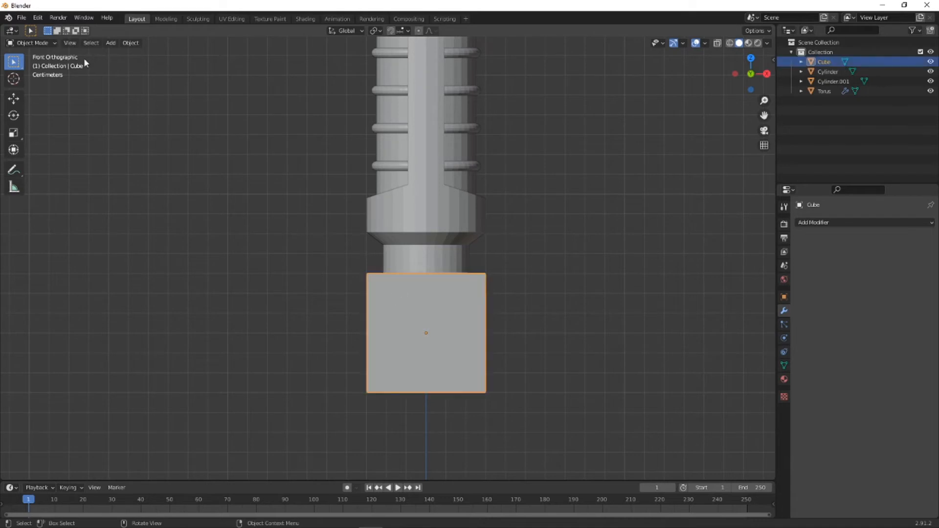
{"action": "left_click", "coordinate": [51, 43]}
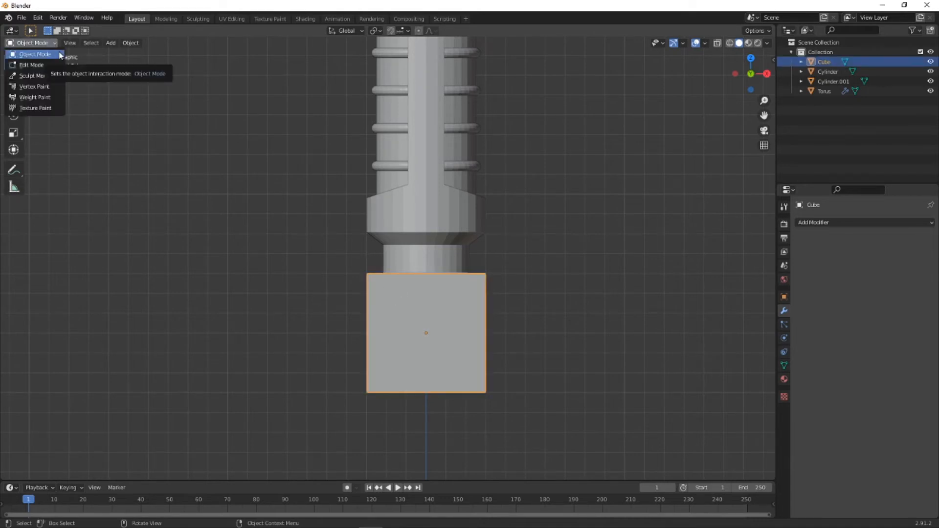
{"action": "left_click", "coordinate": [33, 65]}
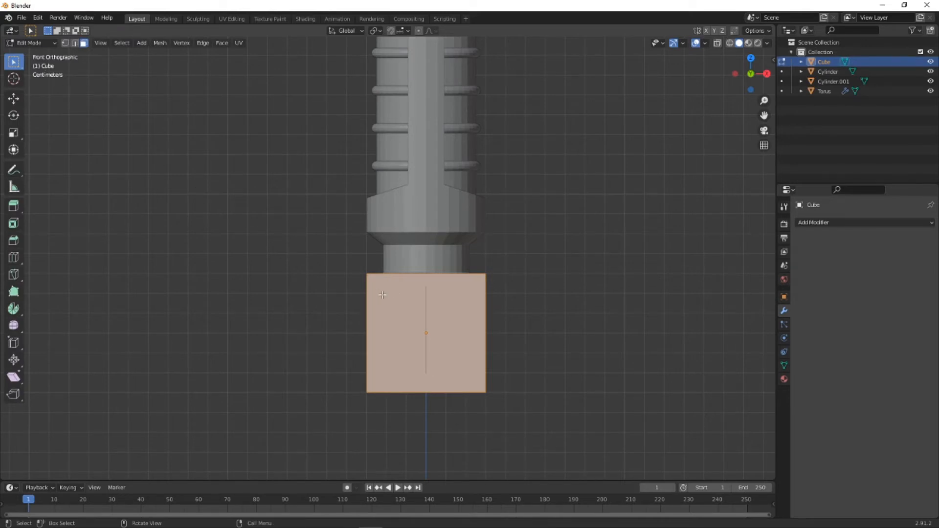
{"action": "middle_click_drag", "start_coordinate": [382, 294], "coordinate": [416, 297]}
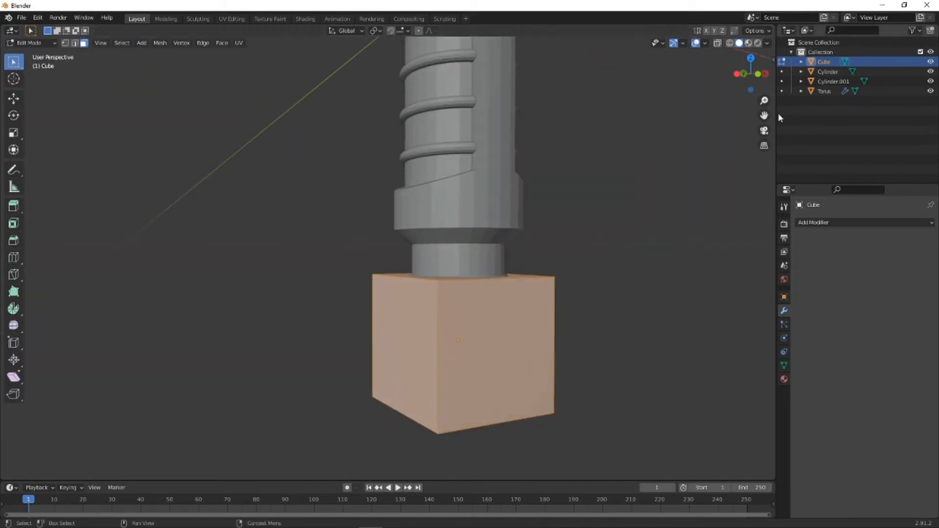
{"action": "left_click", "coordinate": [764, 74]}
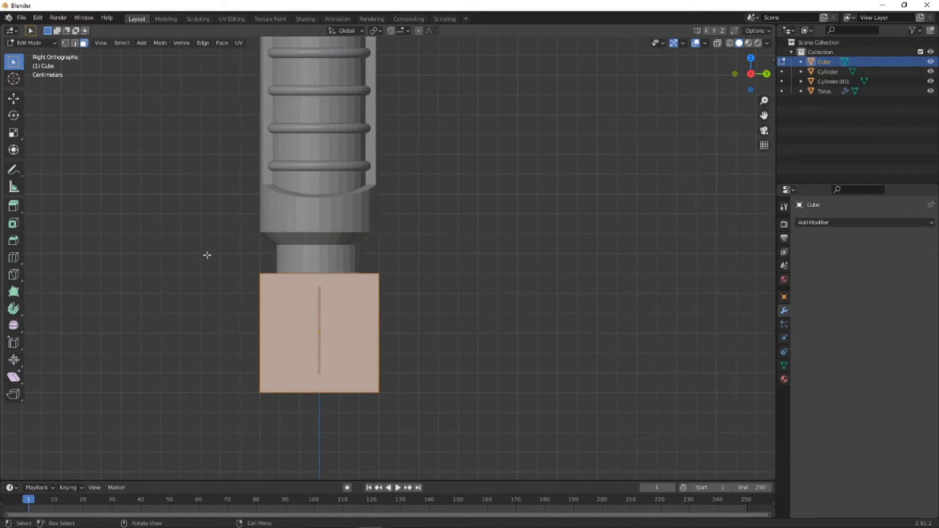
{"action": "left_click", "coordinate": [65, 43]}
{"action": "left_click_drag", "start_coordinate": [186, 240], "coordinate": [189, 350]}
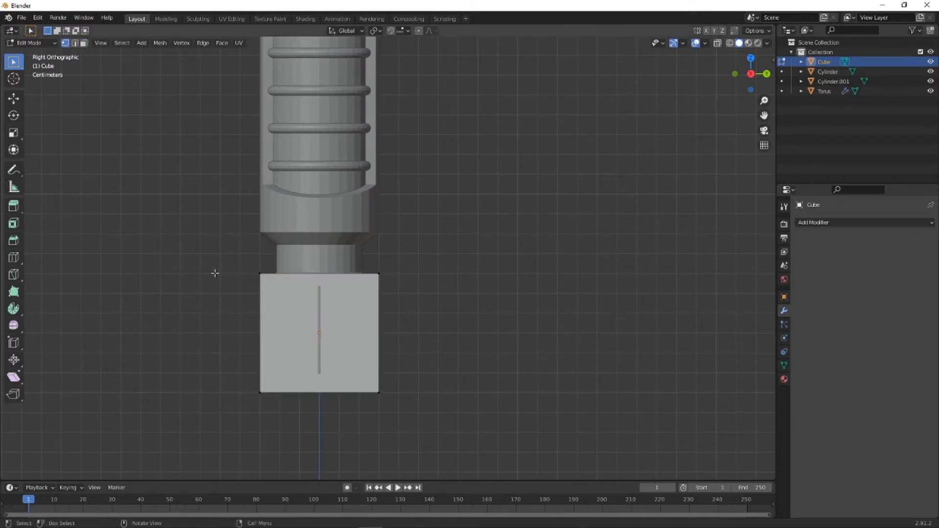
{"action": "left_click_drag", "start_coordinate": [206, 262], "coordinate": [272, 412]}
{"action": "key", "text": "g"}
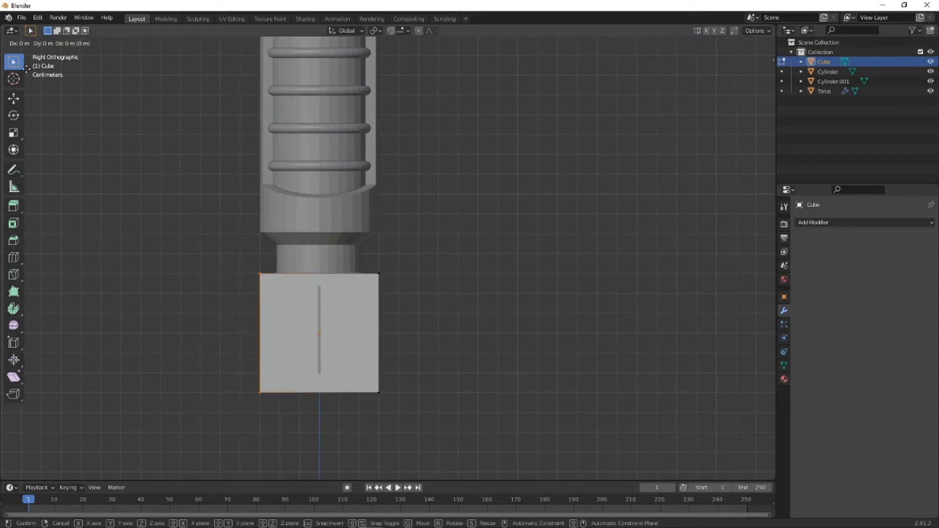
{"action": "key", "text": "x"}
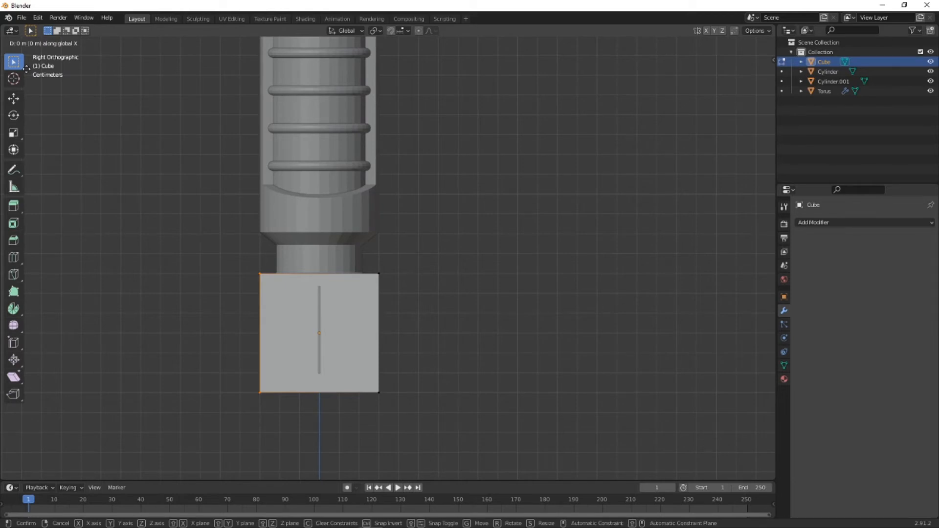
{"action": "key", "text": "y"}
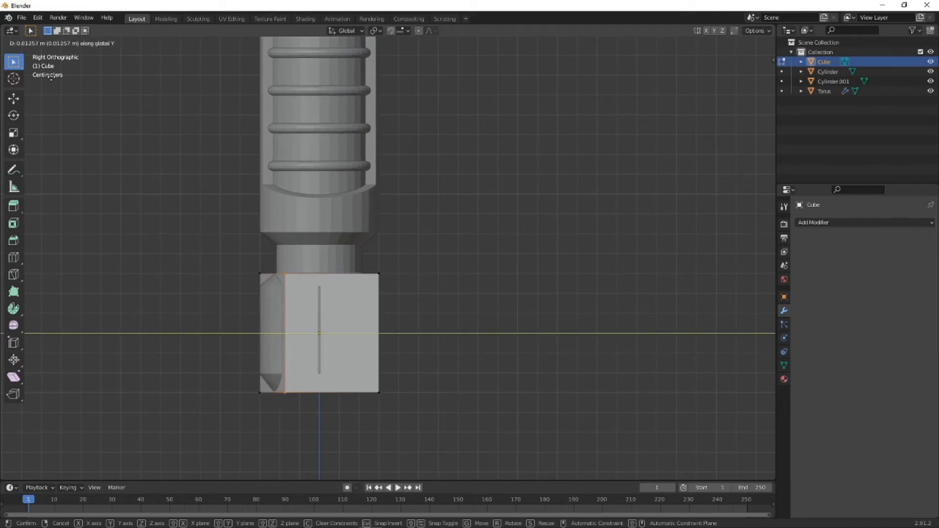
{"action": "key", "text": "Escape"}
- Turn on X-ray display and move all vertices of the cube's -Y side about 0.053 m along Y, leaving a thin plate
{"action": "left_click", "coordinate": [718, 43]}
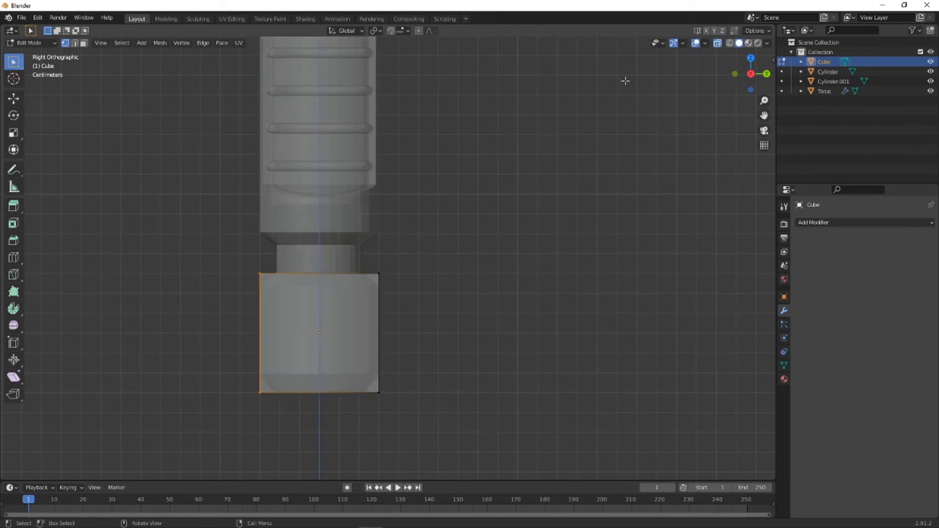
{"action": "left_click_drag", "start_coordinate": [213, 256], "coordinate": [281, 413]}
{"action": "key", "text": "g"}
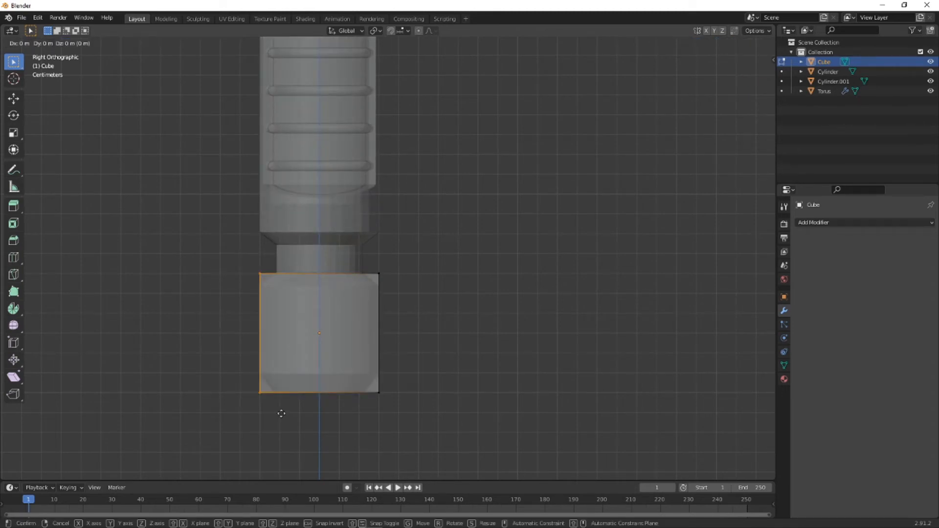
{"action": "key", "text": "x"}
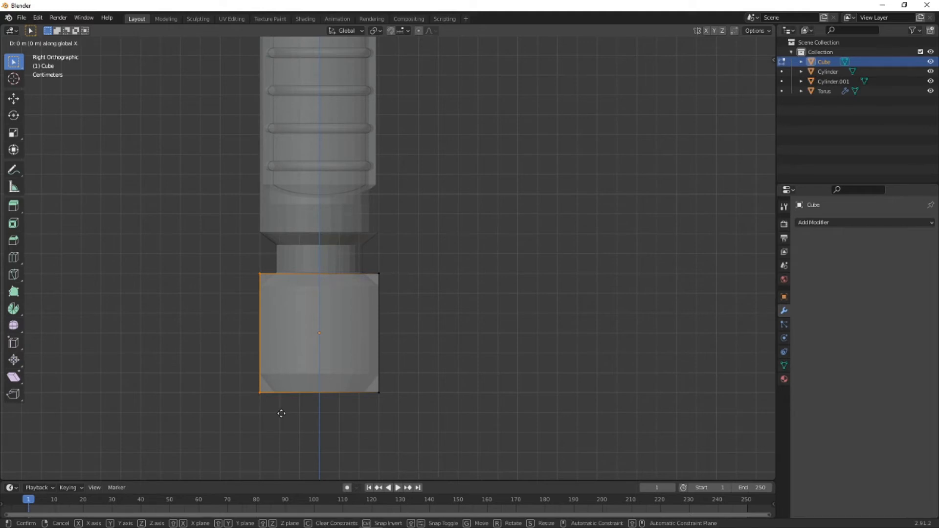
{"action": "key", "text": "y"}
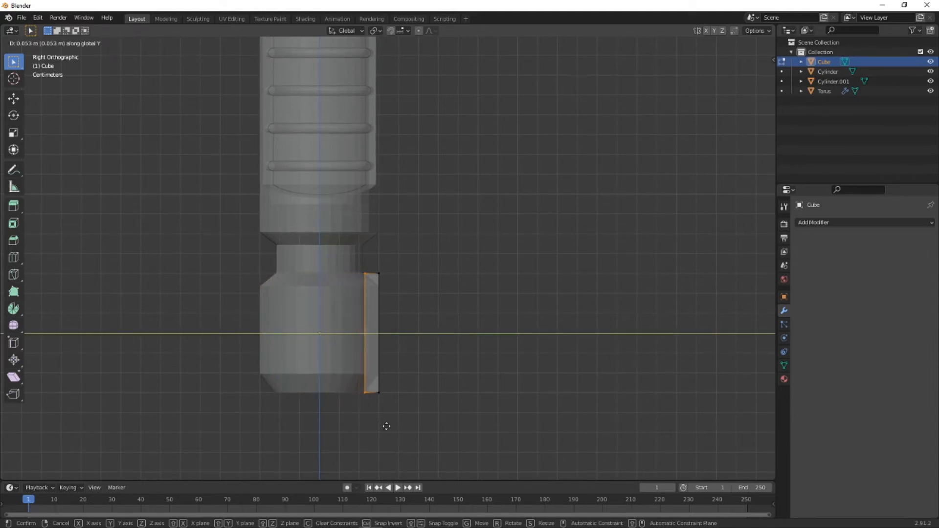
{"action": "left_click", "coordinate": [387, 426]}
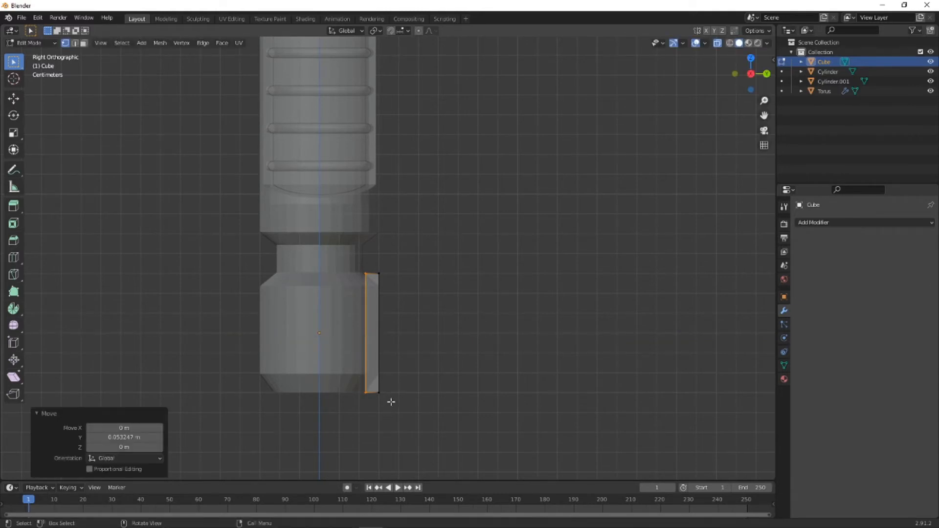
{"action": "middle_click_drag", "start_coordinate": [391, 402], "coordinate": [282, 301]}
{"action": "left_click", "coordinate": [530, 386]}
{"action": "middle_click_drag", "start_coordinate": [411, 330], "coordinate": [439, 303]}
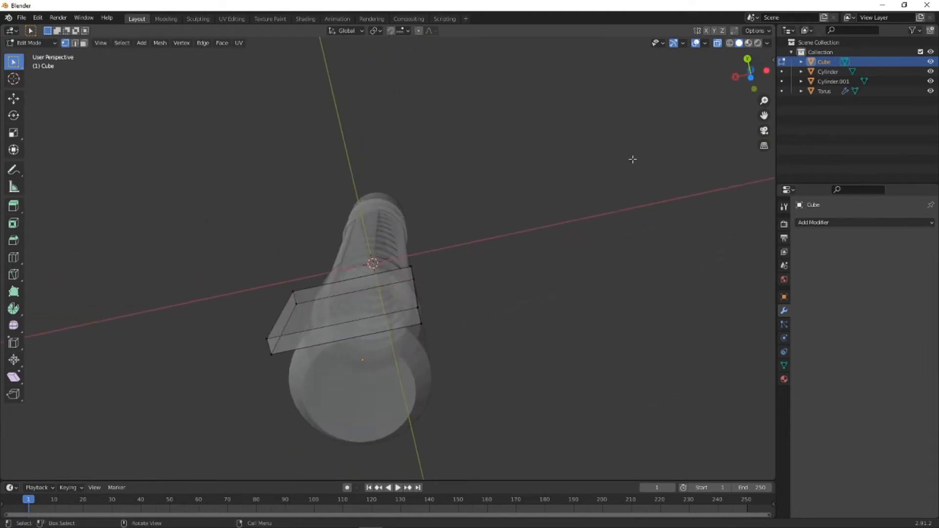
{"action": "left_click", "coordinate": [42, 43]}
{"action": "left_click", "coordinate": [30, 56]}
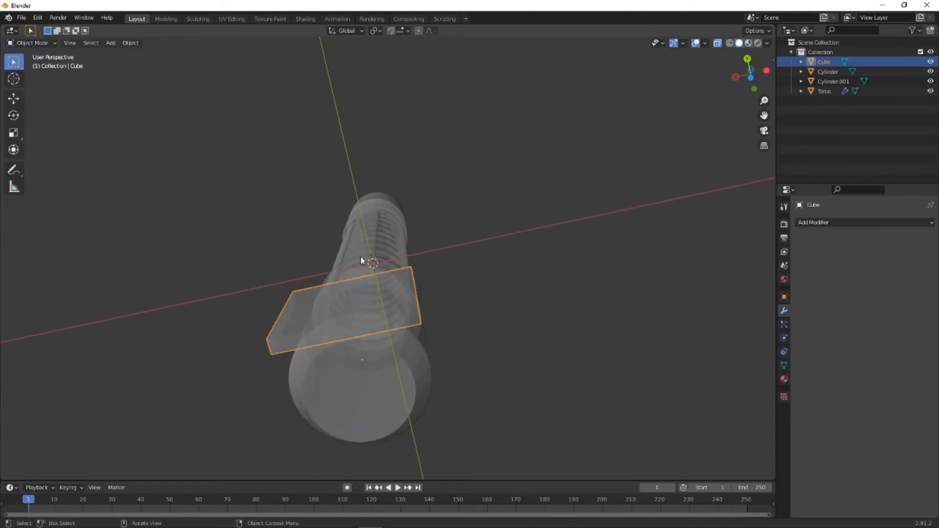
{"action": "left_click", "coordinate": [813, 223]}
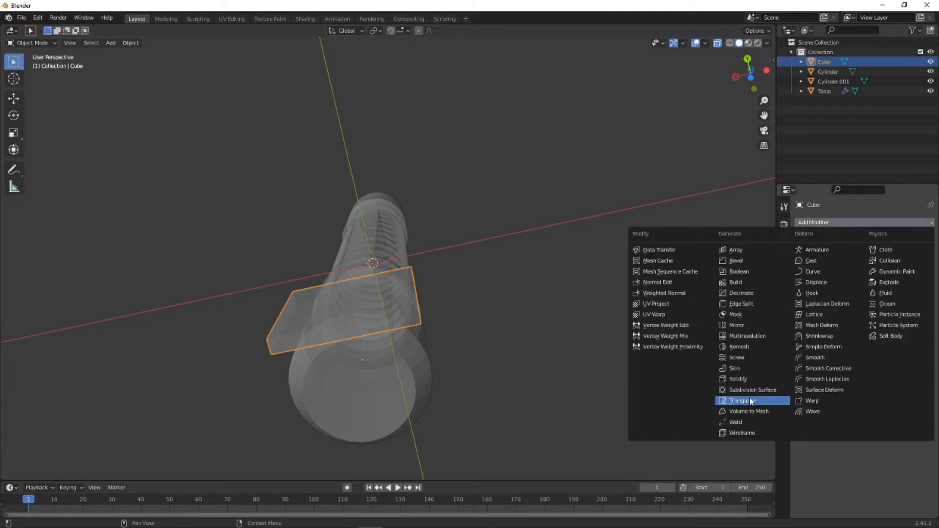
{"action": "left_click", "coordinate": [30, 43]}
{"action": "left_click", "coordinate": [44, 67]}
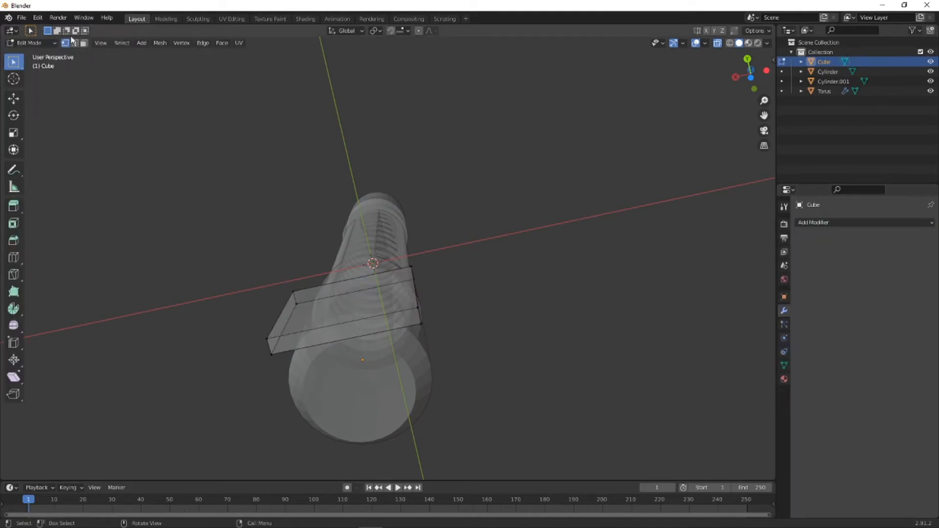
- Add a single centred loop cut that divides the thin plate into two halves across its width
{"action": "key", "text": "a"}
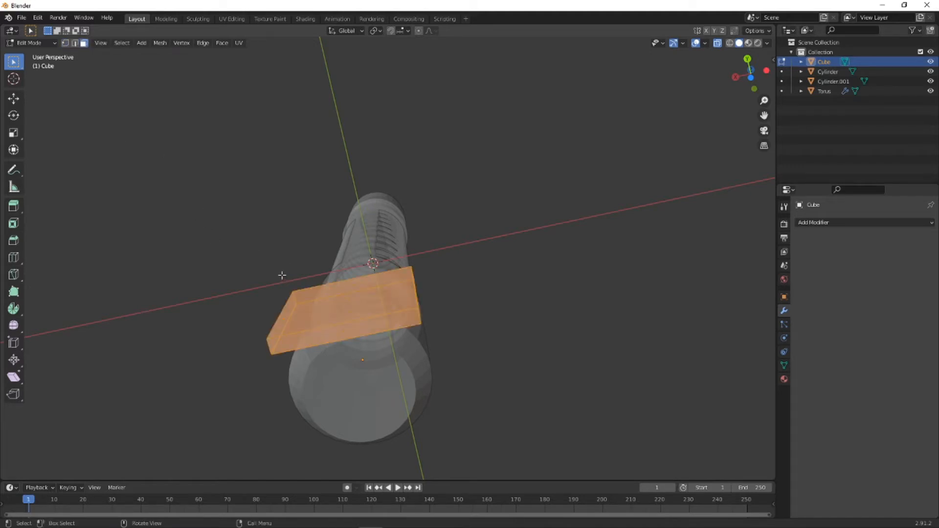
{"action": "key", "text": "ctrl+r"}
{"action": "left_click", "coordinate": [351, 328]}
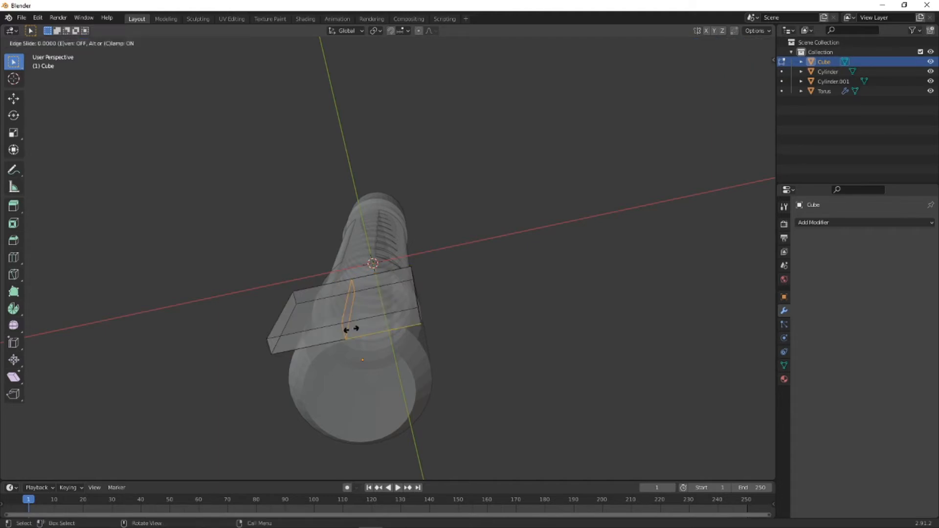
{"action": "right_click", "coordinate": [354, 338]}
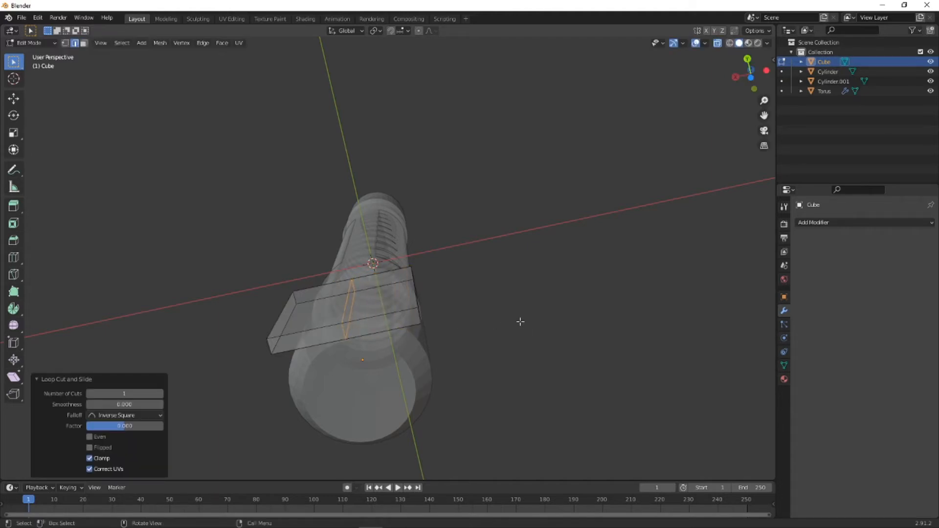
- In the bottom view, select the plate's +X half and delete it
{"action": "left_click", "coordinate": [749, 79]}
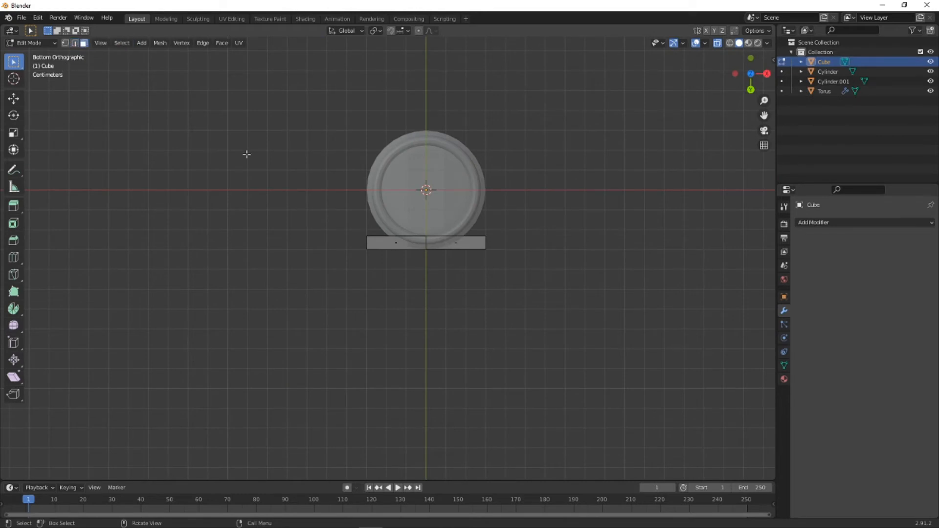
{"action": "left_click_drag", "start_coordinate": [439, 207], "coordinate": [530, 289]}
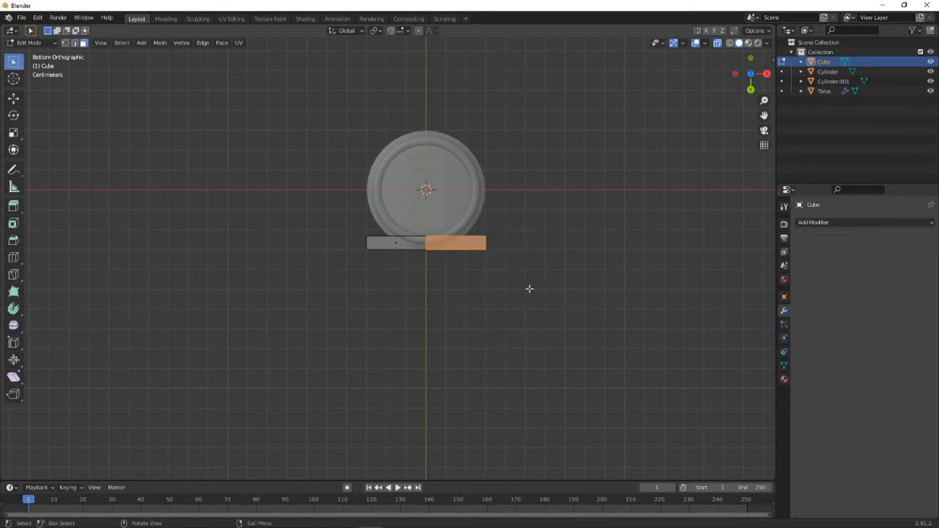
{"action": "key", "text": "x"}
{"action": "left_click", "coordinate": [516, 311]}
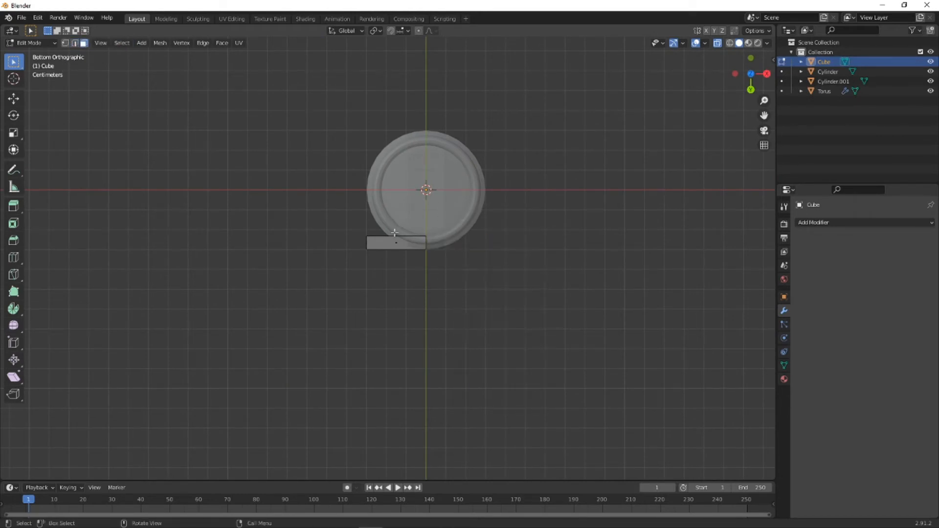
- Return to Object Mode and add a Mirror modifier on the X axis with Clipping enabled to the half plate
{"action": "middle_click_drag", "start_coordinate": [394, 233], "coordinate": [367, 186]}
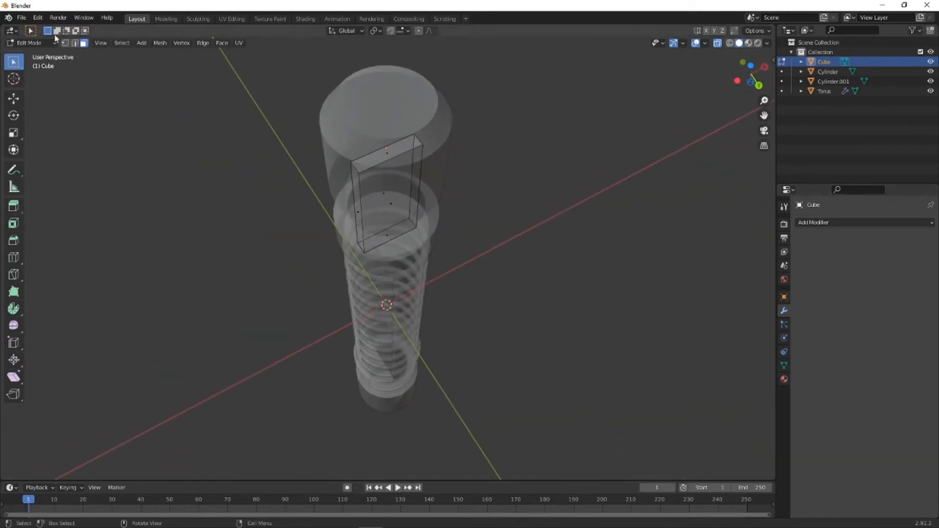
{"action": "left_click", "coordinate": [30, 43]}
{"action": "left_click", "coordinate": [29, 55]}
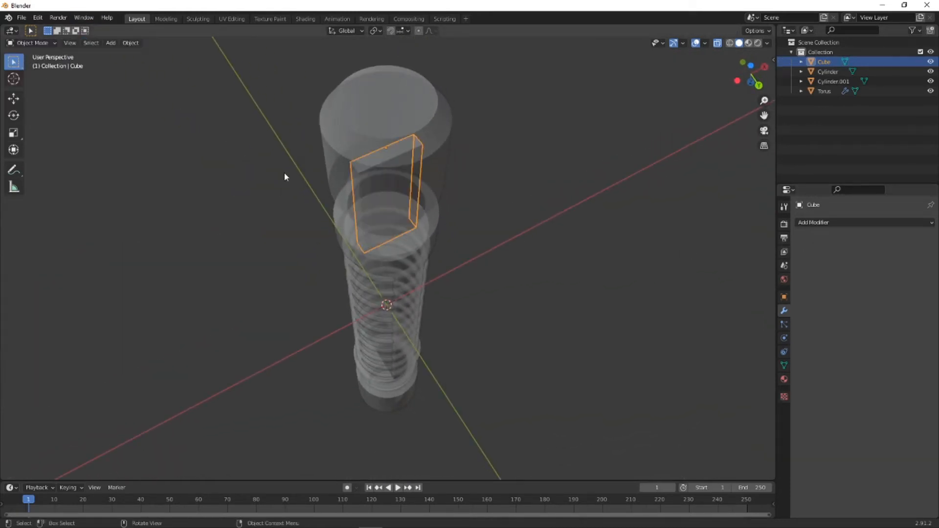
{"action": "left_click", "coordinate": [814, 222]}
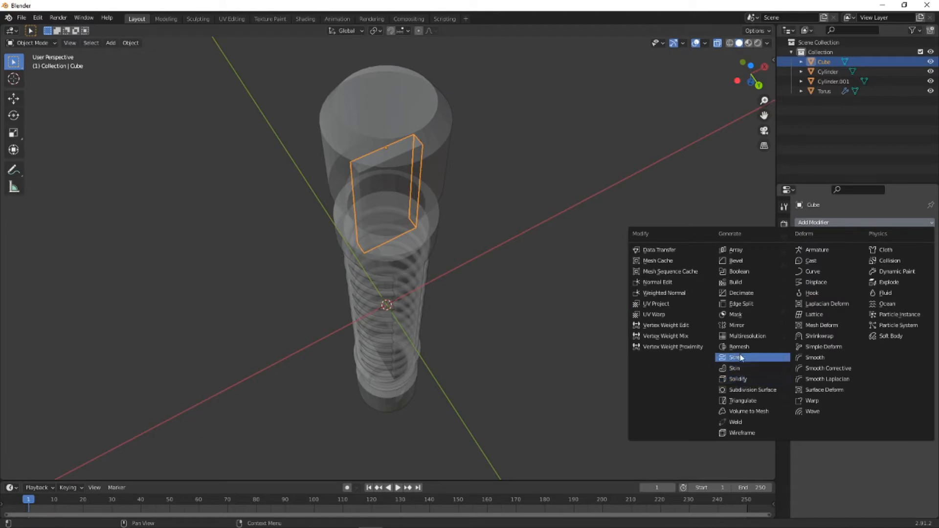
{"action": "left_click", "coordinate": [736, 325]}
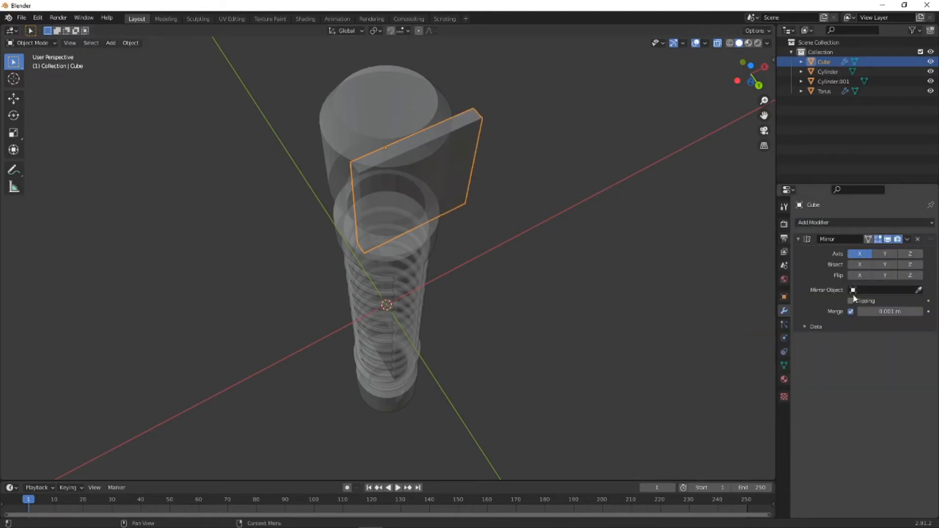
- In Edit Mode, narrow the half plate by moving its outer -X side vertices about 0.020 m along X in the bottom view
{"action": "left_click", "coordinate": [25, 42]}
{"action": "left_click", "coordinate": [30, 65]}
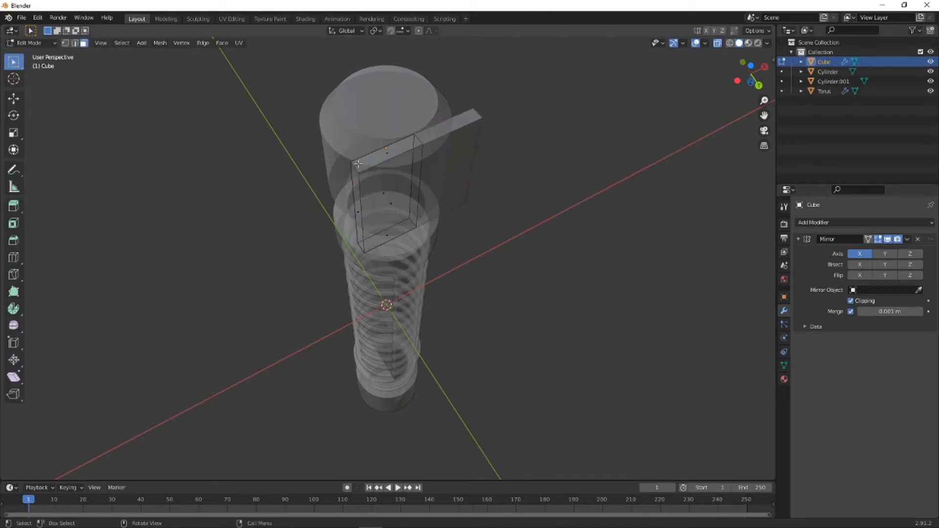
{"action": "mouse_move", "coordinate": [367, 180]}
{"action": "middle_mouse_down"}
{"action": "mouse_move", "coordinate": [467, 183]}
{"action": "mouse_move", "coordinate": [467, 204]}
{"action": "mouse_move", "coordinate": [488, 206]}
{"action": "mouse_move", "coordinate": [380, 180]}
{"action": "middle_mouse_up"}
{"action": "middle_click_drag", "start_coordinate": [348, 258], "coordinate": [376, 270]}
{"action": "left_click", "coordinate": [751, 75]}
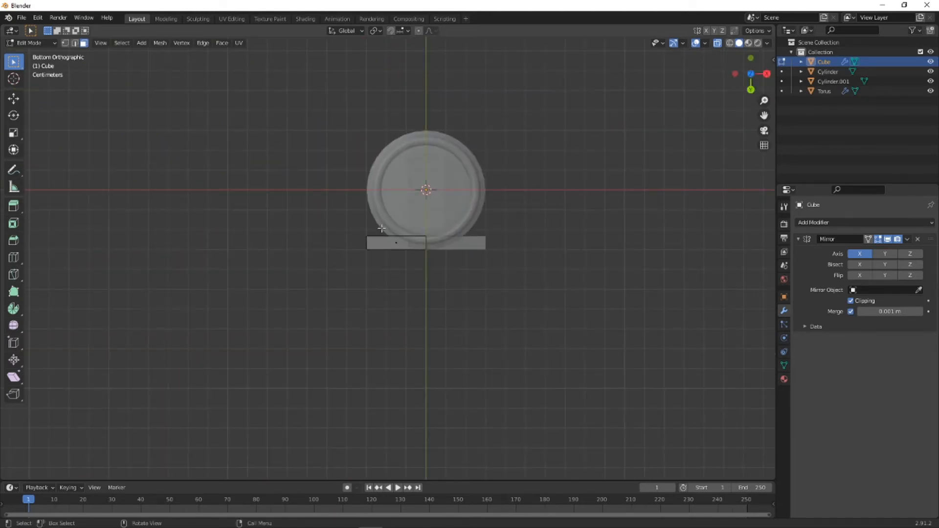
{"action": "scroll", "coordinate": [381, 228], "scroll_direction": "up", "scroll_amount": 5}
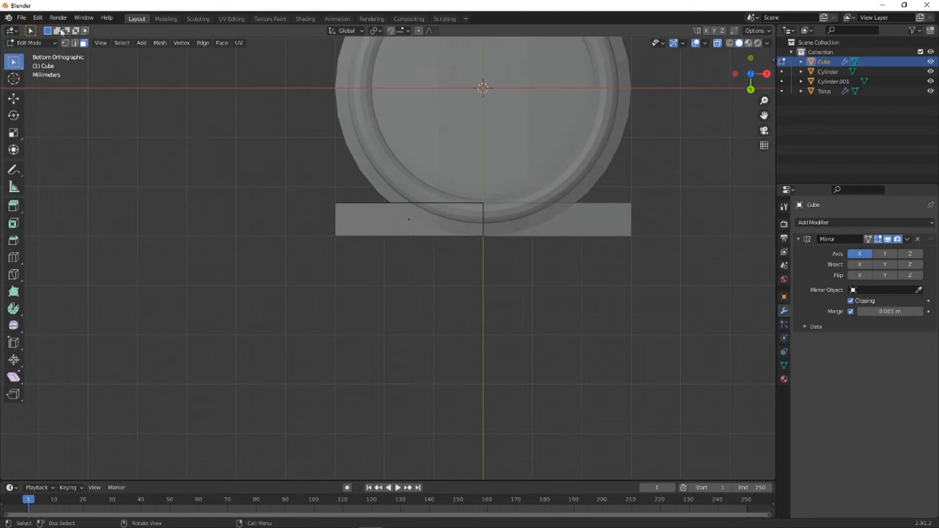
{"action": "left_click", "coordinate": [65, 43]}
{"action": "left_click_drag", "start_coordinate": [259, 175], "coordinate": [357, 268]}
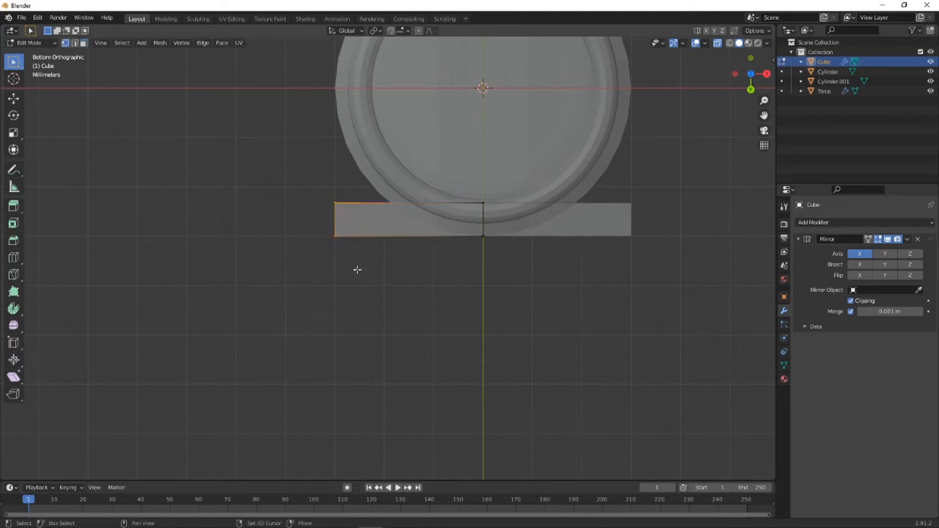
{"action": "key", "text": "g"}
{"action": "key", "text": "y"}
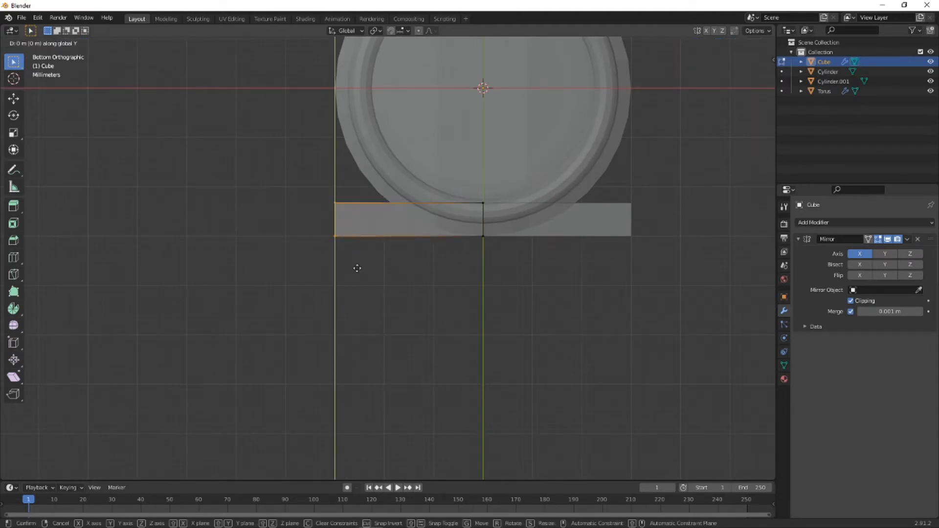
{"action": "key", "text": "x"}
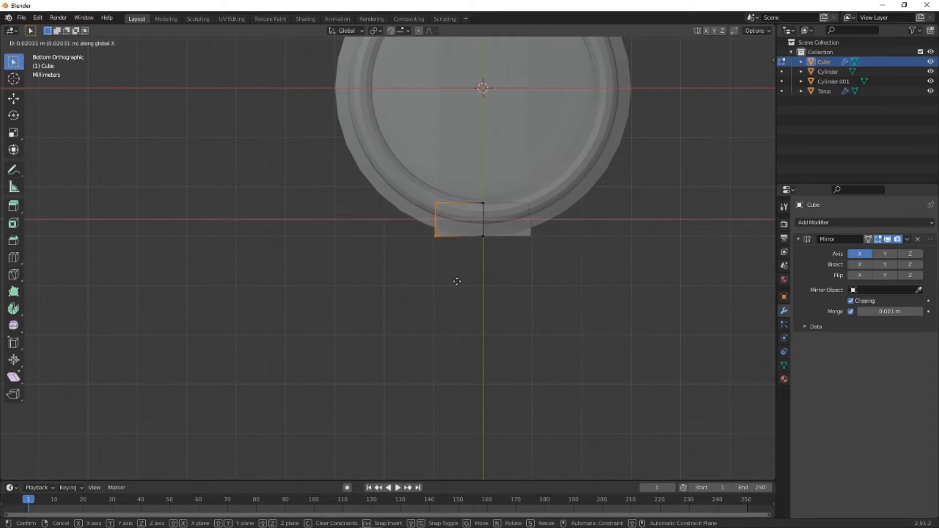
{"action": "left_click", "coordinate": [457, 282]}
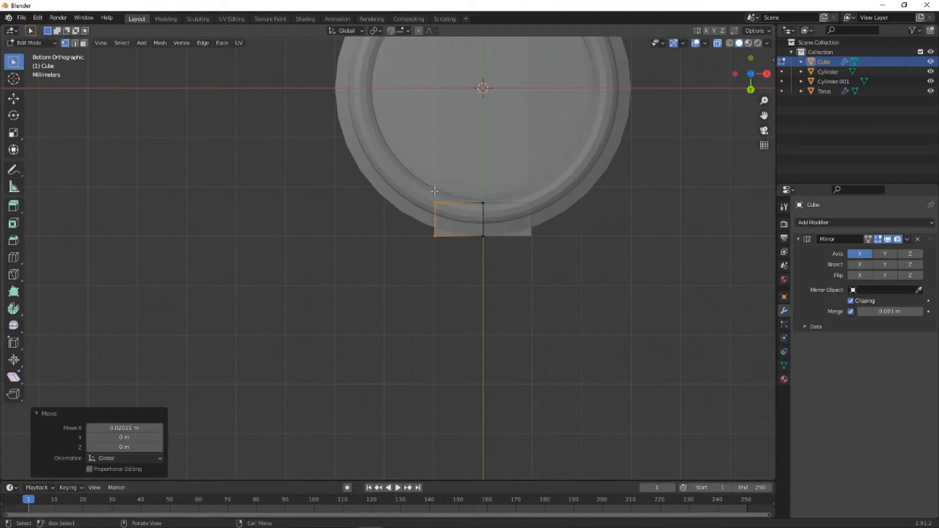
- Taper the plate by moving its inner -X corner vertices about 0.004 m in X and -0.0006 m in Y
{"action": "left_click", "coordinate": [362, 224]}
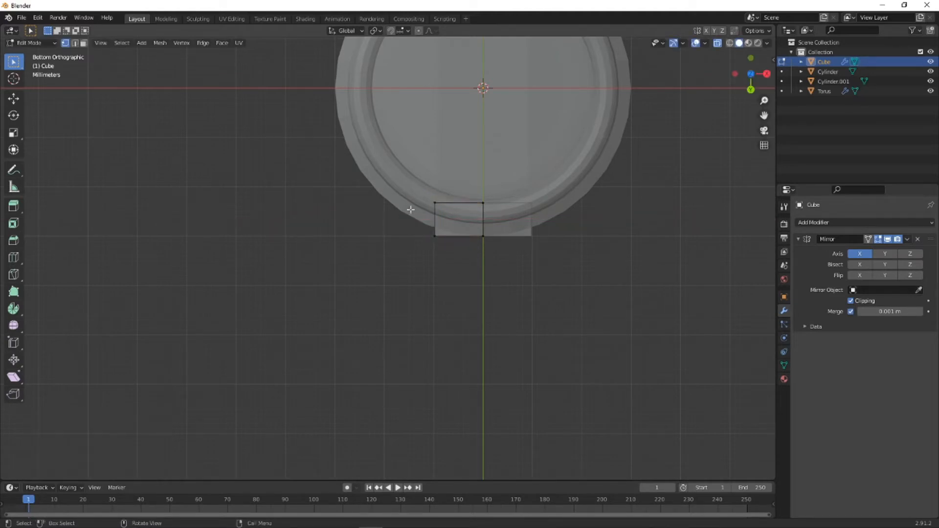
{"action": "left_click", "coordinate": [440, 215]}
{"action": "key", "text": "g"}
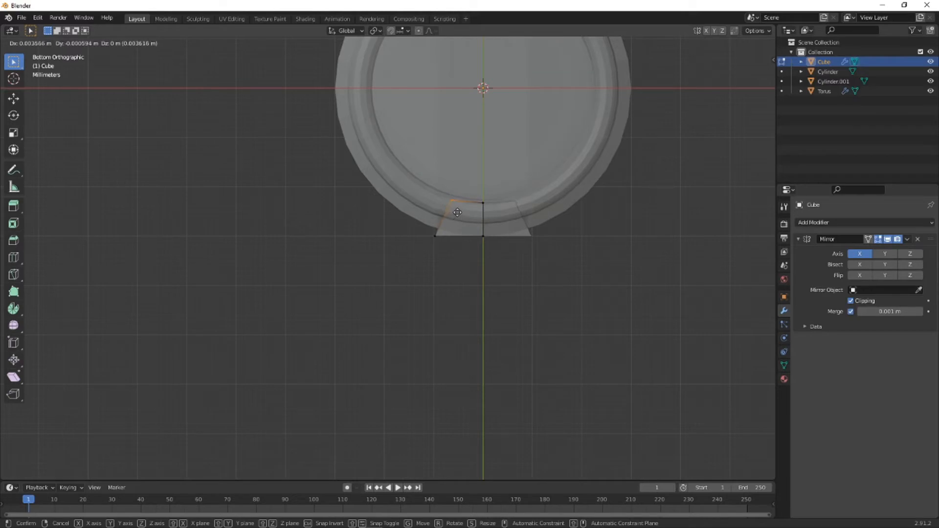
{"action": "left_click", "coordinate": [459, 212]}
- Examine from several angles how the tapered plate sits against the cylinder's lower head
{"action": "middle_click_drag", "start_coordinate": [475, 211], "coordinate": [440, 364]}
{"action": "scroll", "coordinate": [488, 215], "scroll_direction": "down", "scroll_amount": 4}
{"action": "scroll", "coordinate": [410, 266], "scroll_direction": "down", "scroll_amount": 3}
{"action": "scroll", "coordinate": [377, 237], "scroll_direction": "up", "scroll_amount": 10}
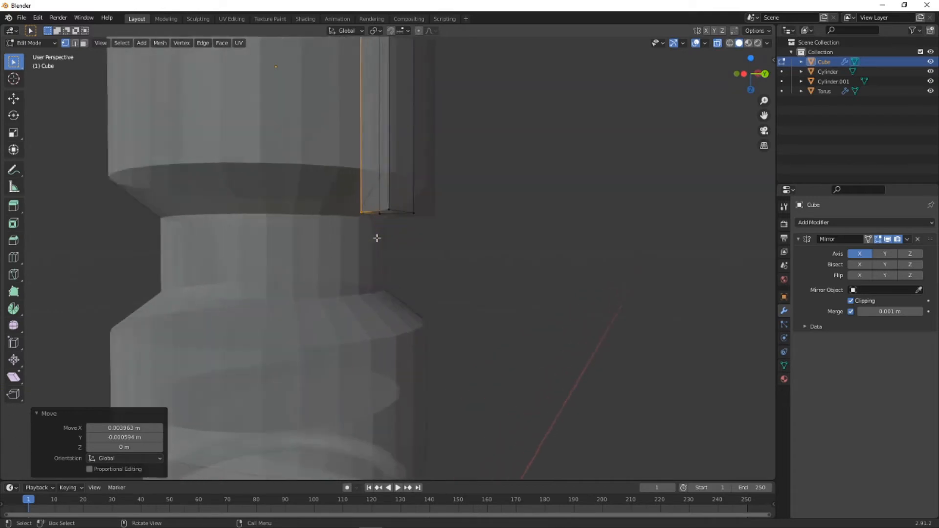
{"action": "middle_click_drag", "start_coordinate": [334, 223], "coordinate": [368, 228]}
{"action": "middle_click_drag", "start_coordinate": [235, 170], "coordinate": [342, 195]}
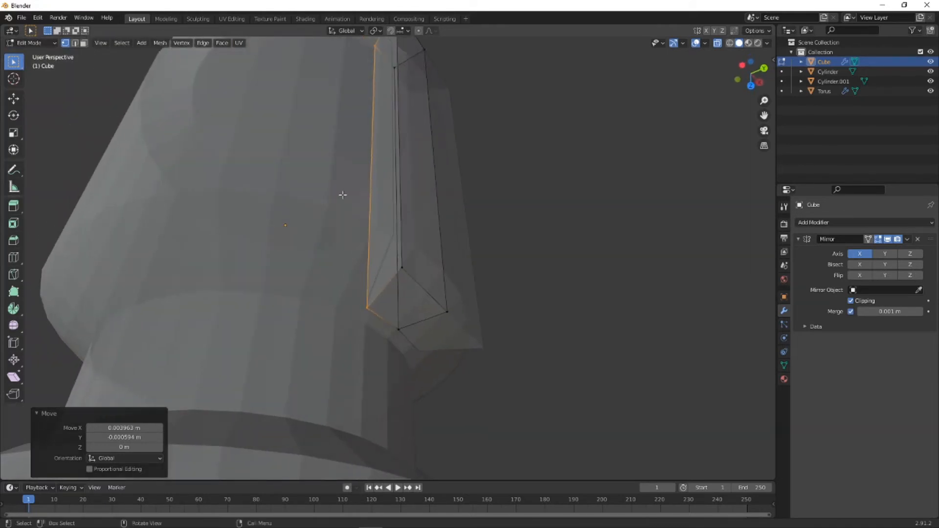
{"action": "middle_click_drag", "start_coordinate": [457, 278], "coordinate": [392, 285]}
{"action": "scroll", "coordinate": [388, 226], "scroll_direction": "down", "scroll_amount": 2}
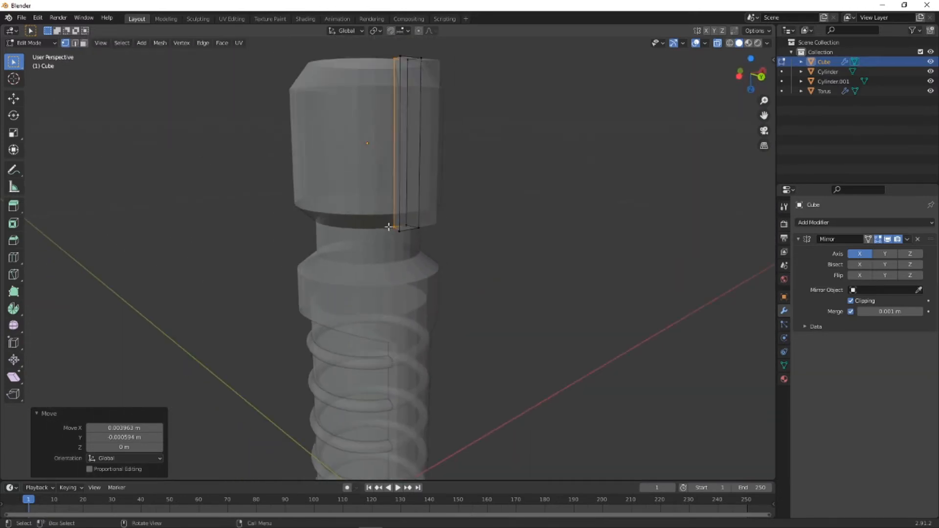
{"action": "middle_click_drag", "start_coordinate": [373, 225], "coordinate": [388, 255]}
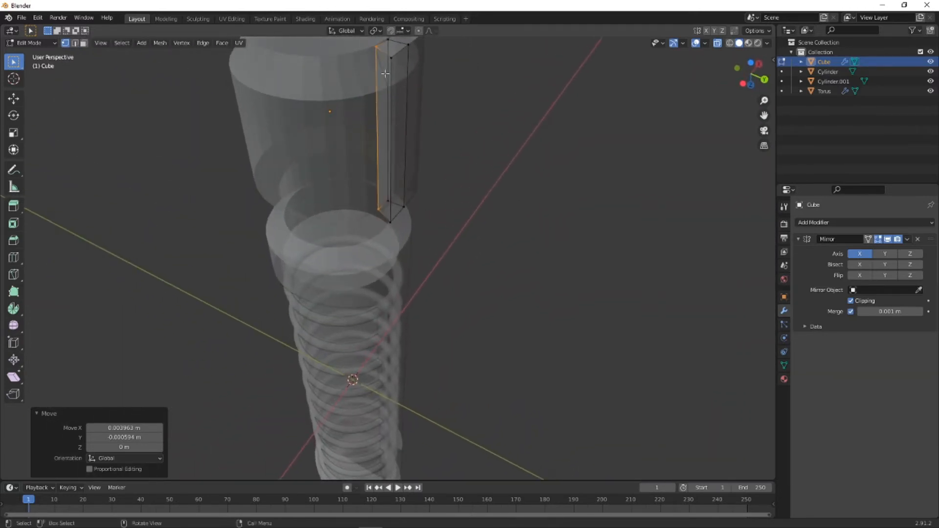
{"action": "scroll", "coordinate": [420, 133], "scroll_direction": "down", "scroll_amount": 3}
{"action": "scroll", "coordinate": [430, 166], "scroll_direction": "up", "scroll_amount": 4}
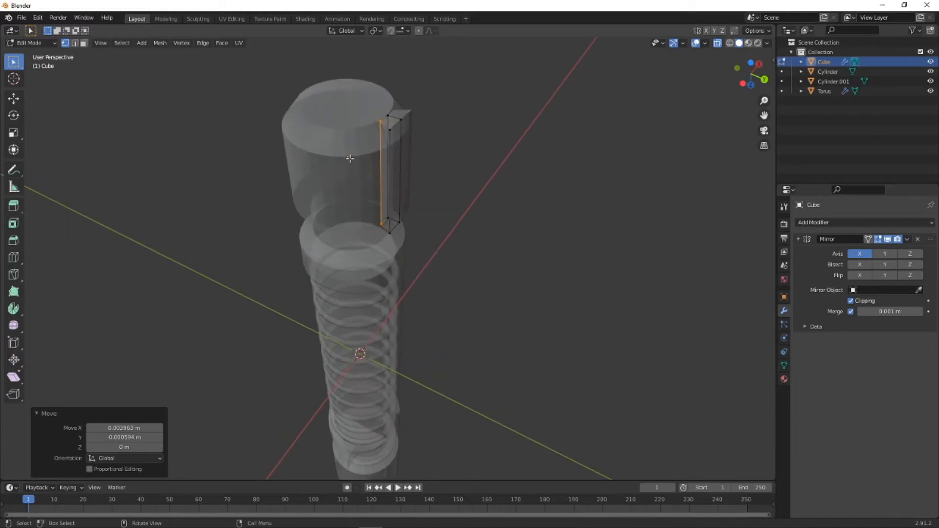
- Return to Object Mode and apply the plate's Mirror modifier
{"action": "left_click", "coordinate": [29, 43]}
{"action": "left_click", "coordinate": [30, 52]}
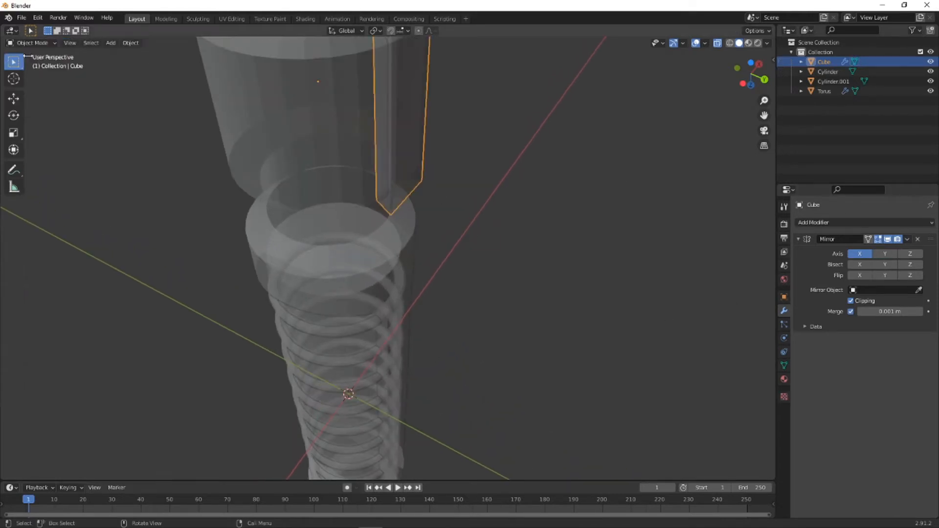
{"action": "left_click", "coordinate": [906, 239]}
{"action": "left_click", "coordinate": [884, 248]}
{"action": "middle_click_drag", "start_coordinate": [373, 172], "coordinate": [354, 169]}
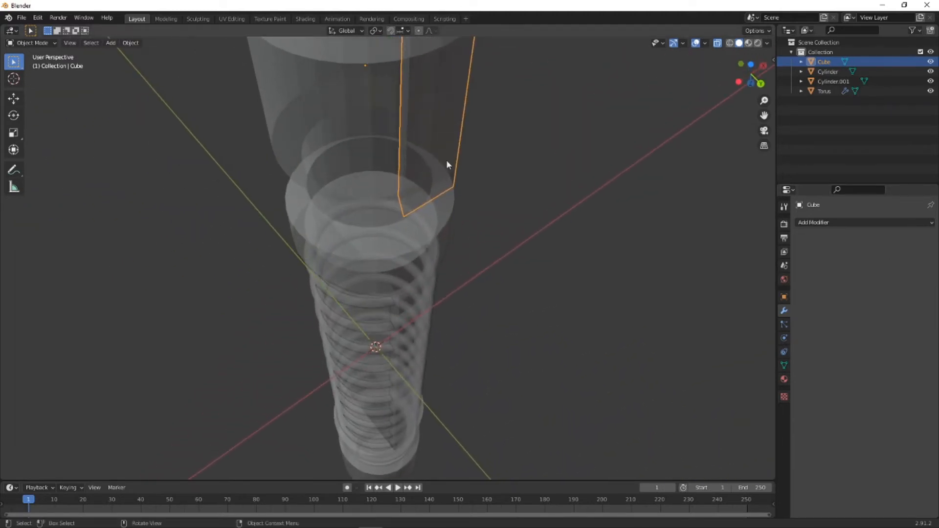
- Copy the plate's Z location and add a Plain Axes empty placed at Z -0.17 m
{"action": "left_click", "coordinate": [784, 297]}
{"action": "double_click", "coordinate": [880, 271]}
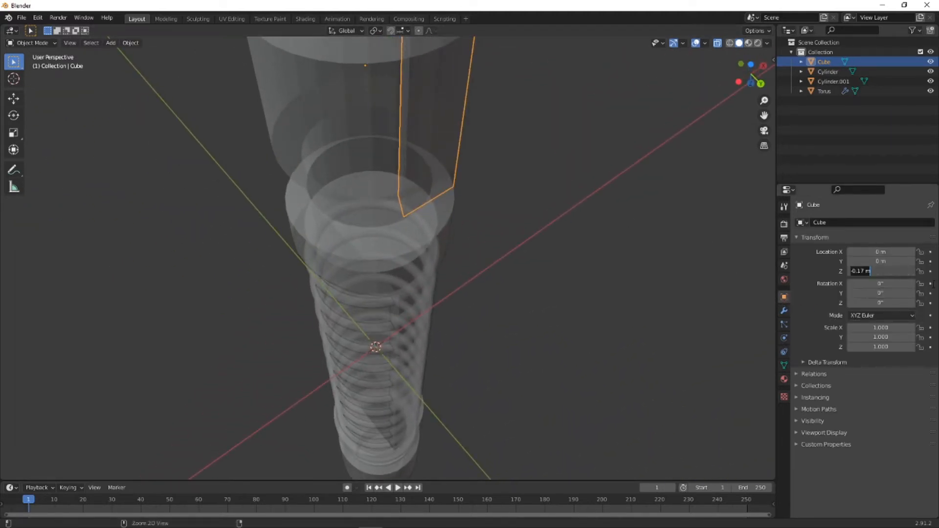
{"action": "key", "text": "Return"}
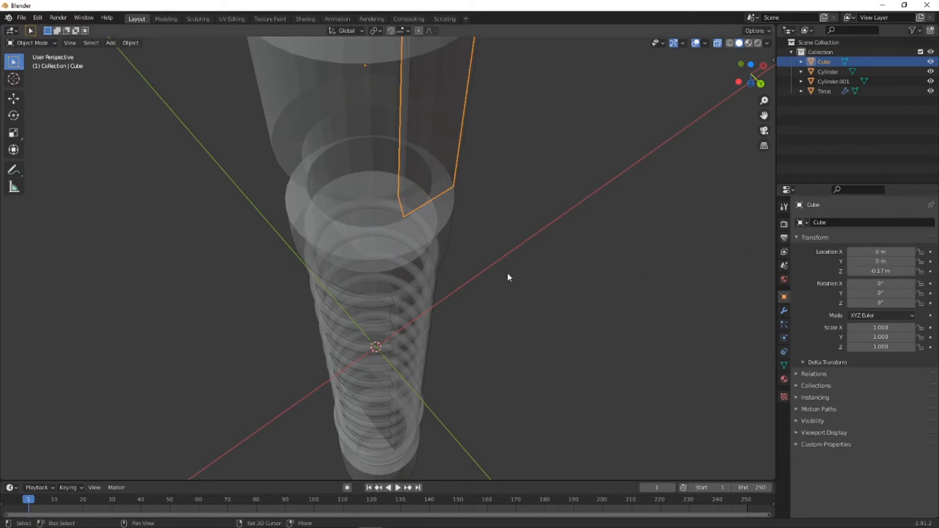
{"action": "key", "text": "shift+a"}
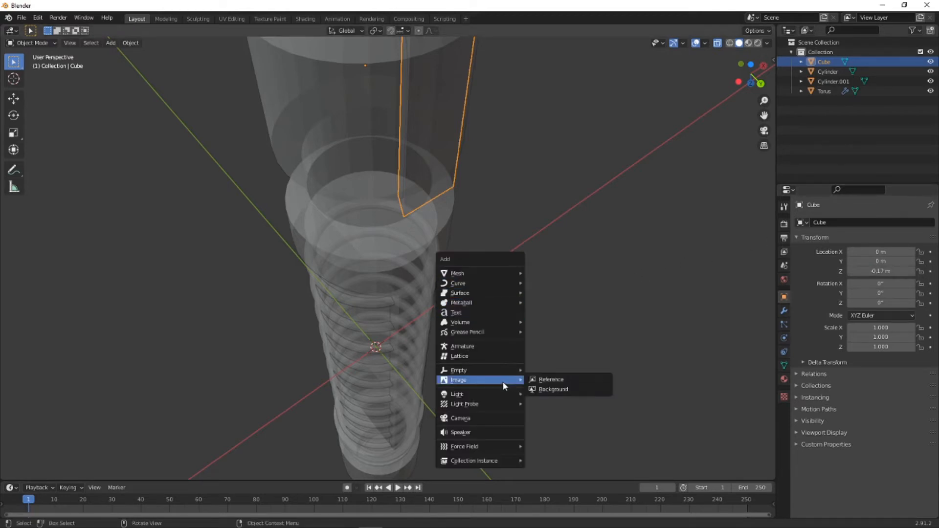
{"action": "mouse_move", "coordinate": [501, 375]}
{"action": "left_click", "coordinate": [556, 371]}
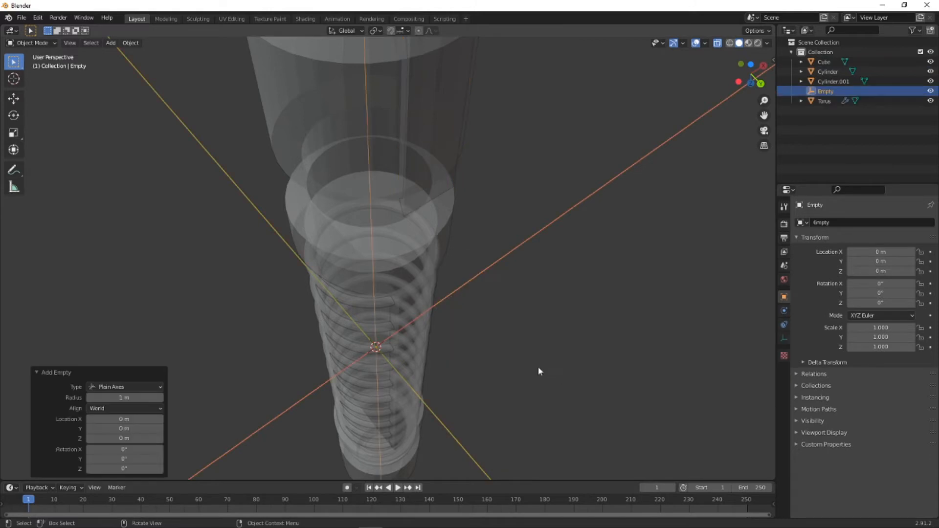
{"action": "left_click", "coordinate": [146, 438]}
{"action": "type", "text": "-0.17 m"}
{"action": "key", "text": "Return"}
- Select the tapered plate and turn off X-ray display
{"action": "middle_click_drag", "start_coordinate": [75, 314], "coordinate": [261, 162]}
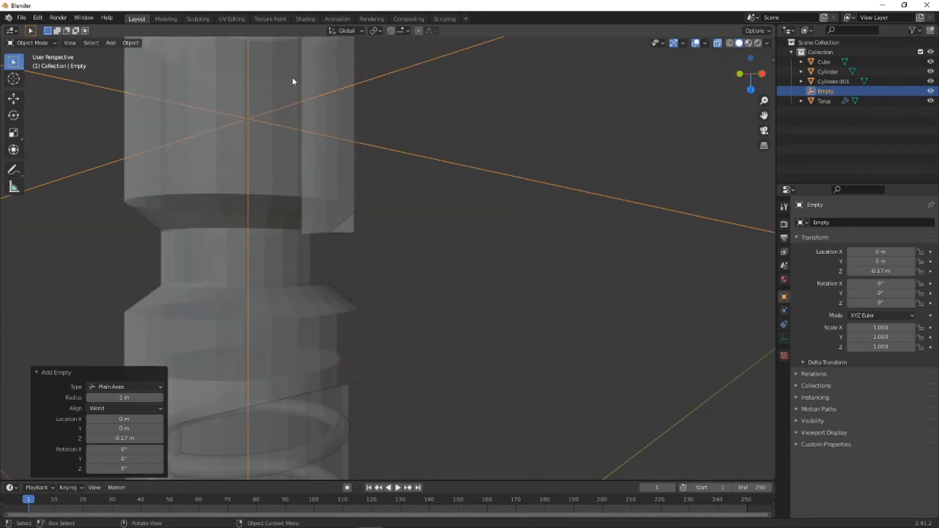
{"action": "middle_click_drag", "start_coordinate": [354, 238], "coordinate": [292, 231]}
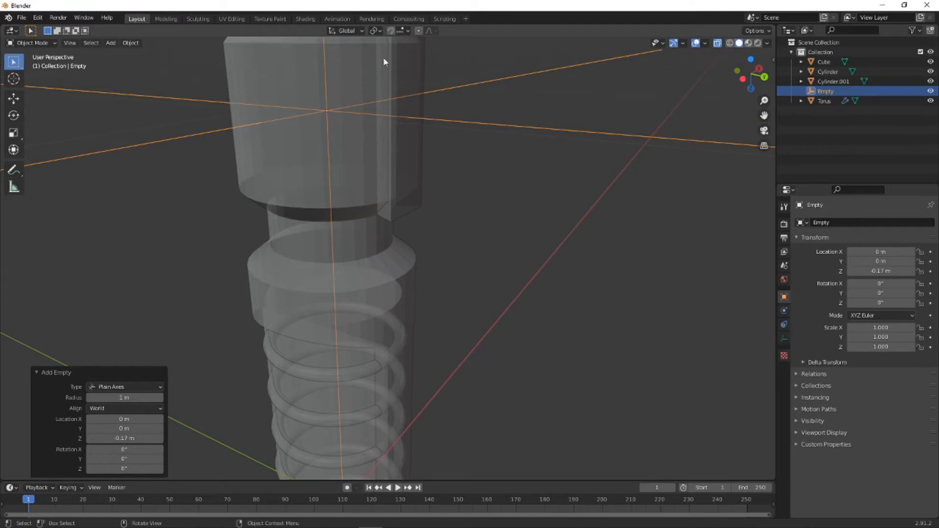
{"action": "left_click", "coordinate": [409, 205]}
{"action": "middle_click_drag", "start_coordinate": [465, 63], "coordinate": [405, 212]}
{"action": "left_click", "coordinate": [718, 43]}
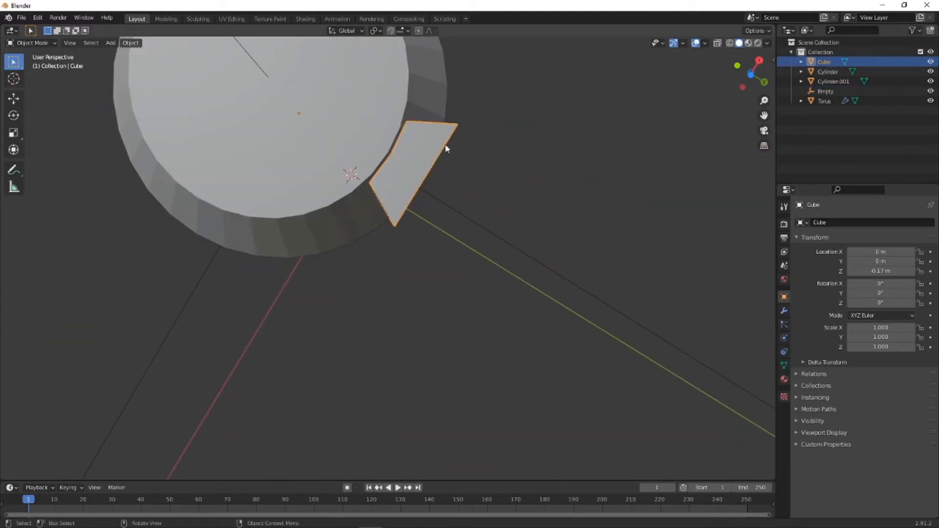
{"action": "mouse_move", "coordinate": [446, 146]}
{"action": "middle_mouse_down"}
{"action": "mouse_move", "coordinate": [443, 98]}
{"action": "mouse_move", "coordinate": [435, 115]}
{"action": "mouse_move", "coordinate": [389, 133]}
{"action": "mouse_move", "coordinate": [250, 118]}
{"action": "mouse_move", "coordinate": [448, 156]}
{"action": "middle_mouse_up"}
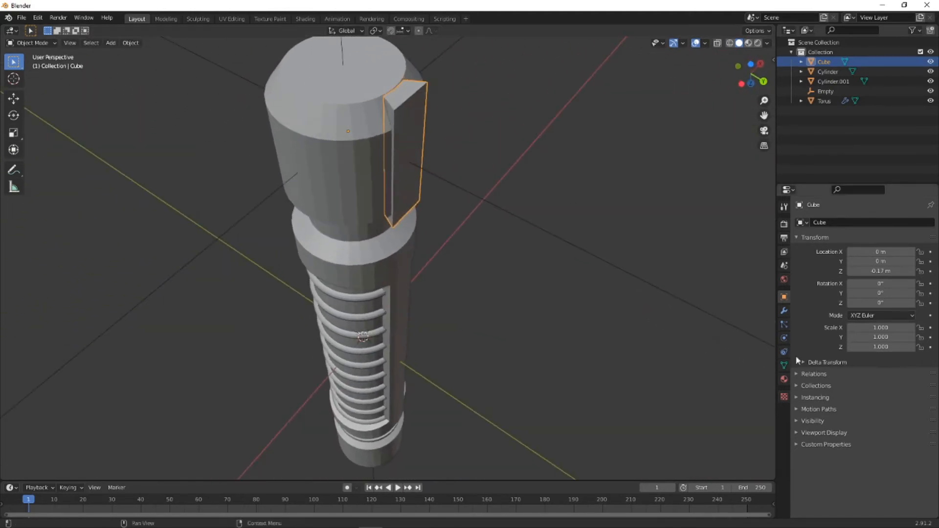
- Add an Array modifier to the plate with a count of 6, Relative Offset off and Object Offset set to the Empty
{"action": "left_click", "coordinate": [785, 310]}
{"action": "left_click", "coordinate": [843, 224]}
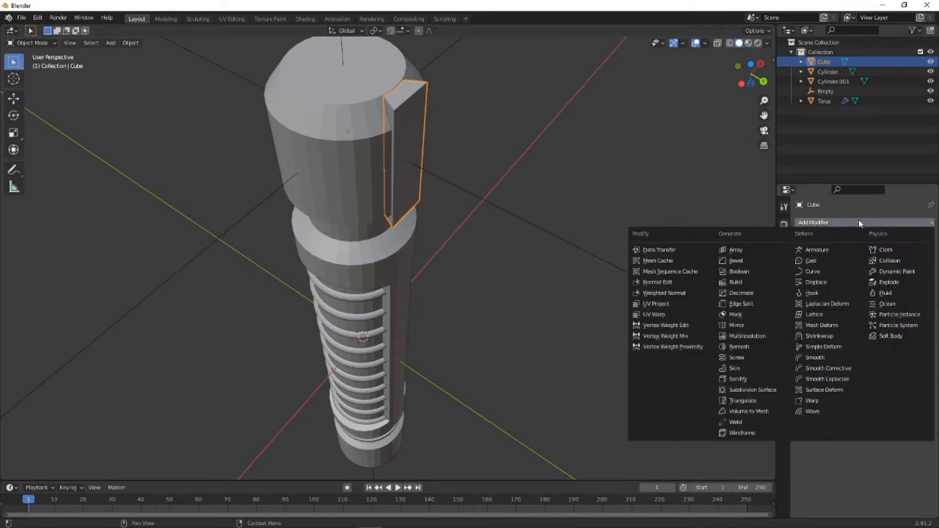
{"action": "left_click", "coordinate": [738, 252]}
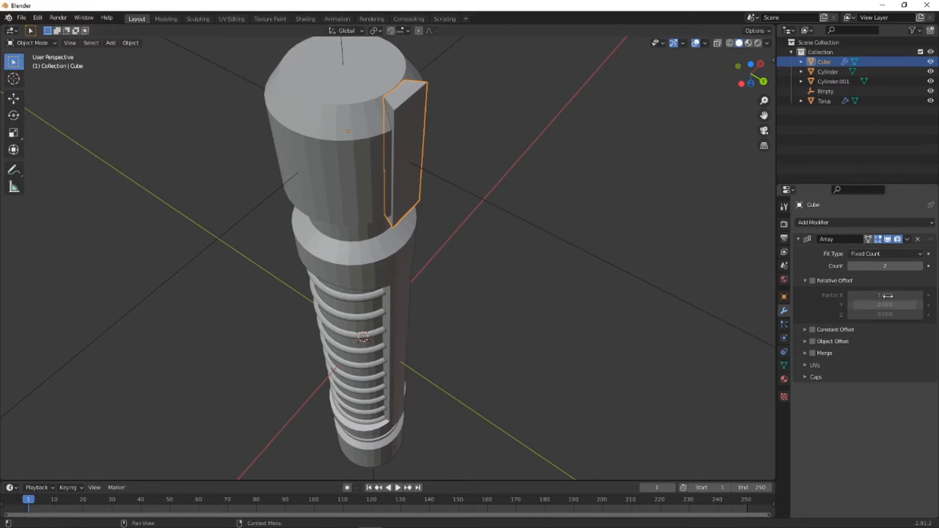
{"action": "left_click", "coordinate": [804, 341]}
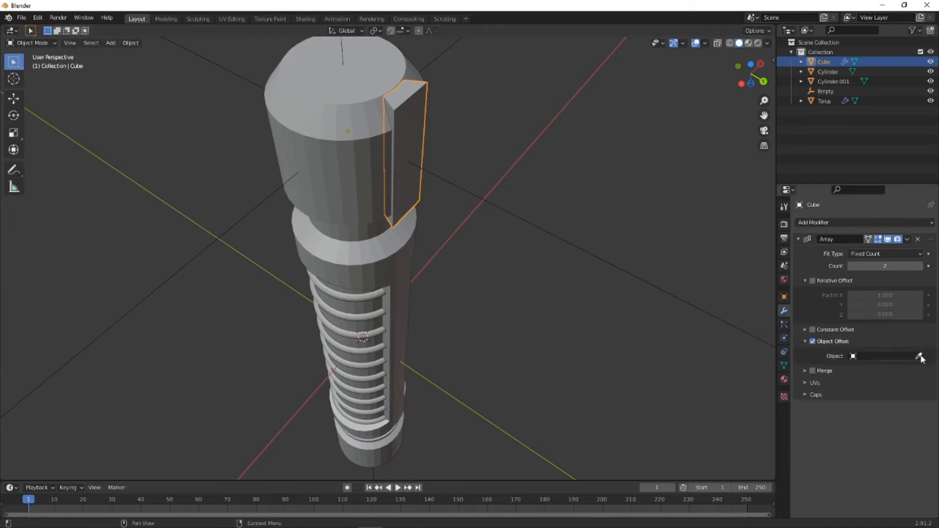
{"action": "left_click", "coordinate": [853, 356]}
{"action": "left_click", "coordinate": [871, 394]}
{"action": "left_click", "coordinate": [754, 62]}
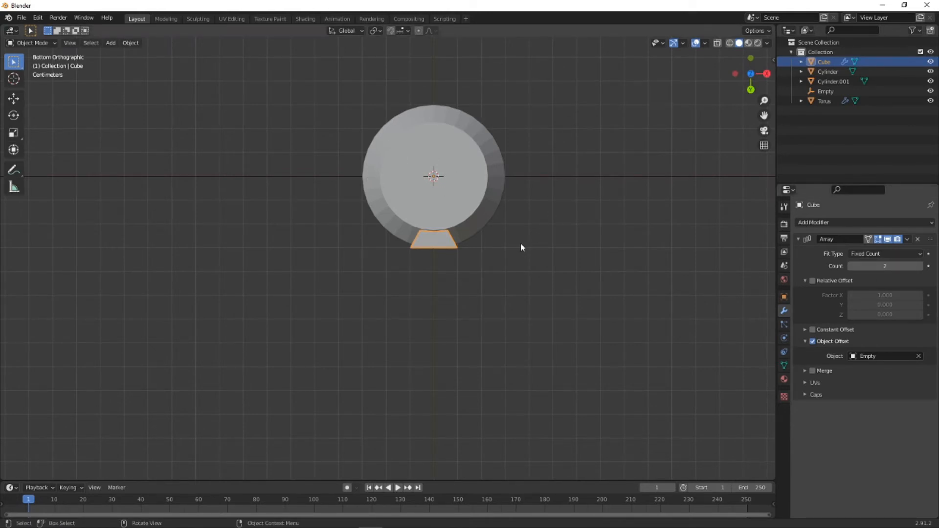
{"action": "left_click", "coordinate": [885, 267]}
{"action": "key", "text": "Return"}
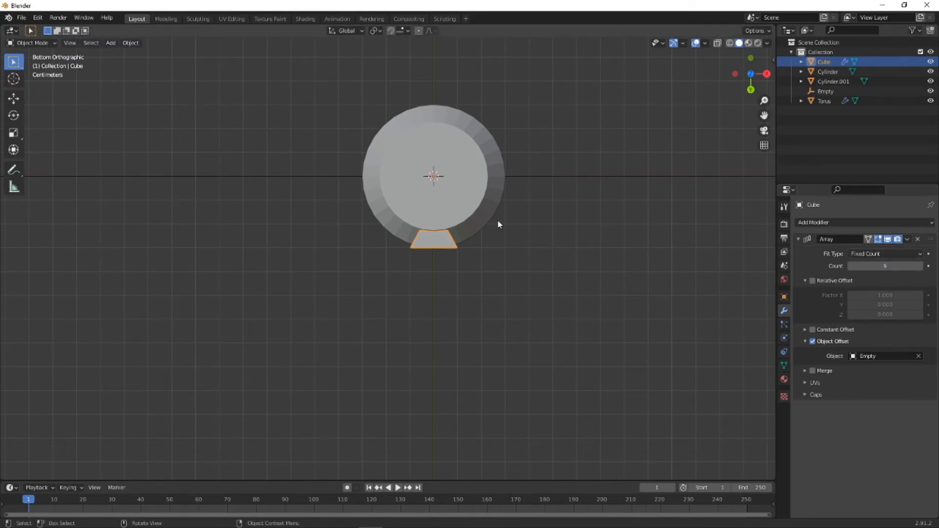
- Rotate the plate 60° in the bottom view to spread the six array copies evenly around the head
{"action": "key", "text": "r"}
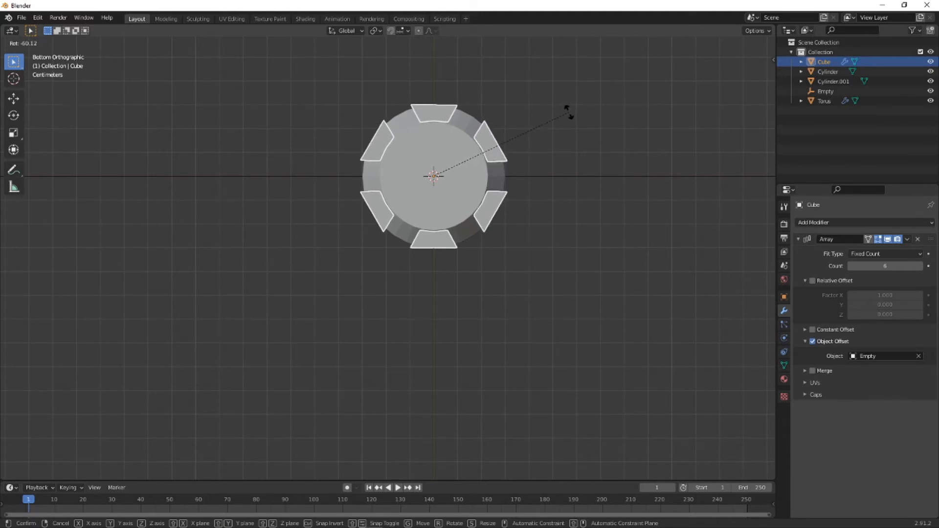
{"action": "type", "text": "30"}
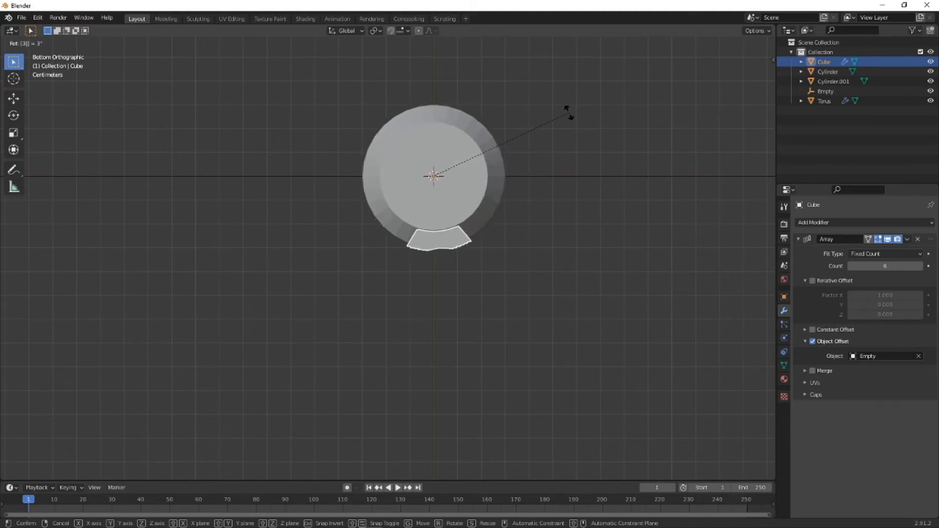
{"action": "key", "text": "BackSpace"}
{"action": "key", "text": "BackSpace"}
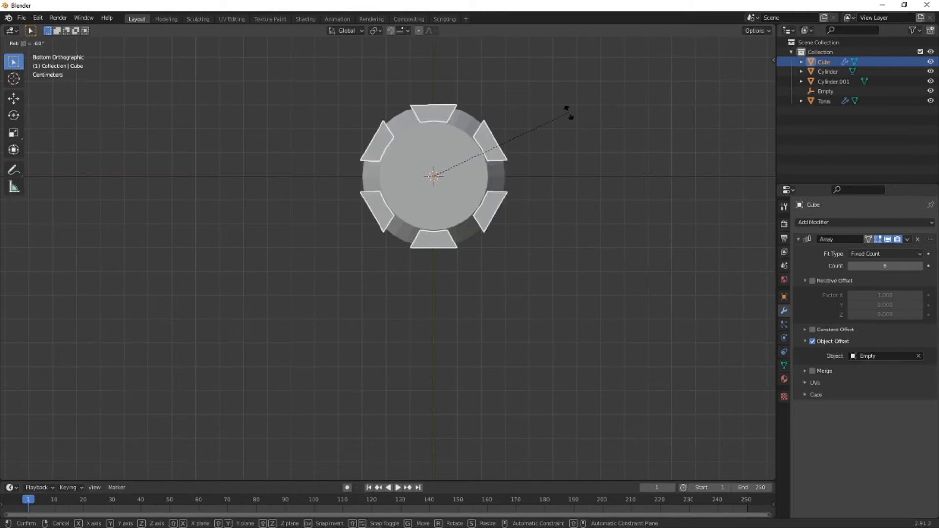
{"action": "type", "text": "60"}
{"action": "key", "text": "Return"}
- Add a Boolean modifier set to Difference to the outer handle cylinder, using the arrayed plates (Cube) as the cutting object
{"action": "middle_click_drag", "start_coordinate": [544, 136], "coordinate": [431, 118]}
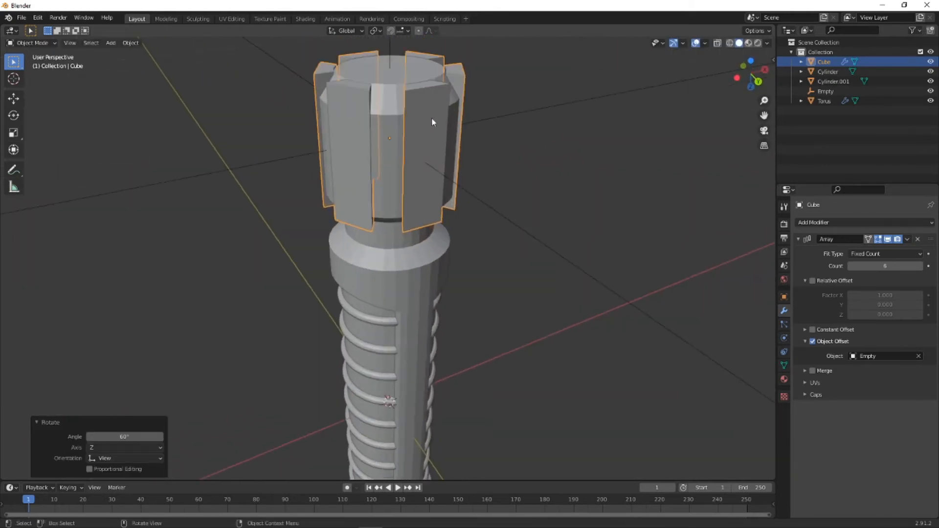
{"action": "scroll", "coordinate": [431, 117], "scroll_direction": "up", "scroll_amount": 2}
{"action": "left_click", "coordinate": [380, 187]}
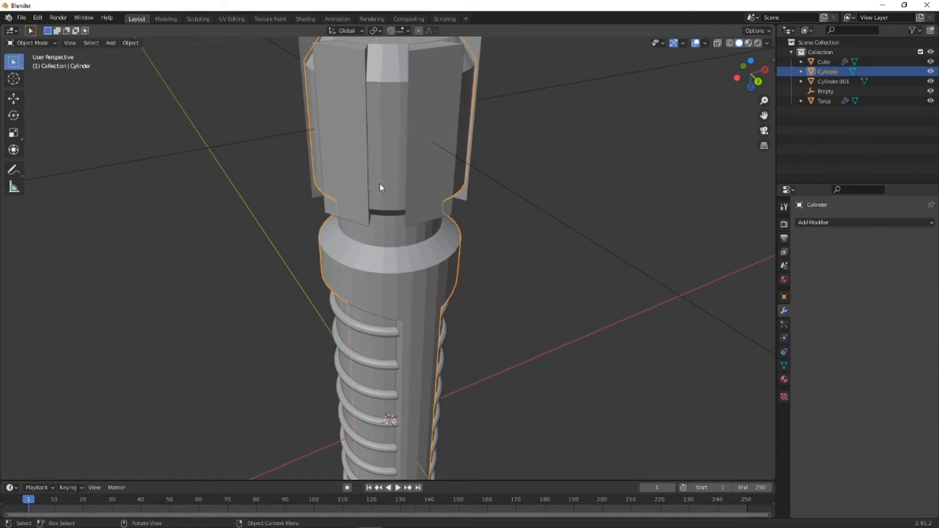
{"action": "left_click", "coordinate": [826, 223]}
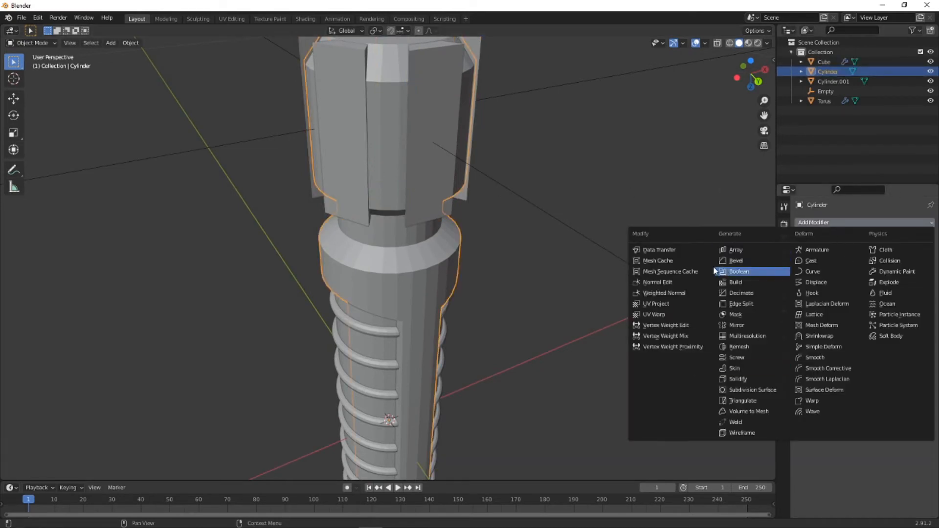
{"action": "left_click", "coordinate": [740, 271]}
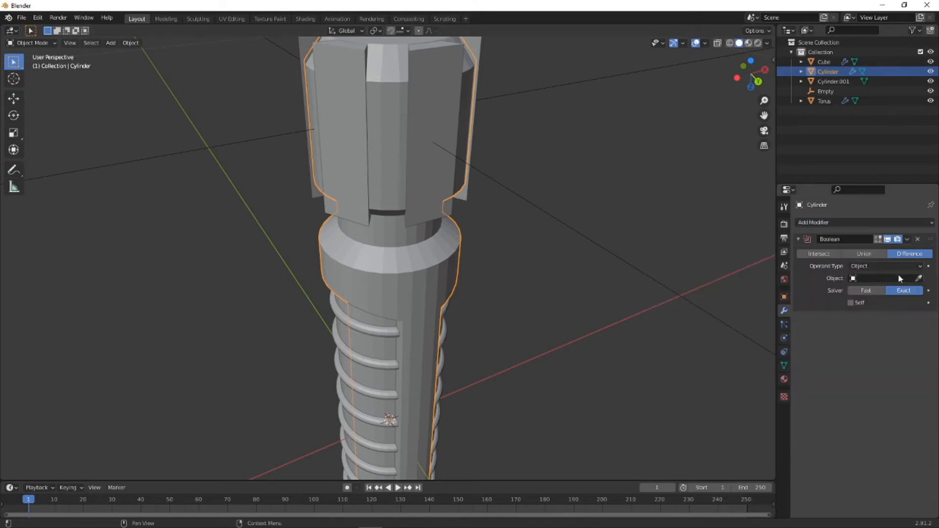
{"action": "left_click", "coordinate": [919, 278]}
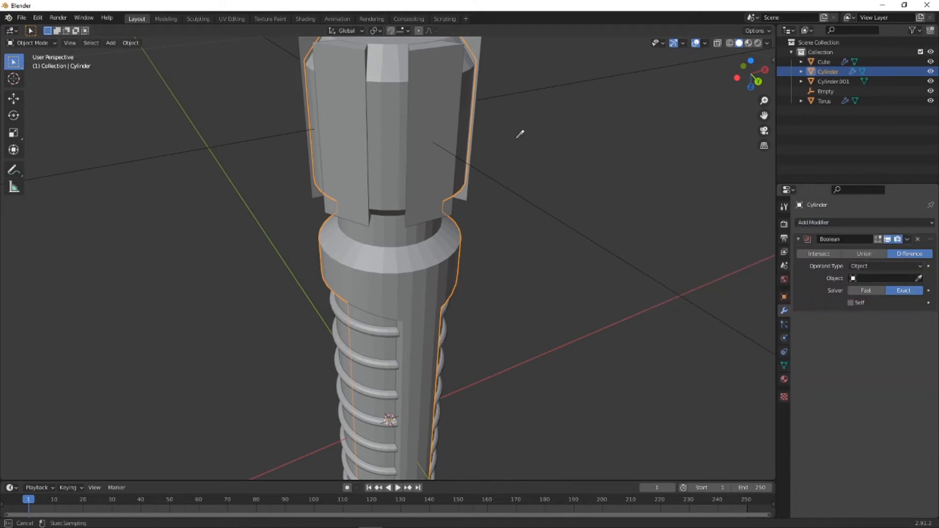
{"action": "left_click", "coordinate": [478, 42]}
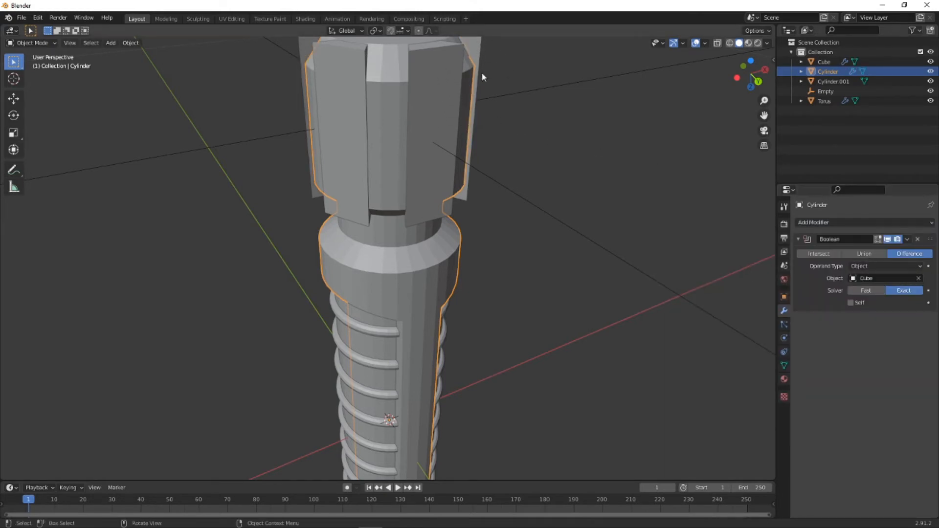
- Hide the arrayed plates and inspect the slots cut into the handle's lower head
{"action": "middle_click_drag", "start_coordinate": [427, 113], "coordinate": [427, 95]}
{"action": "left_click", "coordinate": [429, 99]}
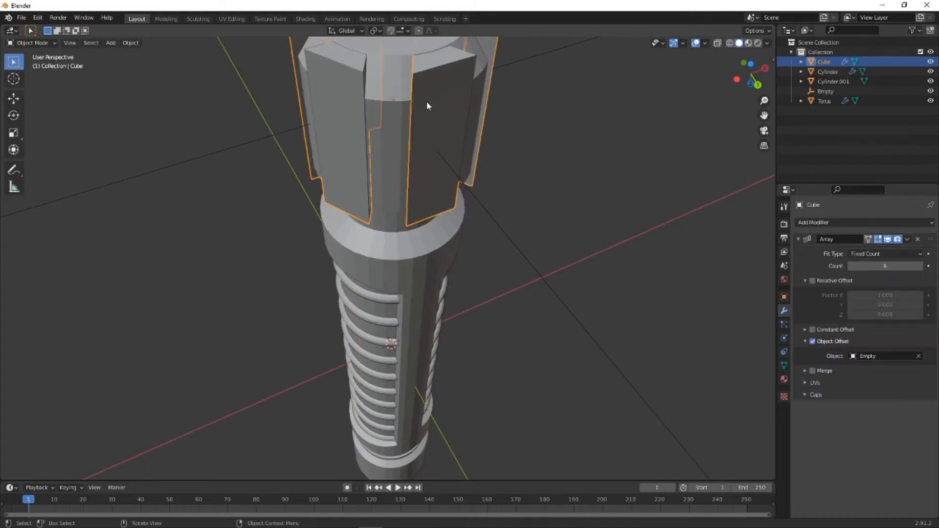
{"action": "key", "text": "h"}
{"action": "middle_click_drag", "start_coordinate": [427, 104], "coordinate": [484, 518]}
{"action": "middle_click_drag", "start_coordinate": [479, 434], "coordinate": [492, 266]}
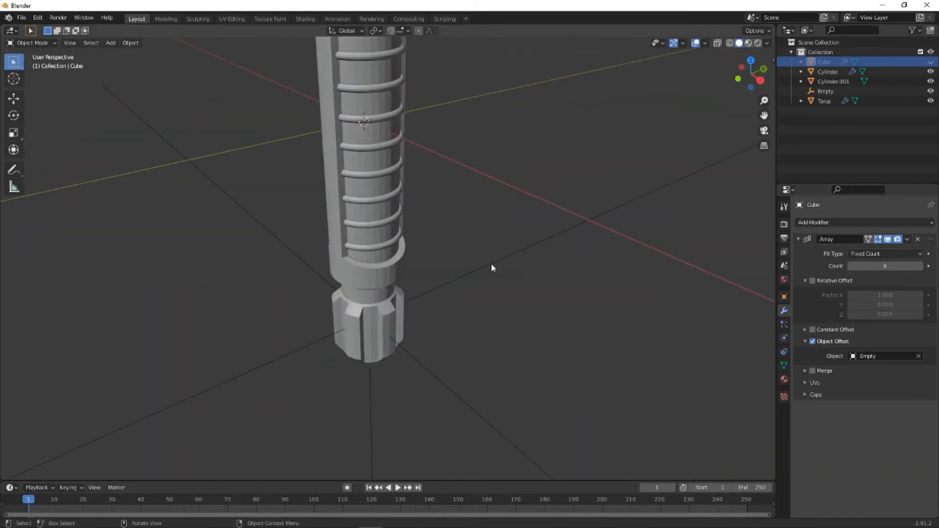
- Apply the Array modifier on the plates and unhide them
{"action": "left_click", "coordinate": [907, 239]}
{"action": "left_click", "coordinate": [870, 250]}
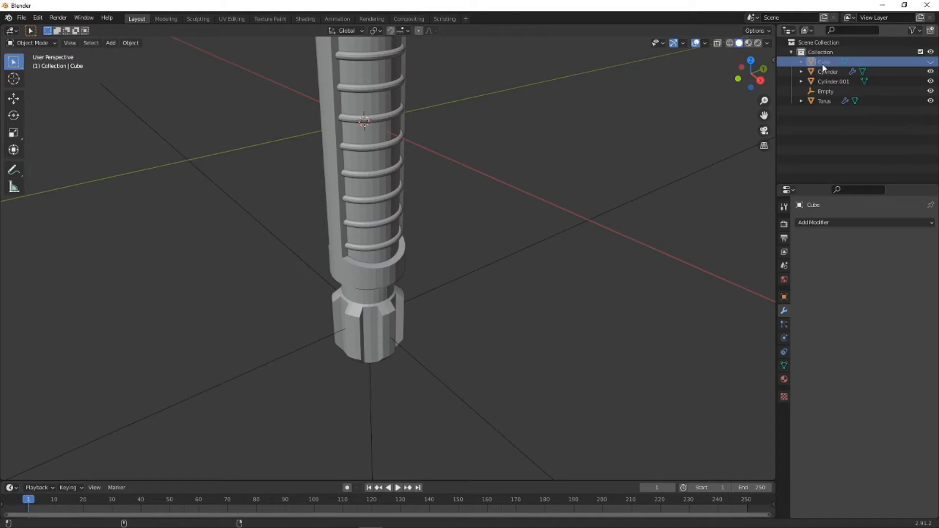
{"action": "key", "text": "alt+h"}
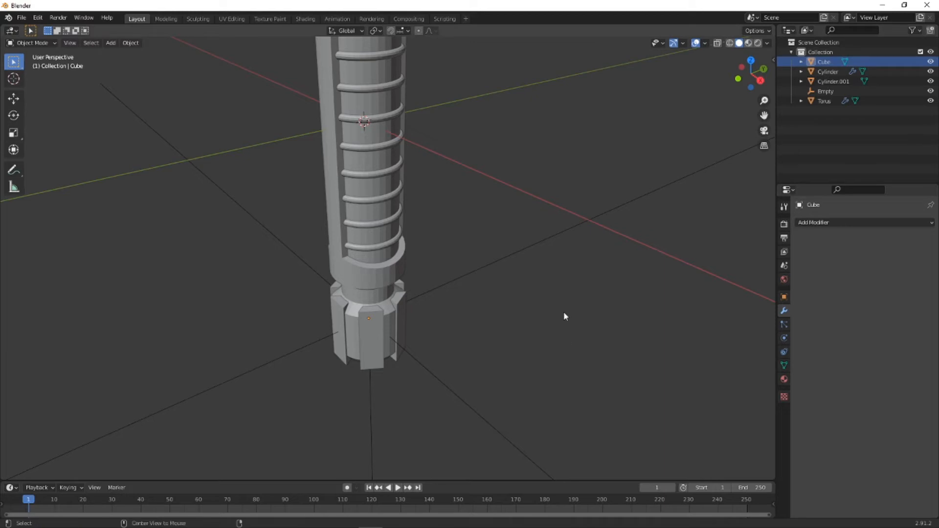
- Try deleting the arrayed plates and undo the deletion
{"action": "left_click", "coordinate": [370, 322]}
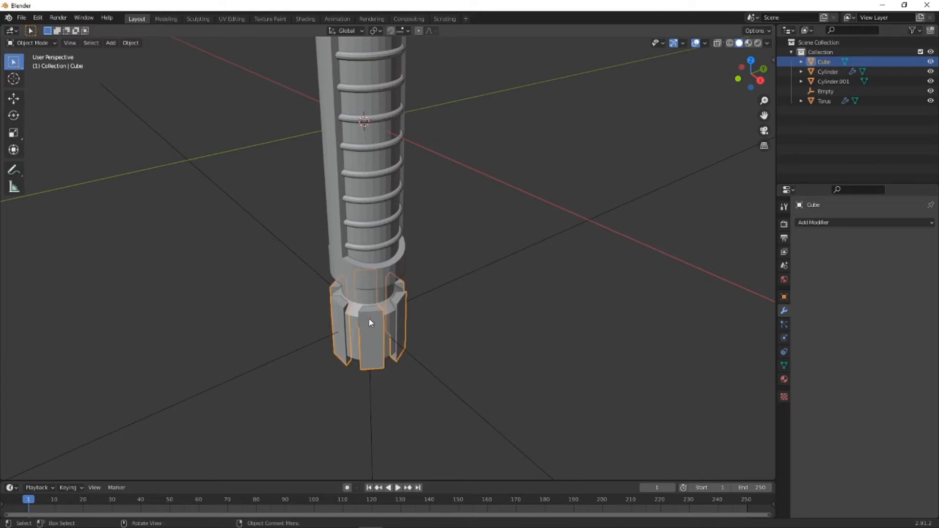
{"action": "key", "text": "Delete"}
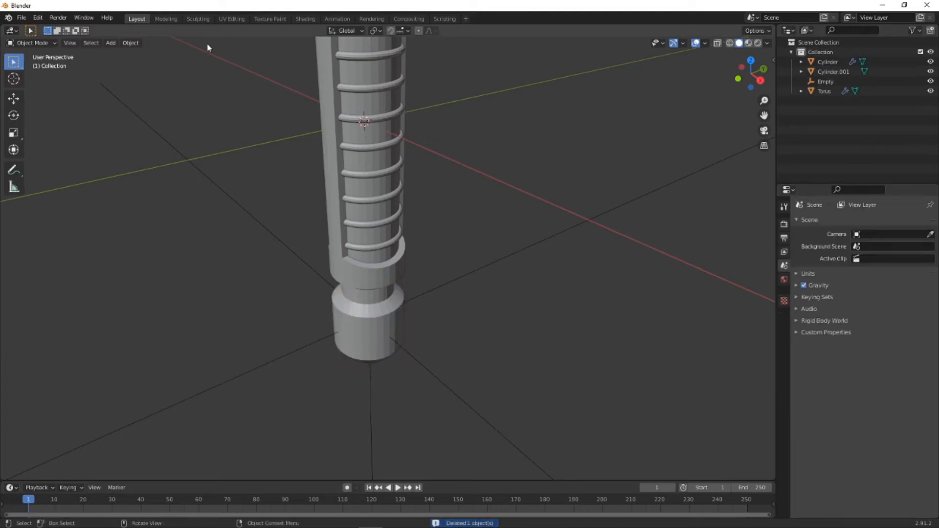
{"action": "left_click", "coordinate": [38, 18]}
{"action": "left_click", "coordinate": [45, 32]}
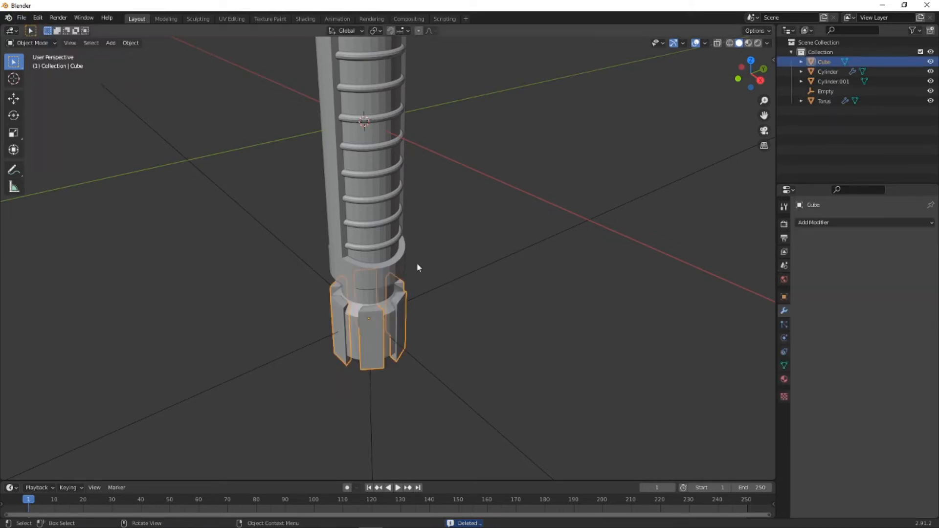
- Apply the outer cylinder's Boolean modifier and delete the plates used as the cutter
{"action": "left_click", "coordinate": [367, 279]}
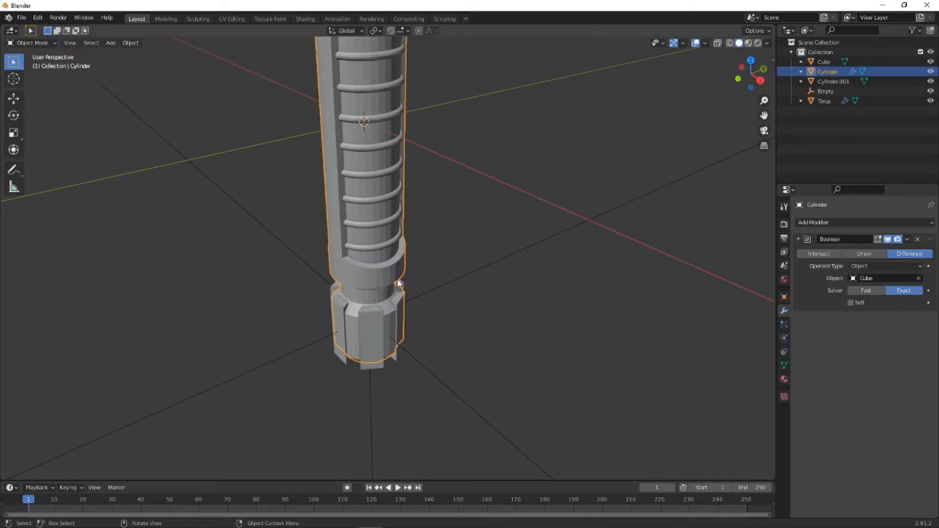
{"action": "left_click", "coordinate": [908, 239]}
{"action": "left_click", "coordinate": [864, 250]}
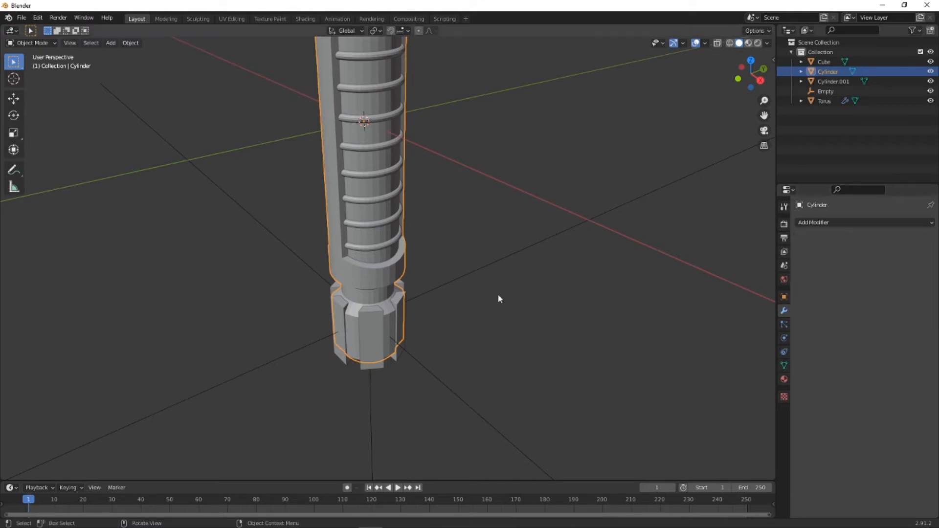
{"action": "left_click", "coordinate": [367, 322]}
{"action": "key", "text": "Delete"}
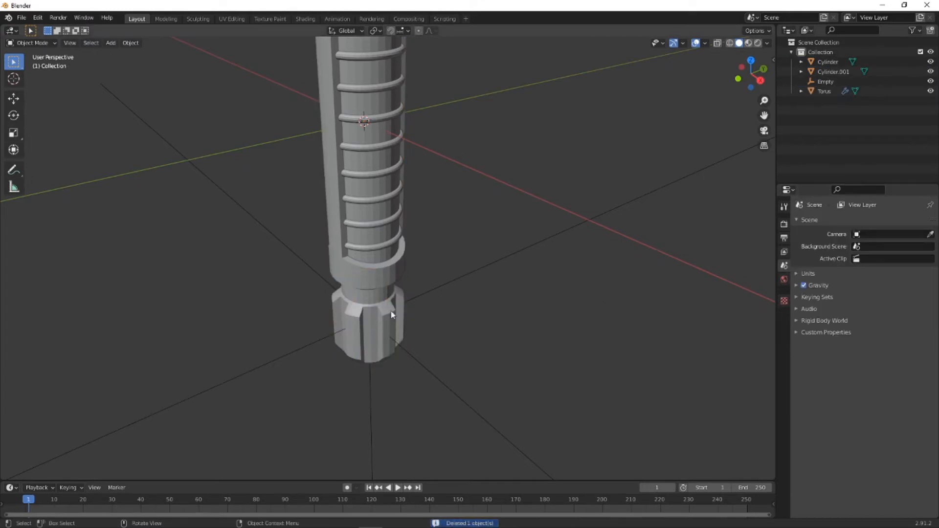
- Delete the empty at the lower head that served as the array's offset object
{"action": "middle_click_drag", "start_coordinate": [389, 315], "coordinate": [387, 259]}
{"action": "left_click", "coordinate": [457, 263]}
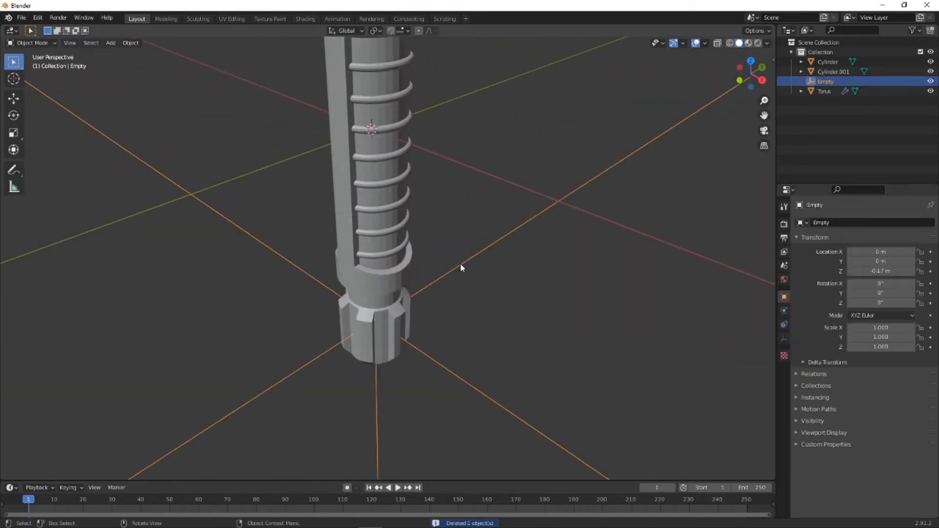
{"action": "key", "text": "Delete"}
- Set the outer handle cylinder to Shade Smooth
{"action": "middle_click_drag", "start_coordinate": [430, 235], "coordinate": [439, 211]}
{"action": "left_click", "coordinate": [397, 210]}
{"action": "right_click", "coordinate": [398, 211]}
{"action": "left_click", "coordinate": [399, 212]}
{"action": "scroll", "coordinate": [443, 209], "scroll_direction": "down", "scroll_amount": 3}
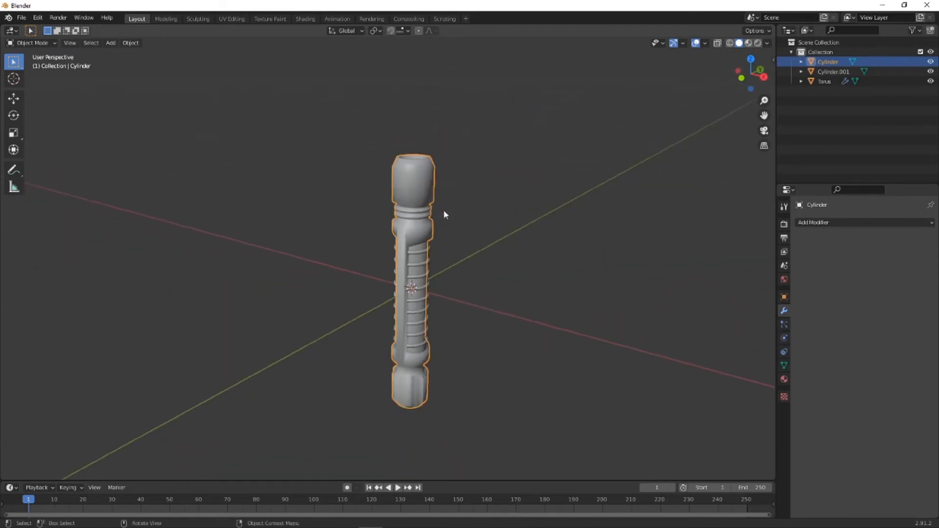
- Add an Edge Split modifier to the outer handle cylinder, keeping the 30° edge angle, and check the shading
{"action": "scroll", "coordinate": [443, 209], "scroll_direction": "up", "scroll_amount": 3}
{"action": "scroll", "coordinate": [509, 280], "scroll_direction": "up", "scroll_amount": 2}
{"action": "middle_click_drag", "start_coordinate": [509, 281], "coordinate": [441, 203], "text": "shift"}
{"action": "middle_click_drag", "start_coordinate": [379, 314], "coordinate": [376, 337]}
{"action": "left_click", "coordinate": [826, 221]}
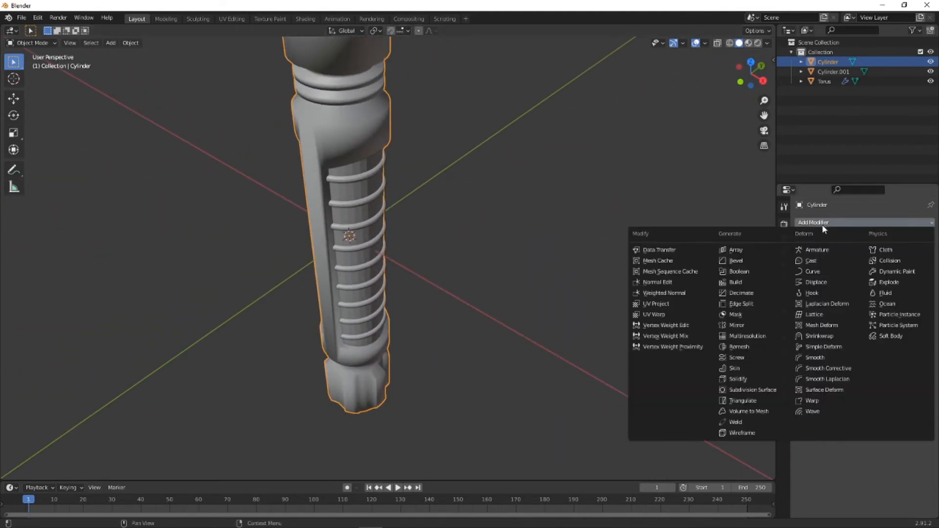
{"action": "left_click", "coordinate": [745, 304]}
{"action": "middle_click_drag", "start_coordinate": [352, 218], "coordinate": [386, 253]}
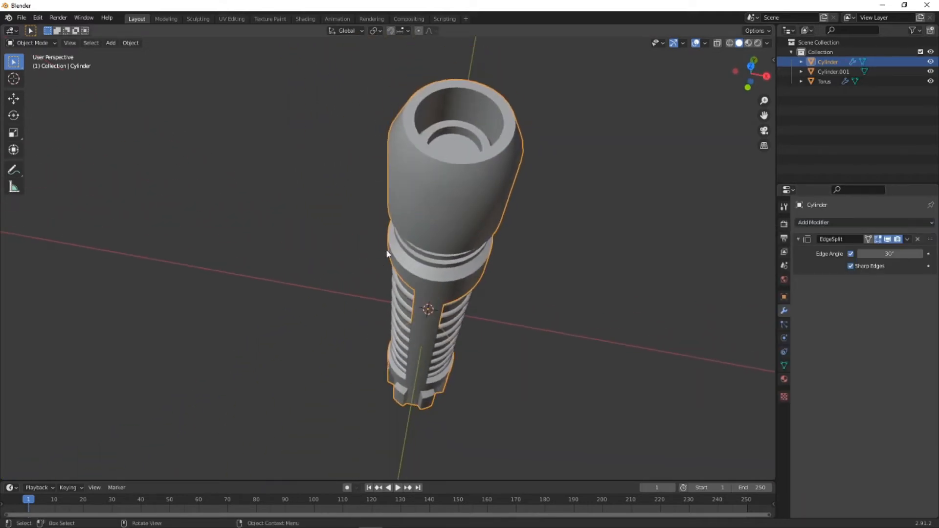
{"action": "middle_click_drag", "start_coordinate": [432, 202], "coordinate": [396, 277]}
{"action": "scroll", "coordinate": [480, 181], "scroll_direction": "down", "scroll_amount": 3}
{"action": "scroll", "coordinate": [260, 319], "scroll_direction": "up", "scroll_amount": 3}
{"action": "scroll", "coordinate": [395, 277], "scroll_direction": "up", "scroll_amount": 6}
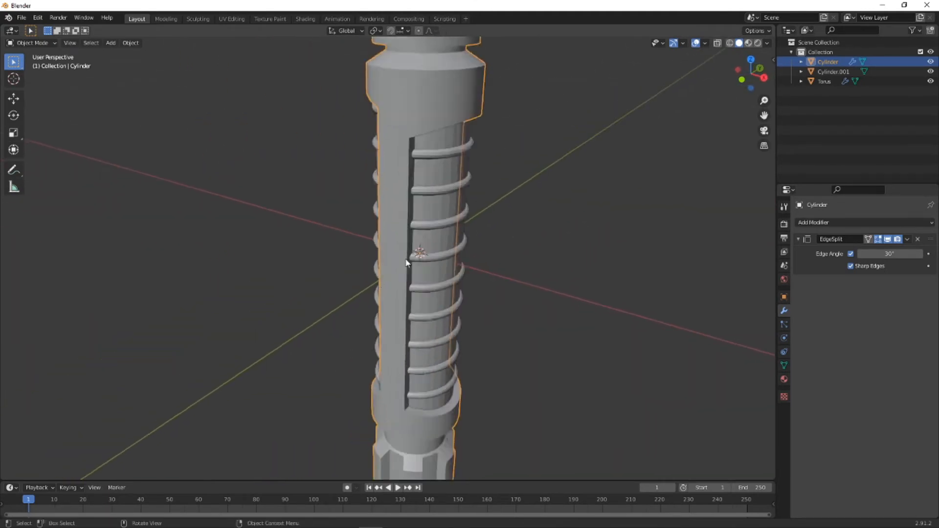
- Set the inner core cylinder behind the rings to Shade Smooth
{"action": "left_click", "coordinate": [639, 194]}
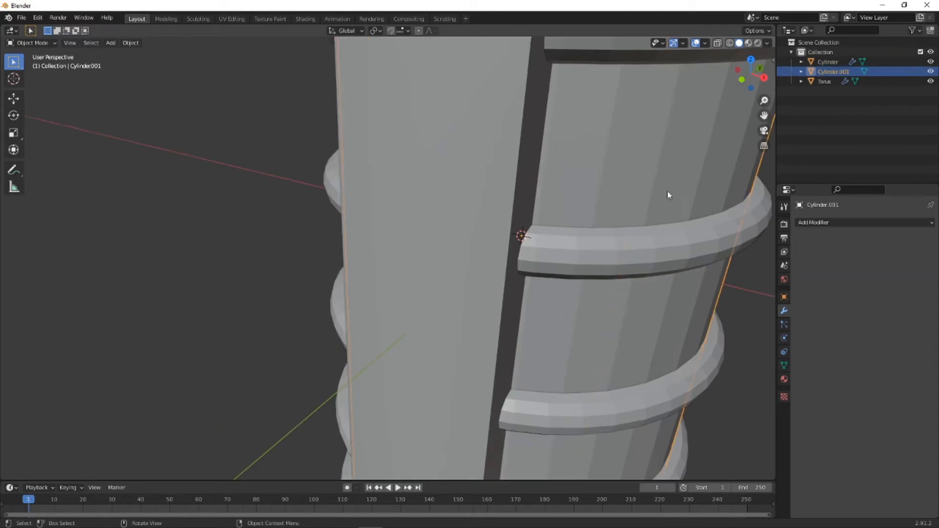
{"action": "left_click", "coordinate": [824, 221]}
{"action": "right_click", "coordinate": [655, 158]}
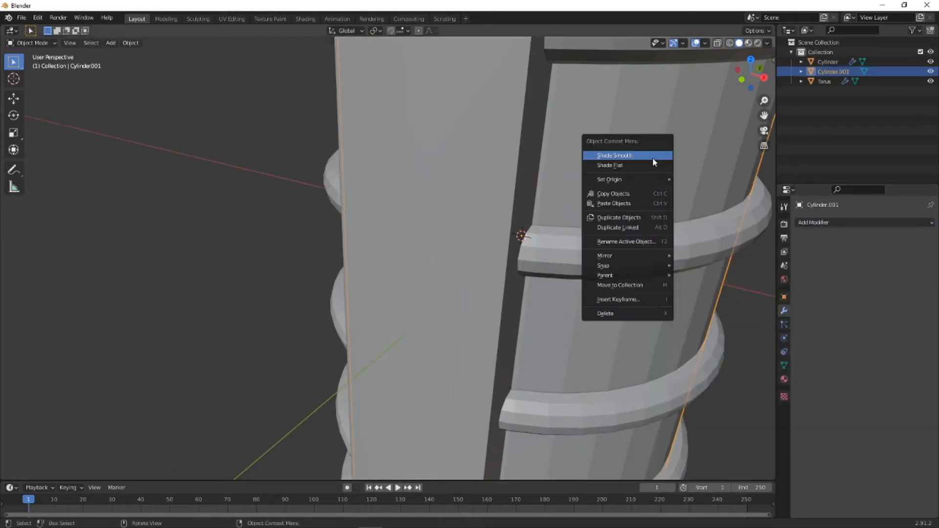
{"action": "left_click", "coordinate": [652, 156]}
{"action": "left_click", "coordinate": [829, 223]}
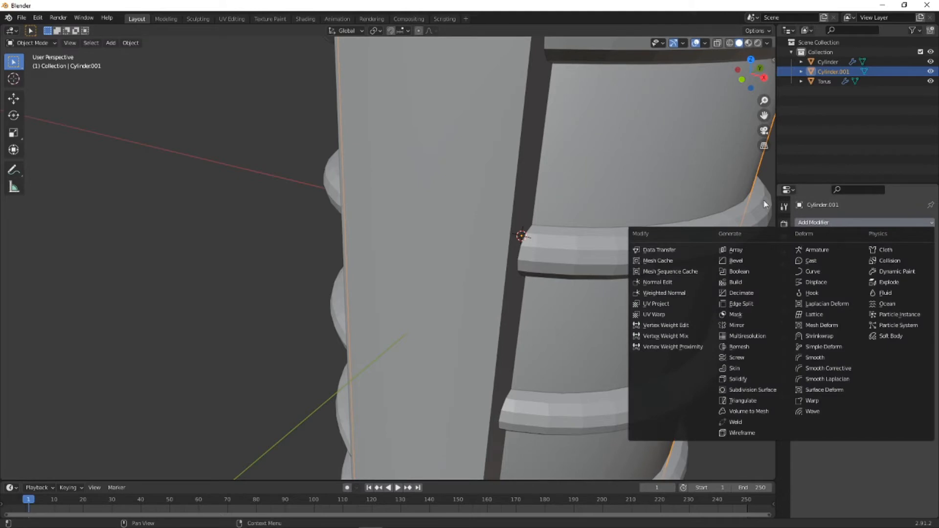
{"action": "scroll", "coordinate": [670, 195], "scroll_direction": "down", "scroll_amount": 5}
{"action": "middle_click_drag", "start_coordinate": [443, 192], "coordinate": [419, 192]}
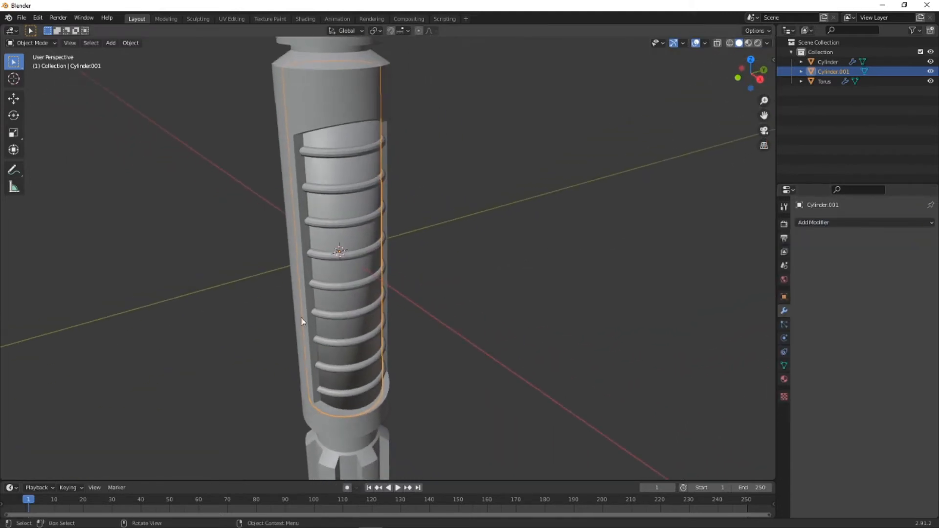
{"action": "middle_click_drag", "start_coordinate": [354, 393], "coordinate": [376, 389]}
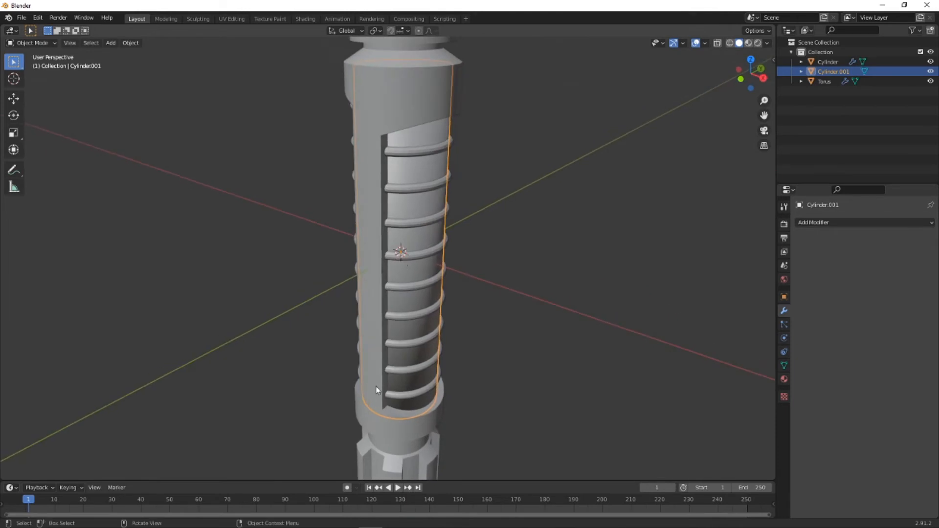
- Apply the Array modifier on the torus rings and set them to Shade Smooth
{"action": "left_click", "coordinate": [408, 153]}
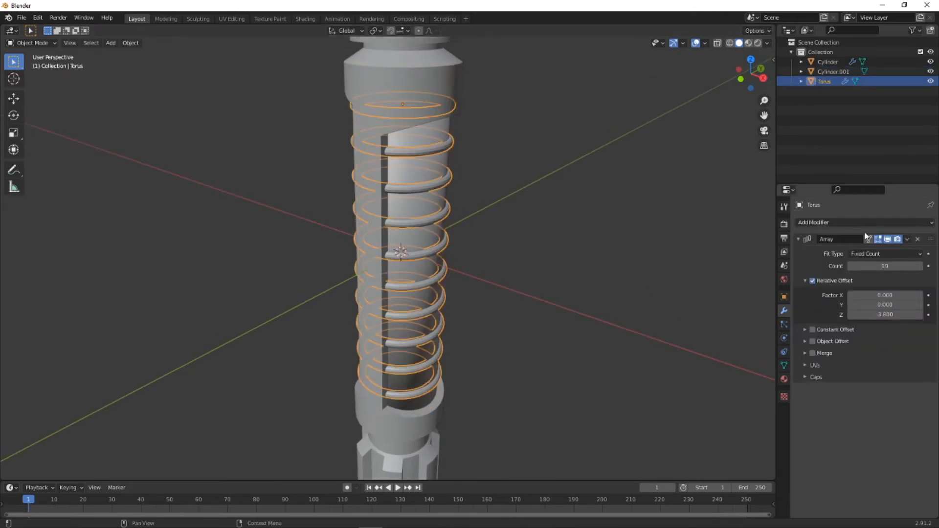
{"action": "left_click", "coordinate": [907, 239]}
{"action": "left_click", "coordinate": [875, 248]}
{"action": "left_click", "coordinate": [883, 223]}
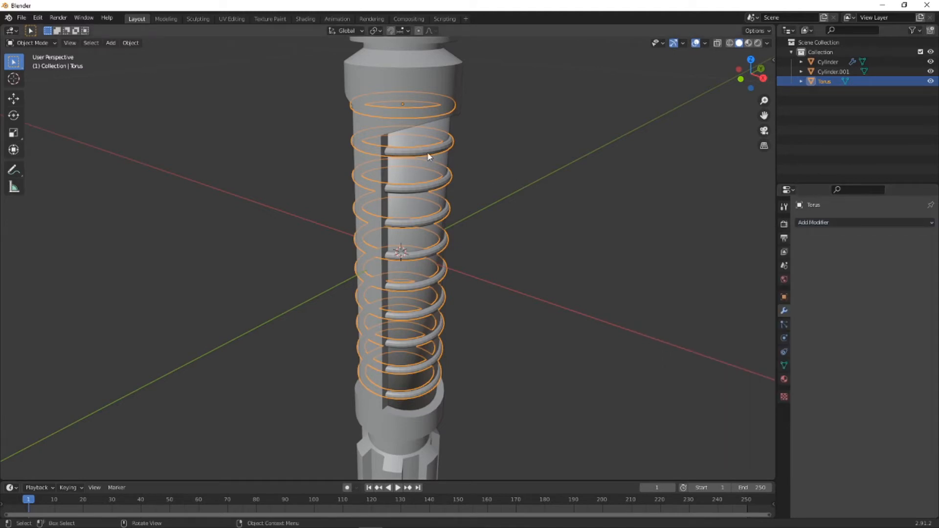
{"action": "right_click", "coordinate": [429, 156]}
{"action": "left_click", "coordinate": [429, 152]}
{"action": "middle_click_drag", "start_coordinate": [434, 159], "coordinate": [365, 165]}
{"action": "left_click", "coordinate": [431, 262]}
- Create a new material on the outer handle cylinder and switch the viewport to Material Preview shading
{"action": "scroll", "coordinate": [363, 271], "scroll_direction": "down", "scroll_amount": 3}
{"action": "scroll", "coordinate": [364, 268], "scroll_direction": "up", "scroll_amount": 5}
{"action": "scroll", "coordinate": [364, 268], "scroll_direction": "down", "scroll_amount": 8}
{"action": "left_click", "coordinate": [365, 165]}
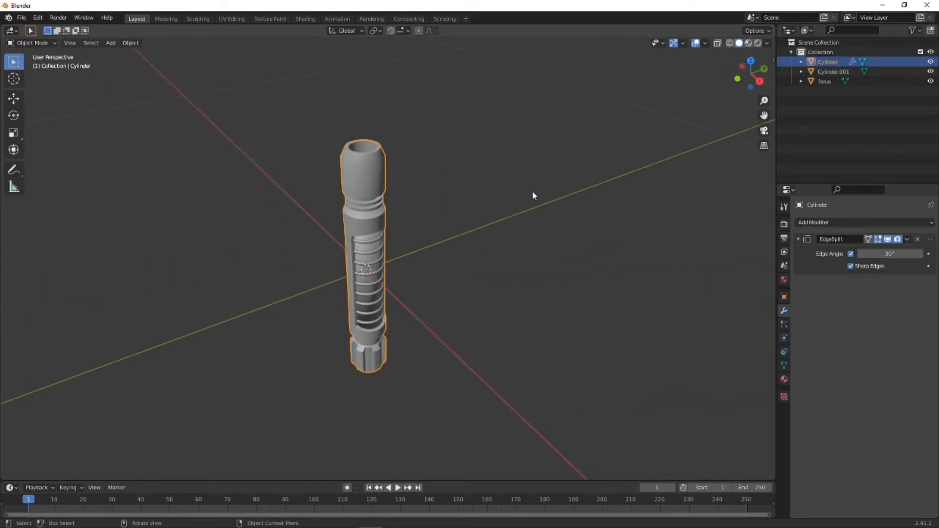
{"action": "left_click", "coordinate": [784, 379]}
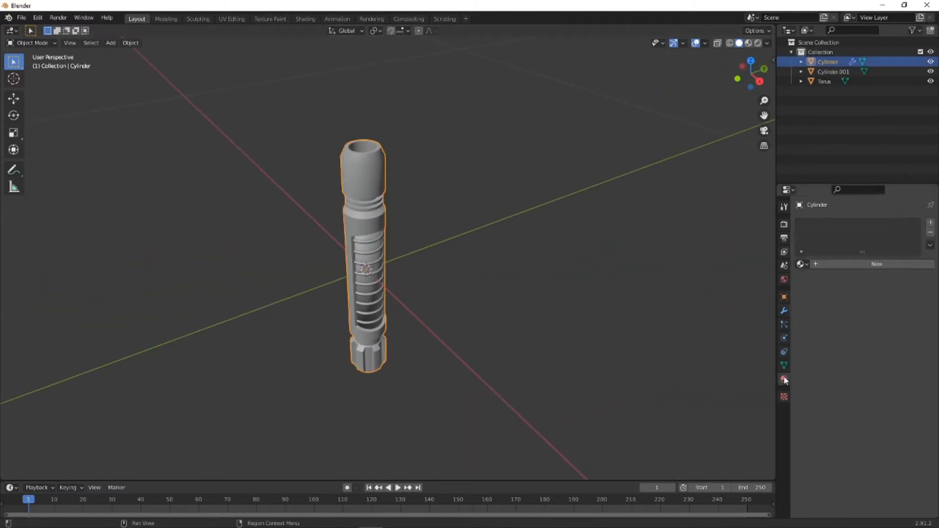
{"action": "left_click", "coordinate": [815, 264]}
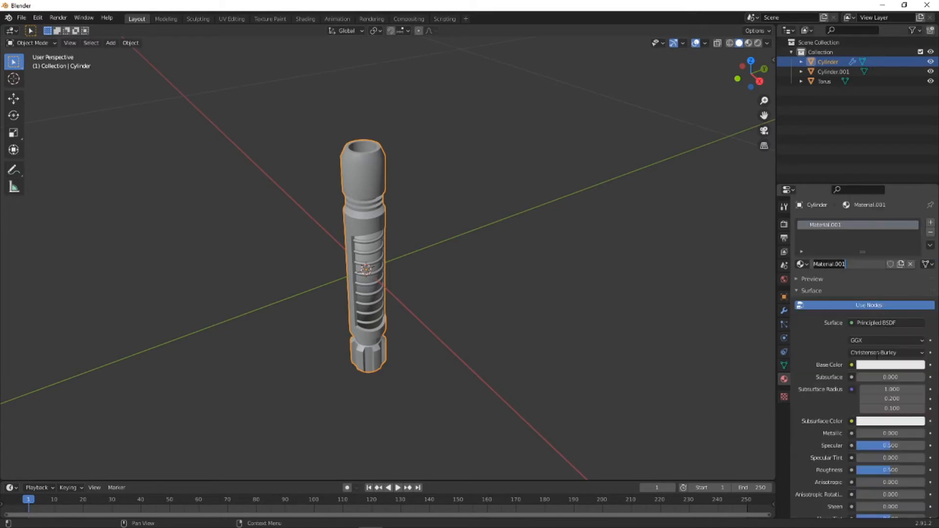
{"action": "left_click", "coordinate": [748, 44]}
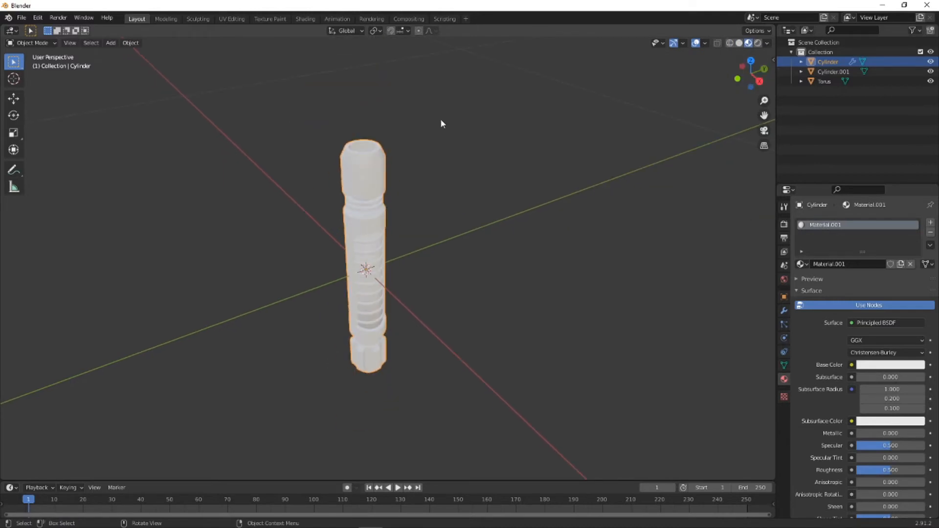
- Add a Point light to the scene at the world origin
{"action": "key", "text": "shift+a"}
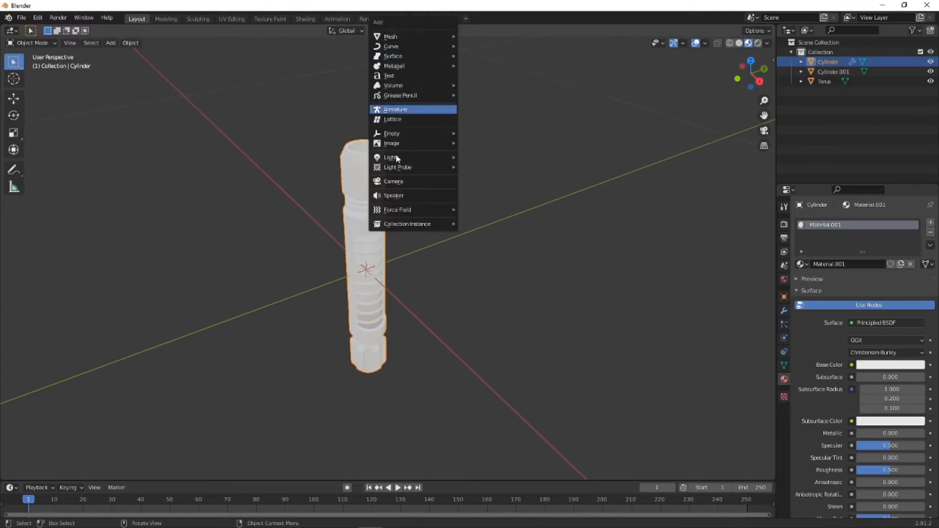
{"action": "mouse_move", "coordinate": [398, 158]}
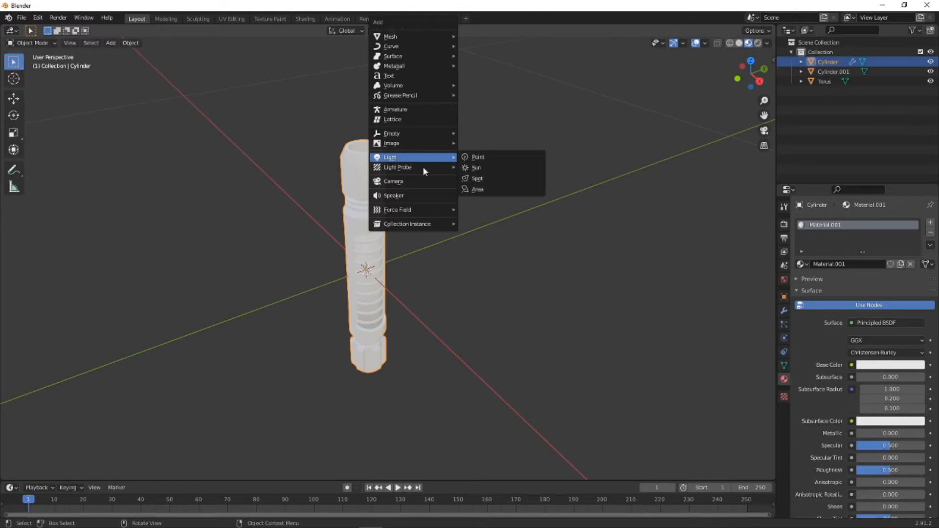
{"action": "left_click", "coordinate": [478, 157]}
{"action": "middle_click_drag", "start_coordinate": [311, 342], "coordinate": [297, 254]}
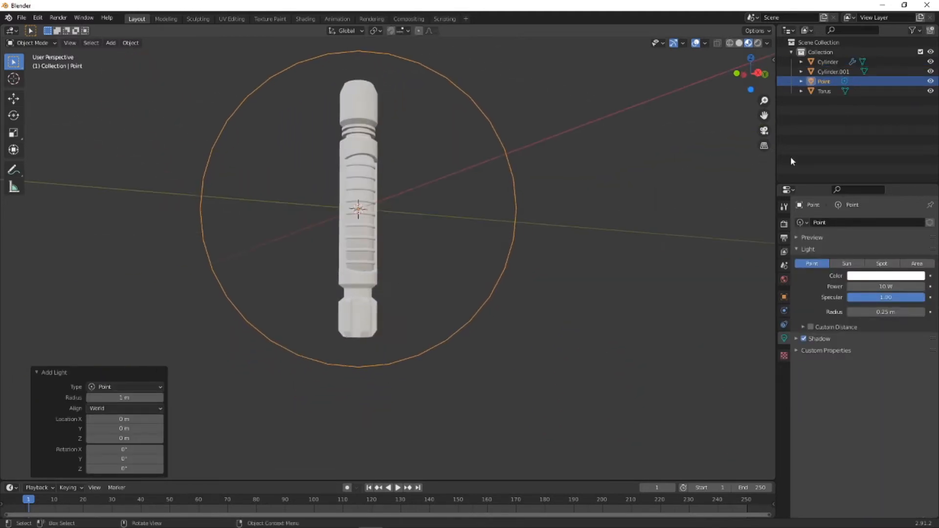
- From the front view, move the point light about 0.256 m along negative X and 0.256 m up Z
{"action": "left_click", "coordinate": [735, 73]}
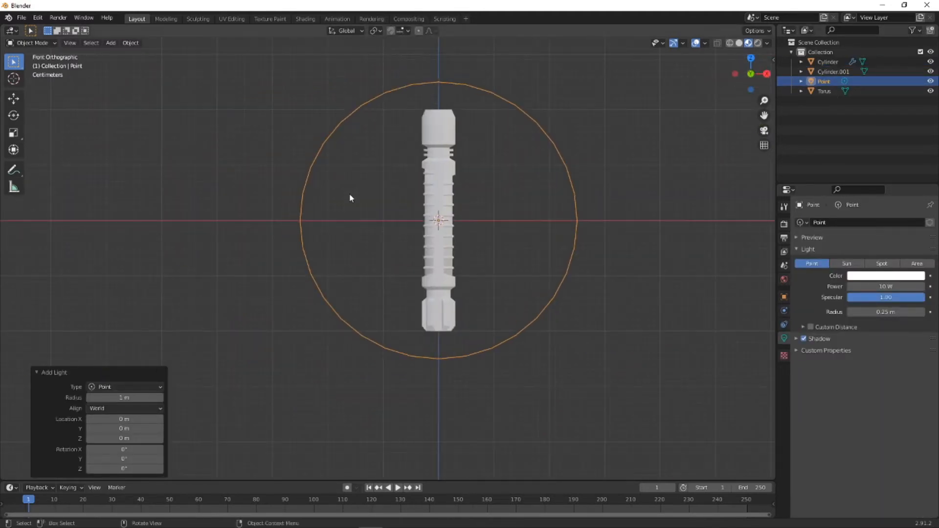
{"action": "key", "text": "g"}
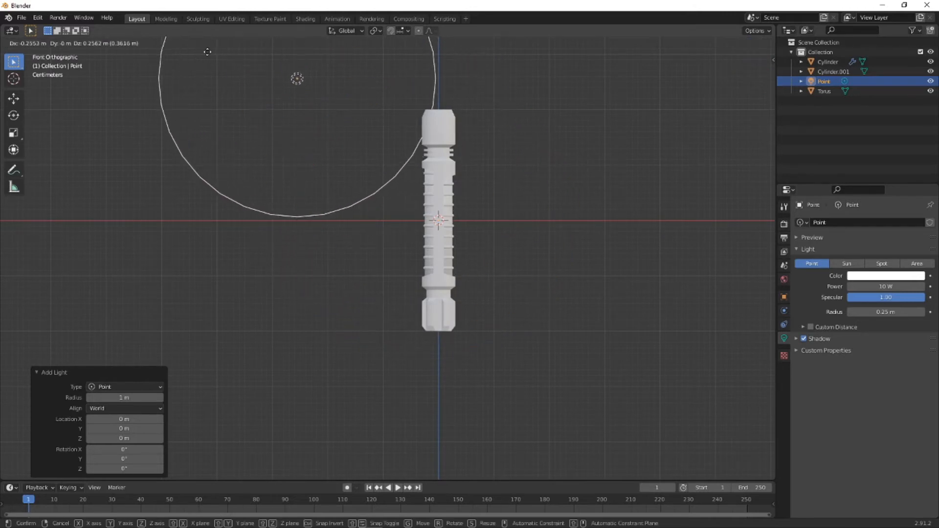
{"action": "left_click", "coordinate": [318, 125]}
- Give the outer handle cylinder's material a pale pink base color and set its Metallic to 1.000
{"action": "middle_click_drag", "start_coordinate": [319, 125], "coordinate": [564, 211]}
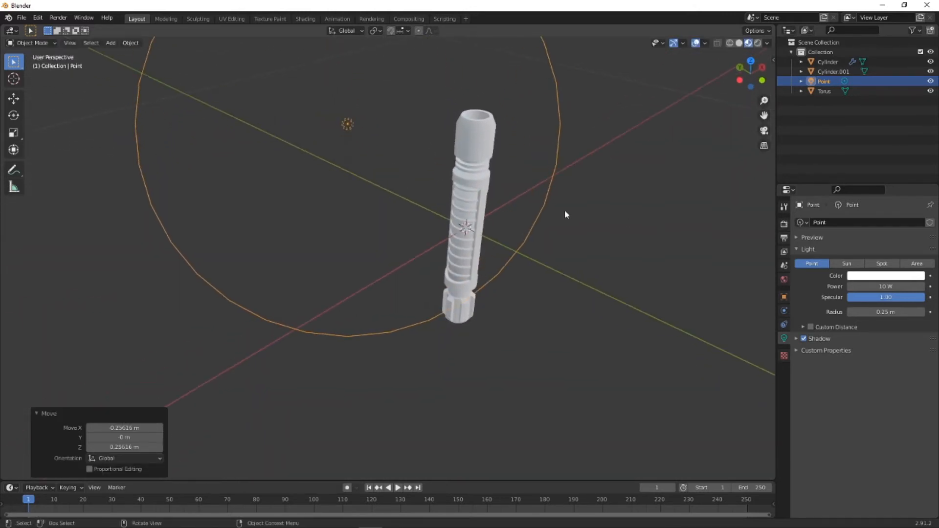
{"action": "scroll", "coordinate": [493, 208], "scroll_direction": "up", "scroll_amount": 3}
{"action": "middle_click_drag", "start_coordinate": [493, 207], "coordinate": [401, 296], "text": "shift"}
{"action": "left_click", "coordinate": [407, 193]}
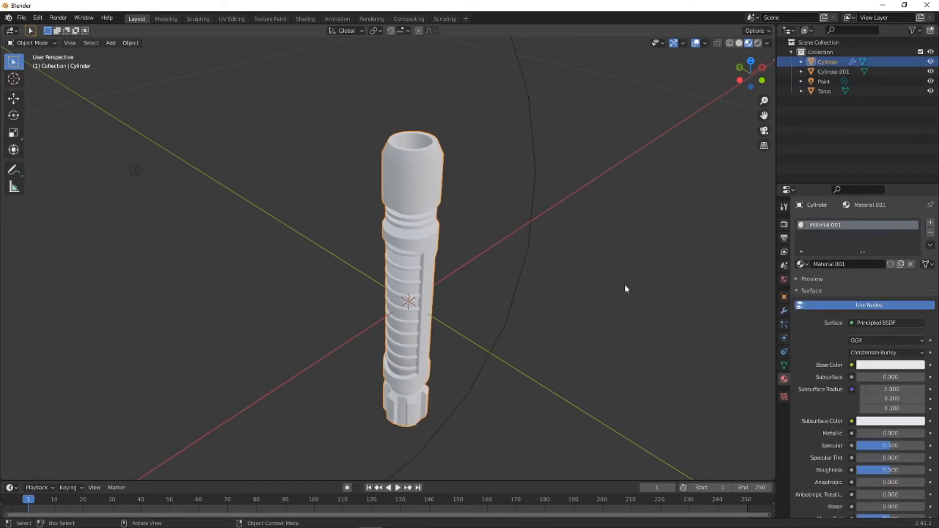
{"action": "left_click", "coordinate": [883, 365]}
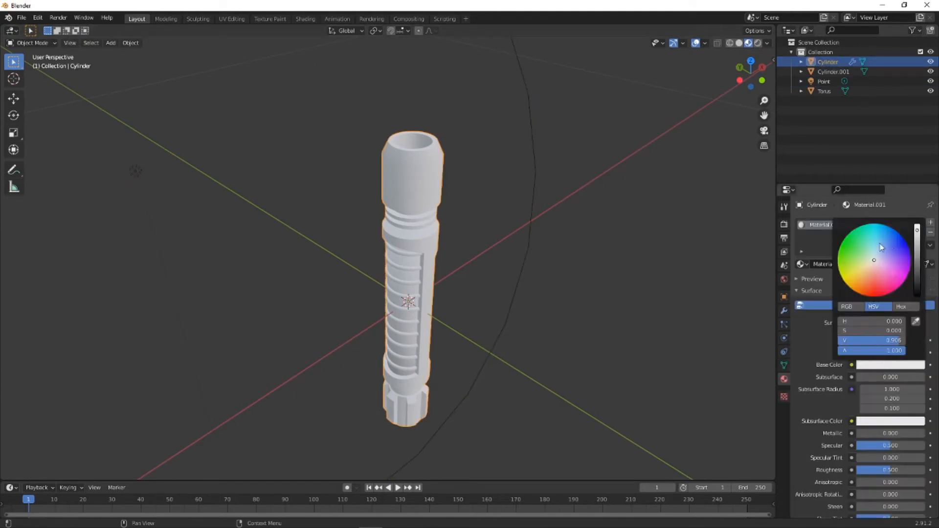
{"action": "mouse_move", "coordinate": [881, 247]}
{"action": "left_mouse_down"}
{"action": "mouse_move", "coordinate": [893, 248]}
{"action": "mouse_move", "coordinate": [876, 236]}
{"action": "mouse_move", "coordinate": [853, 248]}
{"action": "mouse_move", "coordinate": [866, 285]}
{"action": "mouse_move", "coordinate": [903, 265]}
{"action": "mouse_move", "coordinate": [892, 248]}
{"action": "mouse_move", "coordinate": [870, 258]}
{"action": "left_mouse_up"}
{"action": "left_click_drag", "start_coordinate": [871, 269], "coordinate": [877, 268]}
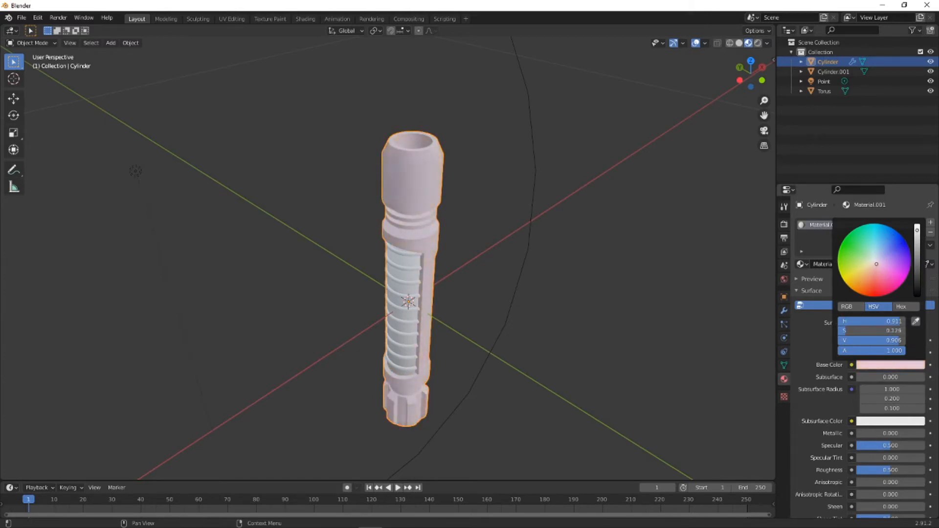
{"action": "left_click", "coordinate": [881, 364]}
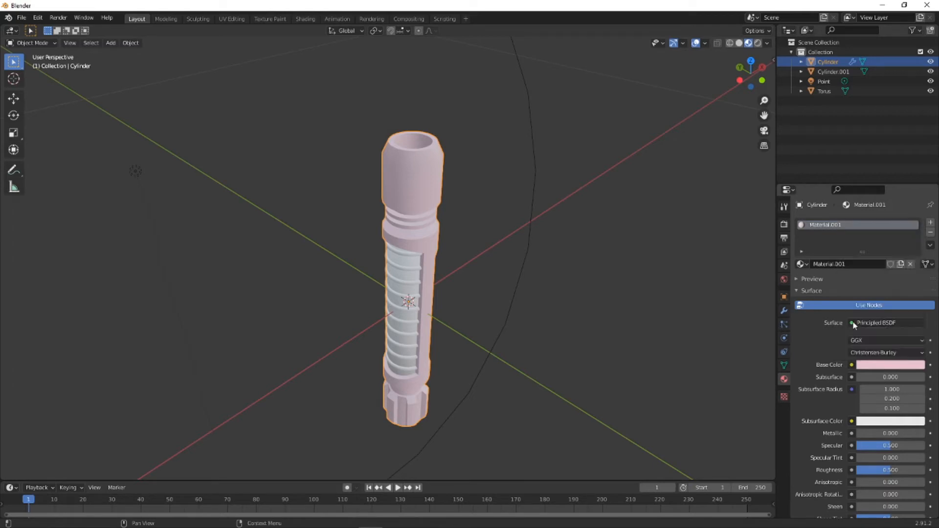
{"action": "left_click_drag", "start_coordinate": [866, 433], "coordinate": [935, 433]}
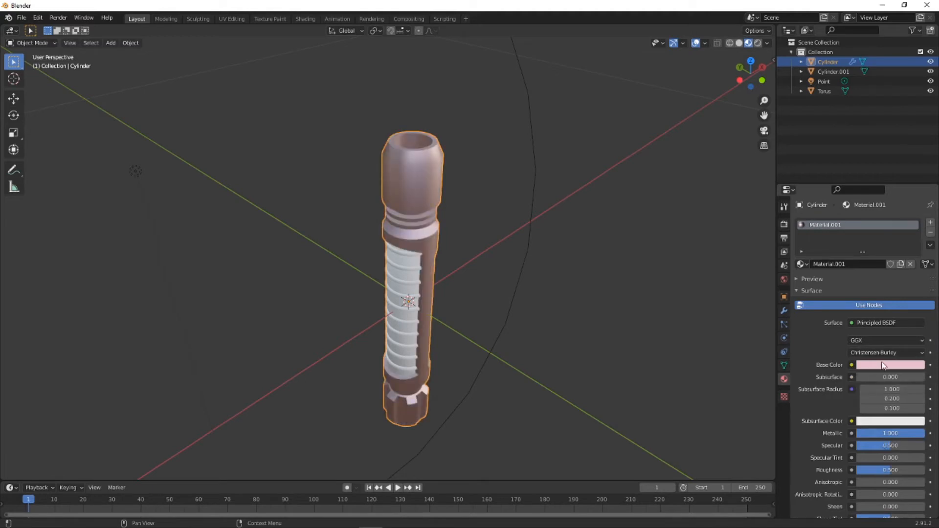
- Change the outer handle material's base color to light grey with a hex value and set Roughness to 0.422
{"action": "left_click", "coordinate": [883, 366]}
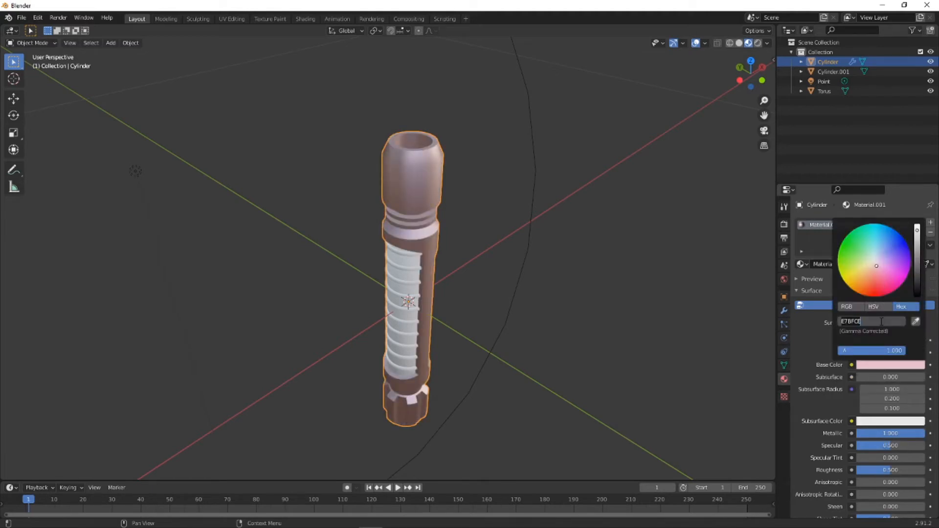
{"action": "type", "text": "#c0c0c0"}
{"action": "key", "text": "Return"}
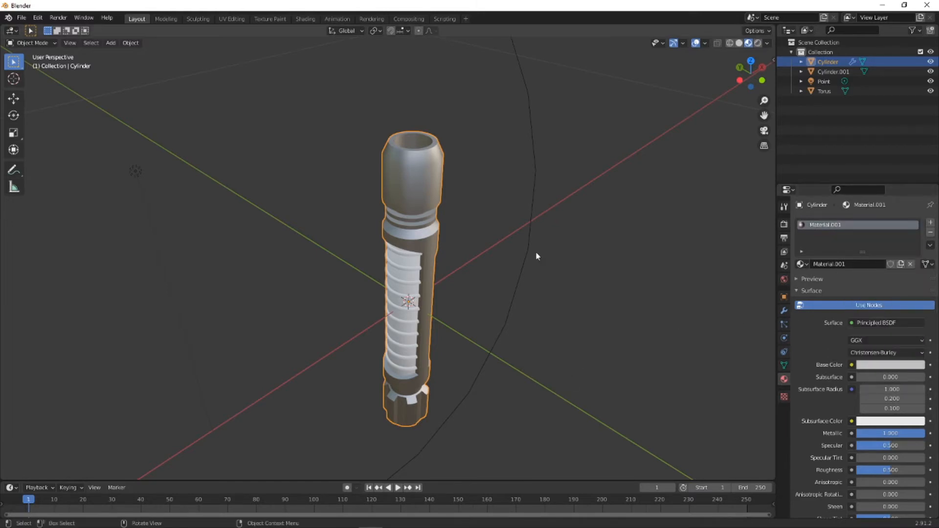
{"action": "middle_click_drag", "start_coordinate": [419, 183], "coordinate": [540, 257]}
{"action": "scroll", "coordinate": [870, 398], "scroll_direction": "down", "scroll_amount": 4}
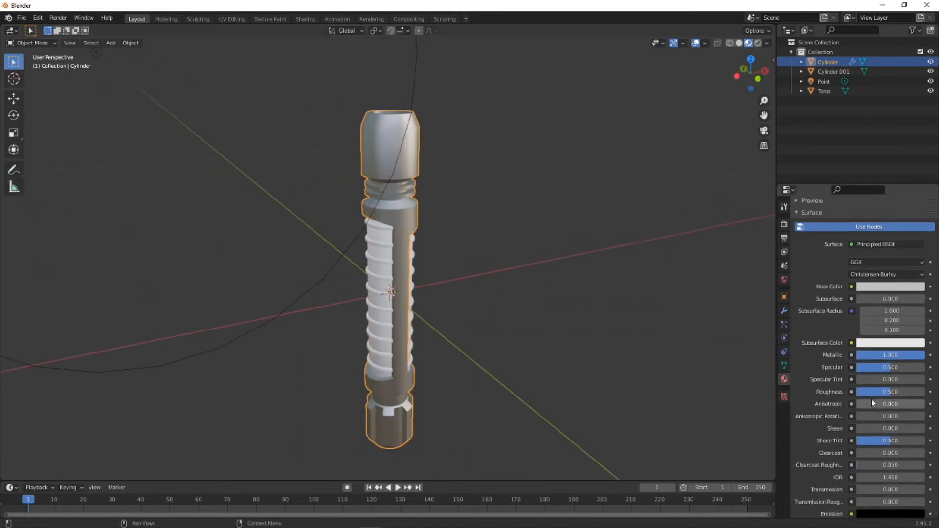
{"action": "left_click_drag", "start_coordinate": [889, 391], "coordinate": [881, 391]}
- Enter Edit Mode on the outer handle and add a second material slot with a new material
{"action": "middle_click_drag", "start_coordinate": [516, 379], "coordinate": [411, 255]}
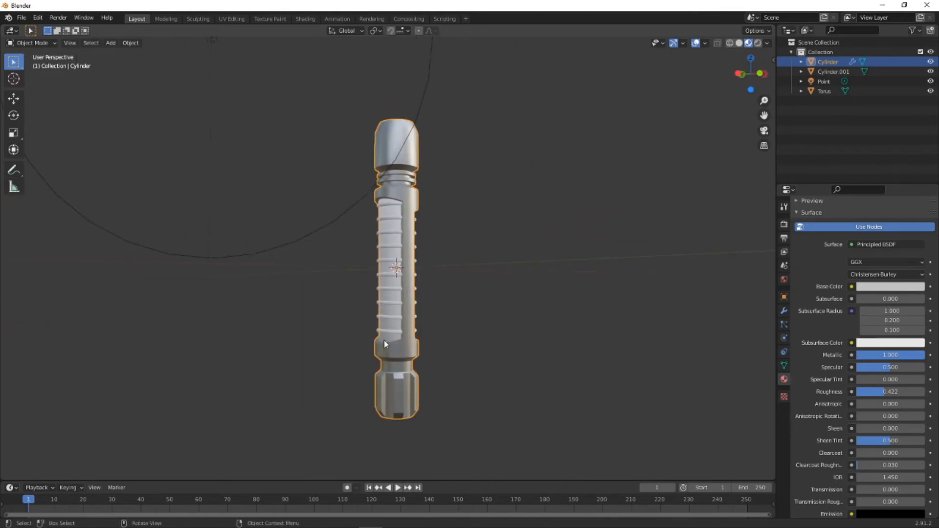
{"action": "middle_click_drag", "start_coordinate": [418, 230], "coordinate": [404, 307]}
{"action": "scroll", "coordinate": [385, 197], "scroll_direction": "up", "scroll_amount": 8}
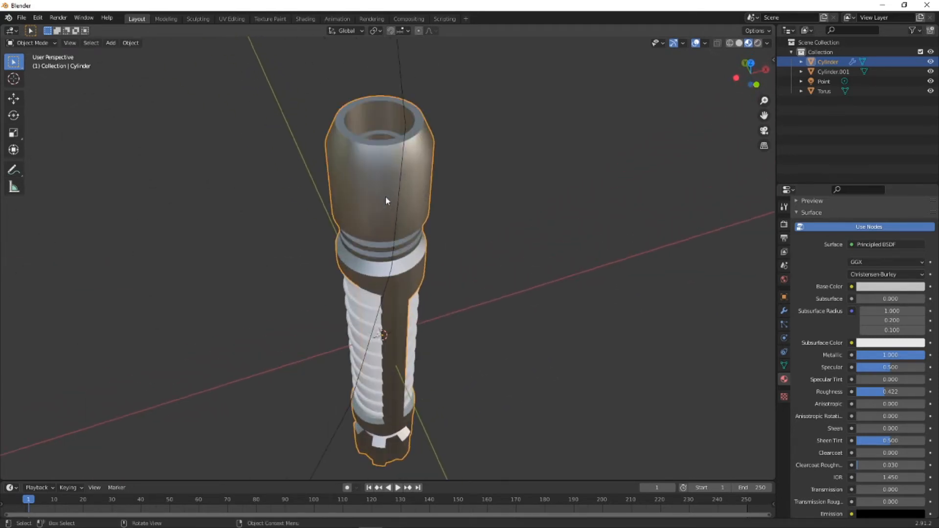
{"action": "middle_click_drag", "start_coordinate": [404, 228], "coordinate": [391, 218]}
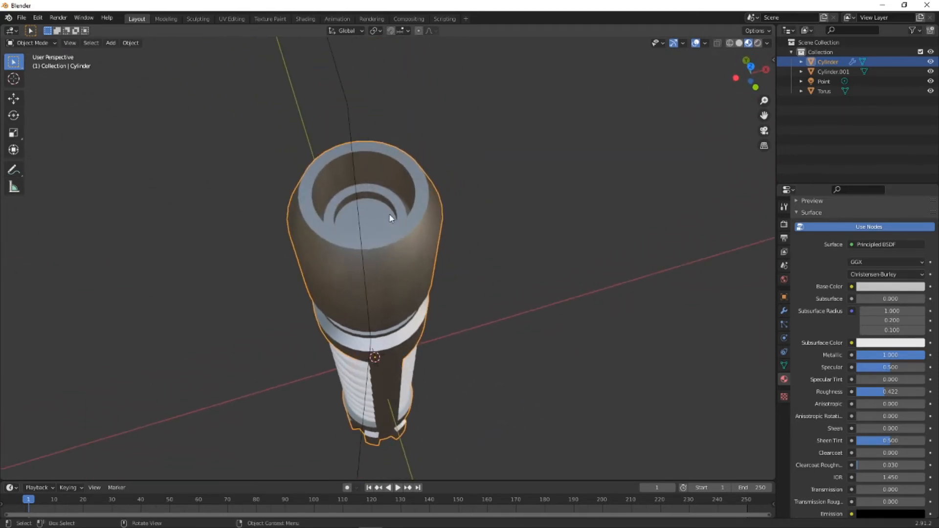
{"action": "left_click", "coordinate": [32, 42]}
{"action": "left_click", "coordinate": [60, 62]}
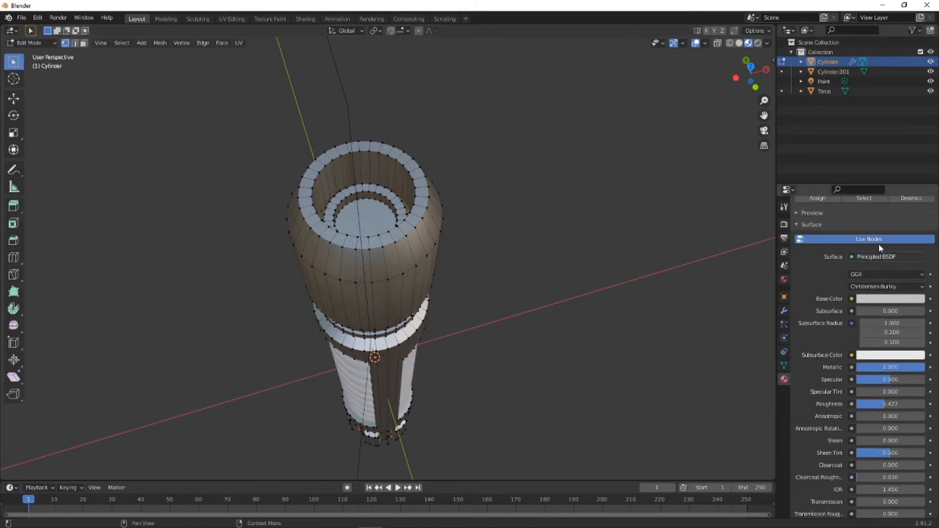
{"action": "scroll", "coordinate": [808, 256], "scroll_direction": "up", "scroll_amount": 4}
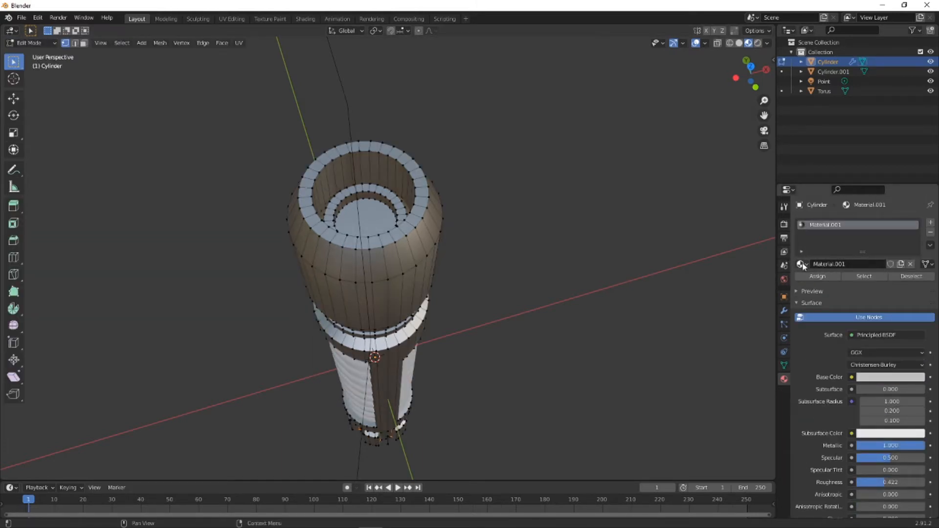
{"action": "left_click", "coordinate": [930, 223]}
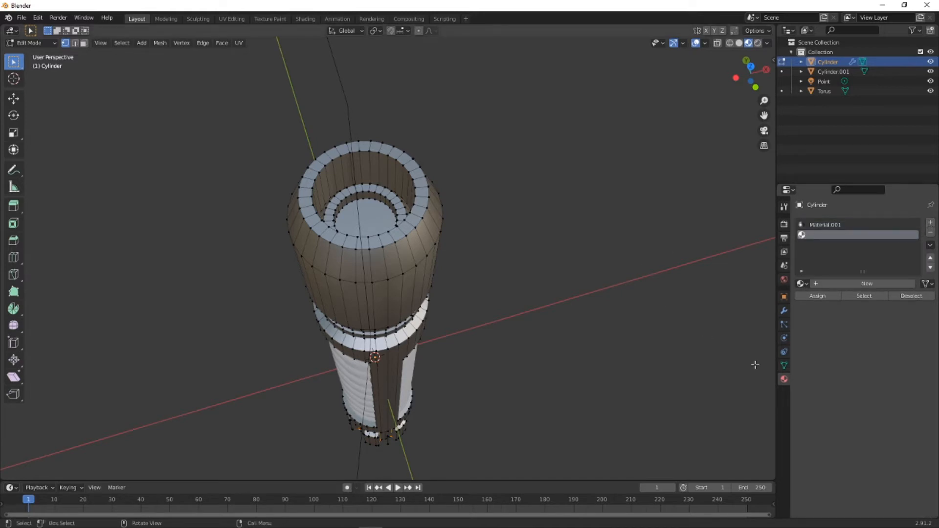
{"action": "left_click", "coordinate": [801, 283]}
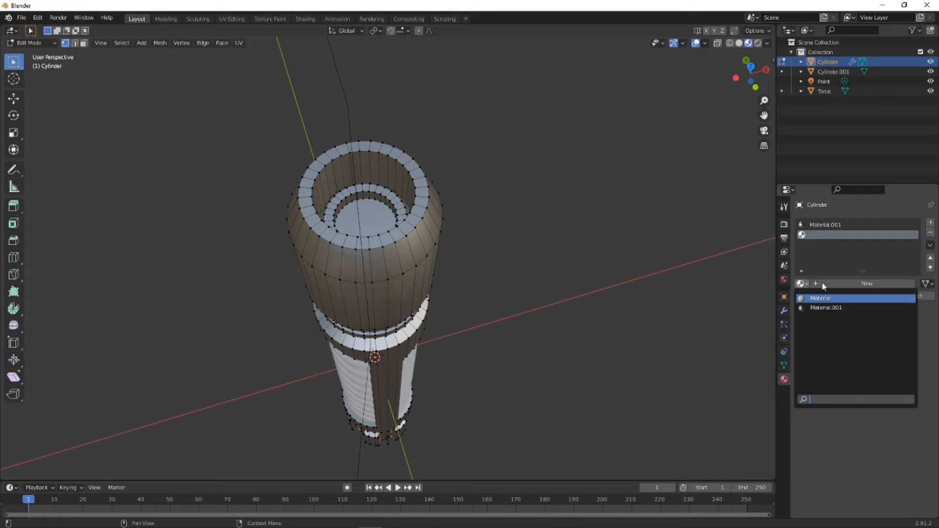
{"action": "left_click", "coordinate": [823, 284]}
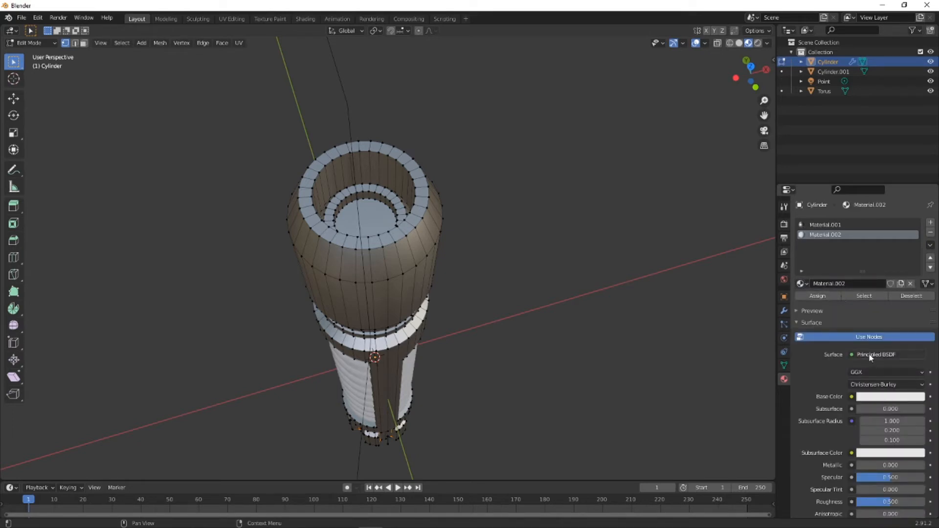
- Set the new material's surface to Emission with a bright green color and switch to face selection
{"action": "left_click", "coordinate": [871, 355]}
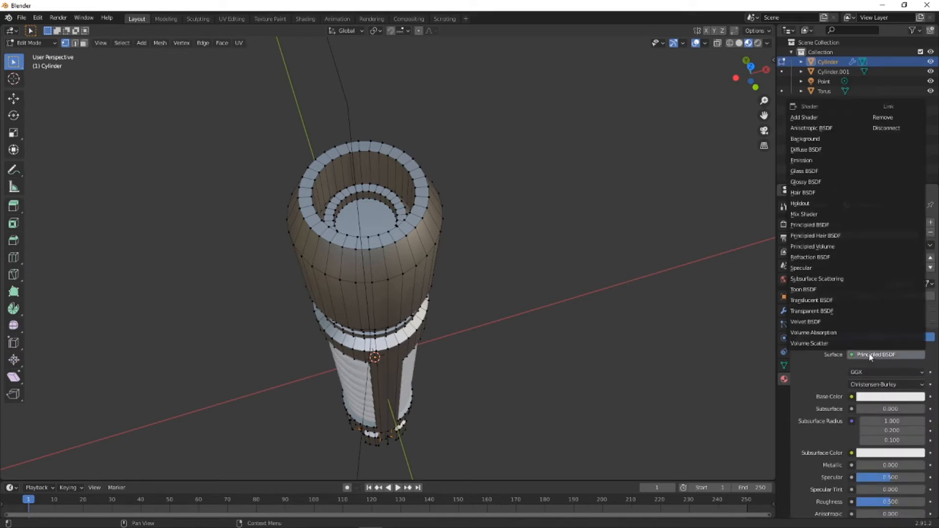
{"action": "left_click", "coordinate": [809, 162]}
{"action": "left_click", "coordinate": [884, 373]}
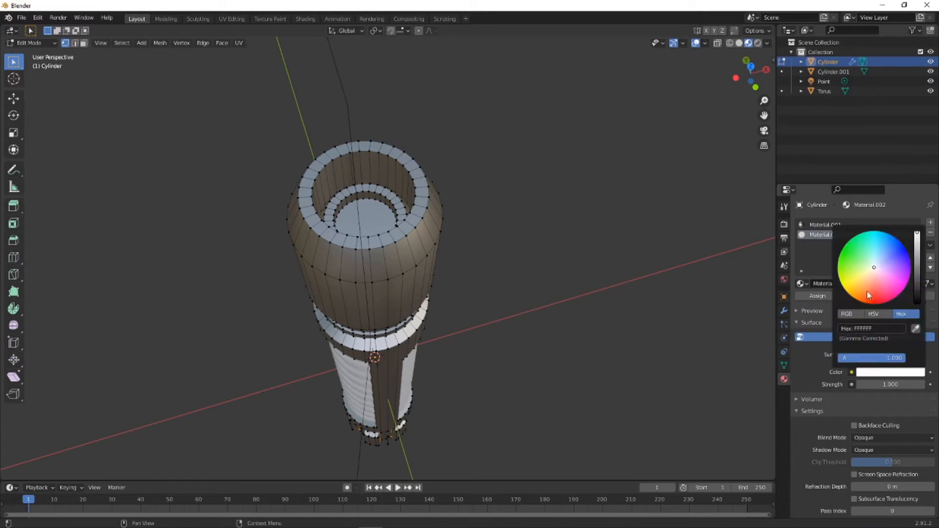
{"action": "left_click_drag", "start_coordinate": [877, 270], "coordinate": [842, 248]}
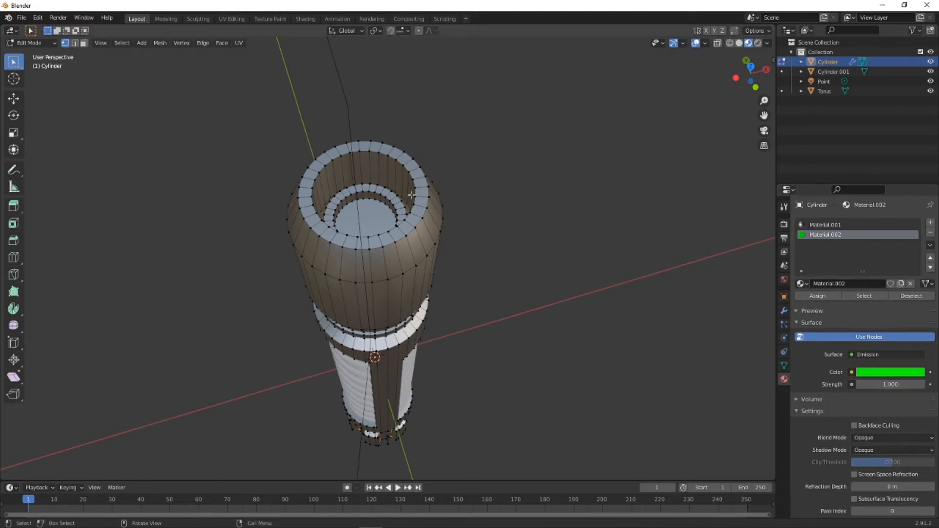
{"action": "left_click", "coordinate": [82, 44]}
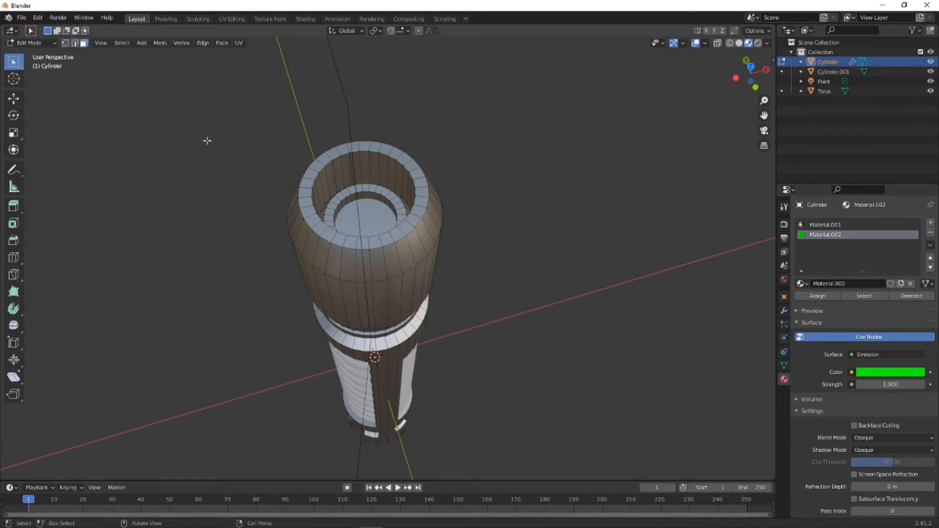
- Try to select the wall faces around the small inner recess in the hollow head of the handle
{"action": "left_click", "coordinate": [363, 219]}
{"action": "middle_click_drag", "start_coordinate": [363, 219], "coordinate": [340, 204]}
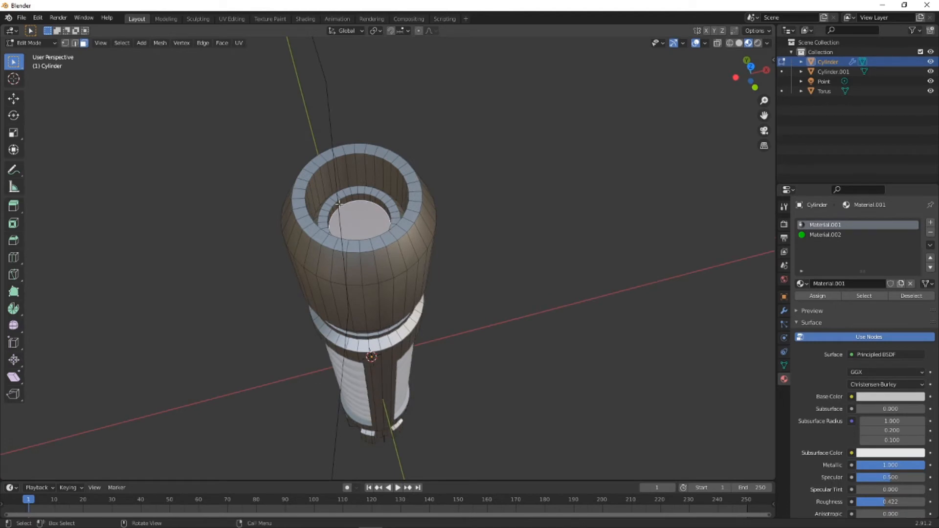
{"action": "scroll", "coordinate": [339, 204], "scroll_direction": "up", "scroll_amount": 6}
{"action": "scroll", "coordinate": [333, 198], "scroll_direction": "down", "scroll_amount": 4}
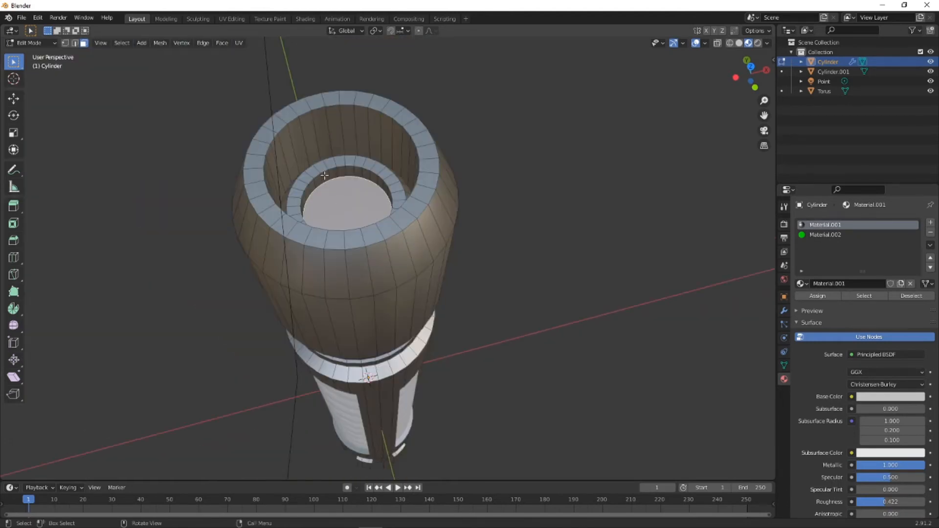
{"action": "left_click", "coordinate": [323, 178]}
{"action": "left_click", "coordinate": [333, 174], "text": "ctrl"}
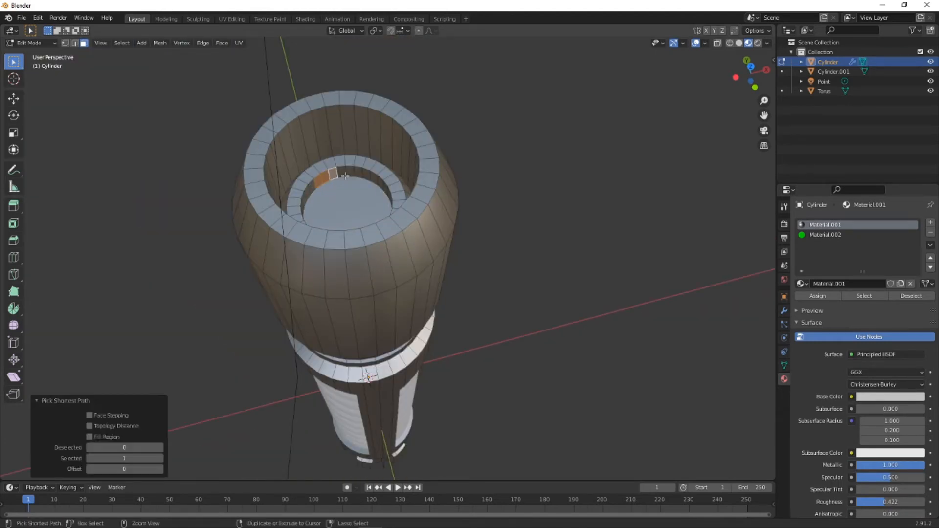
{"action": "left_click", "coordinate": [369, 178], "text": "ctrl"}
{"action": "middle_click_drag", "start_coordinate": [370, 178], "coordinate": [523, 288]}
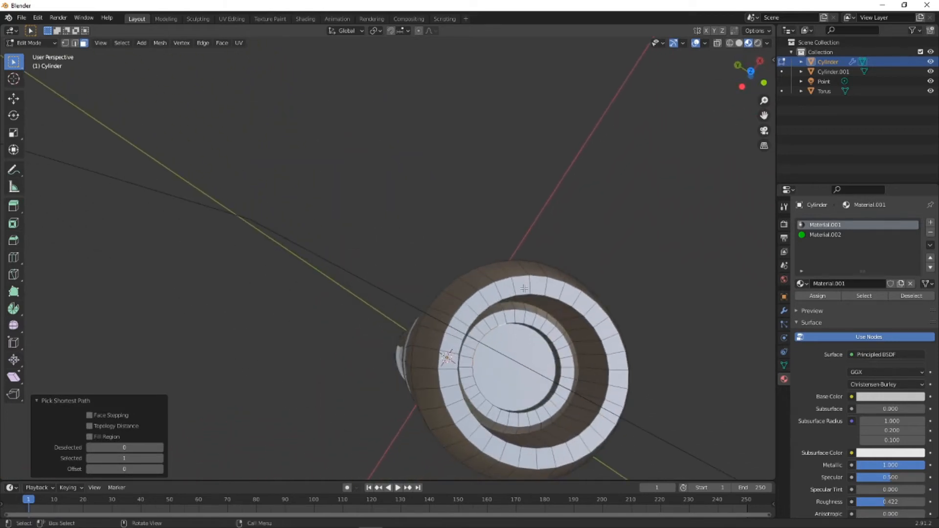
{"action": "left_click", "coordinate": [553, 388], "text": "ctrl"}
{"action": "left_click", "coordinate": [523, 407], "text": "ctrl"}
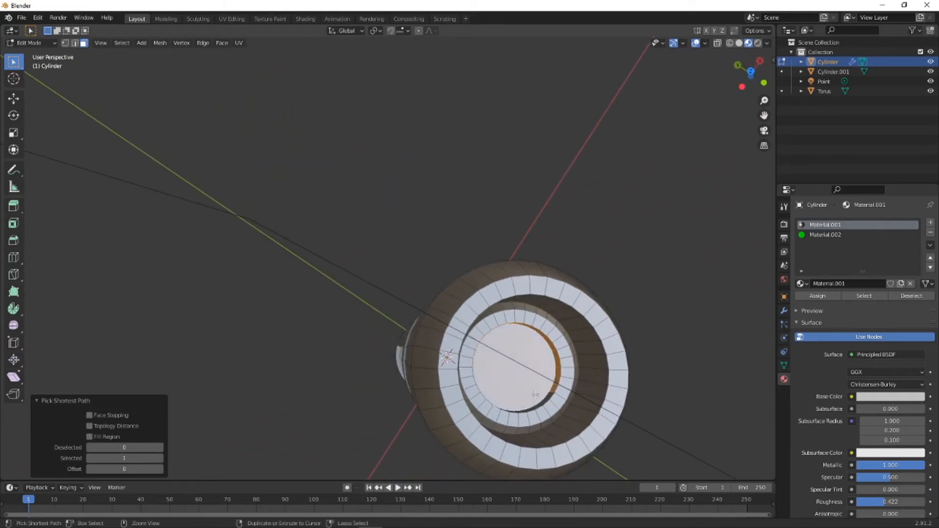
{"action": "middle_click_drag", "start_coordinate": [534, 405], "coordinate": [352, 325]}
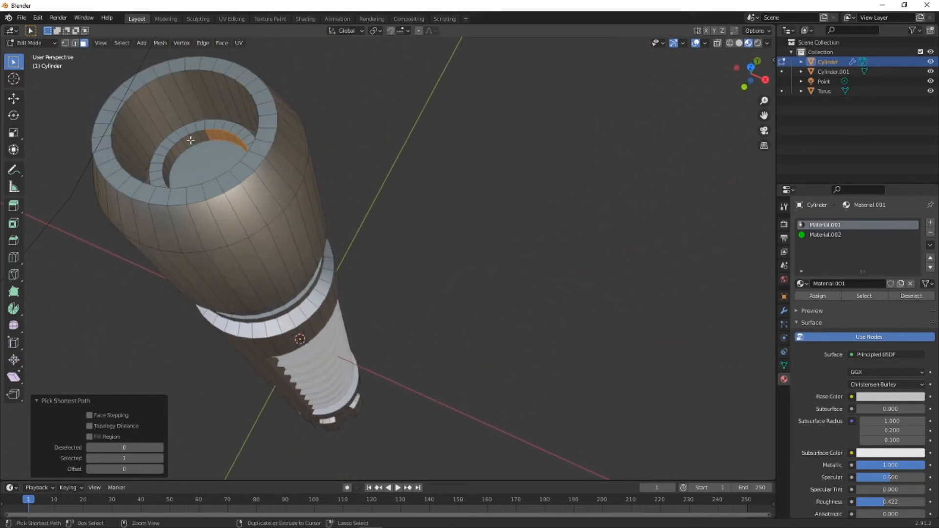
{"action": "key", "text": "ctrl+z"}
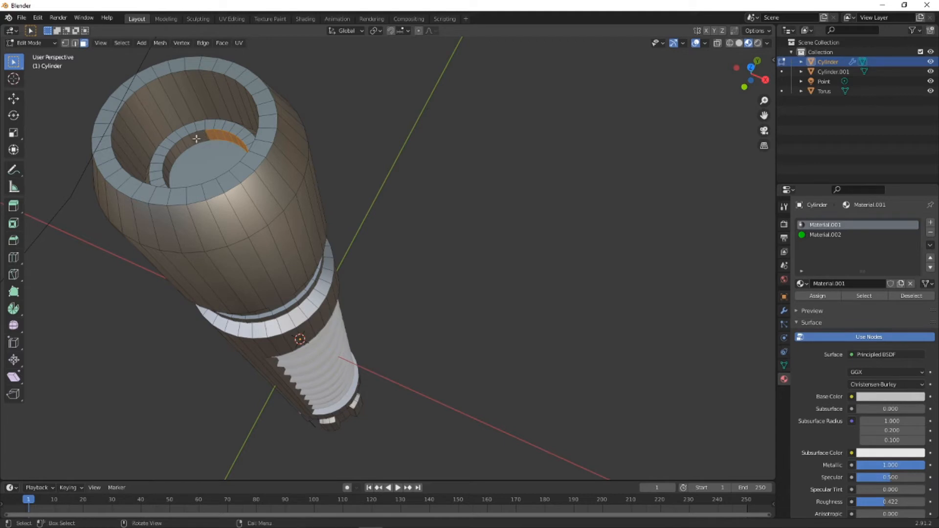
{"action": "key", "text": "ctrl+z"}
- Select the floor and surrounding wall faces of the head's inner recess and assign the green emission material, Material.002, to them
{"action": "left_click", "coordinate": [169, 176], "text": "ctrl"}
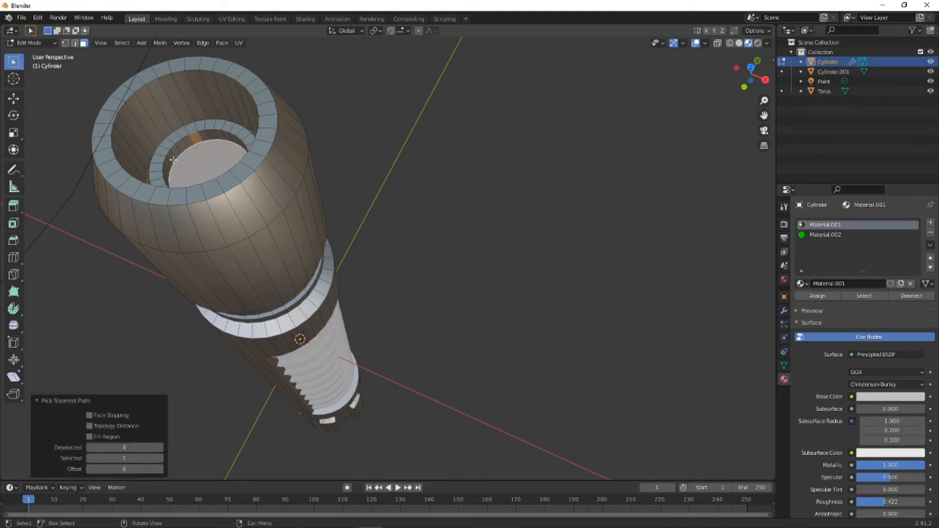
{"action": "left_click", "coordinate": [167, 166], "text": "ctrl"}
{"action": "left_click", "coordinate": [186, 142], "text": "ctrl"}
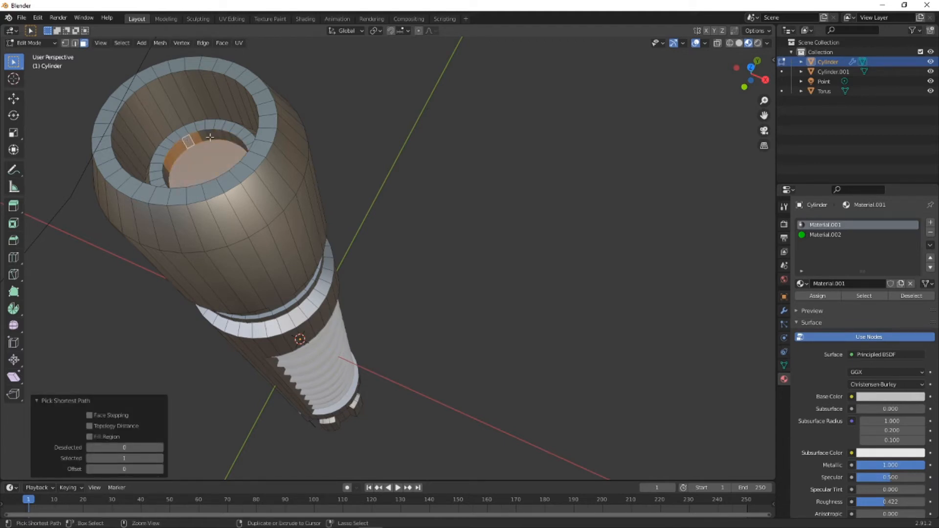
{"action": "middle_click_drag", "start_coordinate": [223, 139], "coordinate": [601, 230]}
{"action": "left_click", "coordinate": [604, 467], "text": "ctrl"}
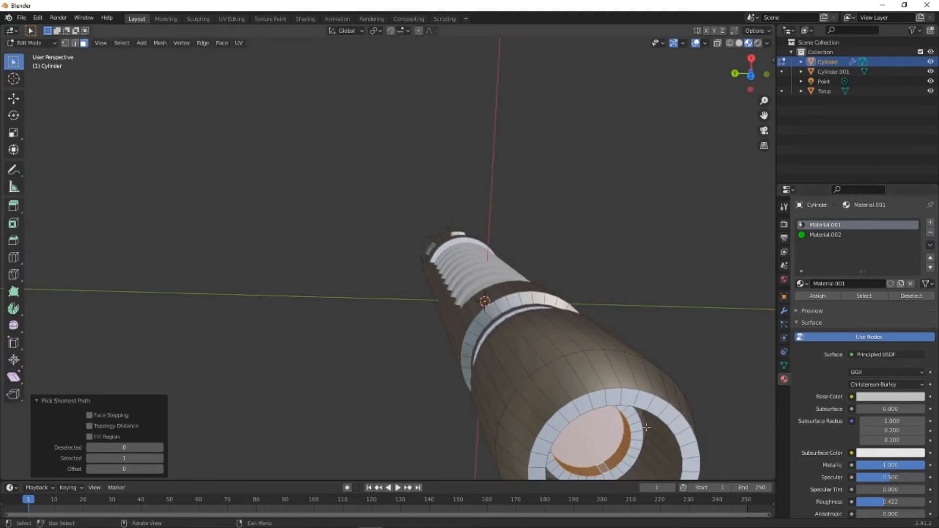
{"action": "left_click", "coordinate": [838, 237]}
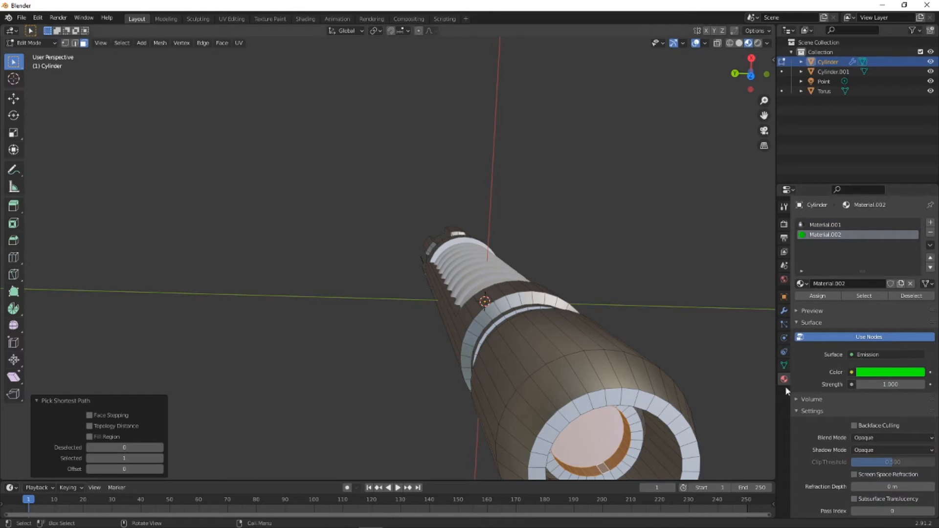
{"action": "left_click", "coordinate": [828, 296]}
{"action": "middle_click_drag", "start_coordinate": [677, 339], "coordinate": [687, 276]}
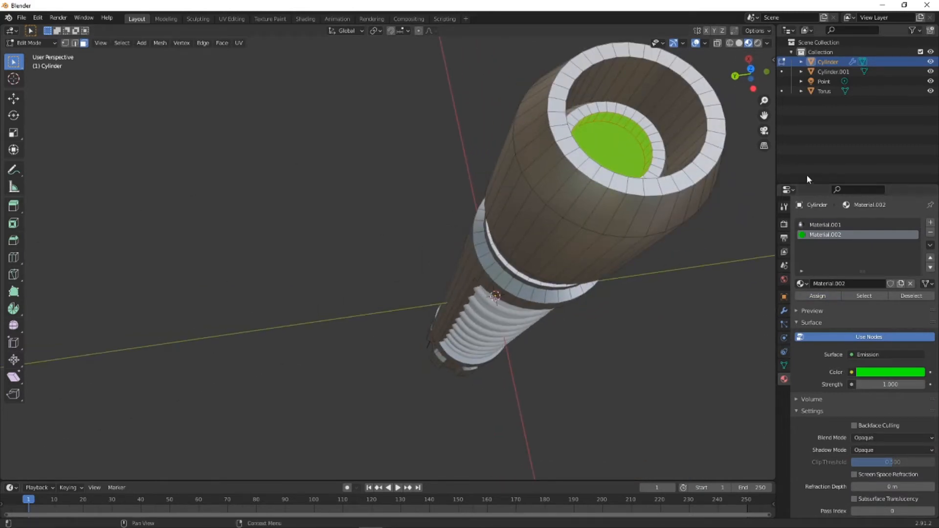
- Enable Bloom in the Eevee render settings and switch the viewport to Rendered shading
{"action": "left_click", "coordinate": [784, 224]}
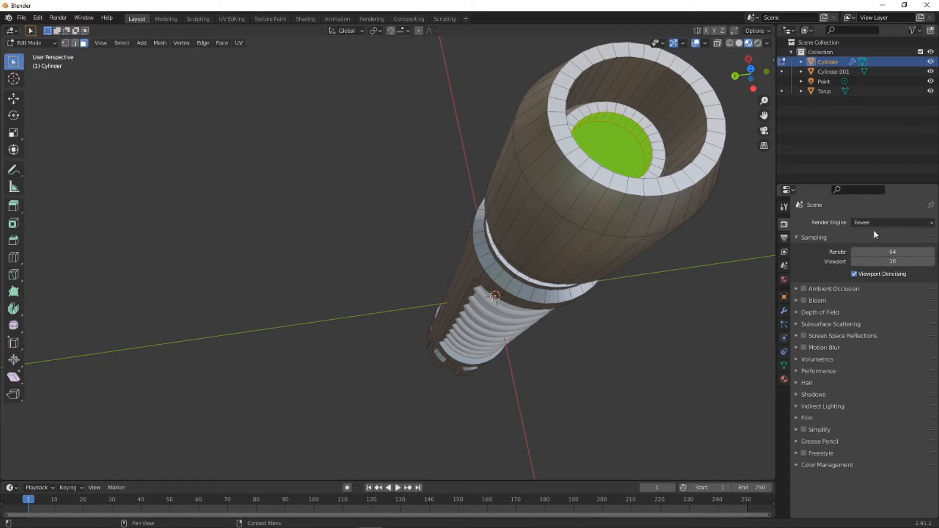
{"action": "left_click", "coordinate": [804, 300]}
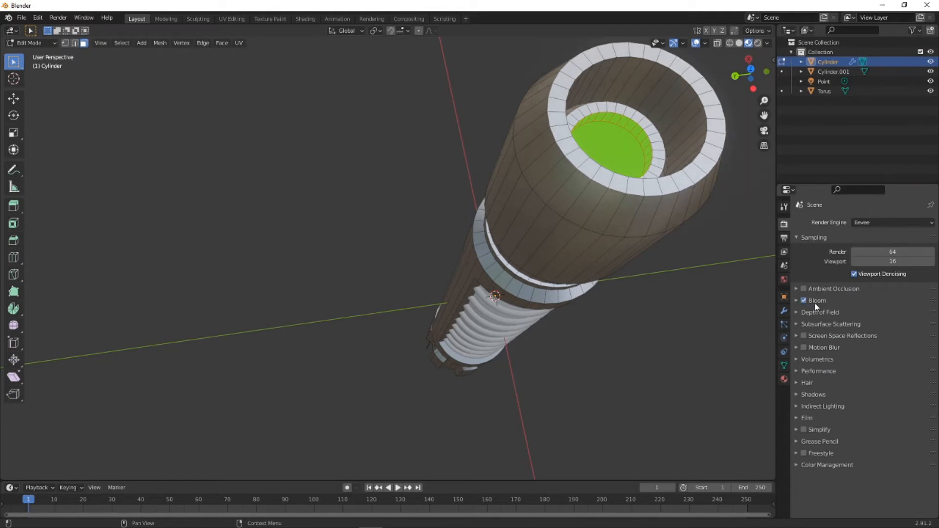
{"action": "left_click", "coordinate": [758, 43]}
{"action": "scroll", "coordinate": [620, 122], "scroll_direction": "down", "scroll_amount": 4}
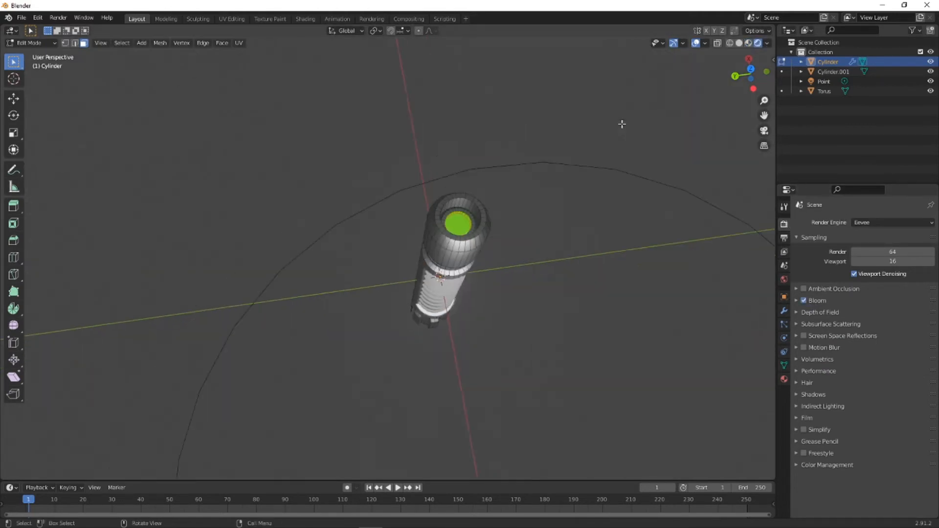
{"action": "scroll", "coordinate": [557, 210], "scroll_direction": "up", "scroll_amount": 2}
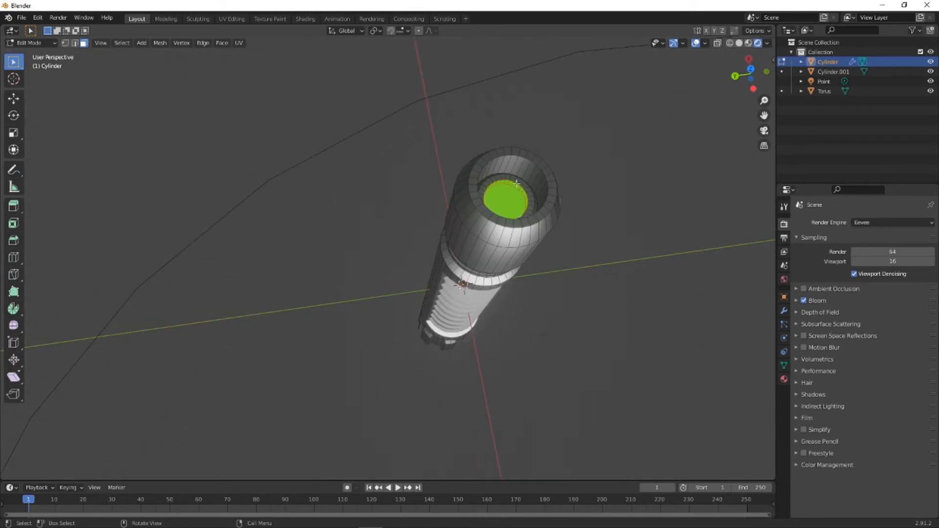
{"action": "middle_click_drag", "start_coordinate": [516, 183], "coordinate": [658, 269]}
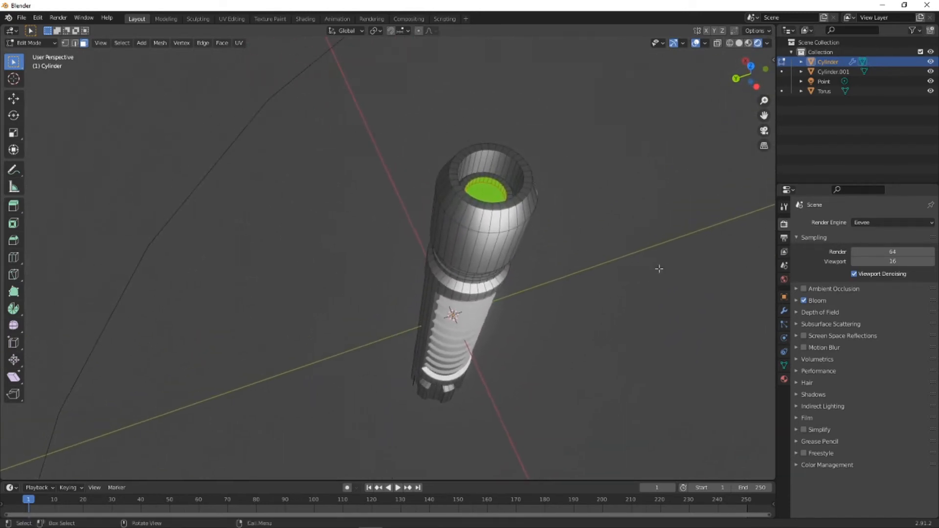
- Set the emission strength of the green Material.002 to 50 and return the handle to Object Mode
{"action": "left_click", "coordinate": [783, 379]}
{"action": "left_click", "coordinate": [897, 384]}
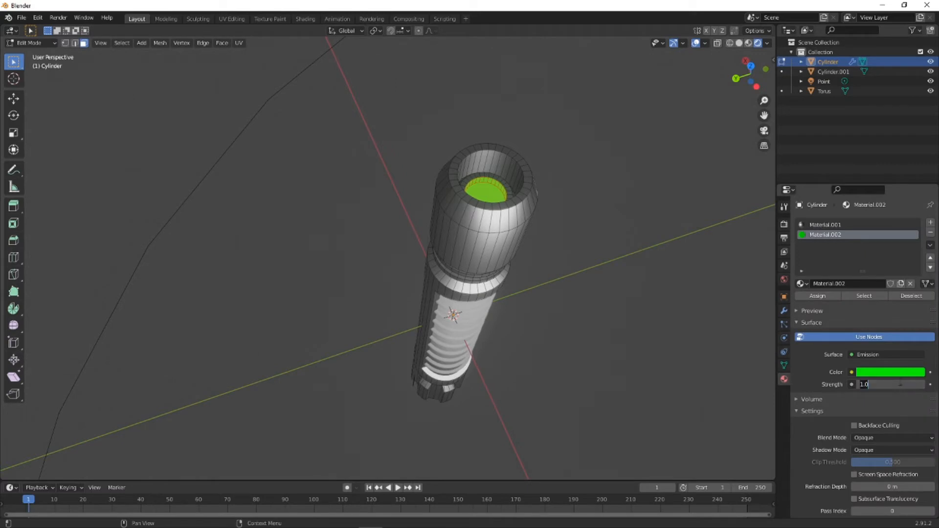
{"action": "key", "text": "Return"}
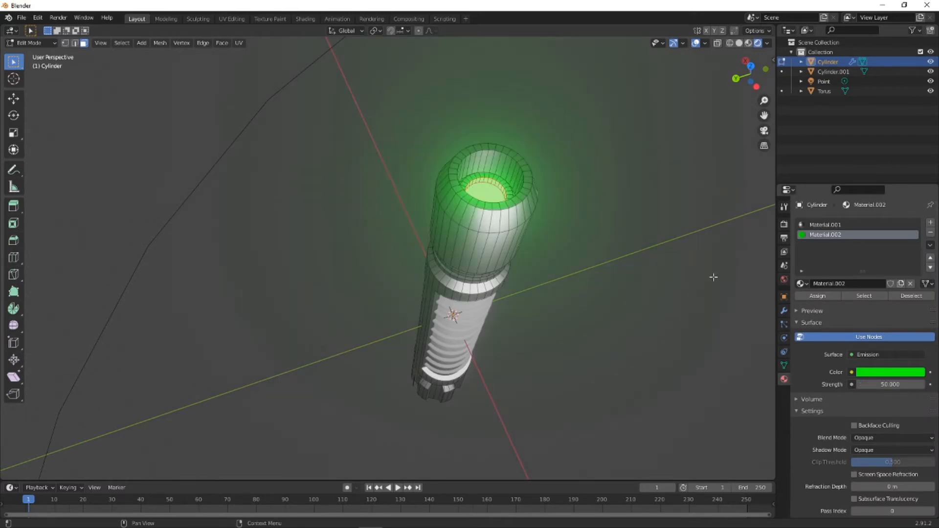
{"action": "middle_click_drag", "start_coordinate": [713, 274], "coordinate": [391, 185]}
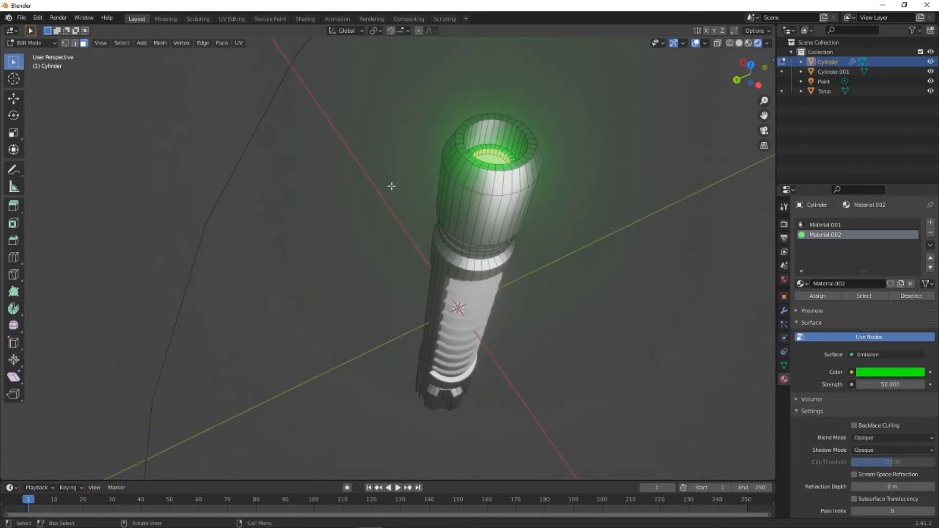
{"action": "left_click", "coordinate": [48, 43]}
{"action": "left_click", "coordinate": [34, 55]}
{"action": "middle_click_drag", "start_coordinate": [387, 148], "coordinate": [371, 101]}
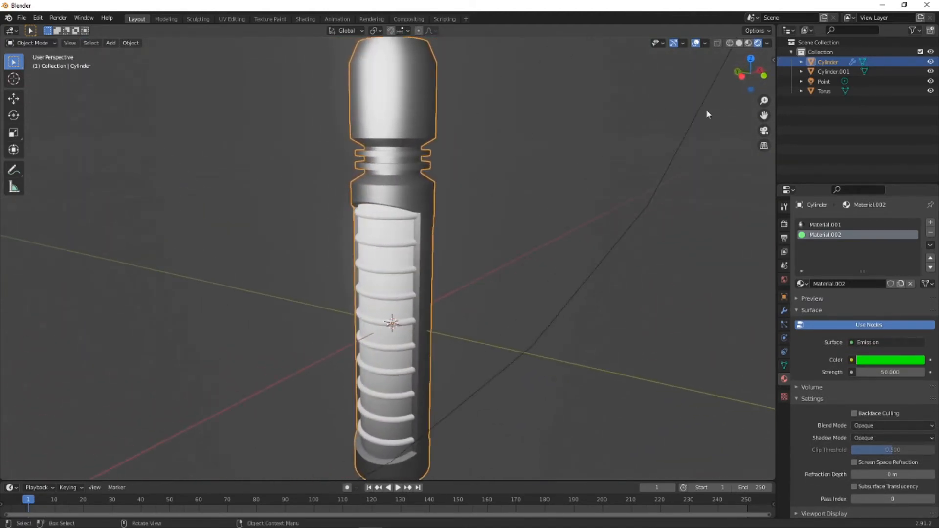
- From the left orthographic view, enter Edit Mode on the handle and add a third material slot with a new material
{"action": "left_click", "coordinate": [740, 75]}
{"action": "scroll", "coordinate": [496, 239], "scroll_direction": "up", "scroll_amount": 5}
{"action": "middle_click_drag", "start_coordinate": [494, 235], "coordinate": [489, 371], "text": "shift"}
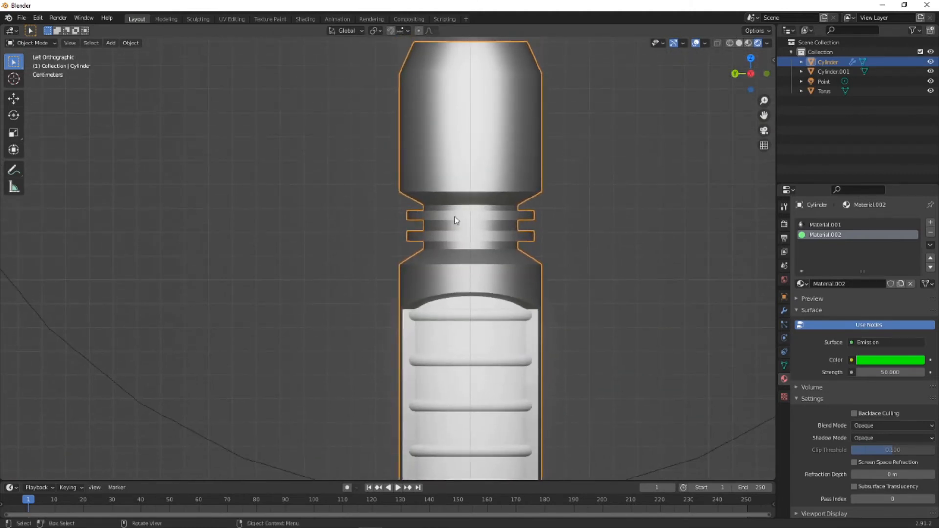
{"action": "middle_click_drag", "start_coordinate": [548, 224], "coordinate": [518, 254], "text": "shift"}
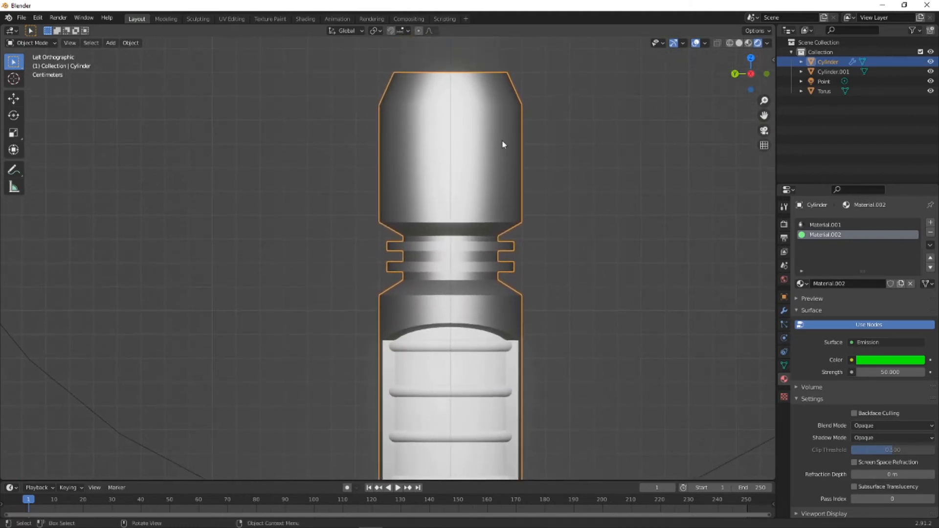
{"action": "left_click", "coordinate": [30, 43]}
{"action": "left_click", "coordinate": [39, 64]}
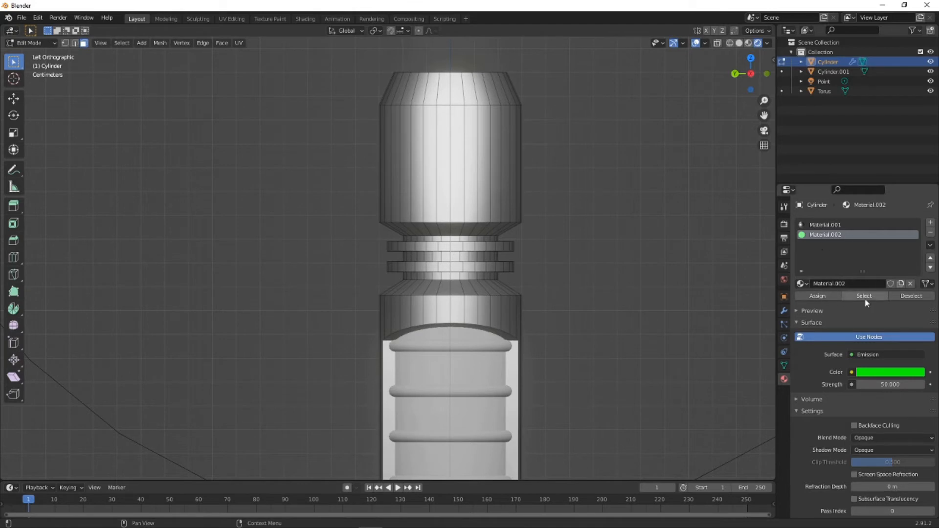
{"action": "left_click", "coordinate": [930, 223]}
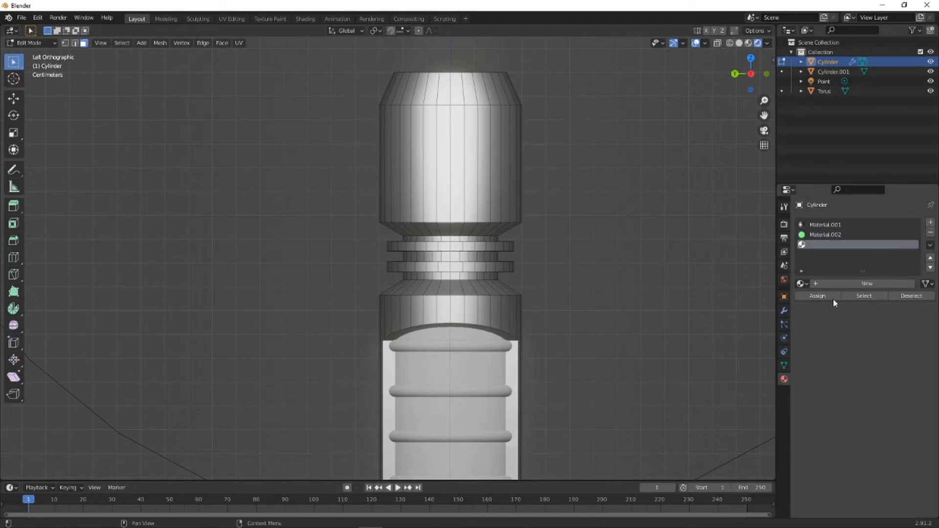
{"action": "left_click", "coordinate": [823, 283]}
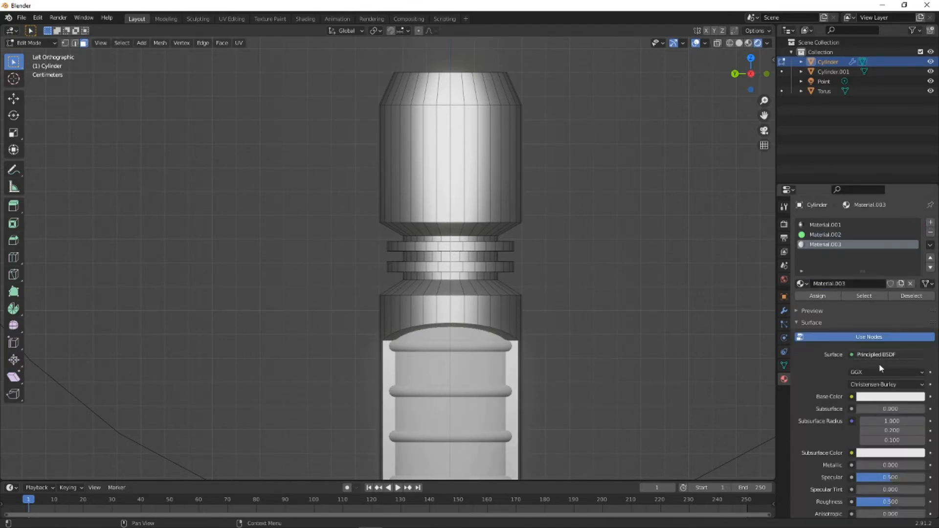
- Rename the new material to black and set its base color to black
{"action": "left_click", "coordinate": [873, 284]}
{"action": "type", "text": "b"}
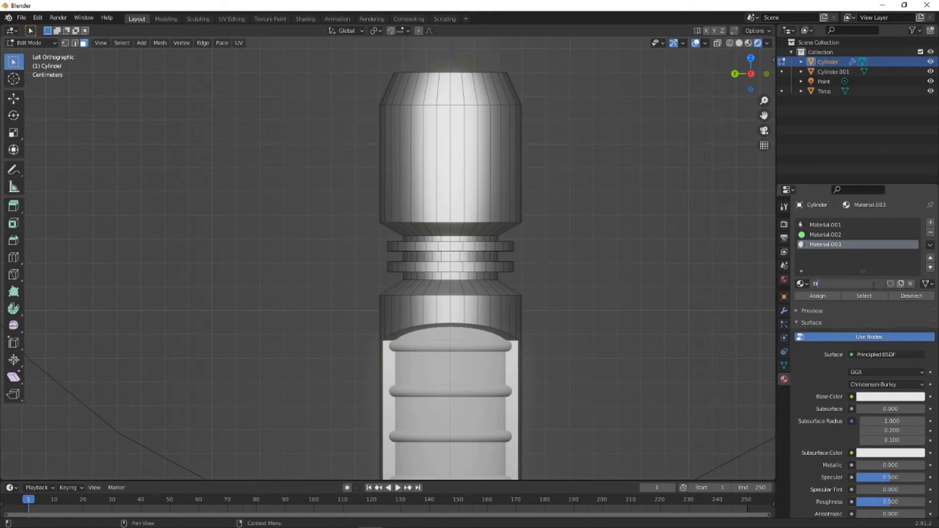
{"action": "type", "text": "lack"}
{"action": "key", "text": "Return"}
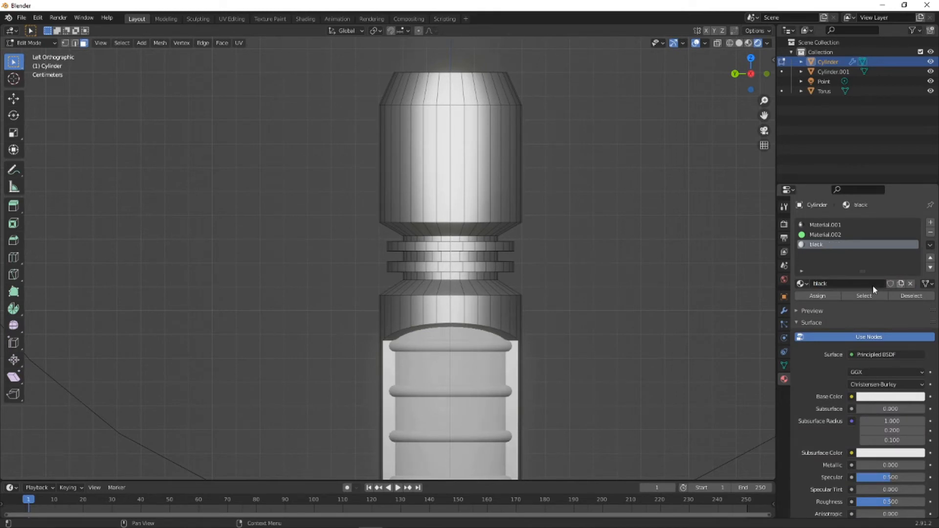
{"action": "left_click", "coordinate": [879, 401]}
{"action": "left_click_drag", "start_coordinate": [917, 275], "coordinate": [916, 335]}
- With X-ray on, select the three recessed bands of faces between the neck's rings and assign the black material to them
{"action": "scroll", "coordinate": [442, 233], "scroll_direction": "up", "scroll_amount": 4}
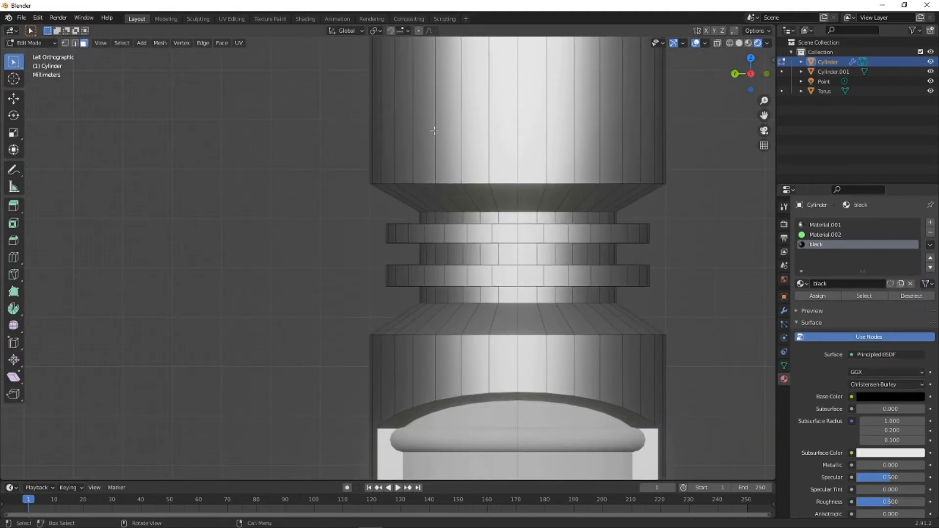
{"action": "left_click", "coordinate": [718, 43]}
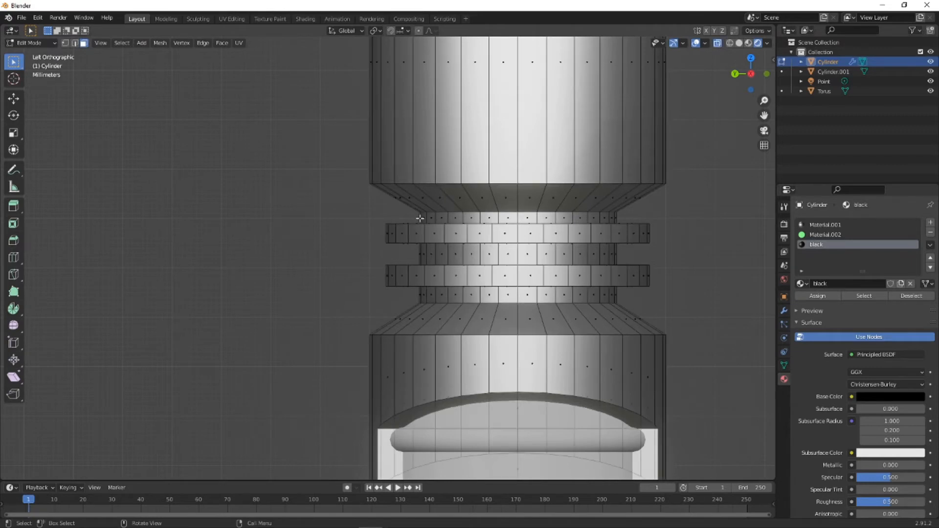
{"action": "left_click_drag", "start_coordinate": [409, 211], "coordinate": [633, 221]}
{"action": "left_click_drag", "start_coordinate": [405, 251], "coordinate": [636, 257]}
{"action": "left_click_drag", "start_coordinate": [410, 290], "coordinate": [631, 304]}
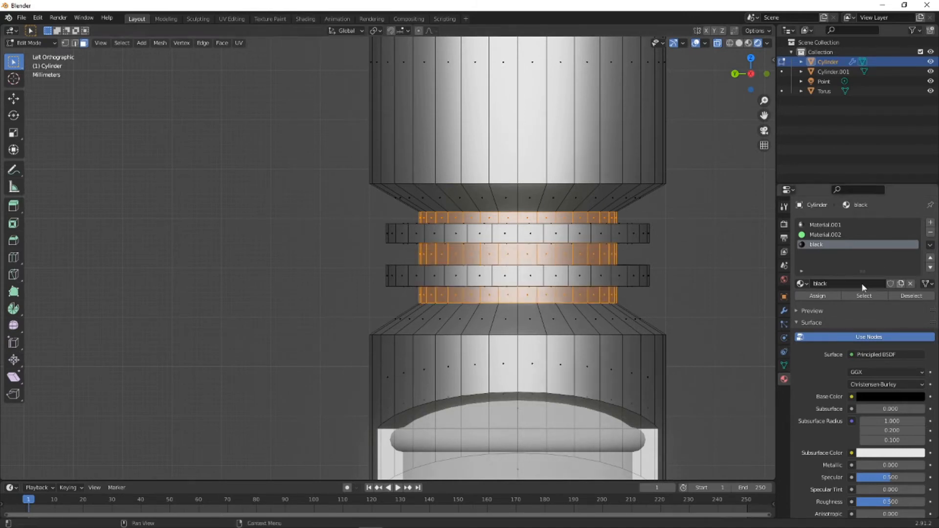
{"action": "left_click", "coordinate": [833, 295]}
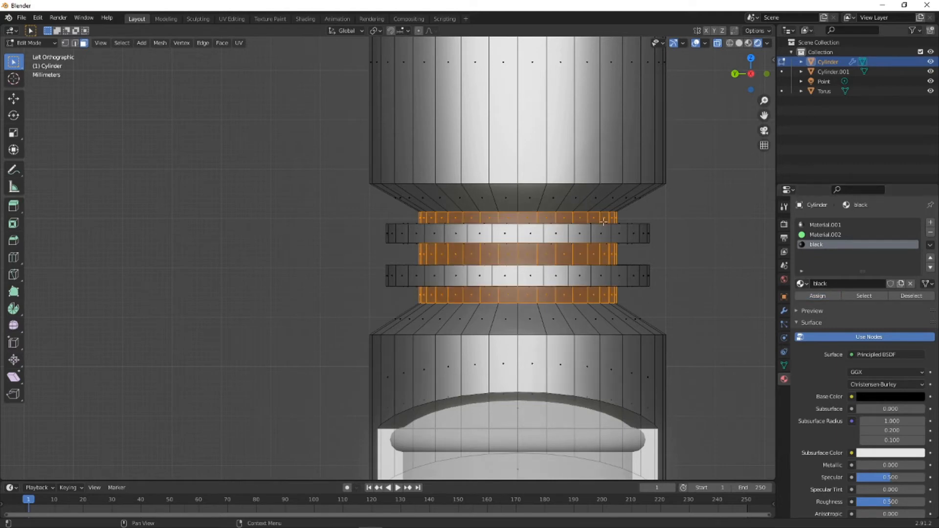
{"action": "middle_click_drag", "start_coordinate": [488, 214], "coordinate": [549, 374]}
{"action": "middle_click_drag", "start_coordinate": [539, 277], "coordinate": [486, 291]}
{"action": "scroll", "coordinate": [487, 290], "scroll_direction": "up", "scroll_amount": 4}
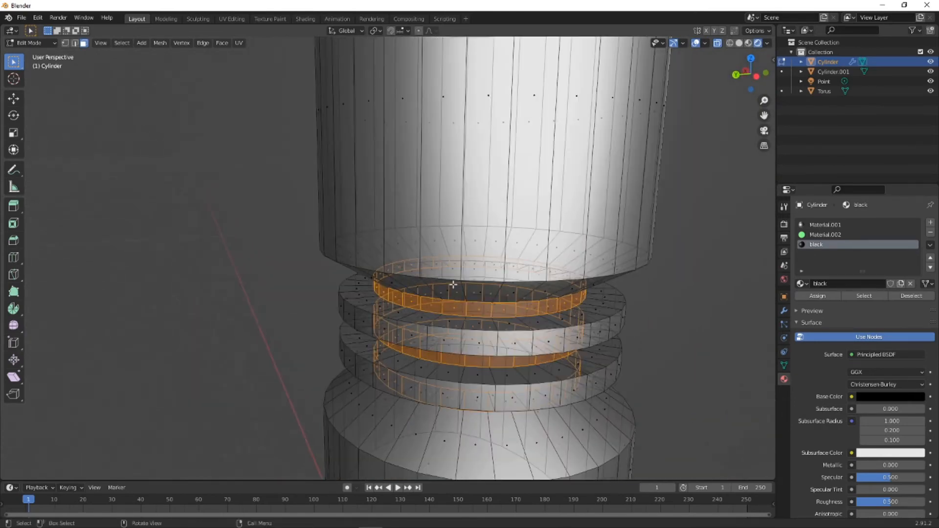
{"action": "left_click", "coordinate": [675, 325]}
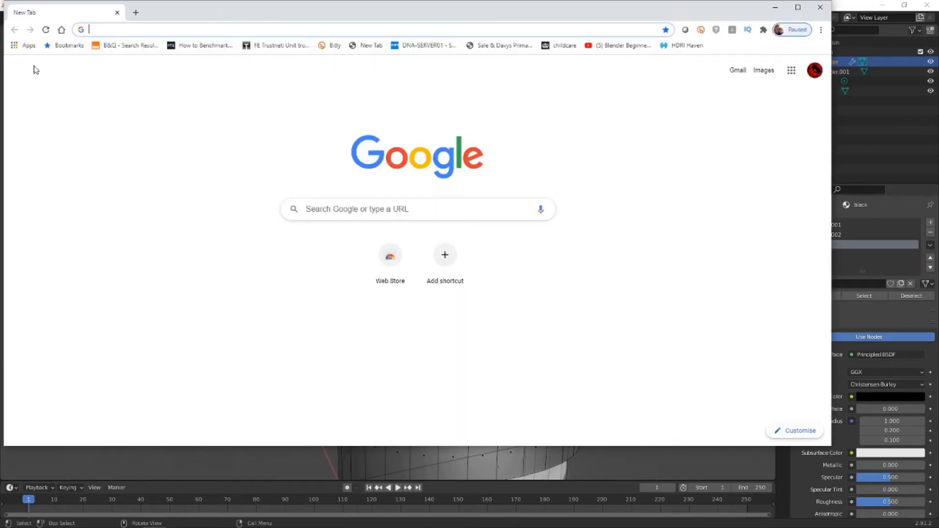
- Switch to the Chrome browser, find and open the Adobe Color website, dismiss its What's New dialog and maximize the window
{"action": "left_click", "coordinate": [218, 30]}
{"action": "type", "text": "ab"}
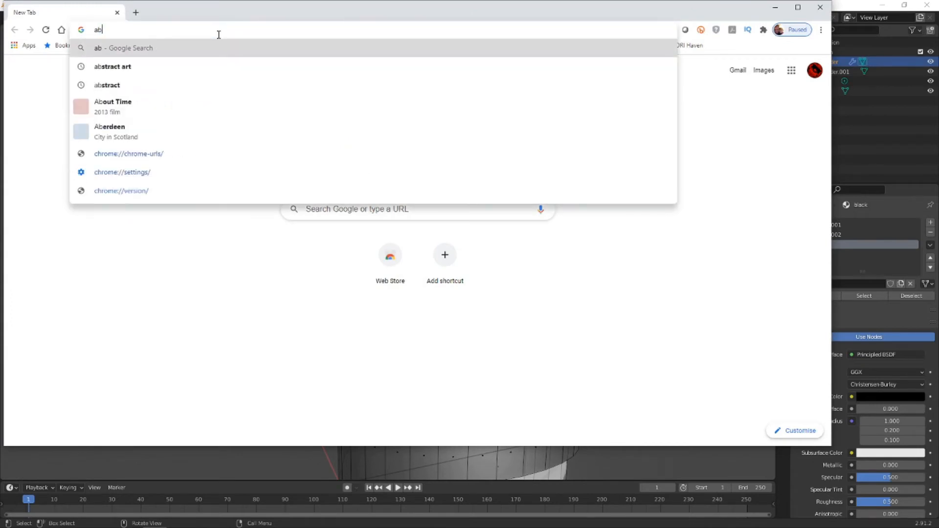
{"action": "type", "text": "ode color"}
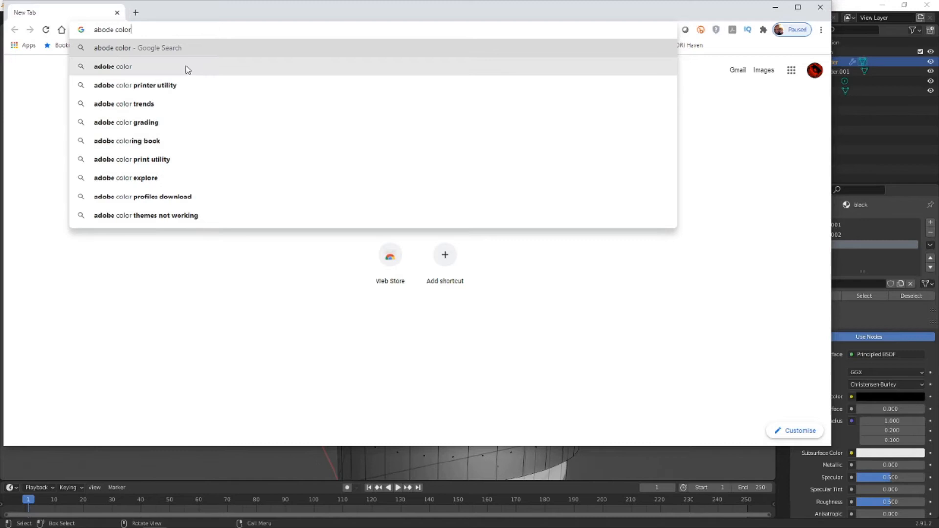
{"action": "left_click", "coordinate": [186, 66]}
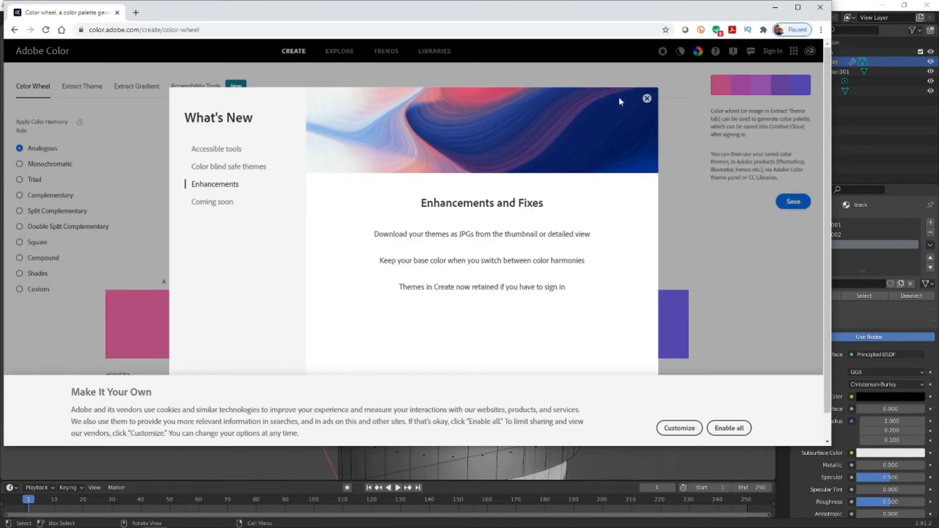
{"action": "left_click", "coordinate": [647, 99]}
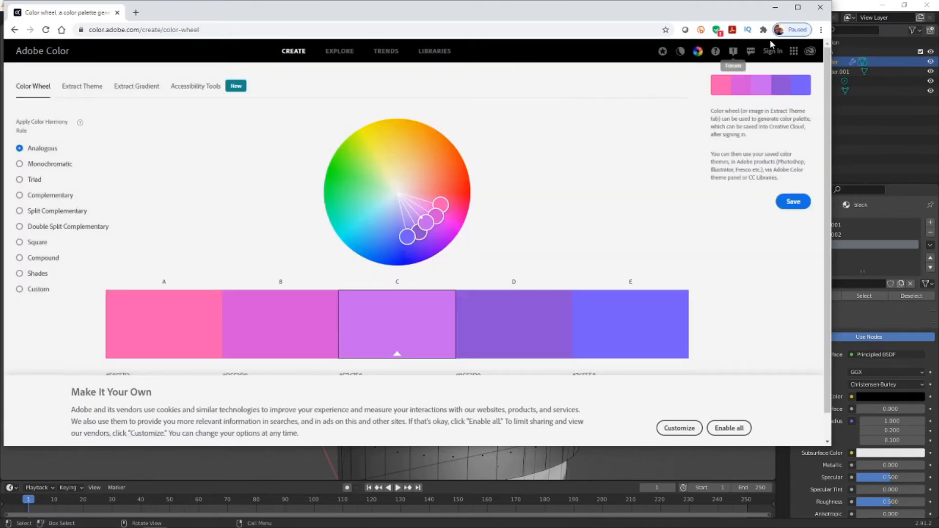
{"action": "left_click", "coordinate": [797, 7]}
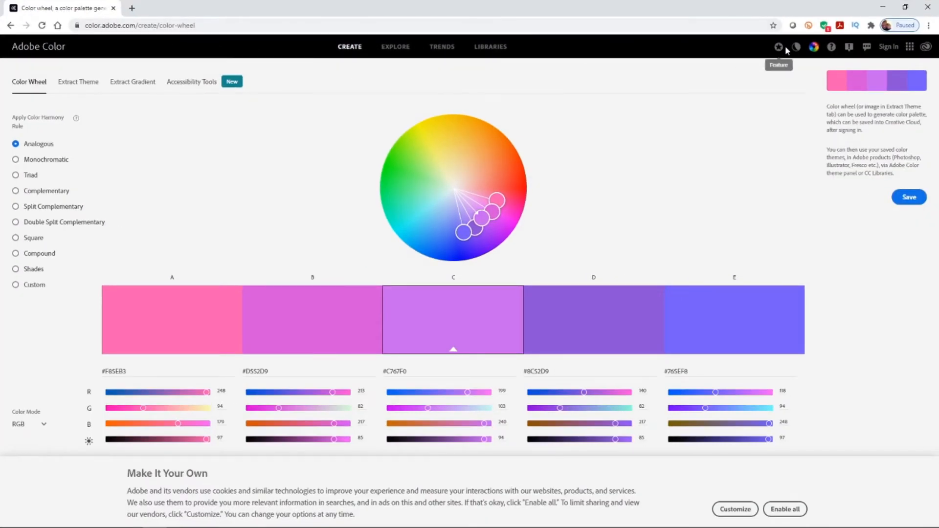
- Search Adobe Color's Explore themes for gold
{"action": "left_click", "coordinate": [395, 48]}
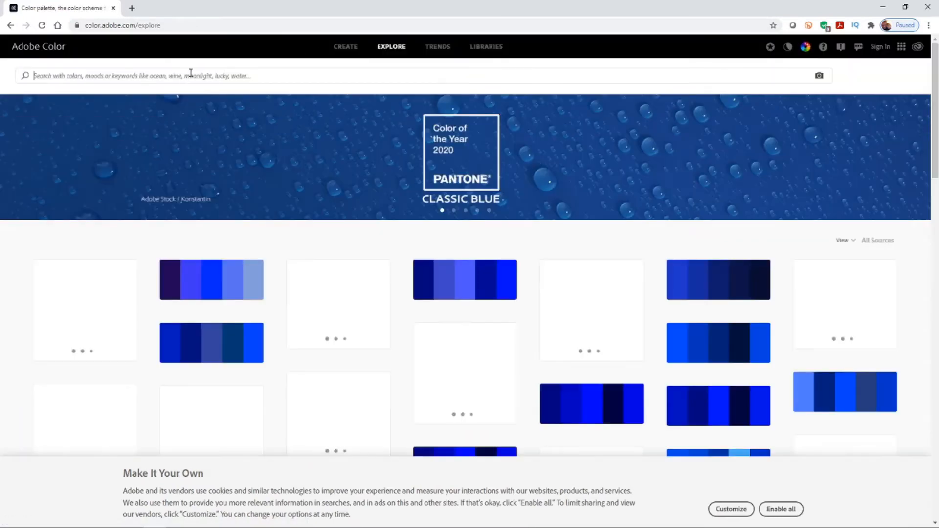
{"action": "left_click", "coordinate": [191, 73]}
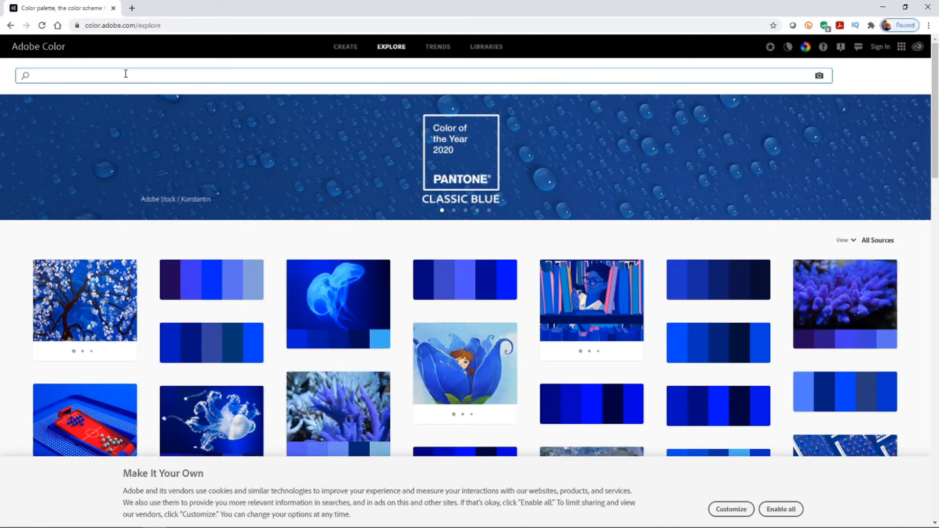
{"action": "type", "text": "gold"}
{"action": "key", "text": "Return"}
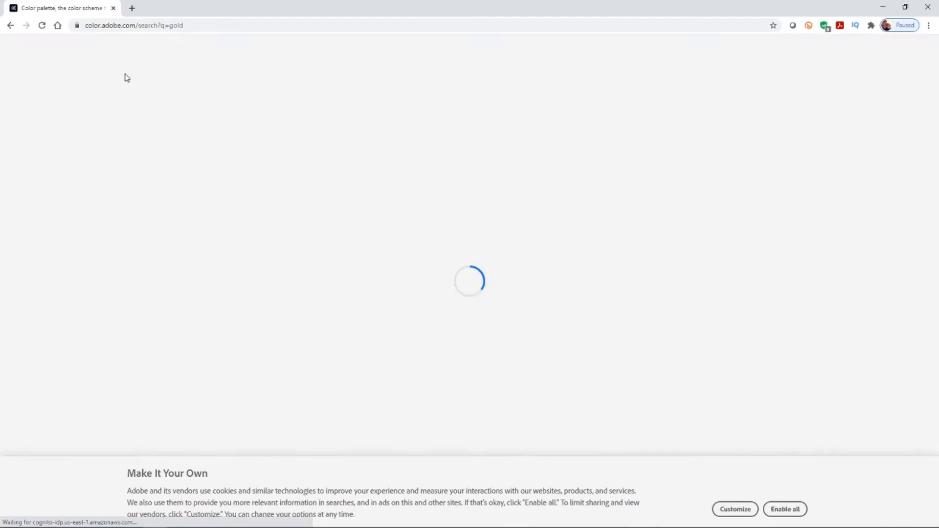
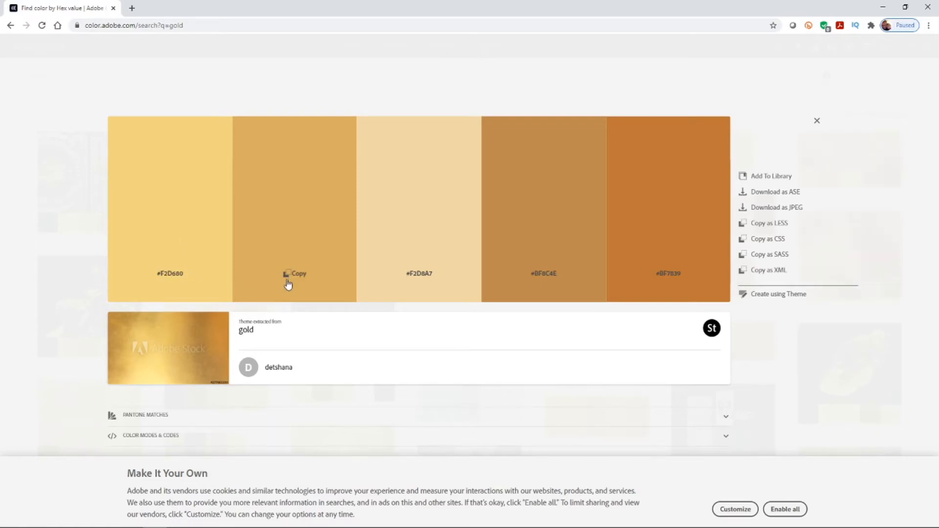
- Switch back to Blender, add a new material to the handle and paste the copied gold hex code as its base color
{"action": "left_click", "coordinate": [889, 9]}
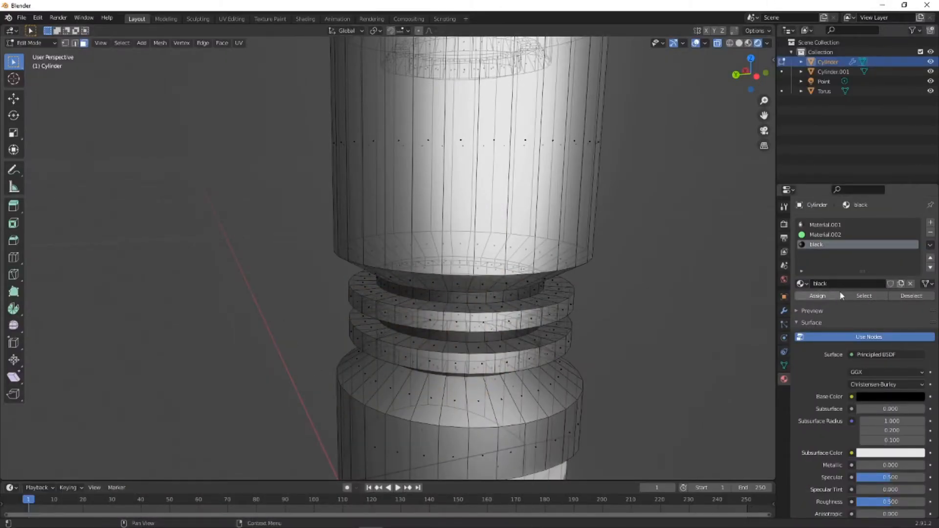
{"action": "left_click", "coordinate": [930, 222]}
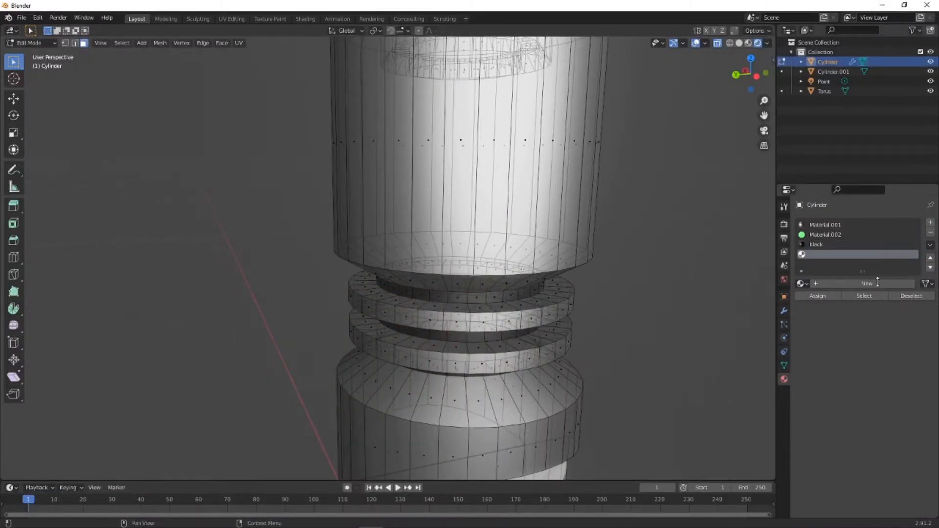
{"action": "left_click", "coordinate": [835, 283]}
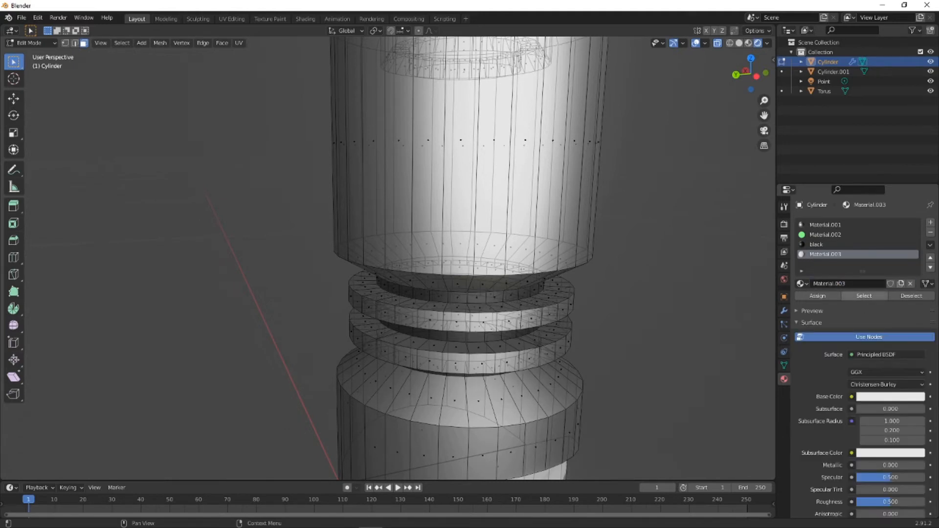
{"action": "left_click", "coordinate": [897, 397]}
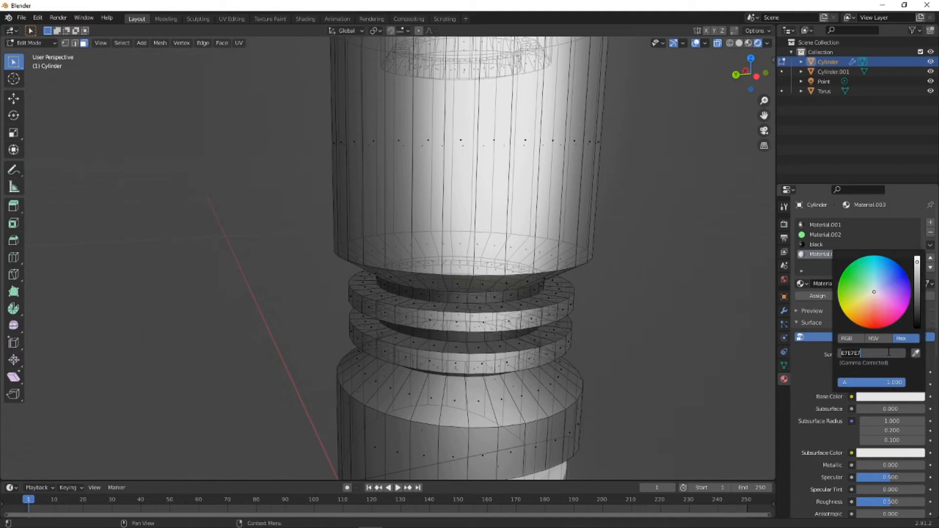
{"action": "type", "text": "#D9AF62"}
{"action": "key", "text": "Return"}
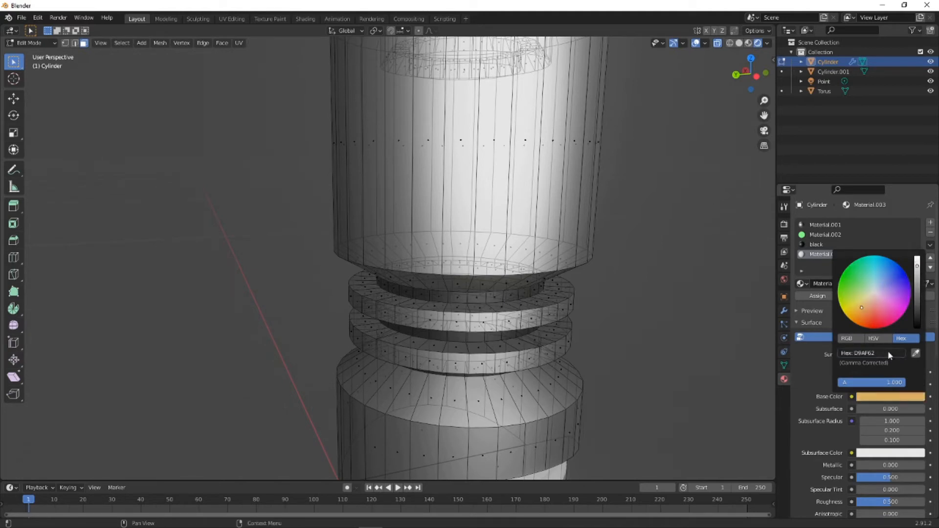
- Select the faces of both protruding neck rings, assign the gold Material.003 to them and return to Object Mode
{"action": "left_click", "coordinate": [756, 74]}
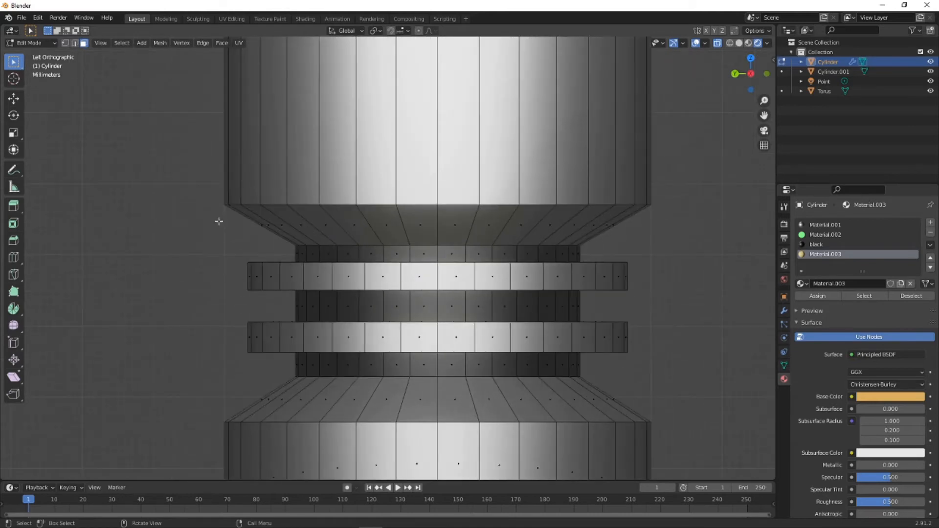
{"action": "left_click_drag", "start_coordinate": [235, 262], "coordinate": [658, 285]}
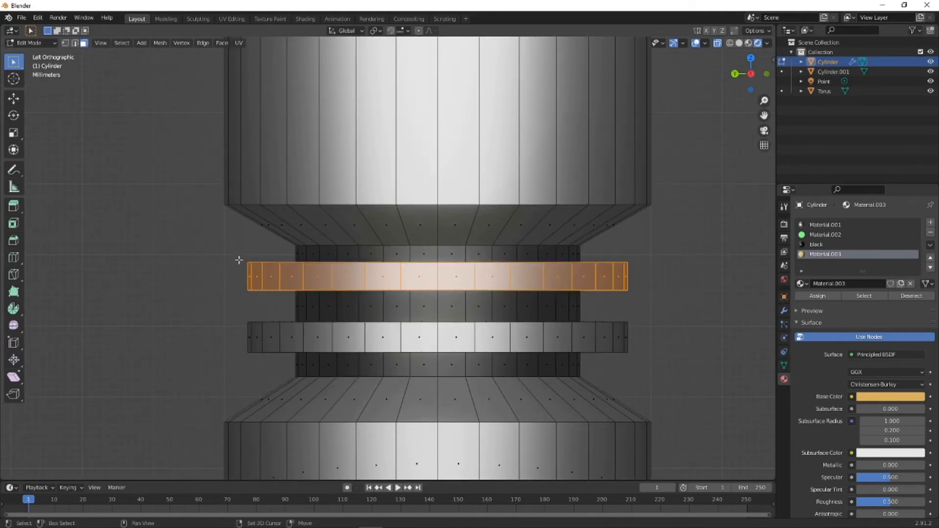
{"action": "left_click_drag", "start_coordinate": [238, 260], "coordinate": [639, 293]}
{"action": "left_click_drag", "start_coordinate": [234, 321], "coordinate": [643, 355]}
{"action": "middle_click_drag", "start_coordinate": [530, 344], "coordinate": [559, 335]}
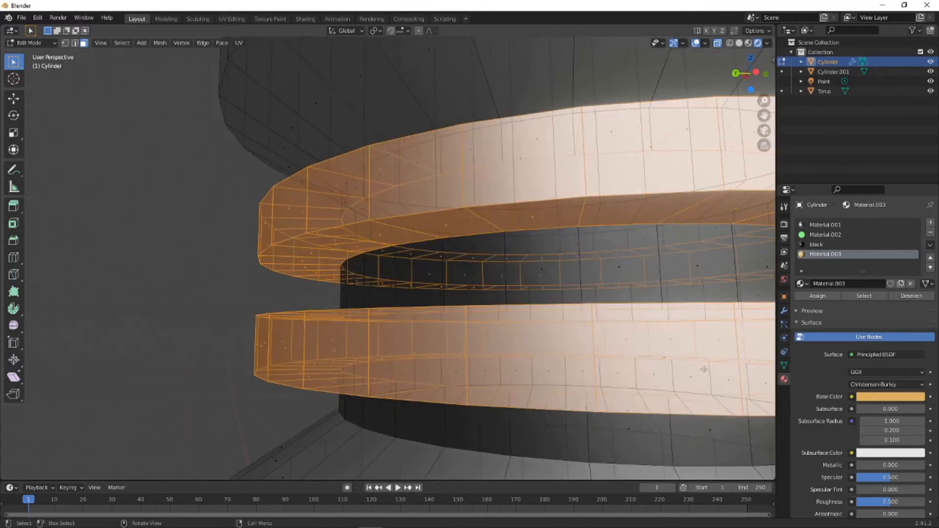
{"action": "left_click", "coordinate": [826, 296]}
{"action": "scroll", "coordinate": [562, 232], "scroll_direction": "down", "scroll_amount": 6}
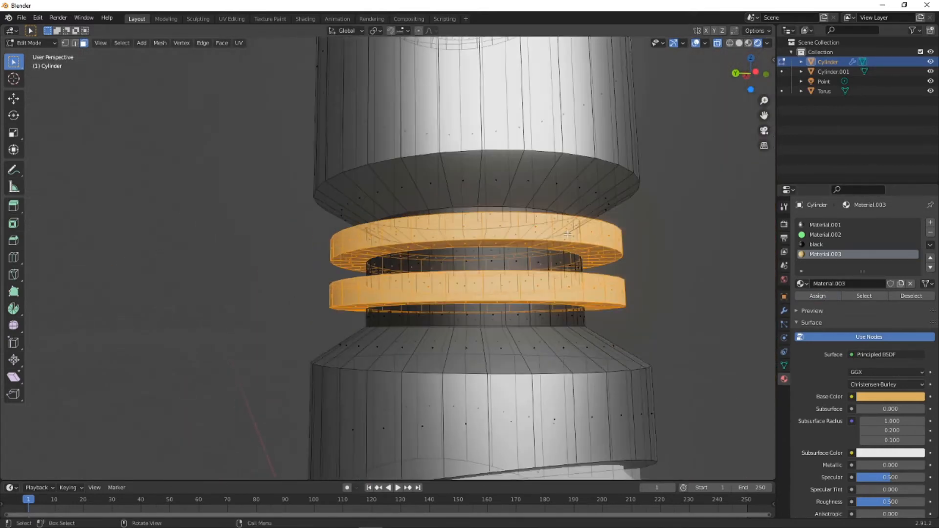
{"action": "left_click", "coordinate": [610, 219]}
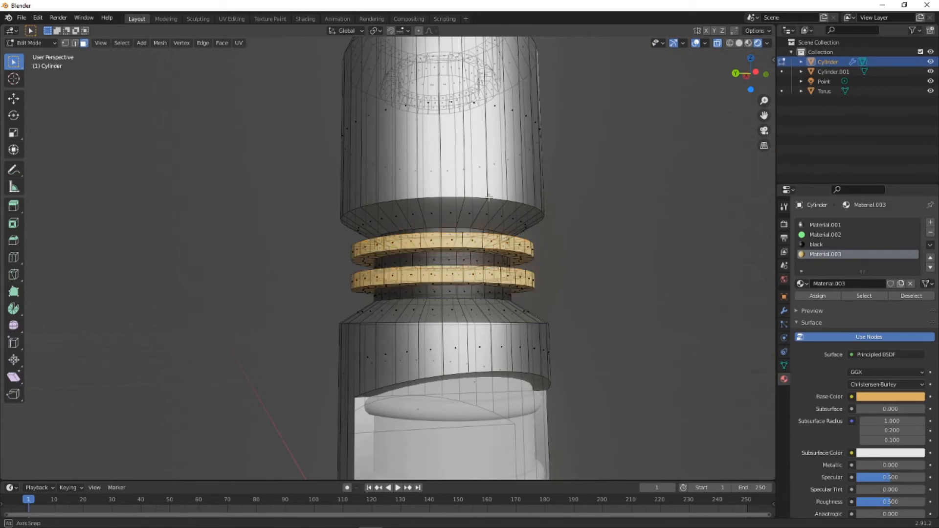
{"action": "middle_click_drag", "start_coordinate": [608, 218], "coordinate": [593, 216]}
{"action": "left_click", "coordinate": [46, 47]}
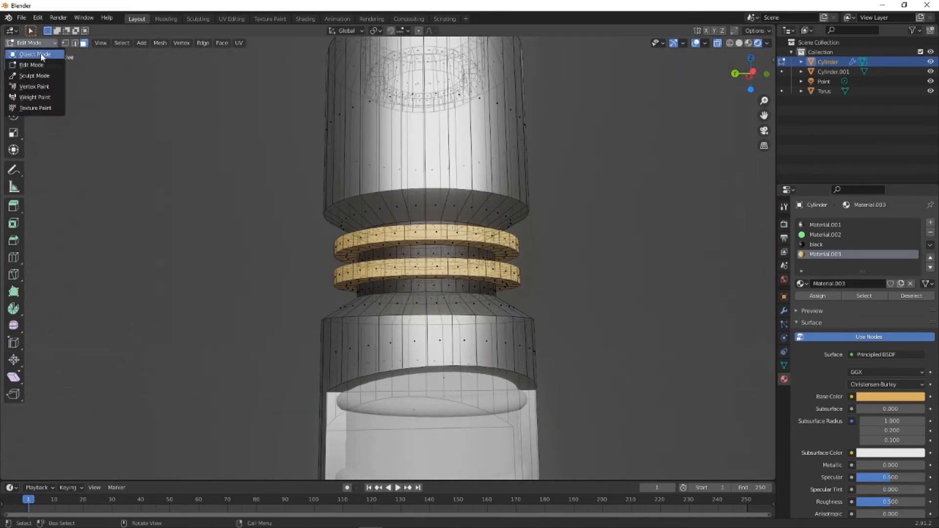
{"action": "left_click", "coordinate": [41, 54]}
- Select the inner core cylinder inside the slots and apply the existing black material to it
{"action": "middle_click_drag", "start_coordinate": [251, 173], "coordinate": [329, 176]}
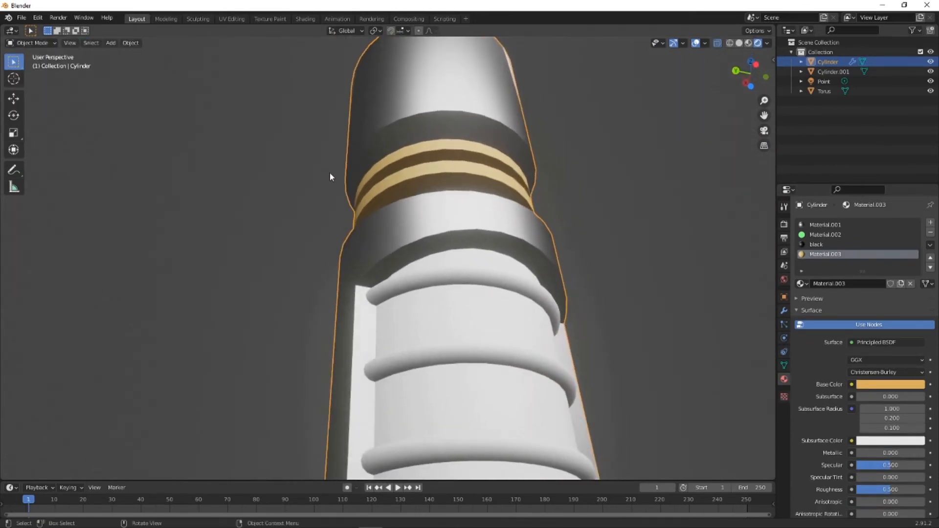
{"action": "scroll", "coordinate": [377, 216], "scroll_direction": "down", "scroll_amount": 6}
{"action": "scroll", "coordinate": [392, 232], "scroll_direction": "up", "scroll_amount": 5}
{"action": "scroll", "coordinate": [444, 252], "scroll_direction": "down", "scroll_amount": 4}
{"action": "middle_click_drag", "start_coordinate": [447, 230], "coordinate": [237, 105]}
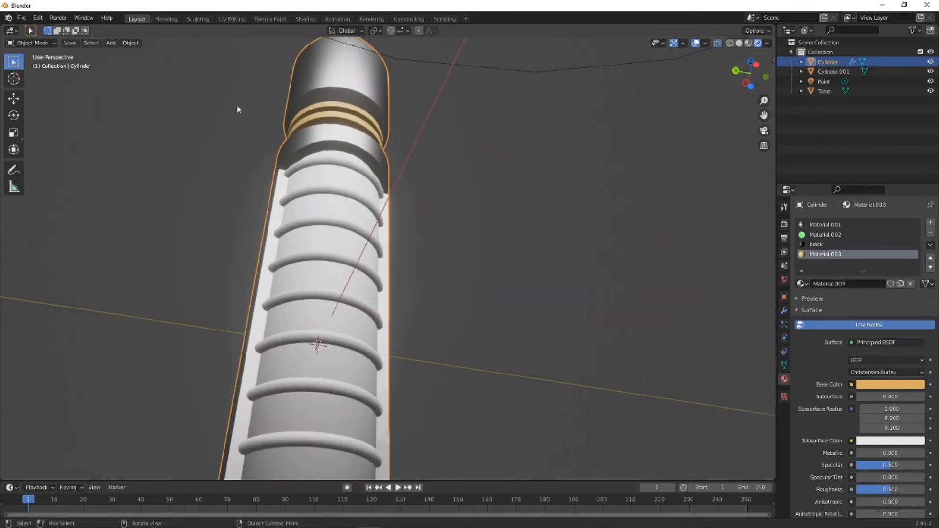
{"action": "left_click", "coordinate": [325, 245]}
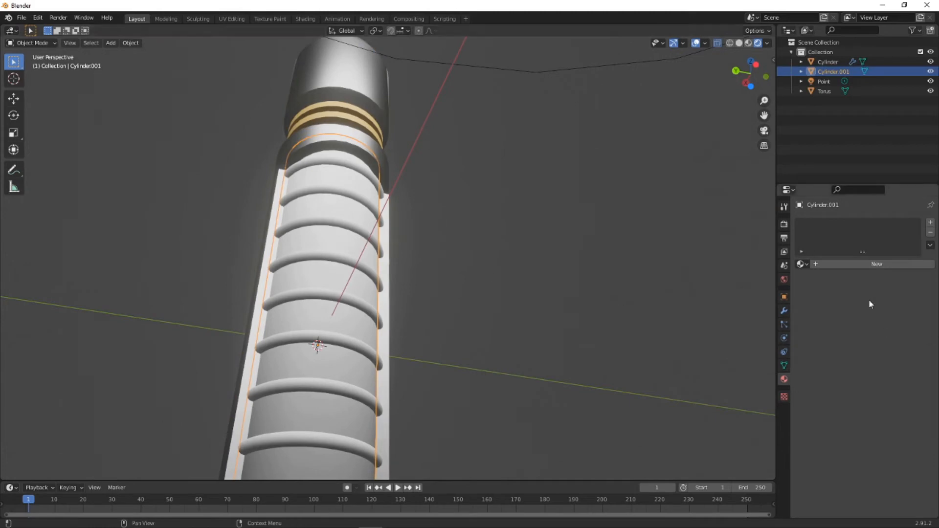
{"action": "left_click", "coordinate": [804, 264]}
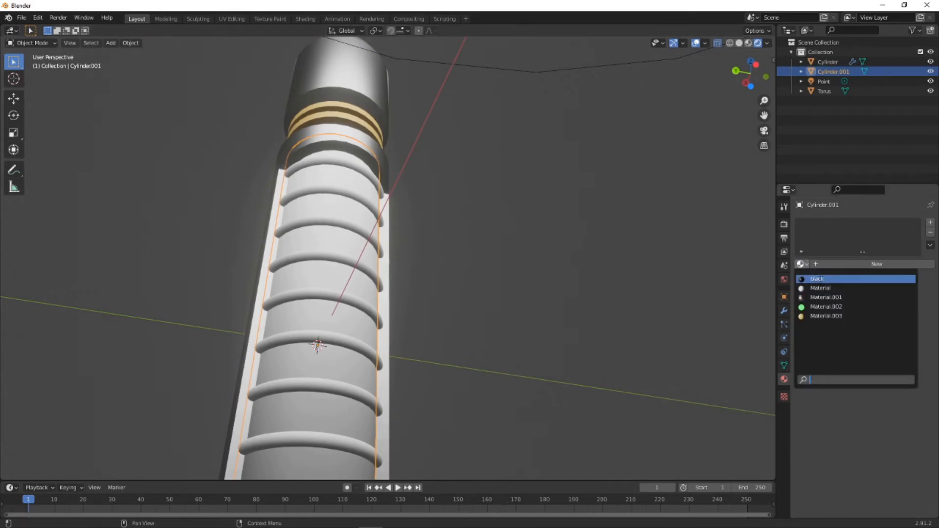
{"action": "left_click", "coordinate": [801, 278]}
- Select the stacked rings around the core and apply the existing metallic Material.001 to them
{"action": "middle_click_drag", "start_coordinate": [420, 233], "coordinate": [358, 312]}
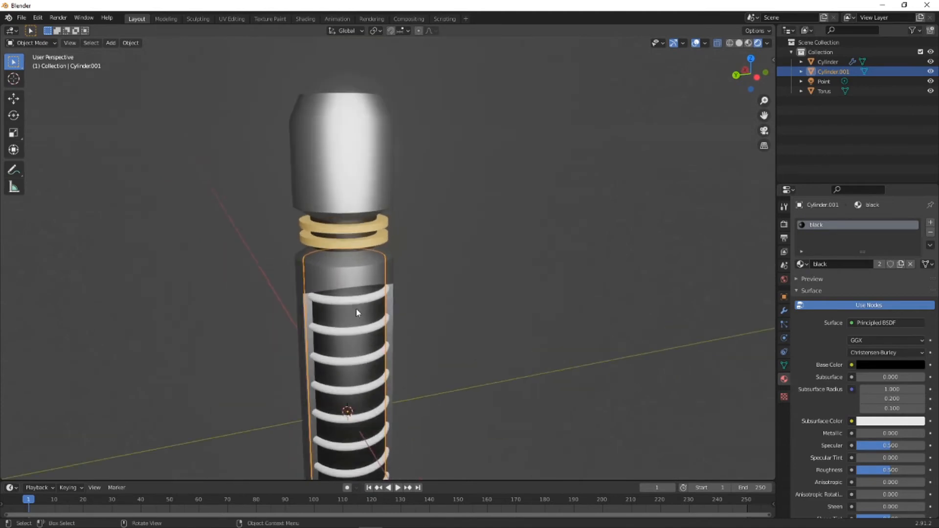
{"action": "left_click", "coordinate": [355, 313]}
{"action": "left_click", "coordinate": [802, 264]}
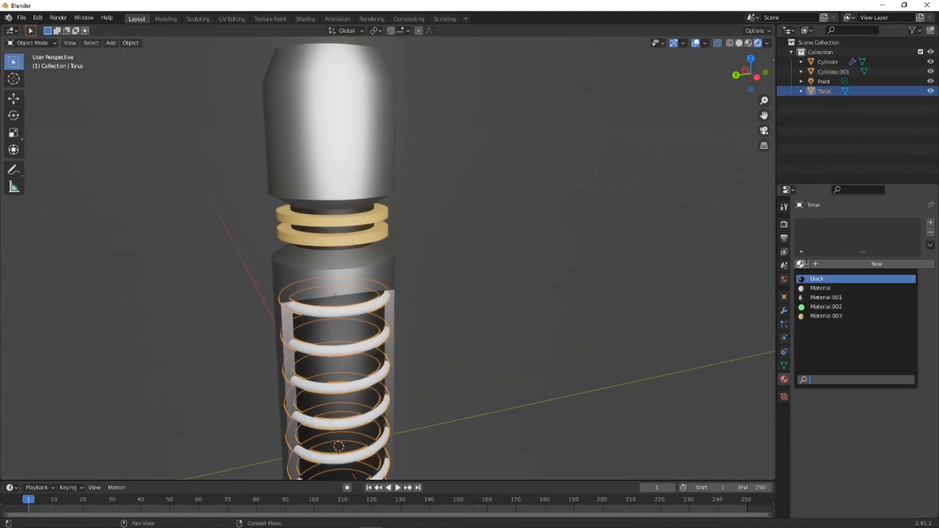
{"action": "left_click", "coordinate": [826, 296]}
- Deselect the core's rings and examine the materials along the handle from the upper head down to the grooved lower head
{"action": "middle_click_drag", "start_coordinate": [426, 287], "coordinate": [450, 292]}
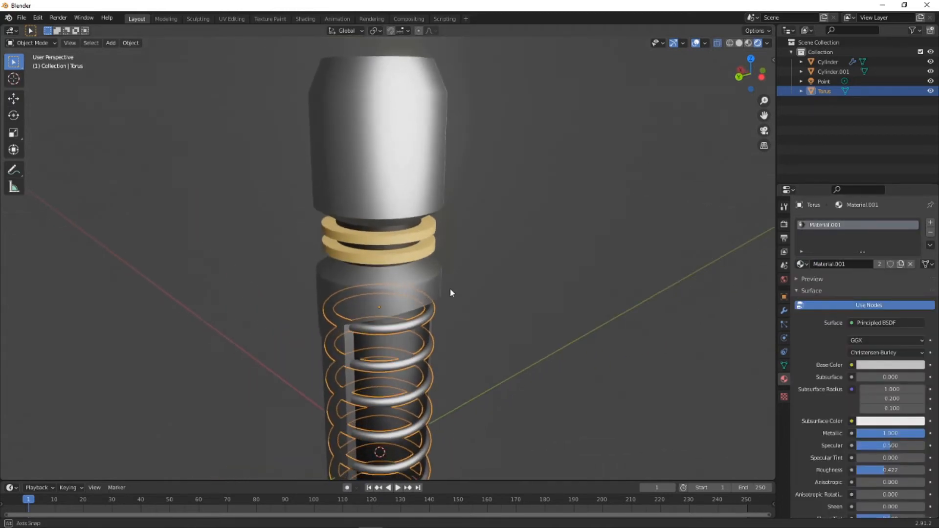
{"action": "left_click", "coordinate": [448, 224]}
{"action": "scroll", "coordinate": [447, 224], "scroll_direction": "down", "scroll_amount": 5}
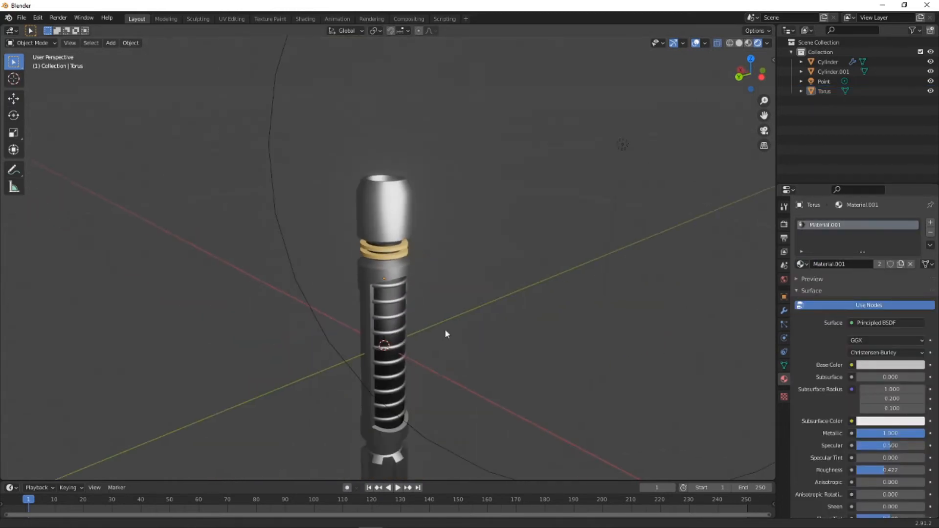
{"action": "middle_click_drag", "start_coordinate": [445, 333], "coordinate": [444, 255], "text": "shift"}
{"action": "scroll", "coordinate": [369, 353], "scroll_direction": "up", "scroll_amount": 5}
{"action": "scroll", "coordinate": [429, 360], "scroll_direction": "down", "scroll_amount": 5}
{"action": "middle_click_drag", "start_coordinate": [393, 341], "coordinate": [387, 302], "text": "shift"}
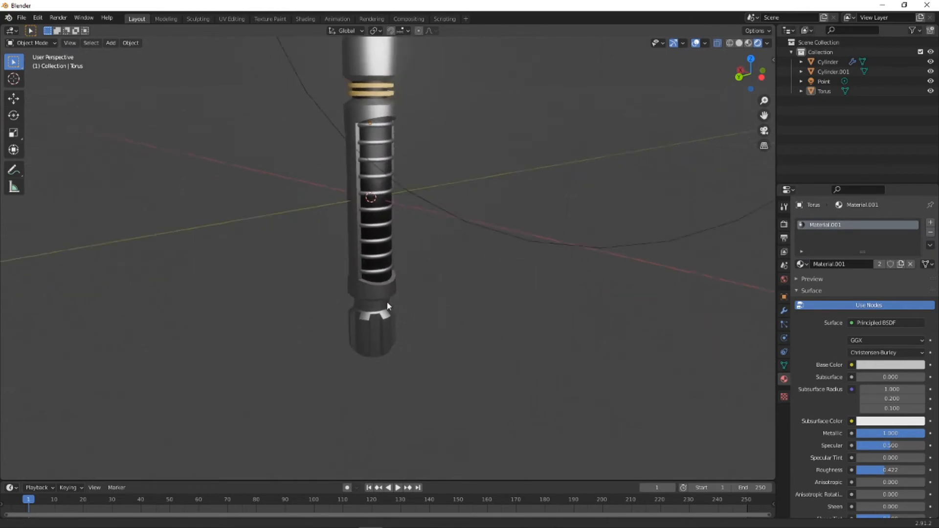
{"action": "scroll", "coordinate": [347, 309], "scroll_direction": "up", "scroll_amount": 4}
{"action": "scroll", "coordinate": [323, 297], "scroll_direction": "down", "scroll_amount": 2}
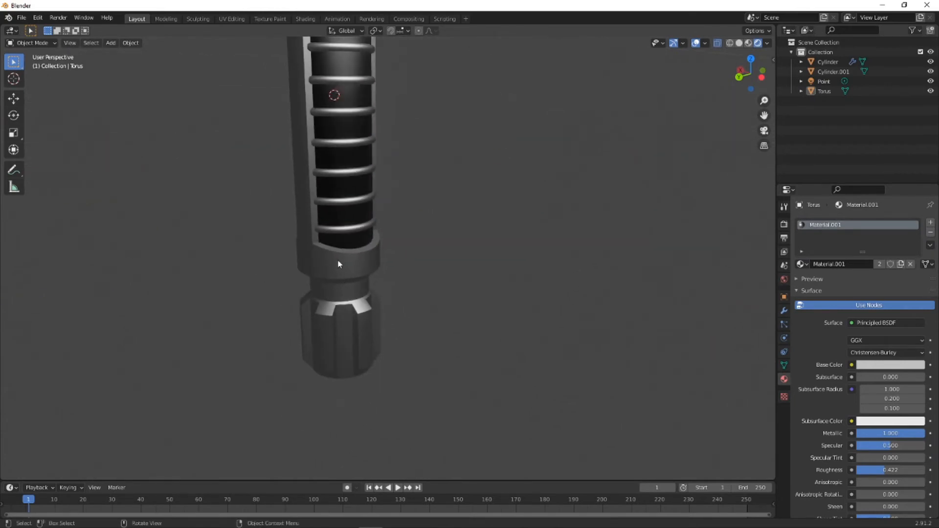
{"action": "middle_click_drag", "start_coordinate": [356, 323], "coordinate": [329, 88]}
- Select the inner core and set its black material's Metallic value to 1.000
{"action": "left_click", "coordinate": [329, 88]}
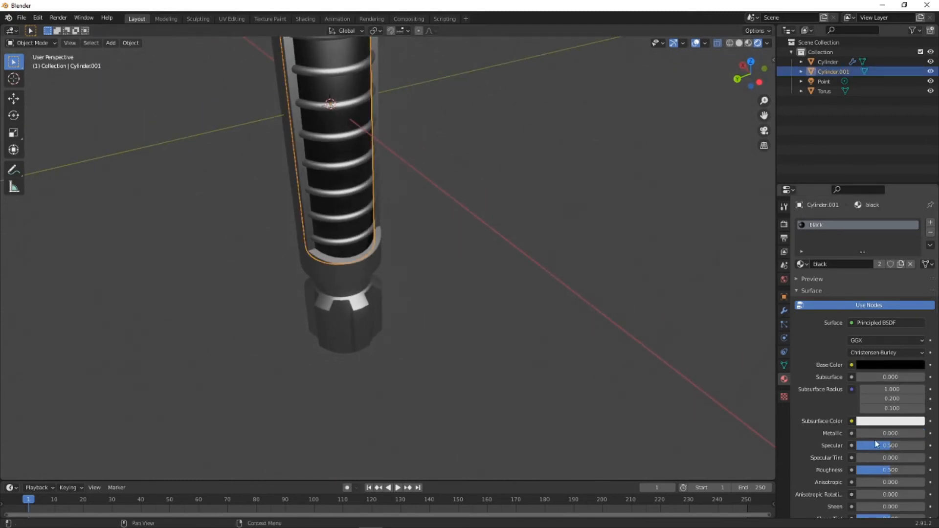
{"action": "scroll", "coordinate": [494, 189], "scroll_direction": "down", "scroll_amount": 5}
{"action": "middle_click_drag", "start_coordinate": [395, 164], "coordinate": [397, 210], "text": "shift"}
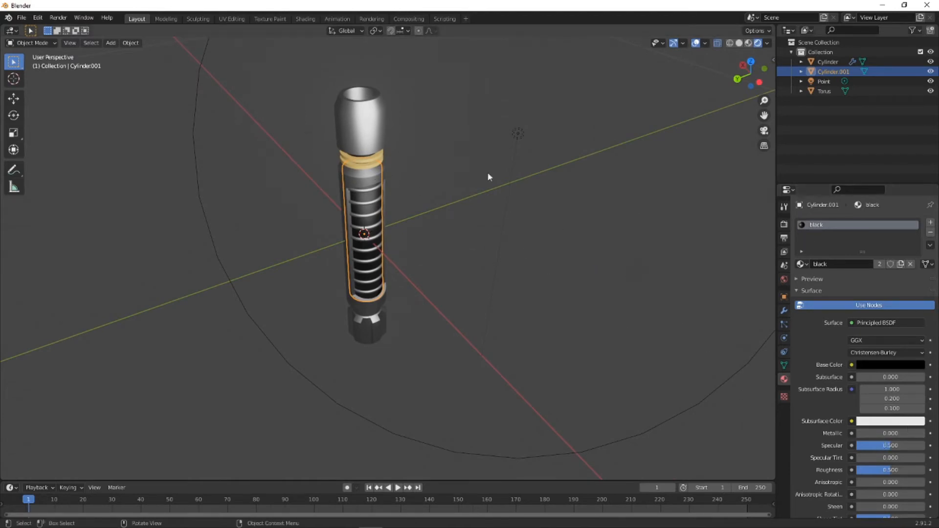
{"action": "left_click_drag", "start_coordinate": [862, 434], "coordinate": [931, 434]}
{"action": "scroll", "coordinate": [361, 139], "scroll_direction": "up", "scroll_amount": 4}
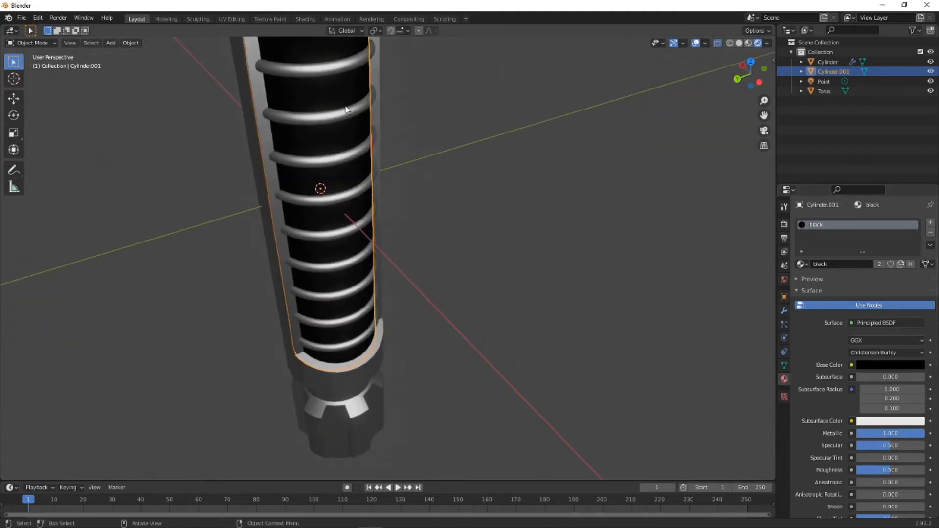
{"action": "scroll", "coordinate": [347, 104], "scroll_direction": "down", "scroll_amount": 3}
- With the inner core selected, switch its material to the gold Material.003 and set that material's Metallic value to 1.000
{"action": "left_click", "coordinate": [357, 135]}
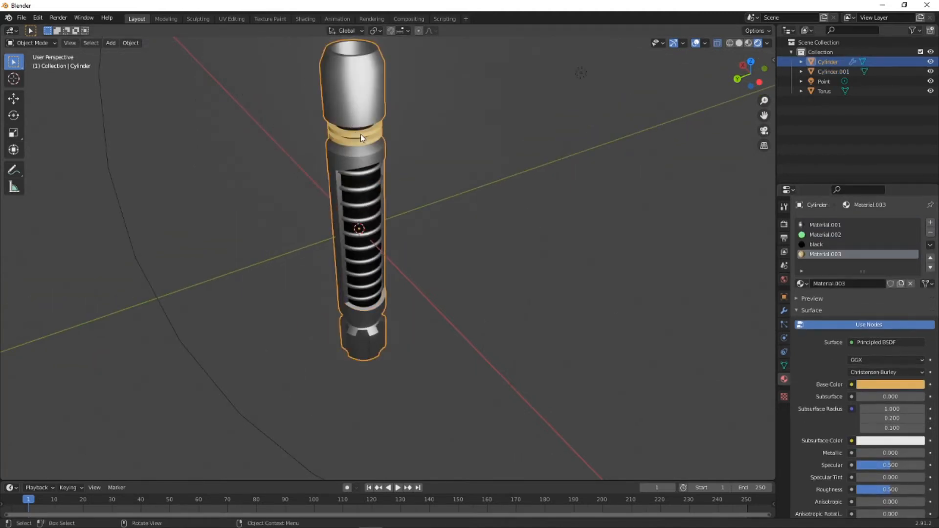
{"action": "key", "text": "ctrl+z"}
{"action": "left_click", "coordinate": [808, 265]}
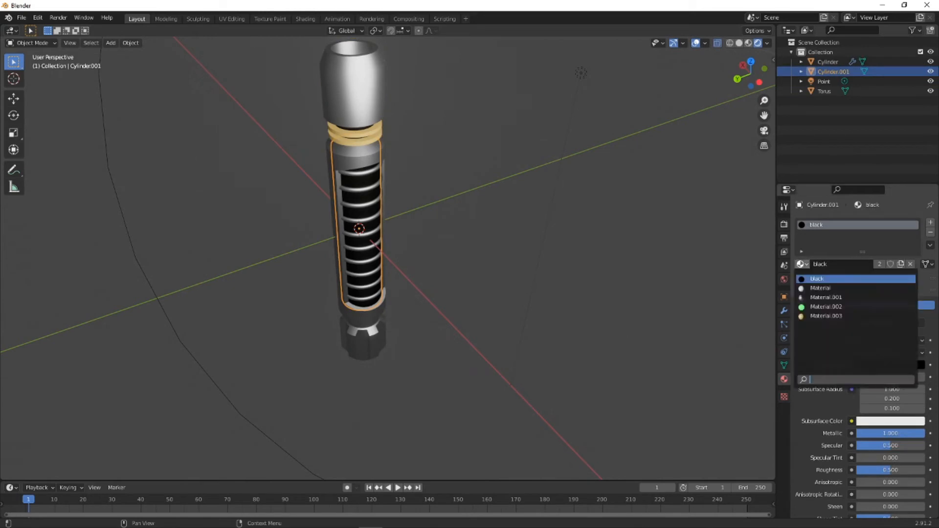
{"action": "left_click", "coordinate": [834, 315]}
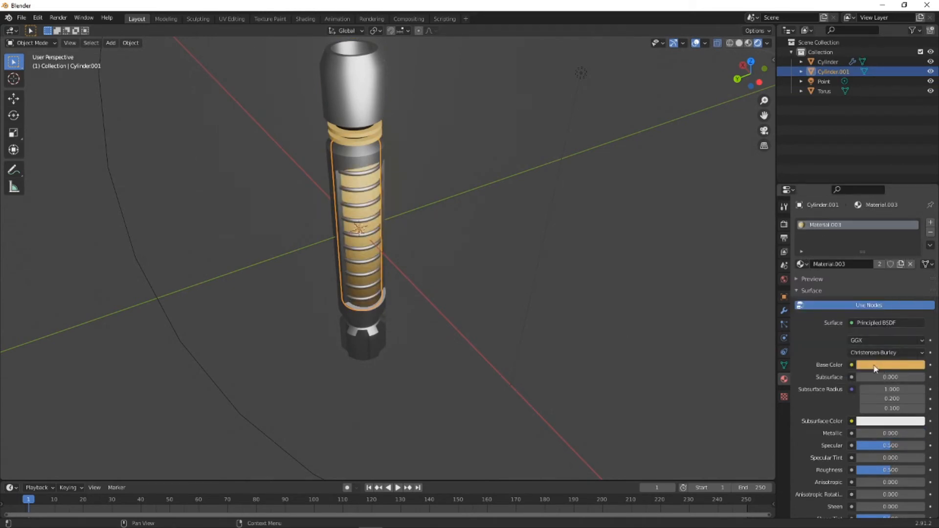
{"action": "left_click_drag", "start_coordinate": [876, 435], "coordinate": [924, 435]}
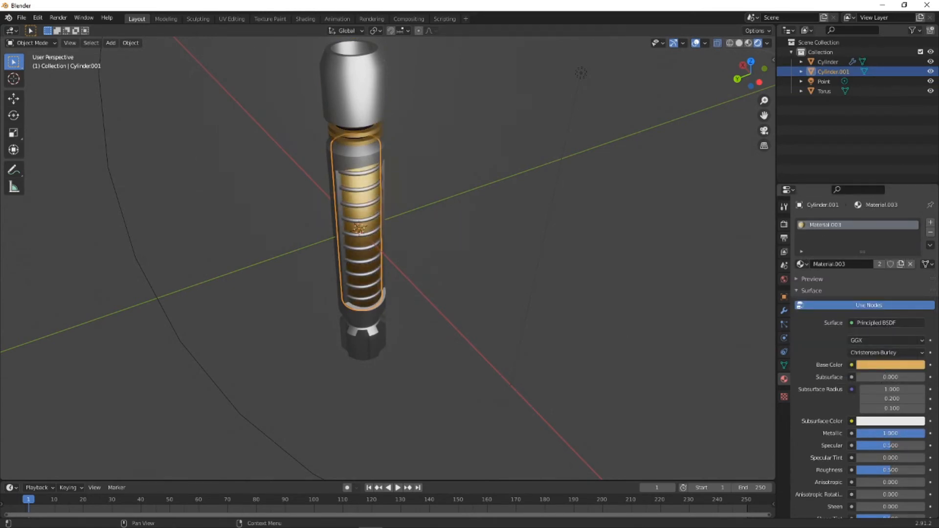
{"action": "scroll", "coordinate": [383, 195], "scroll_direction": "down", "scroll_amount": 3}
{"action": "scroll", "coordinate": [382, 194], "scroll_direction": "up", "scroll_amount": 4}
{"action": "middle_click_drag", "start_coordinate": [373, 196], "coordinate": [400, 191]}
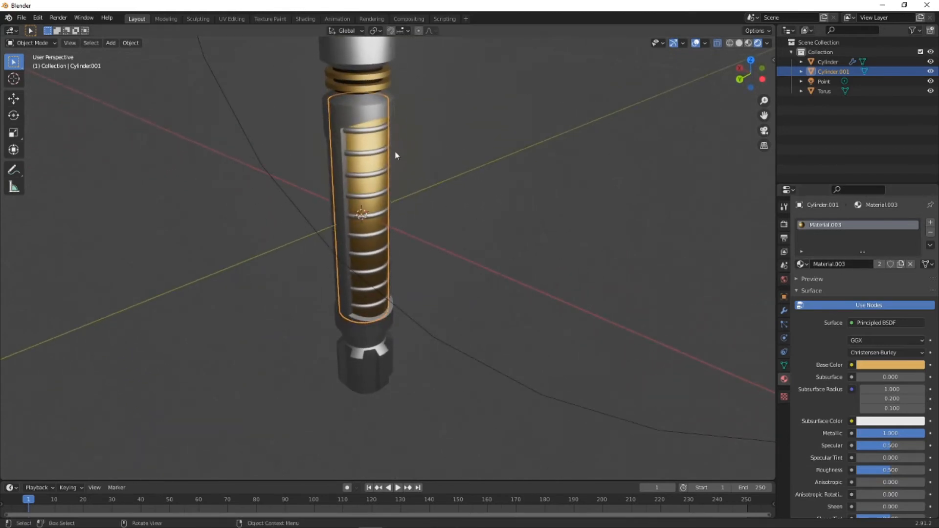
- Replace the inner core's gold material with a new material and set its base color to black
{"action": "left_click", "coordinate": [374, 78]}
{"action": "left_click", "coordinate": [352, 174]}
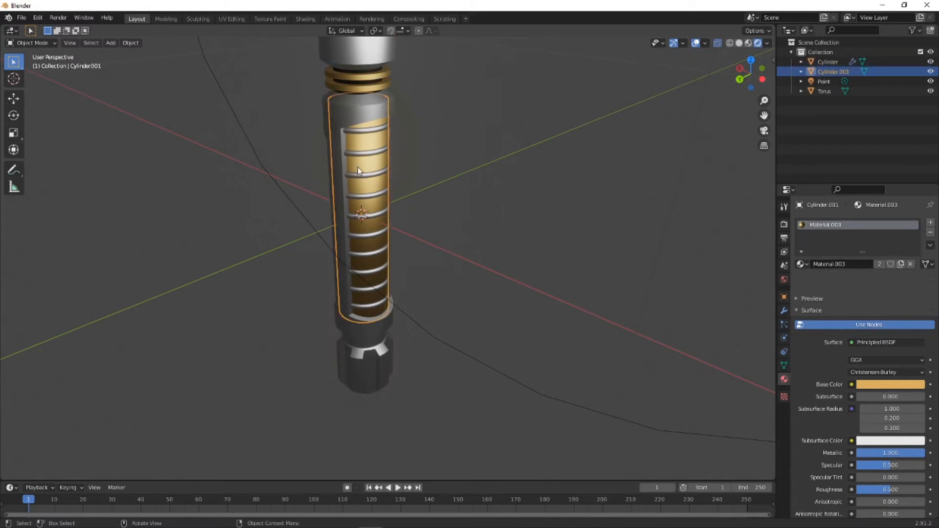
{"action": "left_click", "coordinate": [910, 264]}
{"action": "left_click", "coordinate": [861, 264]}
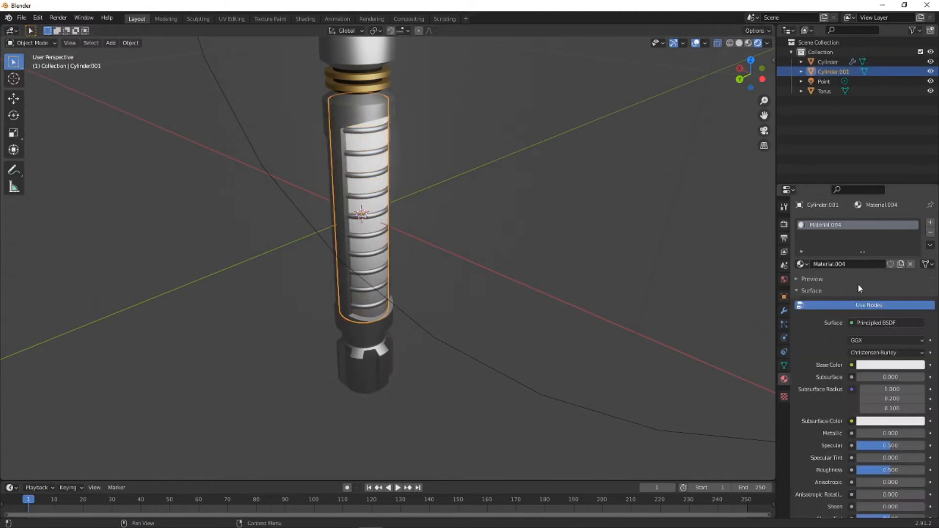
{"action": "left_click", "coordinate": [883, 366]}
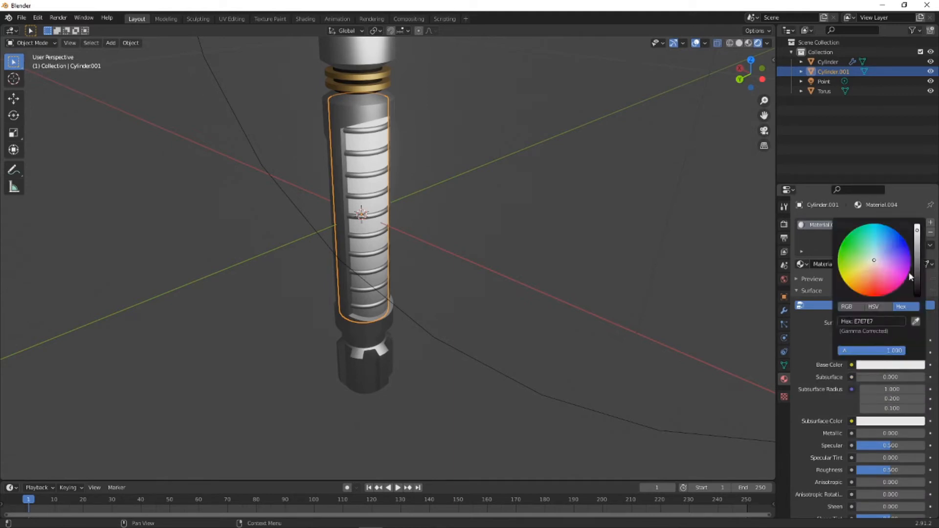
{"action": "left_click_drag", "start_coordinate": [917, 268], "coordinate": [916, 290]}
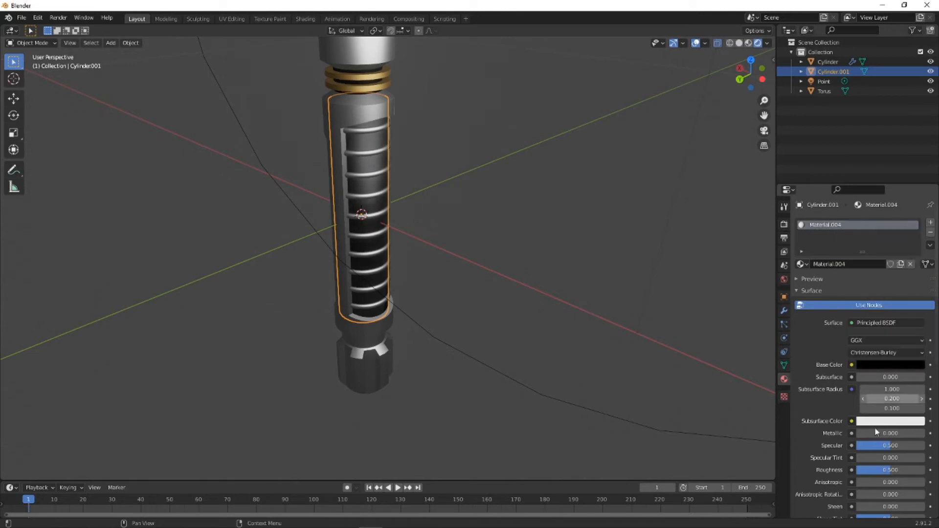
- Raise the Roughness of the inner core's new black material to 0.713
{"action": "scroll", "coordinate": [868, 425], "scroll_direction": "down", "scroll_amount": 5}
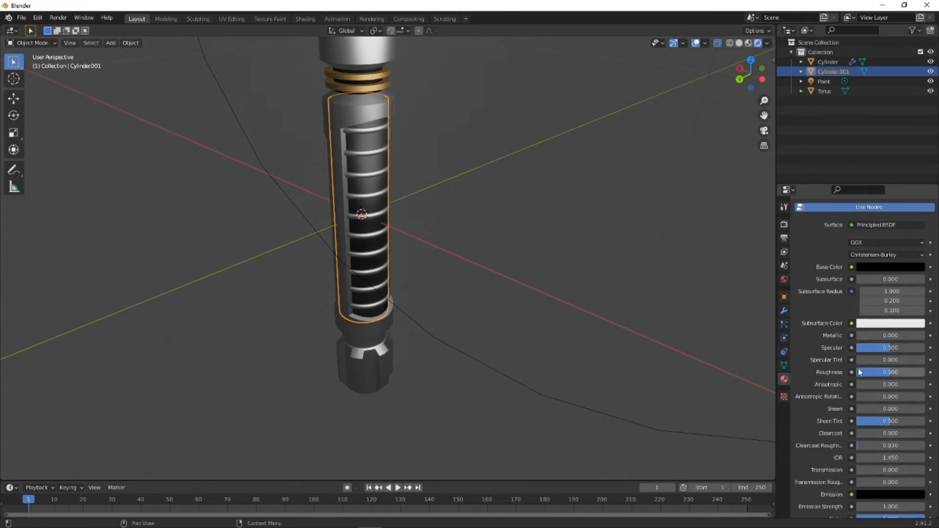
{"action": "left_click_drag", "start_coordinate": [870, 369], "coordinate": [874, 372]}
{"action": "scroll", "coordinate": [395, 330], "scroll_direction": "up", "scroll_amount": 4}
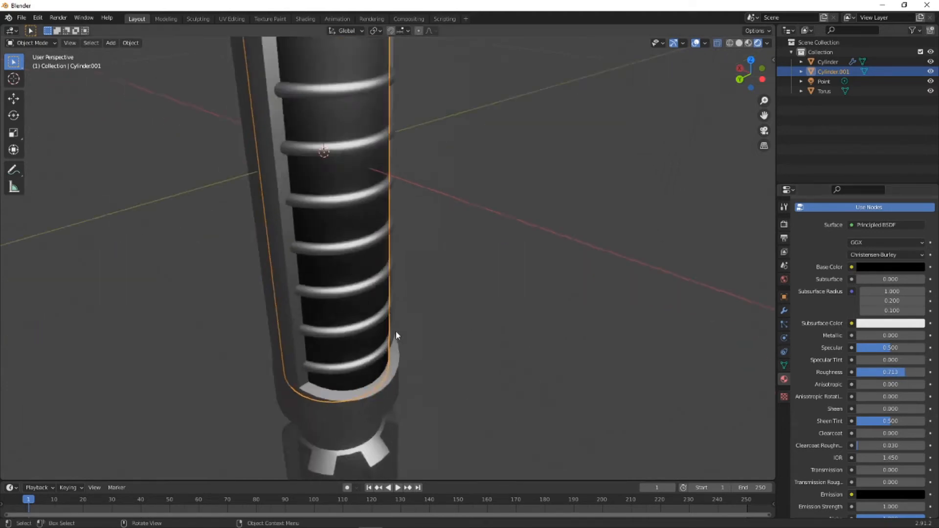
- Deselect the inner core and open the handle body in Edit Mode, seen straight from the back
{"action": "scroll", "coordinate": [395, 326], "scroll_direction": "down", "scroll_amount": 2}
{"action": "middle_click_drag", "start_coordinate": [370, 295], "coordinate": [449, 305]}
{"action": "left_click", "coordinate": [547, 300]}
{"action": "scroll", "coordinate": [427, 327], "scroll_direction": "down", "scroll_amount": 3}
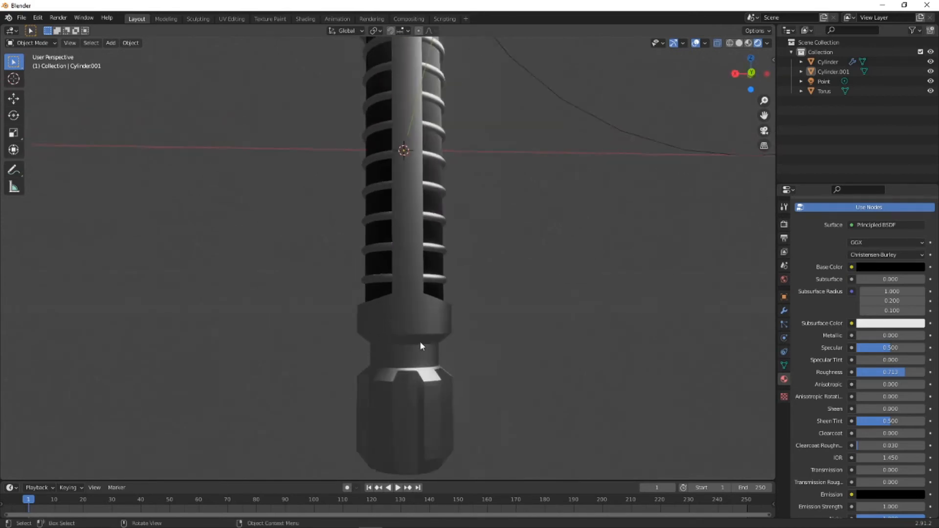
{"action": "left_click", "coordinate": [400, 306]}
{"action": "left_click", "coordinate": [34, 42]}
{"action": "left_click", "coordinate": [30, 54]}
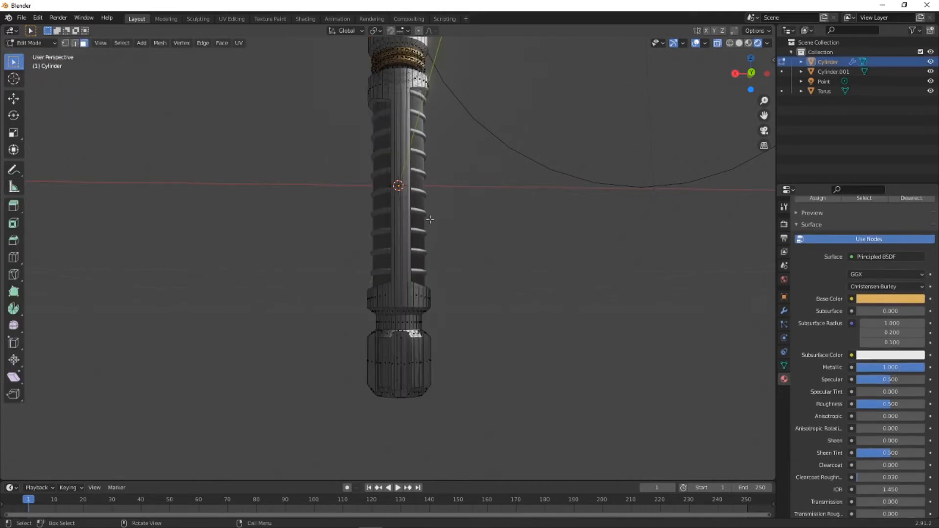
{"action": "left_click", "coordinate": [750, 72]}
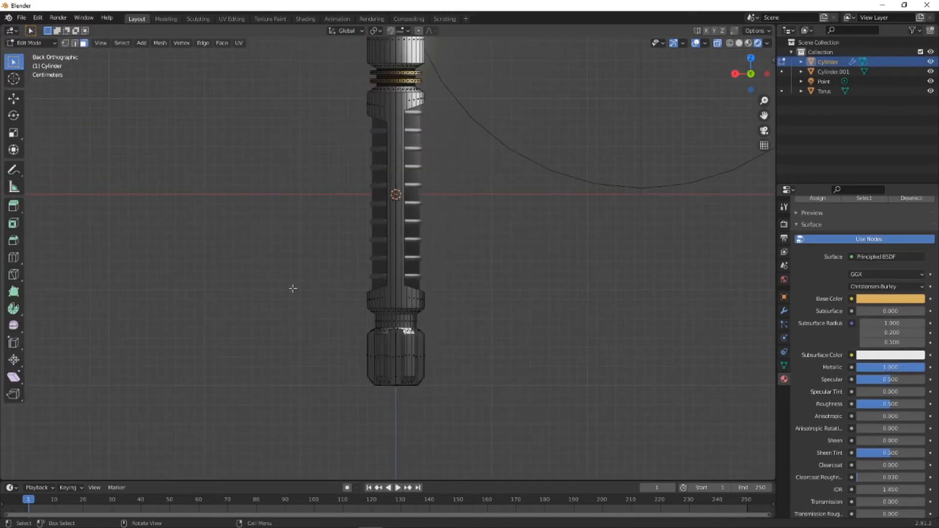
- Add two evenly spaced loop cuts around the straight band of the handle's lower neck, without sliding them
{"action": "scroll", "coordinate": [318, 289], "scroll_direction": "up", "scroll_amount": 6}
{"action": "scroll", "coordinate": [342, 294], "scroll_direction": "up", "scroll_amount": 2}
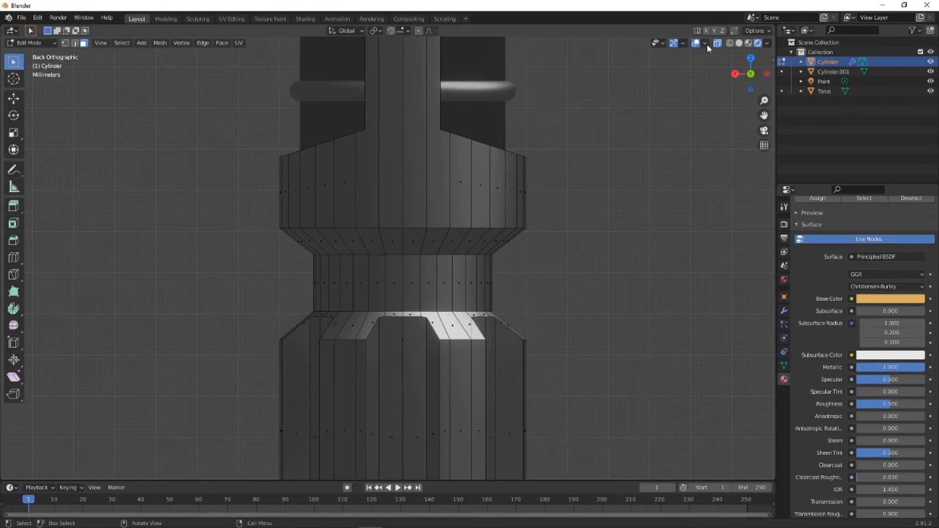
{"action": "left_click_drag", "start_coordinate": [294, 278], "coordinate": [556, 290]}
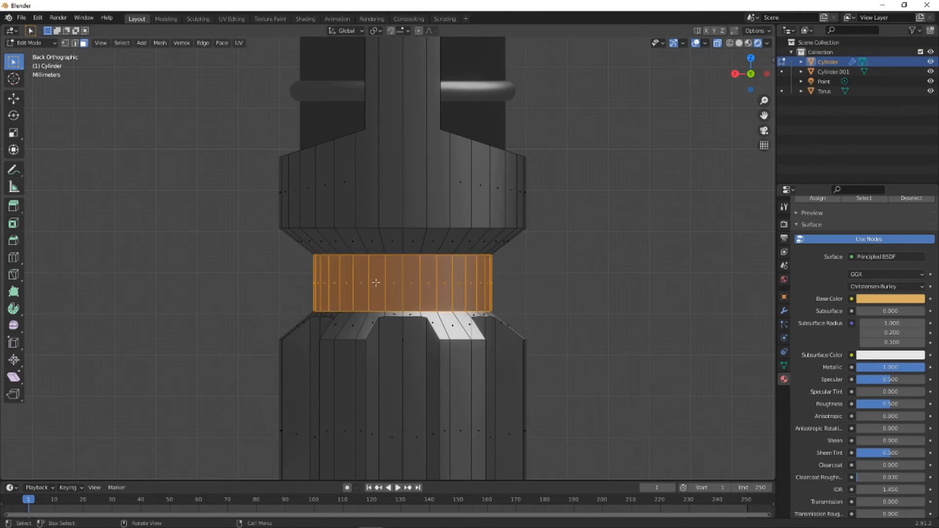
{"action": "key", "text": "ctrl+r"}
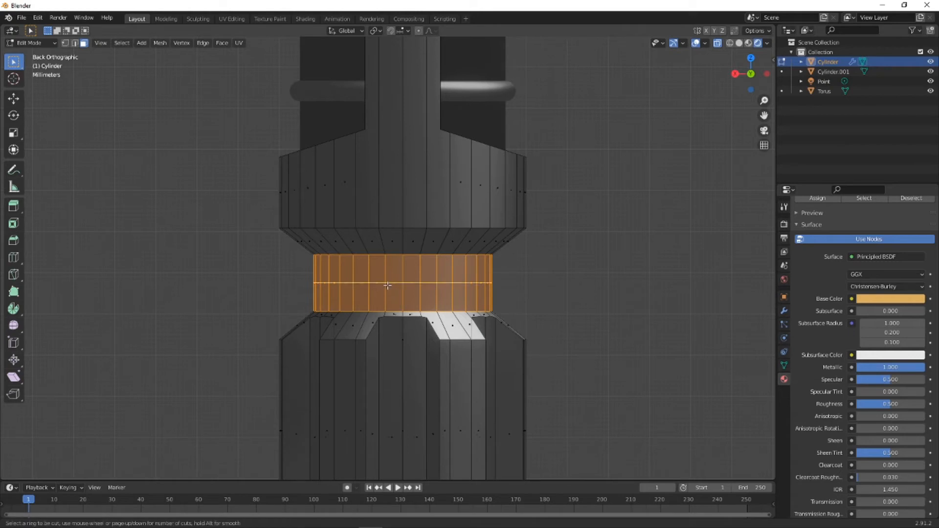
{"action": "scroll", "coordinate": [387, 286], "scroll_direction": "up", "scroll_amount": 1}
{"action": "left_click", "coordinate": [388, 285]}
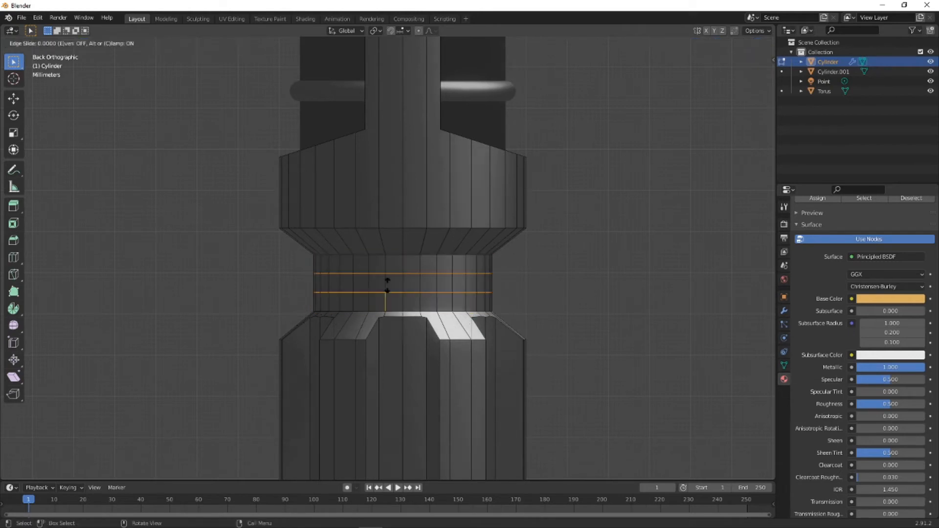
{"action": "right_click", "coordinate": [555, 282]}
{"action": "left_click", "coordinate": [591, 290]}
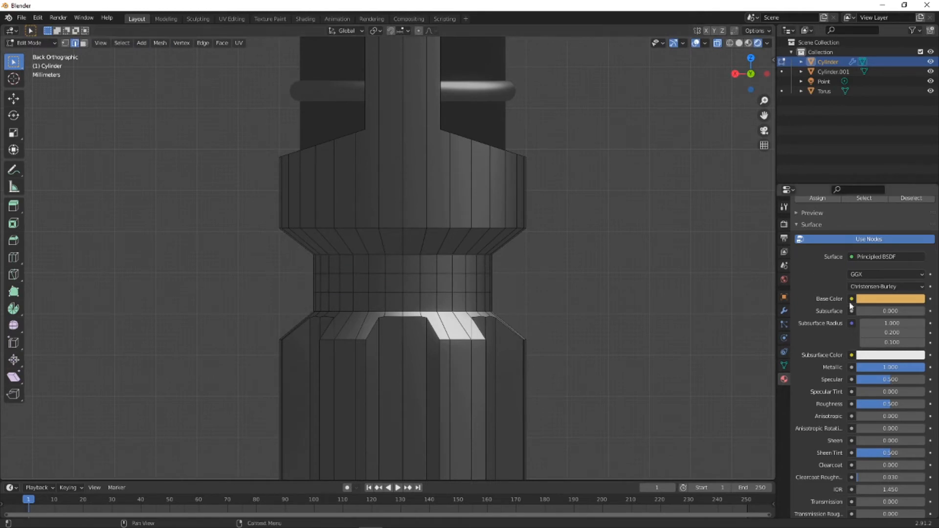
- Assign the glowing green Material.002 to the middle ring of faces on the handle's lower neck
{"action": "scroll", "coordinate": [852, 242], "scroll_direction": "up", "scroll_amount": 5}
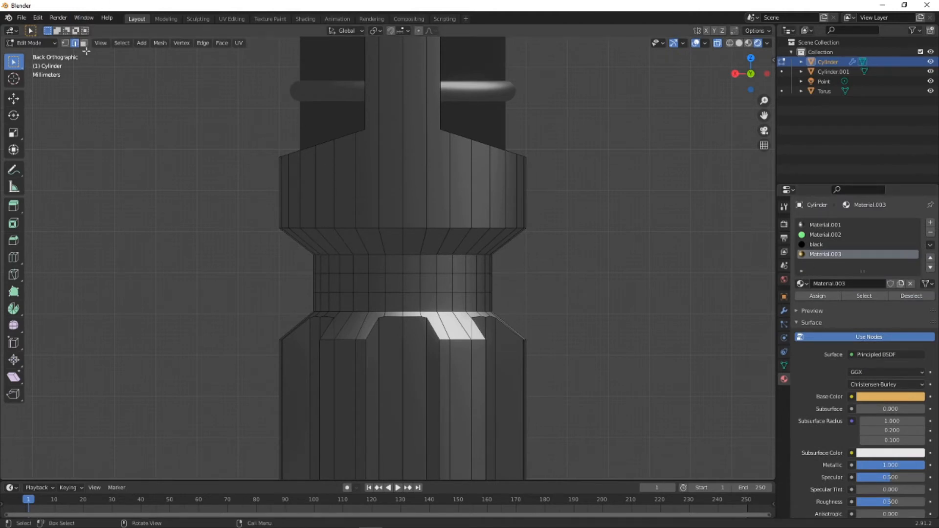
{"action": "left_click_drag", "start_coordinate": [306, 272], "coordinate": [550, 291]}
{"action": "left_click", "coordinate": [831, 234]}
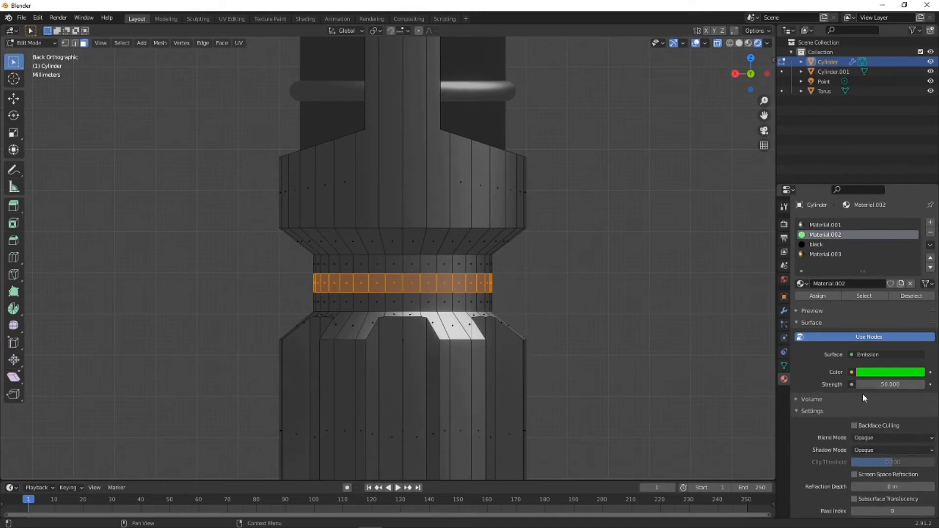
{"action": "left_click", "coordinate": [816, 296]}
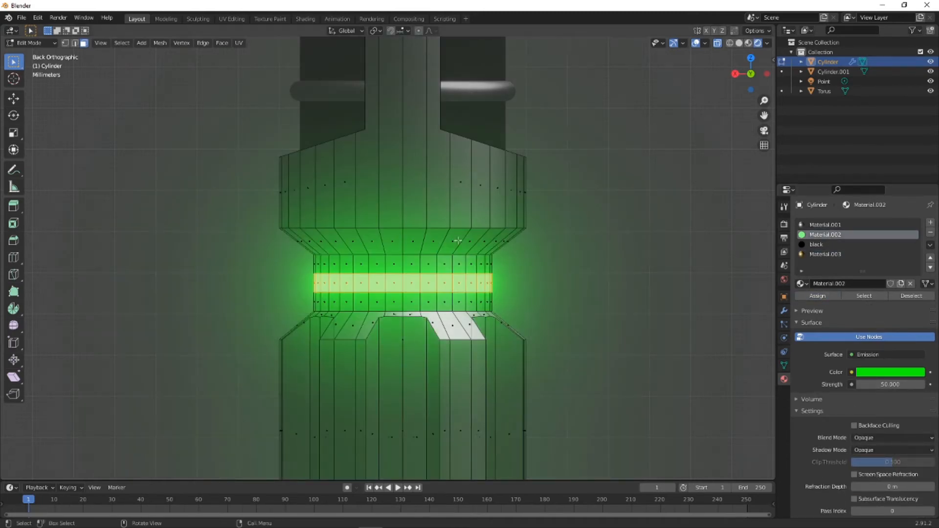
- Inspect the handle from the glowing lower neck up to the gold rings, return it to Object Mode and deselect everything
{"action": "scroll", "coordinate": [402, 223], "scroll_direction": "down", "scroll_amount": 6}
{"action": "middle_click_drag", "start_coordinate": [401, 223], "coordinate": [375, 229]}
{"action": "scroll", "coordinate": [375, 229], "scroll_direction": "up", "scroll_amount": 5}
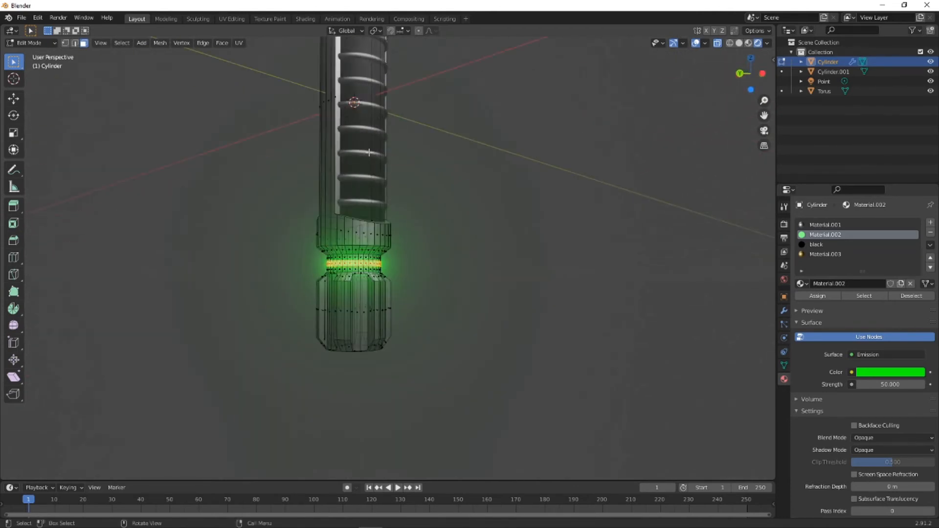
{"action": "middle_click_drag", "start_coordinate": [369, 152], "coordinate": [421, 364], "text": "shift"}
{"action": "scroll", "coordinate": [418, 189], "scroll_direction": "up", "scroll_amount": 3}
{"action": "middle_click_drag", "start_coordinate": [412, 191], "coordinate": [356, 178]}
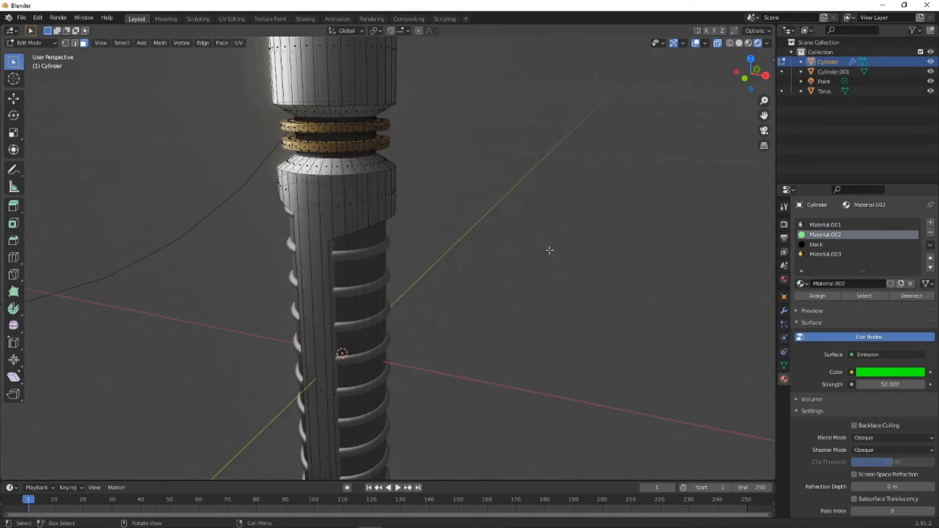
{"action": "left_click", "coordinate": [48, 42]}
{"action": "left_click", "coordinate": [29, 55]}
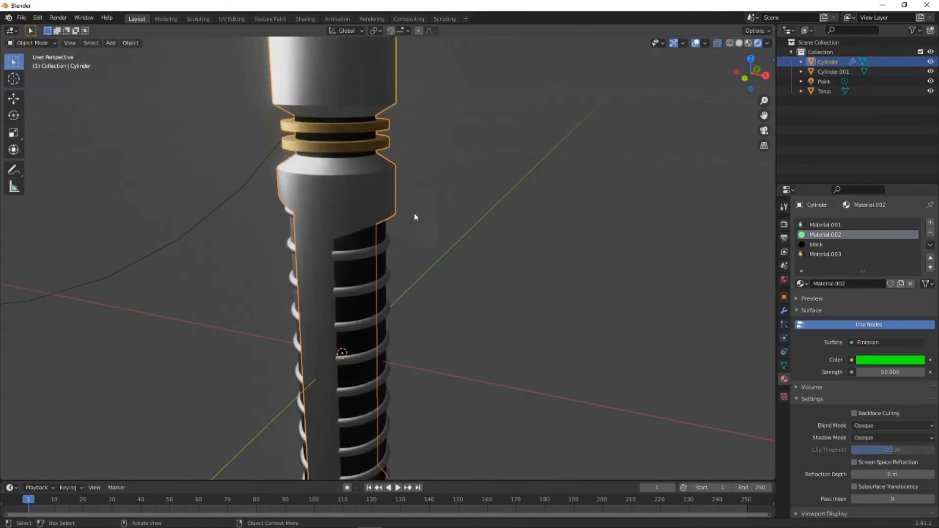
{"action": "middle_click_drag", "start_coordinate": [415, 215], "coordinate": [521, 356]}
{"action": "key", "text": "alt+a"}
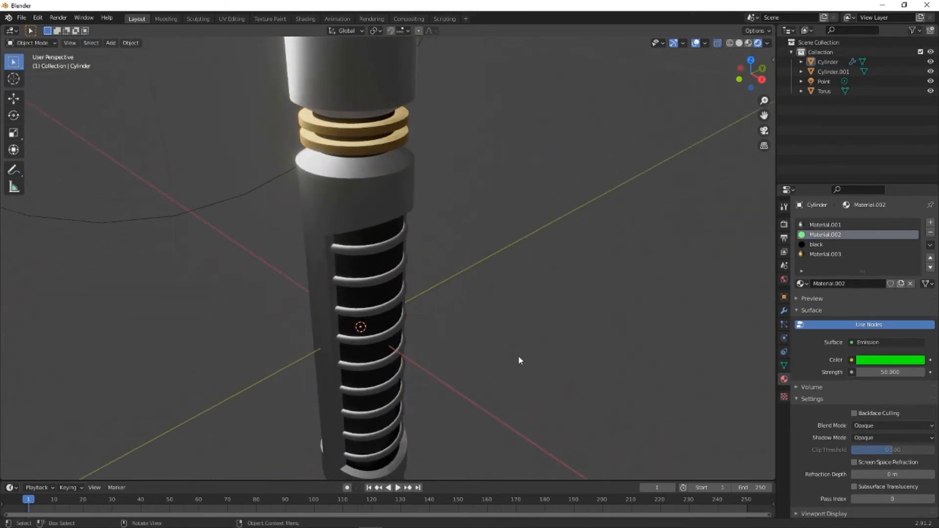
- Add a new mesh cylinder with a radius of 1 cm and a depth of 1 cm
{"action": "key", "text": "shift+a"}
{"action": "mouse_move", "coordinate": [523, 235]}
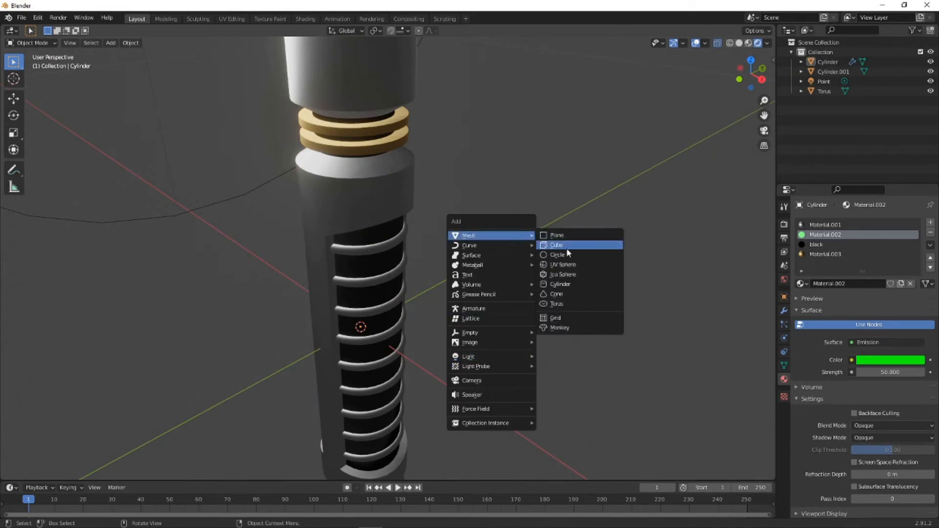
{"action": "left_click", "coordinate": [565, 284]}
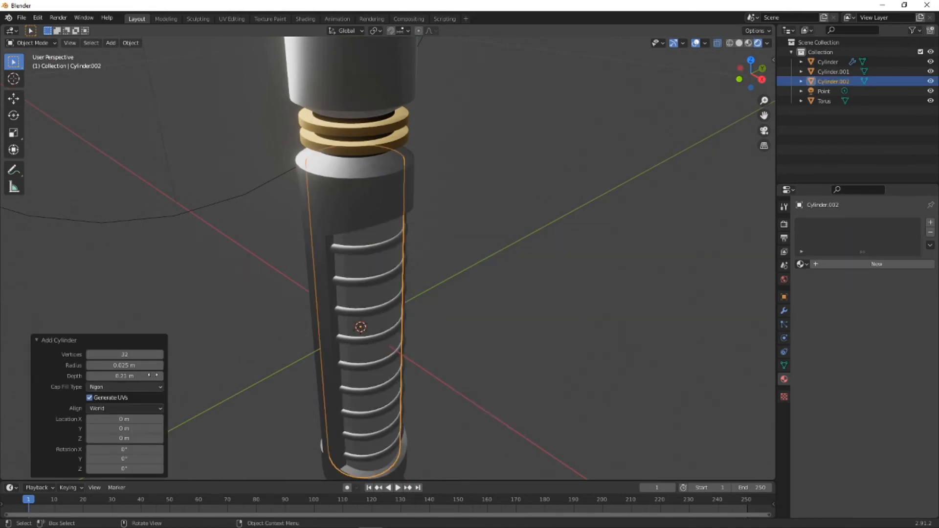
{"action": "left_click", "coordinate": [126, 366]}
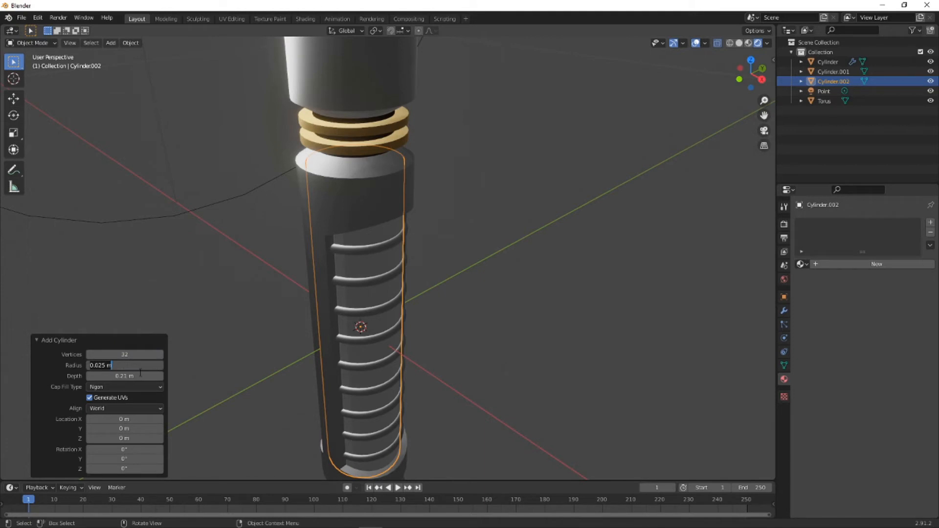
{"action": "type", "text": "1cm"}
{"action": "key", "text": "Return"}
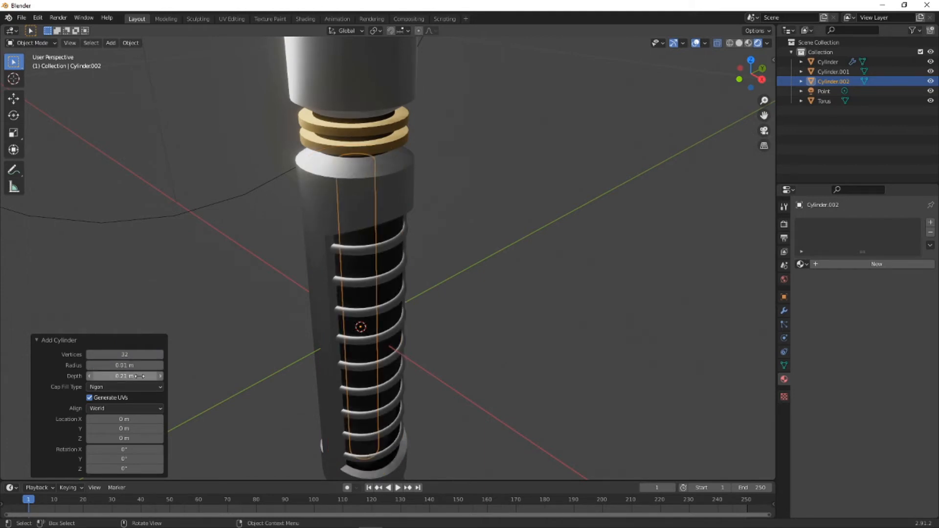
{"action": "left_click", "coordinate": [131, 366]}
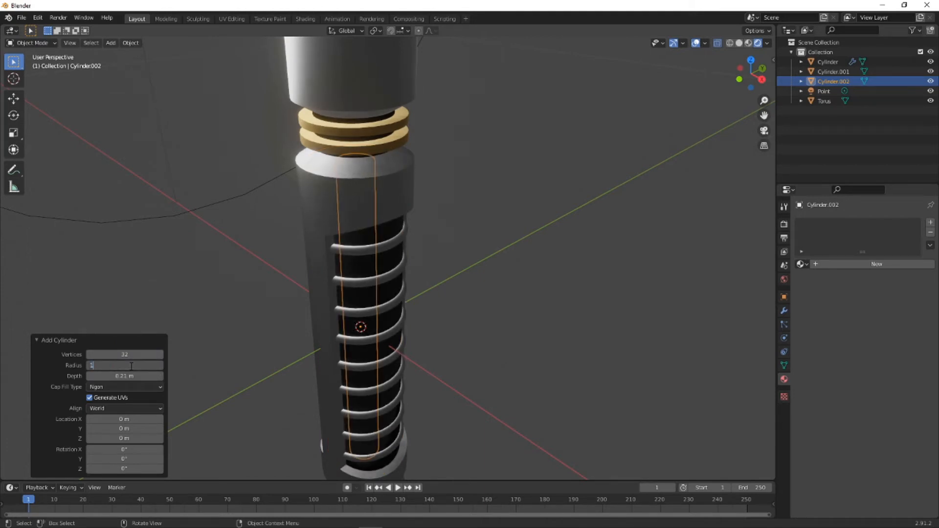
{"action": "type", "text": "1cm"}
{"action": "key", "text": "Return"}
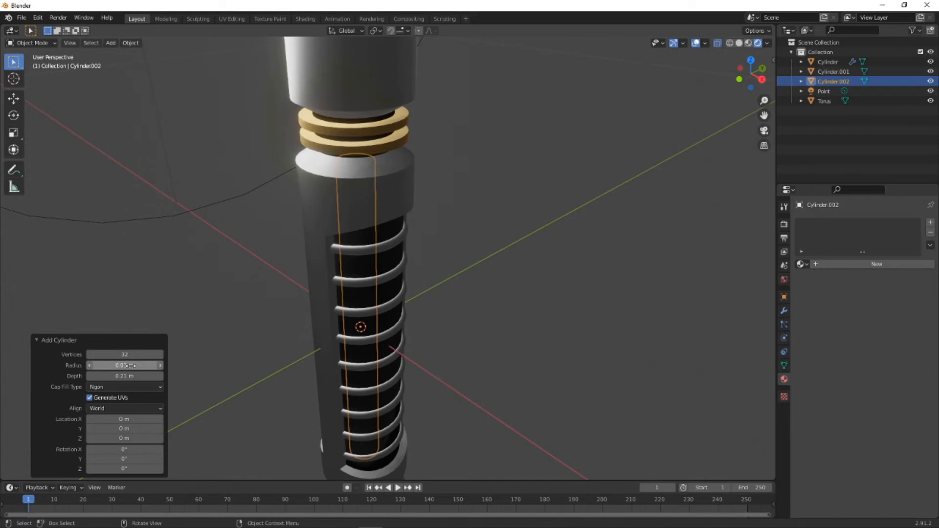
{"action": "left_click", "coordinate": [131, 376]}
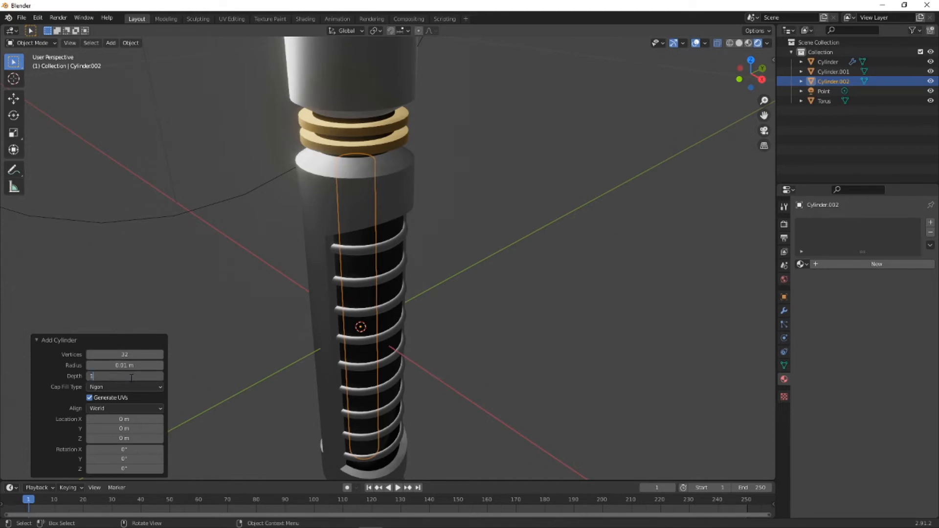
{"action": "type", "text": "1cm"}
{"action": "key", "text": "Return"}
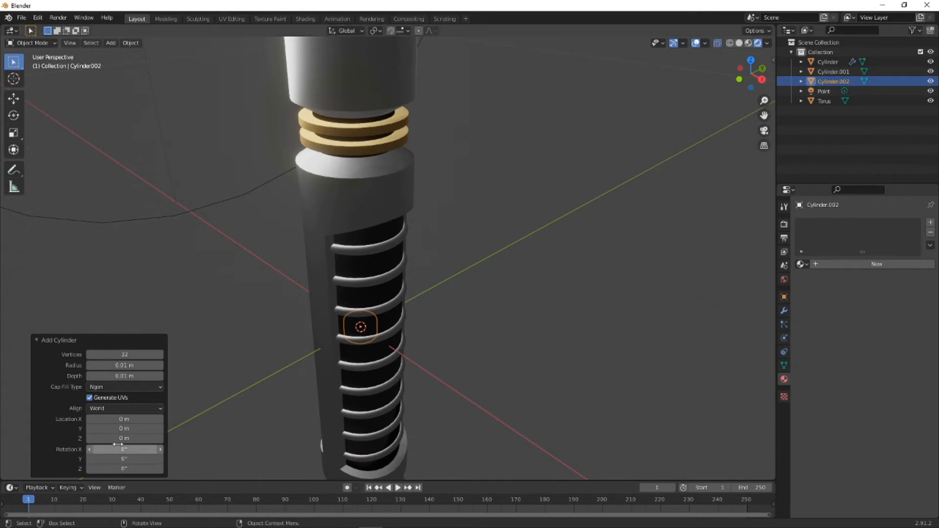
- Set the new cylinder's Y rotation to 90° and deselect it
{"action": "middle_click_drag", "start_coordinate": [477, 308], "coordinate": [386, 407]}
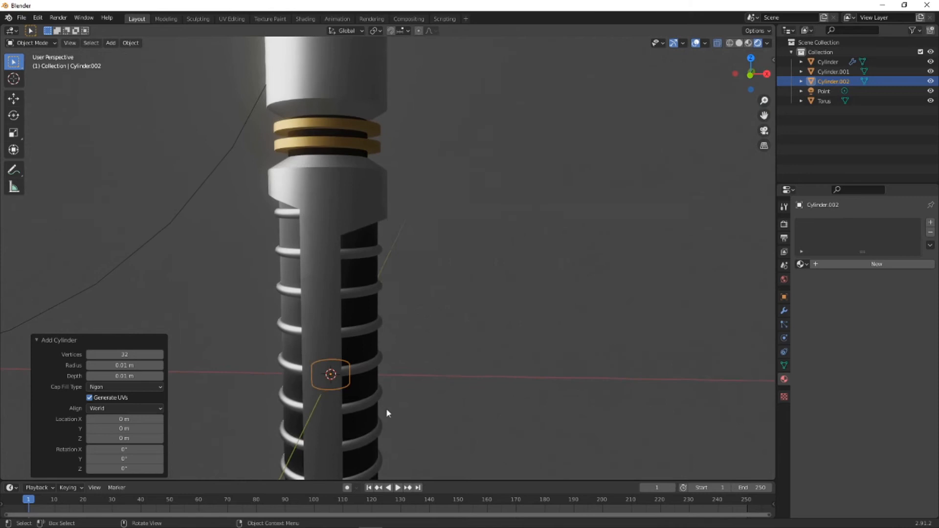
{"action": "left_click", "coordinate": [125, 459]}
{"action": "type", "text": "90"}
{"action": "key", "text": "Return"}
{"action": "left_click", "coordinate": [431, 367]}
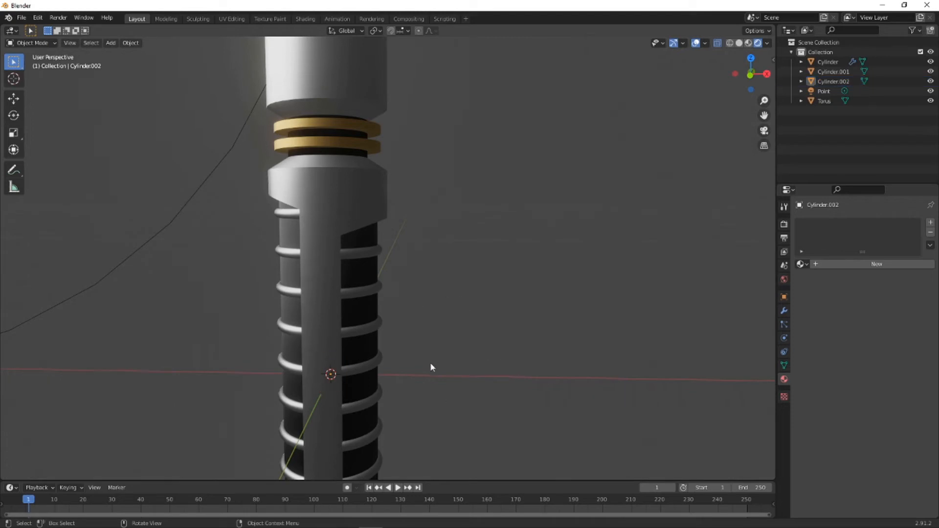
- In back view, move Cylinder.002 about 0.030 m along X and 0.094 m along Z onto the side of the upper collar
{"action": "left_click", "coordinate": [832, 81]}
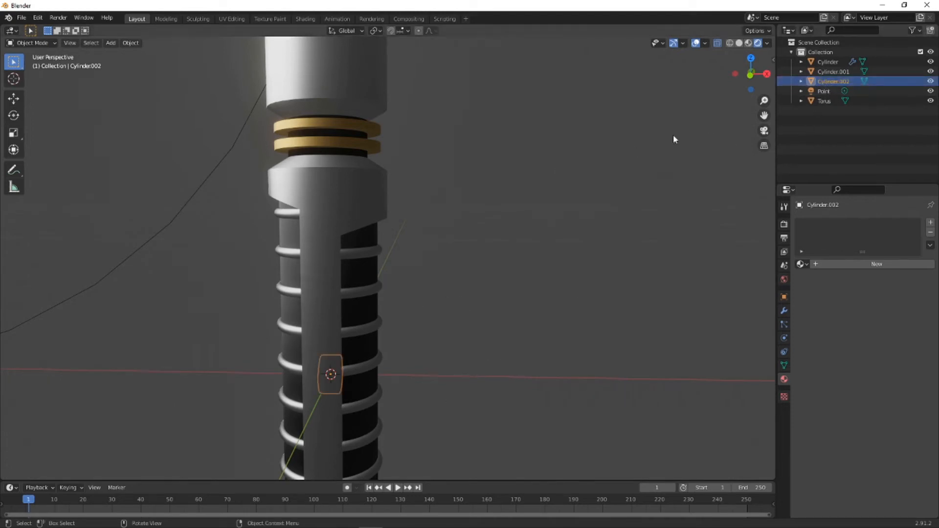
{"action": "left_click", "coordinate": [751, 72]}
{"action": "key", "text": "g"}
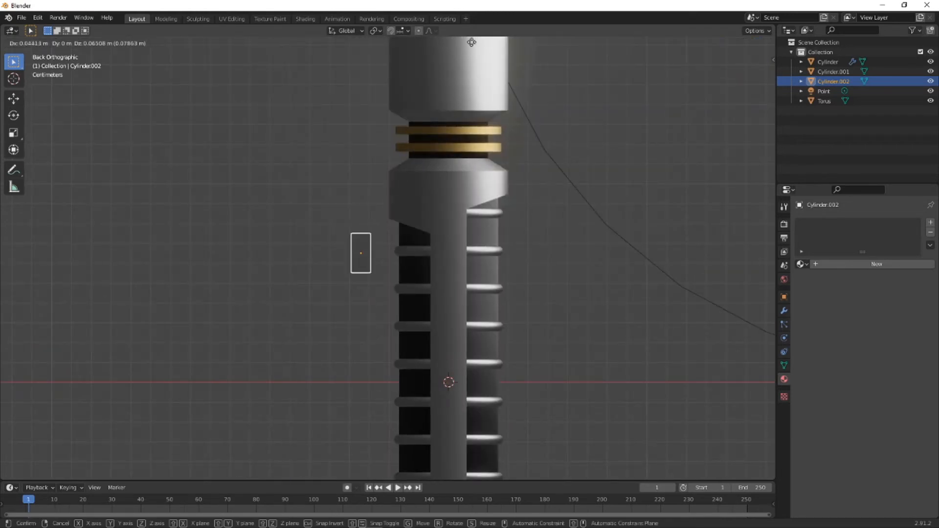
{"action": "left_click", "coordinate": [487, 467]}
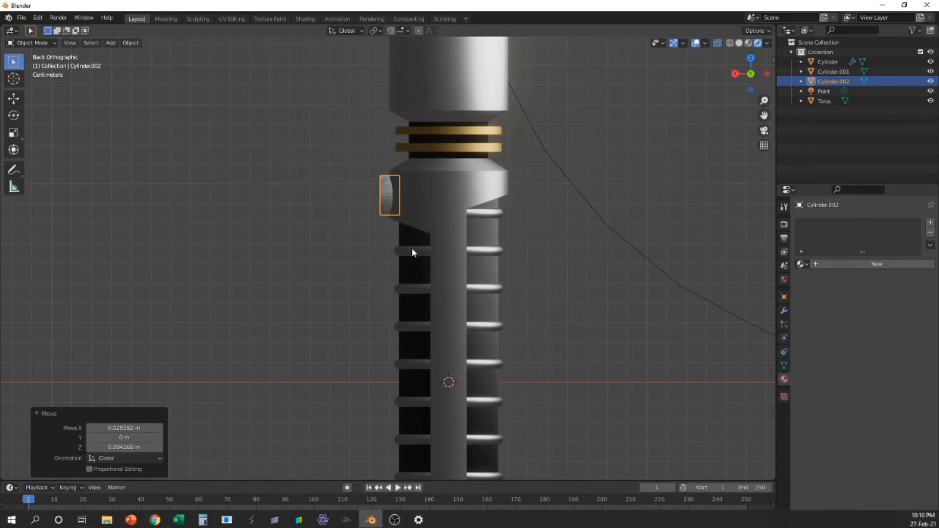
- Switch the viewport to solid shading and turn off X-ray while viewing the small cylinder up close
{"action": "middle_click_drag", "start_coordinate": [411, 248], "coordinate": [389, 201]}
{"action": "scroll", "coordinate": [389, 201], "scroll_direction": "up", "scroll_amount": 4}
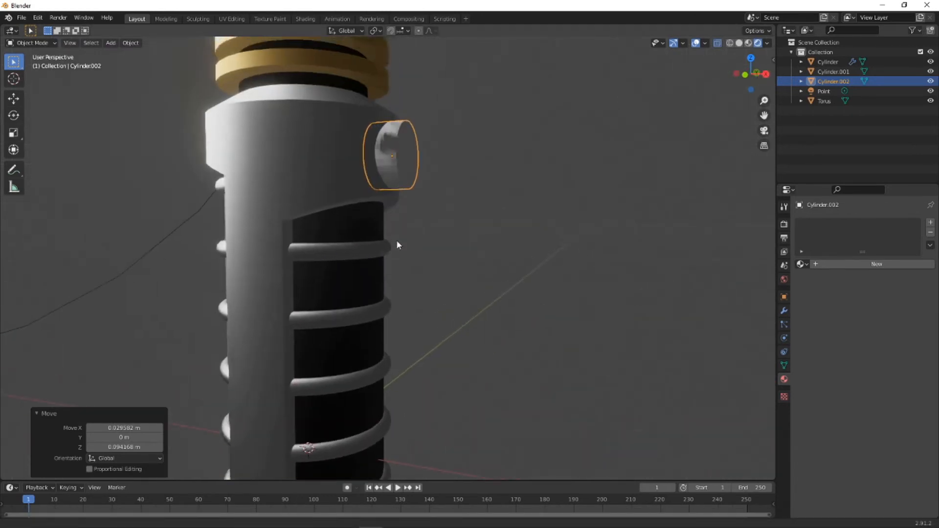
{"action": "left_click", "coordinate": [739, 43]}
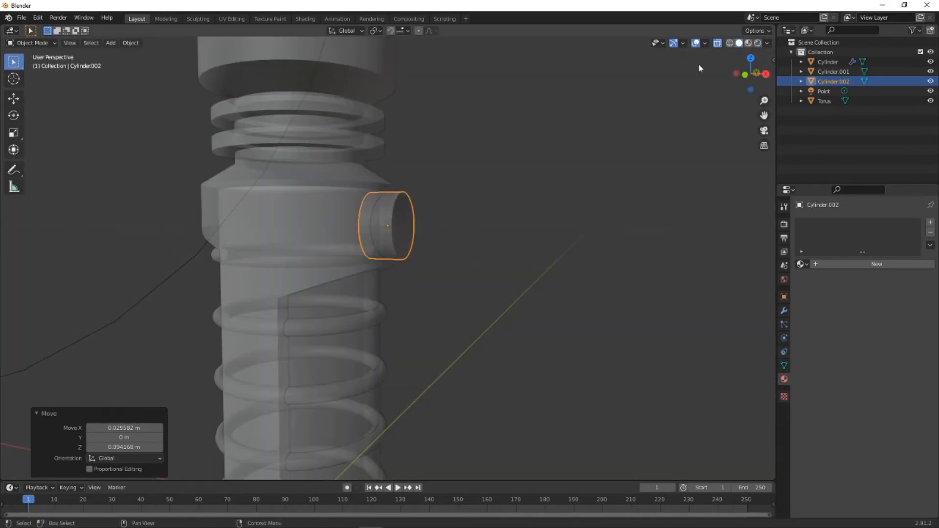
{"action": "middle_click_drag", "start_coordinate": [396, 262], "coordinate": [411, 251]}
{"action": "left_click", "coordinate": [717, 43]}
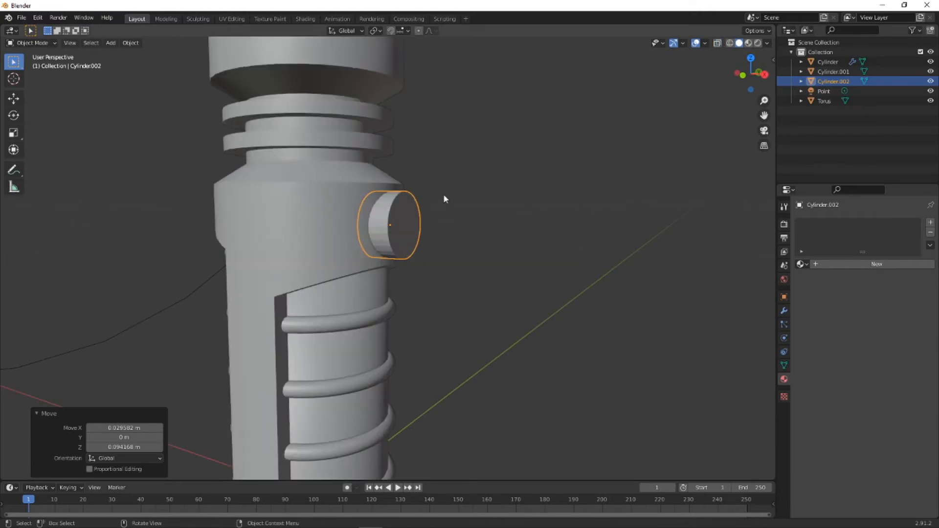
- In Edit Mode, extrude the small cylinder's outer end face in place and scale it to about 0.867 to form a rim
{"action": "middle_click_drag", "start_coordinate": [443, 194], "coordinate": [407, 212]}
{"action": "left_click", "coordinate": [55, 42]}
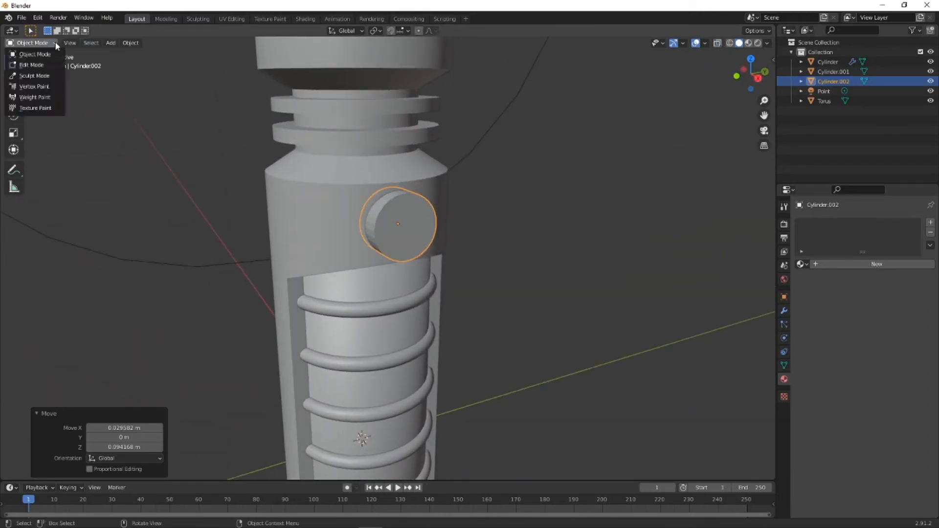
{"action": "left_click", "coordinate": [29, 65]}
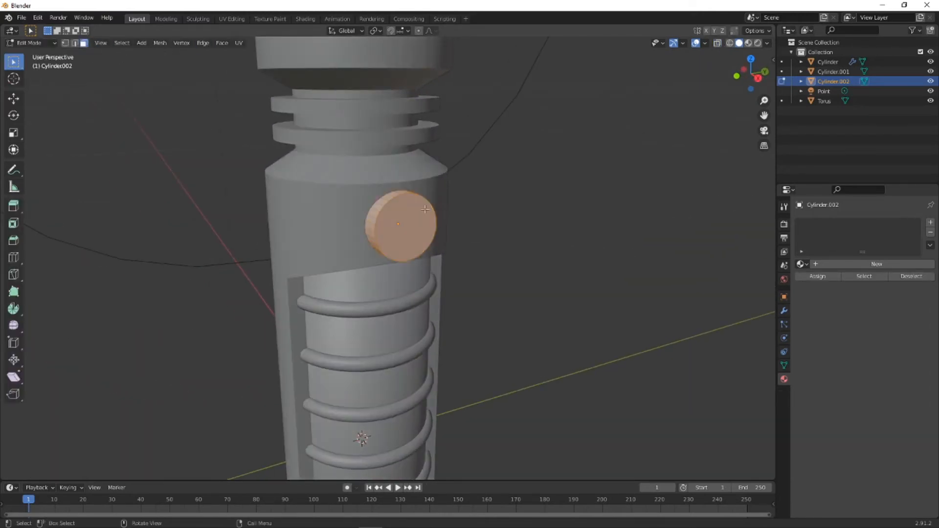
{"action": "left_click", "coordinate": [558, 212]}
{"action": "left_click", "coordinate": [402, 224]}
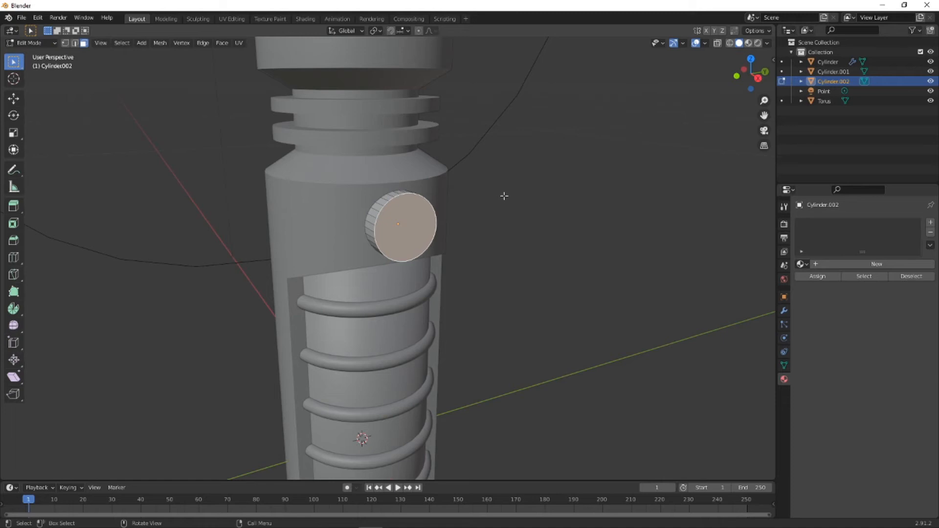
{"action": "key", "text": "e"}
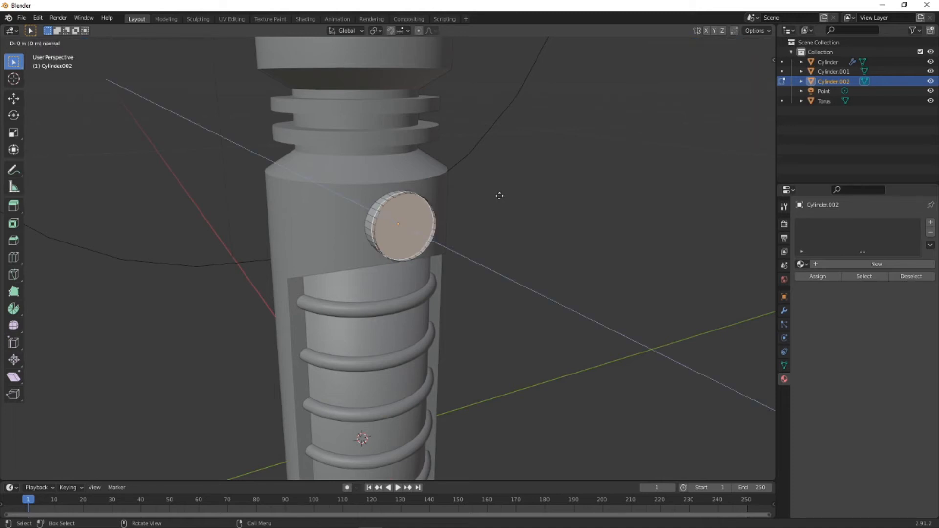
{"action": "right_click", "coordinate": [499, 195]}
{"action": "key", "text": "s"}
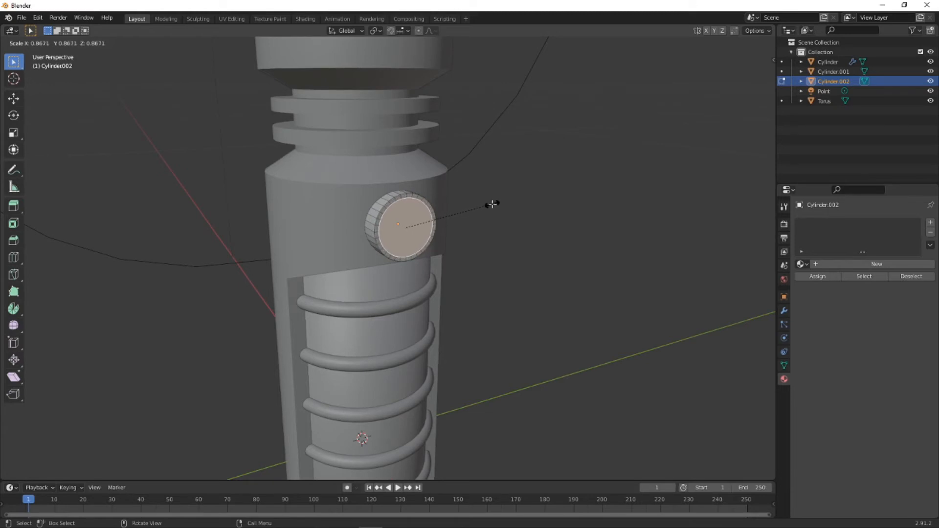
{"action": "left_click", "coordinate": [491, 204]}
- Extrude the inner end face about 0.003 m inward and scale it to 0.851
{"action": "key", "text": "e"}
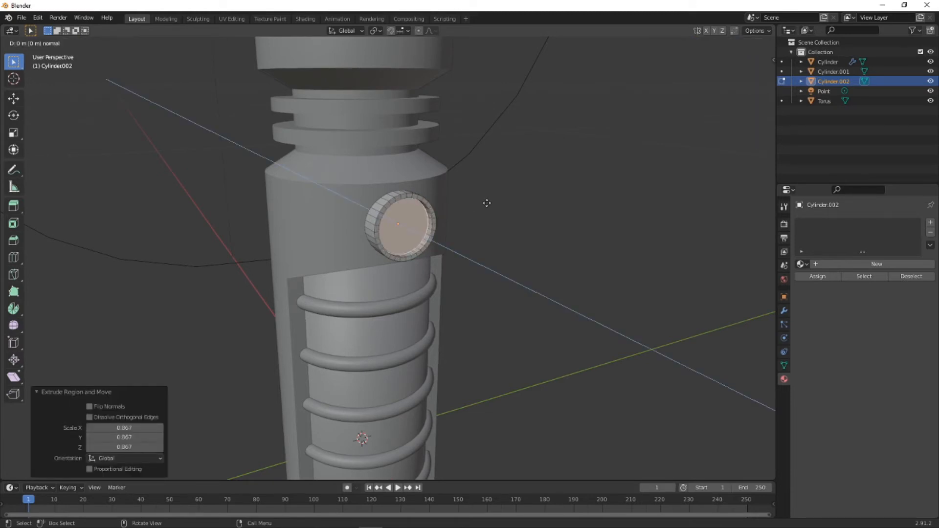
{"action": "left_click", "coordinate": [486, 203]}
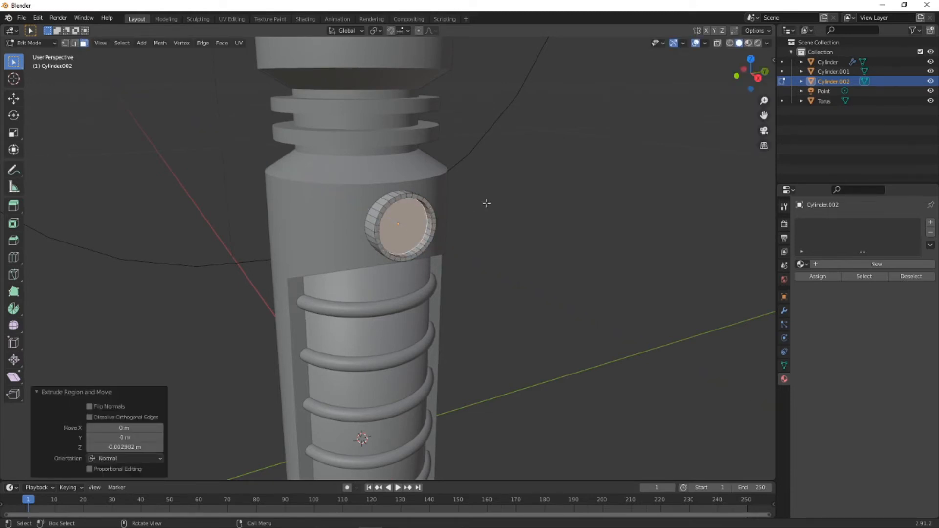
{"action": "key", "text": "s"}
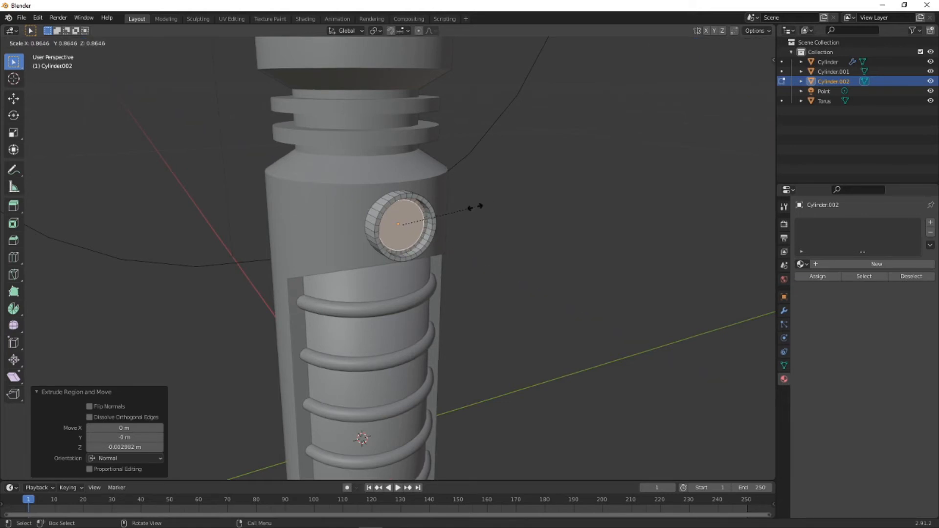
{"action": "left_click", "coordinate": [474, 208]}
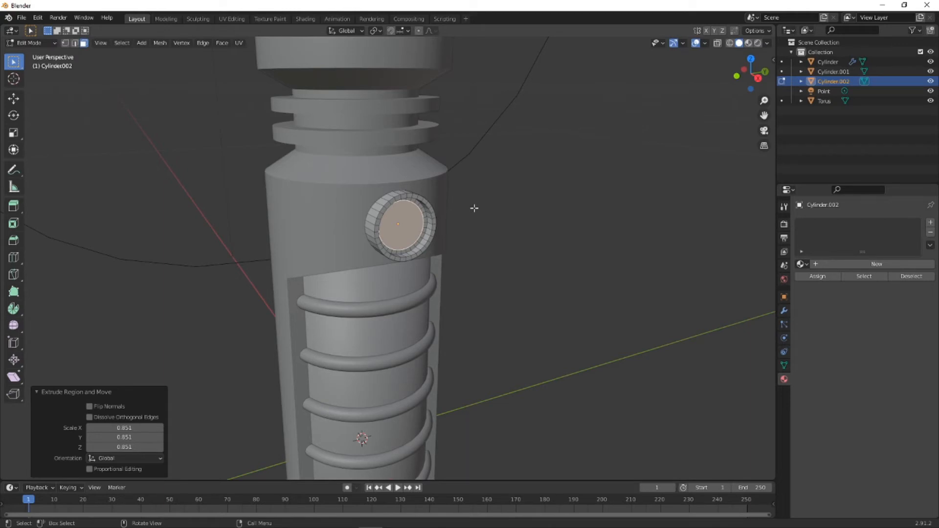
- Move the inner face outward along X by about 0.003 m and deselect it
{"action": "key", "text": "g"}
{"action": "key", "text": "x"}
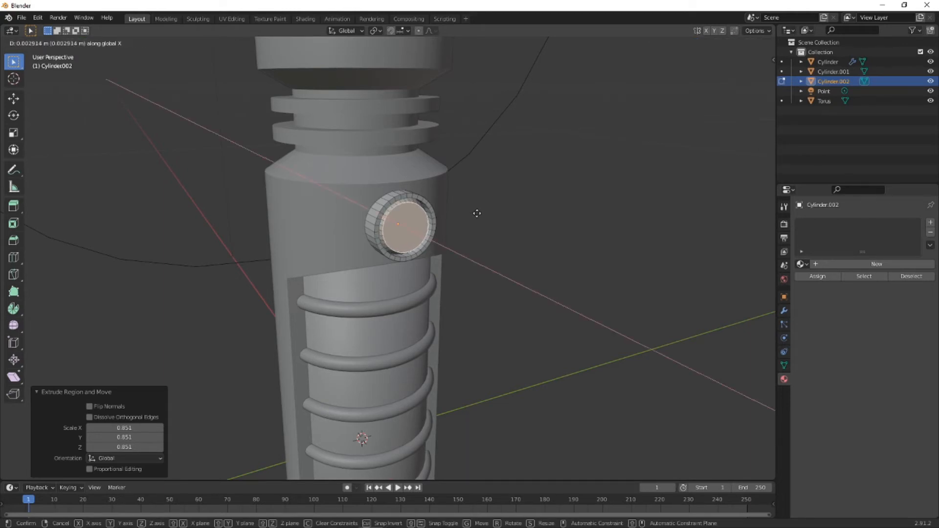
{"action": "left_click", "coordinate": [476, 213]}
{"action": "left_click", "coordinate": [474, 235]}
{"action": "middle_click_drag", "start_coordinate": [473, 235], "coordinate": [437, 205]}
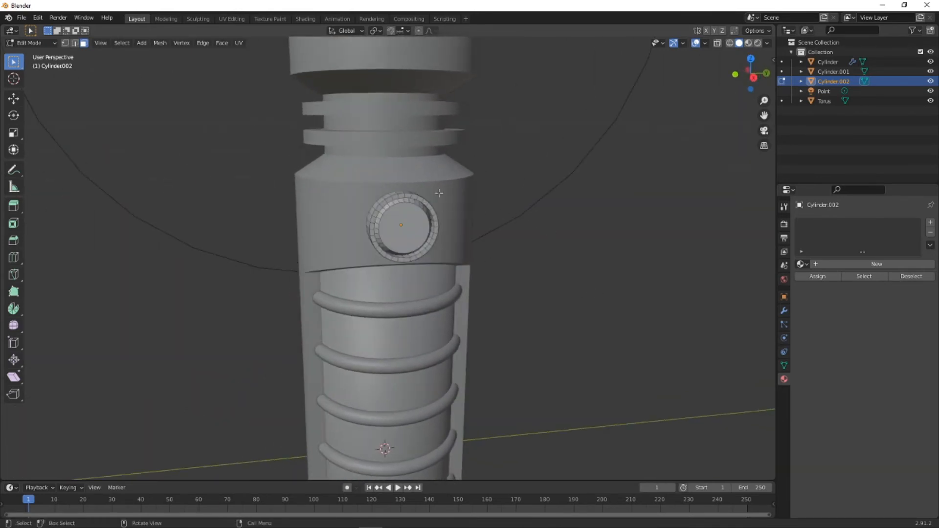
- Return to Object Mode, shade the button smooth and add an Edge Split modifier to it
{"action": "left_click", "coordinate": [52, 43]}
{"action": "left_click", "coordinate": [30, 52]}
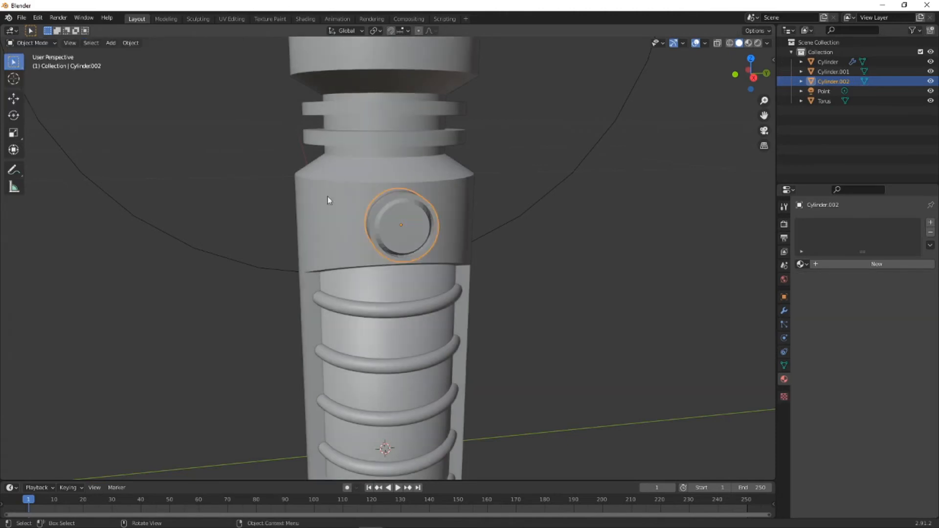
{"action": "right_click", "coordinate": [407, 215]}
{"action": "key", "text": "Escape"}
{"action": "middle_click_drag", "start_coordinate": [406, 216], "coordinate": [460, 242]}
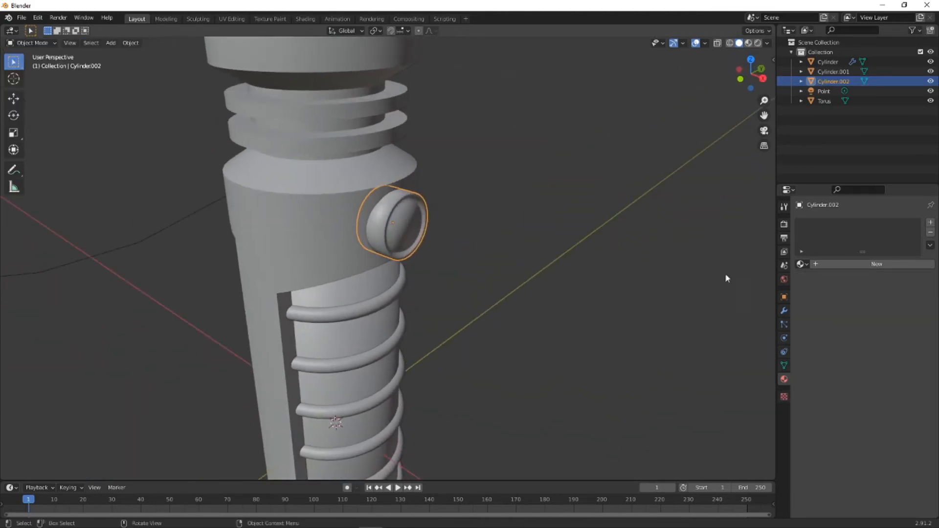
{"action": "left_click", "coordinate": [784, 311]}
{"action": "left_click", "coordinate": [825, 225]}
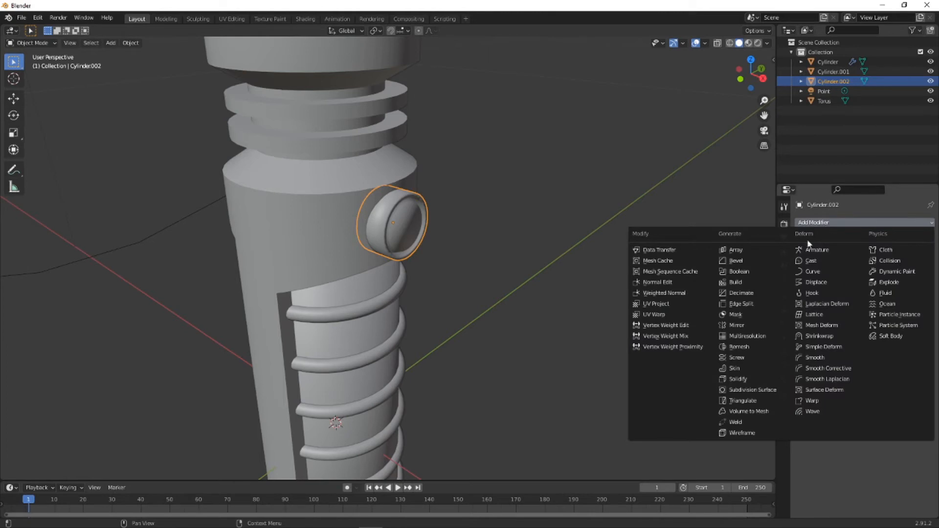
{"action": "left_click", "coordinate": [738, 304]}
{"action": "middle_click_drag", "start_coordinate": [420, 225], "coordinate": [442, 189]}
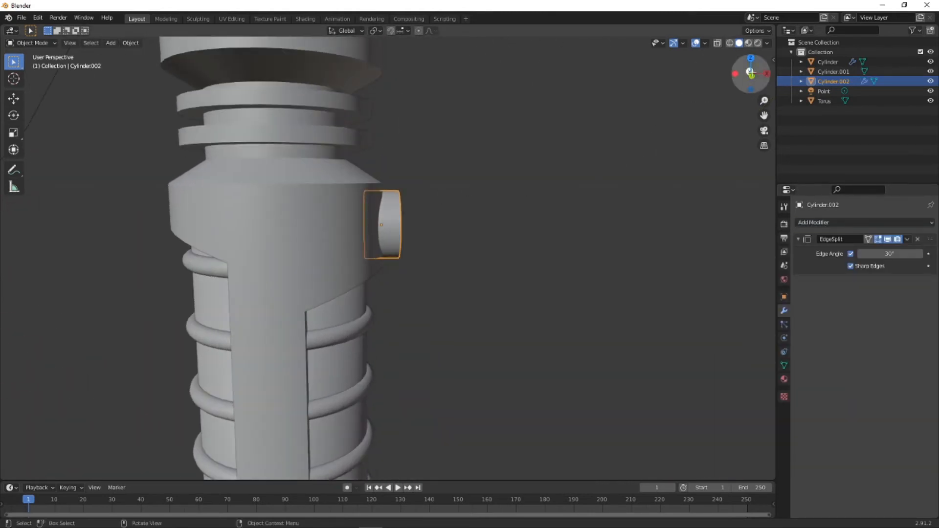
- In back view, nudge the button along X against the collar and keep it selected
{"action": "left_click", "coordinate": [751, 74]}
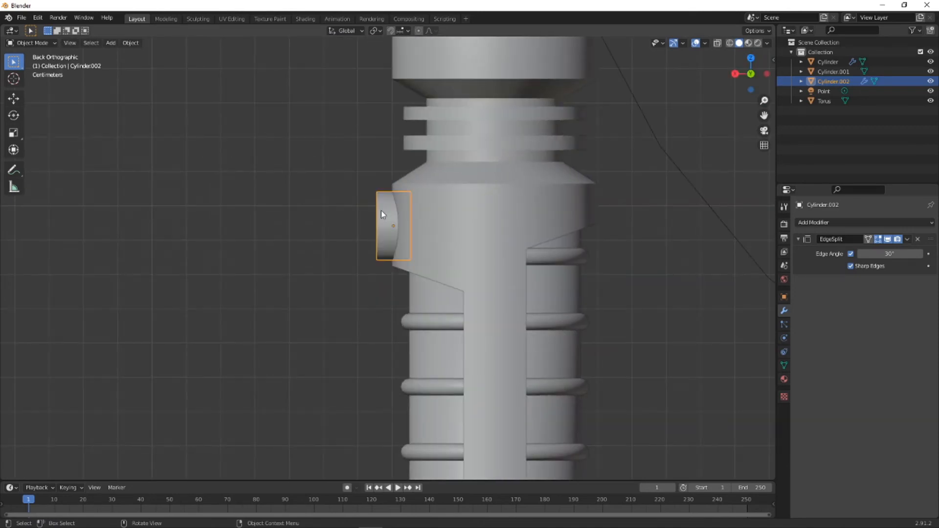
{"action": "key", "text": "g"}
{"action": "key", "text": "x"}
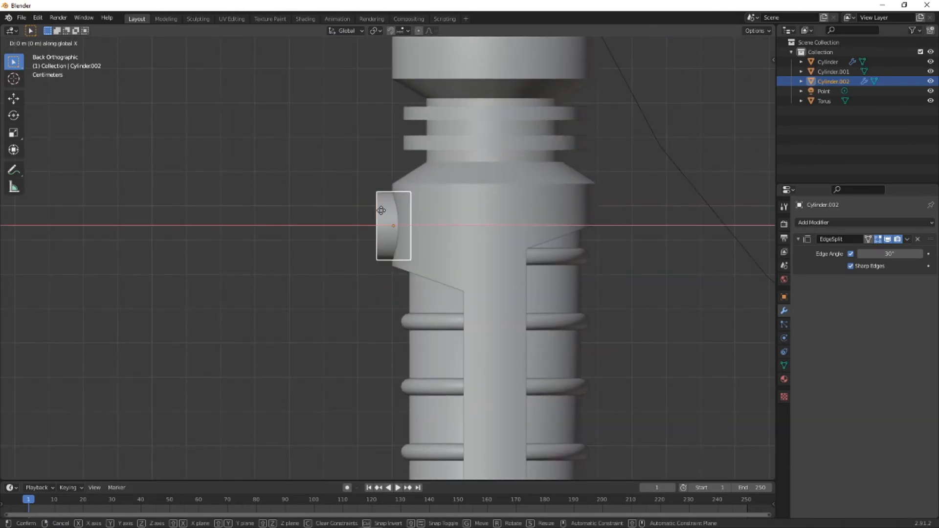
{"action": "left_click", "coordinate": [379, 211]}
{"action": "middle_click_drag", "start_coordinate": [379, 210], "coordinate": [556, 257]}
{"action": "left_click", "coordinate": [556, 258]}
{"action": "left_click", "coordinate": [376, 222]}
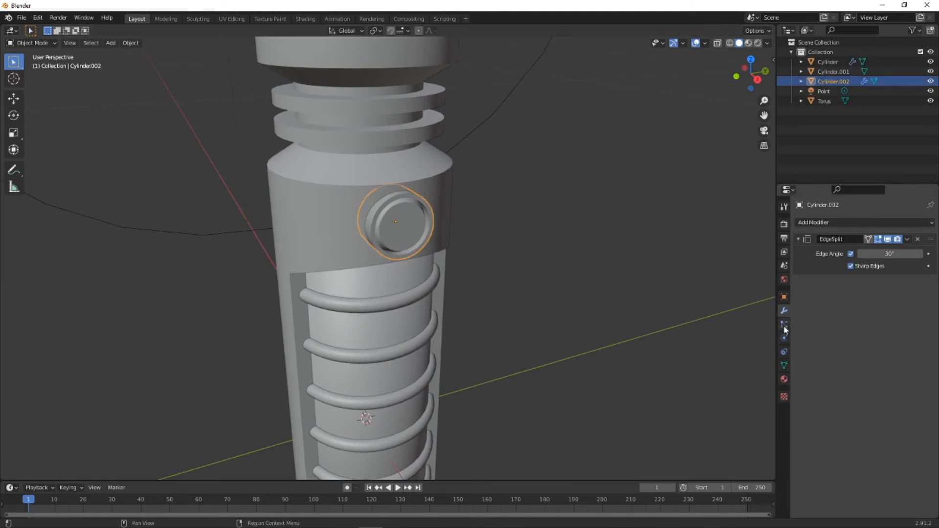
- Assign Material.004 to the button, switch to rendered shading and set the material's Metallic to 1.000
{"action": "left_click", "coordinate": [784, 379]}
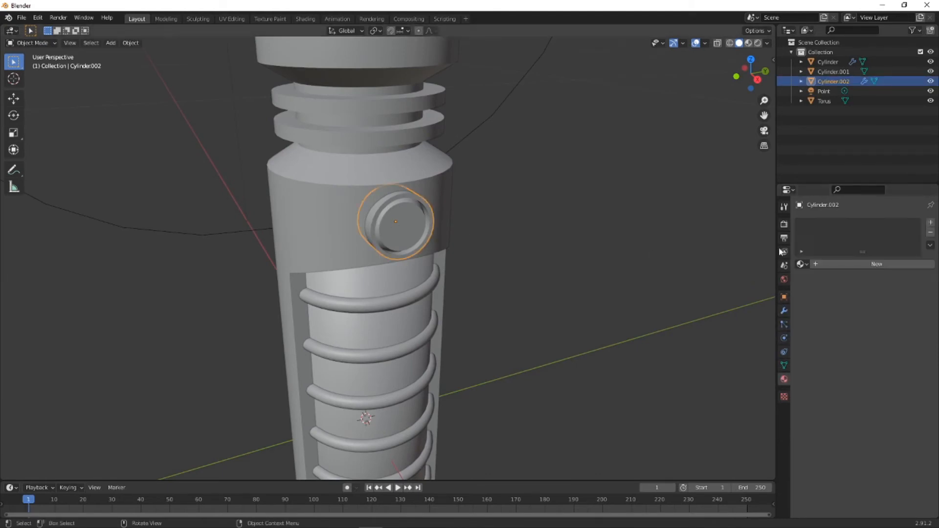
{"action": "left_click", "coordinate": [801, 264]}
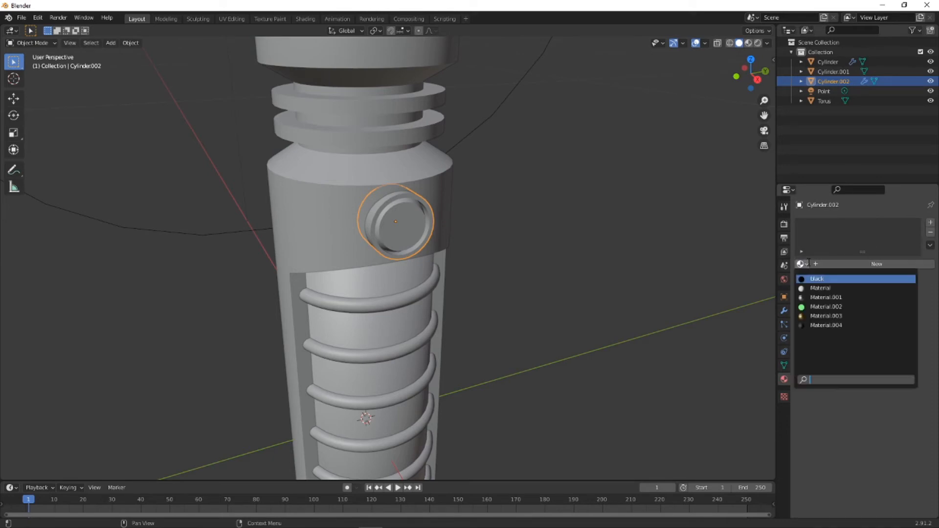
{"action": "left_click", "coordinate": [825, 326]}
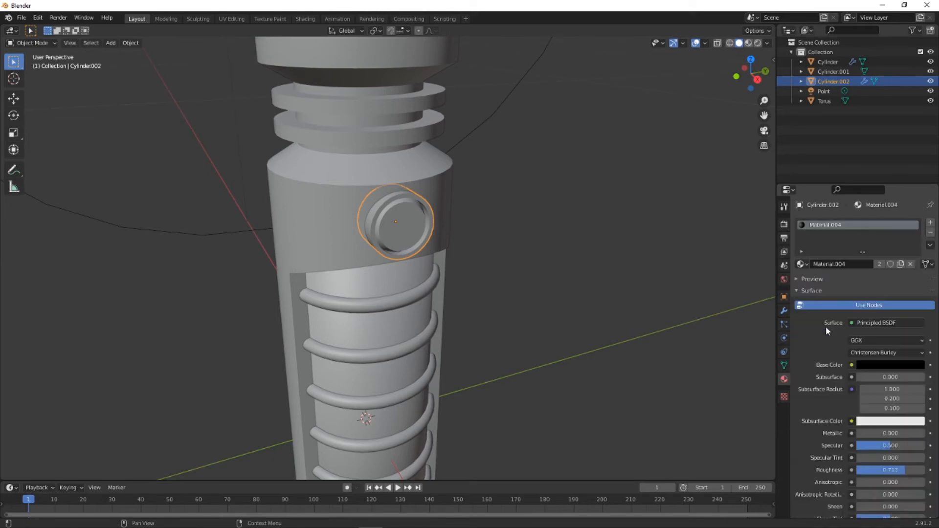
{"action": "left_click", "coordinate": [757, 43]}
{"action": "mouse_move", "coordinate": [423, 167]}
{"action": "middle_mouse_down"}
{"action": "mouse_move", "coordinate": [487, 174]}
{"action": "mouse_move", "coordinate": [407, 189]}
{"action": "middle_mouse_up"}
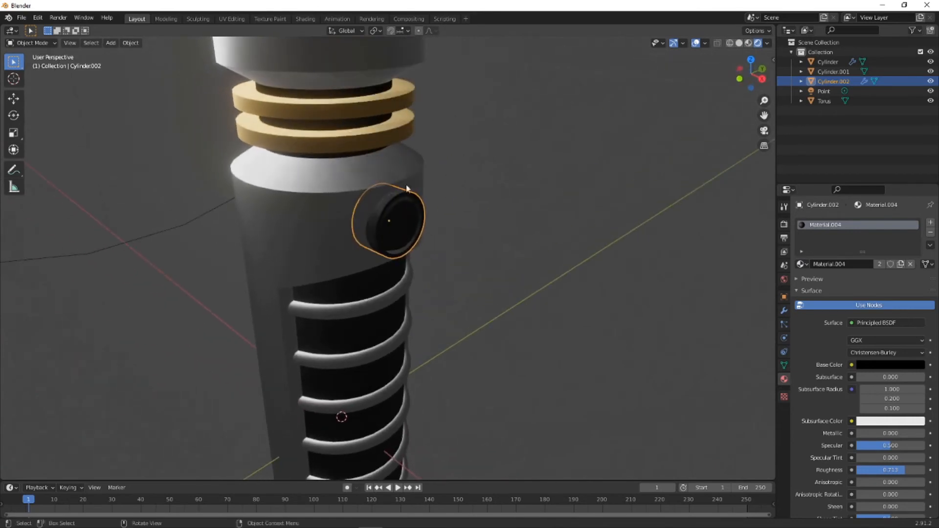
{"action": "scroll", "coordinate": [379, 198], "scroll_direction": "up", "scroll_amount": 2}
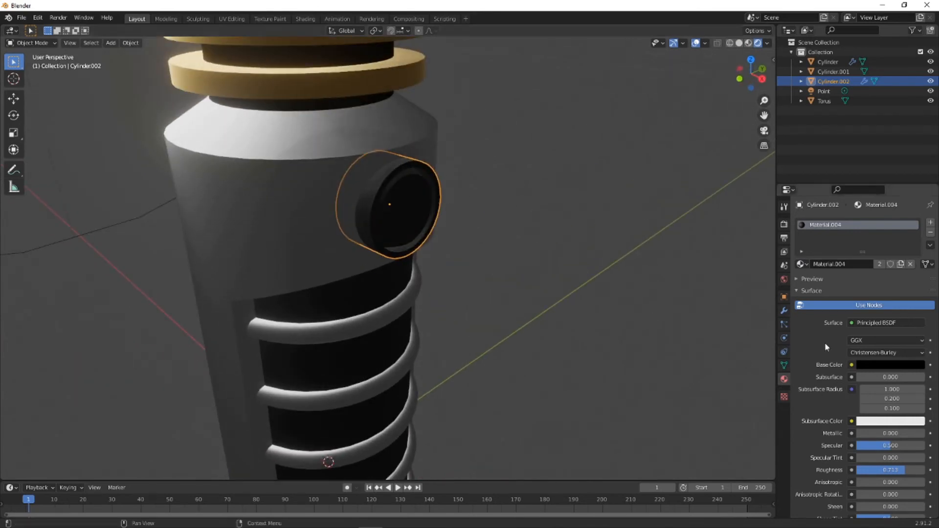
{"action": "left_click_drag", "start_coordinate": [877, 433], "coordinate": [924, 433]}
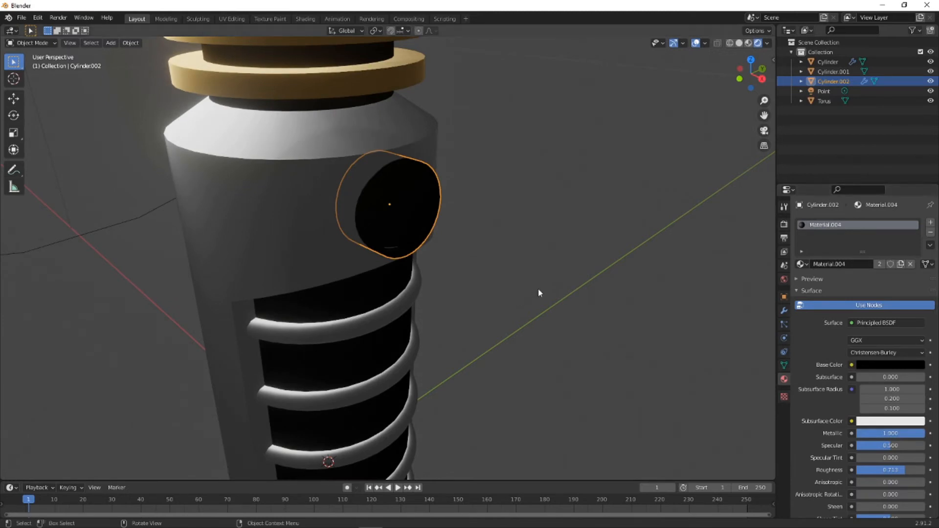
{"action": "middle_click_drag", "start_coordinate": [538, 288], "coordinate": [547, 254]}
- Try Material.003 and Material.001 on the button in the rendered view
{"action": "left_click", "coordinate": [803, 263]}
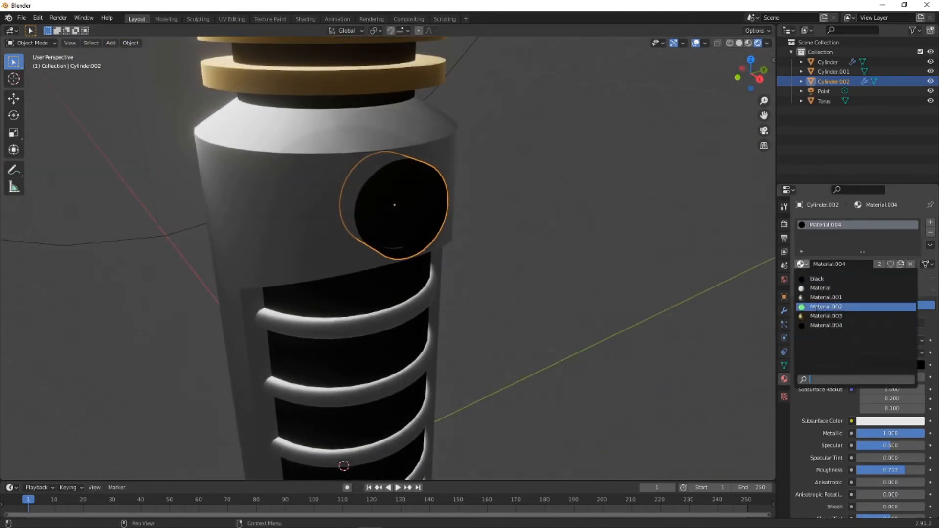
{"action": "left_click", "coordinate": [831, 317]}
{"action": "middle_click_drag", "start_coordinate": [588, 257], "coordinate": [499, 239]}
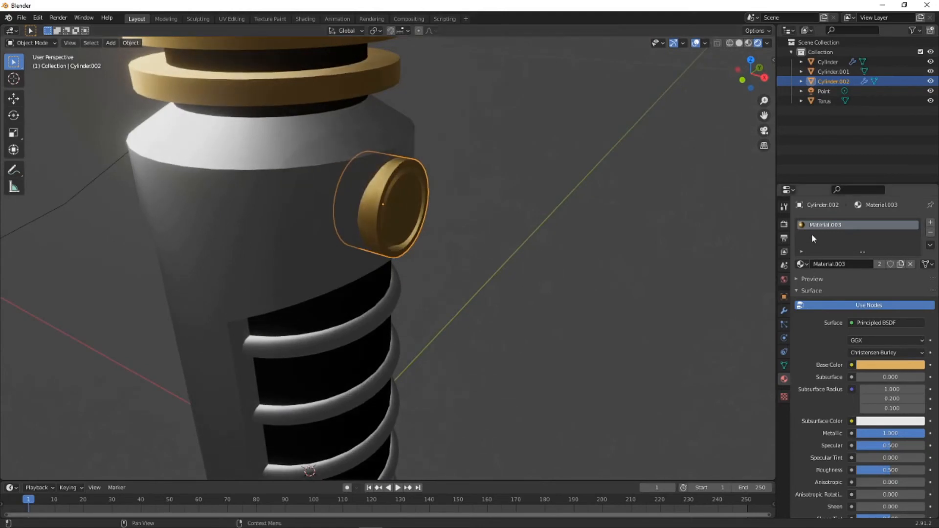
{"action": "left_click", "coordinate": [805, 263]}
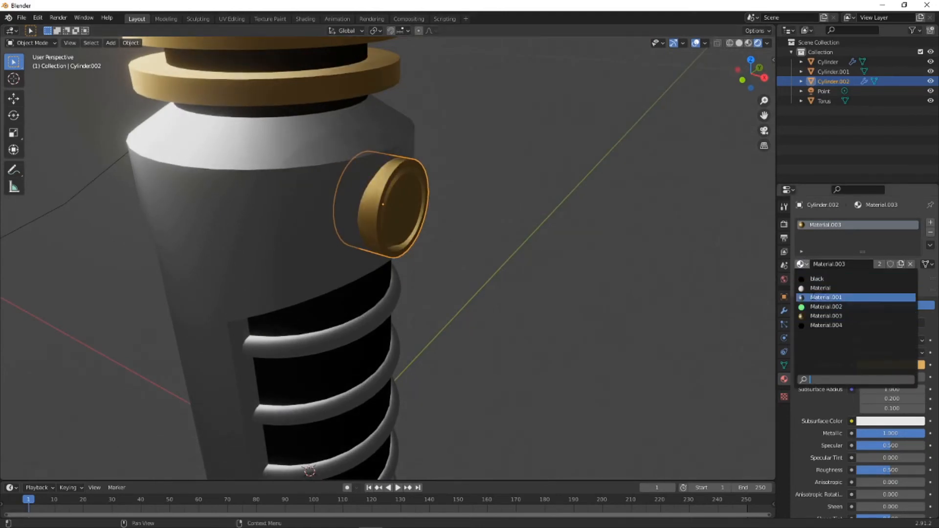
{"action": "left_click", "coordinate": [826, 297]}
{"action": "middle_click_drag", "start_coordinate": [540, 231], "coordinate": [726, 249]}
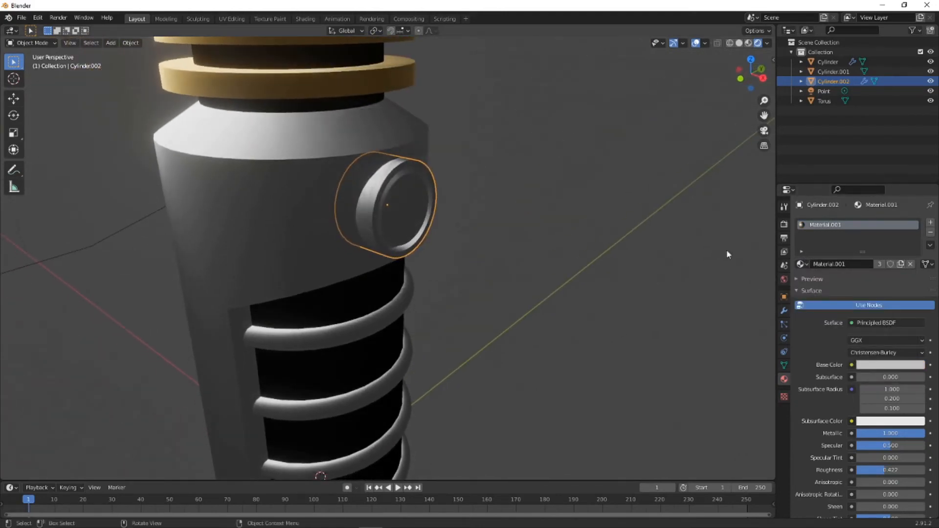
- Assign the black material to the button, deselect it and switch the viewport to solid shading
{"action": "left_click", "coordinate": [803, 264]}
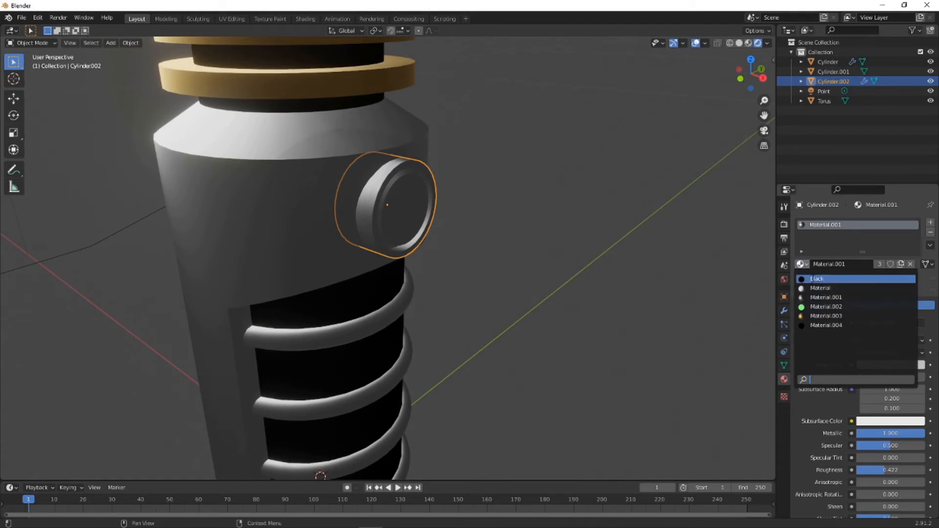
{"action": "left_click", "coordinate": [813, 279]}
{"action": "left_click", "coordinate": [498, 213]}
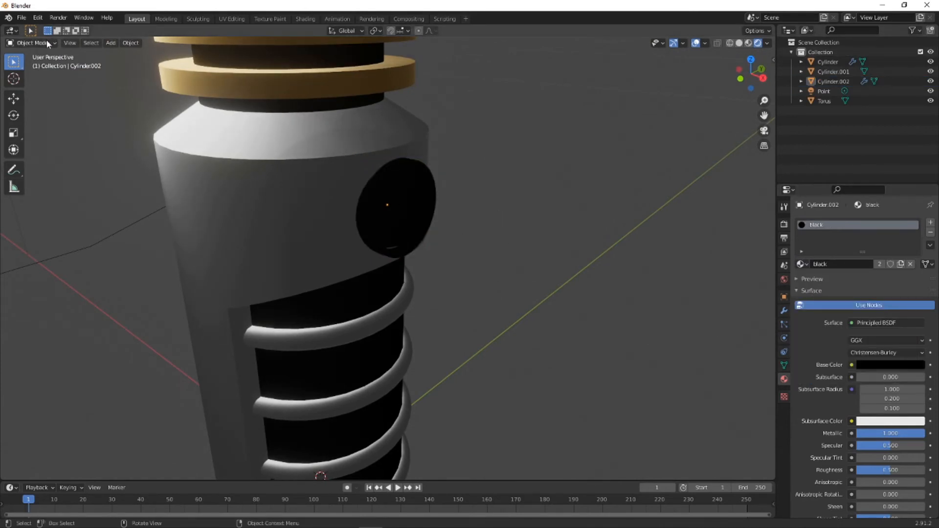
{"action": "left_click", "coordinate": [731, 43]}
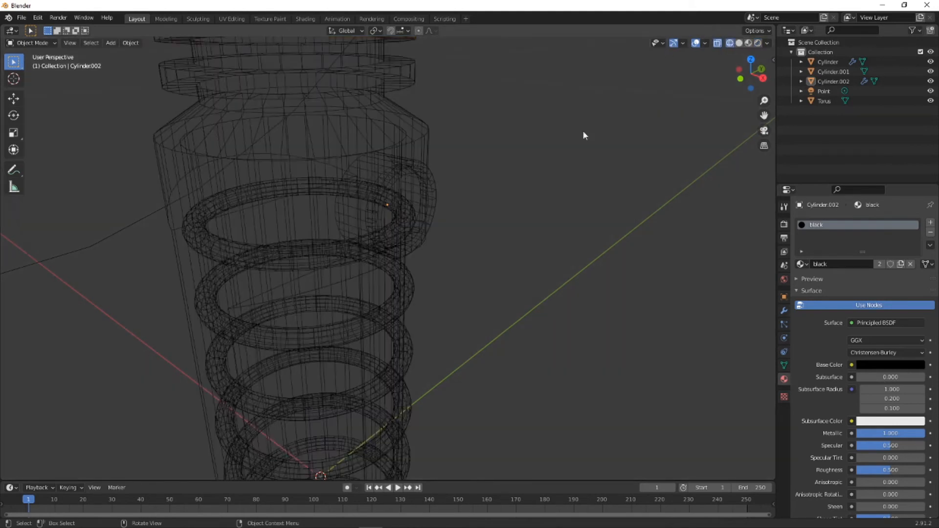
{"action": "left_click", "coordinate": [738, 43]}
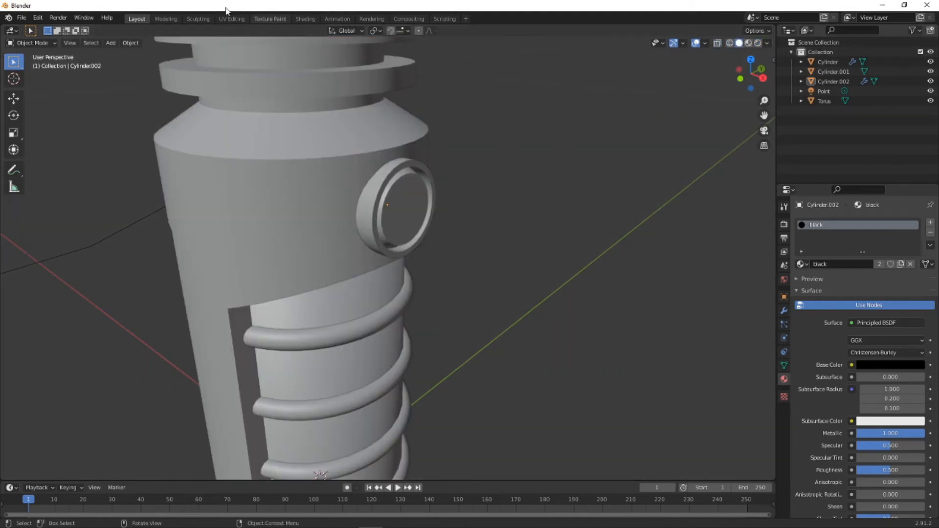
- In Edit Mode, add a second material slot with a new material to the button
{"action": "left_click", "coordinate": [36, 43]}
{"action": "left_click", "coordinate": [37, 65]}
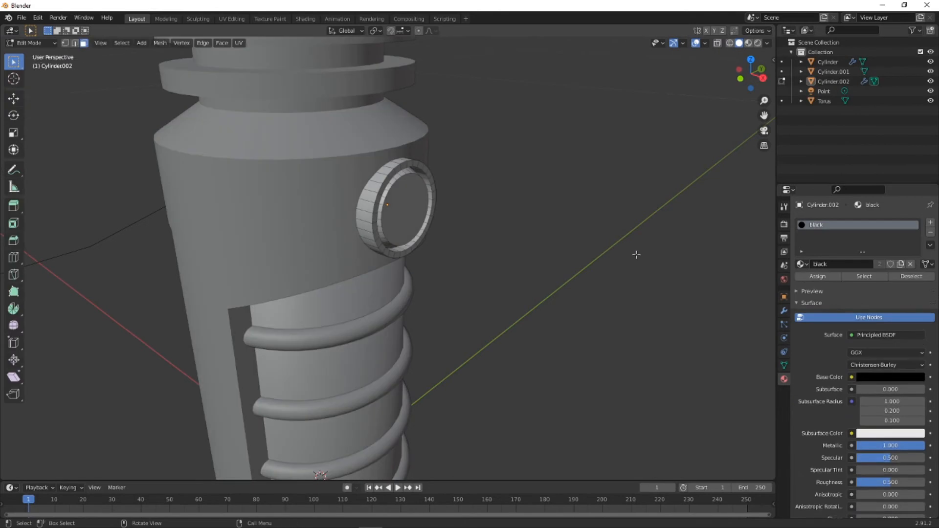
{"action": "left_click", "coordinate": [930, 223]}
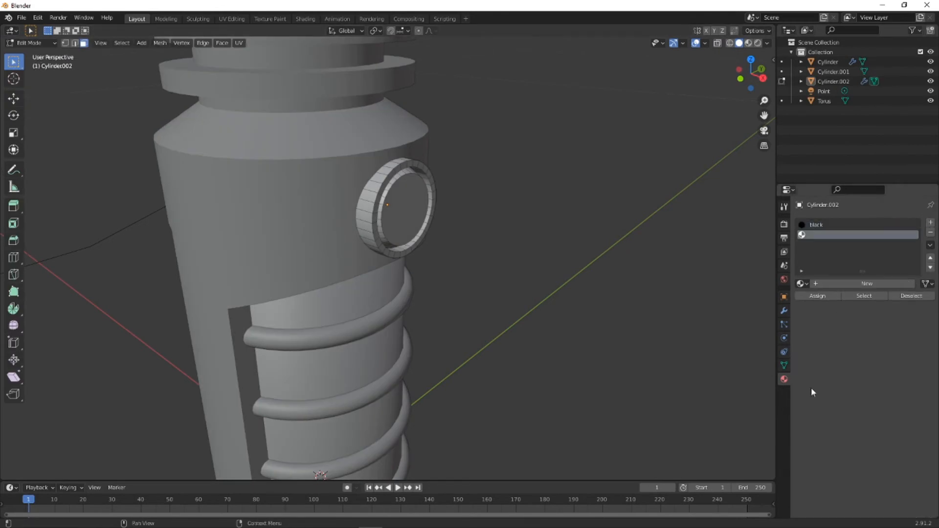
{"action": "left_click", "coordinate": [858, 282]}
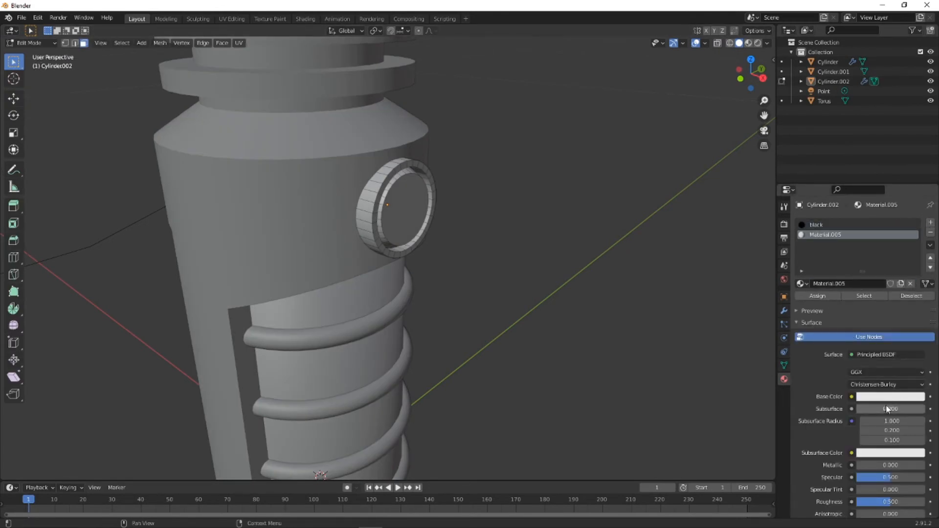
- Change Material.005's surface shader to Emission and set its colour to red
{"action": "left_click", "coordinate": [880, 356]}
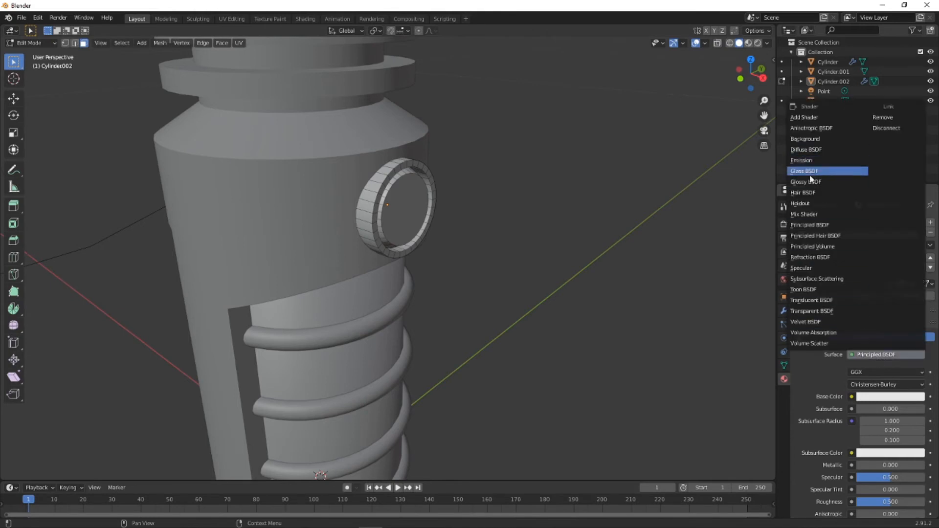
{"action": "left_click", "coordinate": [807, 161]}
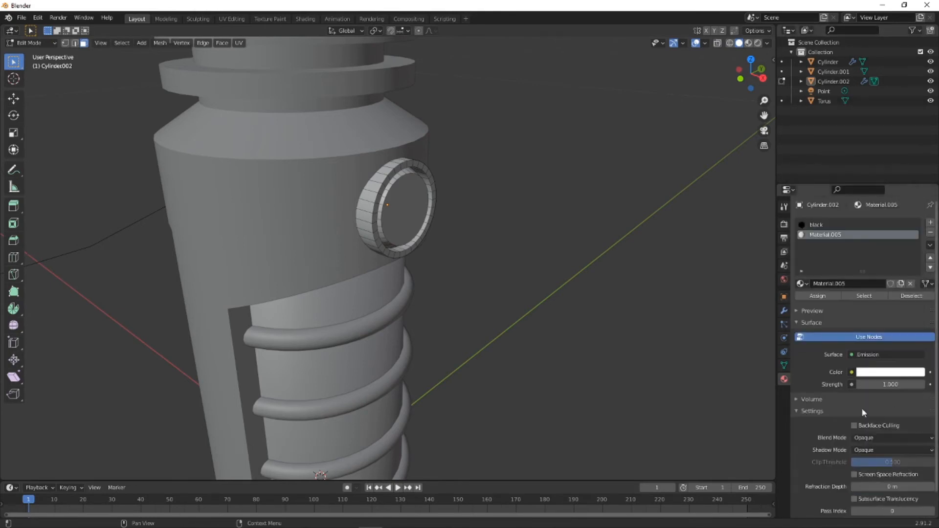
{"action": "left_click", "coordinate": [885, 372]}
{"action": "left_click_drag", "start_coordinate": [876, 268], "coordinate": [875, 303]}
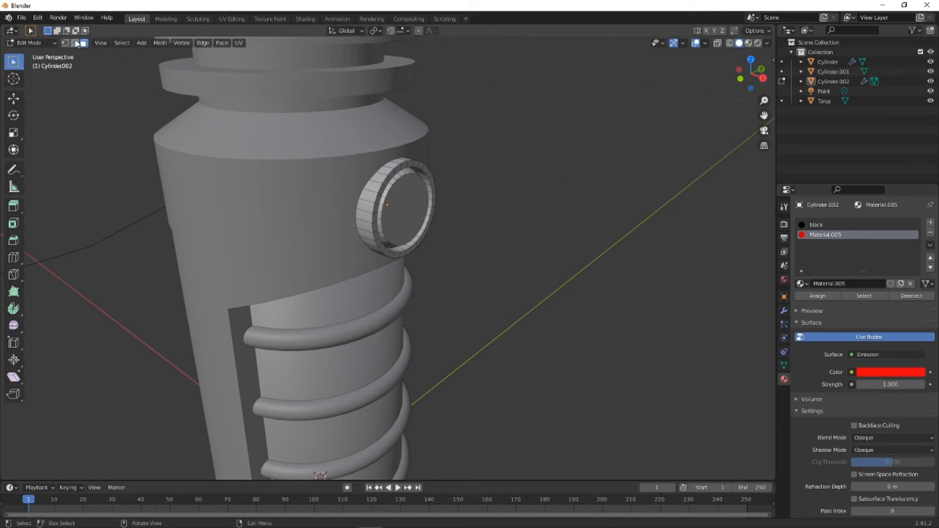
- Select the button's recessed round face and the inner rim faces around it, and apply the red Material.005 to them
{"action": "left_click", "coordinate": [410, 207]}
{"action": "middle_click_drag", "start_coordinate": [410, 207], "coordinate": [399, 177]}
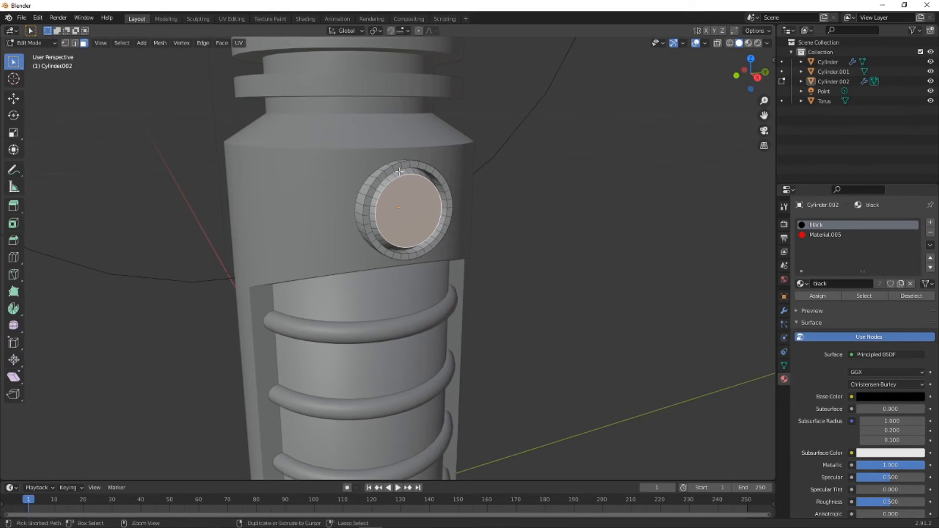
{"action": "left_click", "coordinate": [395, 192], "text": "ctrl"}
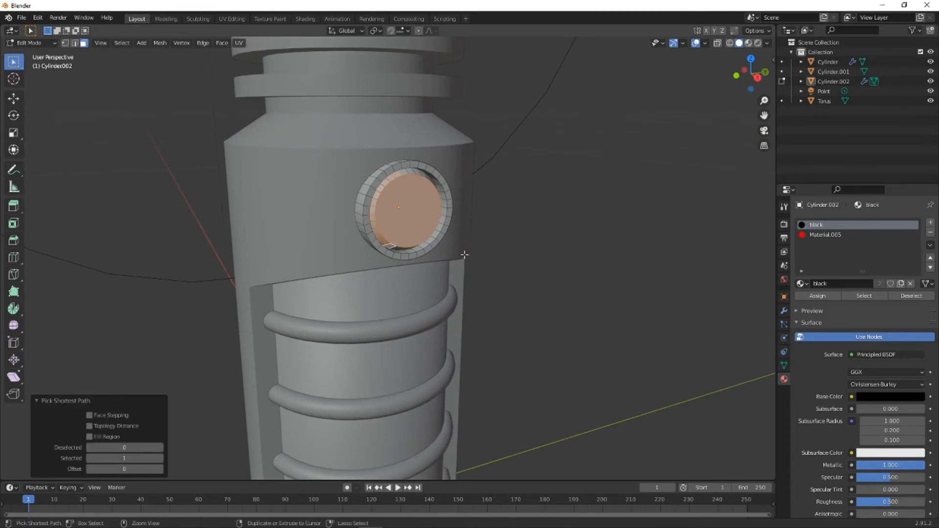
{"action": "middle_click_drag", "start_coordinate": [464, 255], "coordinate": [428, 214]}
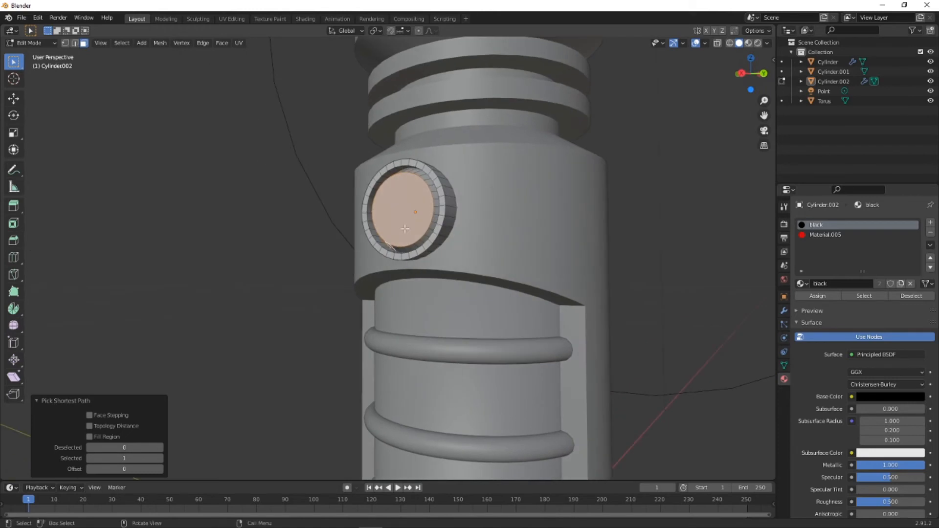
{"action": "left_click", "coordinate": [434, 205], "text": "ctrl"}
{"action": "left_click", "coordinate": [416, 172], "text": "ctrl"}
{"action": "middle_click_drag", "start_coordinate": [416, 172], "coordinate": [386, 176]}
{"action": "left_click", "coordinate": [823, 235]}
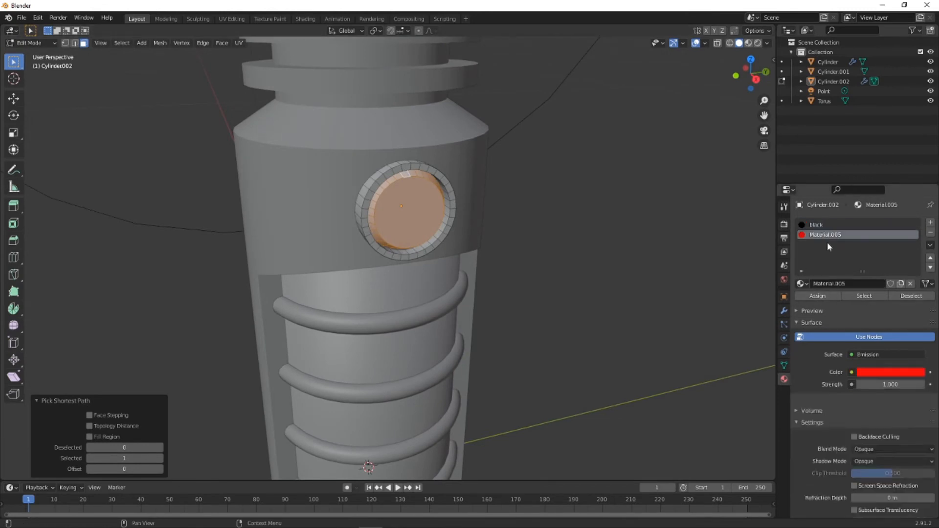
{"action": "middle_click_drag", "start_coordinate": [623, 234], "coordinate": [579, 236]}
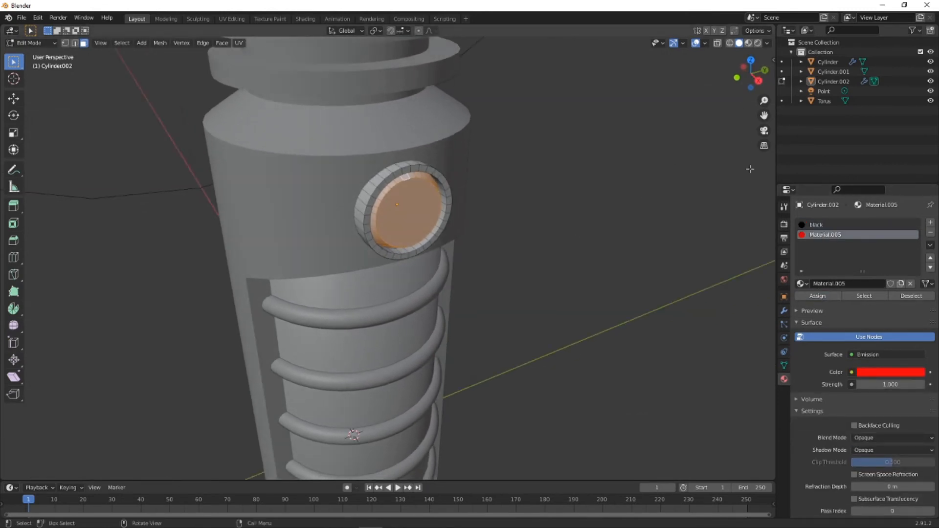
- Set the red material's emission Strength to 25, switch to rendered shading and reduce the strength to 10
{"action": "left_click", "coordinate": [909, 386]}
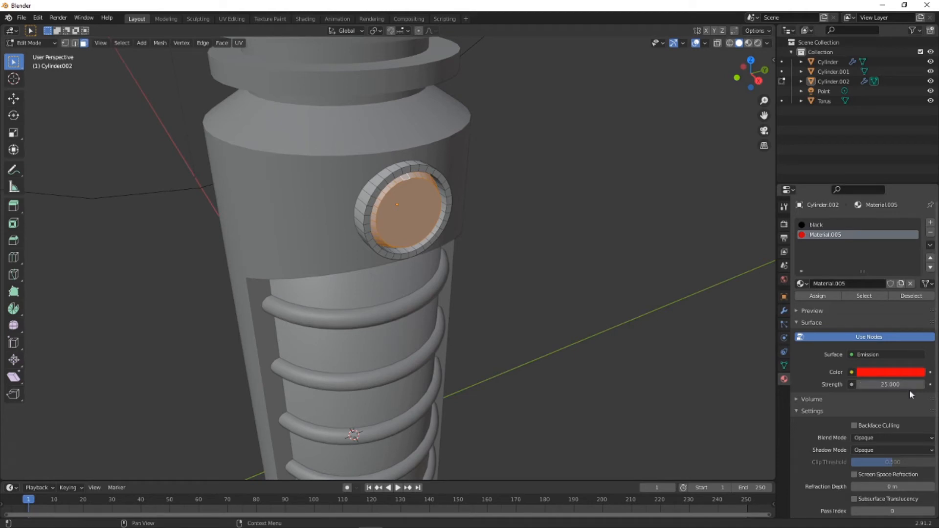
{"action": "left_click", "coordinate": [758, 43]}
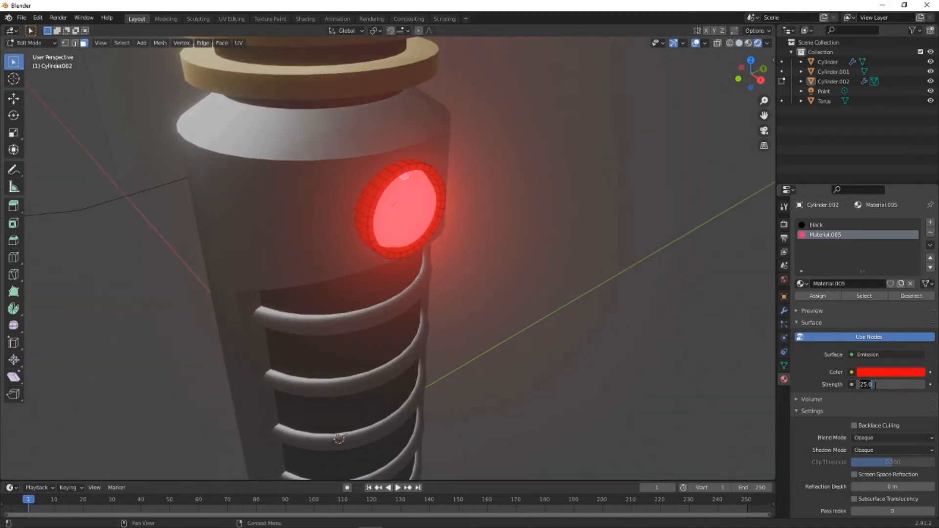
{"action": "left_click", "coordinate": [874, 385]}
{"action": "type", "text": "10"}
{"action": "key", "text": "Return"}
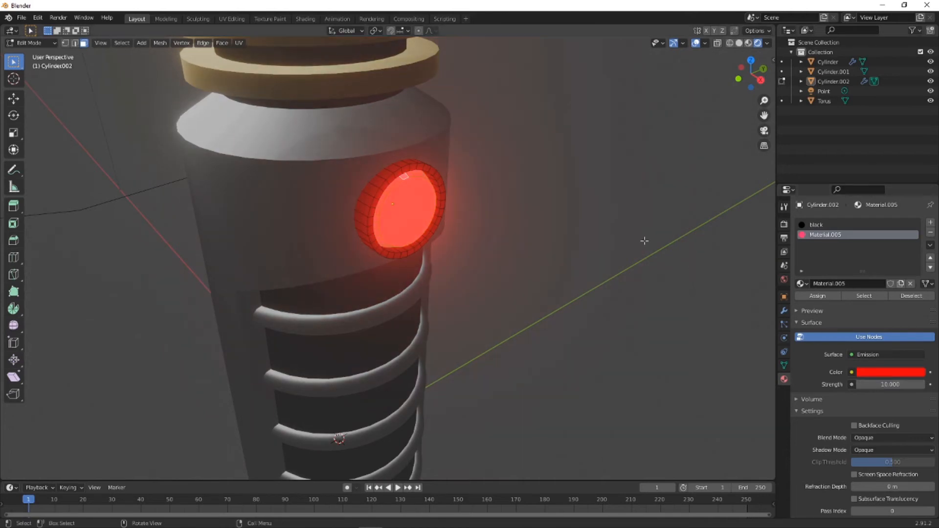
- Inspect the handle's hollow head, gold rings and red button from several sides in solid, rendered and material preview shading
{"action": "middle_click_drag", "start_coordinate": [643, 240], "coordinate": [402, 308]}
{"action": "scroll", "coordinate": [368, 286], "scroll_direction": "down", "scroll_amount": 3}
{"action": "left_click", "coordinate": [739, 43]}
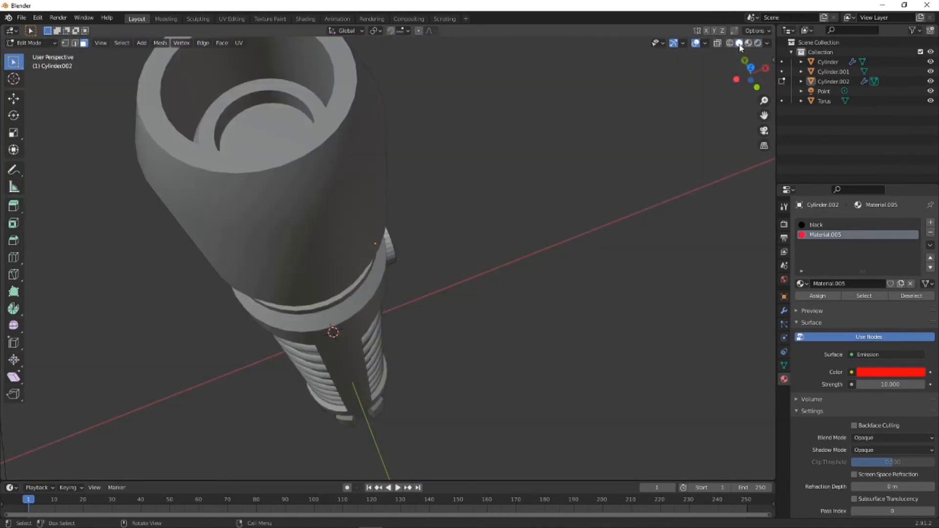
{"action": "scroll", "coordinate": [445, 139], "scroll_direction": "down", "scroll_amount": 3}
{"action": "scroll", "coordinate": [377, 148], "scroll_direction": "up", "scroll_amount": 3}
{"action": "middle_click_drag", "start_coordinate": [375, 148], "coordinate": [682, 77], "text": "shift"}
{"action": "left_click", "coordinate": [756, 43]}
{"action": "left_click", "coordinate": [748, 43]}
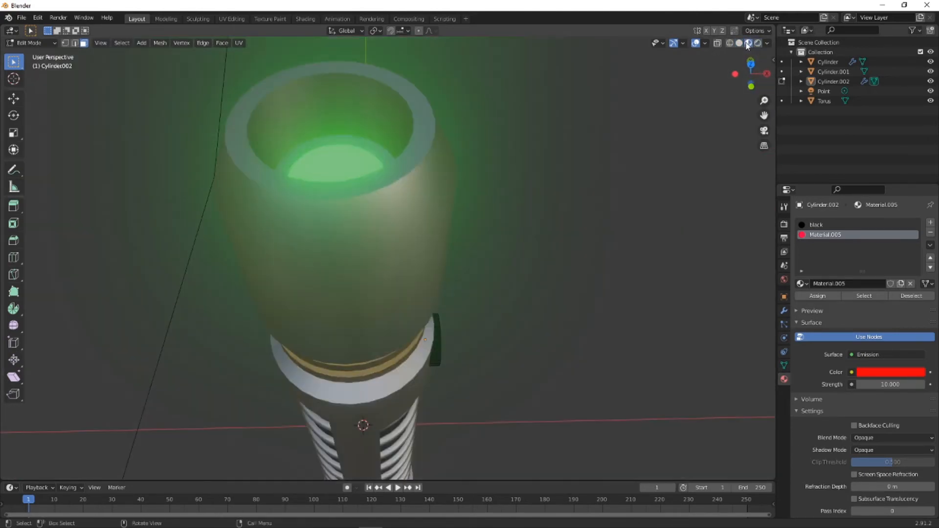
{"action": "middle_click_drag", "start_coordinate": [474, 117], "coordinate": [288, 106]}
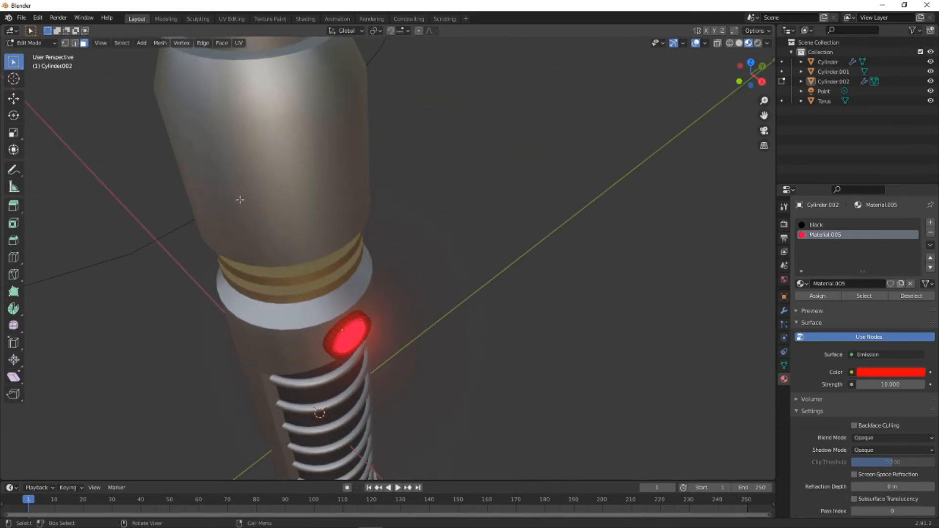
{"action": "middle_click_drag", "start_coordinate": [337, 146], "coordinate": [375, 172]}
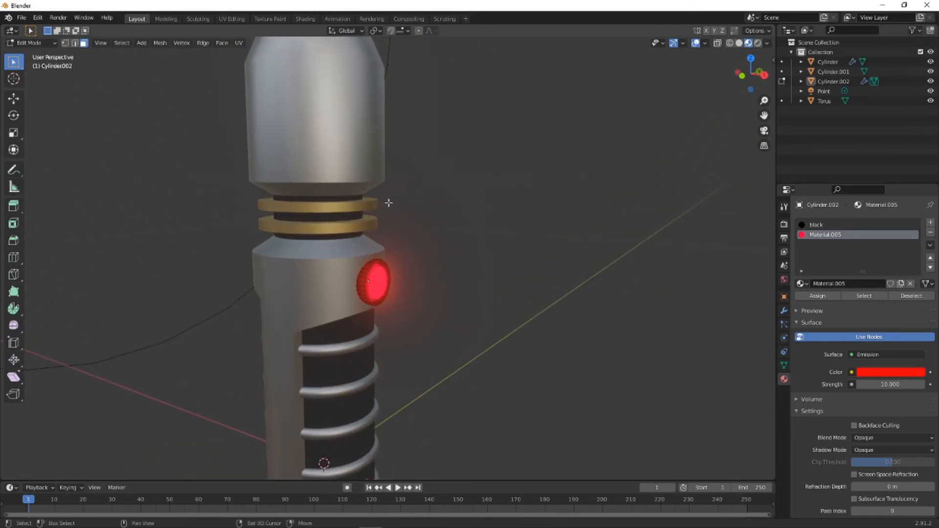
{"action": "middle_click_drag", "start_coordinate": [389, 203], "coordinate": [448, 225]}
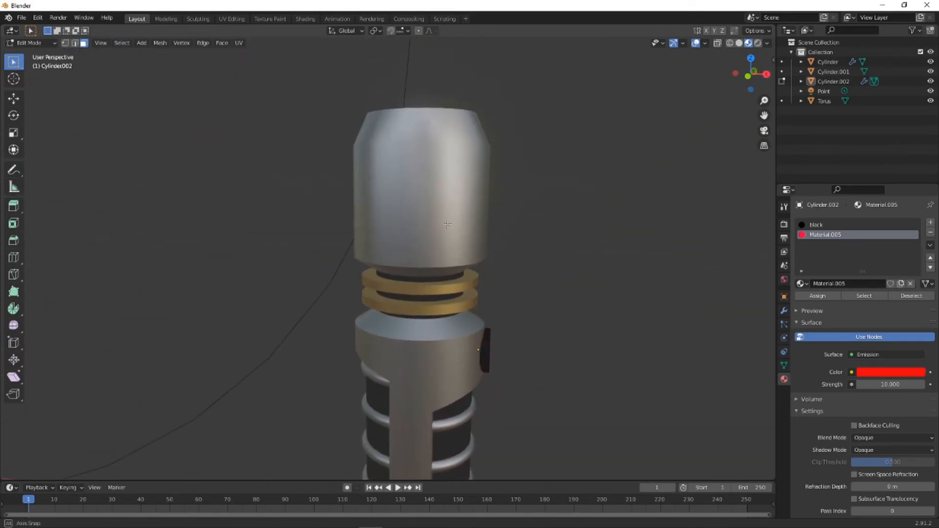
{"action": "left_click", "coordinate": [744, 73]}
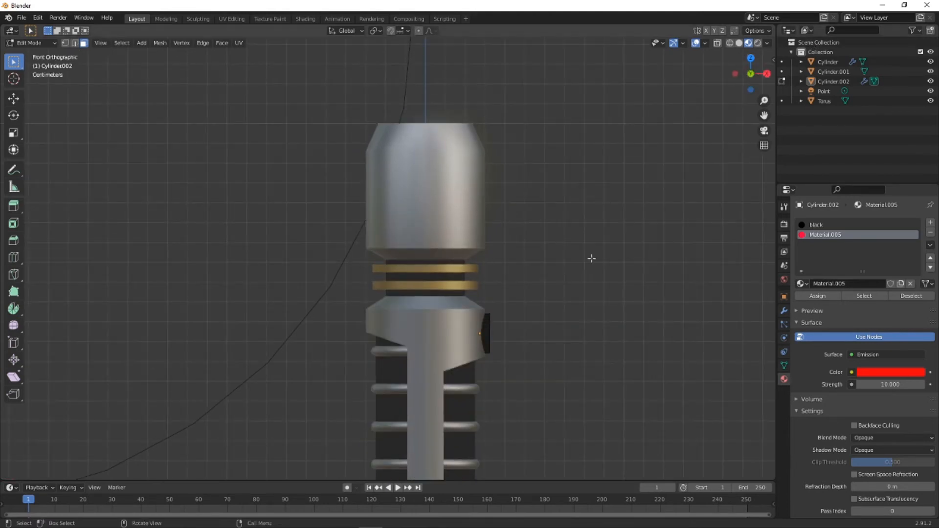
{"action": "scroll", "coordinate": [553, 263], "scroll_direction": "down", "scroll_amount": 3}
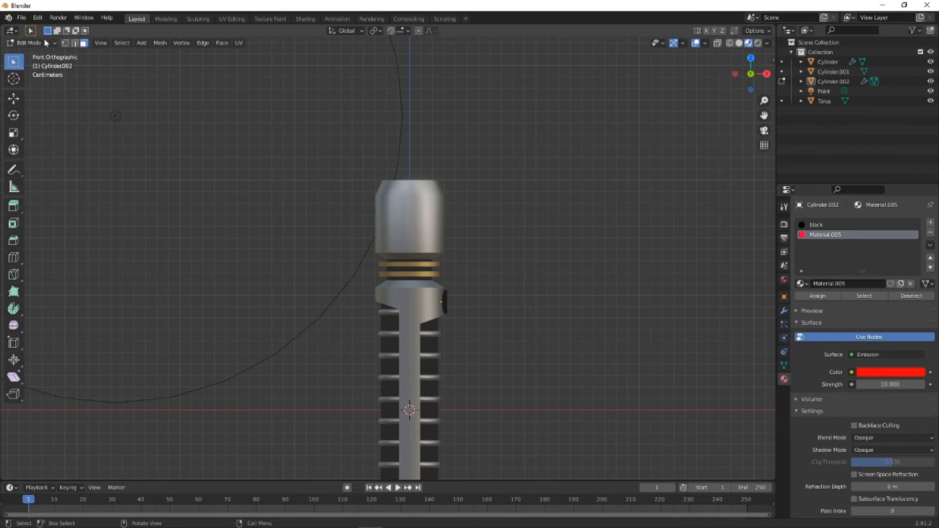
- Leave Edit Mode on the button and open the main handle body in Edit Mode, framed on its ribbed end
{"action": "left_click", "coordinate": [41, 55]}
{"action": "scroll", "coordinate": [426, 270], "scroll_direction": "down", "scroll_amount": 3}
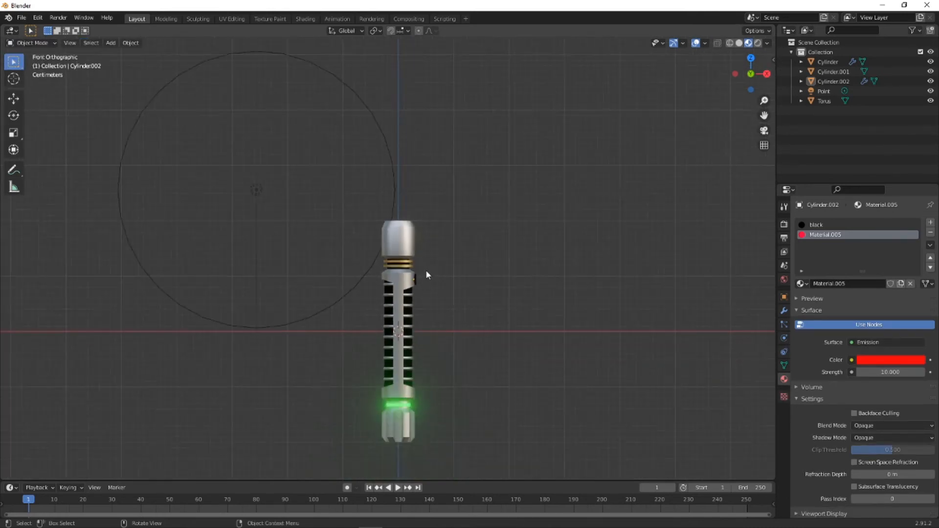
{"action": "middle_click_drag", "start_coordinate": [425, 269], "coordinate": [549, 220]}
{"action": "left_click", "coordinate": [748, 74]}
{"action": "scroll", "coordinate": [412, 250], "scroll_direction": "up", "scroll_amount": 8}
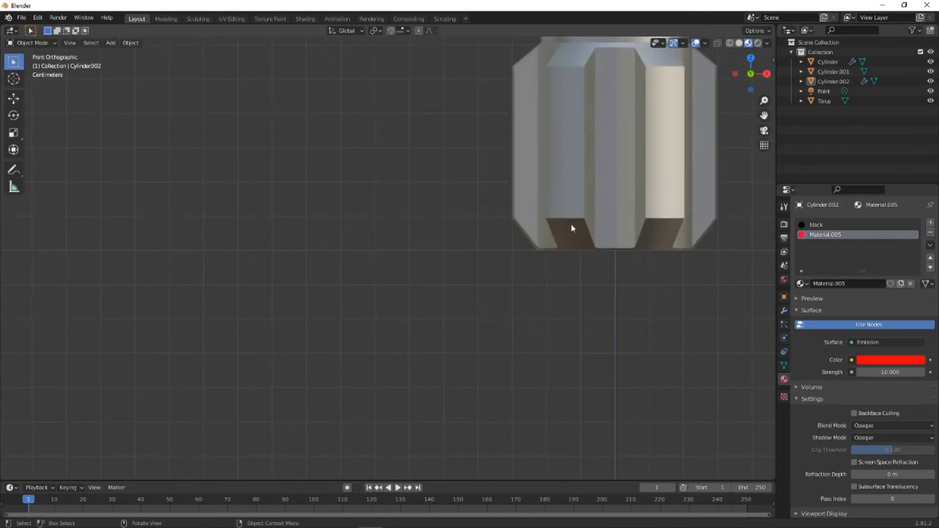
{"action": "scroll", "coordinate": [367, 201], "scroll_direction": "up", "scroll_amount": 3}
{"action": "middle_click_drag", "start_coordinate": [367, 200], "coordinate": [399, 228]}
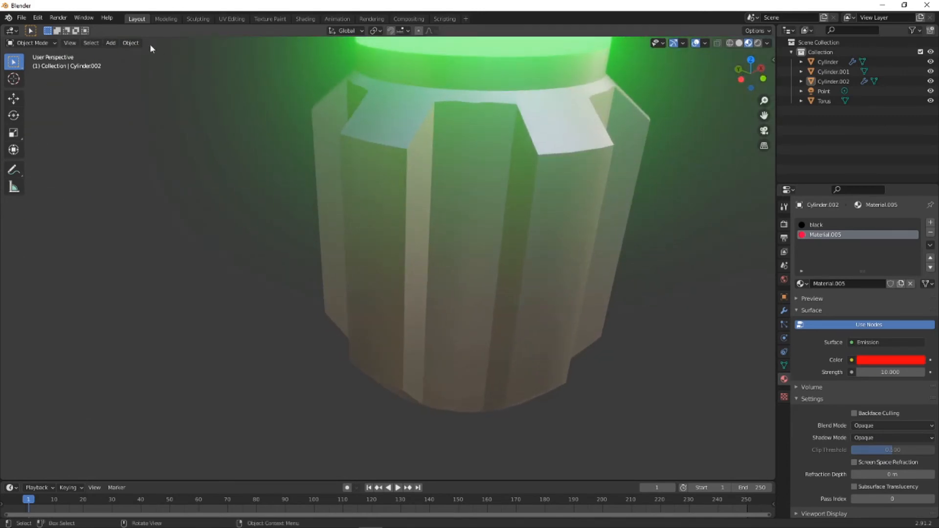
{"action": "left_click", "coordinate": [53, 41]}
{"action": "left_click", "coordinate": [419, 167]}
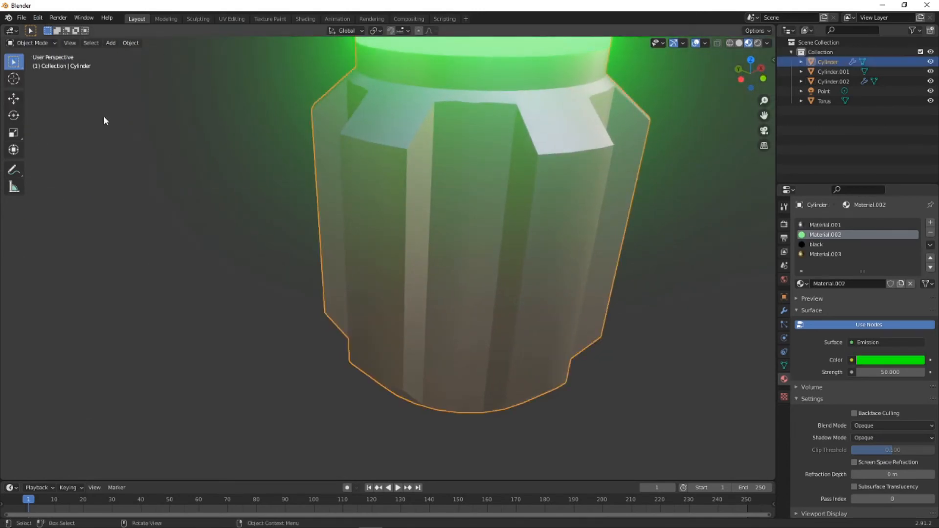
{"action": "left_click", "coordinate": [31, 64]}
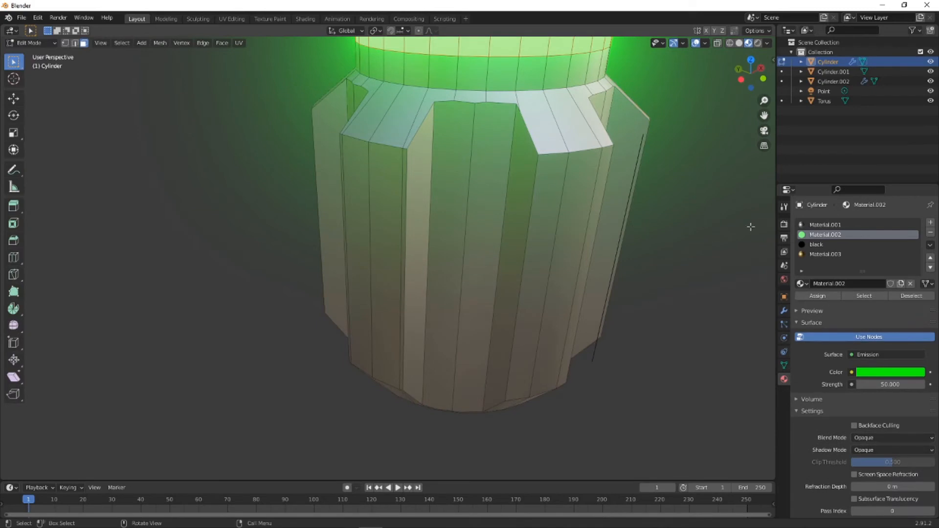
- Select the paired recessed faces in the first grooves between the ribs of the handle's ribbed end
{"action": "left_click", "coordinate": [440, 213]}
{"action": "left_click", "coordinate": [482, 214], "text": "ctrl"}
{"action": "middle_click_drag", "start_coordinate": [482, 214], "coordinate": [359, 188]}
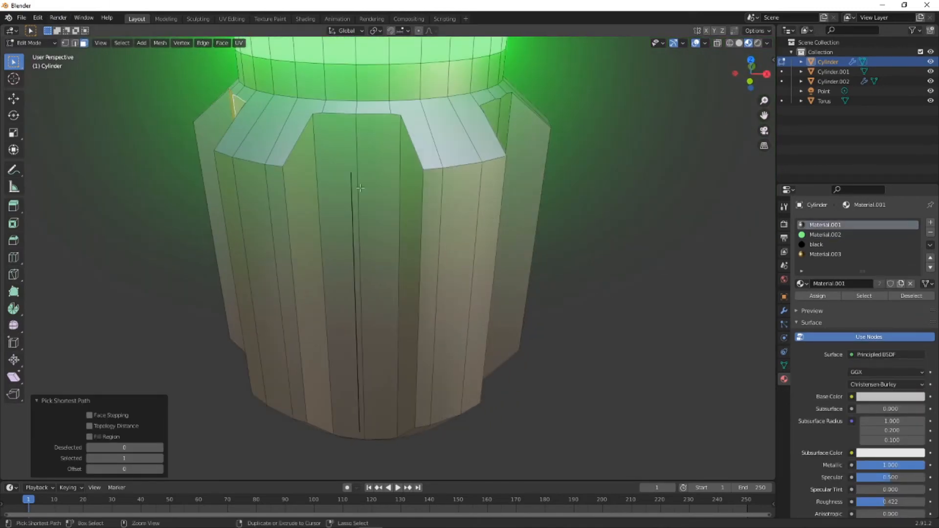
{"action": "left_click", "coordinate": [342, 193], "text": "ctrl"}
{"action": "left_click", "coordinate": [386, 197], "text": "ctrl"}
{"action": "middle_click_drag", "start_coordinate": [449, 220], "coordinate": [240, 174]}
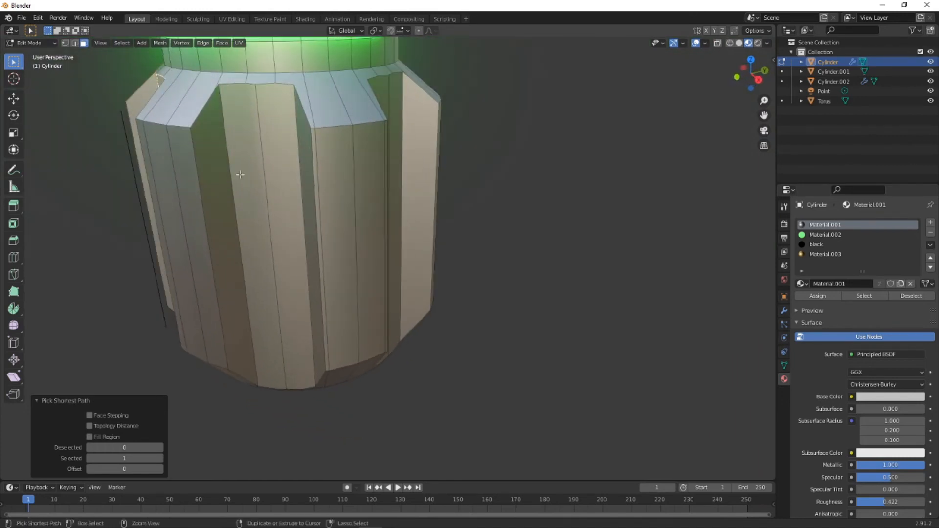
{"action": "left_click", "coordinate": [239, 174]}
{"action": "left_click", "coordinate": [284, 173], "text": "ctrl"}
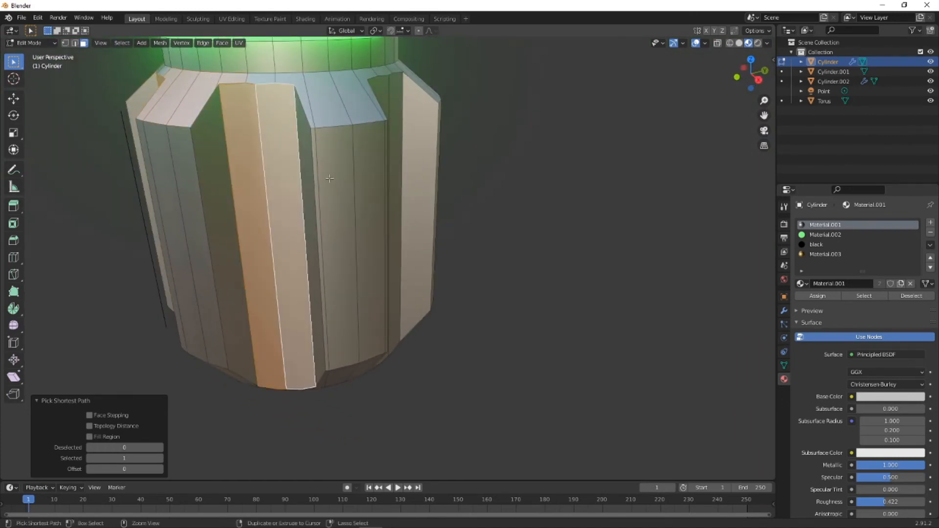
{"action": "left_click", "coordinate": [394, 86], "text": "alt"}
{"action": "left_click", "coordinate": [257, 139]}
{"action": "left_click", "coordinate": [273, 139], "text": "ctrl"}
- Add the paired faces of the next grooves around the ribbed end to the selection
{"action": "middle_click_drag", "start_coordinate": [396, 146], "coordinate": [366, 128]}
{"action": "left_click", "coordinate": [384, 117], "text": "ctrl"}
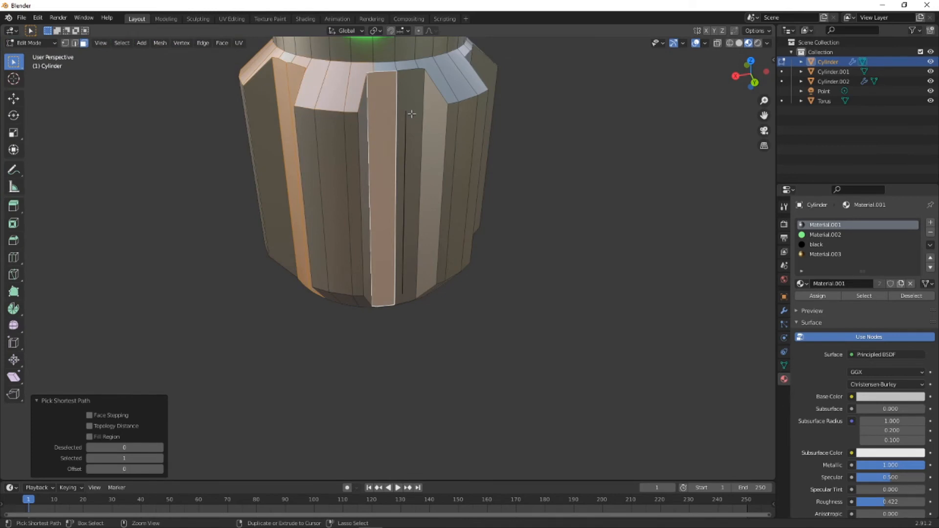
{"action": "left_click", "coordinate": [337, 139]}
{"action": "left_click", "coordinate": [290, 111]}
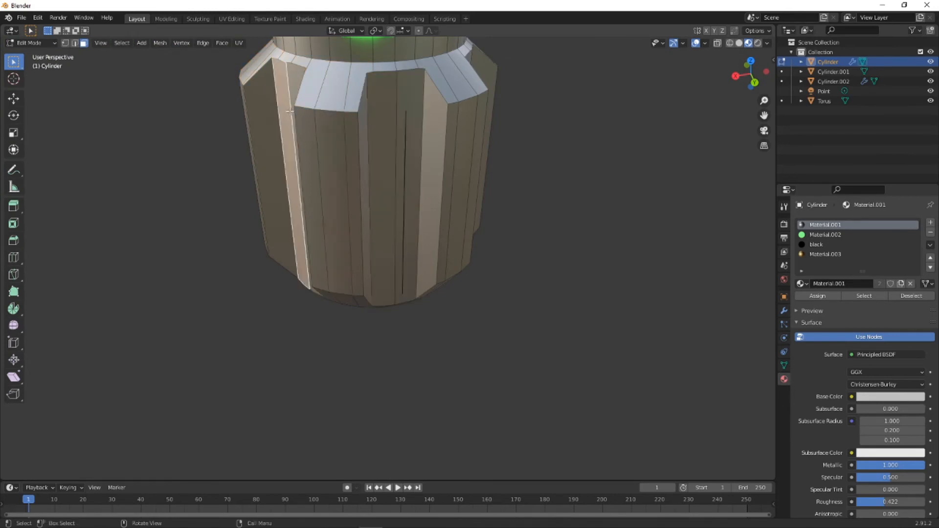
{"action": "left_click", "coordinate": [394, 98]}
{"action": "left_click", "coordinate": [409, 101], "text": "shift"}
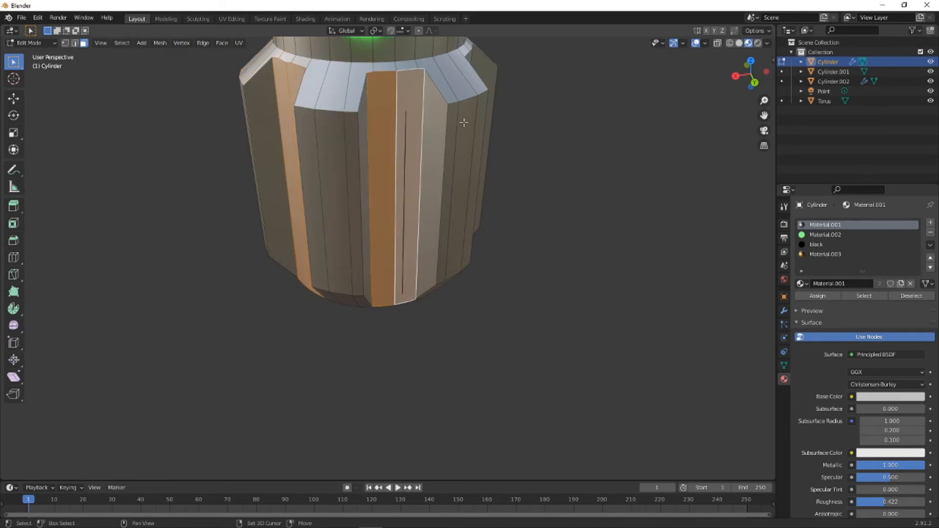
{"action": "middle_click_drag", "start_coordinate": [464, 123], "coordinate": [364, 128]}
{"action": "left_click", "coordinate": [478, 122], "text": "shift"}
{"action": "left_click", "coordinate": [503, 138], "text": "shift"}
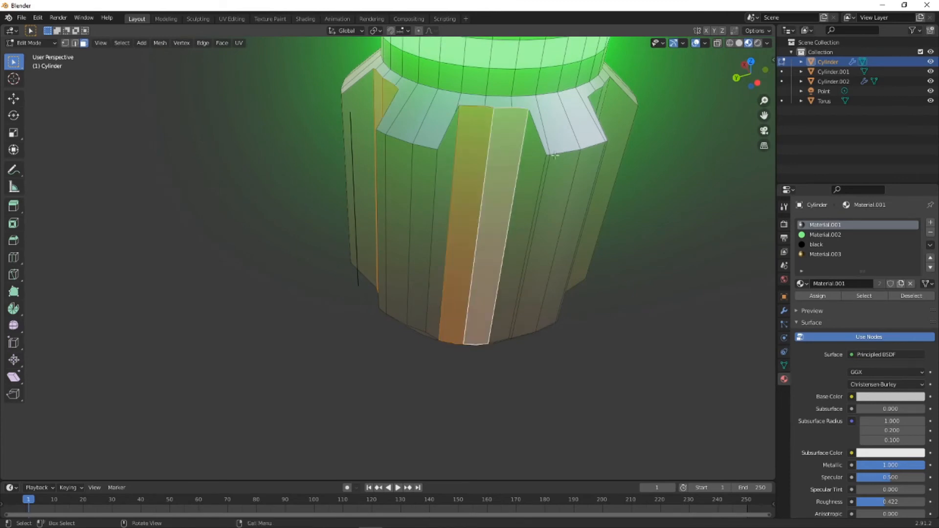
- Add the remaining groove faces to the selection and assign the black material to all selected grooves
{"action": "middle_click_drag", "start_coordinate": [519, 140], "coordinate": [424, 155]}
{"action": "left_click", "coordinate": [416, 221], "text": "shift"}
{"action": "left_click", "coordinate": [434, 229], "text": "shift"}
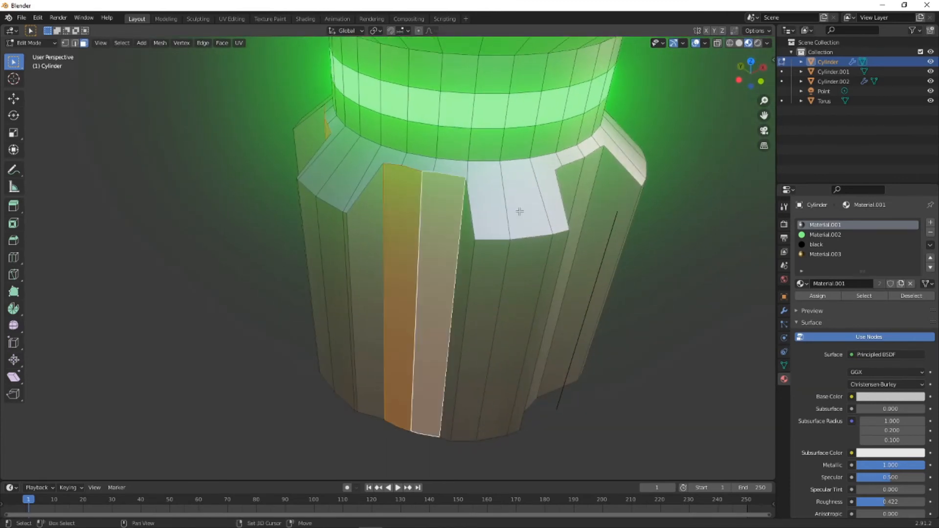
{"action": "left_click", "coordinate": [577, 172], "text": "shift"}
{"action": "left_click", "coordinate": [590, 171], "text": "shift"}
{"action": "middle_click_drag", "start_coordinate": [590, 171], "coordinate": [469, 190]}
{"action": "left_click", "coordinate": [336, 184], "text": "shift"}
{"action": "left_click", "coordinate": [360, 182], "text": "shift"}
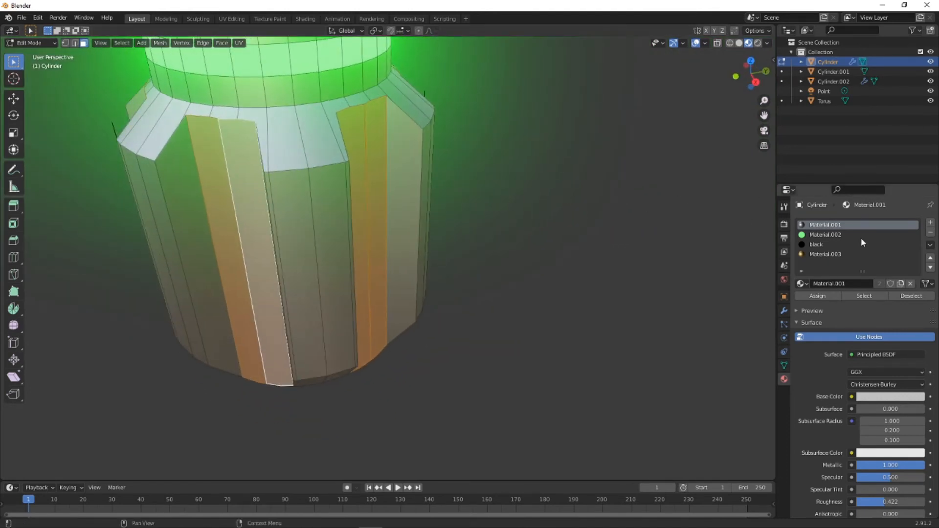
{"action": "left_click", "coordinate": [827, 244]}
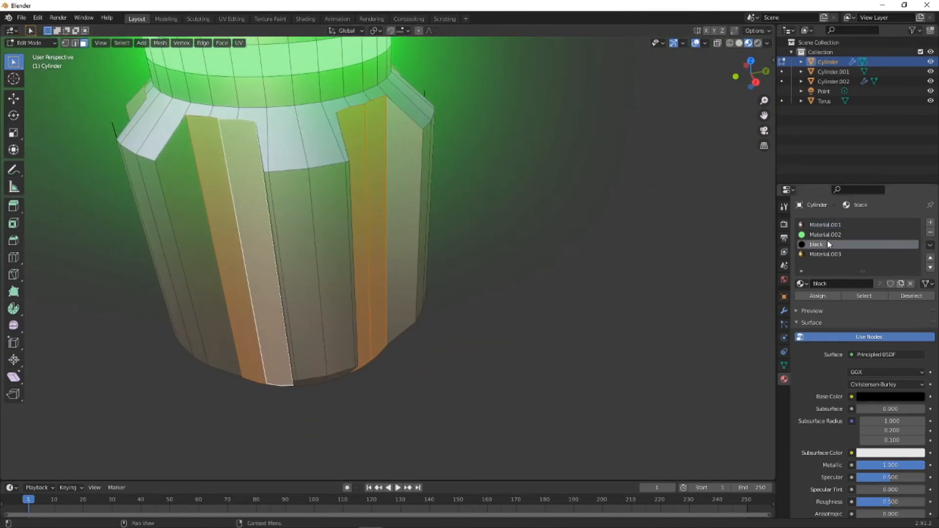
{"action": "left_click", "coordinate": [825, 295]}
{"action": "mouse_move", "coordinate": [489, 176]}
{"action": "middle_mouse_down"}
{"action": "mouse_move", "coordinate": [486, 167]}
{"action": "mouse_move", "coordinate": [494, 171]}
{"action": "middle_mouse_up"}
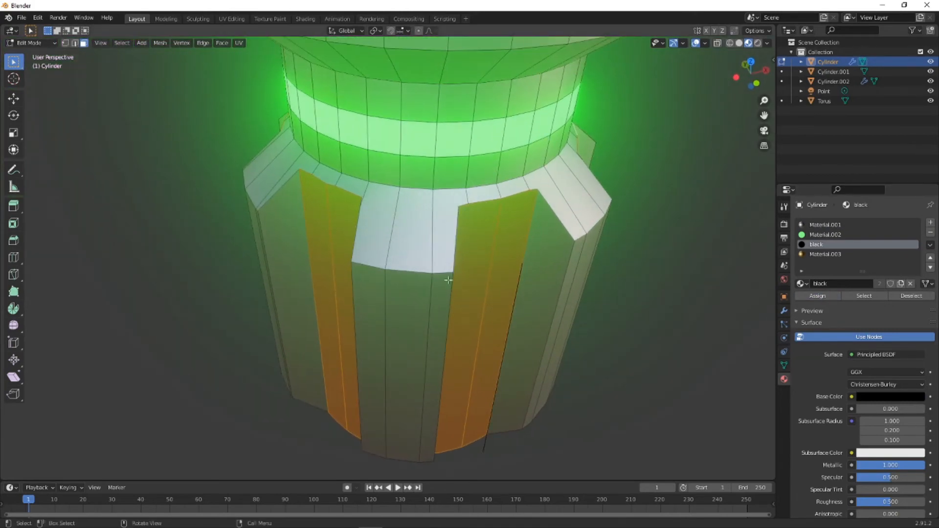
- Deselect the groove faces, leave Edit Mode and bring the whole handle into view
{"action": "middle_click_drag", "start_coordinate": [448, 279], "coordinate": [474, 379]}
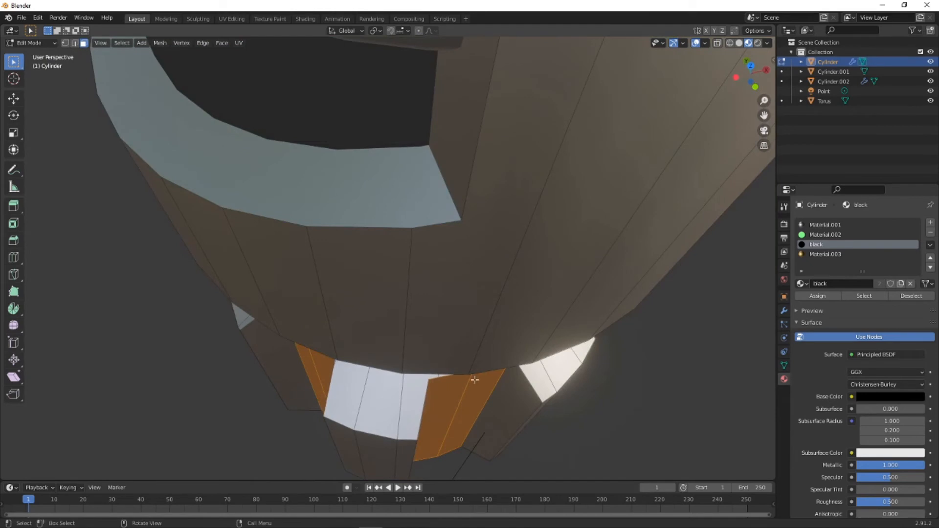
{"action": "left_click", "coordinate": [466, 460]}
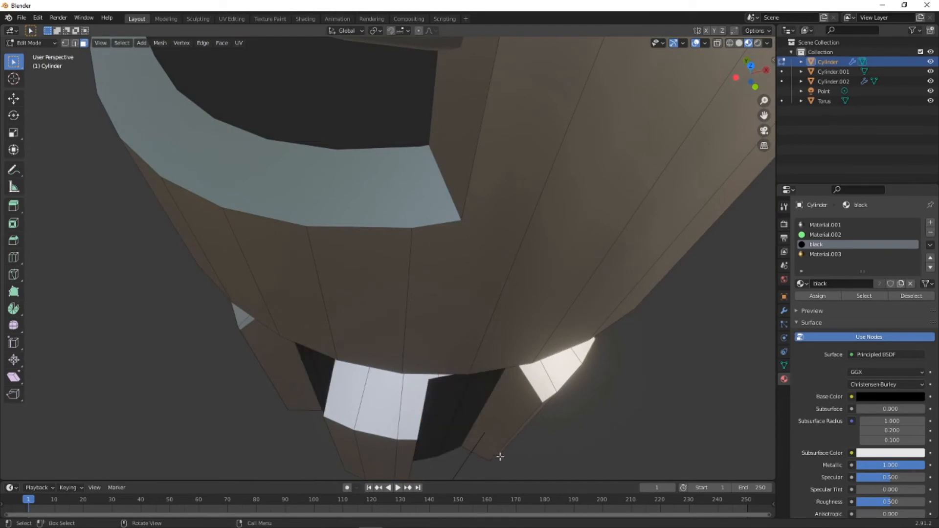
{"action": "left_click", "coordinate": [35, 54]}
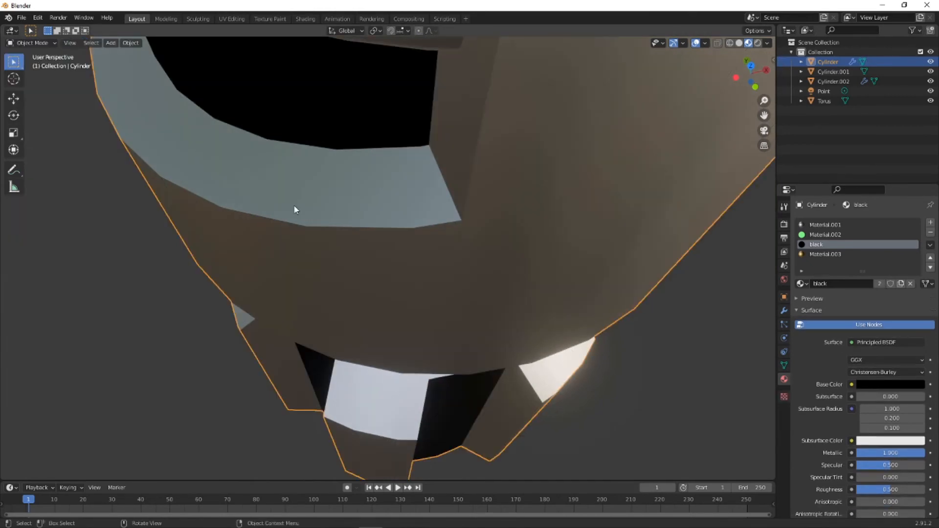
{"action": "middle_click_drag", "start_coordinate": [379, 289], "coordinate": [273, 222]}
{"action": "scroll", "coordinate": [411, 248], "scroll_direction": "down", "scroll_amount": 6}
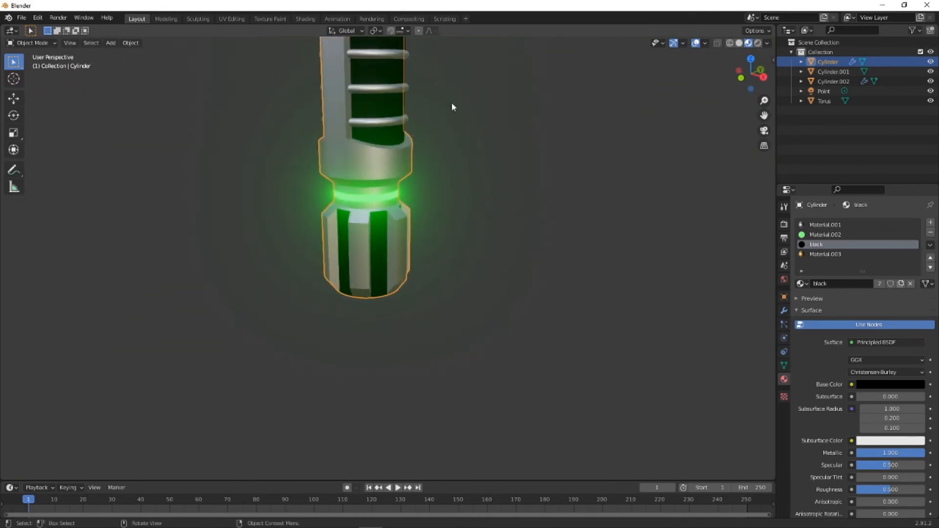
{"action": "middle_click_drag", "start_coordinate": [428, 125], "coordinate": [368, 249], "text": "shift"}
{"action": "scroll", "coordinate": [348, 178], "scroll_direction": "up", "scroll_amount": 4}
{"action": "scroll", "coordinate": [316, 143], "scroll_direction": "down", "scroll_amount": 7}
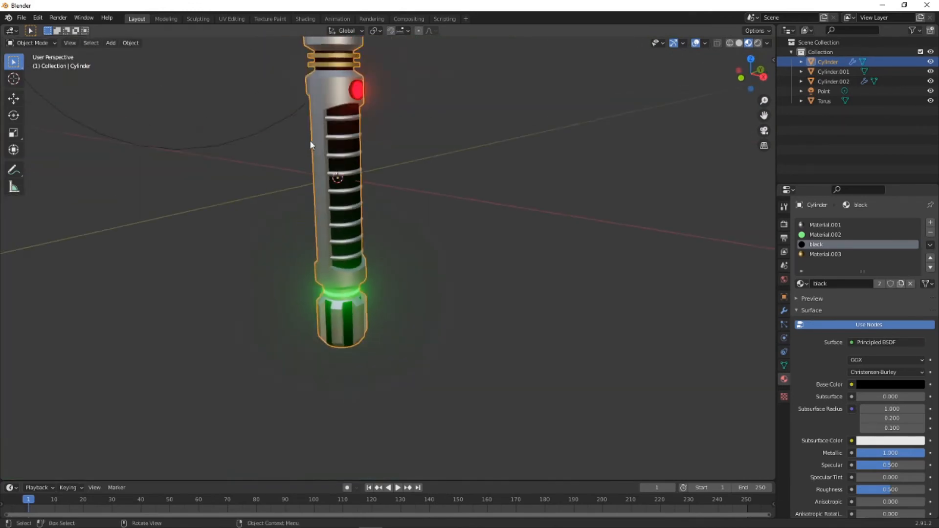
{"action": "middle_click_drag", "start_coordinate": [309, 139], "coordinate": [335, 176]}
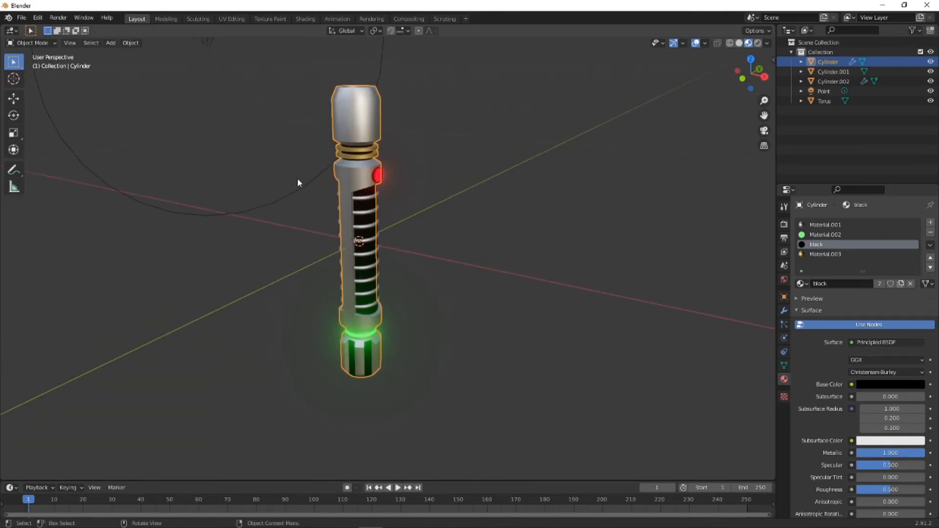
- Add a camera to the scene and align it to the current view of the handle
{"action": "key", "text": "shift+a"}
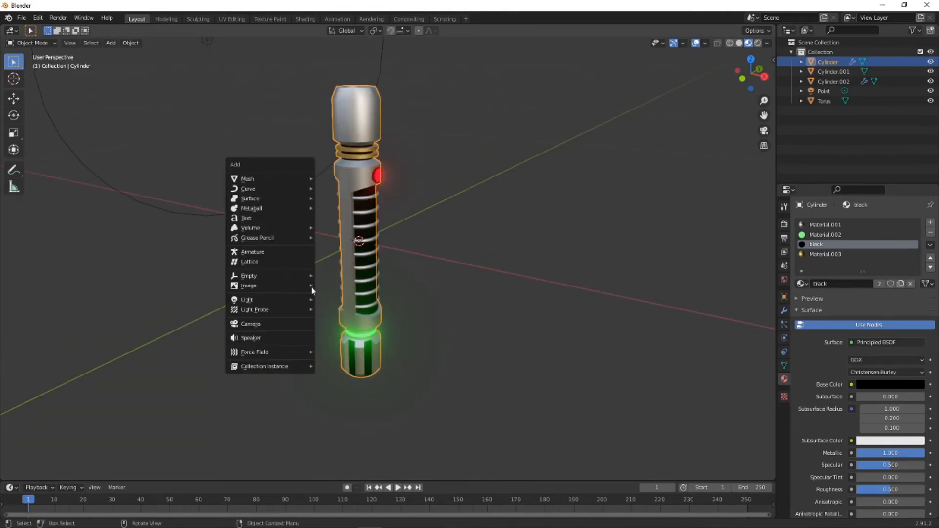
{"action": "left_click", "coordinate": [295, 325]}
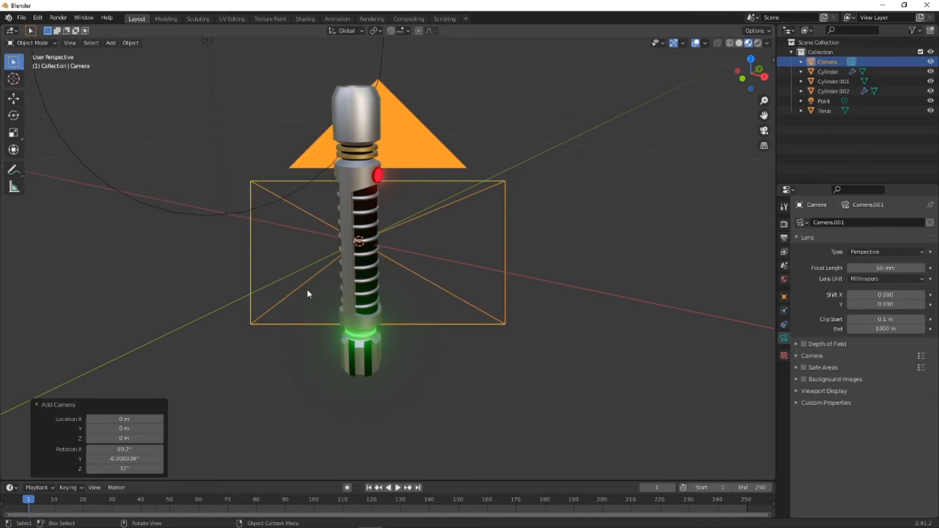
{"action": "scroll", "coordinate": [352, 262], "scroll_direction": "down", "scroll_amount": 3}
{"action": "mouse_move", "coordinate": [335, 266]}
{"action": "middle_mouse_down"}
{"action": "mouse_move", "coordinate": [276, 268]}
{"action": "mouse_move", "coordinate": [339, 267]}
{"action": "middle_mouse_up"}
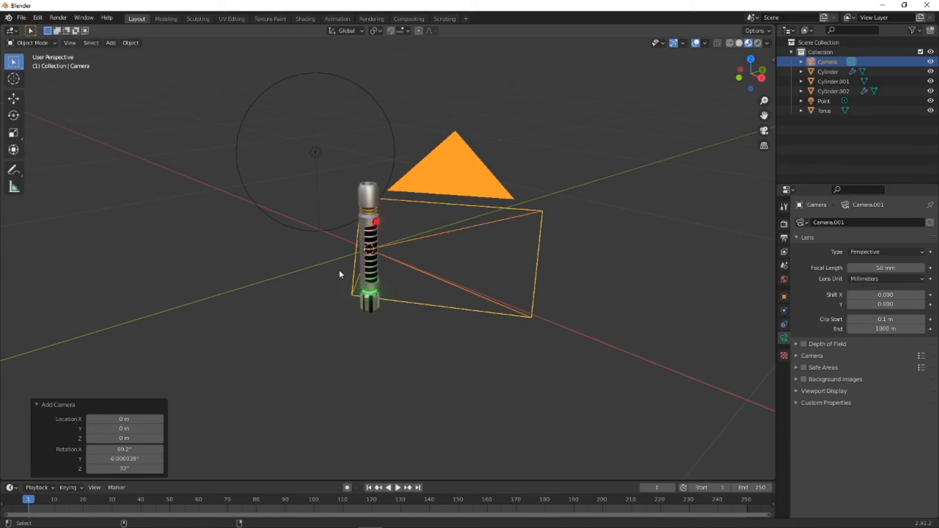
{"action": "key", "text": "ctrl+alt+KP_0"}
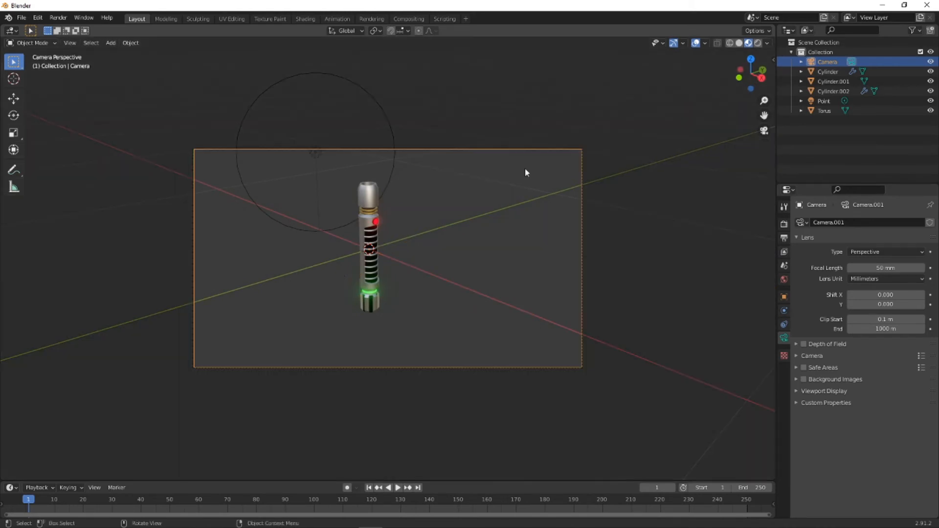
- Render a test image of the handle through the camera and close the render result
{"action": "left_click", "coordinate": [54, 17]}
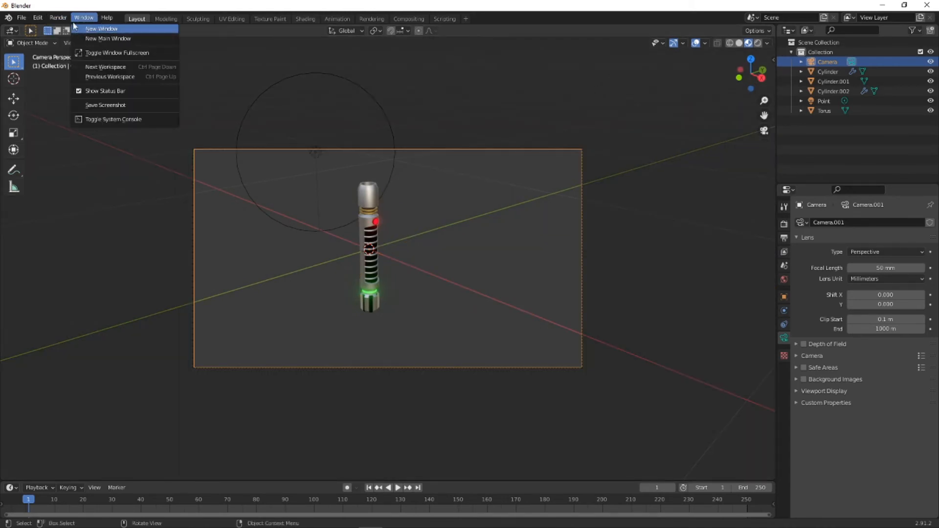
{"action": "left_click", "coordinate": [62, 19]}
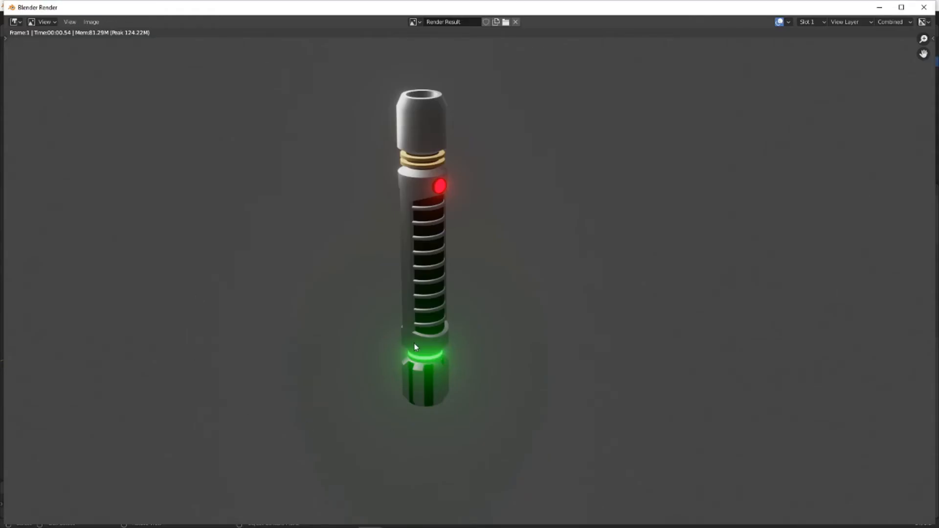
{"action": "left_click", "coordinate": [930, 5]}
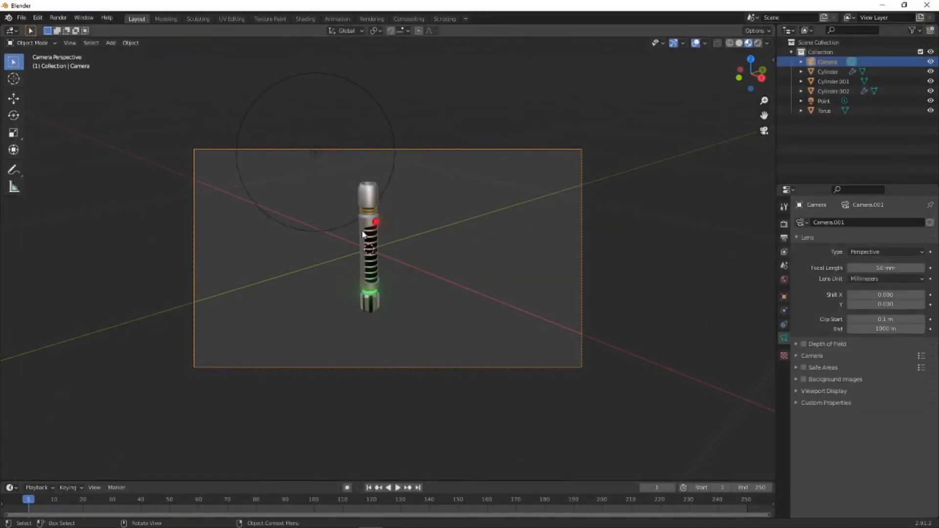
- Lock the camera to the view with Camera to View and look through the camera
{"action": "middle_click_drag", "start_coordinate": [362, 234], "coordinate": [451, 201]}
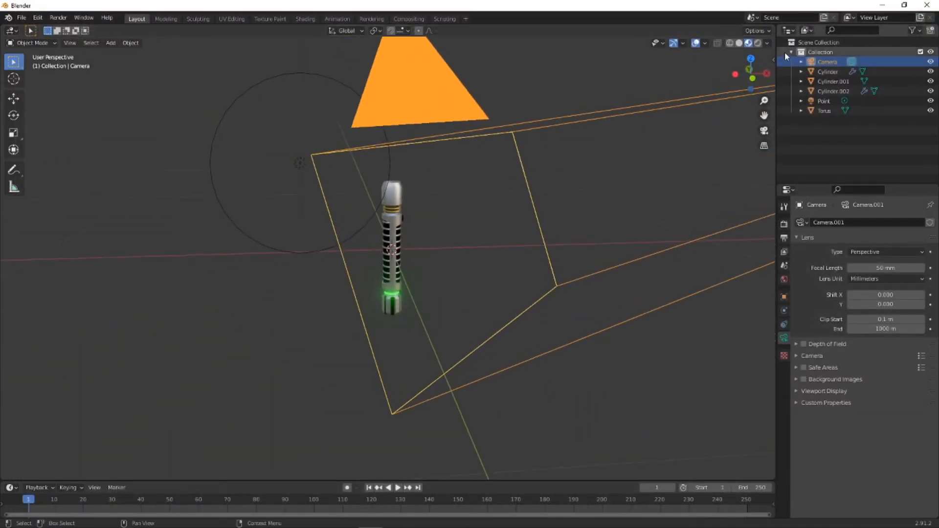
{"action": "left_click", "coordinate": [771, 58]}
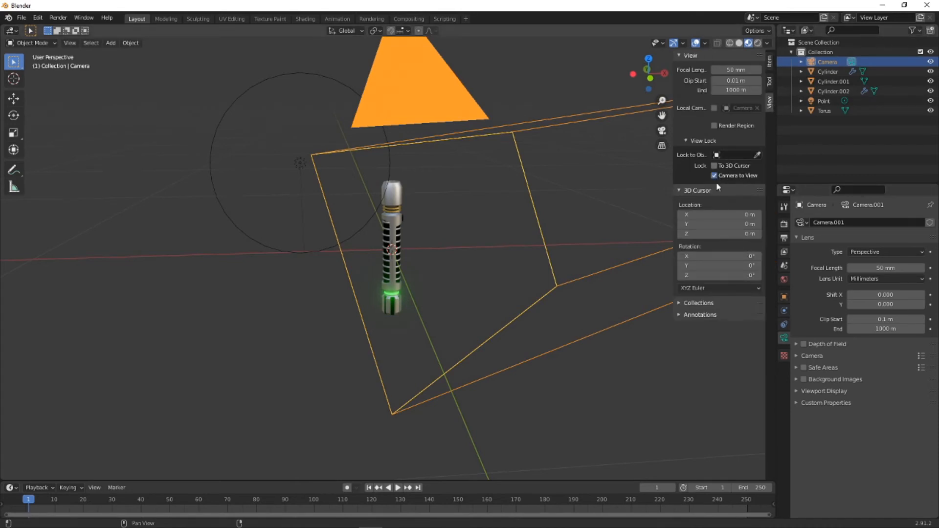
{"action": "middle_click_drag", "start_coordinate": [412, 237], "coordinate": [478, 240]}
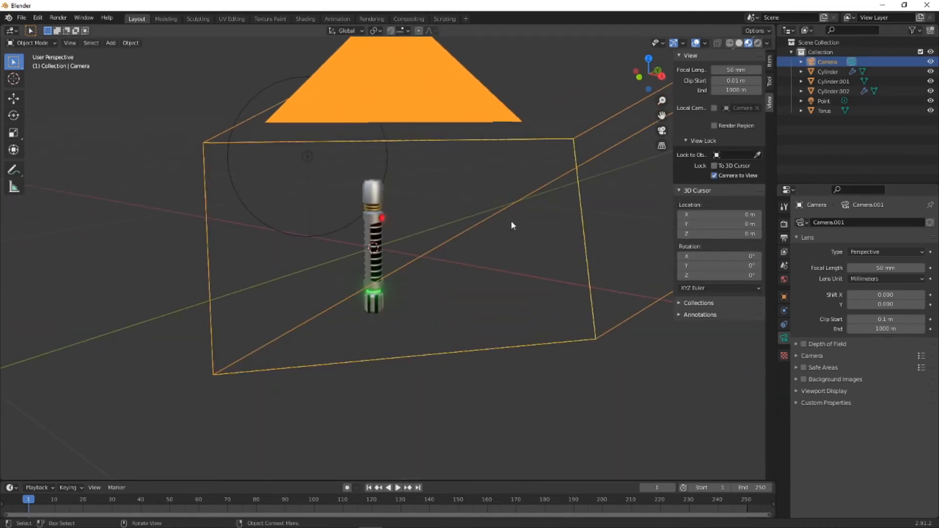
{"action": "left_click", "coordinate": [662, 131]}
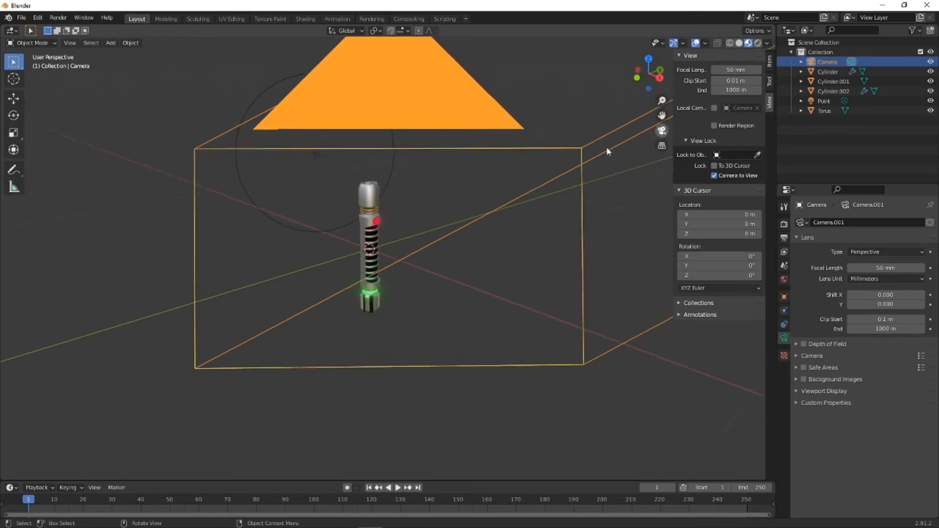
- Reposition the locked camera to frame the whole handle from slightly above, then deselect the camera
{"action": "middle_click_drag", "start_coordinate": [363, 219], "coordinate": [432, 211]}
{"action": "scroll", "coordinate": [389, 307], "scroll_direction": "up", "scroll_amount": 7}
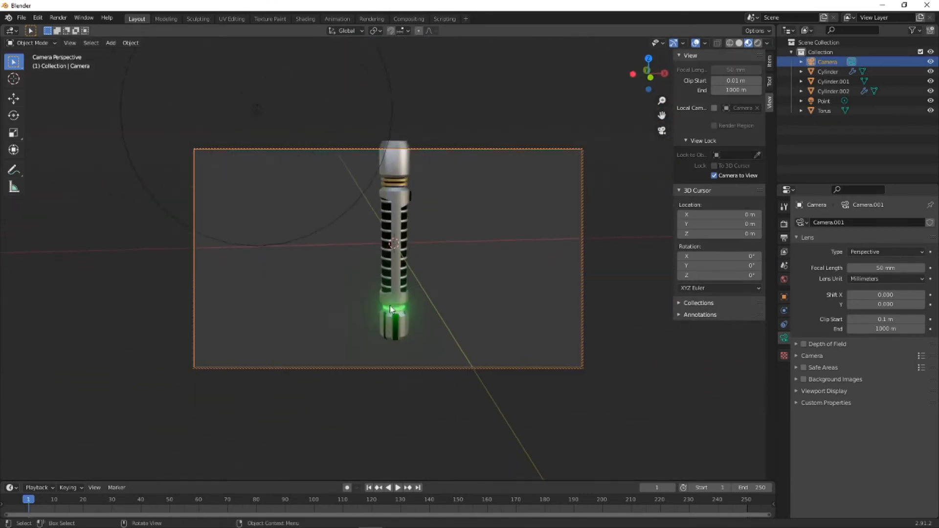
{"action": "middle_click_drag", "start_coordinate": [458, 346], "coordinate": [449, 215], "text": "shift"}
{"action": "scroll", "coordinate": [406, 280], "scroll_direction": "up", "scroll_amount": 6}
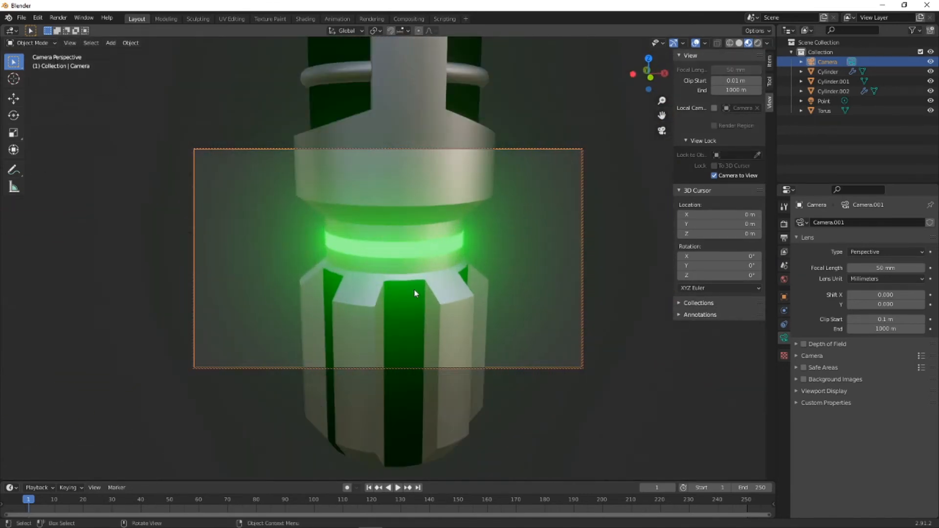
{"action": "middle_click_drag", "start_coordinate": [405, 269], "coordinate": [404, 213]}
{"action": "scroll", "coordinate": [404, 209], "scroll_direction": "up", "scroll_amount": 3}
{"action": "scroll", "coordinate": [404, 209], "scroll_direction": "down", "scroll_amount": 11}
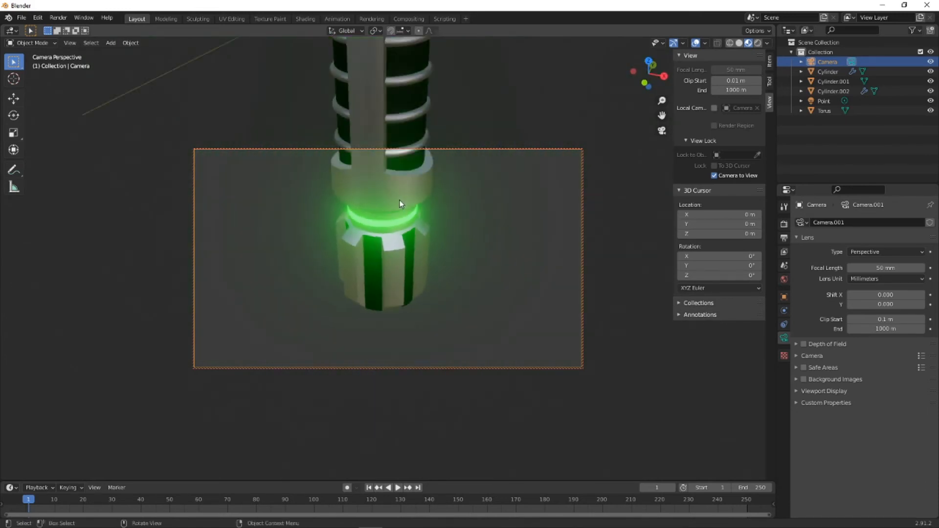
{"action": "middle_click_drag", "start_coordinate": [403, 173], "coordinate": [394, 266]}
{"action": "scroll", "coordinate": [398, 261], "scroll_direction": "down", "scroll_amount": 3}
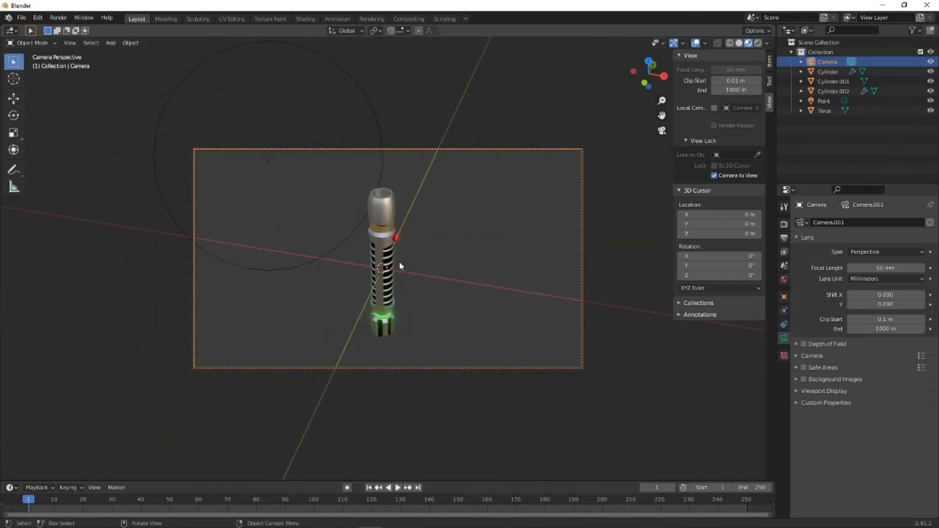
{"action": "scroll", "coordinate": [397, 260], "scroll_direction": "up", "scroll_amount": 1}
{"action": "left_click", "coordinate": [561, 314]}
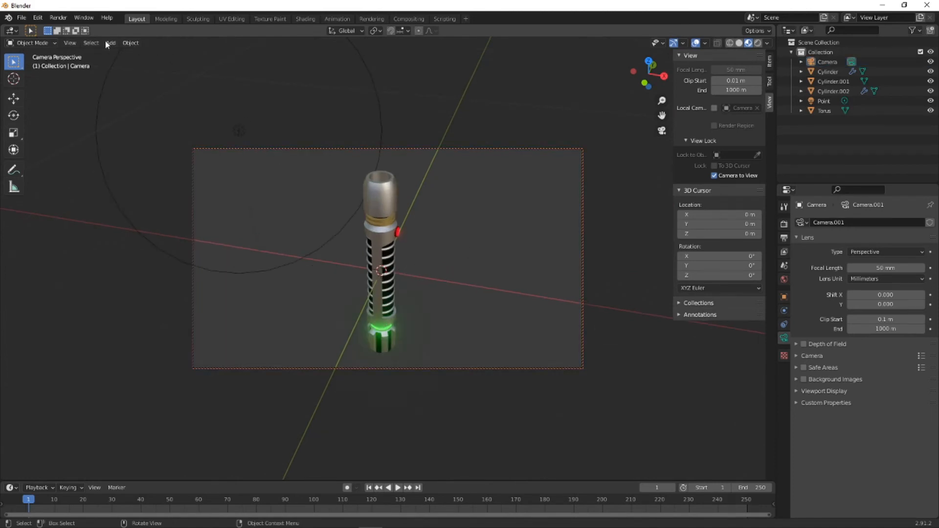
- Leave the camera view, select the camera and hide it in the viewport
{"action": "left_click", "coordinate": [662, 131]}
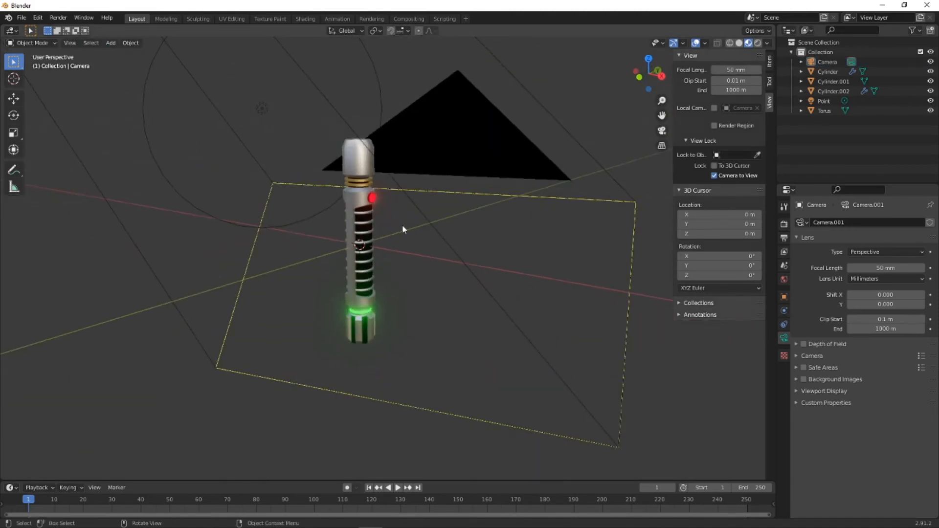
{"action": "middle_click_drag", "start_coordinate": [376, 224], "coordinate": [490, 225]}
{"action": "left_click", "coordinate": [574, 258]}
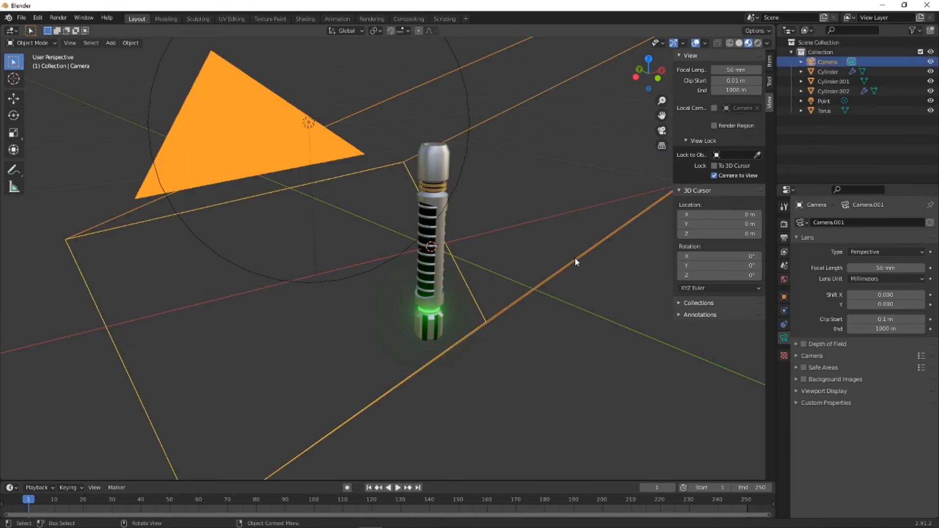
{"action": "key", "text": "h"}
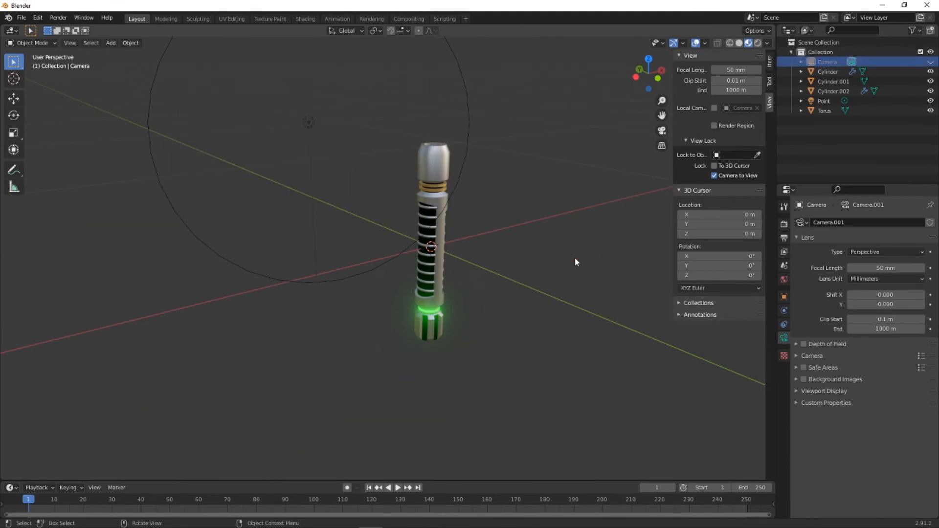
- Add a torus mesh at the world origin while working in the front orthographic view
{"action": "scroll", "coordinate": [433, 154], "scroll_direction": "up", "scroll_amount": 5}
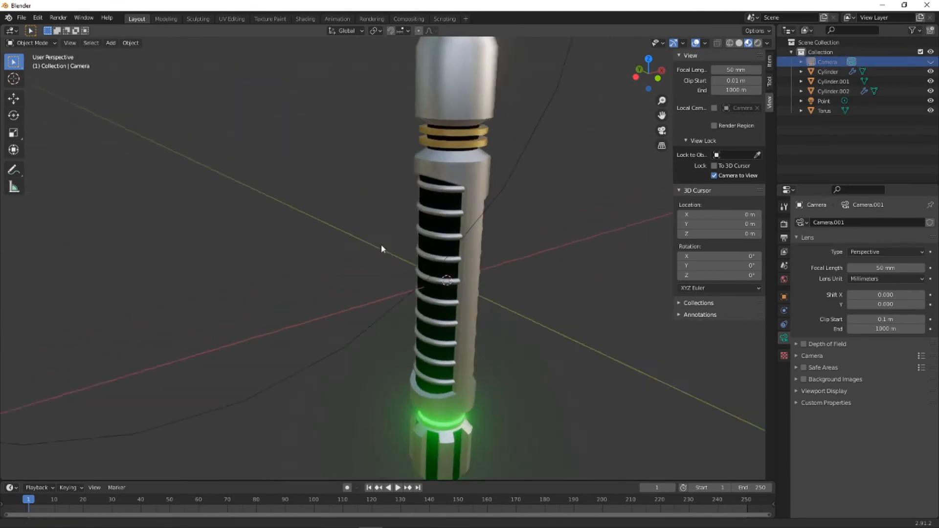
{"action": "middle_click_drag", "start_coordinate": [380, 245], "coordinate": [366, 274]}
{"action": "left_click", "coordinate": [649, 76]}
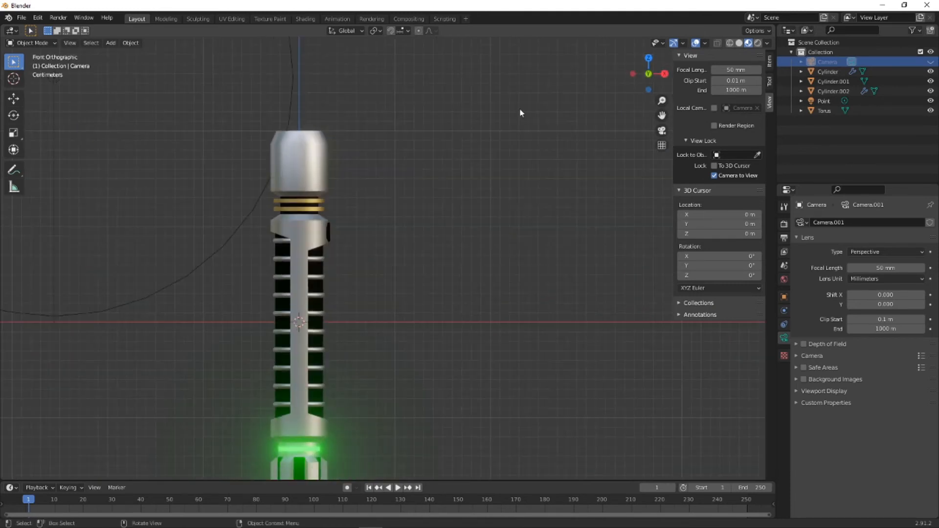
{"action": "scroll", "coordinate": [345, 225], "scroll_direction": "up", "scroll_amount": 3}
{"action": "middle_click_drag", "start_coordinate": [294, 190], "coordinate": [354, 212], "text": "shift"}
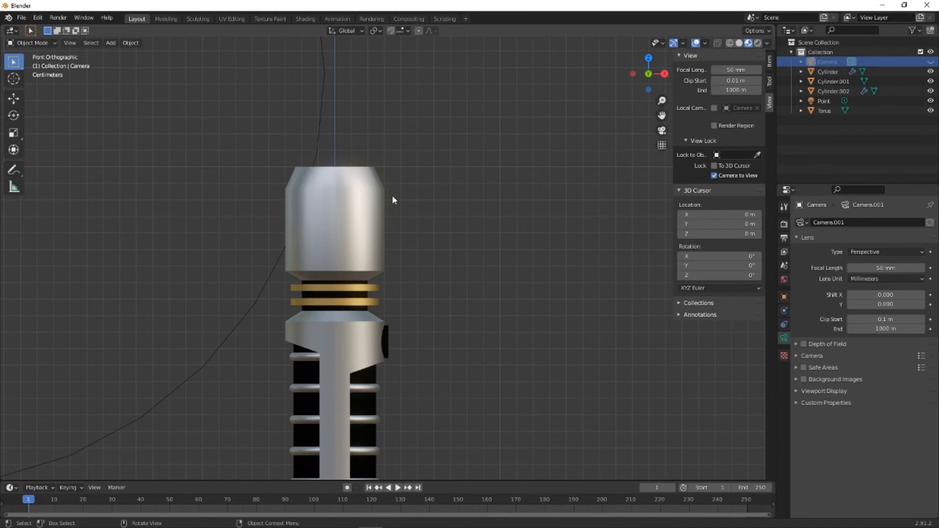
{"action": "key", "text": "shift+a"}
{"action": "mouse_move", "coordinate": [387, 51]}
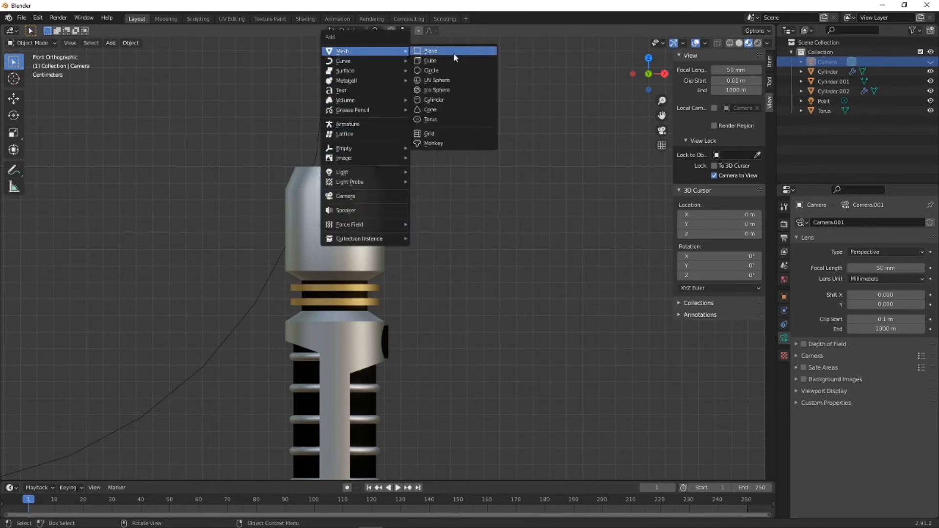
{"action": "left_click", "coordinate": [441, 119]}
{"action": "scroll", "coordinate": [293, 205], "scroll_direction": "down", "scroll_amount": 5}
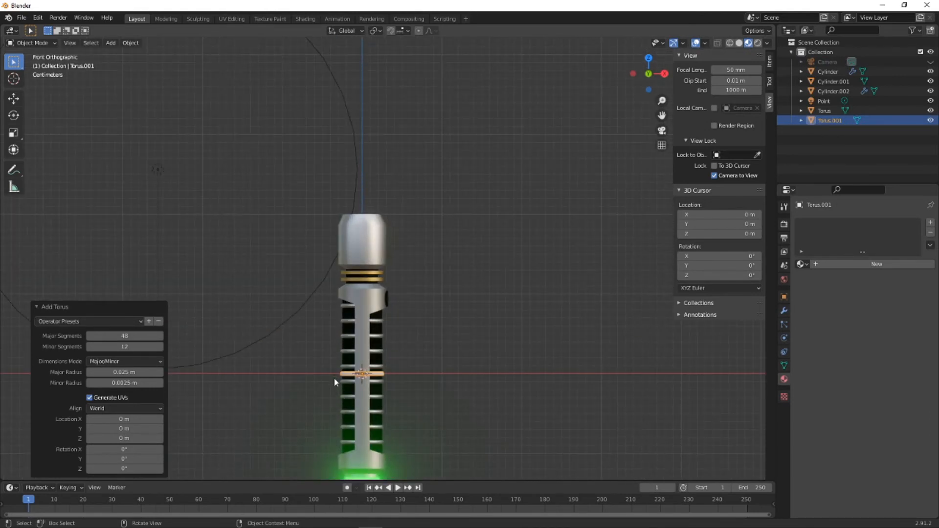
- Set the new torus's major radius to 0.03 m and its Z location to 0.18 m, around the handle's smooth head
{"action": "left_click", "coordinate": [125, 438]}
{"action": "type", "text": "0.1"}
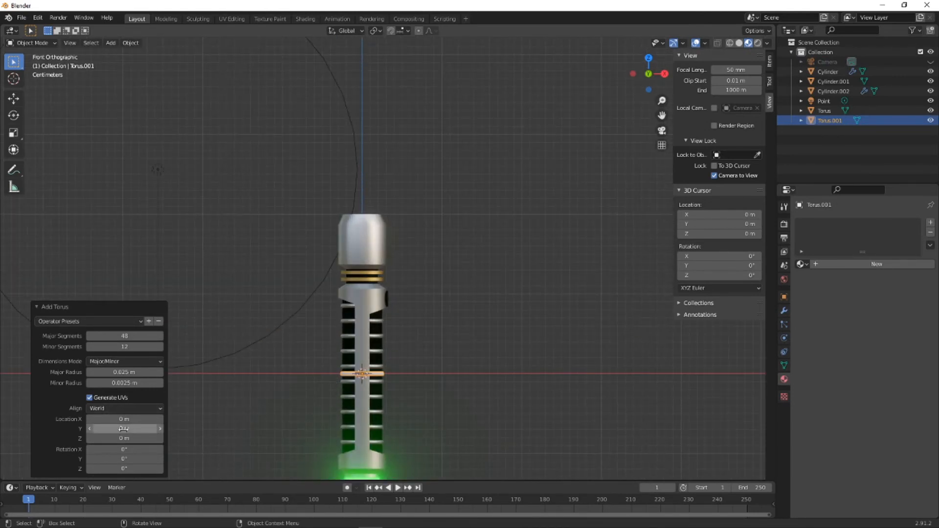
{"action": "key", "text": "Return"}
{"action": "left_click_drag", "start_coordinate": [124, 438], "coordinate": [129, 438]}
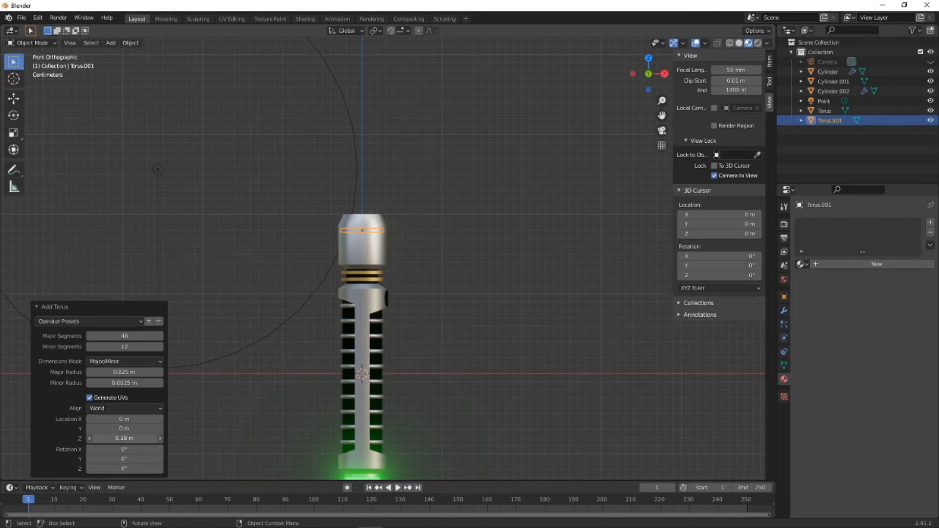
{"action": "scroll", "coordinate": [317, 277], "scroll_direction": "up", "scroll_amount": 8}
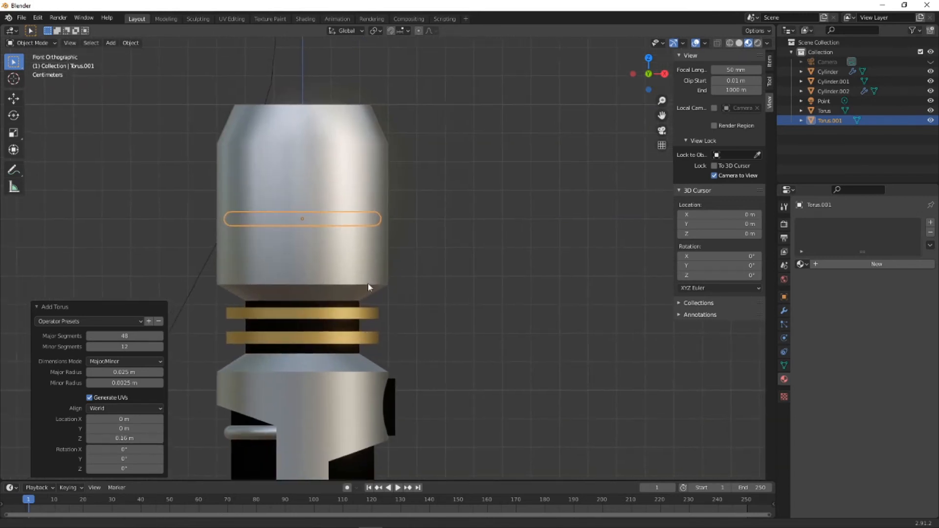
{"action": "left_click", "coordinate": [123, 373]}
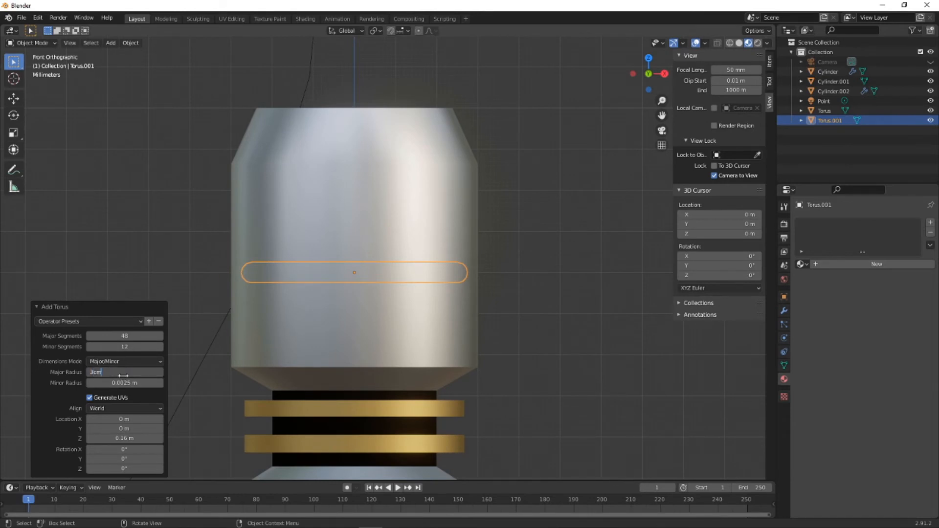
{"action": "key", "text": "Return"}
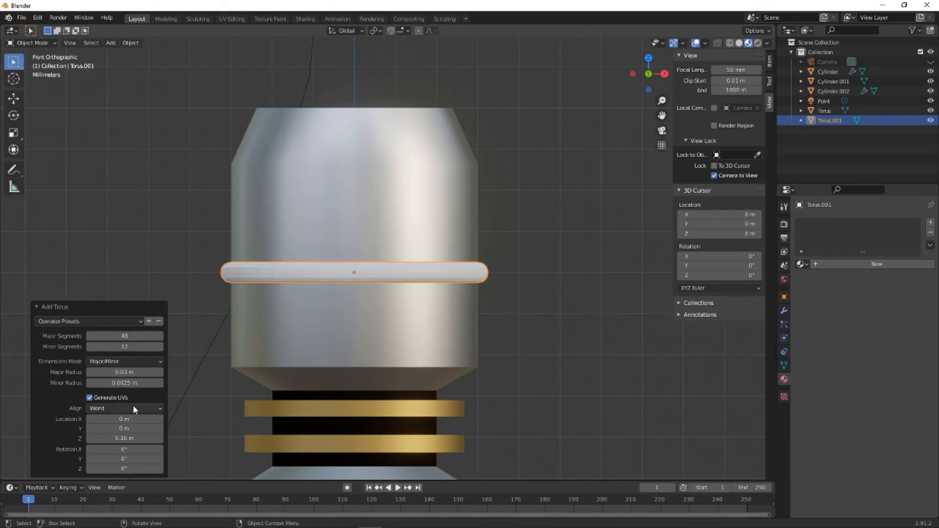
{"action": "left_click", "coordinate": [123, 438]}
{"action": "left_click_drag", "start_coordinate": [123, 438], "coordinate": [135, 439]}
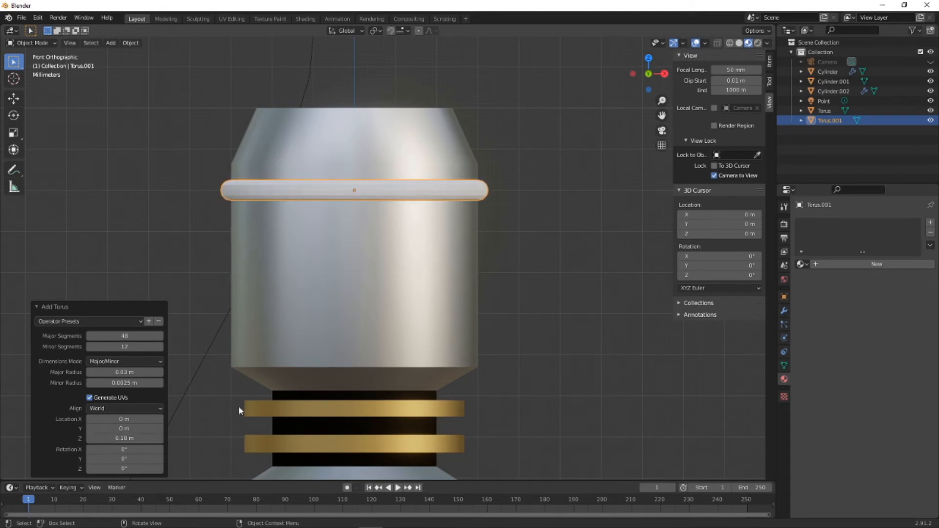
- Add an Array modifier to the head torus with a count of 4 and relative offset factors X 0 and Z -1.8
{"action": "left_click", "coordinate": [518, 292]}
{"action": "left_click", "coordinate": [485, 190]}
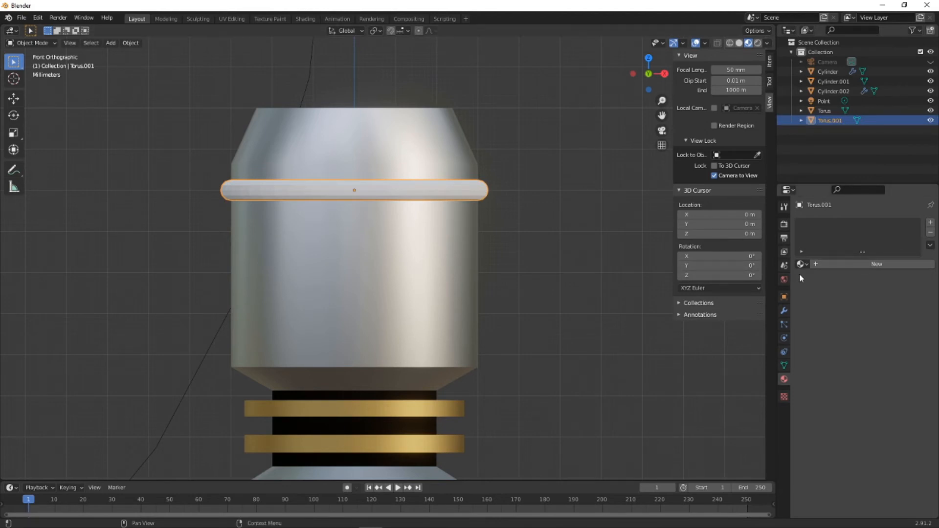
{"action": "left_click", "coordinate": [782, 312]}
{"action": "left_click", "coordinate": [824, 222]}
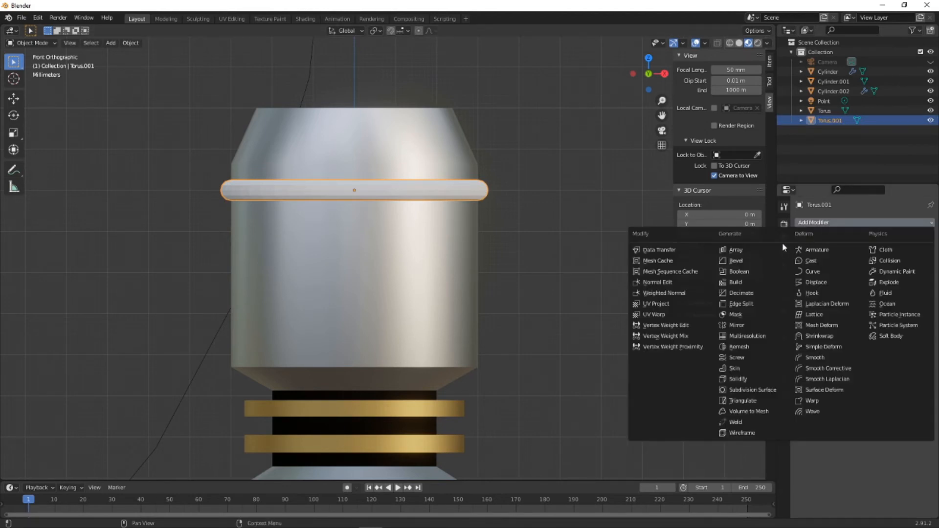
{"action": "left_click", "coordinate": [733, 250]}
{"action": "left_click", "coordinate": [886, 296]}
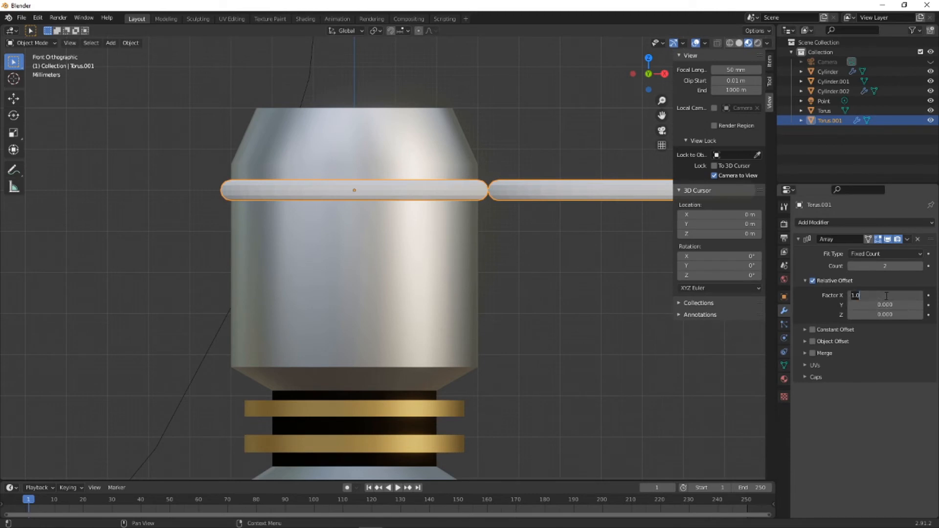
{"action": "key", "text": "Tab"}
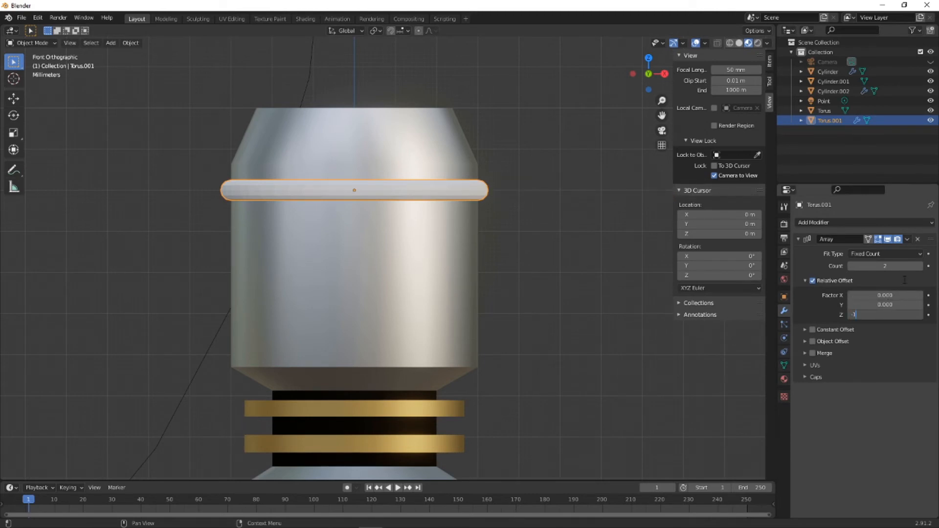
{"action": "key", "text": "Return"}
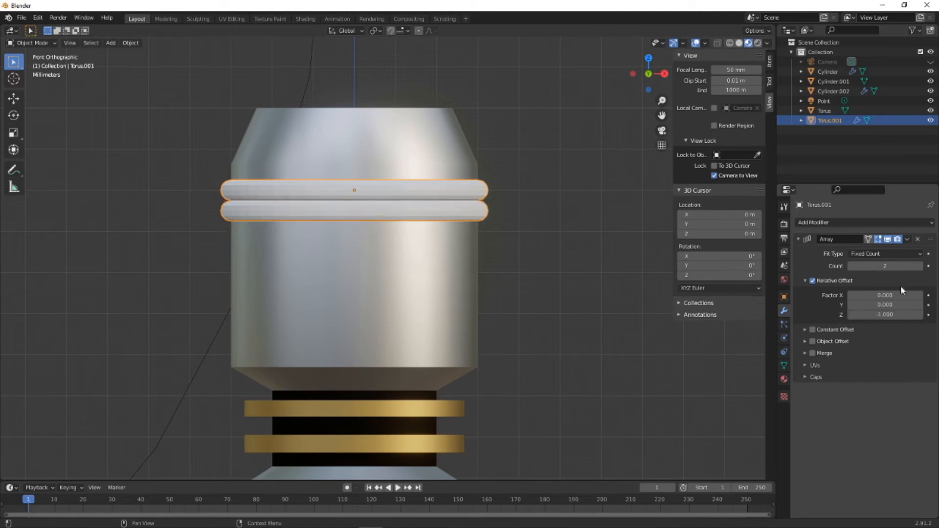
{"action": "left_click_drag", "start_coordinate": [885, 314], "coordinate": [860, 315]}
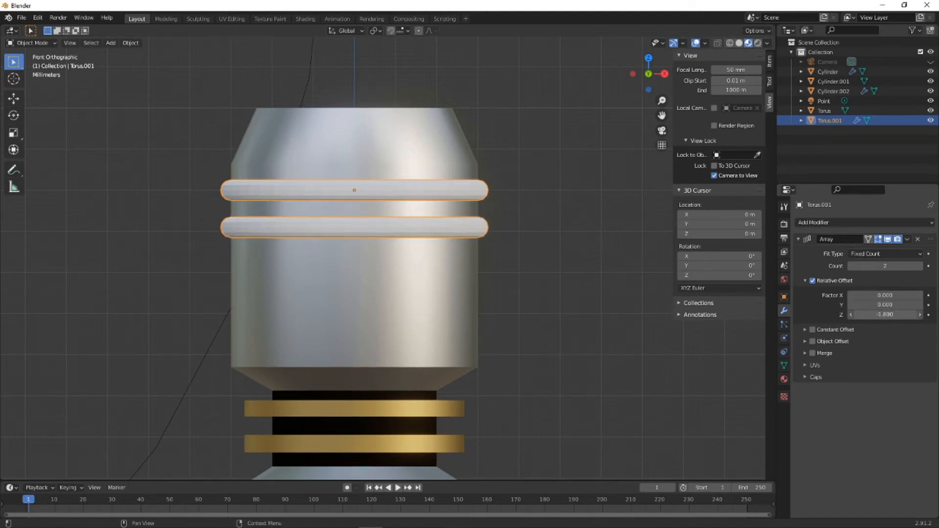
{"action": "left_click", "coordinate": [883, 266]}
{"action": "key", "text": "Return"}
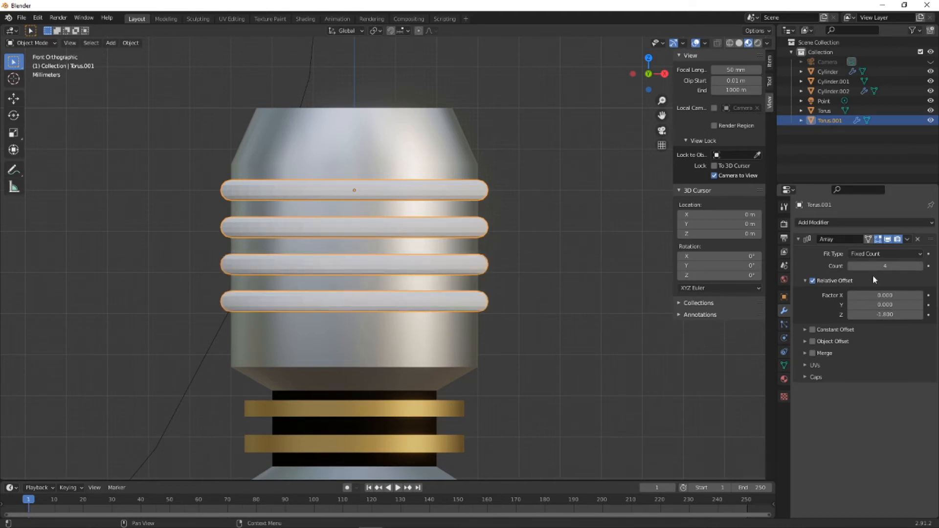
- Add a Boolean Difference modifier to the handle's main cylinder, using the arrayed torus as the cutting object
{"action": "left_click", "coordinate": [475, 169]}
{"action": "left_click", "coordinate": [835, 223]}
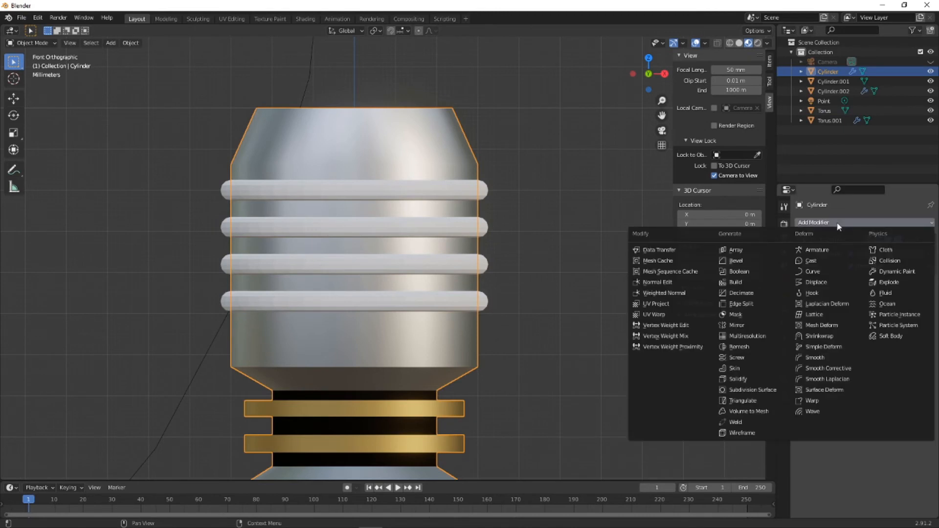
{"action": "left_click", "coordinate": [739, 272]}
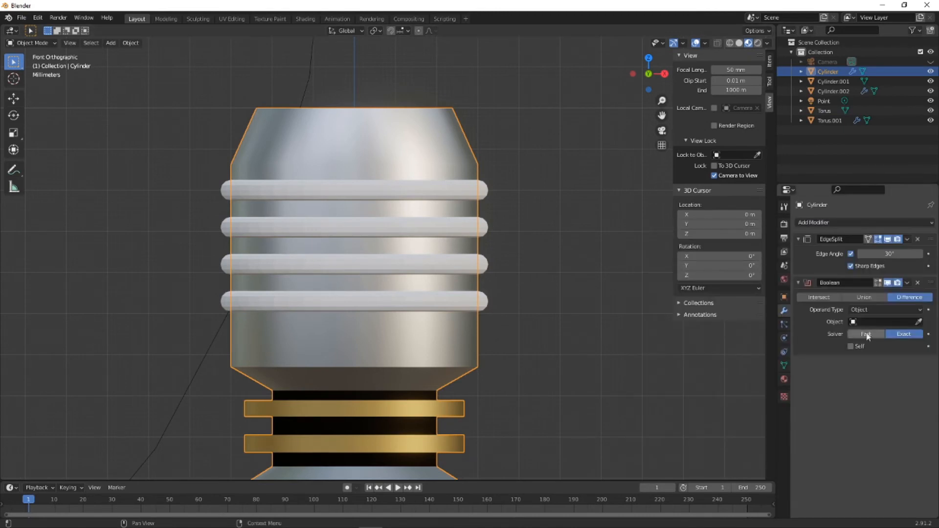
{"action": "left_click", "coordinate": [918, 321]}
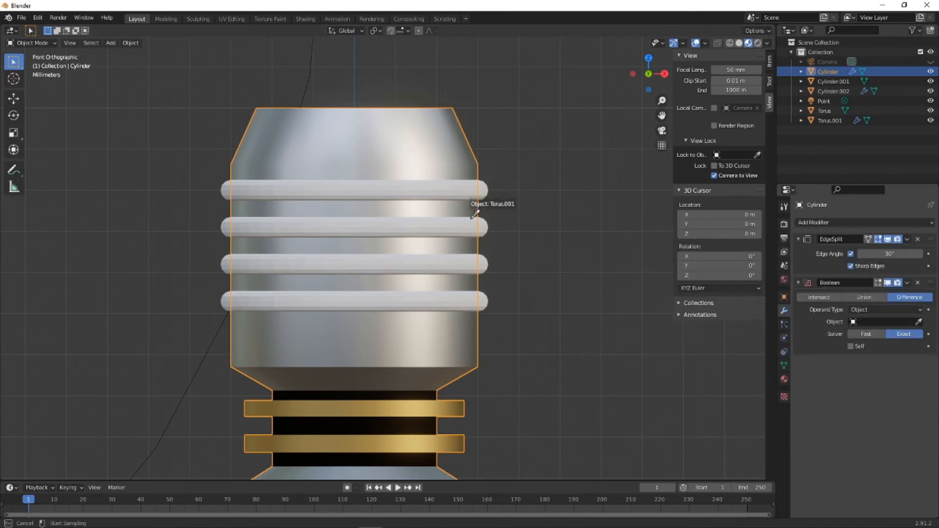
{"action": "left_click", "coordinate": [599, 236]}
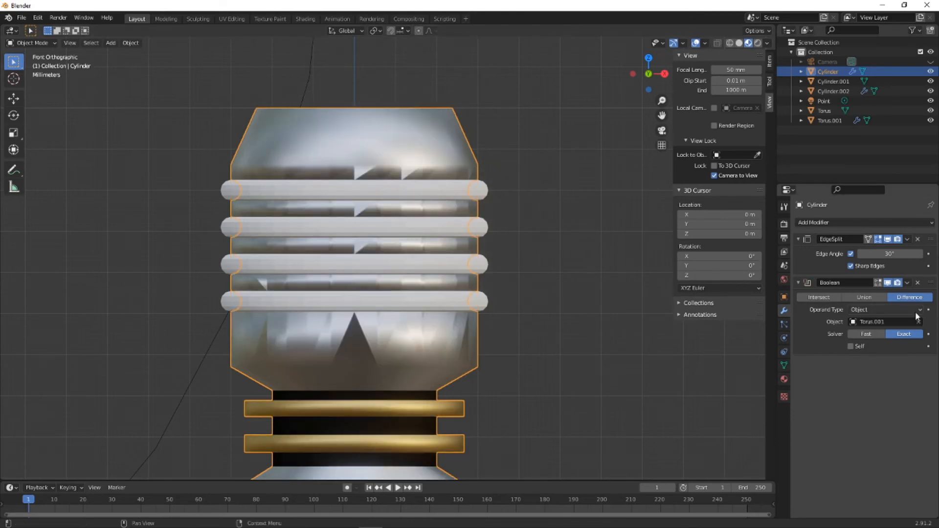
- Move the Boolean modifier to first place, ahead of the EdgeSplit modifier
{"action": "mouse_move", "coordinate": [545, 256]}
{"action": "middle_mouse_down"}
{"action": "mouse_move", "coordinate": [550, 263]}
{"action": "mouse_move", "coordinate": [535, 258]}
{"action": "middle_mouse_up"}
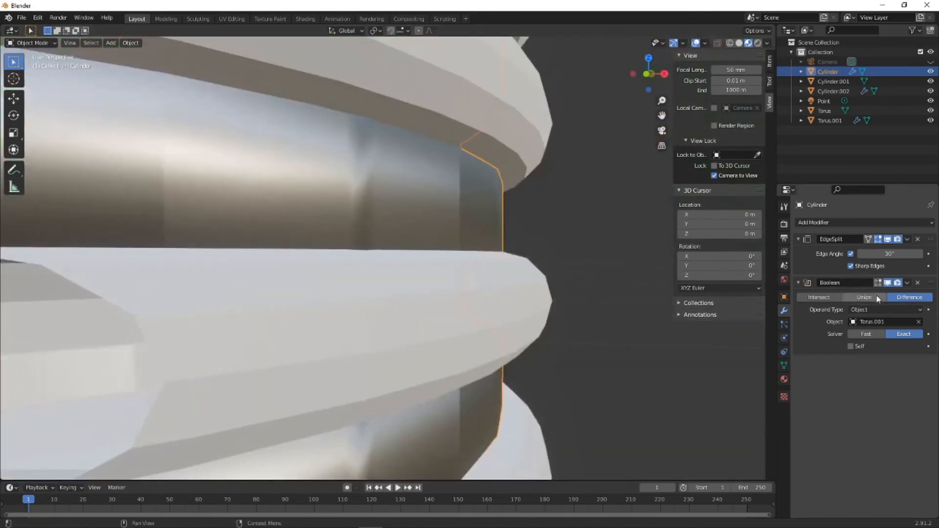
{"action": "left_click", "coordinate": [907, 283]}
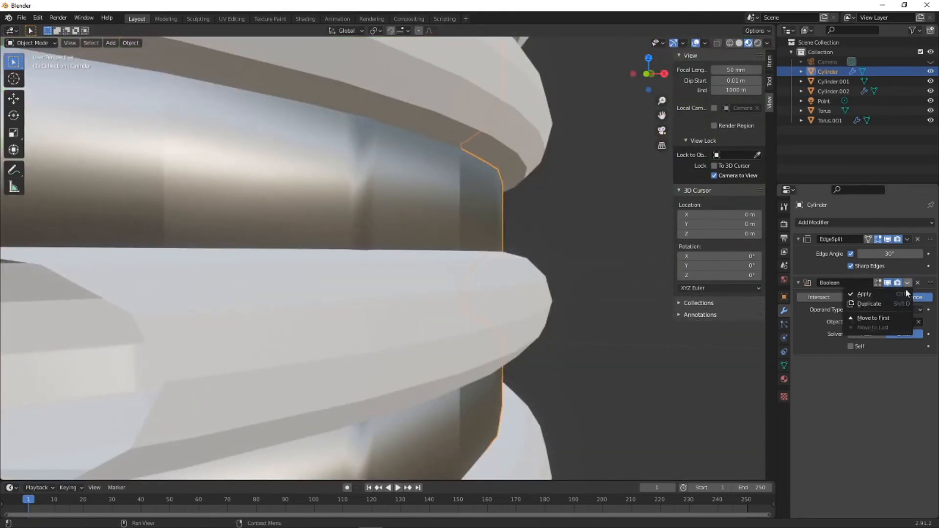
{"action": "left_click", "coordinate": [875, 318]}
- Select the arrayed torus rings around the handle's head and hide them in the viewport
{"action": "scroll", "coordinate": [471, 249], "scroll_direction": "down", "scroll_amount": 8}
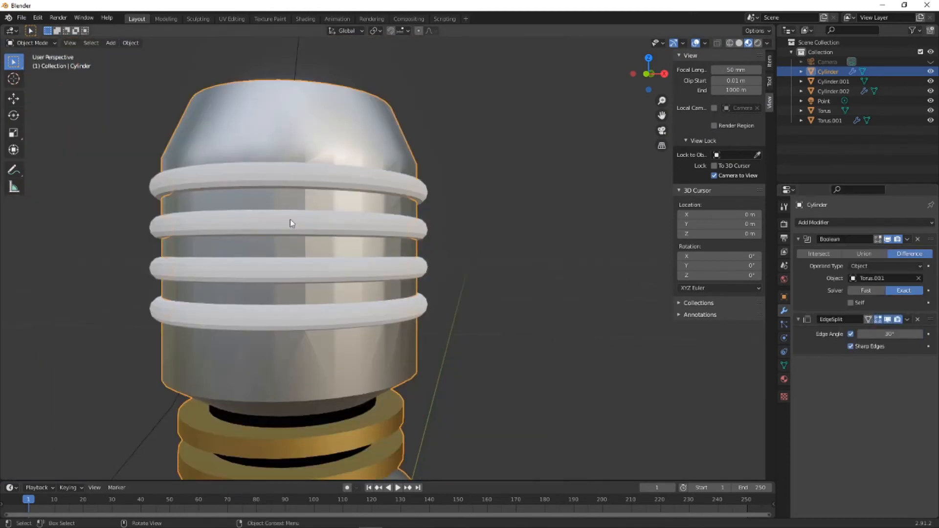
{"action": "middle_click_drag", "start_coordinate": [312, 215], "coordinate": [413, 243]}
{"action": "scroll", "coordinate": [440, 252], "scroll_direction": "down", "scroll_amount": 1}
{"action": "scroll", "coordinate": [482, 263], "scroll_direction": "up", "scroll_amount": 3}
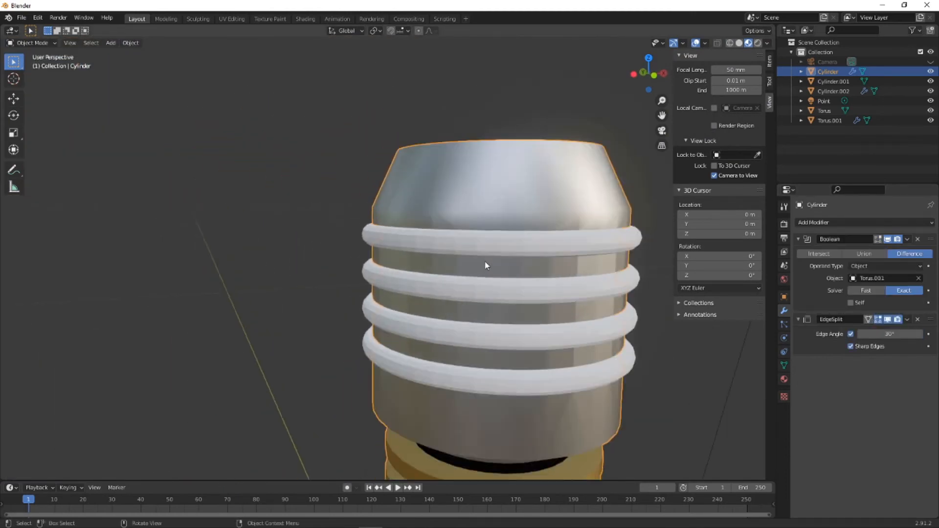
{"action": "middle_click_drag", "start_coordinate": [534, 276], "coordinate": [361, 230], "text": "shift"}
{"action": "scroll", "coordinate": [363, 187], "scroll_direction": "up", "scroll_amount": 2}
{"action": "scroll", "coordinate": [362, 188], "scroll_direction": "down", "scroll_amount": 2}
{"action": "left_click", "coordinate": [370, 269]}
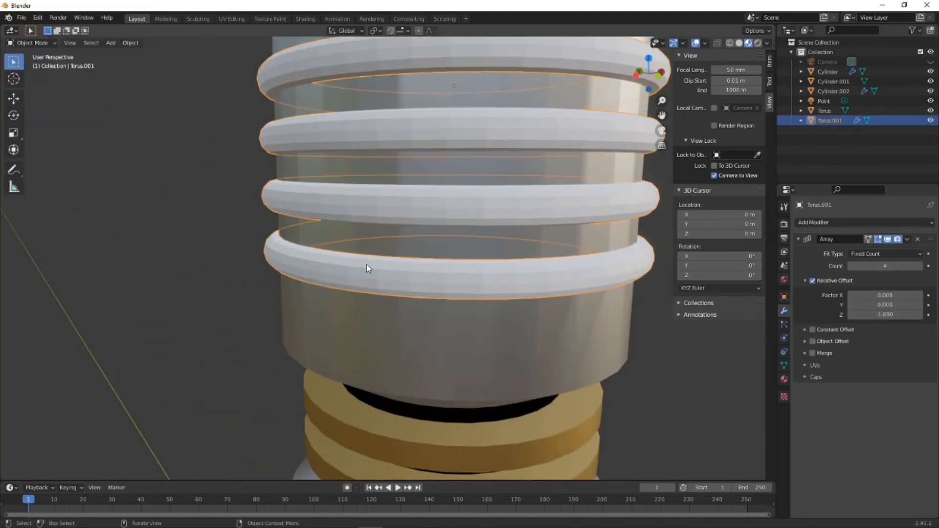
{"action": "key", "text": "h"}
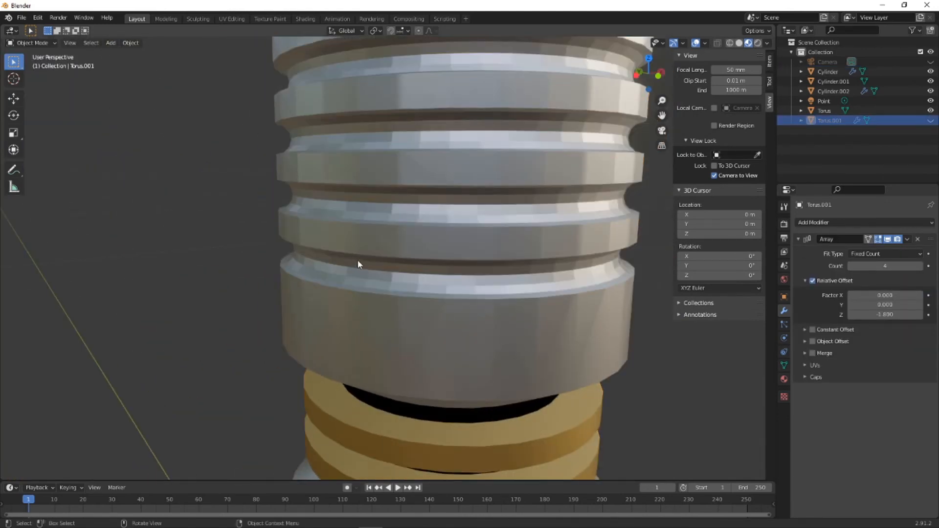
- Examine the handle's grooved head from several angles in wireframe, with X-ray on and off, and in rendered shading
{"action": "middle_click_drag", "start_coordinate": [358, 264], "coordinate": [423, 298]}
{"action": "scroll", "coordinate": [242, 213], "scroll_direction": "up", "scroll_amount": 5}
{"action": "middle_click_drag", "start_coordinate": [550, 296], "coordinate": [438, 252]}
{"action": "left_click", "coordinate": [438, 253]}
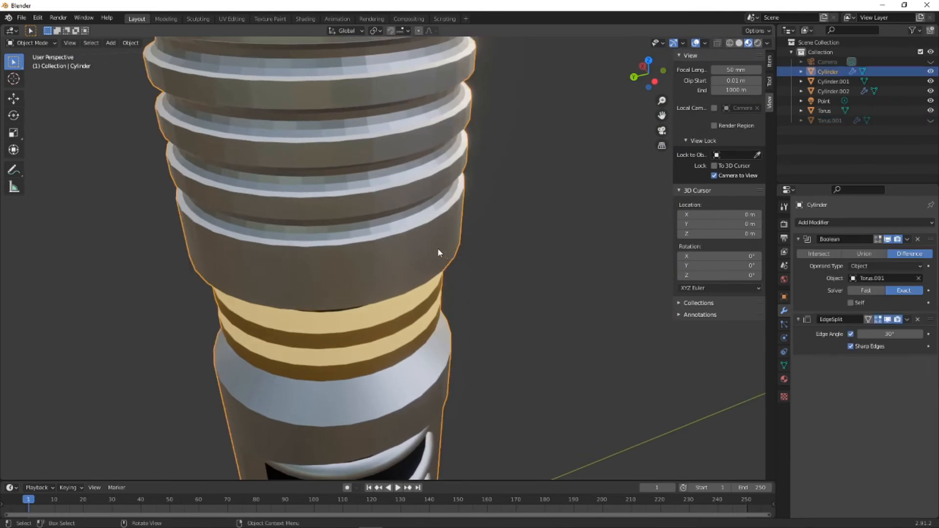
{"action": "mouse_move", "coordinate": [358, 252]}
{"action": "middle_mouse_down"}
{"action": "mouse_move", "coordinate": [426, 257]}
{"action": "mouse_move", "coordinate": [254, 236]}
{"action": "mouse_move", "coordinate": [251, 227]}
{"action": "mouse_move", "coordinate": [293, 205]}
{"action": "middle_mouse_up"}
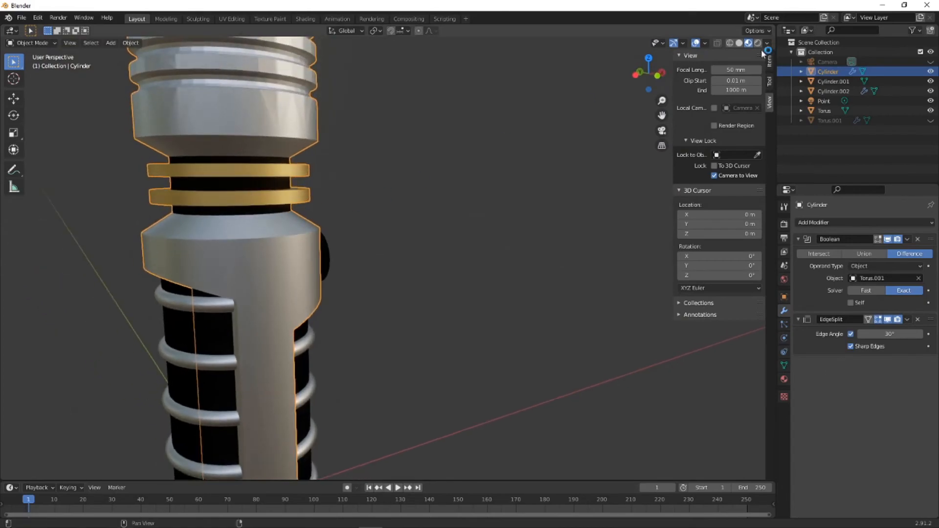
{"action": "left_click", "coordinate": [731, 44]}
{"action": "middle_click_drag", "start_coordinate": [335, 95], "coordinate": [446, 219], "text": "shift"}
{"action": "scroll", "coordinate": [341, 202], "scroll_direction": "up", "scroll_amount": 4}
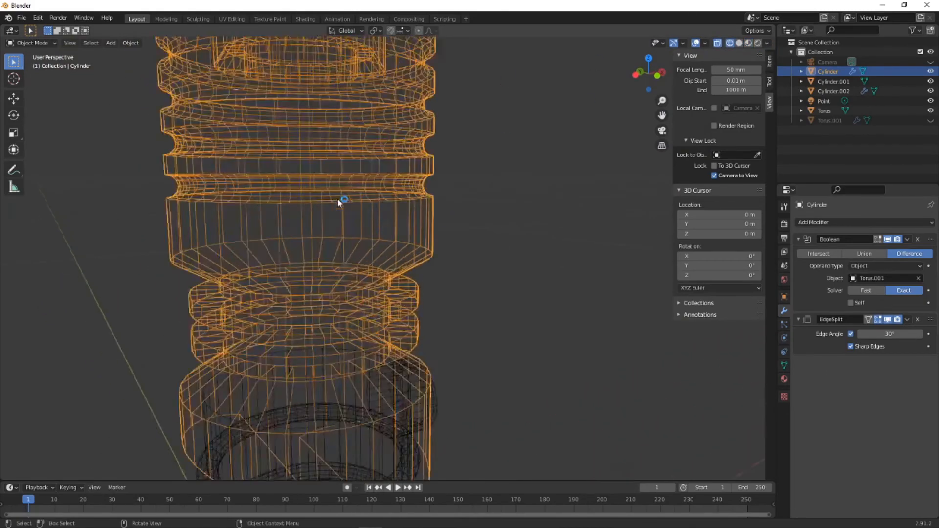
{"action": "middle_click_drag", "start_coordinate": [342, 162], "coordinate": [323, 175]}
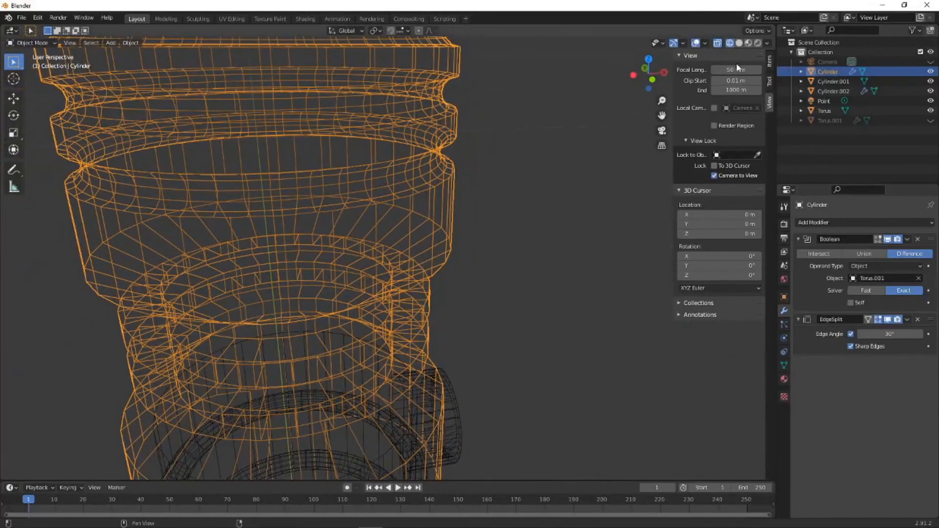
{"action": "left_click", "coordinate": [718, 43]}
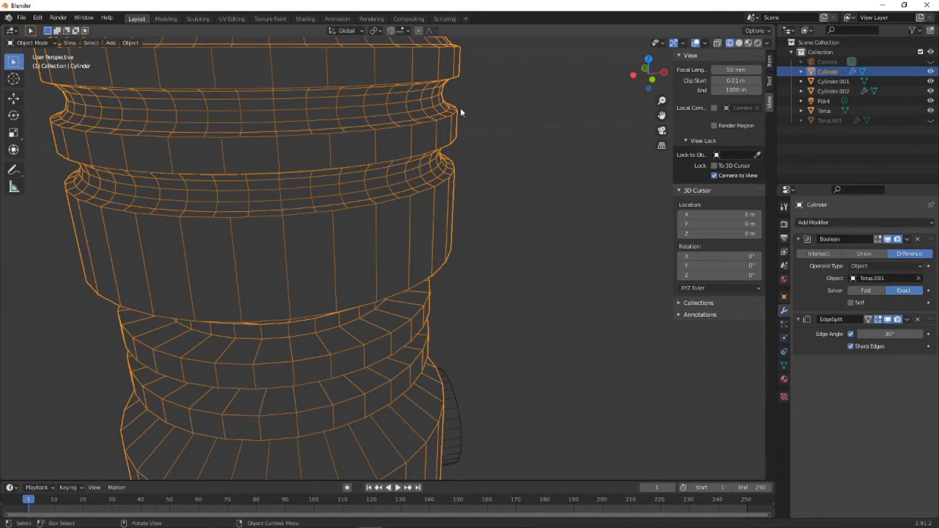
{"action": "left_click", "coordinate": [757, 43]}
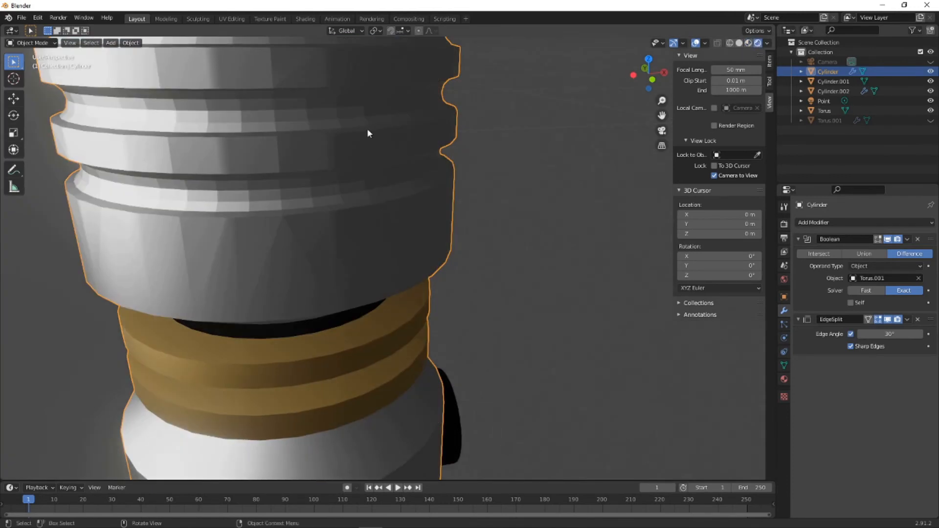
{"action": "scroll", "coordinate": [367, 128], "scroll_direction": "down", "scroll_amount": 2}
{"action": "middle_click_drag", "start_coordinate": [327, 129], "coordinate": [415, 215], "text": "shift"}
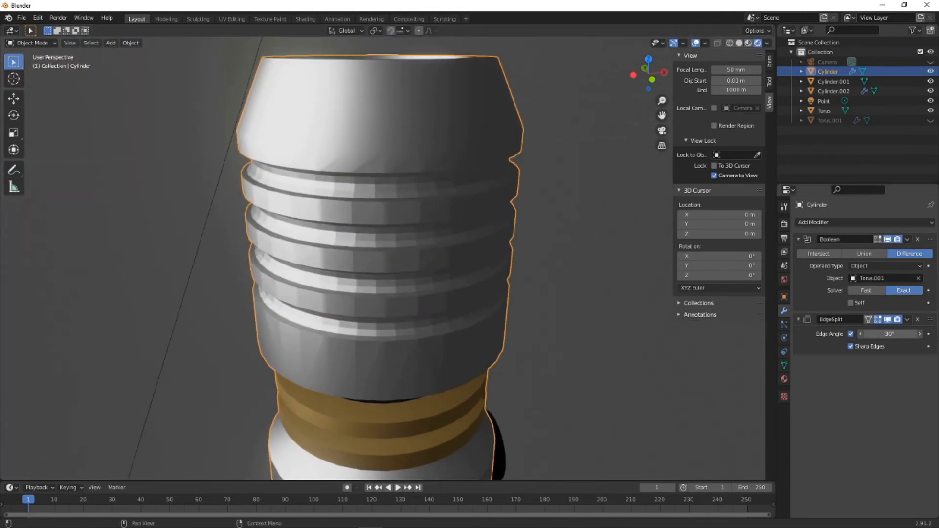
- Set the EdgeSplit edge angle to 37° and remove the Boolean modifier from the handle's main cylinder
{"action": "left_click", "coordinate": [690, 343]}
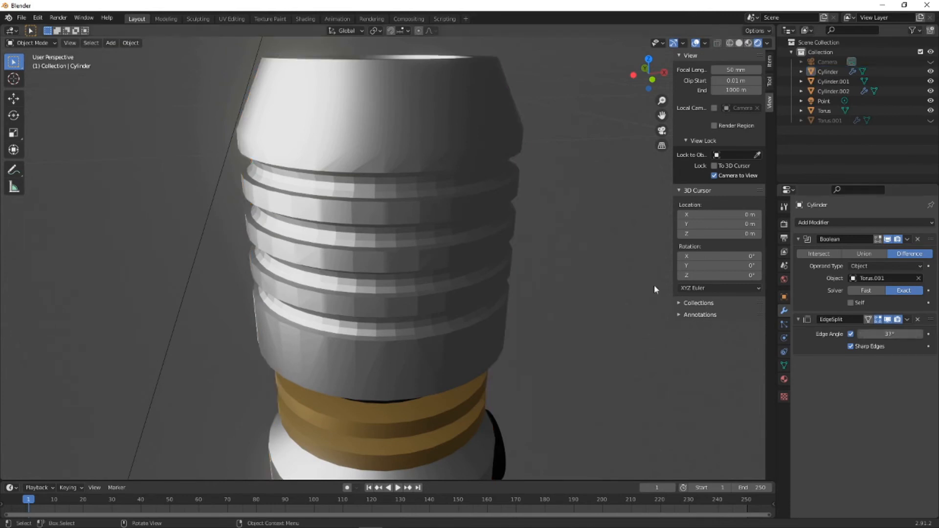
{"action": "left_click", "coordinate": [908, 239]}
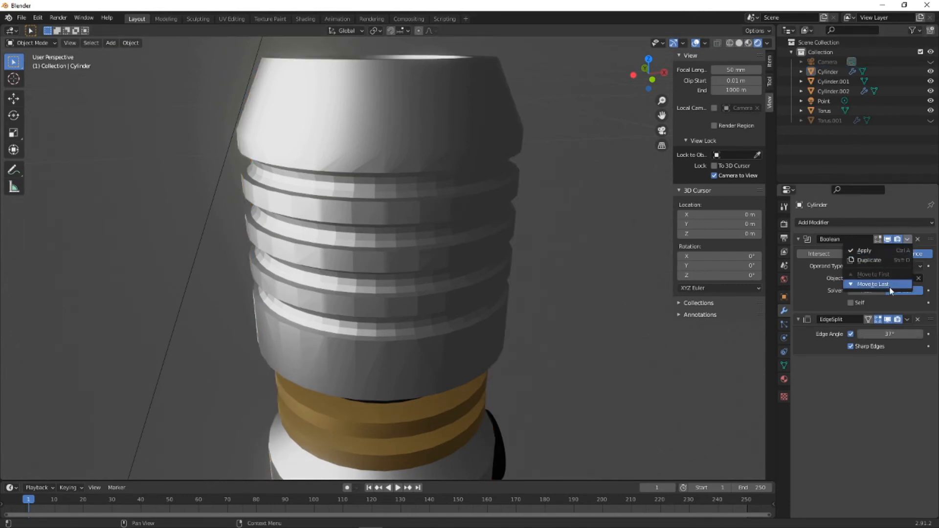
{"action": "left_click", "coordinate": [917, 242]}
{"action": "left_click", "coordinate": [917, 239]}
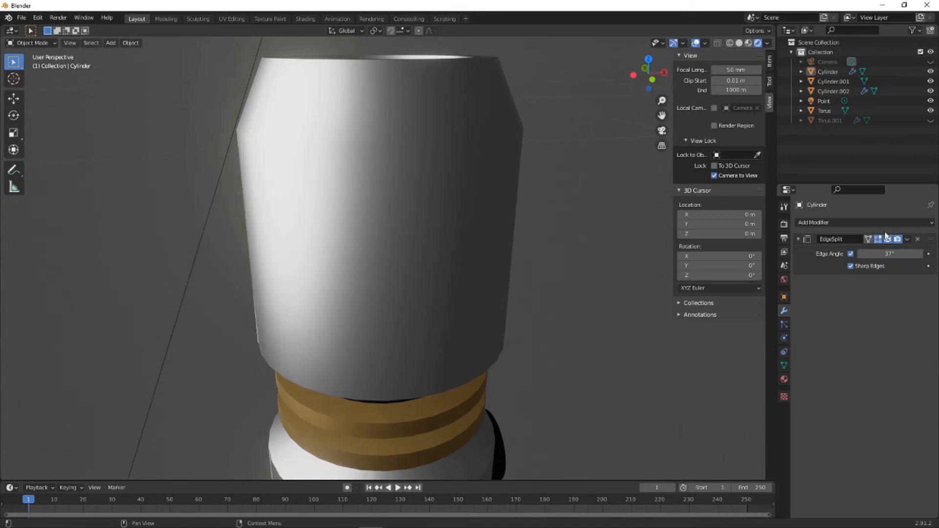
- Delete the hidden arrayed torus from the scene
{"action": "middle_click_drag", "start_coordinate": [513, 161], "coordinate": [430, 157]}
{"action": "left_click", "coordinate": [831, 121]}
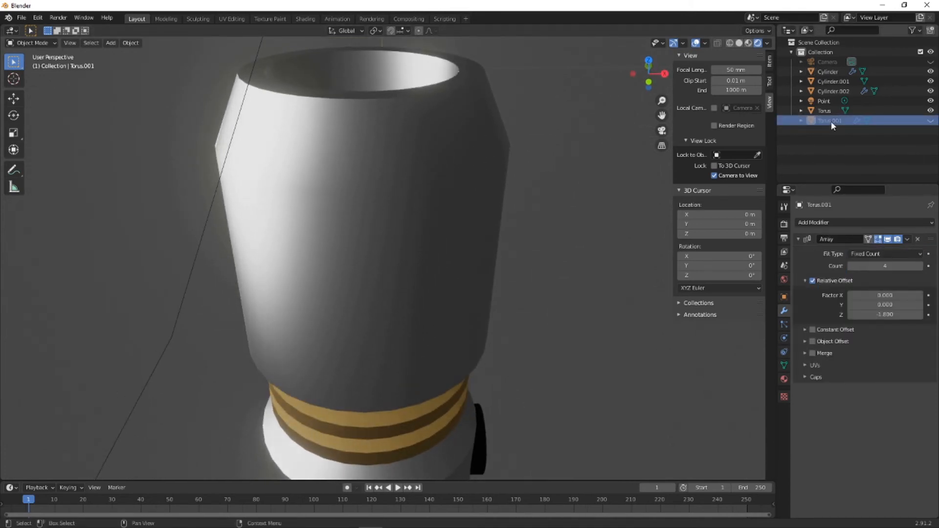
{"action": "key", "text": "x"}
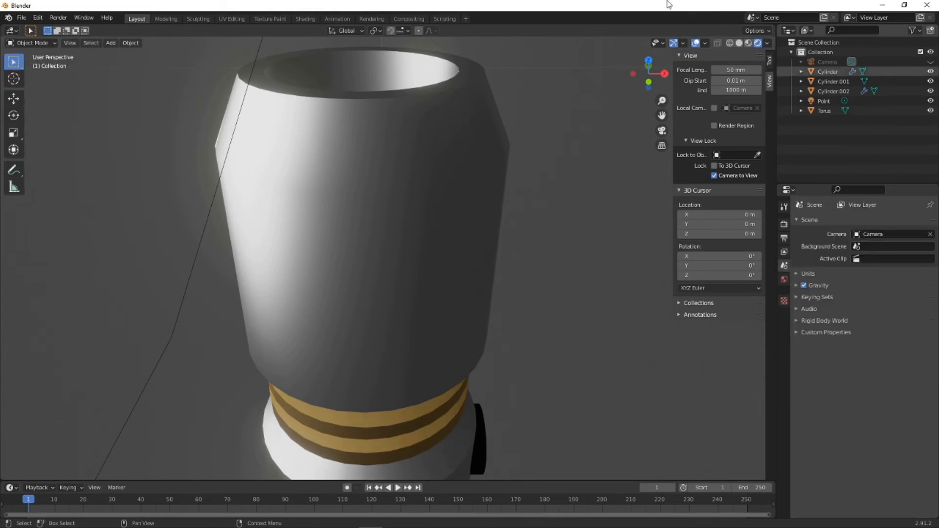
- Enter Edit Mode on the handle's main cylinder in the front orthographic view with X-ray wireframe shading
{"action": "scroll", "coordinate": [402, 221], "scroll_direction": "down", "scroll_amount": 3}
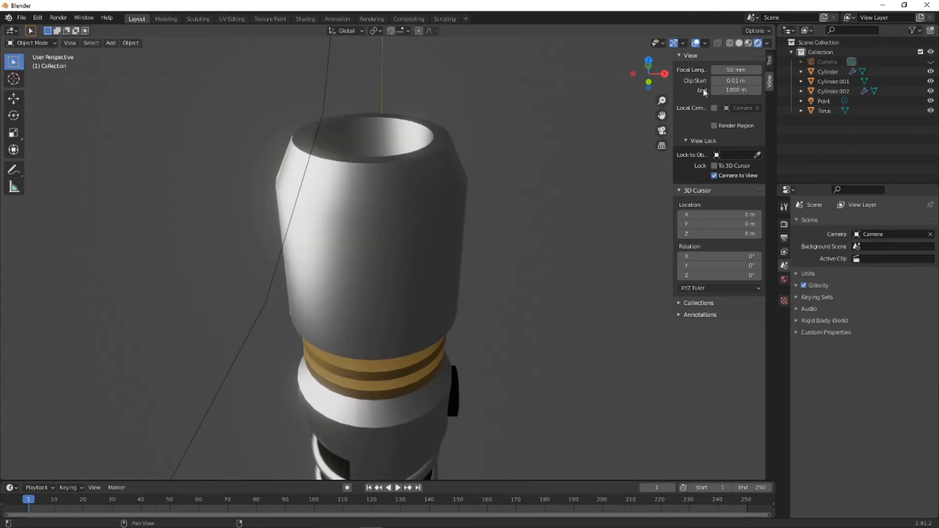
{"action": "left_click", "coordinate": [636, 81]}
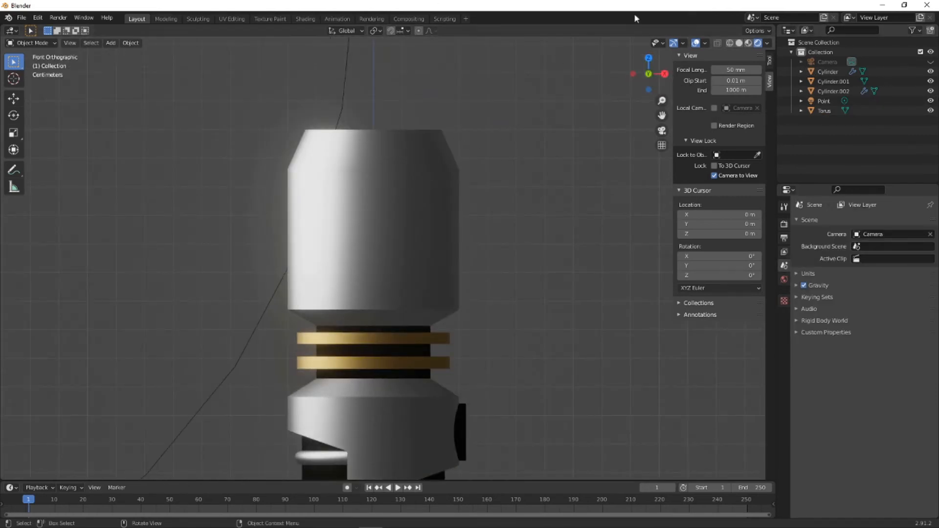
{"action": "left_click", "coordinate": [731, 44]}
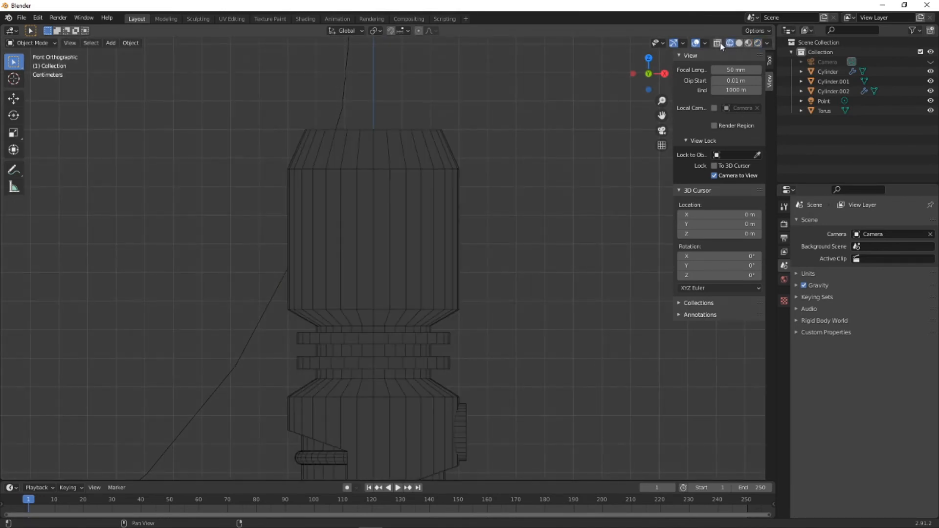
{"action": "left_click", "coordinate": [718, 43]}
{"action": "left_click", "coordinate": [33, 43]}
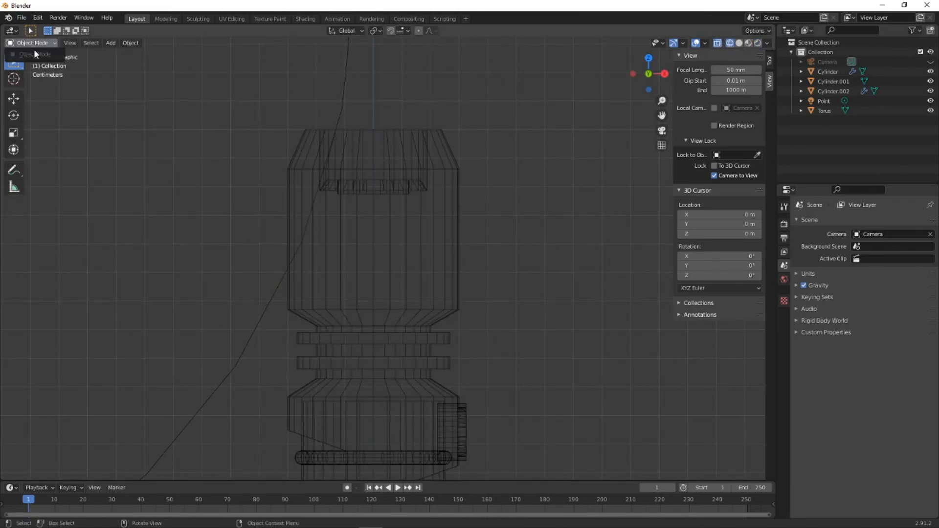
{"action": "left_click", "coordinate": [363, 207]}
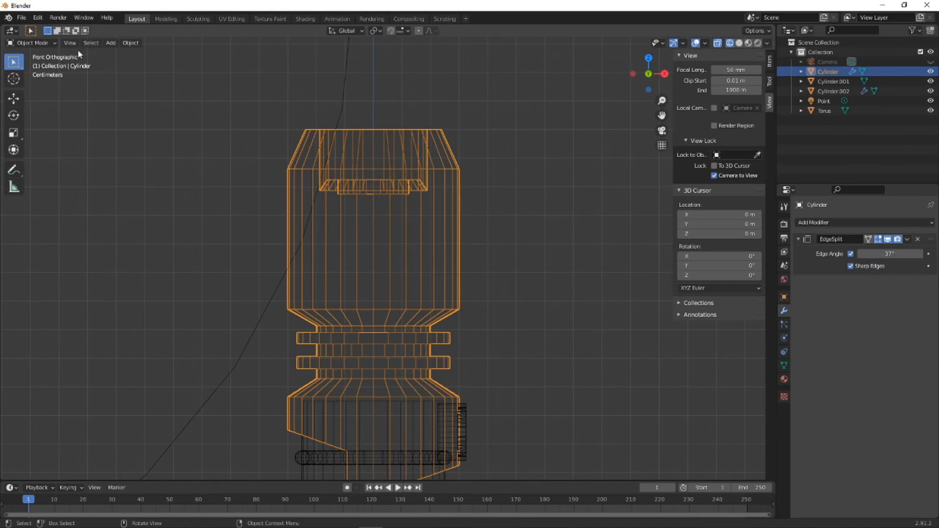
{"action": "left_click", "coordinate": [46, 42]}
{"action": "left_click", "coordinate": [30, 65]}
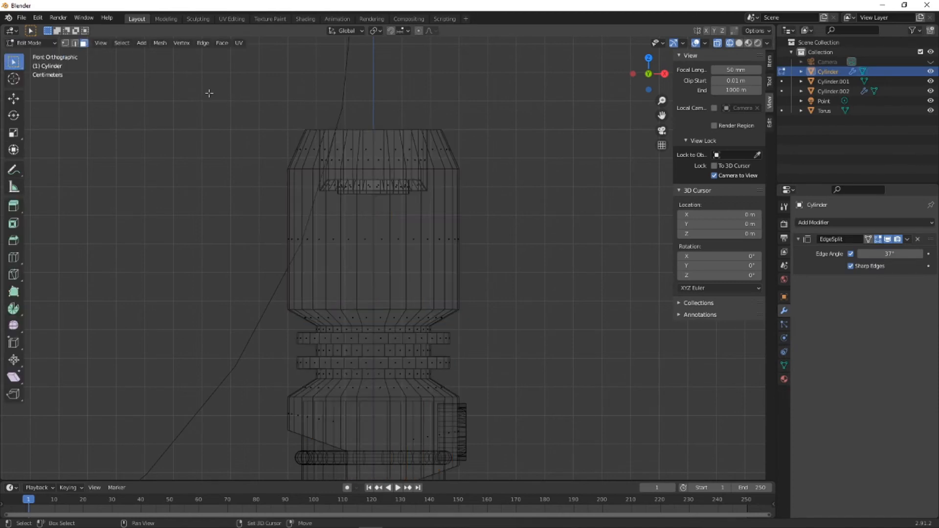
- Lower the upper rim and shoulder vertices of the handle's smooth head about 0.0084 m along Z, and view it in rendered shading
{"action": "left_click_drag", "start_coordinate": [209, 93], "coordinate": [487, 173]}
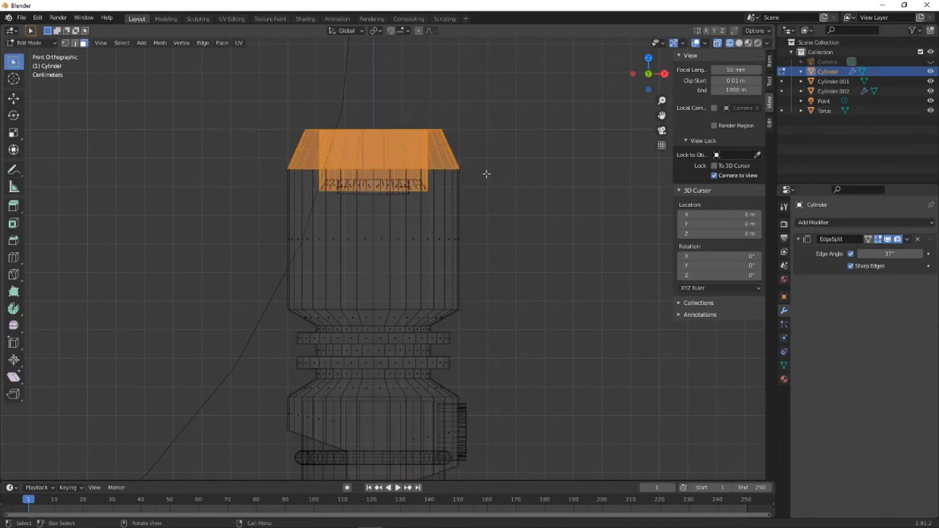
{"action": "left_click", "coordinate": [65, 43]}
{"action": "left_click", "coordinate": [536, 176]}
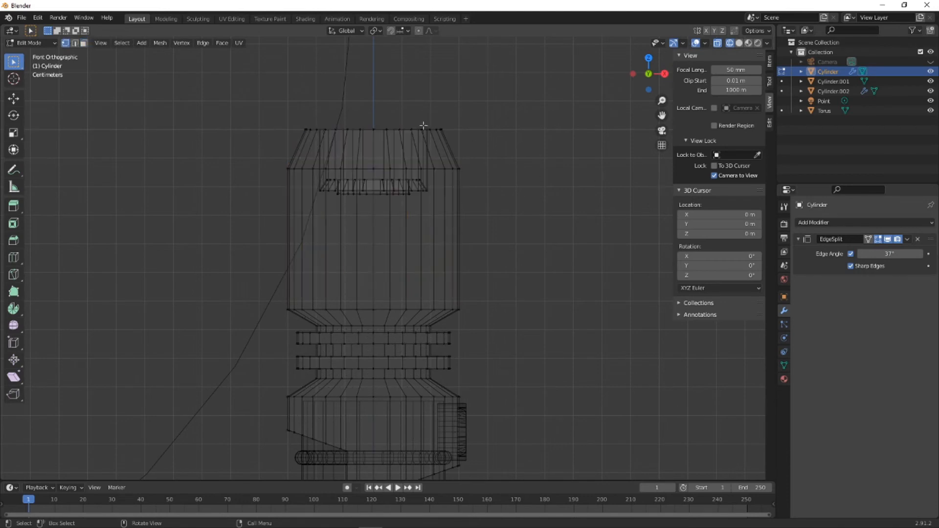
{"action": "left_click_drag", "start_coordinate": [266, 95], "coordinate": [491, 175]}
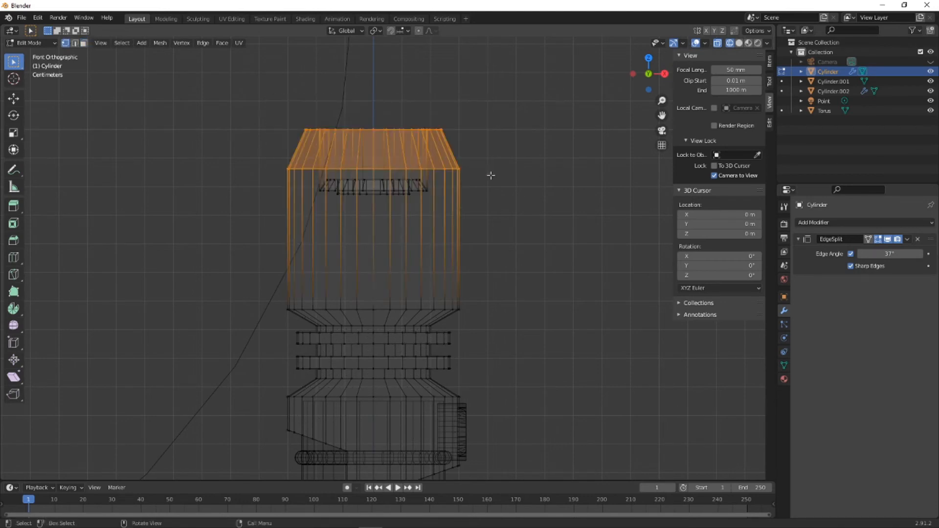
{"action": "key", "text": "g"}
{"action": "key", "text": "z"}
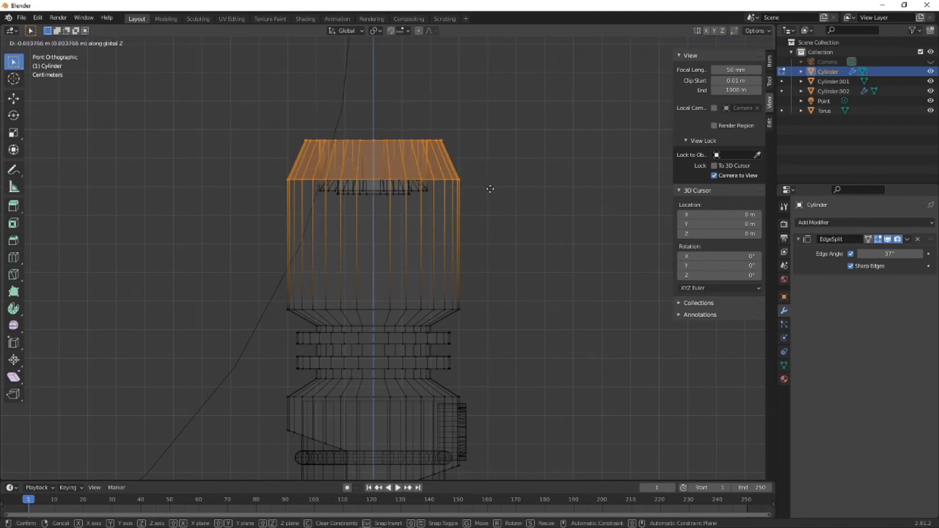
{"action": "left_click", "coordinate": [488, 200]}
{"action": "middle_click_drag", "start_coordinate": [531, 201], "coordinate": [487, 244]}
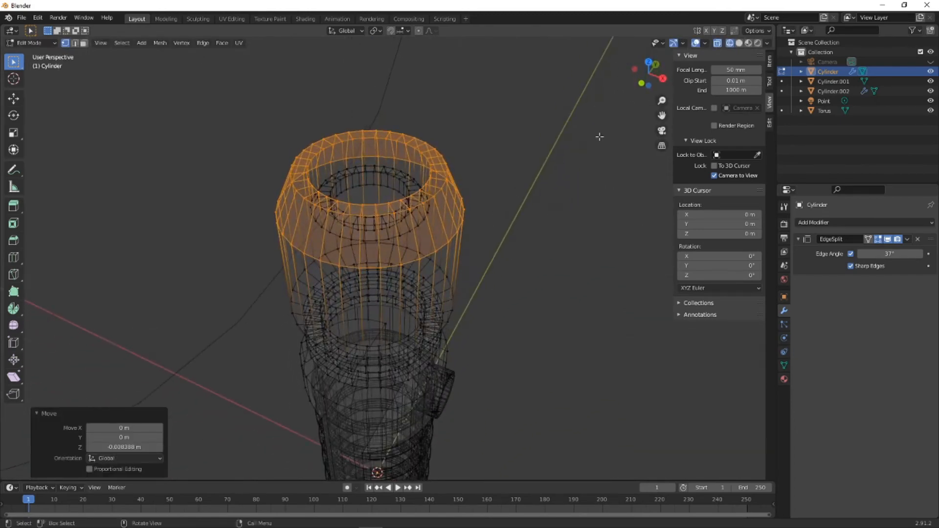
{"action": "left_click", "coordinate": [757, 43]}
{"action": "middle_click_drag", "start_coordinate": [457, 177], "coordinate": [470, 208]}
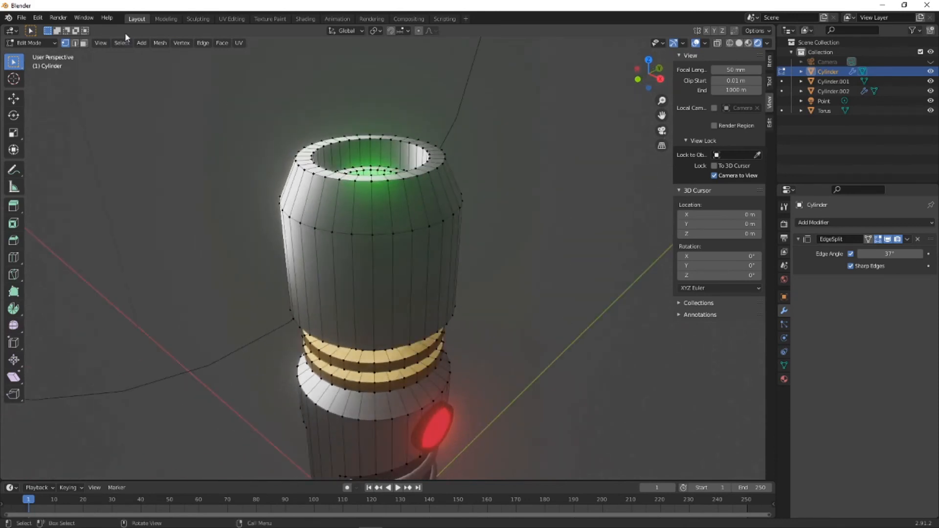
- Assign the black material to the full ring of inner wall faces in the smooth head's opening
{"action": "left_click", "coordinate": [86, 43]}
{"action": "middle_click_drag", "start_coordinate": [550, 159], "coordinate": [510, 183]}
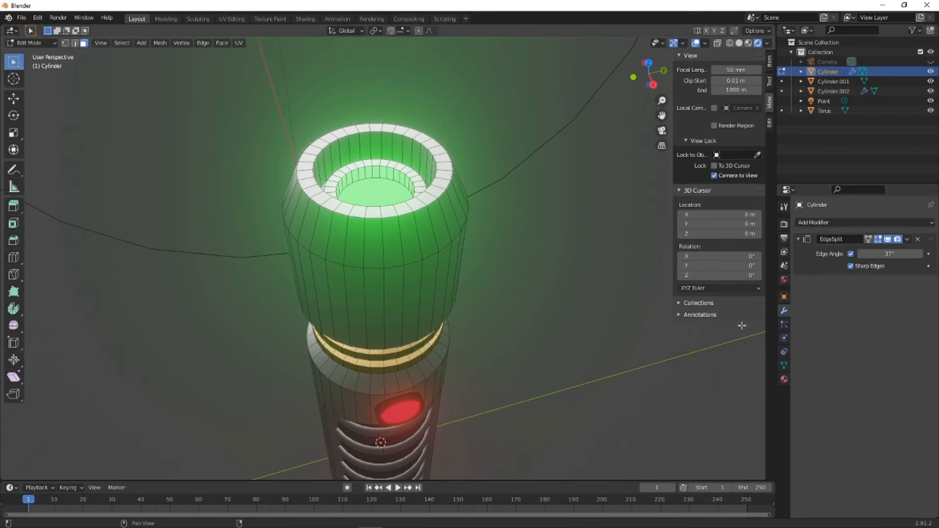
{"action": "left_click", "coordinate": [784, 379]}
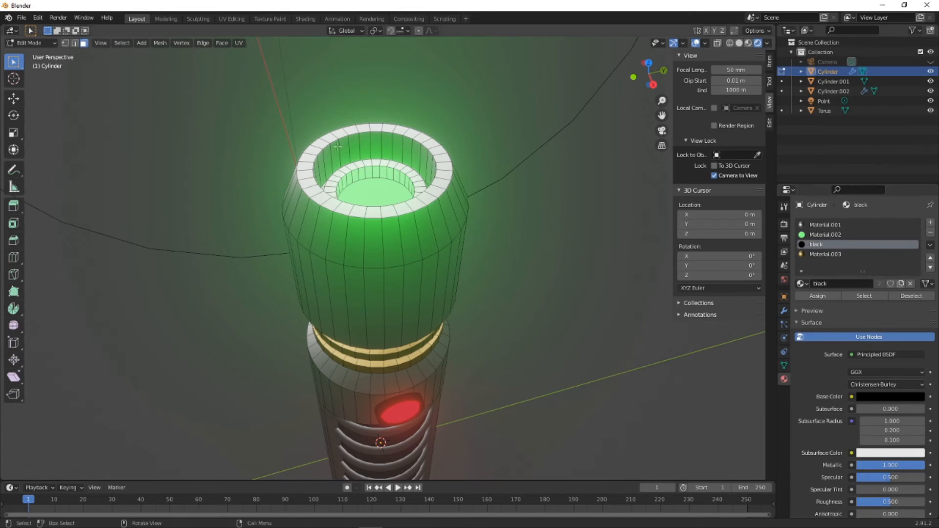
{"action": "left_click", "coordinate": [357, 143]}
{"action": "left_click", "coordinate": [405, 151], "text": "shift"}
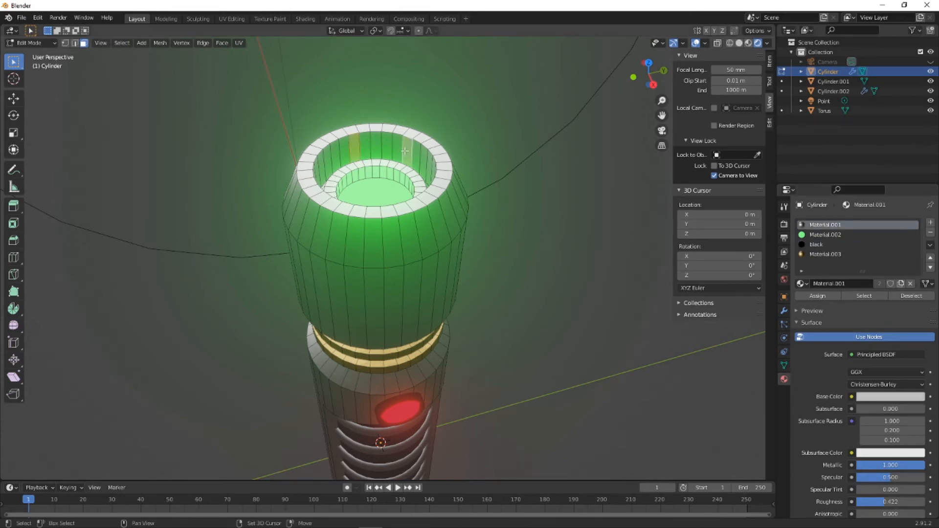
{"action": "left_click", "coordinate": [371, 144], "text": "ctrl"}
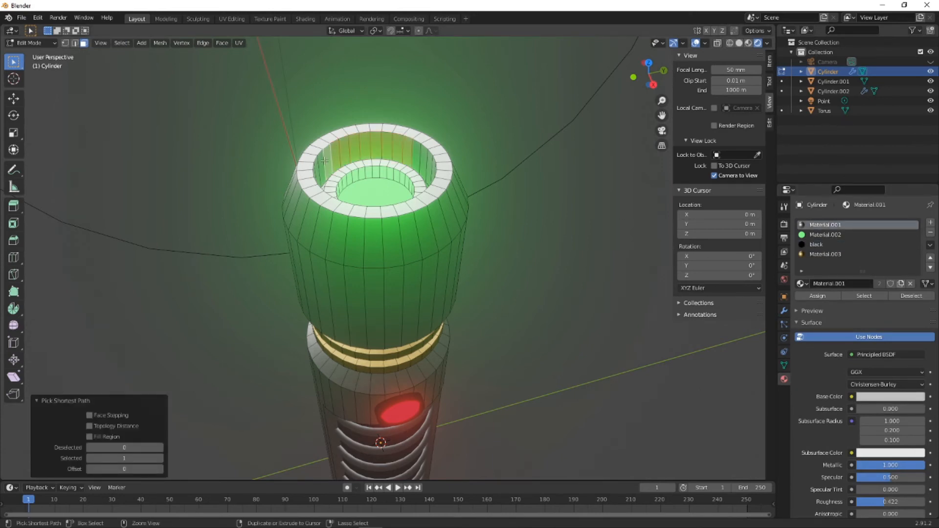
{"action": "middle_click_drag", "start_coordinate": [338, 167], "coordinate": [244, 171]}
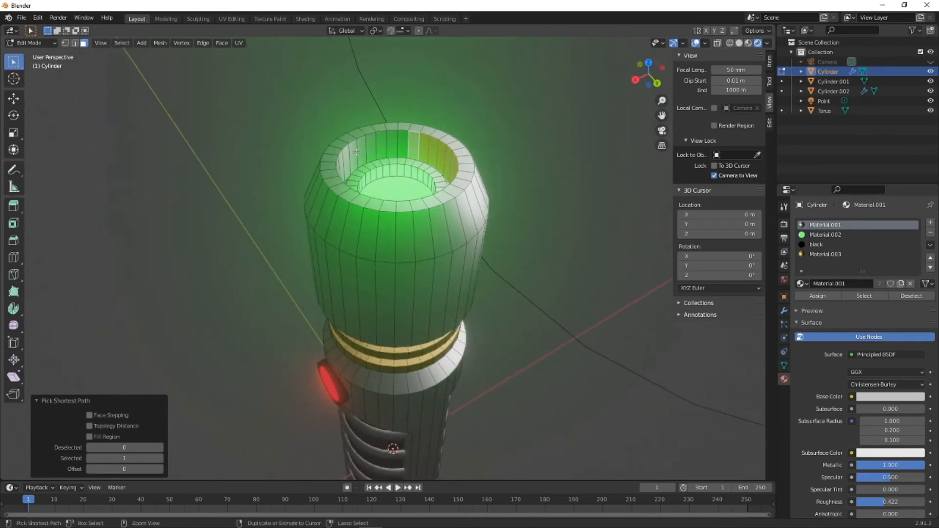
{"action": "left_click", "coordinate": [350, 160], "text": "ctrl"}
{"action": "middle_click_drag", "start_coordinate": [348, 162], "coordinate": [216, 164]}
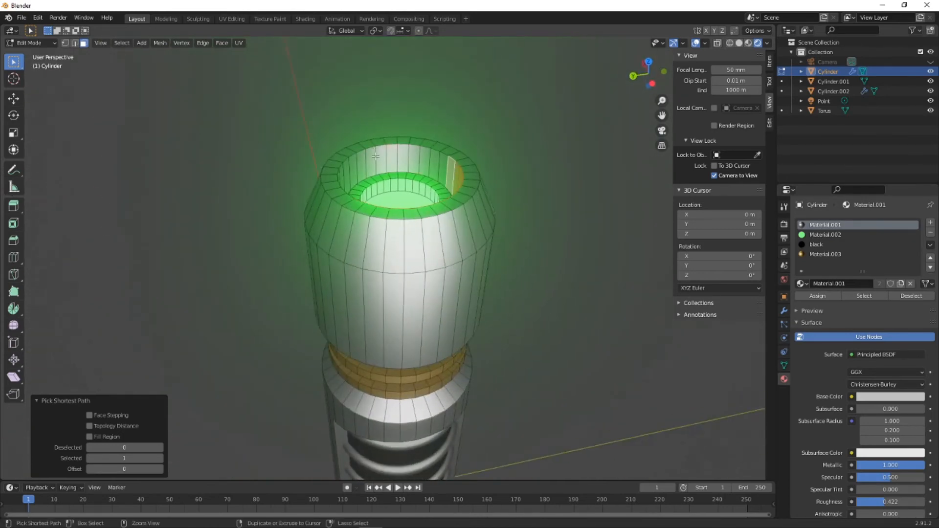
{"action": "middle_click_drag", "start_coordinate": [323, 153], "coordinate": [341, 162]}
{"action": "left_click", "coordinate": [341, 163], "text": "ctrl"}
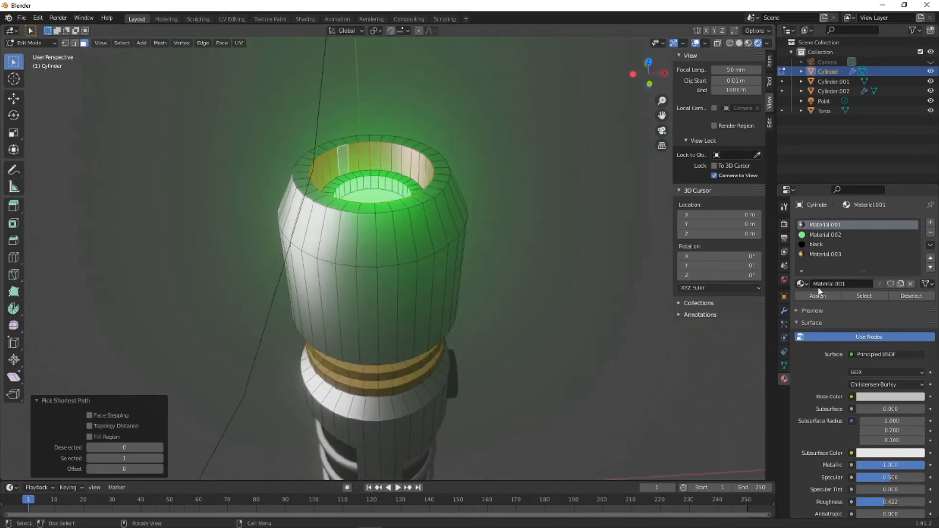
{"action": "left_click", "coordinate": [838, 245]}
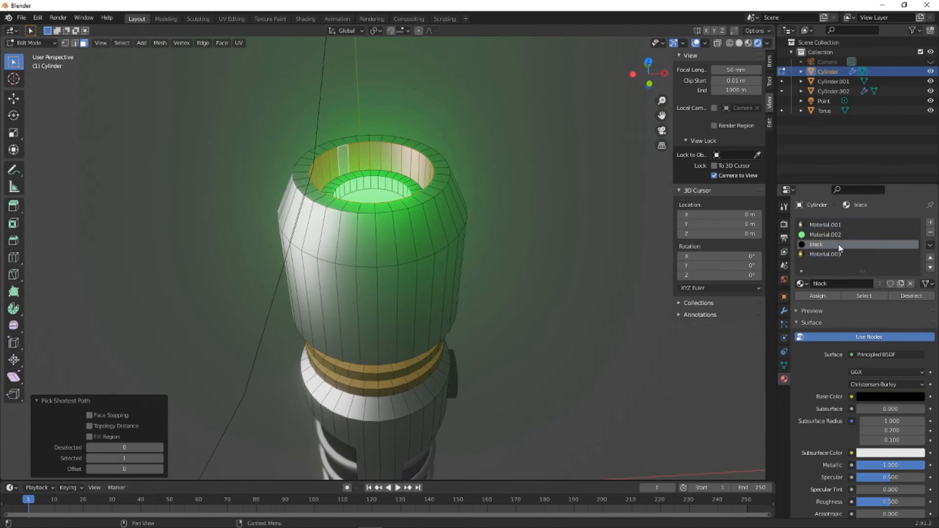
{"action": "left_click", "coordinate": [820, 298]}
- Return to Object Mode and view the whole handle from the side
{"action": "middle_click_drag", "start_coordinate": [450, 230], "coordinate": [574, 270]}
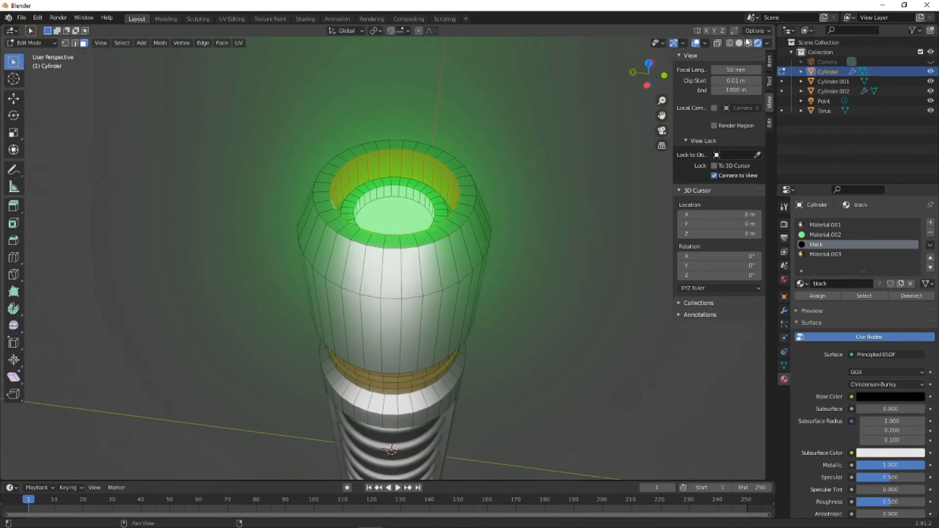
{"action": "left_click", "coordinate": [50, 45]}
{"action": "left_click", "coordinate": [24, 55]}
{"action": "scroll", "coordinate": [318, 191], "scroll_direction": "down", "scroll_amount": 6}
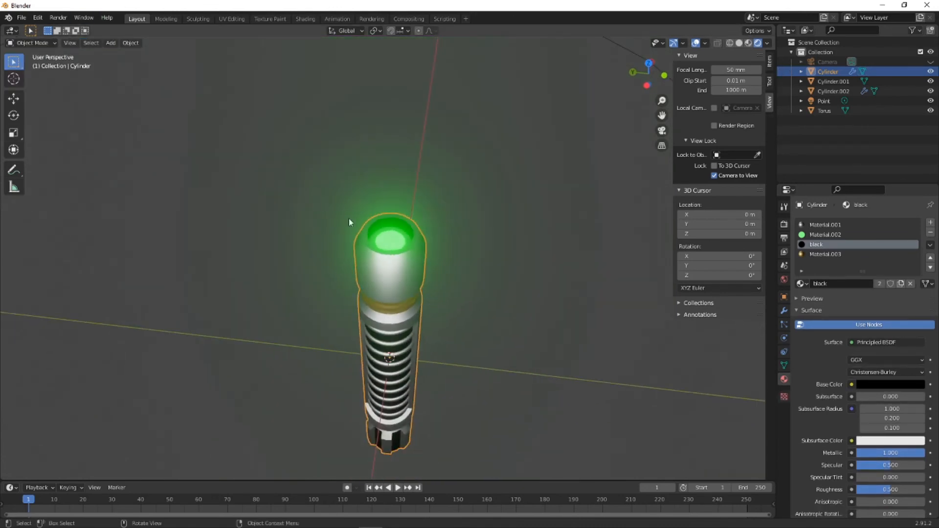
{"action": "middle_click_drag", "start_coordinate": [348, 218], "coordinate": [312, 225]}
{"action": "scroll", "coordinate": [320, 232], "scroll_direction": "down", "scroll_amount": 3}
{"action": "scroll", "coordinate": [352, 249], "scroll_direction": "up", "scroll_amount": 1}
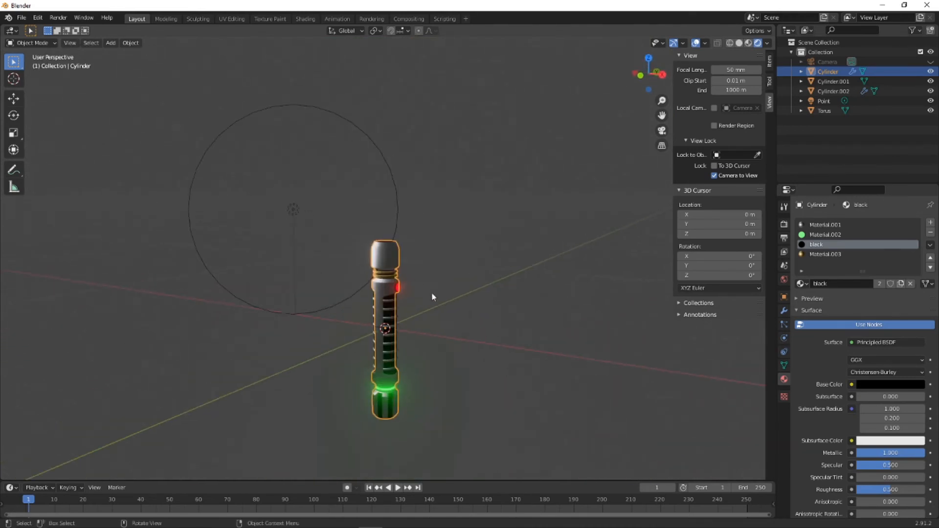
- Add a cone mesh with a base radius of 0.02 m
{"action": "left_click", "coordinate": [643, 380]}
{"action": "key", "text": "shift+a"}
{"action": "mouse_move", "coordinate": [536, 336]}
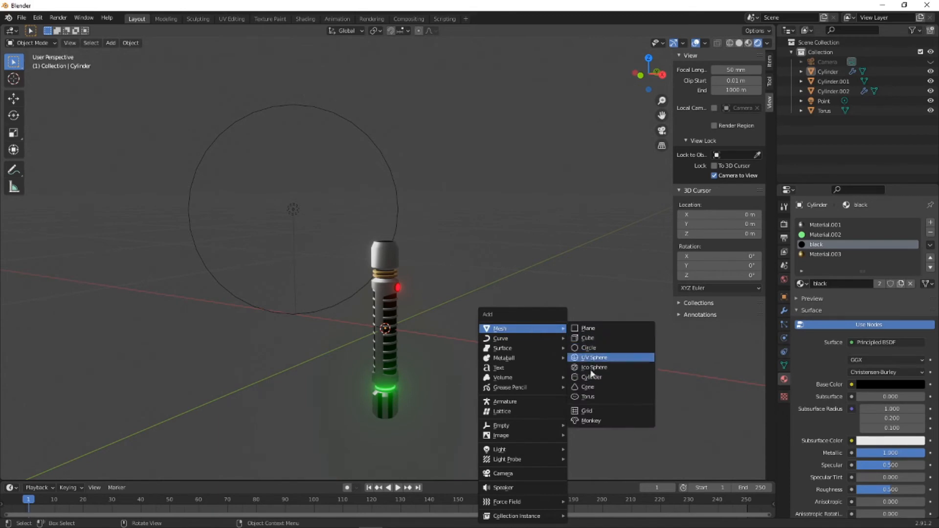
{"action": "left_click", "coordinate": [586, 387]}
{"action": "scroll", "coordinate": [167, 327], "scroll_direction": "down", "scroll_amount": 1}
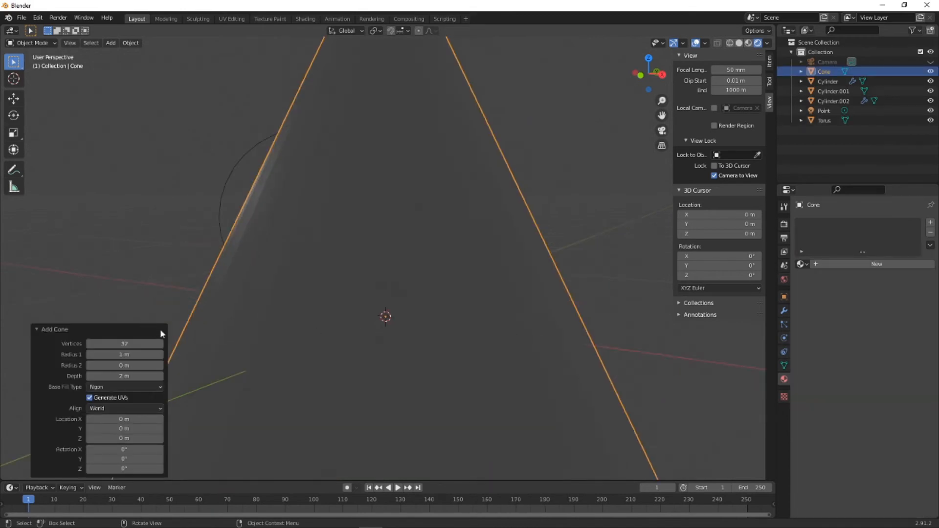
{"action": "mouse_move", "coordinate": [126, 355]}
{"action": "left_mouse_down"}
{"action": "mouse_move", "coordinate": [77, 355]}
{"action": "mouse_move", "coordinate": [130, 355]}
{"action": "left_mouse_up"}
{"action": "left_click", "coordinate": [130, 355]}
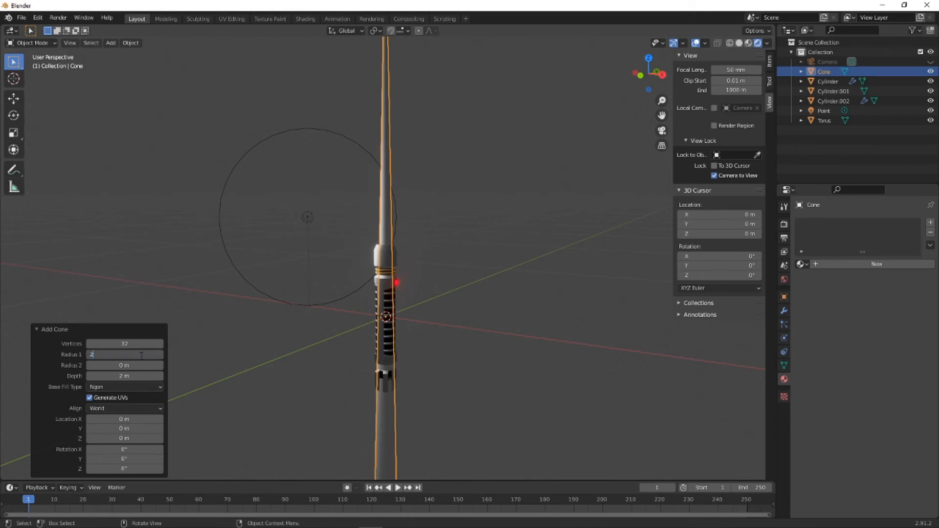
{"action": "key", "text": "Return"}
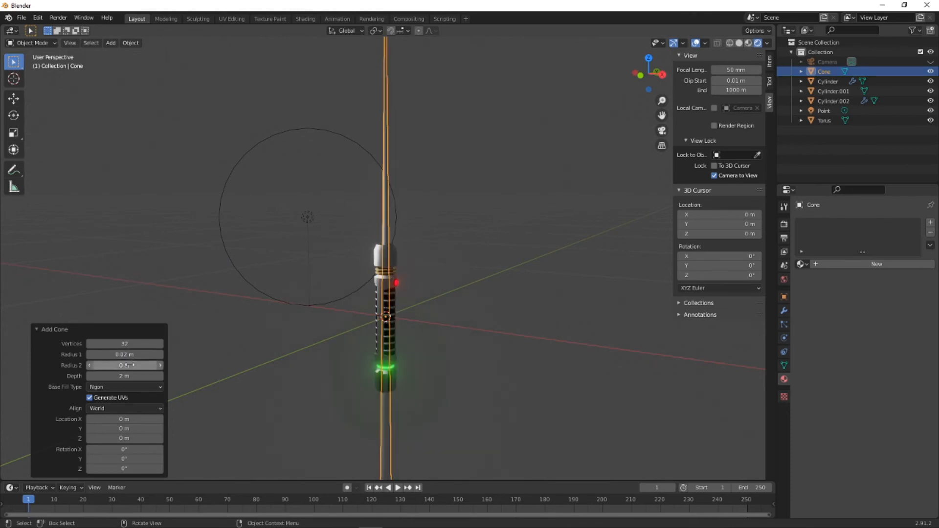
- Set the new cone's depth to 0.03 m
{"action": "left_click", "coordinate": [126, 375]}
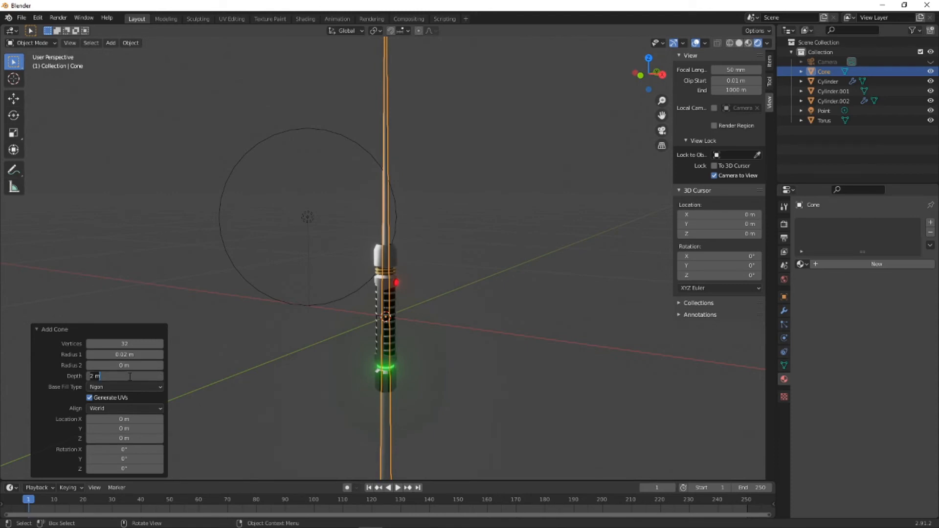
{"action": "key", "text": "Return"}
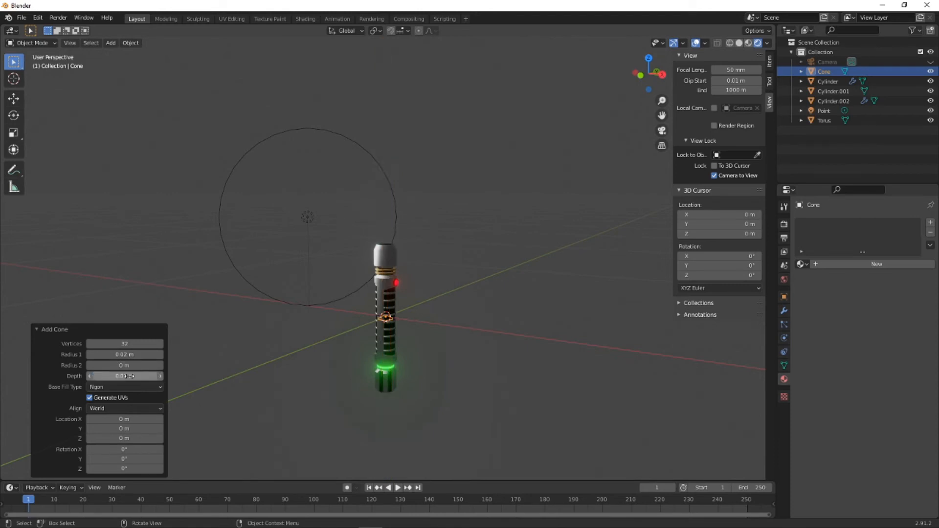
{"action": "scroll", "coordinate": [364, 335], "scroll_direction": "up", "scroll_amount": 4}
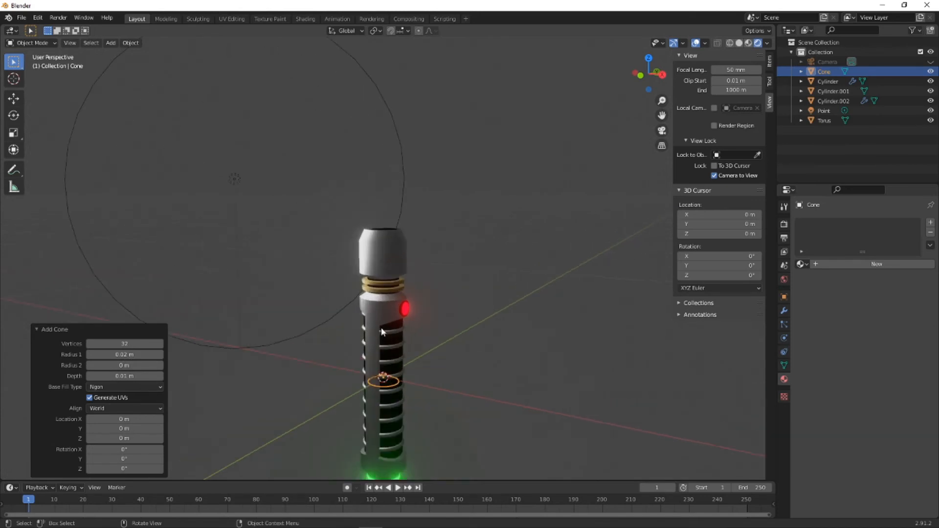
{"action": "middle_click_drag", "start_coordinate": [400, 359], "coordinate": [411, 308], "text": "shift"}
{"action": "scroll", "coordinate": [414, 308], "scroll_direction": "up", "scroll_amount": 1}
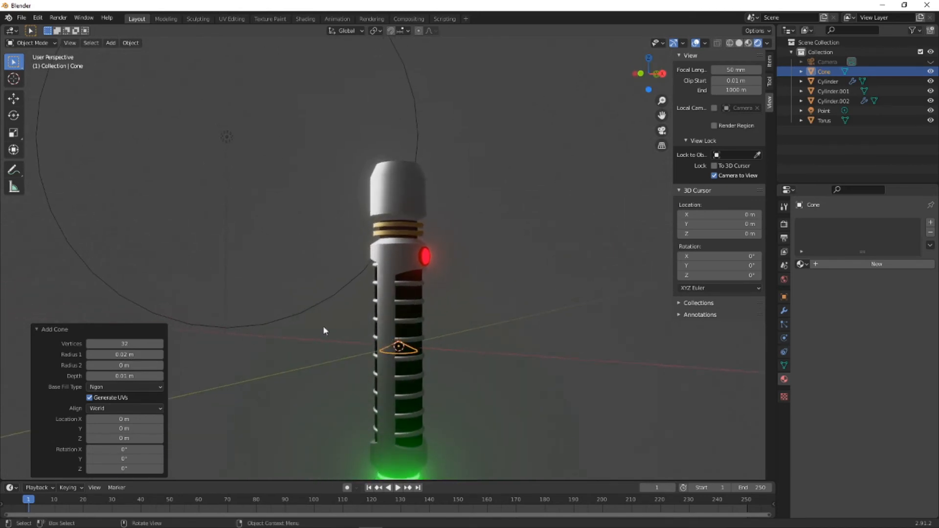
{"action": "left_click", "coordinate": [124, 375]}
{"action": "key", "text": "ctrl+a"}
{"action": "type", "text": "0.02"}
{"action": "key", "text": "Return"}
{"action": "left_click", "coordinate": [122, 375]}
{"action": "type", "text": "3"}
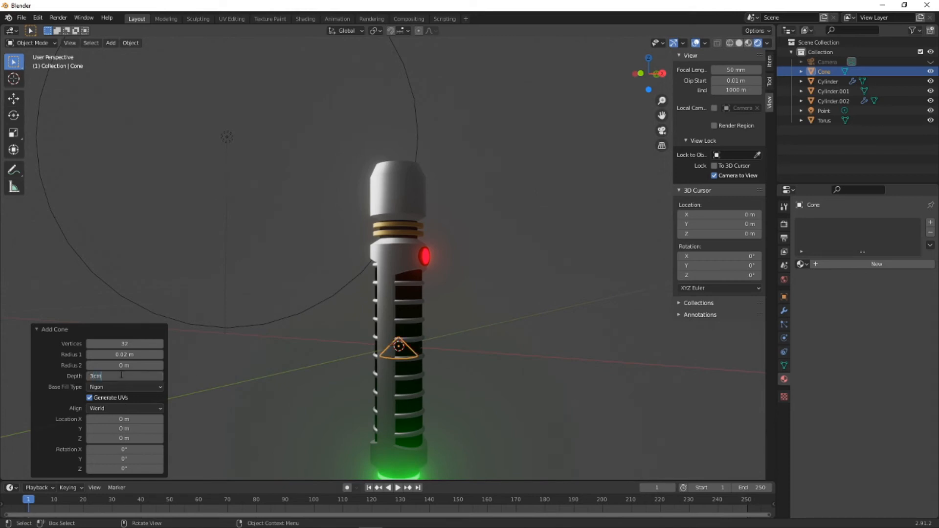
{"action": "key", "text": "Return"}
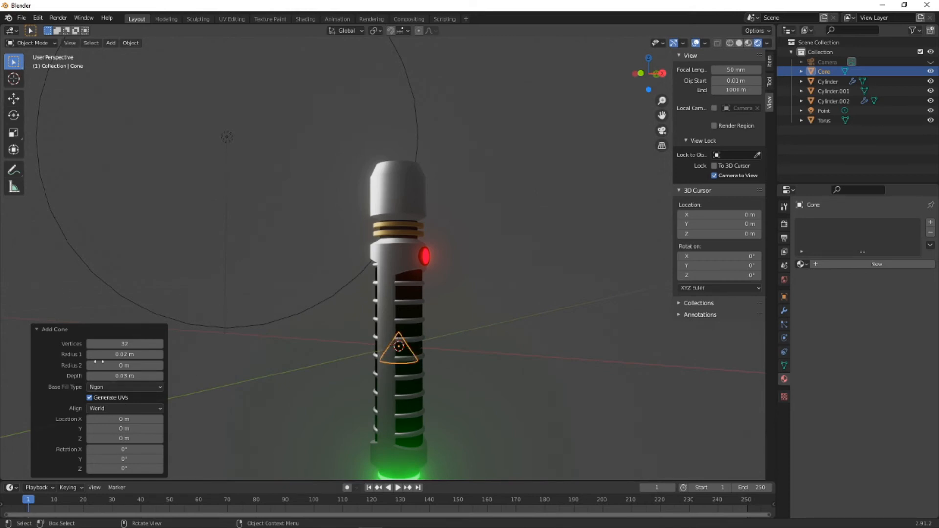
- Move the cone up about 0.205 m along Z to the top of the smooth head
{"action": "left_click", "coordinate": [350, 397]}
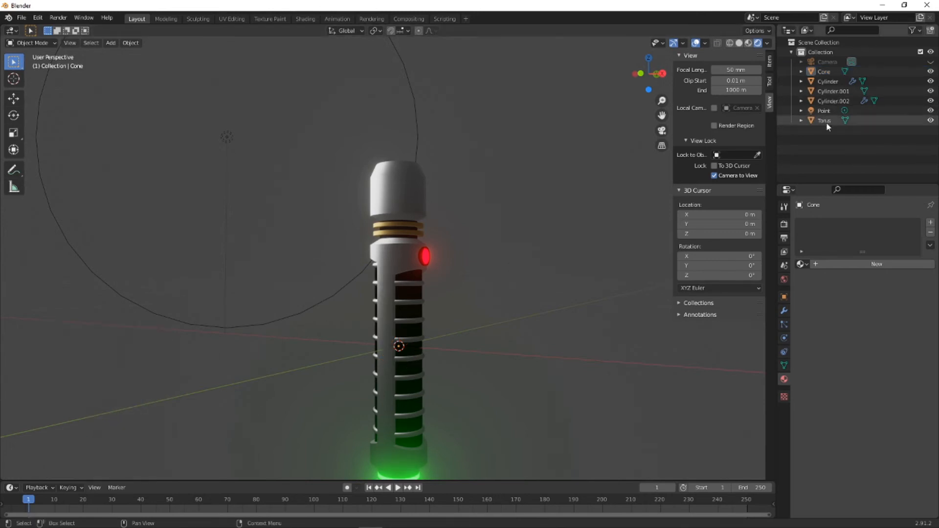
{"action": "left_click", "coordinate": [826, 73]}
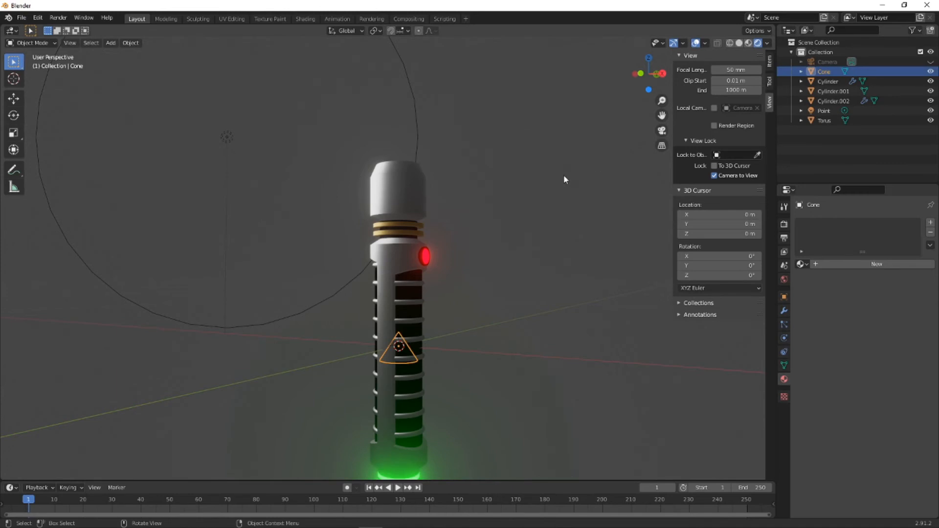
{"action": "key", "text": "g"}
{"action": "key", "text": "z"}
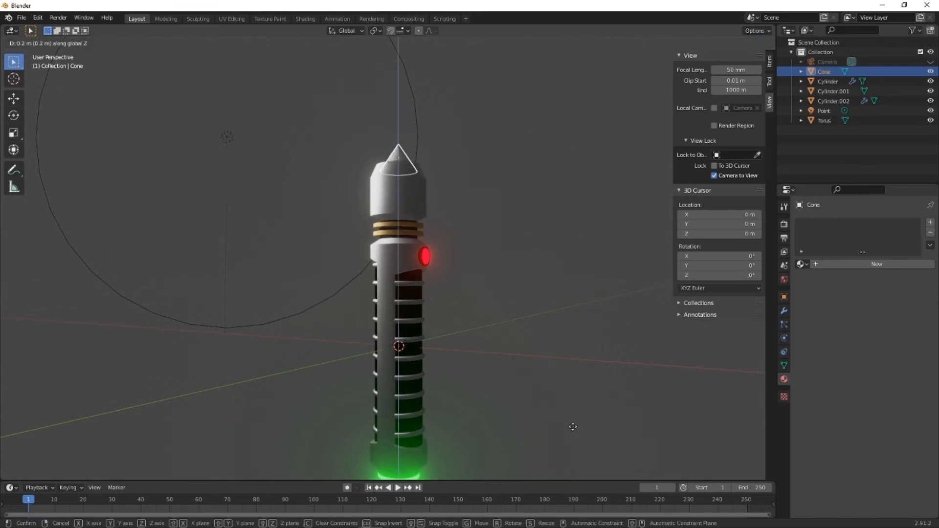
{"action": "left_click", "coordinate": [573, 427]}
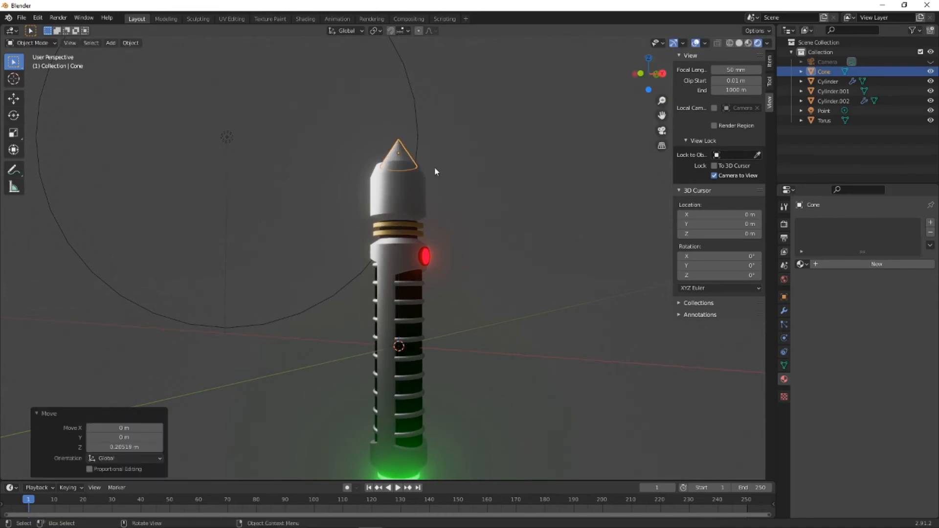
- Scale the cone uniformly to about 0.654 in the top orthographic wireframe view so it fits inside the head's opening
{"action": "middle_click_drag", "start_coordinate": [434, 172], "coordinate": [419, 262]}
{"action": "scroll", "coordinate": [406, 225], "scroll_direction": "down", "scroll_amount": 4}
{"action": "scroll", "coordinate": [413, 215], "scroll_direction": "up", "scroll_amount": 8}
{"action": "middle_click_drag", "start_coordinate": [478, 264], "coordinate": [608, 211]}
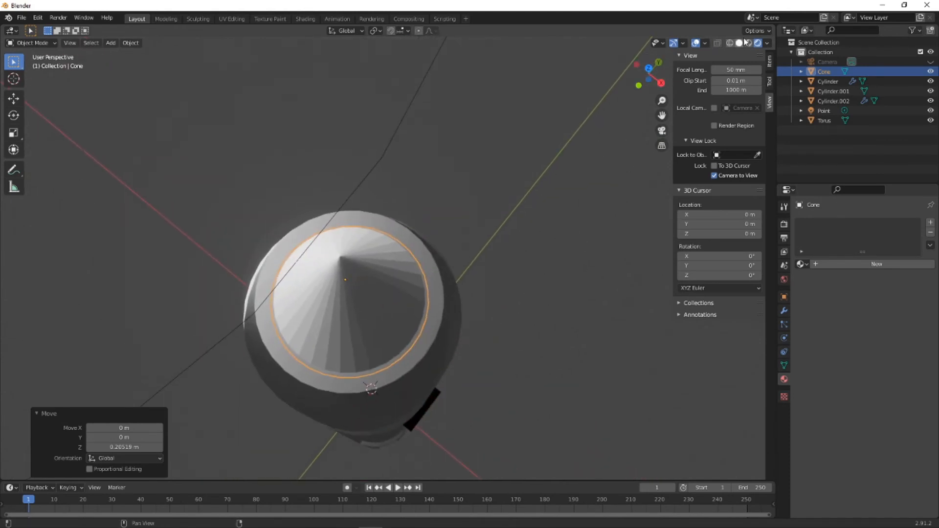
{"action": "left_click", "coordinate": [730, 43]}
{"action": "middle_click_drag", "start_coordinate": [515, 249], "coordinate": [518, 274]}
{"action": "left_click", "coordinate": [648, 73]}
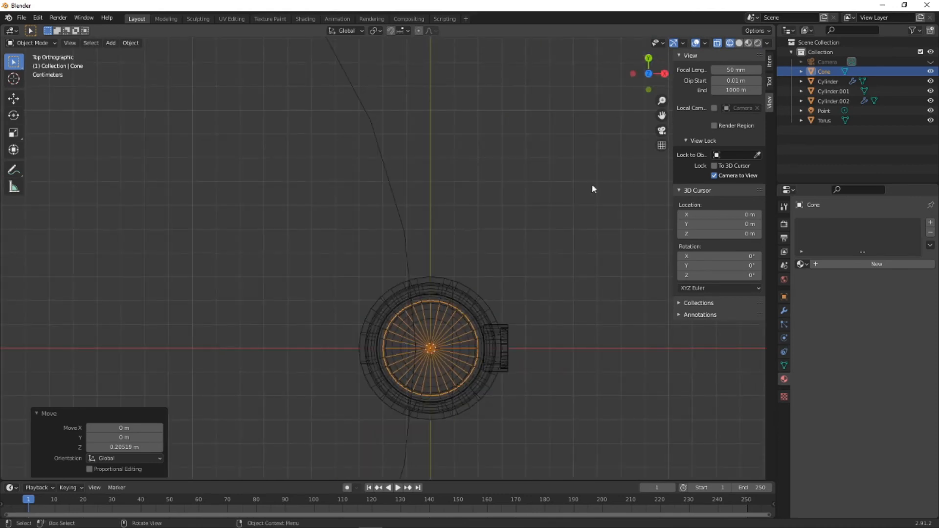
{"action": "key", "text": "s"}
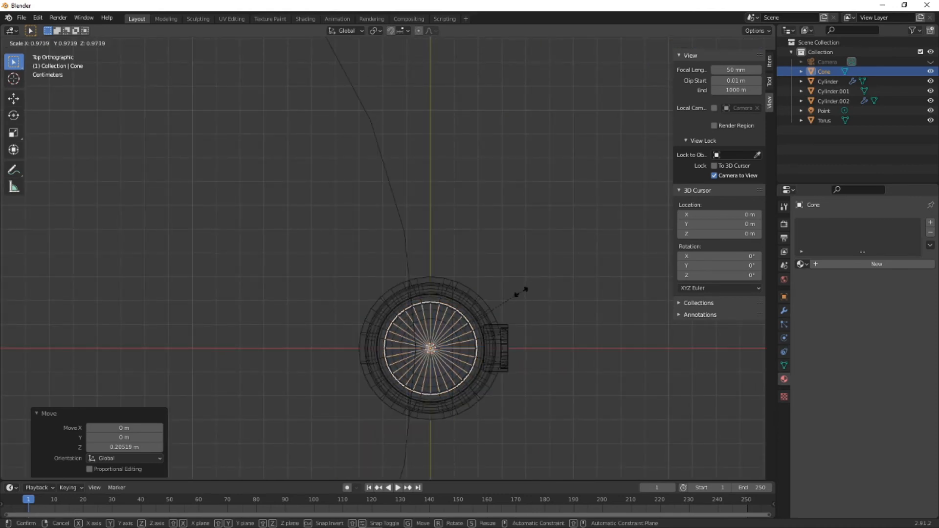
{"action": "left_click", "coordinate": [490, 310]}
- Move the cone up 1 m along Z in the front orthographic view
{"action": "middle_click_drag", "start_coordinate": [514, 350], "coordinate": [438, 288]}
{"action": "scroll", "coordinate": [440, 279], "scroll_direction": "down", "scroll_amount": 3}
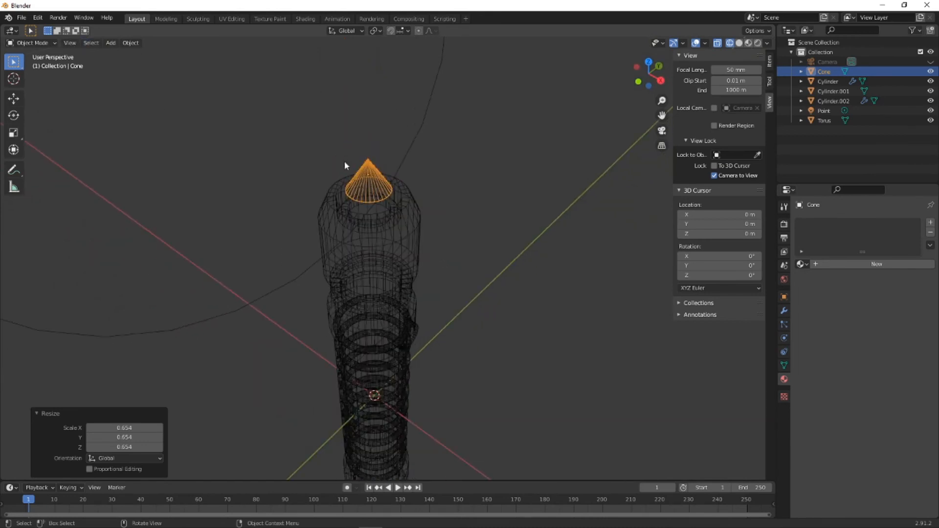
{"action": "middle_click_drag", "start_coordinate": [359, 177], "coordinate": [367, 150]}
{"action": "left_click", "coordinate": [647, 87]}
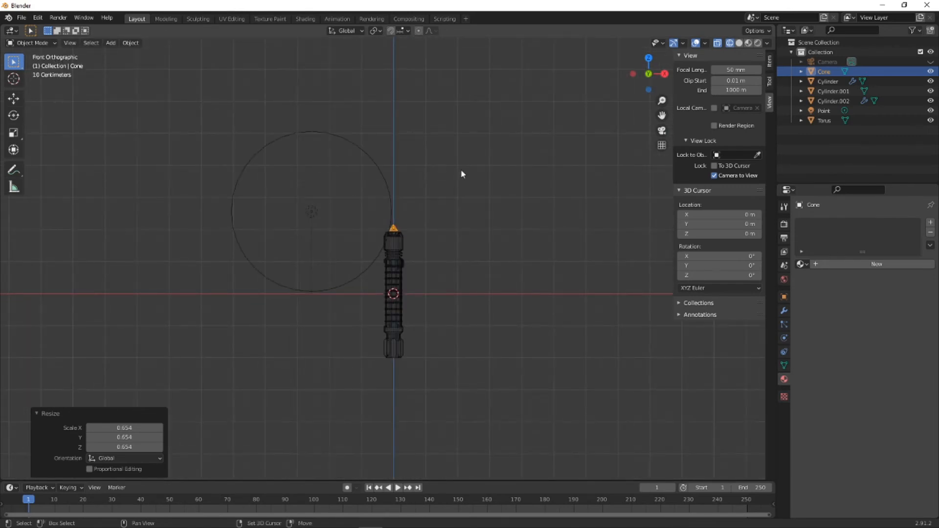
{"action": "scroll", "coordinate": [453, 252], "scroll_direction": "down", "scroll_amount": 3}
{"action": "middle_click_drag", "start_coordinate": [446, 274], "coordinate": [444, 287], "text": "shift"}
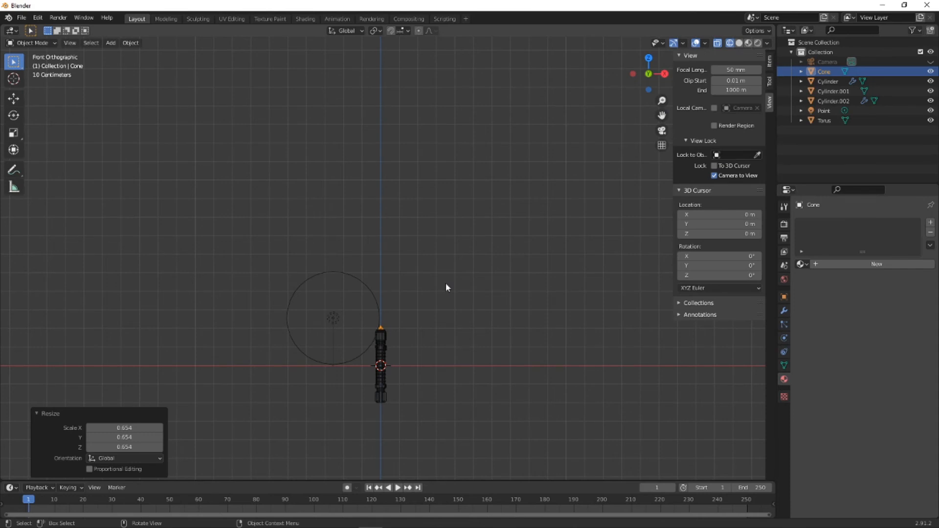
{"action": "type", "text": "gz"}
{"action": "type", "text": "1"}
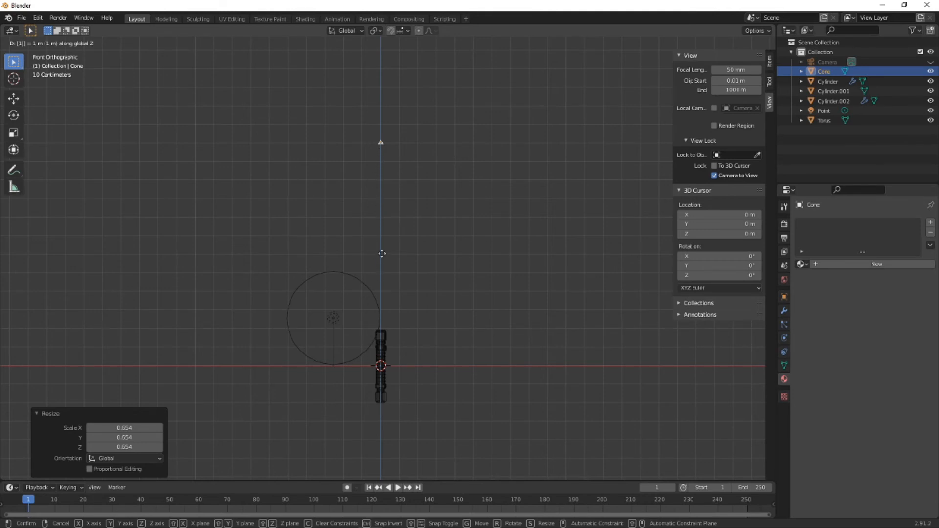
- Move the cone up 10.5 m along Z in the front orthographic view
{"action": "type", "text": "0.5"}
{"action": "key", "text": "Return"}
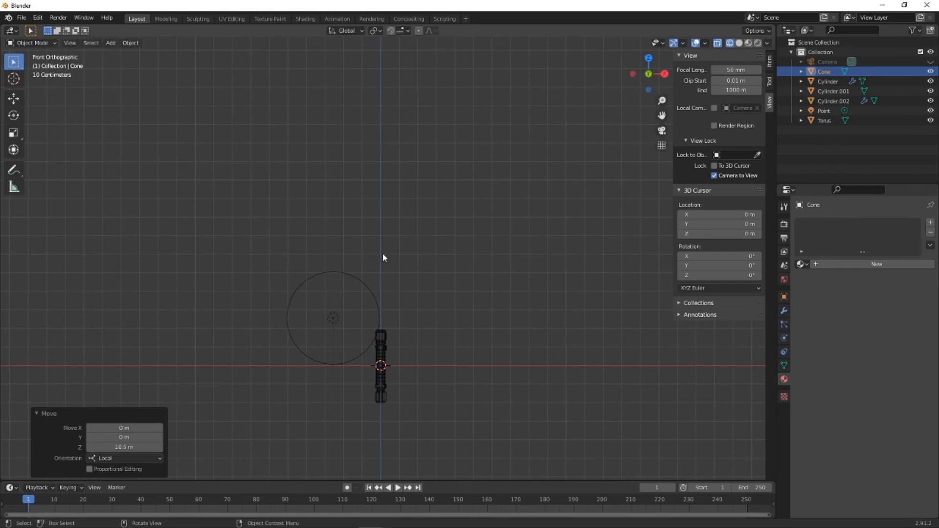
{"action": "scroll", "coordinate": [382, 253], "scroll_direction": "down", "scroll_amount": 5}
{"action": "scroll", "coordinate": [383, 251], "scroll_direction": "up", "scroll_amount": 8}
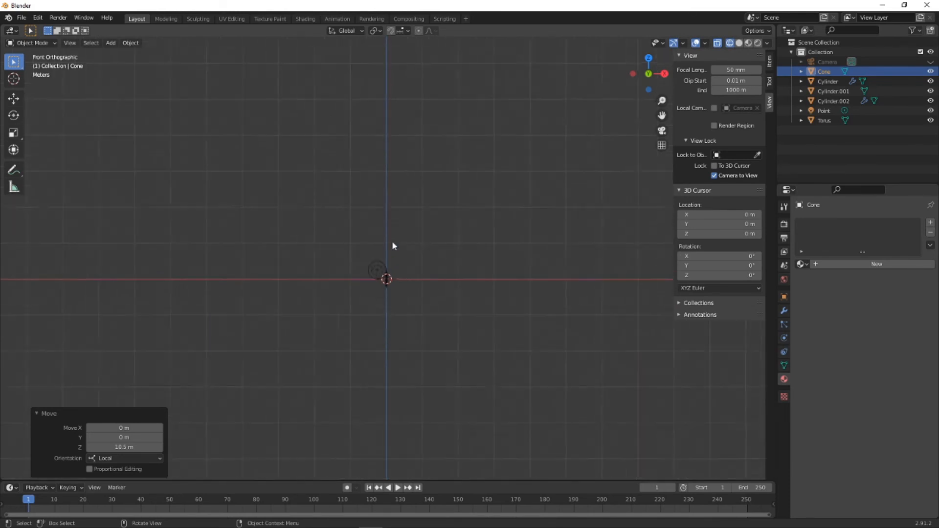
{"action": "scroll", "coordinate": [392, 239], "scroll_direction": "down", "scroll_amount": 3}
{"action": "scroll", "coordinate": [388, 220], "scroll_direction": "down", "scroll_amount": 4}
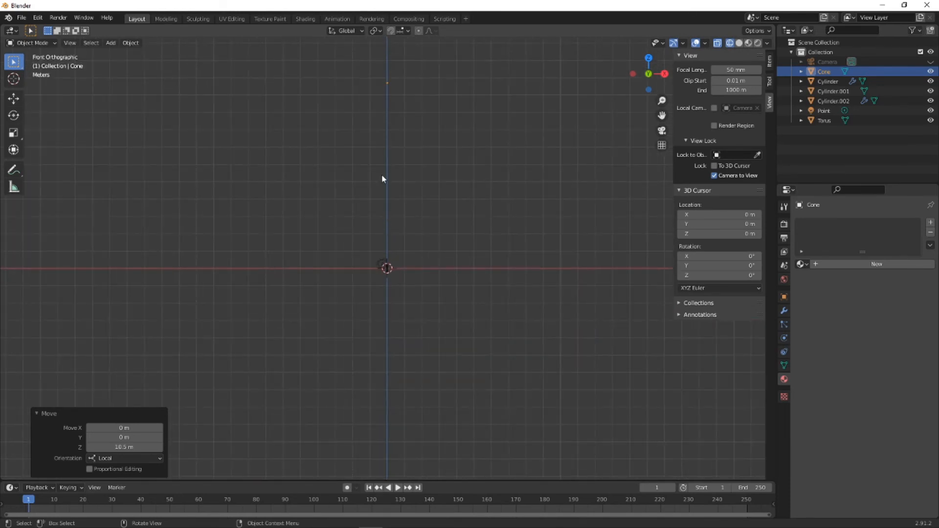
- Move the cone down 1.5 m along Z
{"action": "middle_click_drag", "start_coordinate": [411, 172], "coordinate": [414, 220], "text": "shift"}
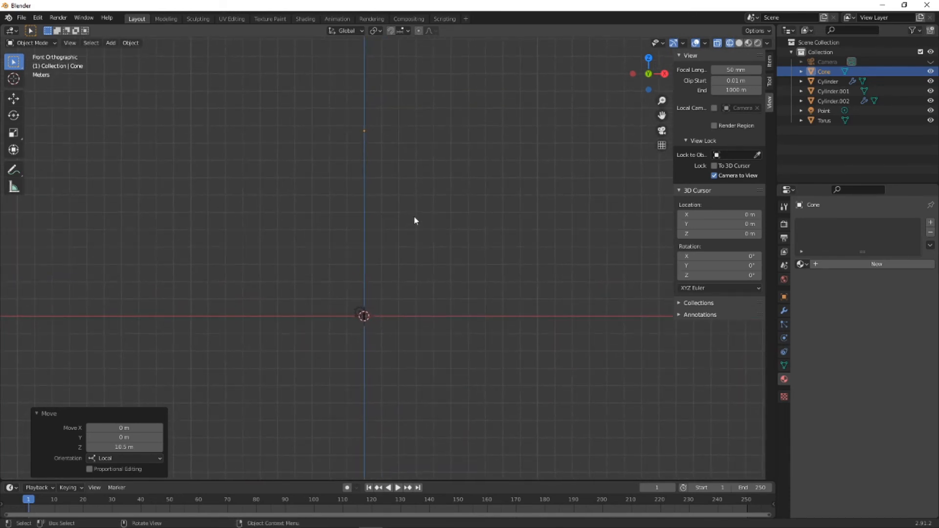
{"action": "type", "text": "gz"}
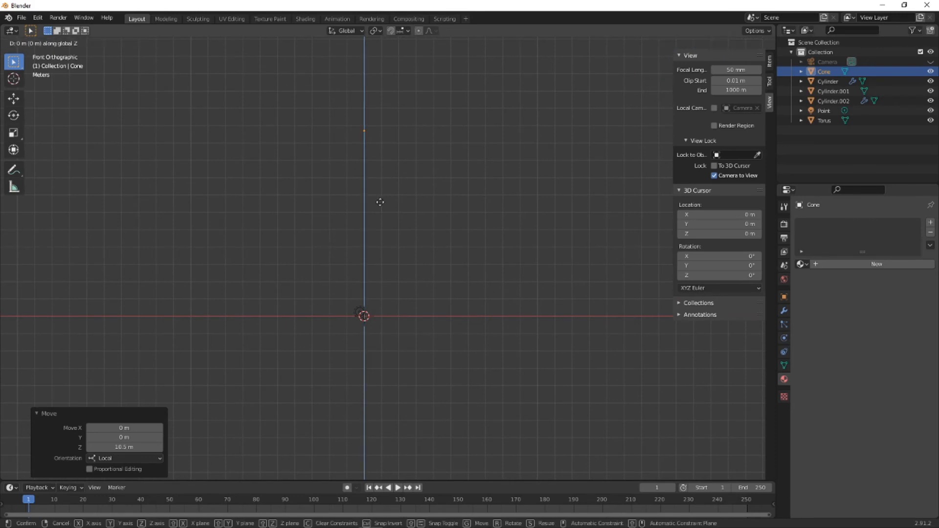
{"action": "type", "text": "-1.5"}
{"action": "key", "text": "Return"}
{"action": "scroll", "coordinate": [381, 234], "scroll_direction": "up", "scroll_amount": 4}
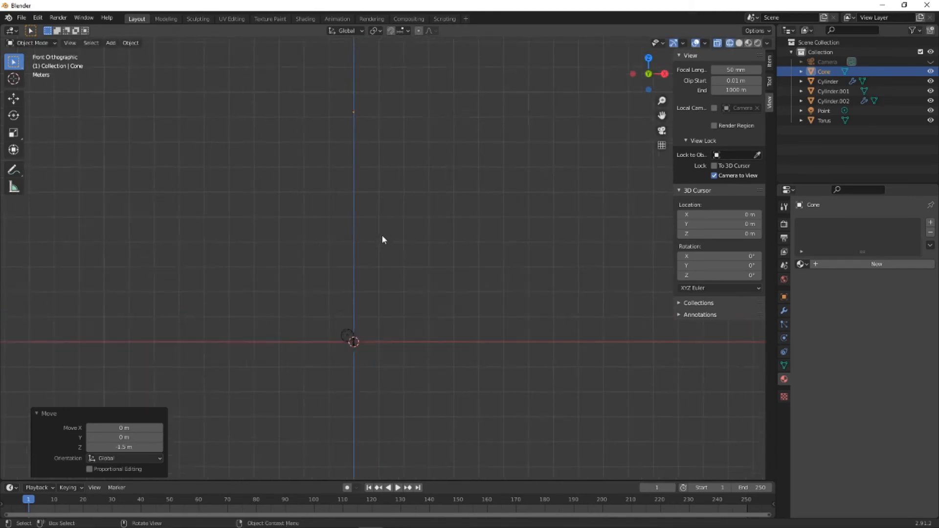
{"action": "scroll", "coordinate": [326, 205], "scroll_direction": "down", "scroll_amount": 4}
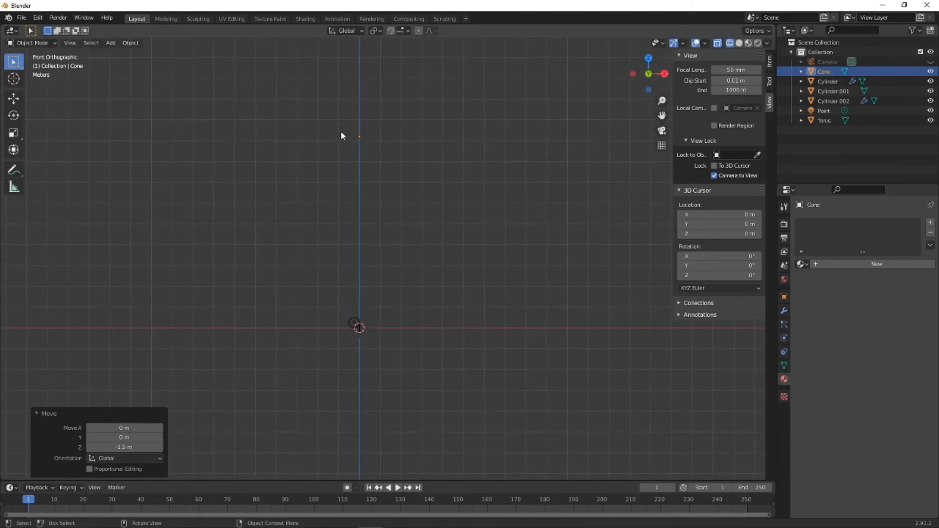
- Move the cone down about 9.03 m along Z, back to the handle's upper head
{"action": "key", "text": "g"}
{"action": "key", "text": "z"}
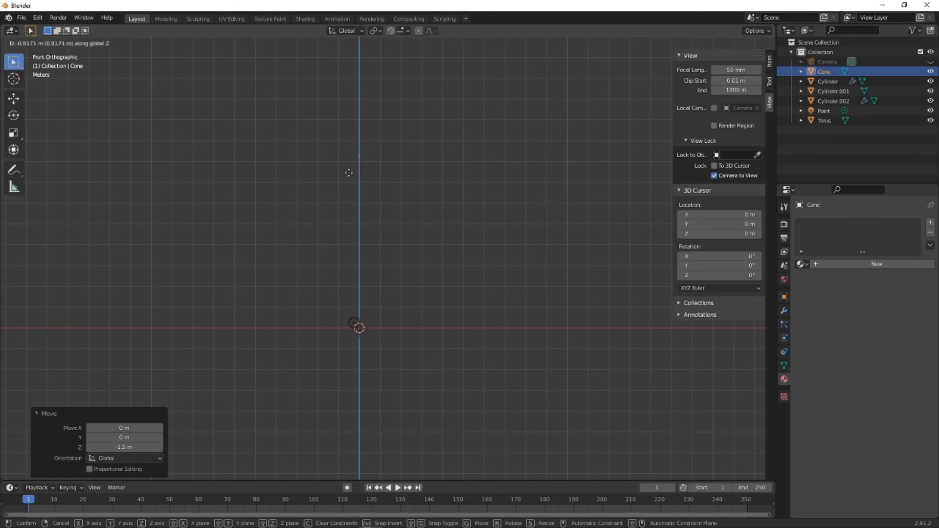
{"action": "left_click", "coordinate": [353, 320]}
- Raise the cone about 0.022 m along Z so it sits at the very top of the handle's head
{"action": "scroll", "coordinate": [354, 320], "scroll_direction": "up", "scroll_amount": 6}
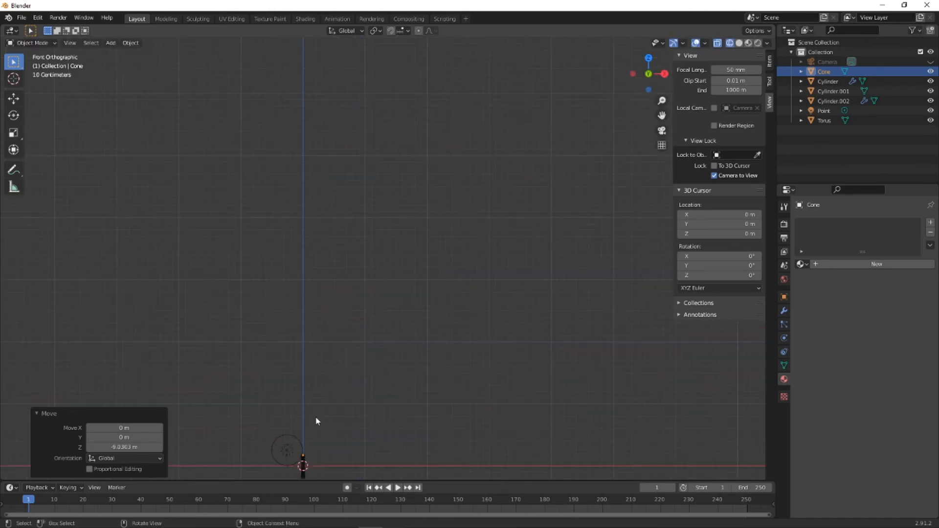
{"action": "middle_click_drag", "start_coordinate": [317, 418], "coordinate": [375, 179], "text": "shift"}
{"action": "scroll", "coordinate": [349, 288], "scroll_direction": "up", "scroll_amount": 6}
{"action": "middle_click_drag", "start_coordinate": [282, 359], "coordinate": [340, 274], "text": "shift"}
{"action": "scroll", "coordinate": [294, 321], "scroll_direction": "up", "scroll_amount": 5}
{"action": "key", "text": "g"}
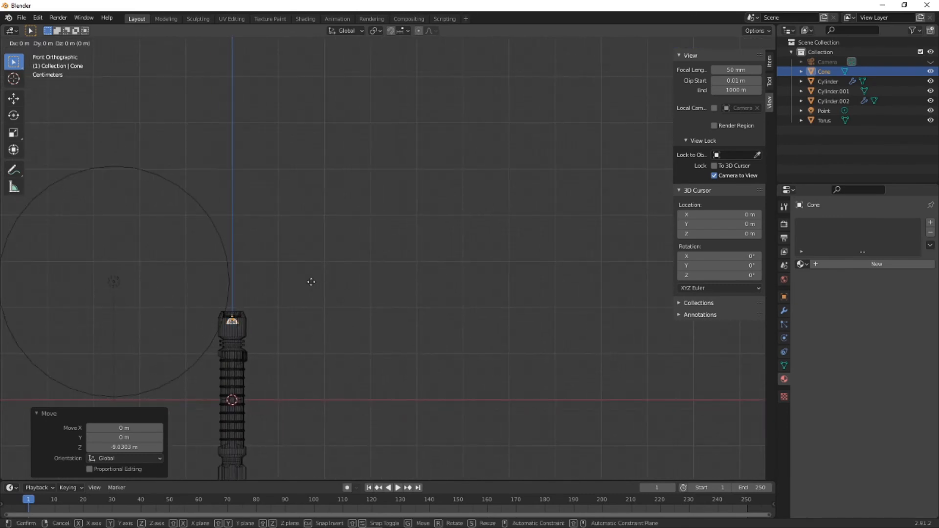
{"action": "key", "text": "z"}
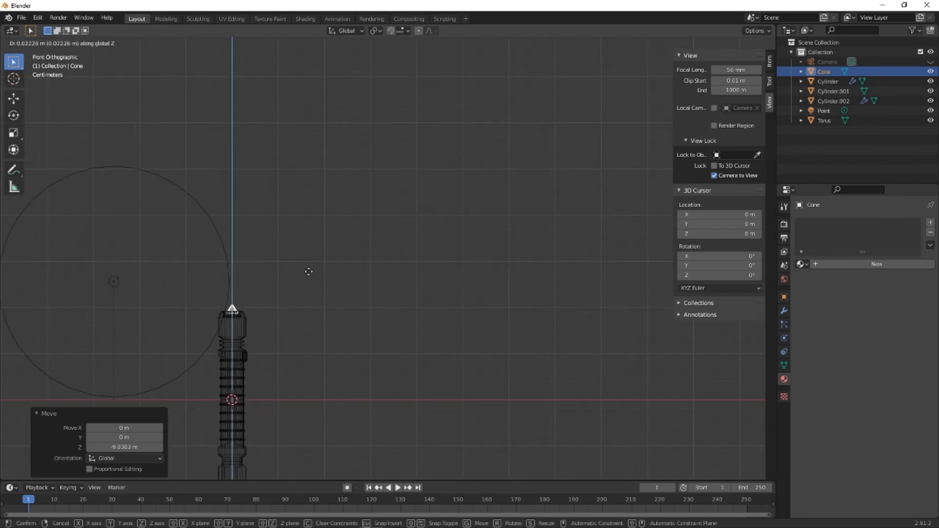
{"action": "left_click", "coordinate": [308, 276]}
- Move the cone up 1.5 m along Z above the handle
{"action": "type", "text": "gz1.5"}
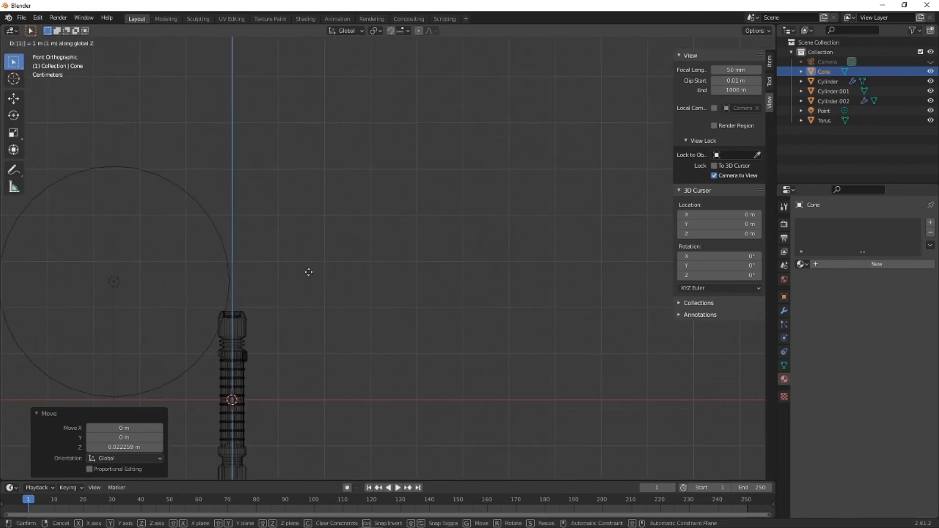
{"action": "key", "text": "Return"}
- Select the cone in a close view from below and enter Edit Mode on it
{"action": "scroll", "coordinate": [308, 272], "scroll_direction": "down", "scroll_amount": 7}
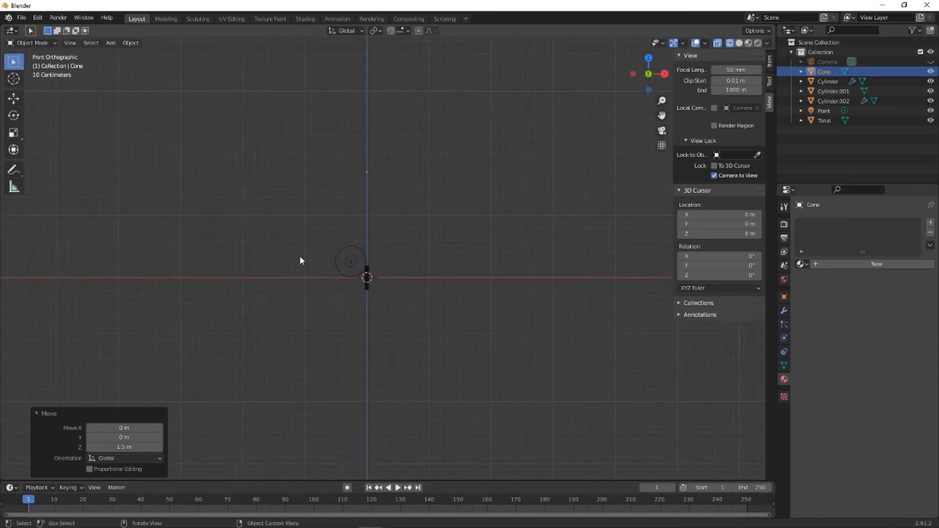
{"action": "middle_click_drag", "start_coordinate": [356, 251], "coordinate": [341, 250]}
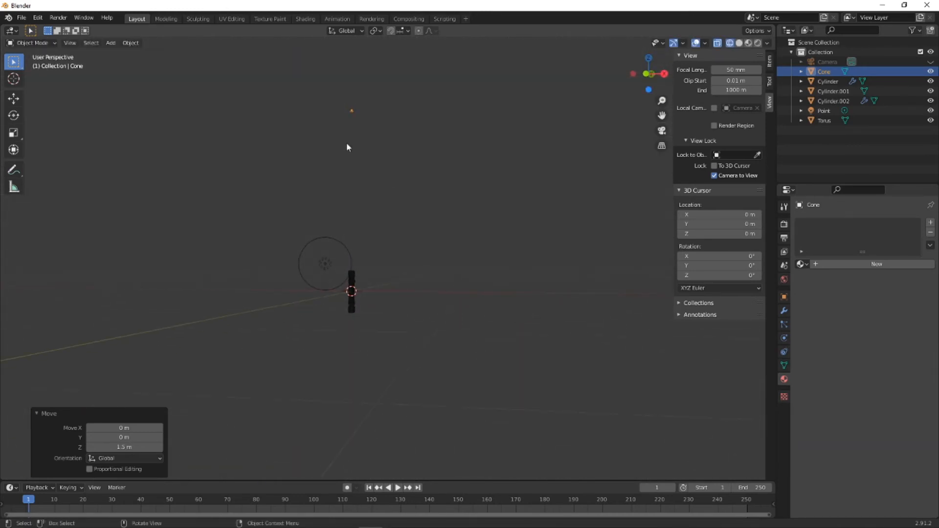
{"action": "scroll", "coordinate": [356, 119], "scroll_direction": "up", "scroll_amount": 4}
{"action": "middle_click_drag", "start_coordinate": [356, 118], "coordinate": [380, 275], "text": "shift"}
{"action": "scroll", "coordinate": [344, 140], "scroll_direction": "up", "scroll_amount": 4}
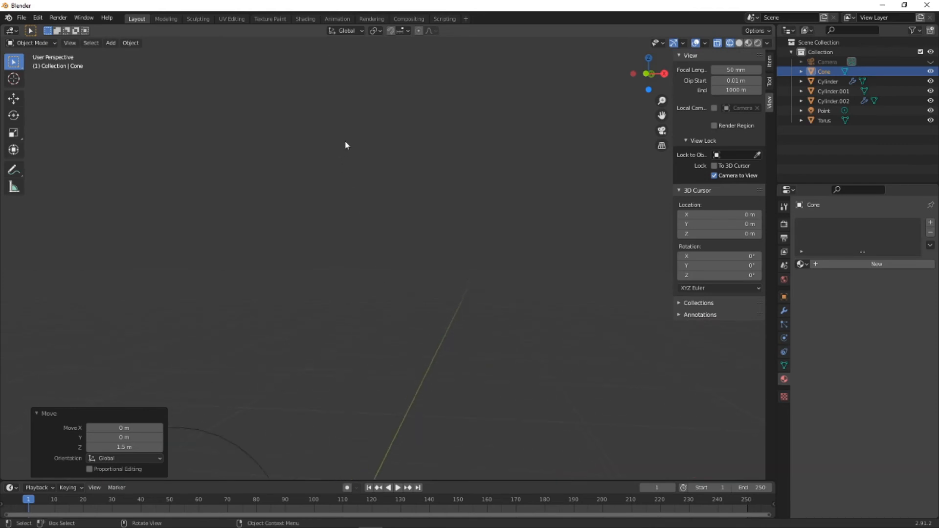
{"action": "middle_click_drag", "start_coordinate": [344, 139], "coordinate": [376, 358], "text": "shift"}
{"action": "scroll", "coordinate": [345, 229], "scroll_direction": "down", "scroll_amount": 3}
{"action": "middle_click_drag", "start_coordinate": [341, 149], "coordinate": [398, 327]}
{"action": "scroll", "coordinate": [329, 135], "scroll_direction": "up", "scroll_amount": 4}
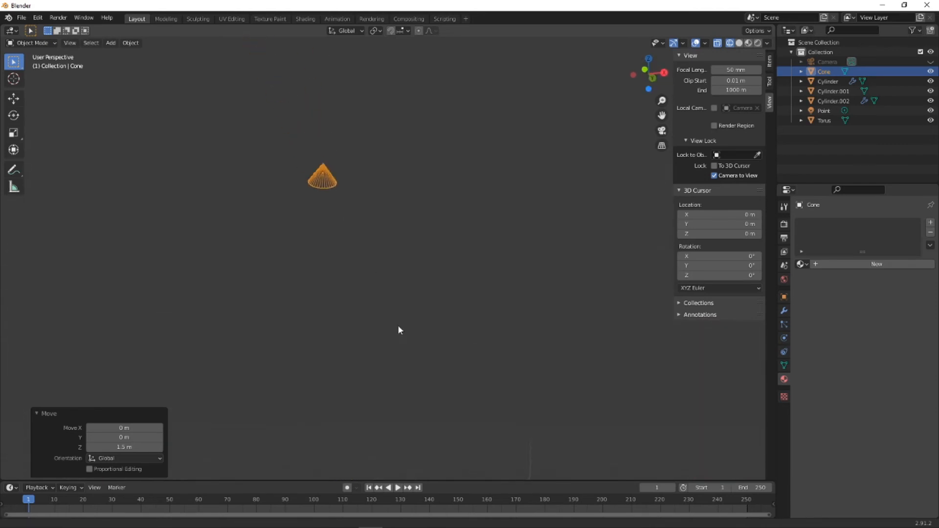
{"action": "scroll", "coordinate": [324, 188], "scroll_direction": "up", "scroll_amount": 2}
{"action": "left_click", "coordinate": [278, 202]}
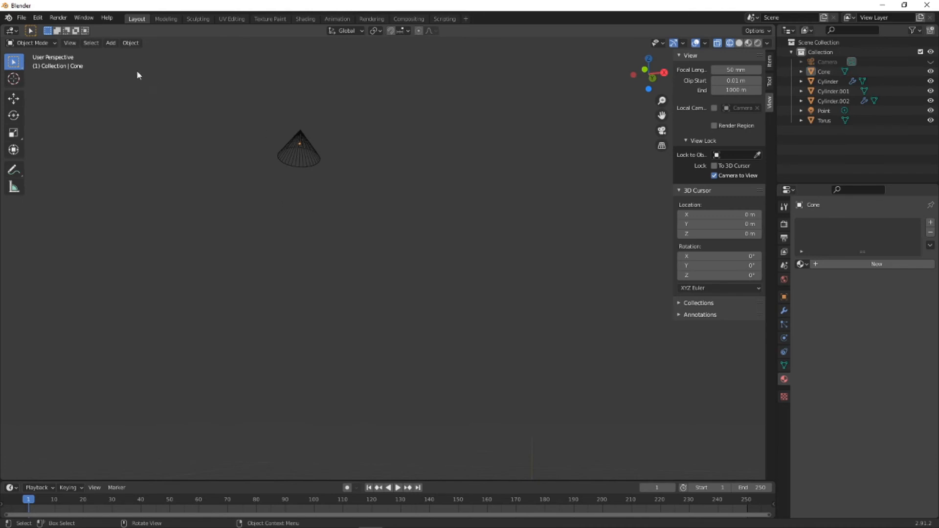
{"action": "left_click", "coordinate": [264, 149]}
{"action": "left_click", "coordinate": [32, 43]}
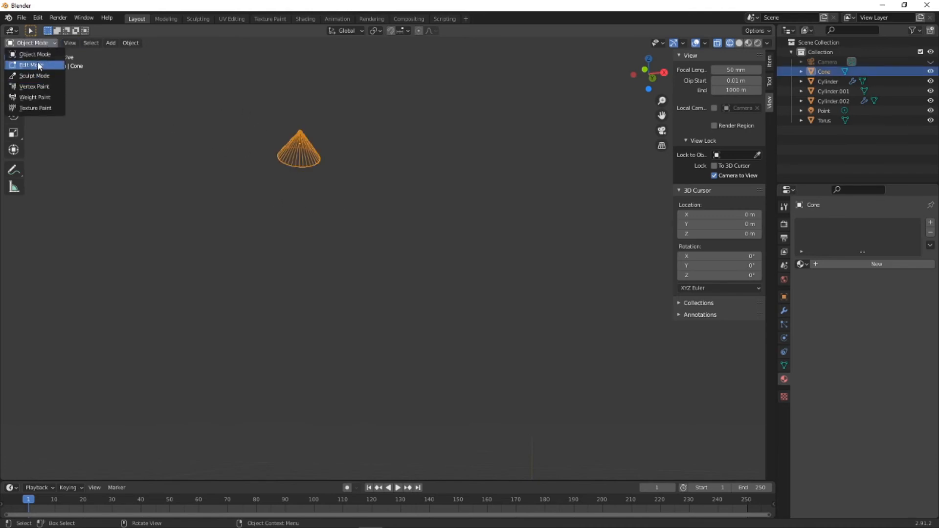
{"action": "left_click", "coordinate": [38, 64]}
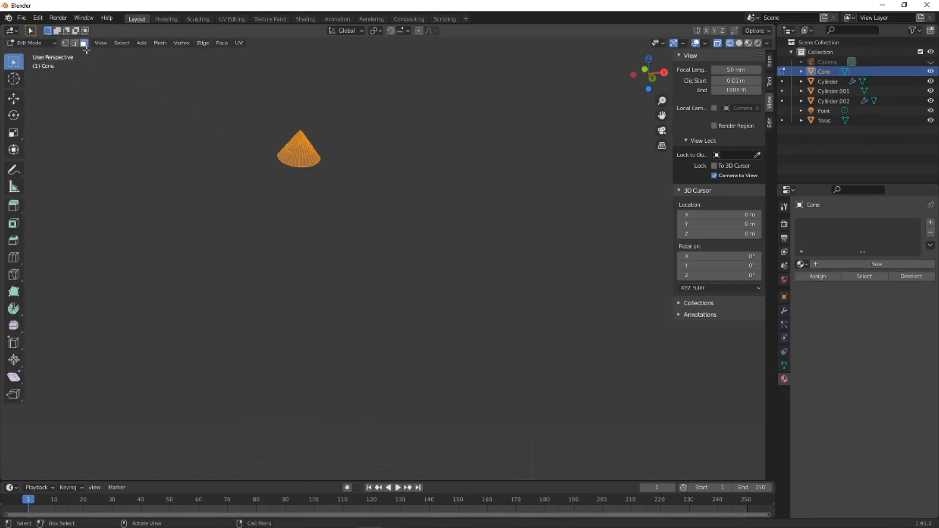
- Select only the cone's base face with X-ray turned off, and switch to the back orthographic view
{"action": "key", "text": "alt+a"}
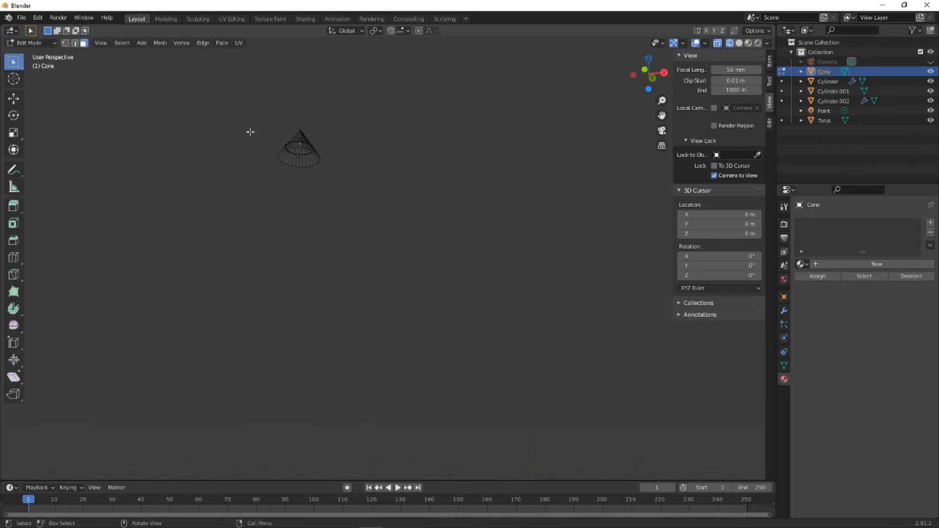
{"action": "left_click", "coordinate": [298, 160]}
{"action": "left_click", "coordinate": [302, 157]}
{"action": "left_click", "coordinate": [716, 45]}
{"action": "left_click", "coordinate": [303, 161]}
{"action": "left_click", "coordinate": [646, 72]}
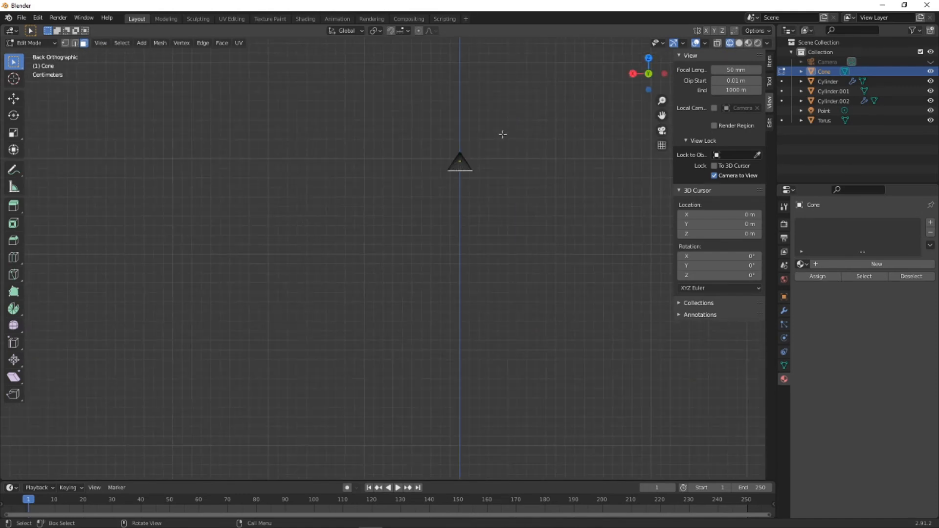
{"action": "scroll", "coordinate": [502, 136], "scroll_direction": "down", "scroll_amount": 12}
{"action": "middle_click_drag", "start_coordinate": [464, 314], "coordinate": [426, 260], "text": "shift"}
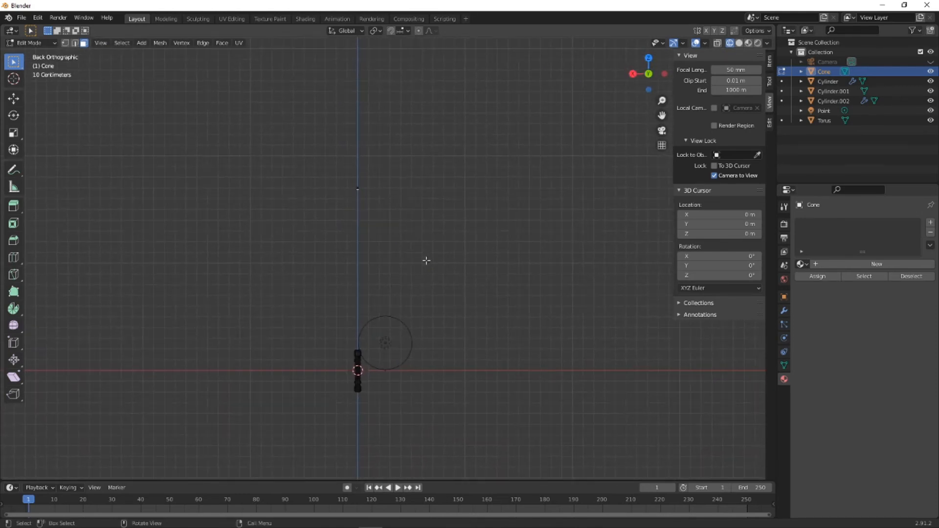
{"action": "key", "text": "g"}
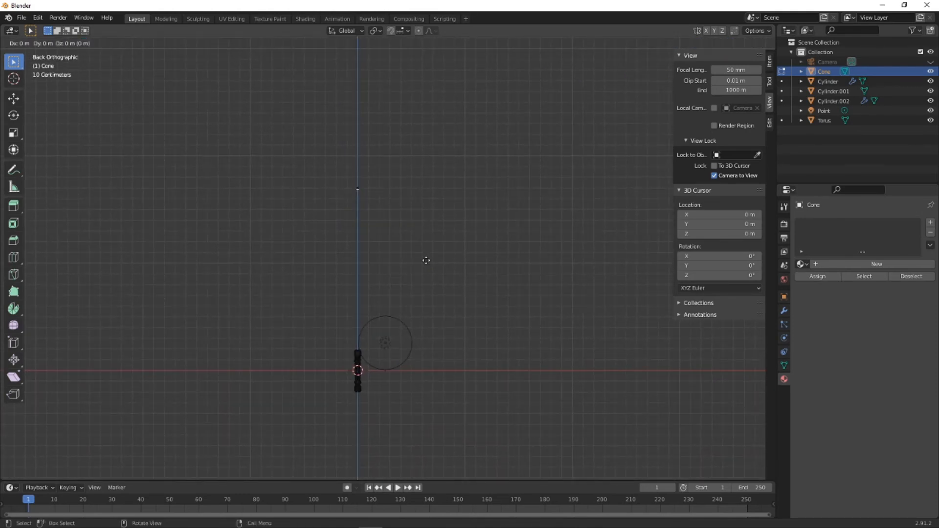
{"action": "key", "text": "x"}
{"action": "key", "text": "minus"}
{"action": "key", "text": "1"}
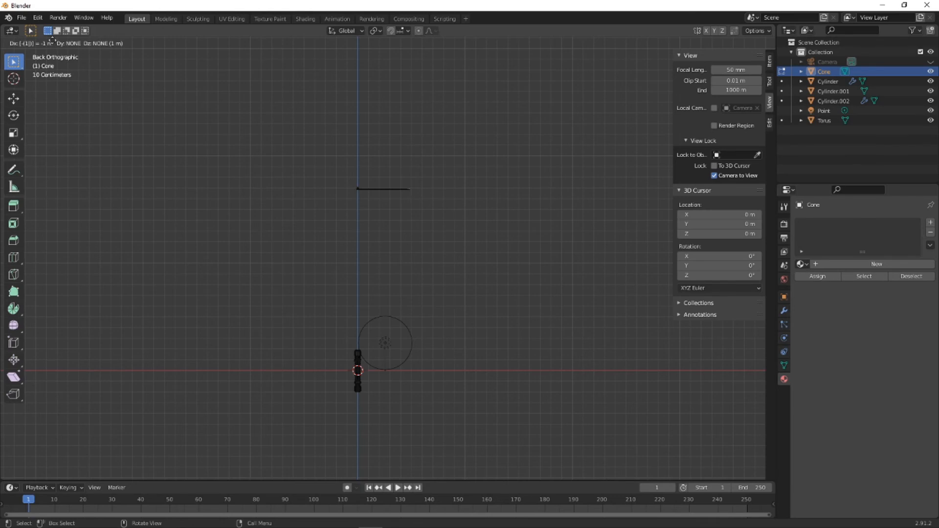
{"action": "key", "text": "Escape"}
{"action": "left_click", "coordinate": [38, 18]}
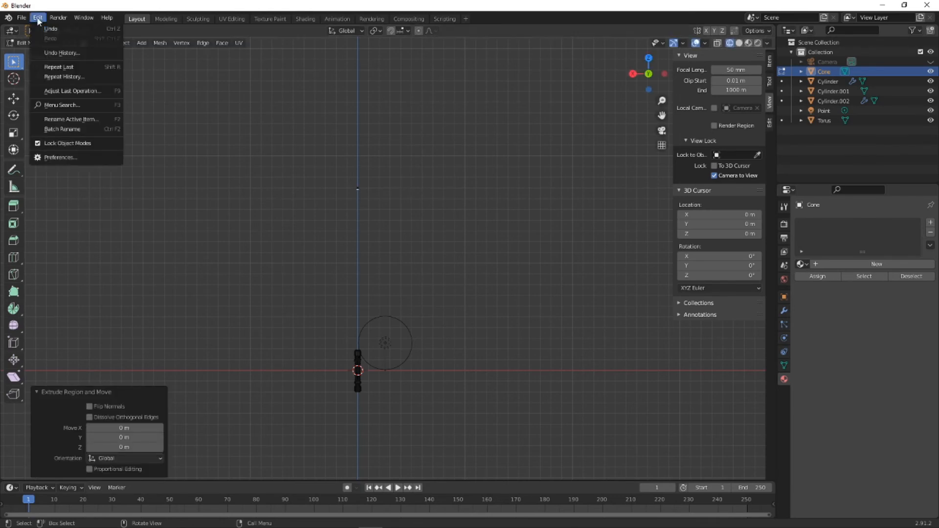
{"action": "left_click", "coordinate": [44, 29]}
- Extrude the cone's base face about 1.07 m downward along Z to form a long shaft
{"action": "scroll", "coordinate": [366, 206], "scroll_direction": "up", "scroll_amount": 5}
{"action": "scroll", "coordinate": [368, 209], "scroll_direction": "up", "scroll_amount": 1}
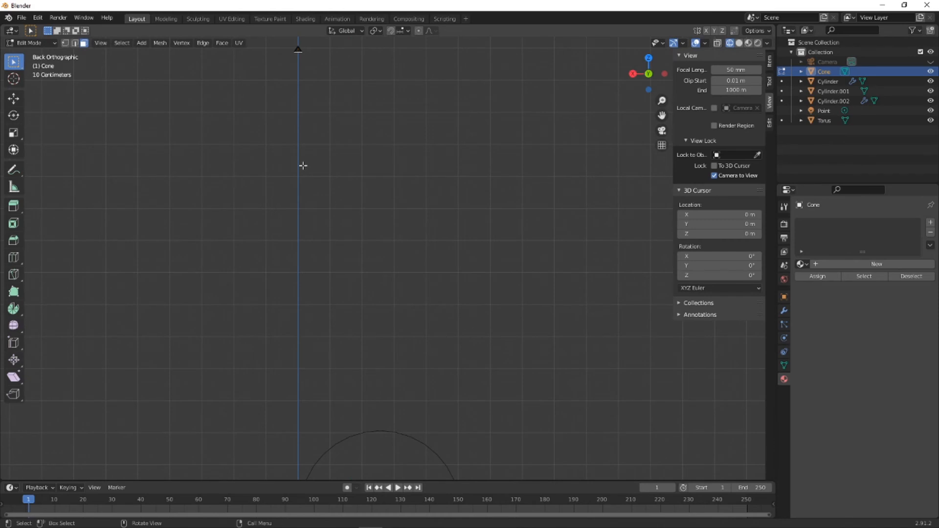
{"action": "key", "text": "e"}
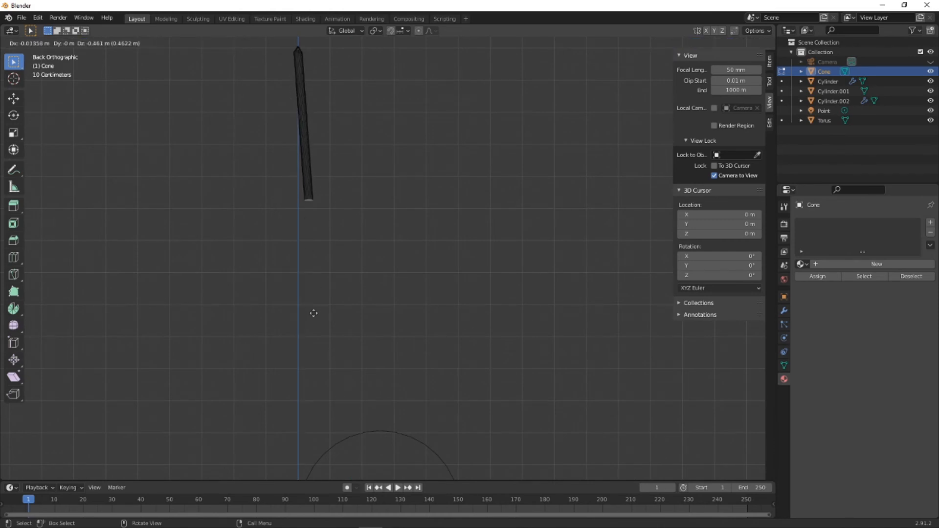
{"action": "key", "text": "z"}
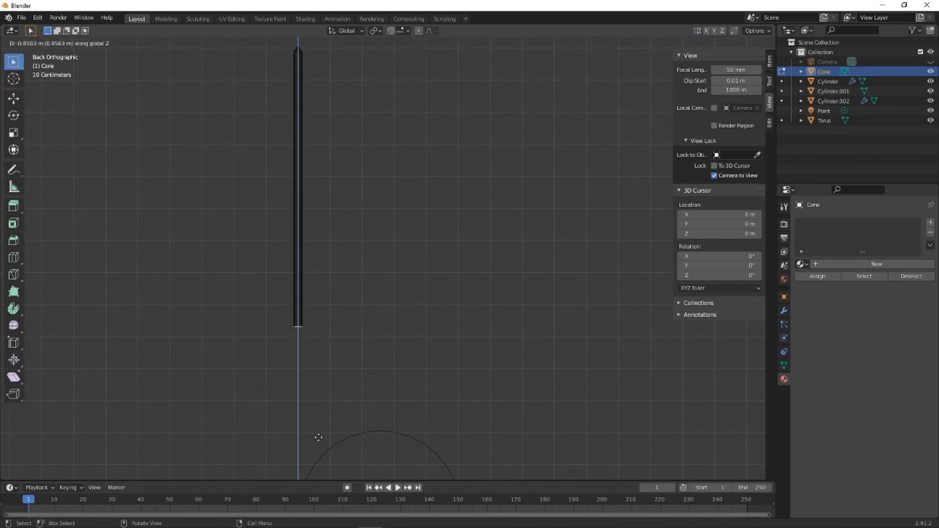
{"action": "left_click", "coordinate": [323, 67]}
- Try to move box-selected vertices at the shaft's lower end down about 0.427 m along Z in vertex select mode
{"action": "middle_click_drag", "start_coordinate": [391, 233], "coordinate": [433, 75], "text": "shift"}
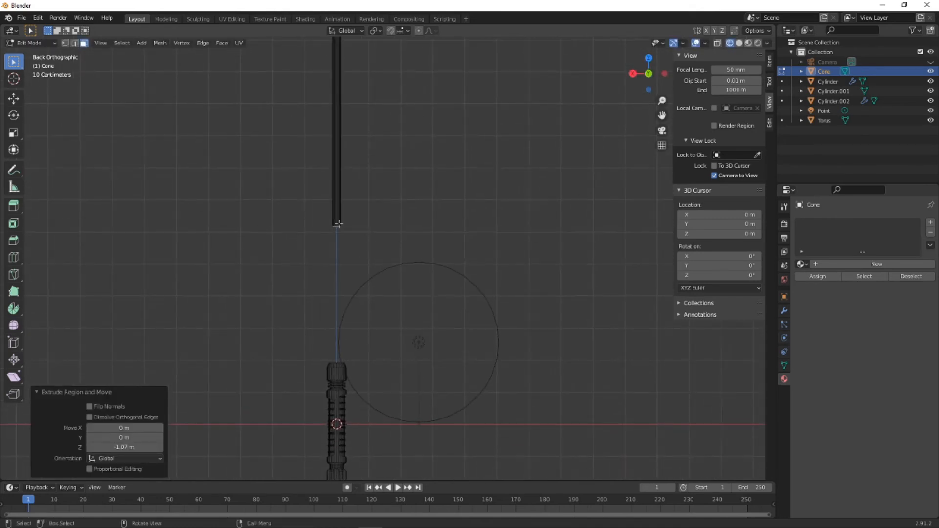
{"action": "left_click", "coordinate": [133, 99]}
{"action": "left_click_drag", "start_coordinate": [295, 209], "coordinate": [390, 241]}
{"action": "key", "text": "g"}
{"action": "key", "text": "z"}
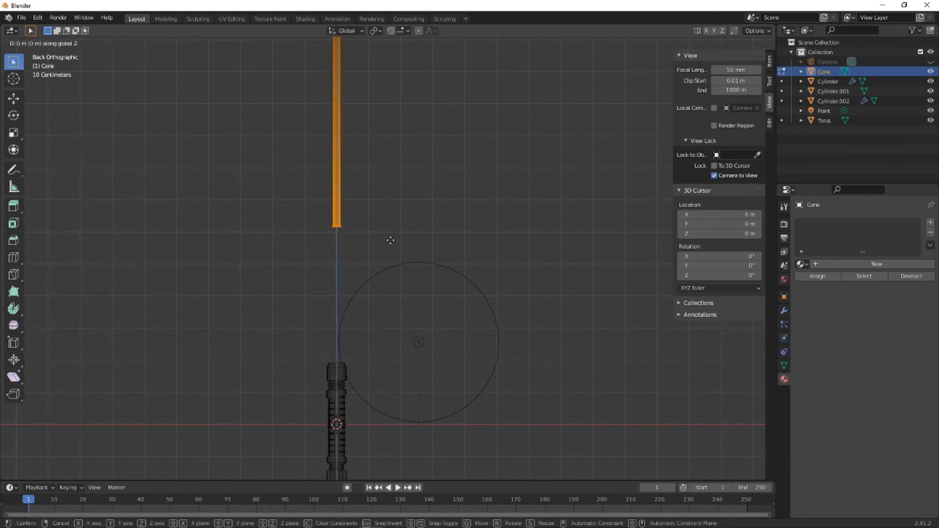
{"action": "left_click", "coordinate": [389, 376]}
{"action": "middle_click_drag", "start_coordinate": [325, 364], "coordinate": [415, 313]}
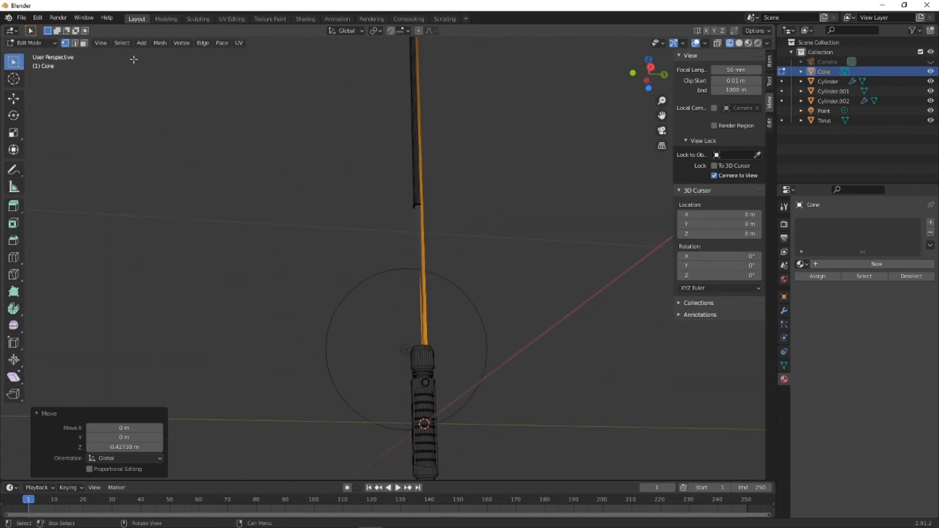
{"action": "left_click", "coordinate": [38, 18]}
{"action": "left_click", "coordinate": [39, 28]}
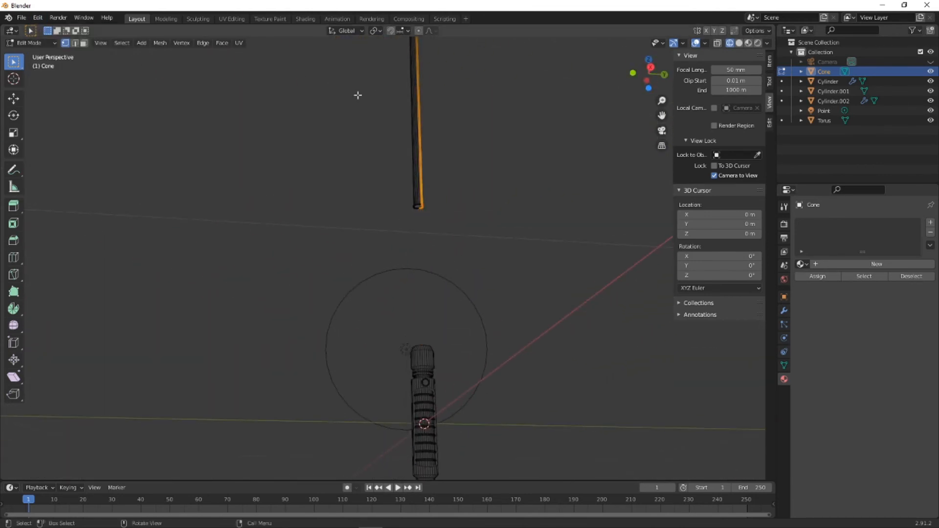
- Select all vertices of the shaft's lower end and move them down about 0.432 m along Z to meet the handle's head
{"action": "left_click", "coordinate": [474, 207]}
{"action": "left_click_drag", "start_coordinate": [387, 174], "coordinate": [463, 218]}
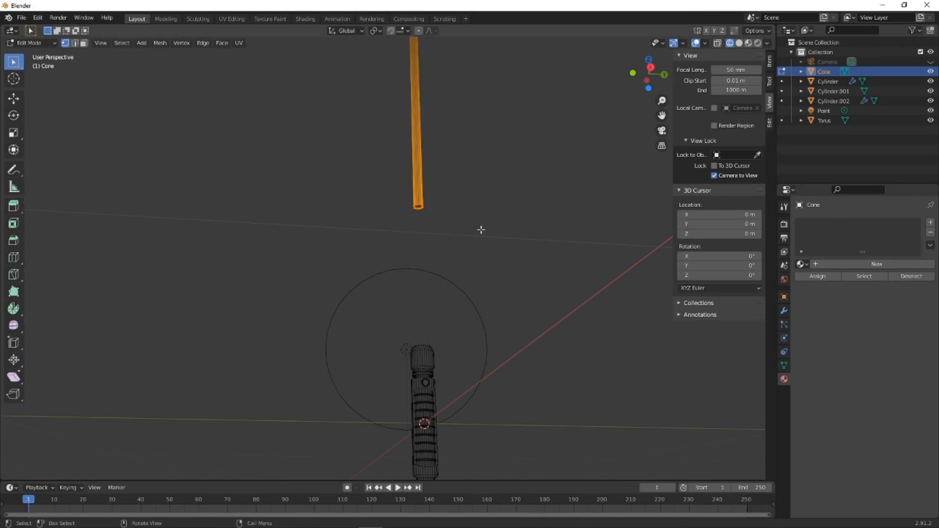
{"action": "key", "text": "g"}
{"action": "key", "text": "z"}
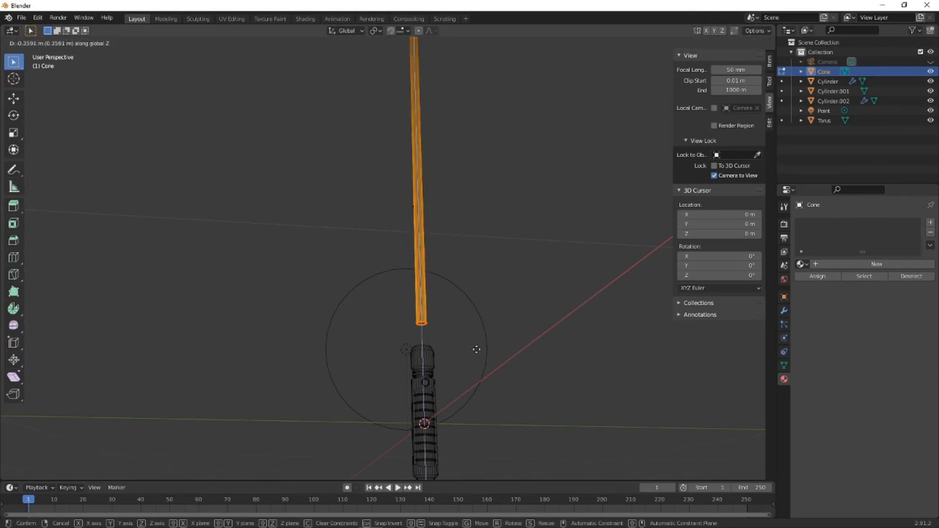
{"action": "left_click", "coordinate": [475, 374]}
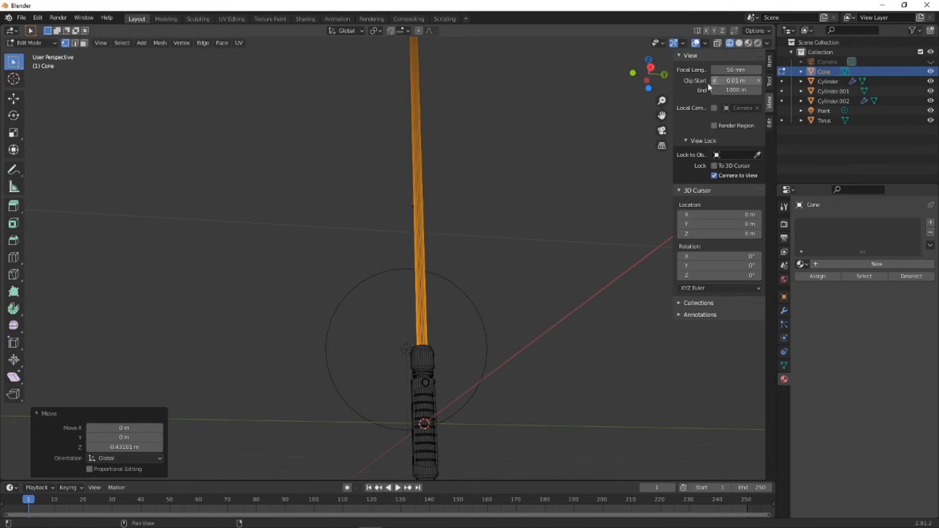
- Select the blade's lower-end vertices in the right orthographic view with X-ray on and move them down along Z into the handle head's socket
{"action": "left_click", "coordinate": [649, 68]}
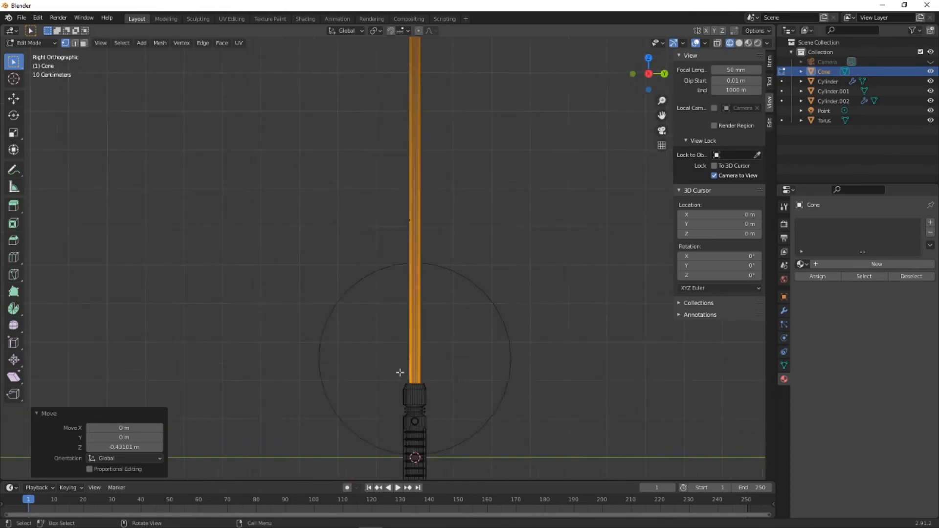
{"action": "scroll", "coordinate": [398, 373], "scroll_direction": "up", "scroll_amount": 5}
{"action": "middle_click_drag", "start_coordinate": [476, 425], "coordinate": [401, 211], "text": "shift"}
{"action": "scroll", "coordinate": [401, 211], "scroll_direction": "up", "scroll_amount": 4}
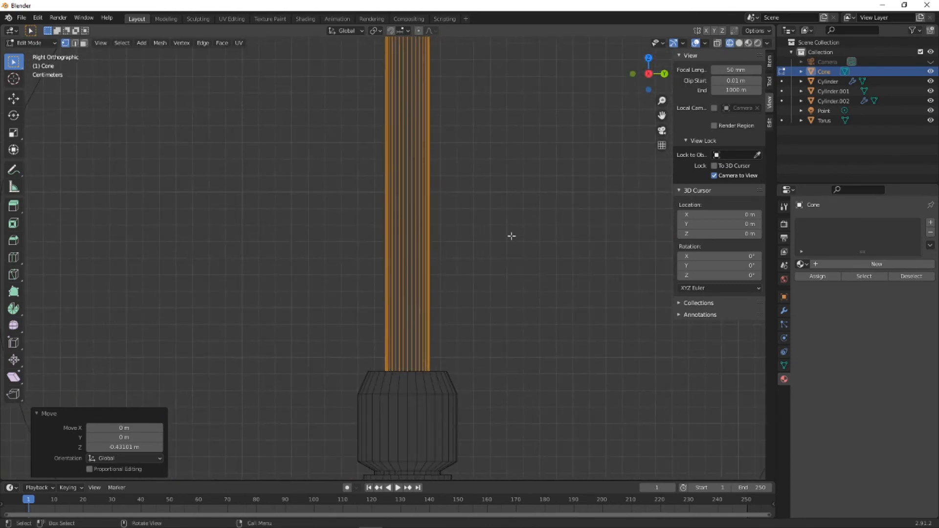
{"action": "left_click", "coordinate": [717, 43]}
{"action": "scroll", "coordinate": [507, 324], "scroll_direction": "up", "scroll_amount": 5}
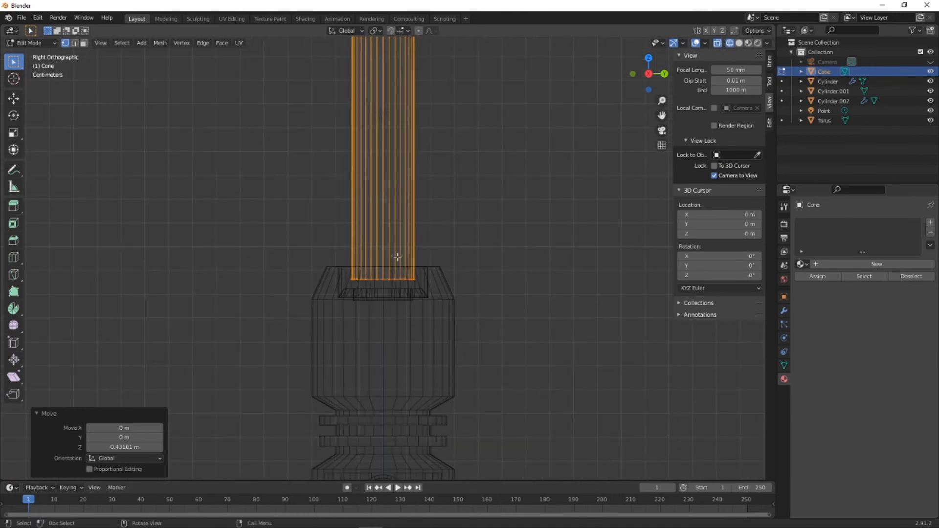
{"action": "left_click", "coordinate": [149, 234]}
{"action": "left_click_drag", "start_coordinate": [236, 277], "coordinate": [472, 304]}
{"action": "key", "text": "g"}
{"action": "key", "text": "z"}
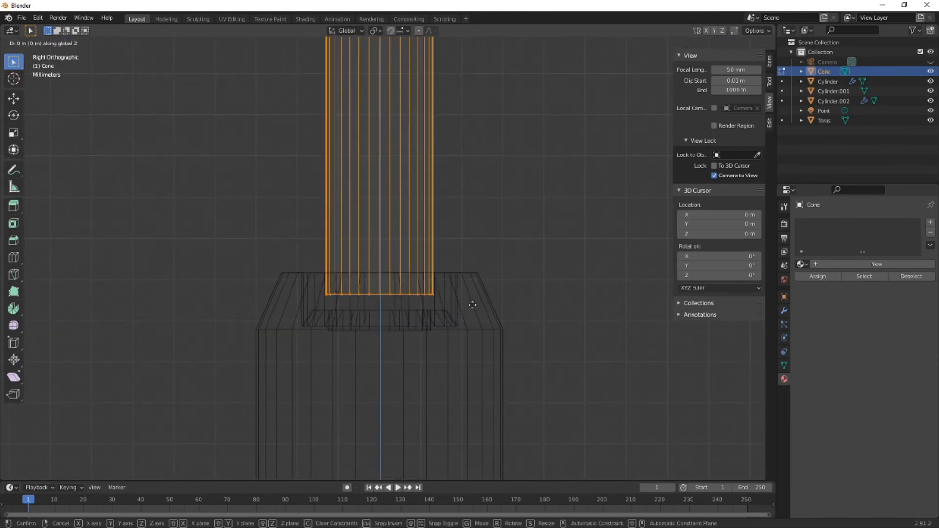
{"action": "left_click", "coordinate": [471, 318]}
{"action": "left_click", "coordinate": [509, 297]}
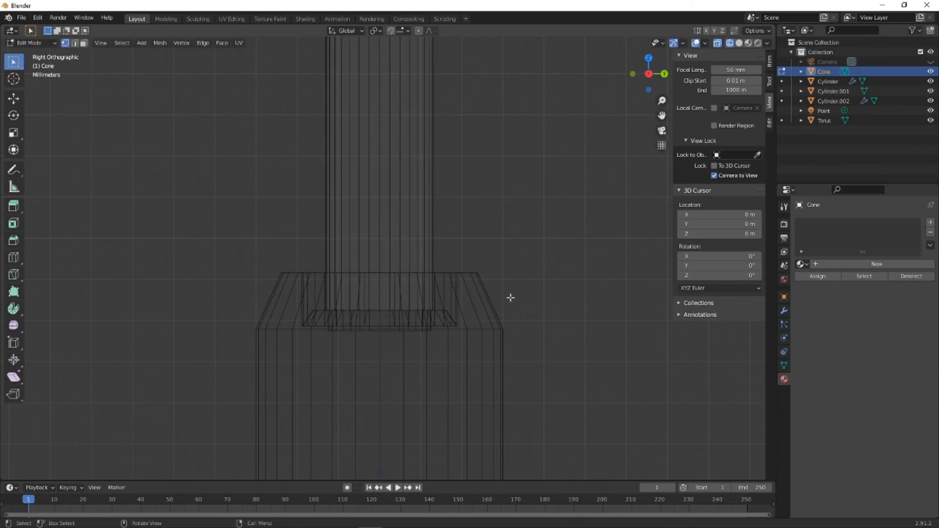
- Return to Object Mode and assign the existing green Material.002 to the cone blade
{"action": "scroll", "coordinate": [404, 236], "scroll_direction": "down", "scroll_amount": 6}
{"action": "middle_click_drag", "start_coordinate": [401, 232], "coordinate": [409, 161]}
{"action": "left_click", "coordinate": [42, 42]}
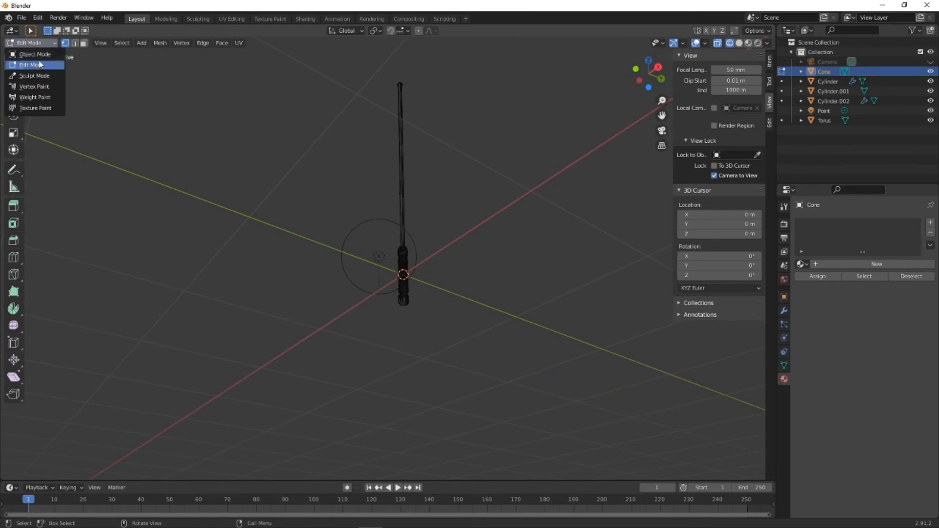
{"action": "left_click", "coordinate": [34, 54]}
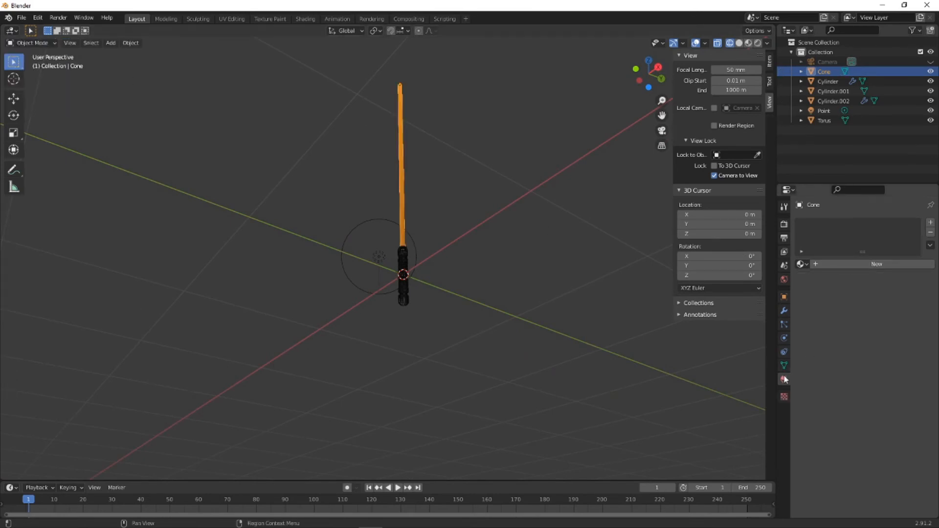
{"action": "left_click", "coordinate": [802, 264]}
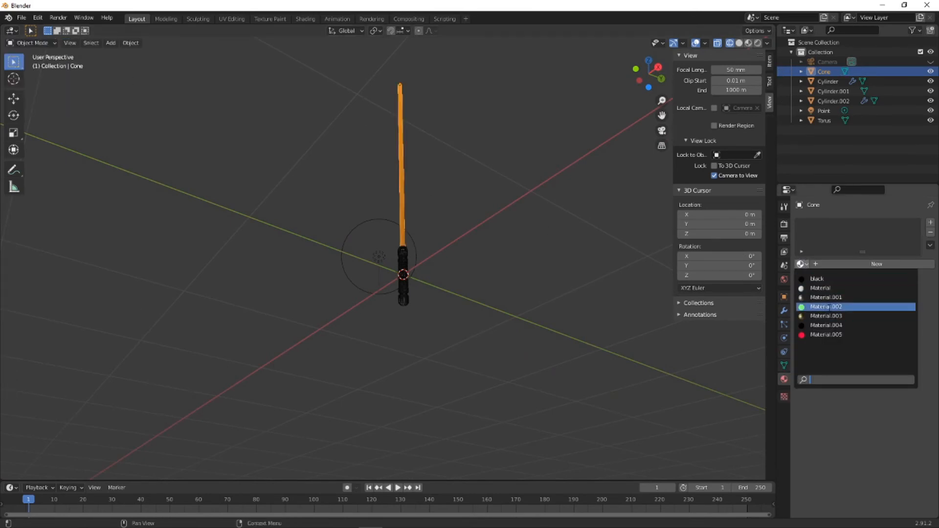
{"action": "left_click", "coordinate": [831, 308]}
- Display the scene in rendered viewport shading and view the whole blade and handle from above
{"action": "middle_click_drag", "start_coordinate": [419, 236], "coordinate": [388, 249]}
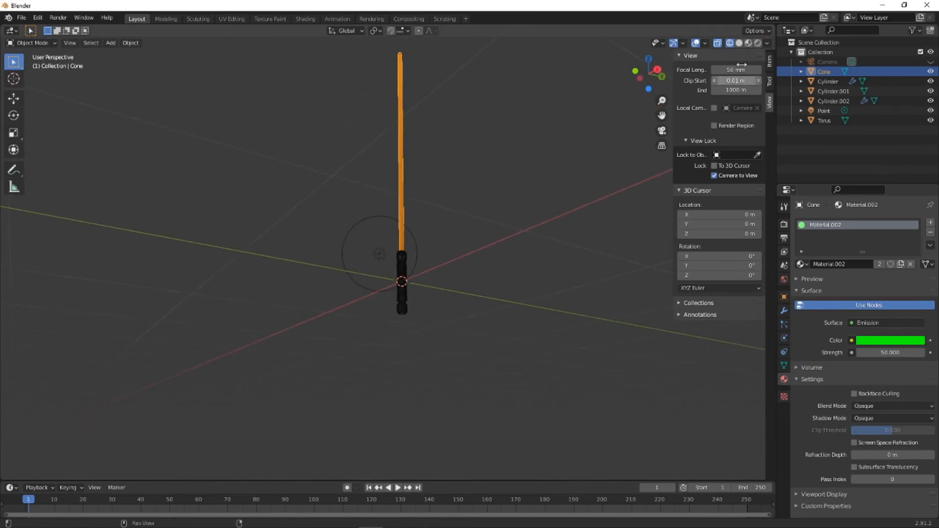
{"action": "left_click", "coordinate": [757, 42]}
{"action": "middle_click_drag", "start_coordinate": [428, 202], "coordinate": [465, 285]}
{"action": "scroll", "coordinate": [473, 248], "scroll_direction": "down", "scroll_amount": 3}
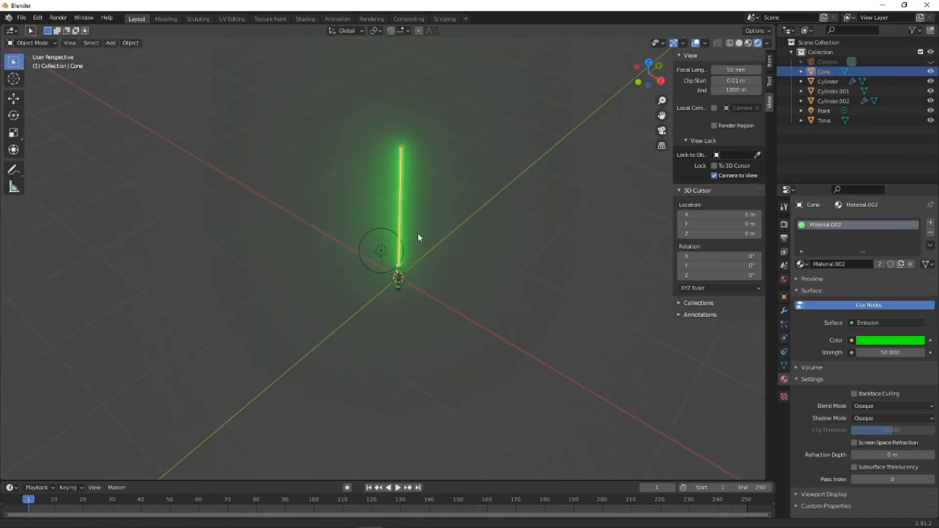
{"action": "middle_click_drag", "start_coordinate": [418, 233], "coordinate": [395, 294], "text": "shift"}
- Set the emission strength of the blade's Material.002 to 30
{"action": "left_click", "coordinate": [882, 352]}
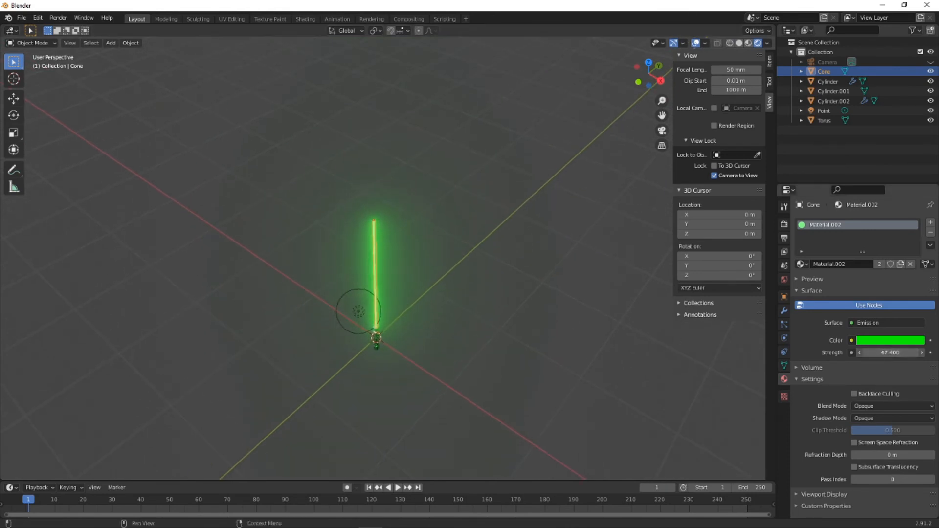
{"action": "left_click_drag", "start_coordinate": [889, 352], "coordinate": [883, 352]}
{"action": "left_click", "coordinate": [890, 349]}
{"action": "key", "text": "Return"}
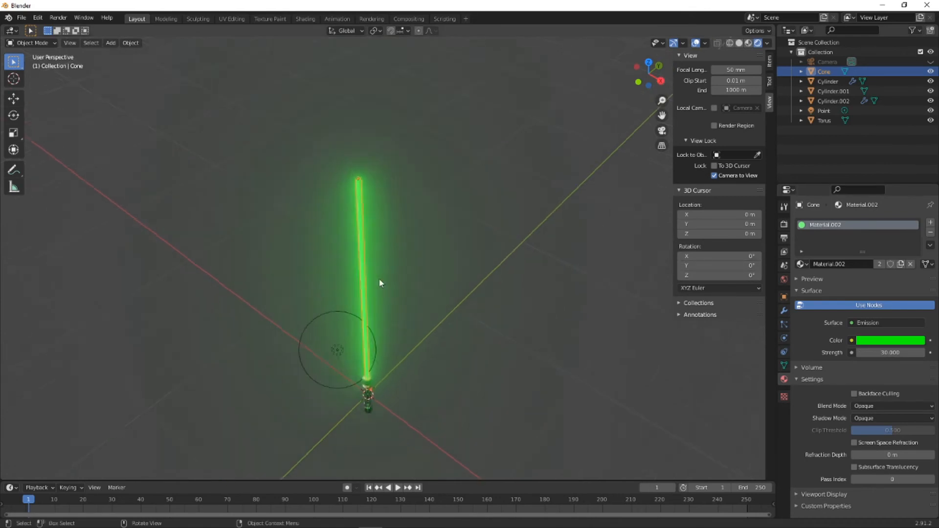
- Deselect the blade and add a 2 m plane mesh at the world origin
{"action": "scroll", "coordinate": [433, 292], "scroll_direction": "up", "scroll_amount": 5}
{"action": "scroll", "coordinate": [464, 186], "scroll_direction": "down", "scroll_amount": 2}
{"action": "scroll", "coordinate": [391, 375], "scroll_direction": "down", "scroll_amount": 3}
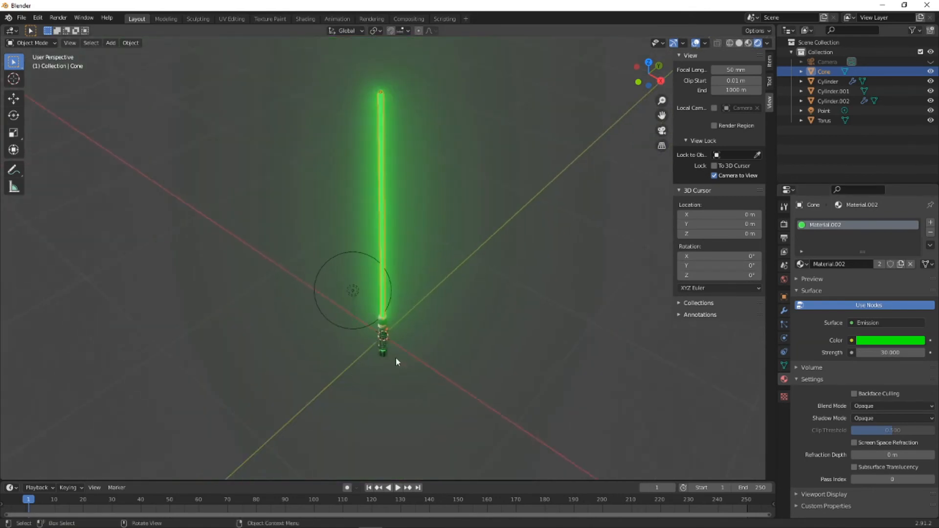
{"action": "scroll", "coordinate": [397, 354], "scroll_direction": "up", "scroll_amount": 2}
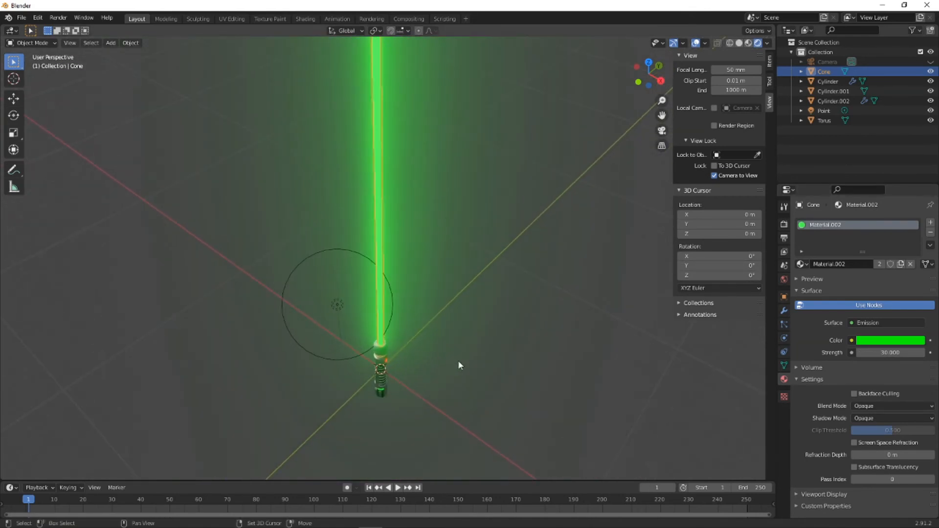
{"action": "left_click", "coordinate": [427, 387]}
{"action": "scroll", "coordinate": [412, 364], "scroll_direction": "up", "scroll_amount": 1}
{"action": "key", "text": "shift+a"}
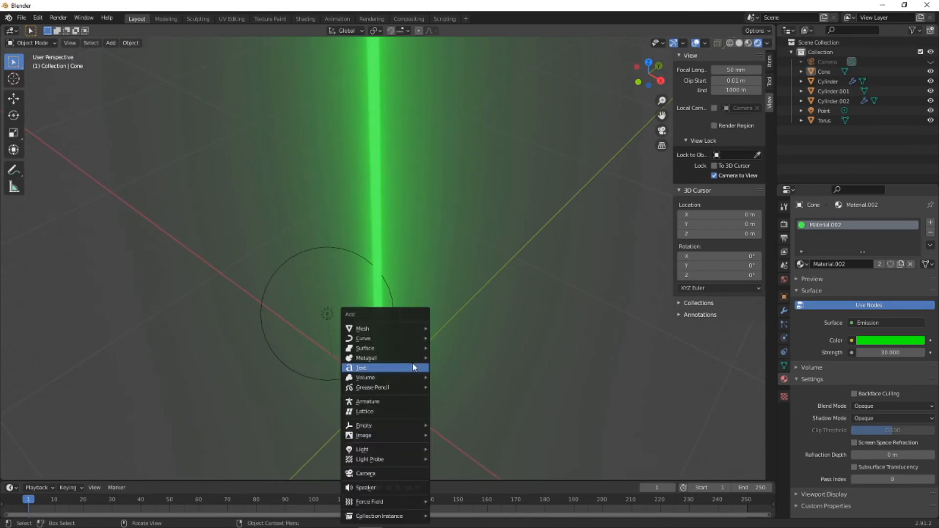
{"action": "left_click", "coordinate": [451, 328]}
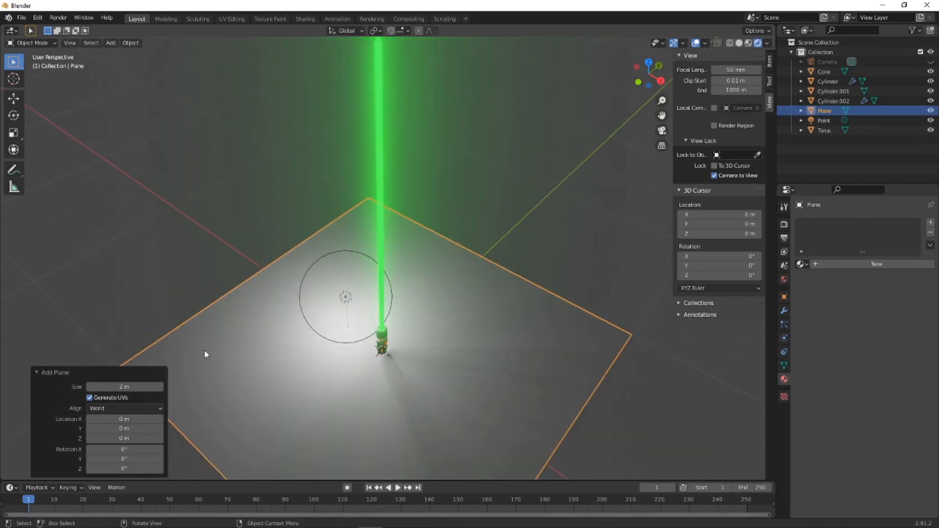
- Move the plane down about 0.3 m along Z so it lies below the handle, and deselect it
{"action": "key", "text": "g"}
{"action": "key", "text": "z"}
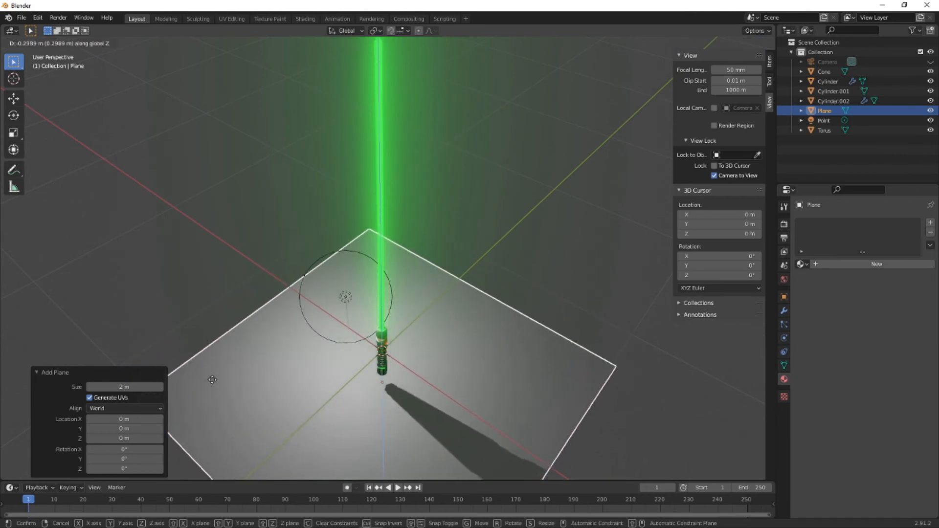
{"action": "left_click", "coordinate": [289, 382]}
{"action": "left_click", "coordinate": [491, 240]}
{"action": "middle_click_drag", "start_coordinate": [492, 241], "coordinate": [421, 306]}
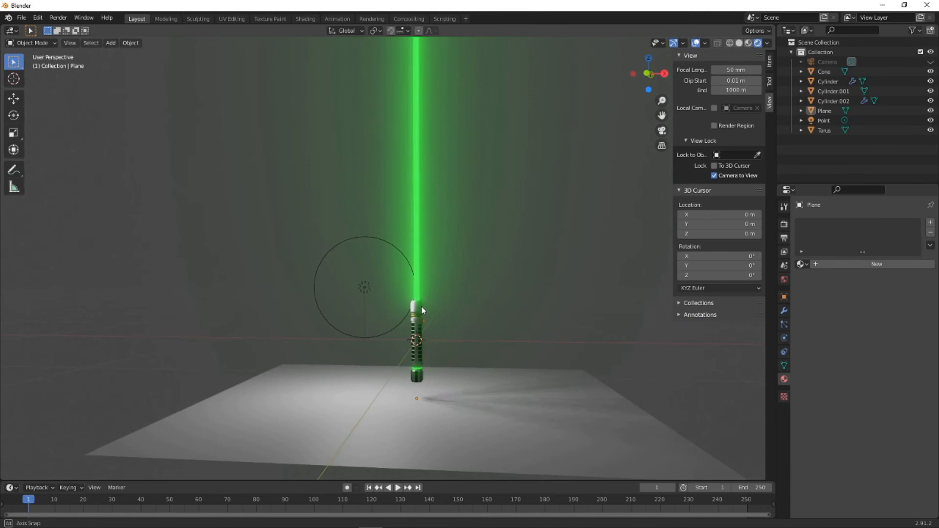
- Select the floor plane and scale it up uniformly by about 2.311
{"action": "left_click", "coordinate": [355, 407]}
{"action": "key", "text": "g"}
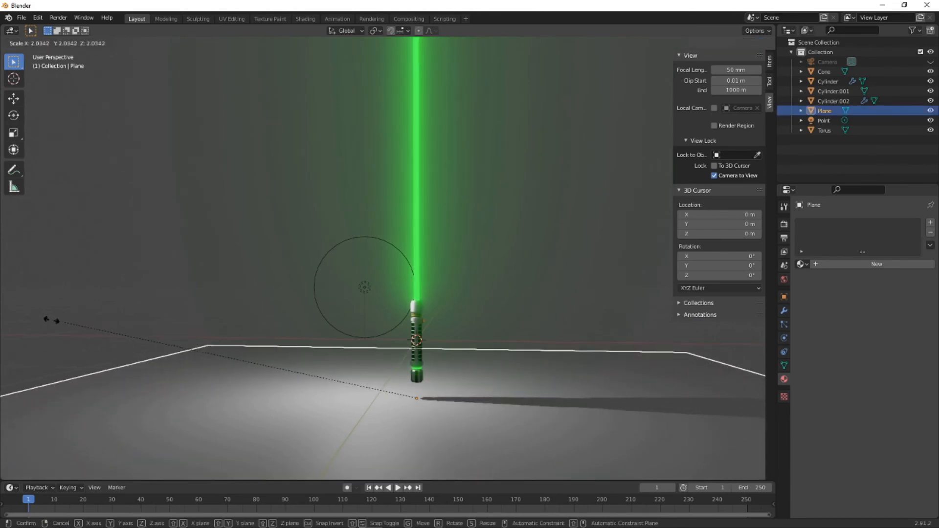
{"action": "left_click", "coordinate": [9, 315]}
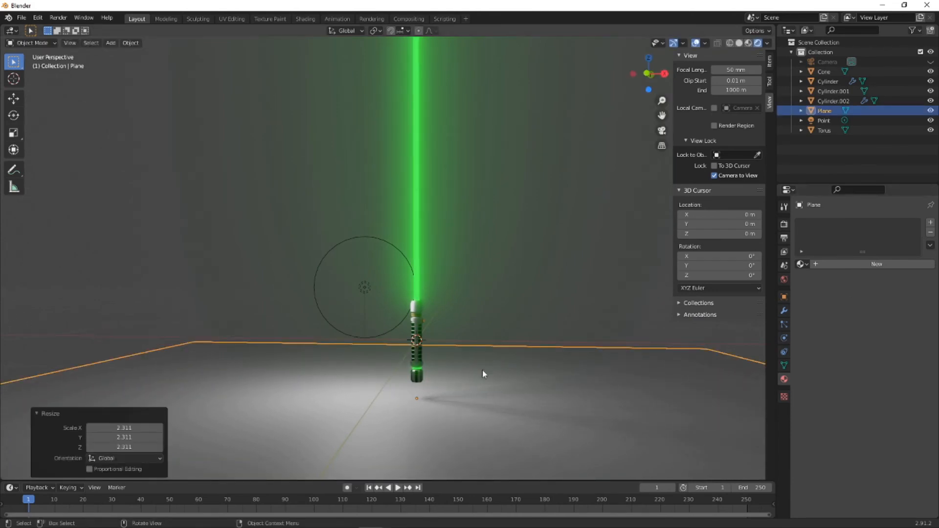
- Create a new material for the plane with a Glossy BSDF surface and a roughness of about 0.301
{"action": "middle_click_drag", "start_coordinate": [481, 371], "coordinate": [471, 384]}
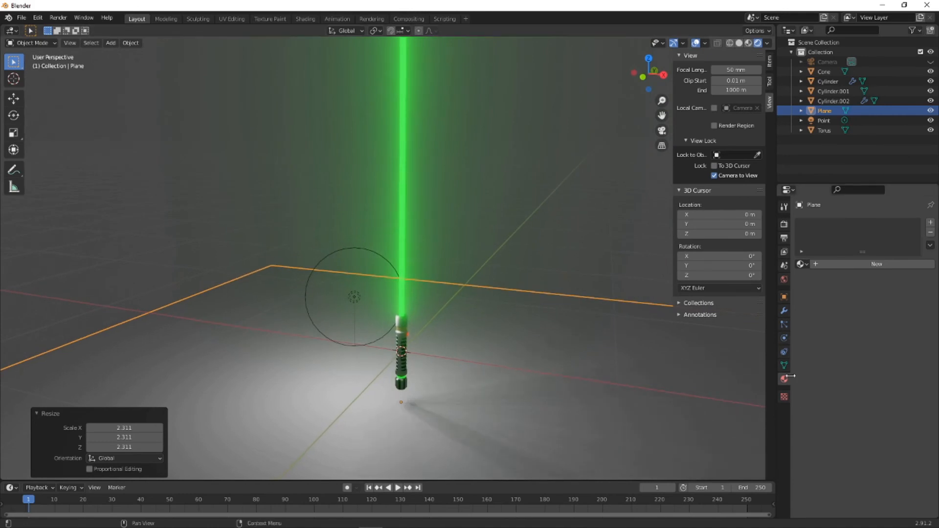
{"action": "left_click", "coordinate": [821, 264]}
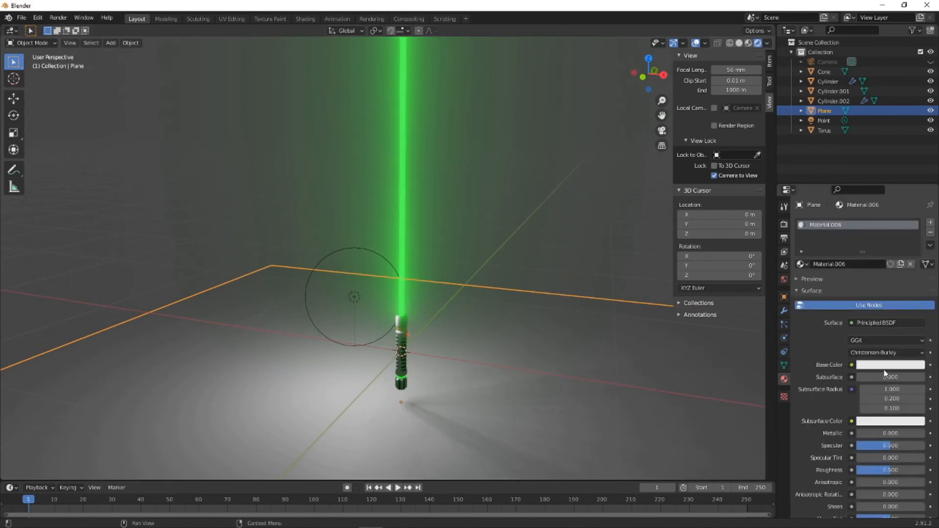
{"action": "left_click", "coordinate": [876, 323]}
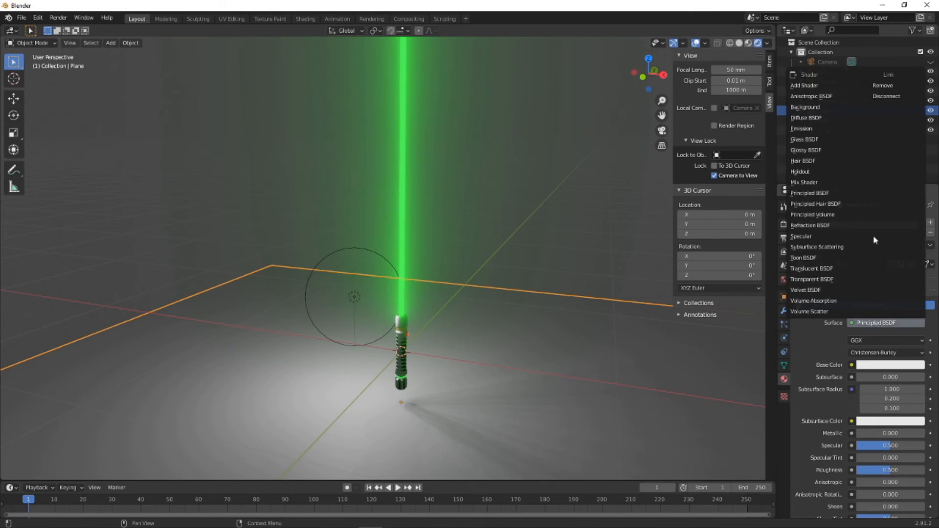
{"action": "left_click", "coordinate": [821, 151]}
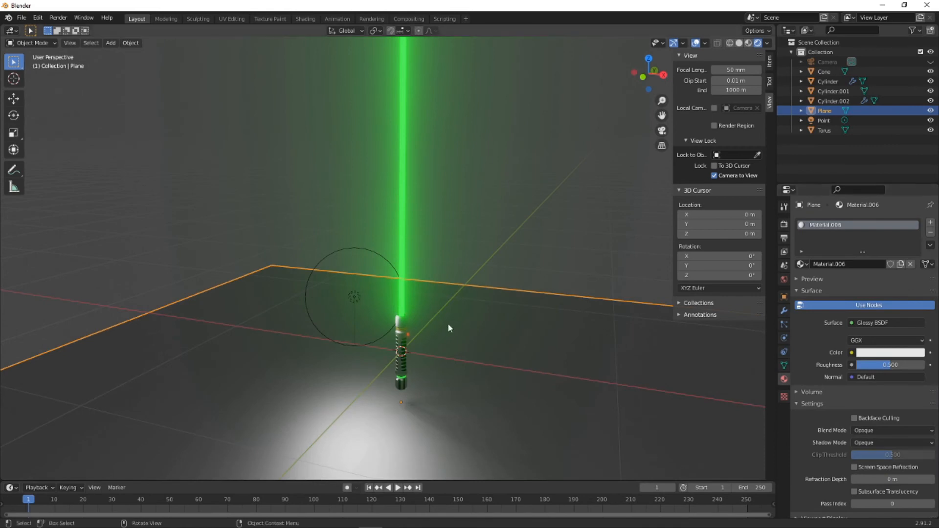
{"action": "mouse_move", "coordinate": [878, 368]}
{"action": "left_mouse_down"}
{"action": "mouse_move", "coordinate": [848, 368]}
{"action": "mouse_move", "coordinate": [879, 368]}
{"action": "left_mouse_up"}
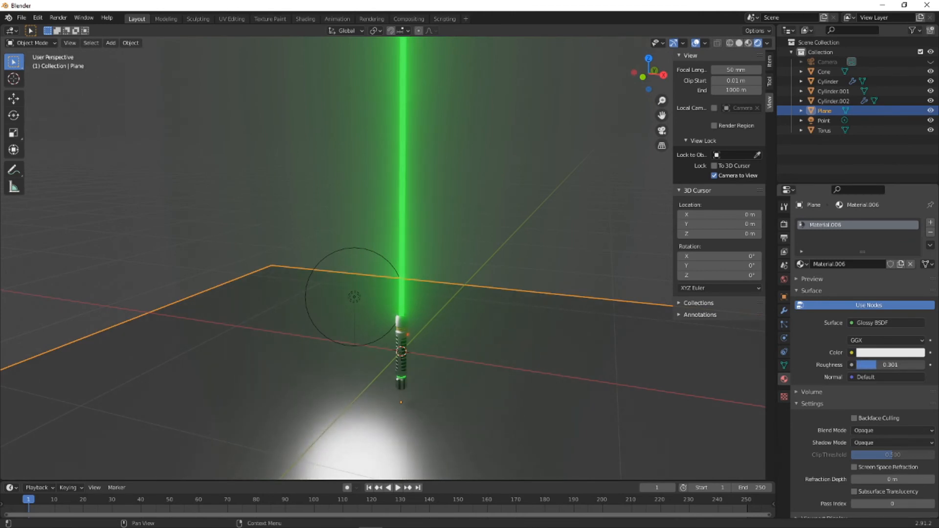
- Switch the scene's render engine to Cycles and deselect the plane
{"action": "left_click", "coordinate": [784, 224]}
{"action": "left_click", "coordinate": [891, 223]}
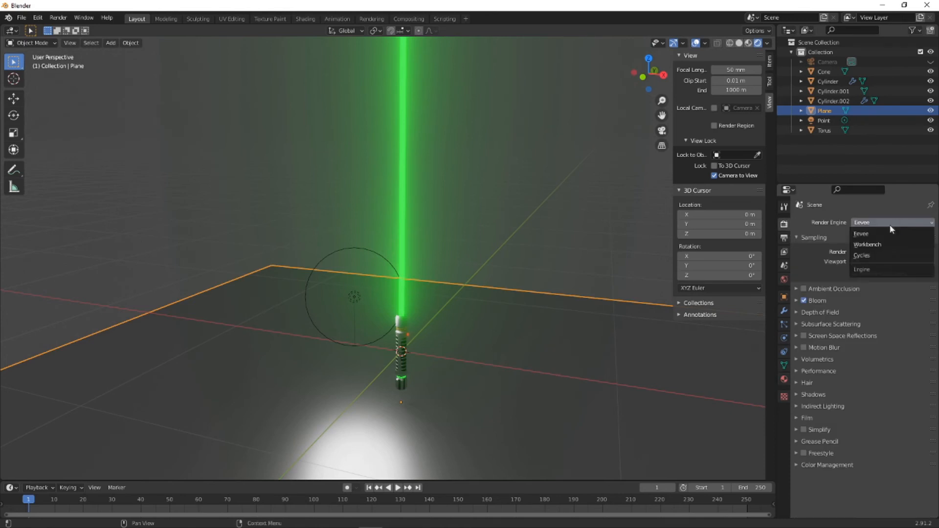
{"action": "left_click", "coordinate": [858, 255]}
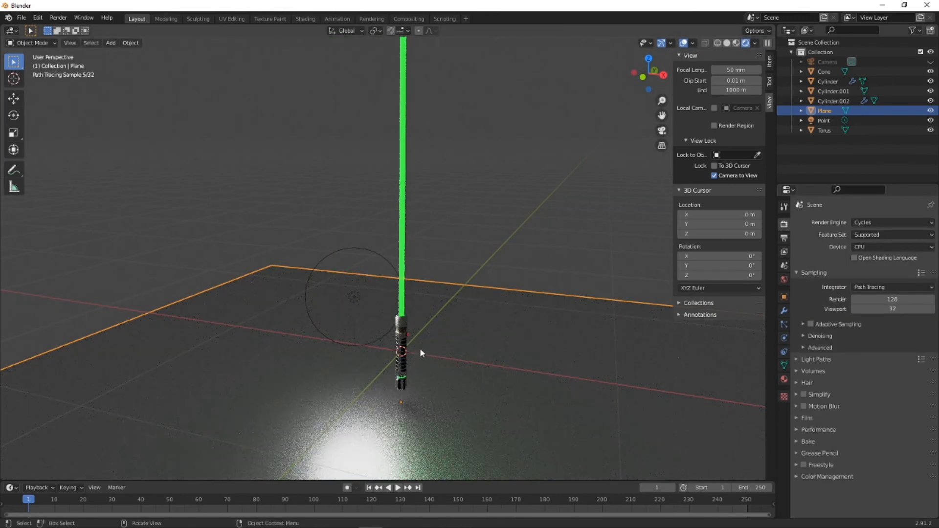
{"action": "left_click", "coordinate": [521, 248]}
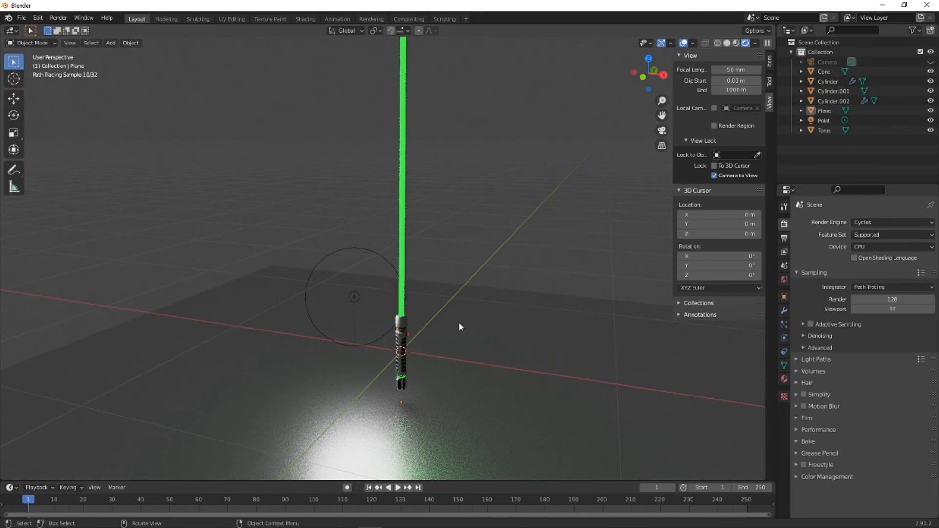
- Select the point light beside the blade in the front orthographic view and delete it
{"action": "middle_click_drag", "start_coordinate": [459, 325], "coordinate": [466, 301]}
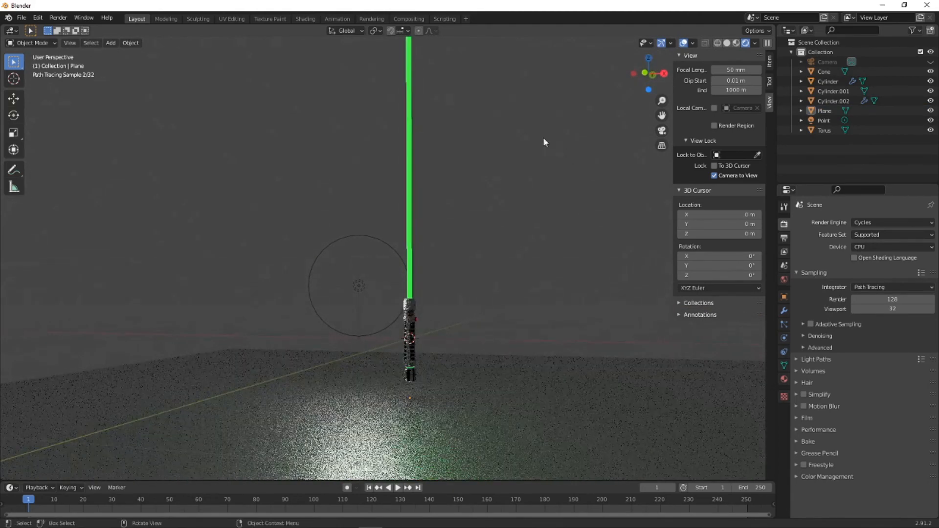
{"action": "left_click", "coordinate": [652, 74]}
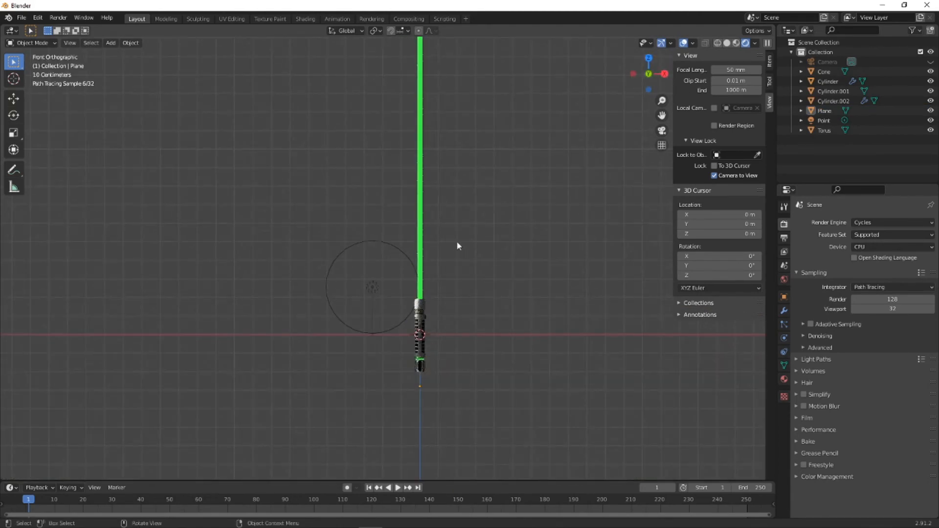
{"action": "left_click", "coordinate": [370, 295]}
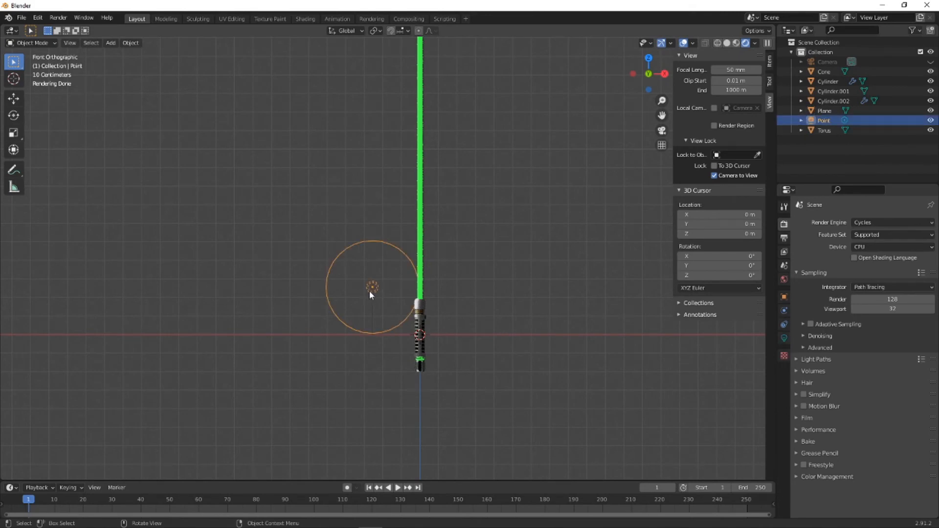
{"action": "key", "text": "Delete"}
- Select all the lightsaber parts in the front view and rotate them together by -75°
{"action": "left_click_drag", "start_coordinate": [335, 138], "coordinate": [546, 377]}
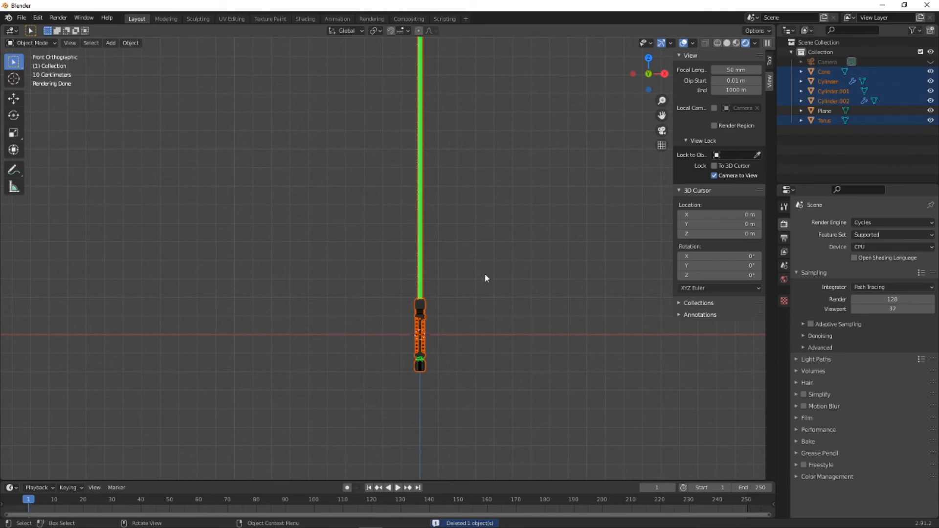
{"action": "key", "text": "r"}
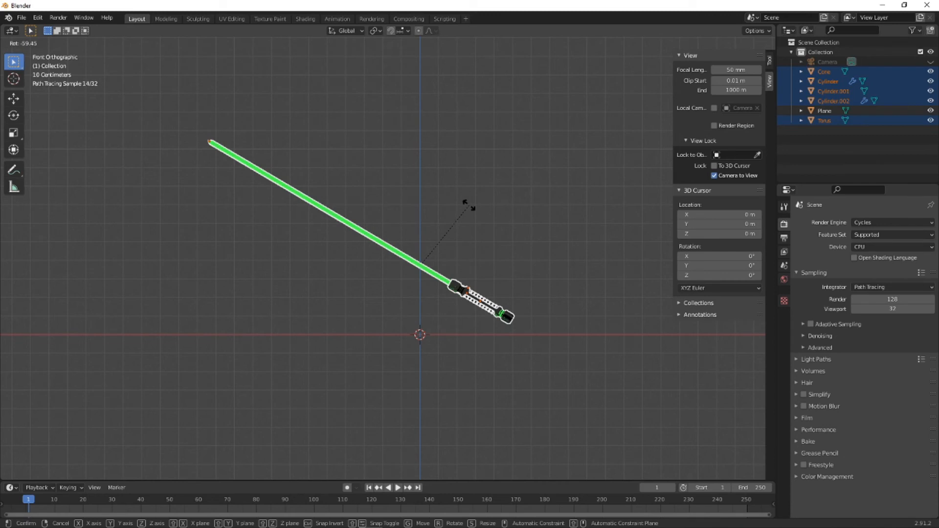
{"action": "type", "text": "75"}
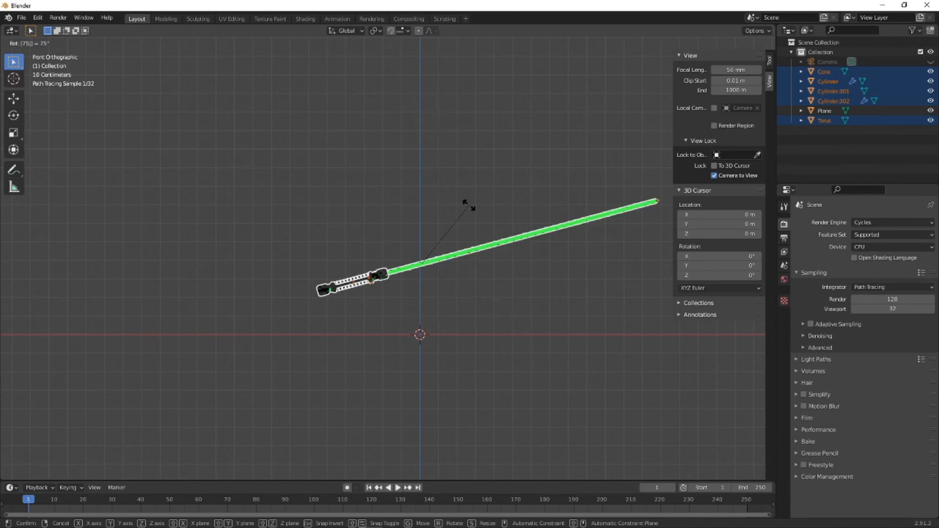
{"action": "key", "text": "BackSpace"}
{"action": "key", "text": "BackSpace"}
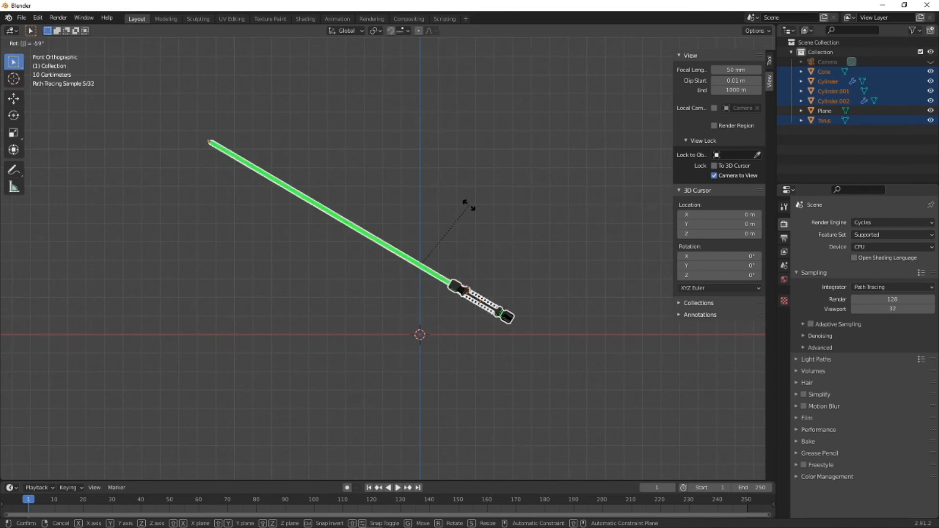
{"action": "type", "text": "-75"}
{"action": "key", "text": "Return"}
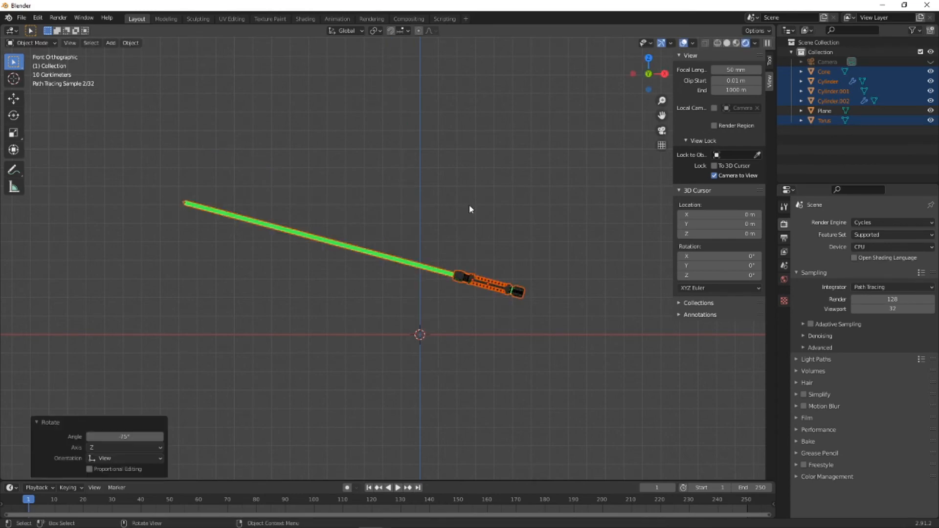
- Lower the rotated lightsaber along the global Z axis by about 0.416 m, closer to the floor plane
{"action": "middle_click_drag", "start_coordinate": [468, 205], "coordinate": [454, 324]}
{"action": "key", "text": "g"}
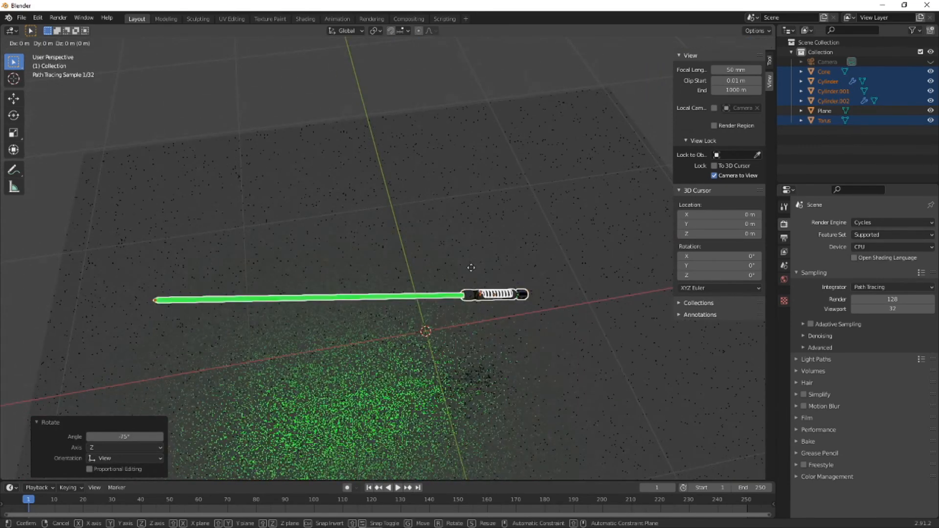
{"action": "key", "text": "z"}
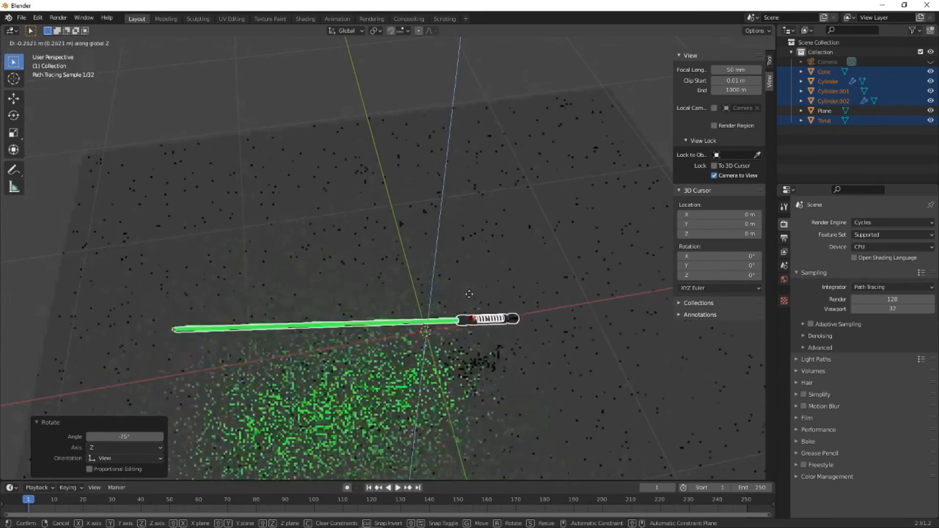
{"action": "left_click", "coordinate": [547, 330]}
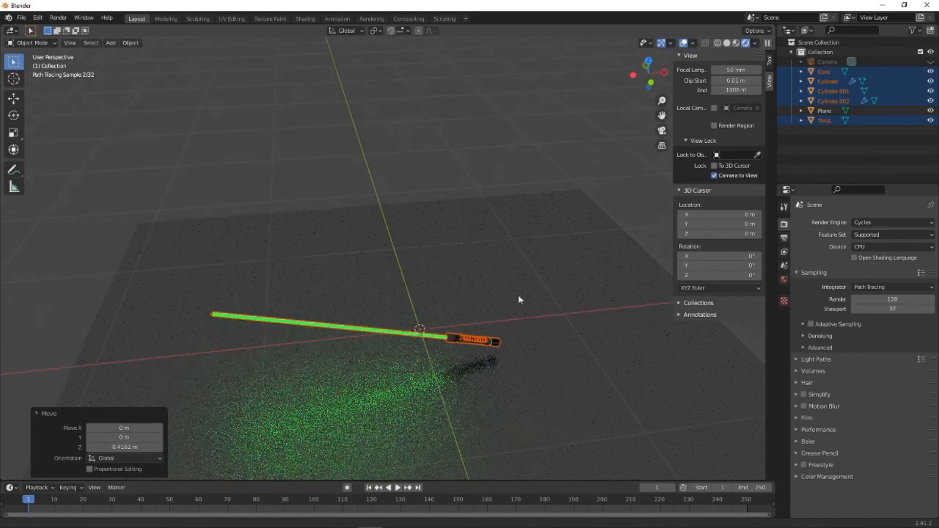
- Frame the lightsaber and its floor reflection from above, align the camera to that view and deselect everything
{"action": "middle_click_drag", "start_coordinate": [518, 295], "coordinate": [516, 222]}
{"action": "left_click", "coordinate": [506, 245]}
{"action": "middle_click_drag", "start_coordinate": [524, 268], "coordinate": [512, 280]}
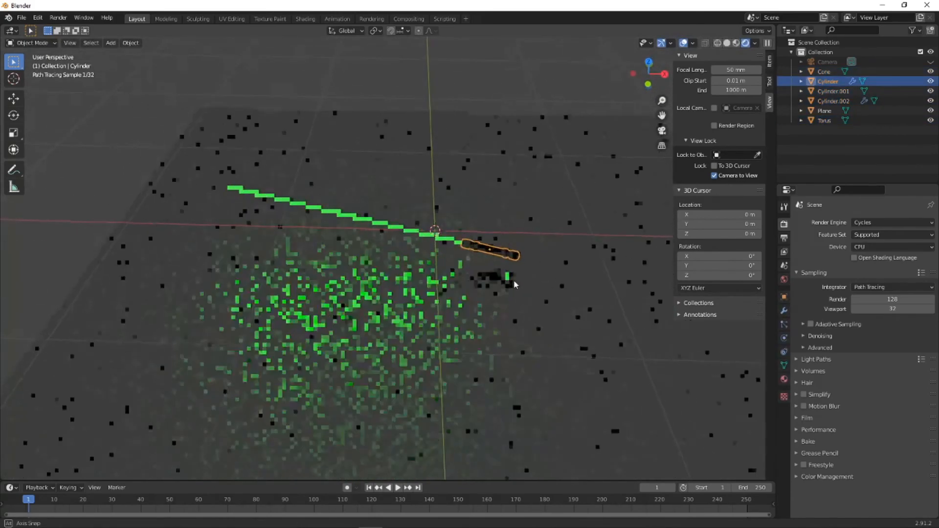
{"action": "scroll", "coordinate": [512, 280], "scroll_direction": "up", "scroll_amount": 1}
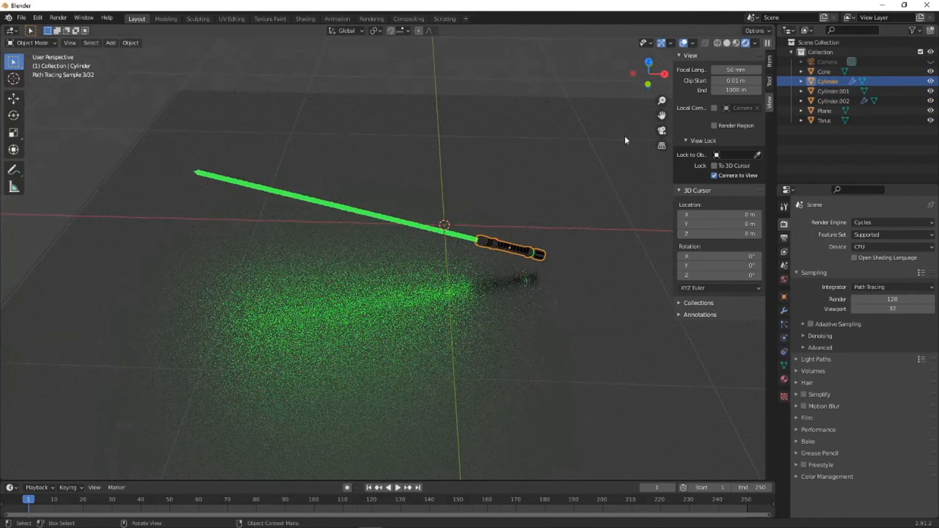
{"action": "key", "text": "KP_0"}
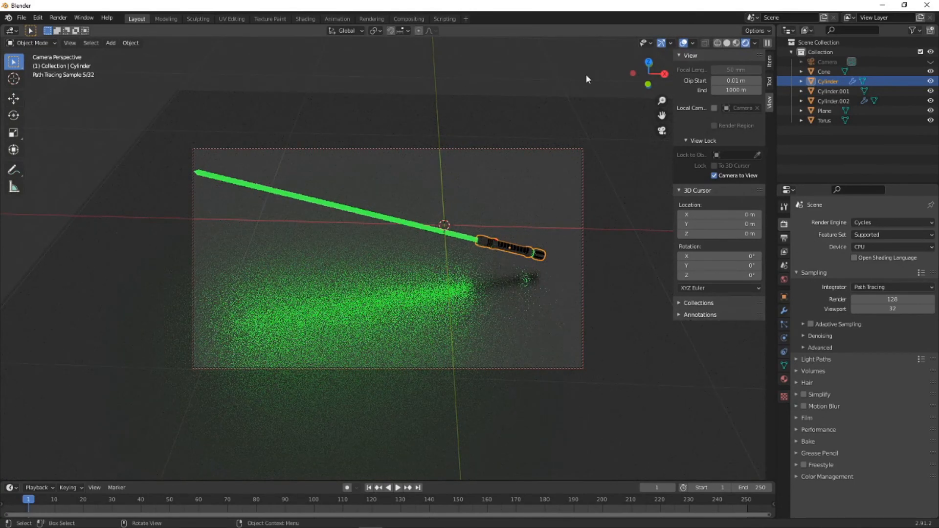
{"action": "left_click", "coordinate": [562, 99]}
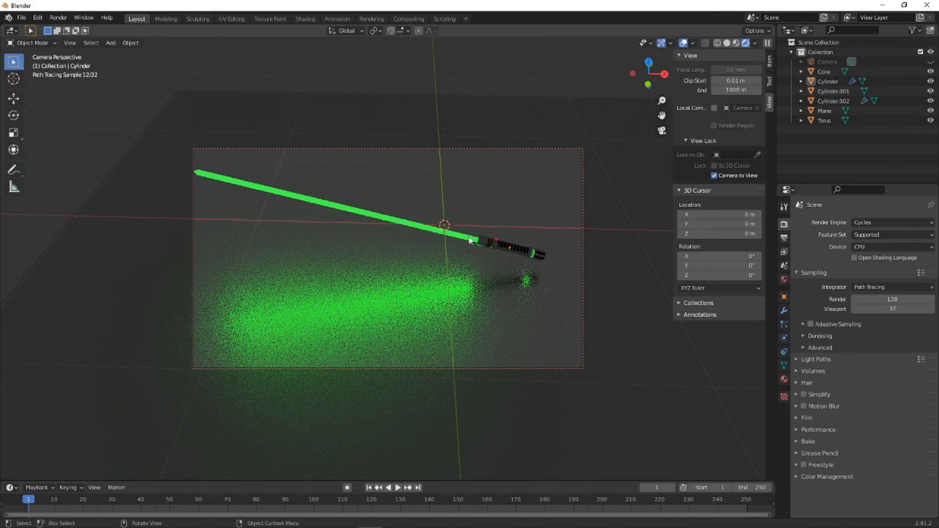
- Set the Cycles render samples to 64
{"action": "left_click", "coordinate": [58, 18]}
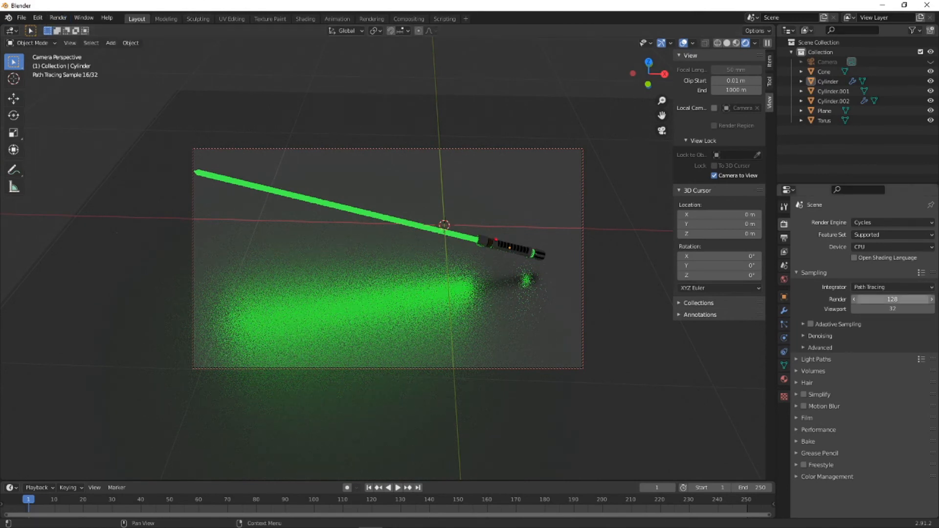
{"action": "left_click", "coordinate": [880, 247]}
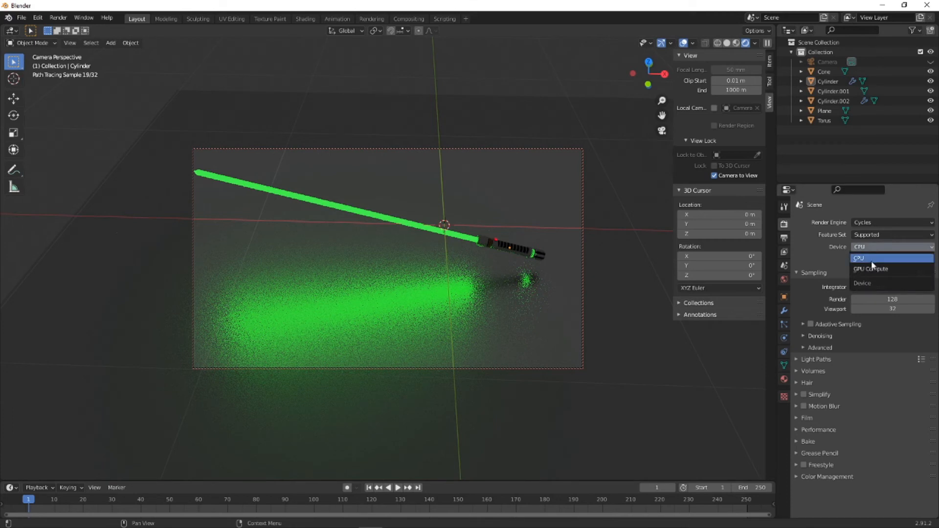
{"action": "left_click", "coordinate": [904, 300]}
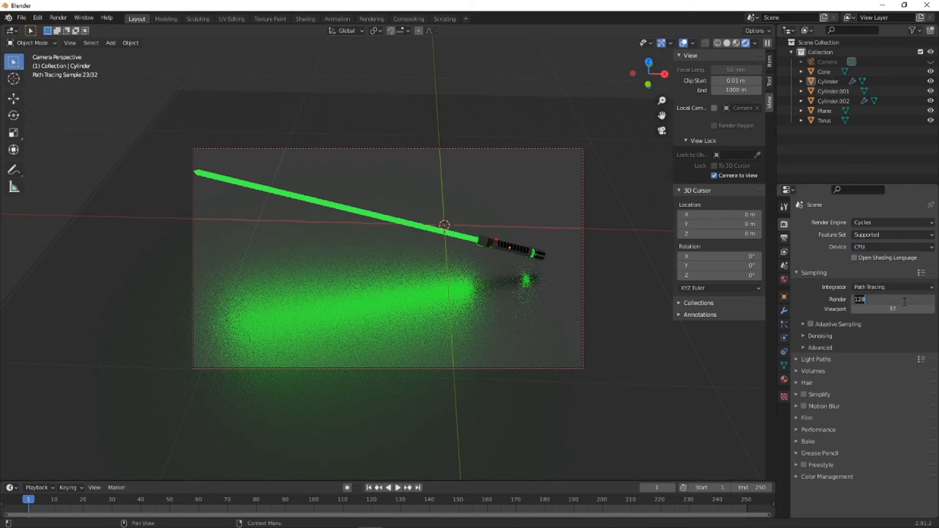
{"action": "key", "text": "Return"}
{"action": "left_click", "coordinate": [59, 19]}
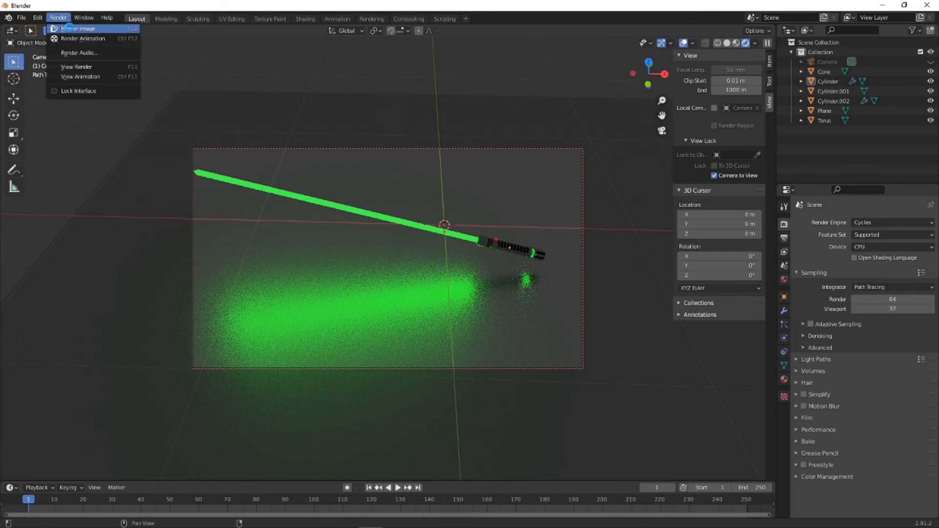
{"action": "left_click", "coordinate": [69, 28]}
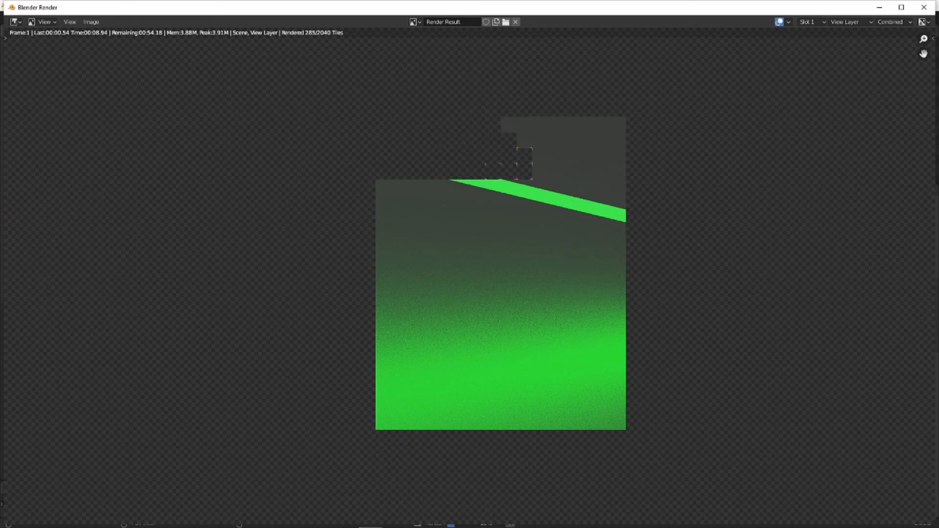
{"action": "left_click", "coordinate": [924, 6]}
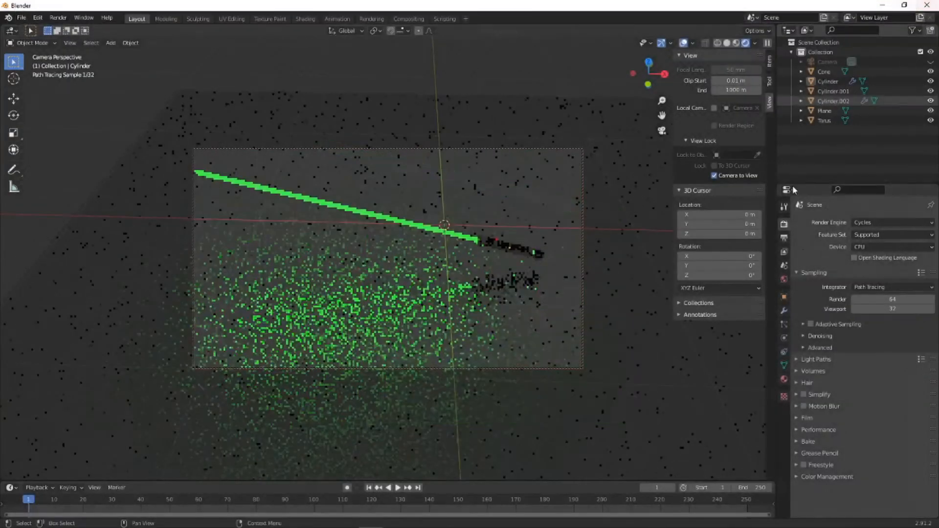
- Switch the Cycles device to GPU Compute, render the still image, inspect the whole result and close the render window
{"action": "left_click", "coordinate": [887, 246]}
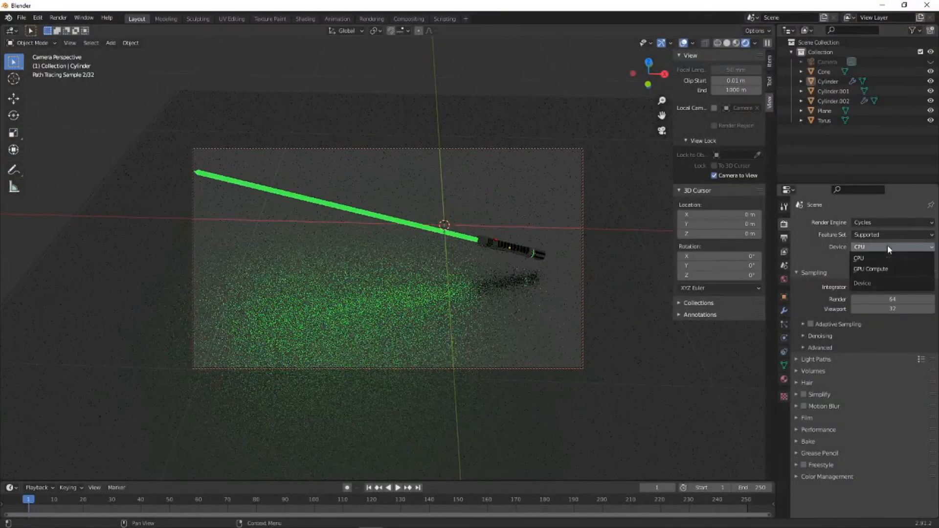
{"action": "left_click", "coordinate": [868, 268]}
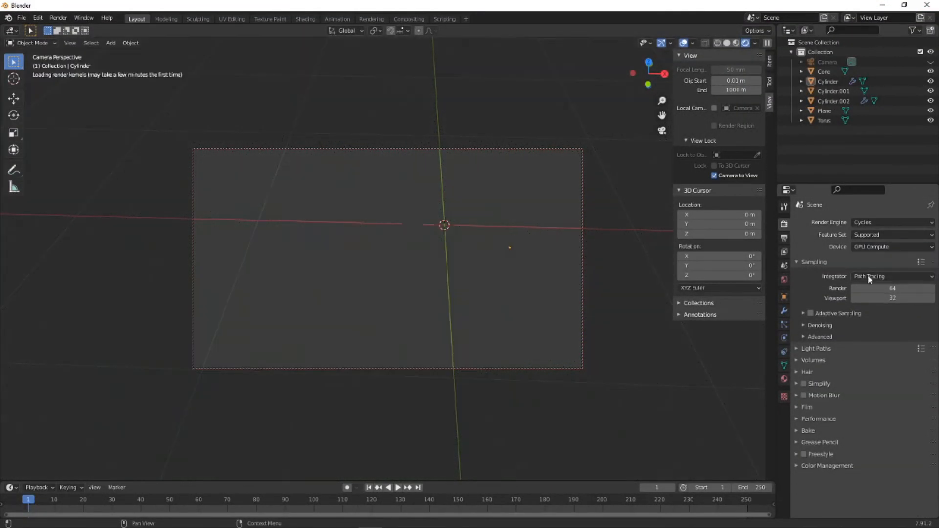
{"action": "left_click", "coordinate": [58, 17]}
{"action": "key", "text": "F12"}
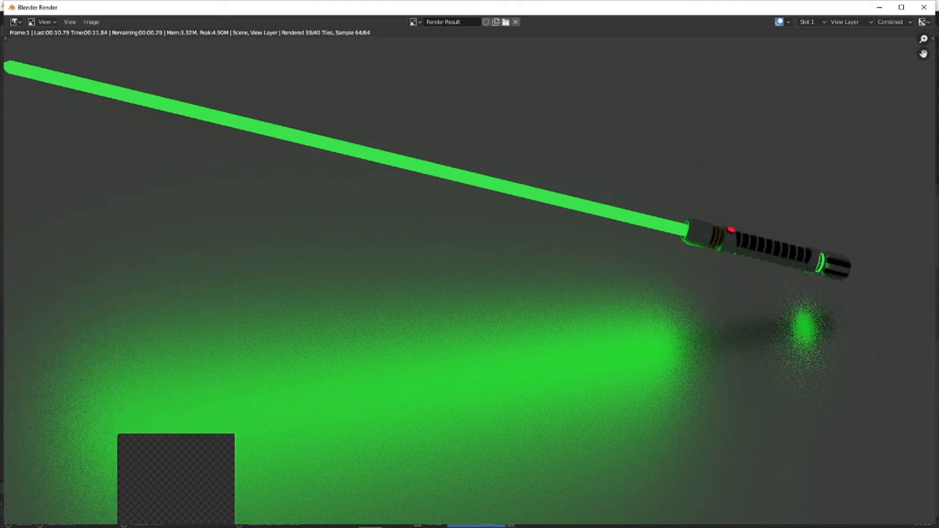
{"action": "scroll", "coordinate": [566, 211], "scroll_direction": "down", "scroll_amount": 1}
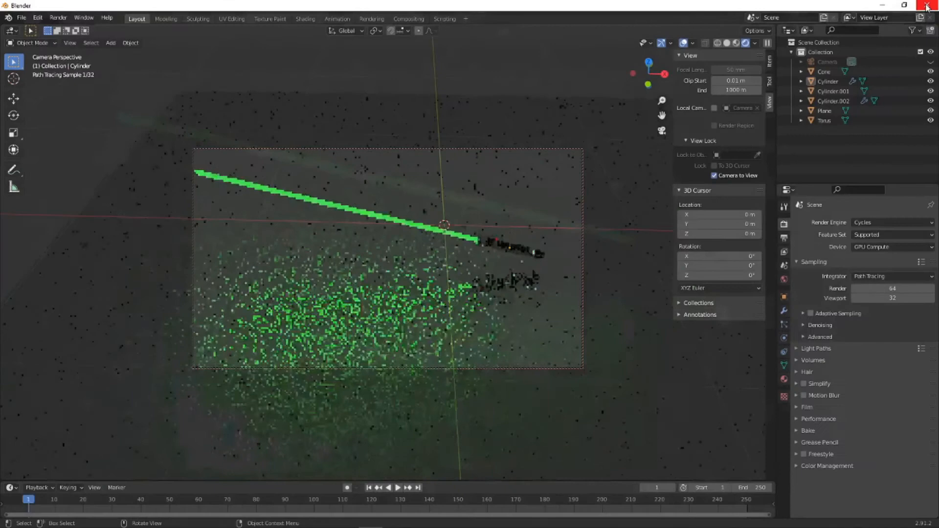
{"action": "left_click", "coordinate": [924, 7]}
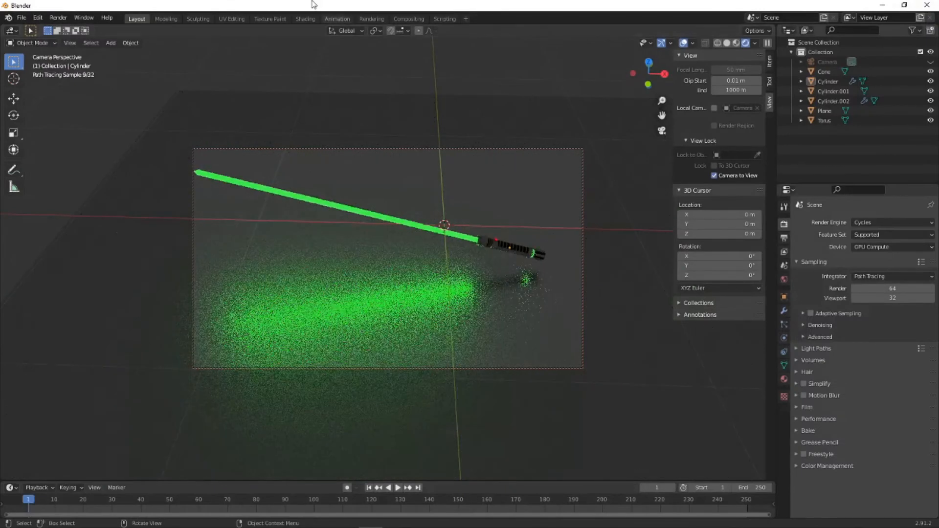
- Enable nodes in the Compositing workspace and move the Composite node farther from the Render Layers node
{"action": "left_click", "coordinate": [409, 19]}
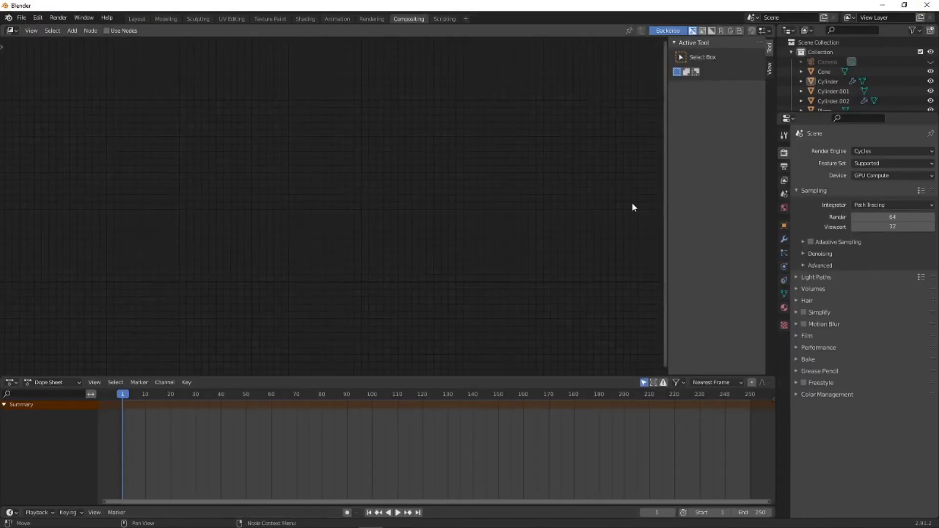
{"action": "left_click", "coordinate": [112, 31]}
{"action": "left_click_drag", "start_coordinate": [410, 144], "coordinate": [510, 108]}
{"action": "left_click", "coordinate": [361, 189]}
- Insert a Glare node on the link between Render Layers and Composite, and move the Composite node farther away
{"action": "key", "text": "shift+a"}
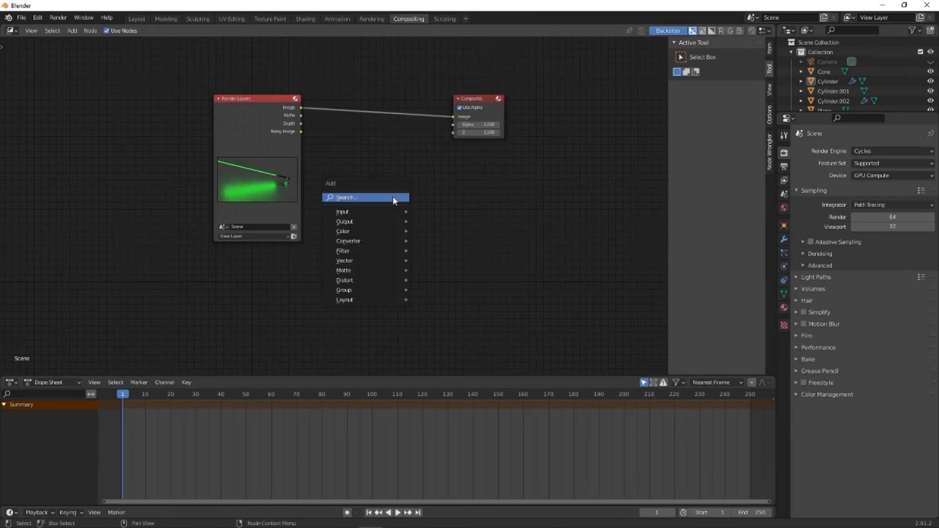
{"action": "left_click", "coordinate": [393, 197]}
{"action": "type", "text": "glare"}
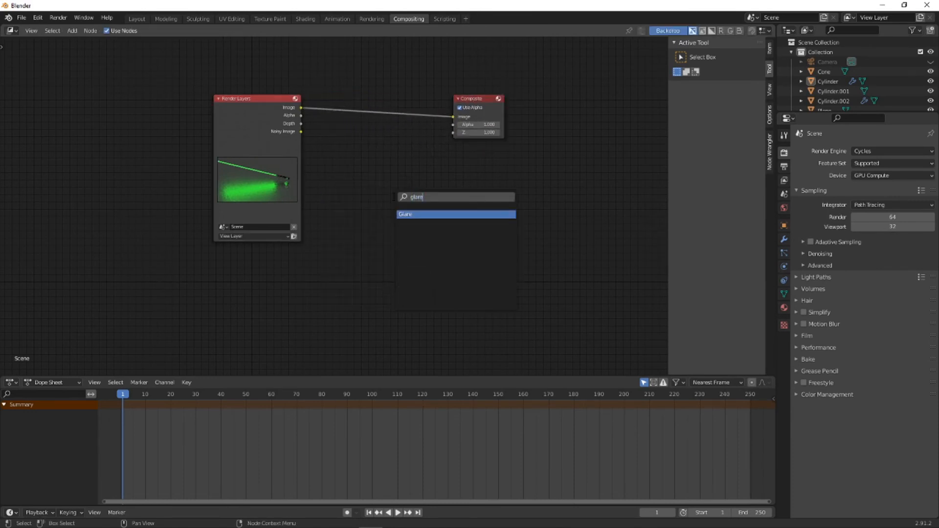
{"action": "left_click", "coordinate": [405, 215]}
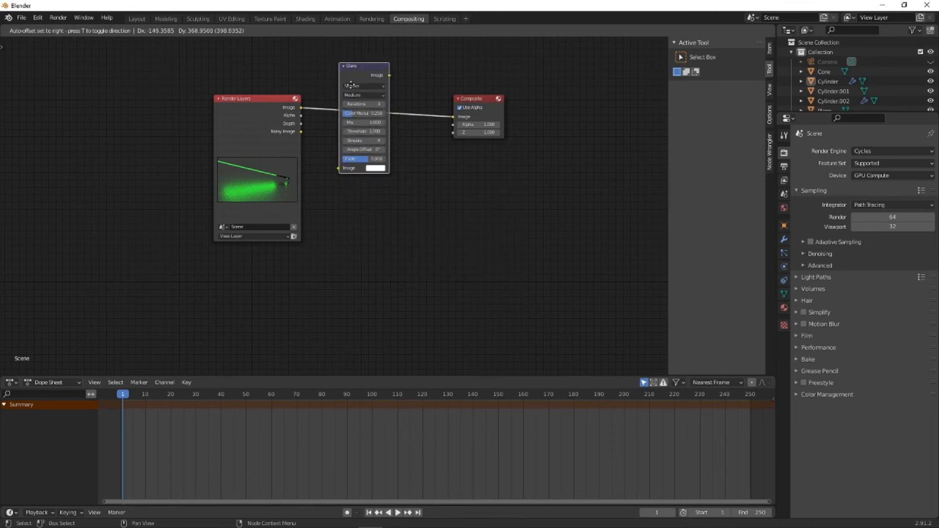
{"action": "left_click", "coordinate": [377, 119]}
{"action": "left_click_drag", "start_coordinate": [478, 100], "coordinate": [516, 104]}
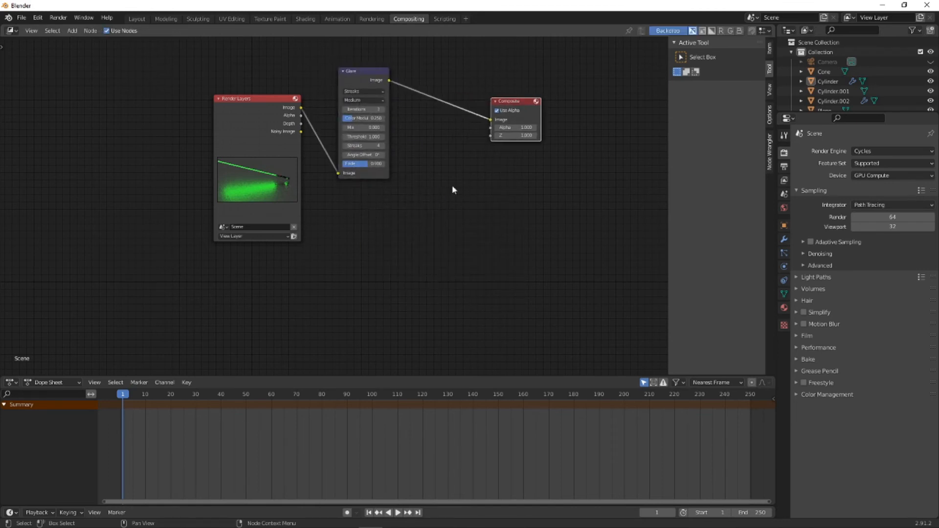
- Add a Viewer node below the Composite node and feed it from the Glare node's Image output
{"action": "key", "text": "shift+a"}
{"action": "mouse_move", "coordinate": [430, 224]}
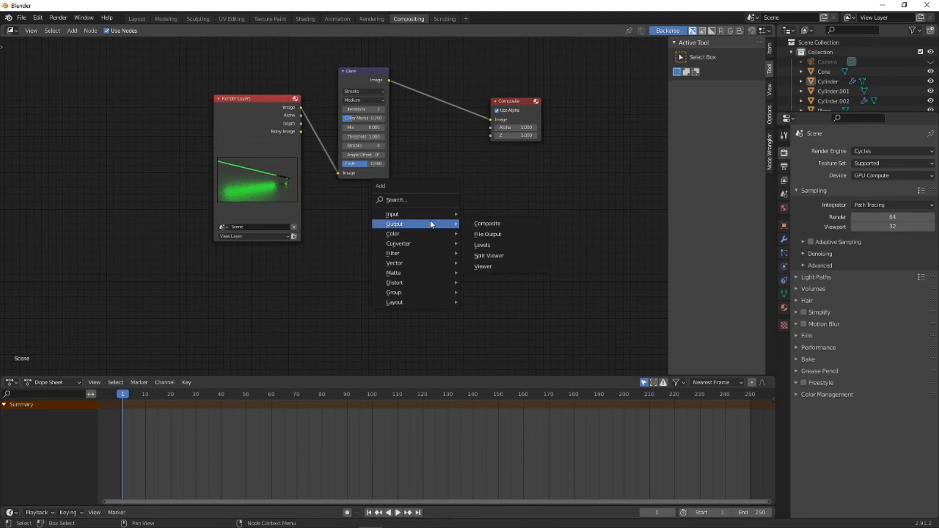
{"action": "left_click", "coordinate": [482, 266]}
{"action": "left_click", "coordinate": [522, 188]}
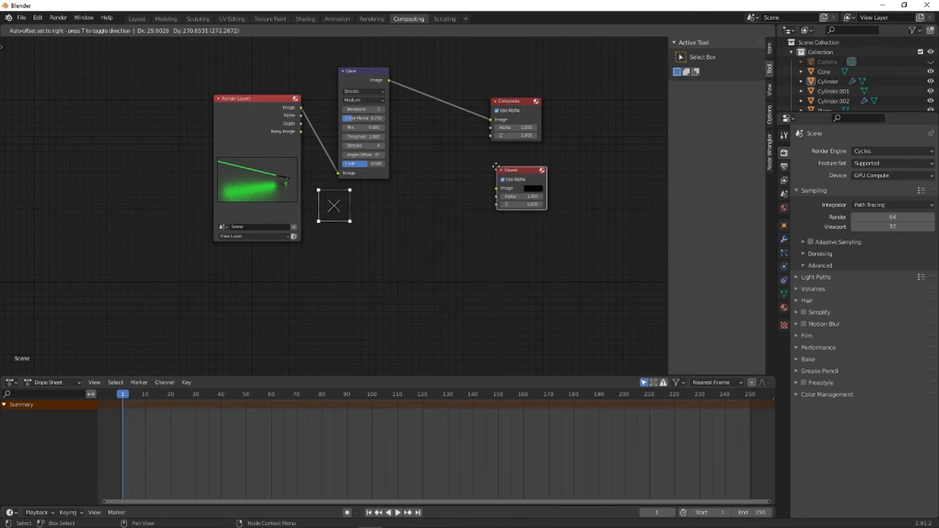
{"action": "left_click_drag", "start_coordinate": [388, 80], "coordinate": [486, 187]}
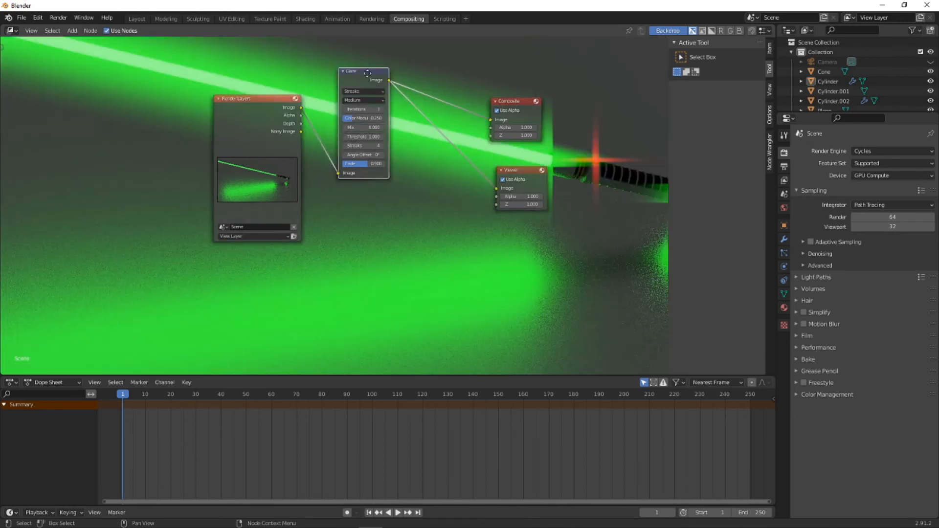
- Move the Glare node closer to the output nodes and set it to Fog Glow with a size of 6
{"action": "left_click_drag", "start_coordinate": [360, 73], "coordinate": [410, 104]}
{"action": "left_click", "coordinate": [408, 122]}
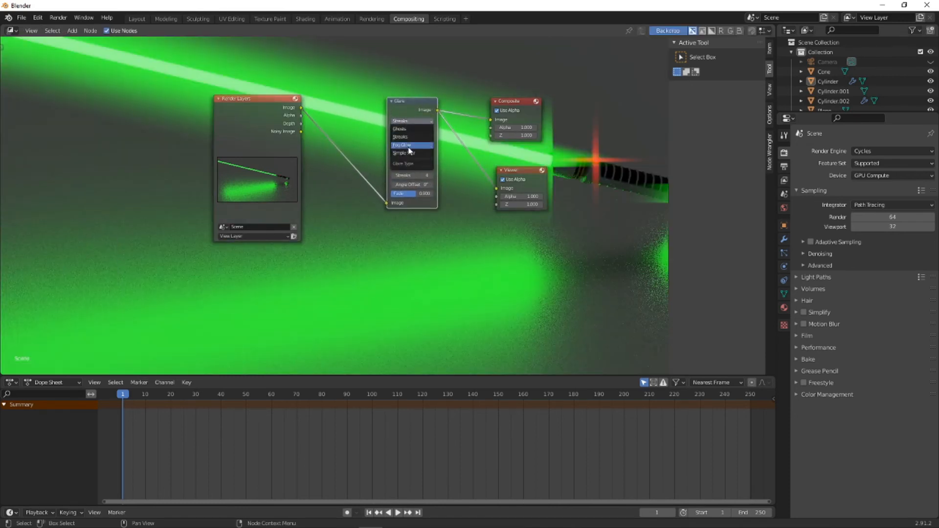
{"action": "left_click", "coordinate": [408, 146]}
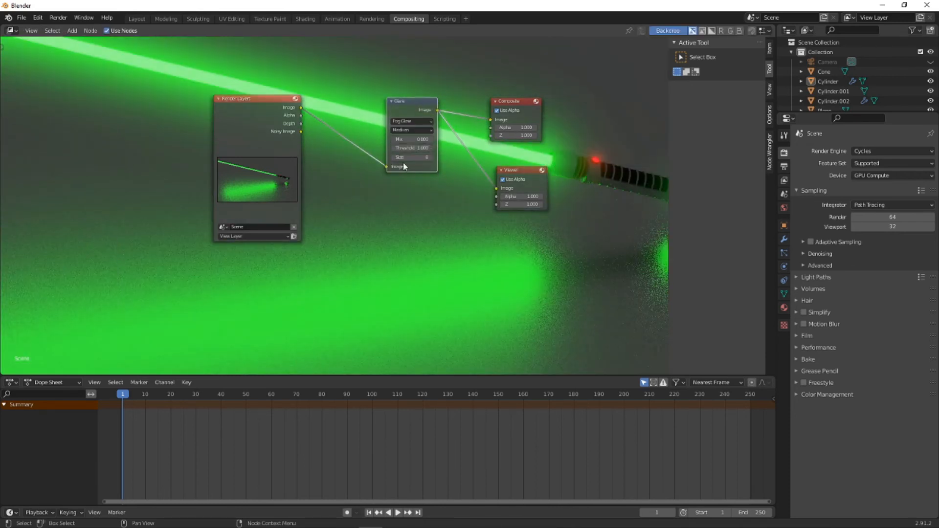
{"action": "left_click_drag", "start_coordinate": [407, 159], "coordinate": [389, 159]}
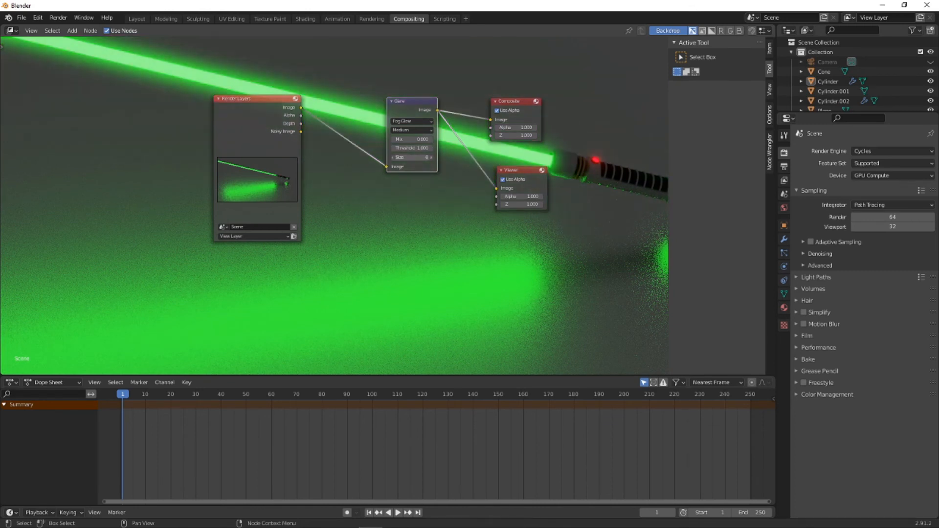
{"action": "left_click", "coordinate": [463, 222]}
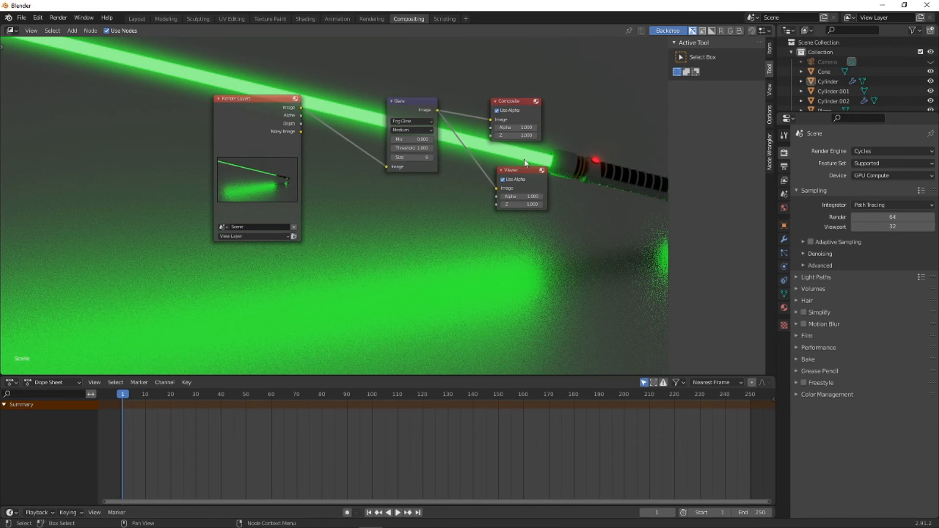
- Insert a Denoise node on the link between Render Layers and Glare in the compositor
{"action": "key", "text": "shift+a"}
{"action": "left_click", "coordinate": [482, 135]}
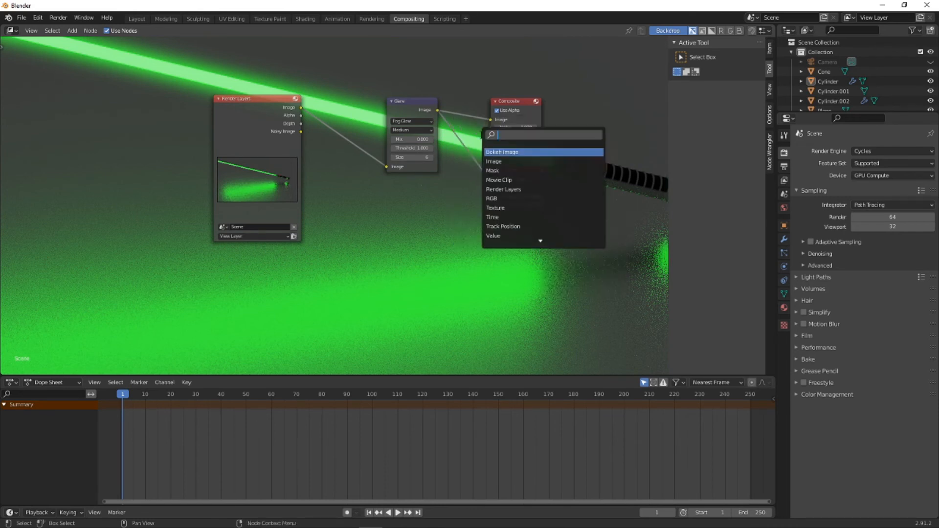
{"action": "type", "text": "denoise"}
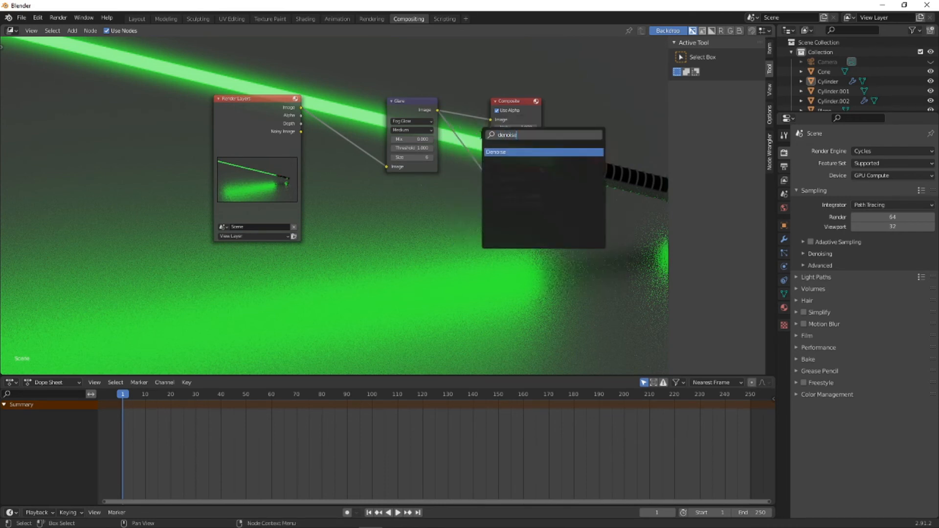
{"action": "left_click", "coordinate": [502, 152]}
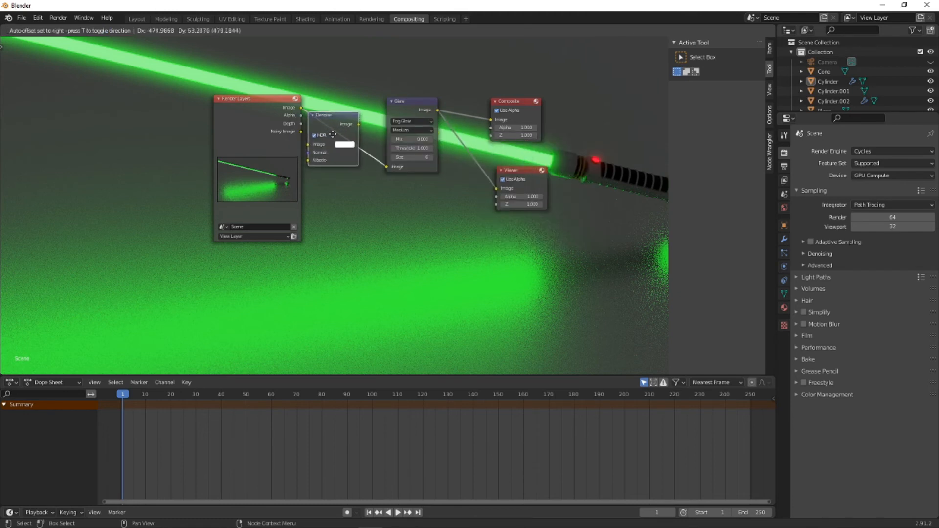
{"action": "left_click", "coordinate": [335, 161]}
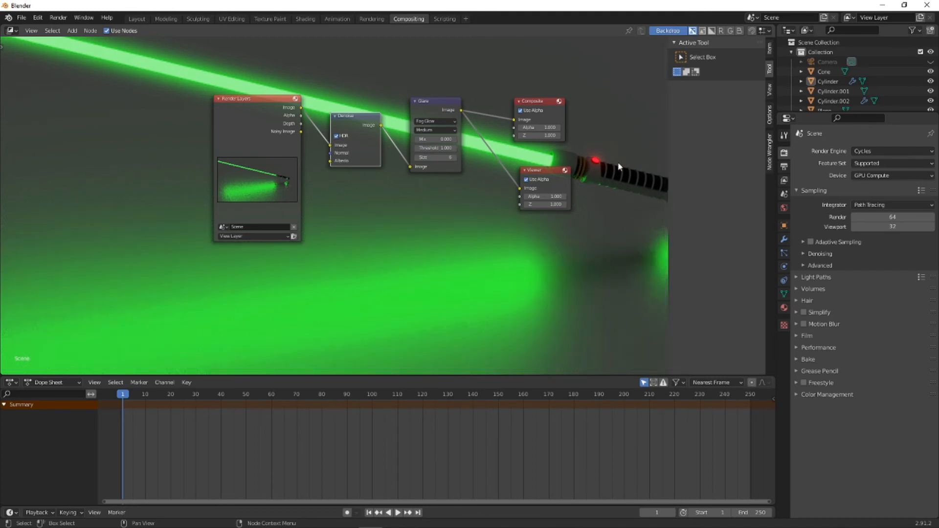
- Return to the Layout workspace, render the still image from the camera and close the render window
{"action": "left_click", "coordinate": [136, 18]}
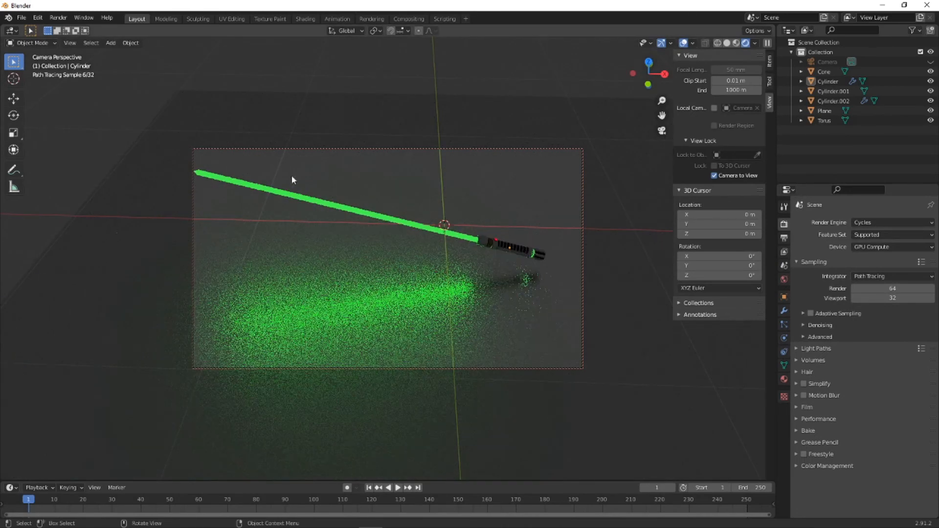
{"action": "left_click", "coordinate": [60, 19]}
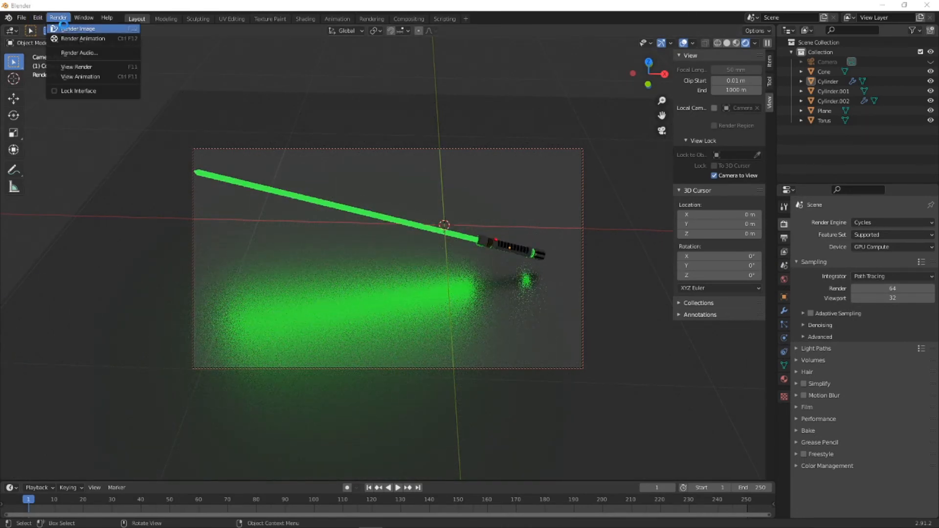
{"action": "left_click", "coordinate": [63, 27]}
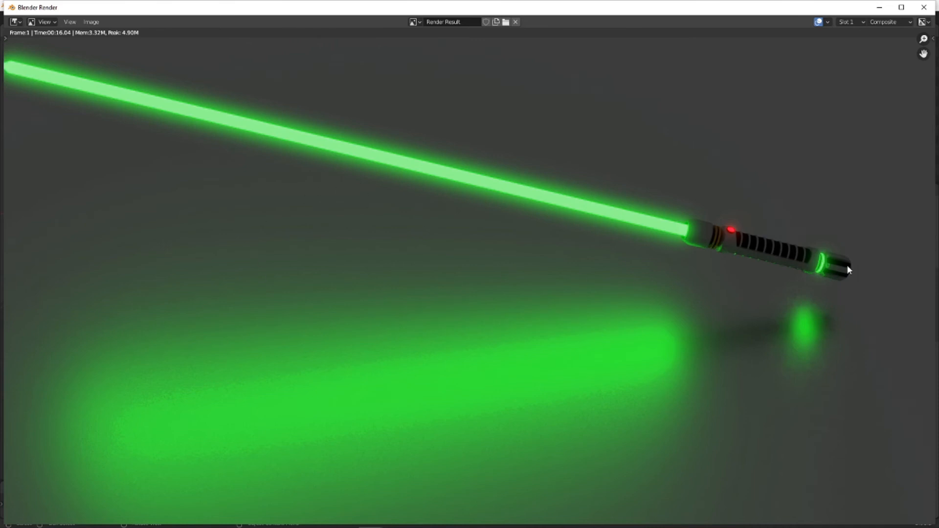
{"action": "left_click", "coordinate": [923, 7]}
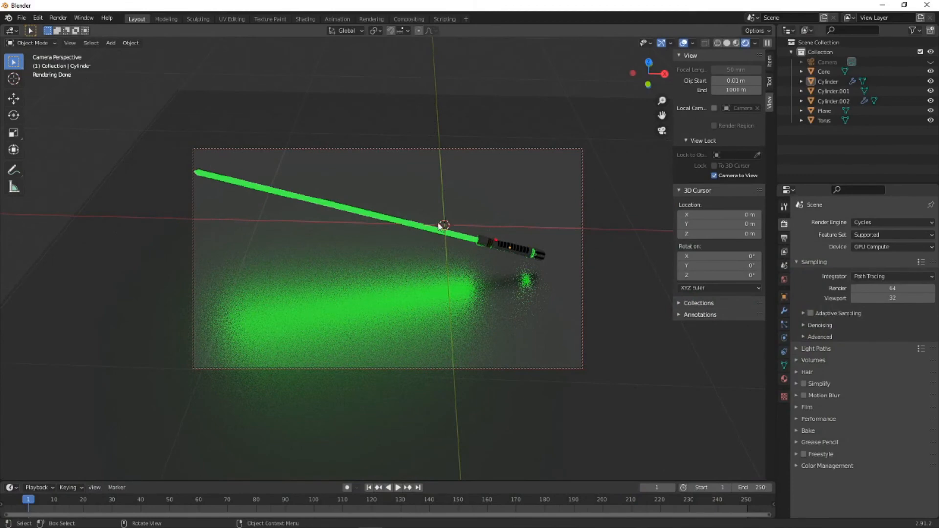
- In front view, select all lightsaber parts without the floor plane and rotate them by -15°
{"action": "left_click", "coordinate": [478, 243]}
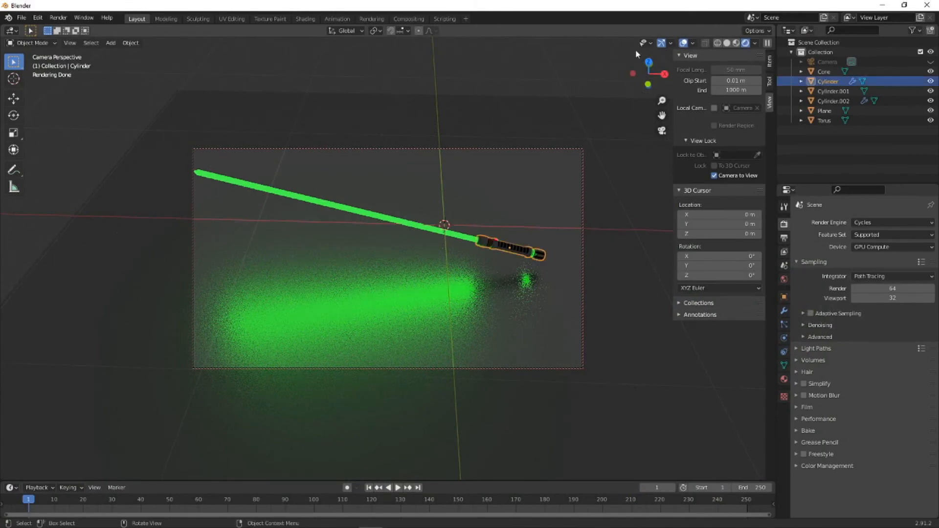
{"action": "left_click", "coordinate": [661, 131]}
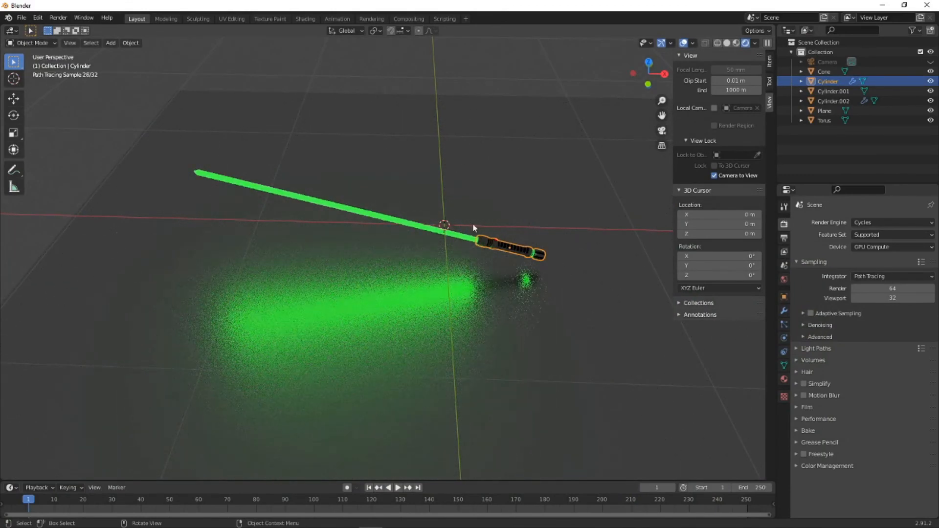
{"action": "left_click", "coordinate": [648, 84]}
{"action": "left_click", "coordinate": [187, 128]}
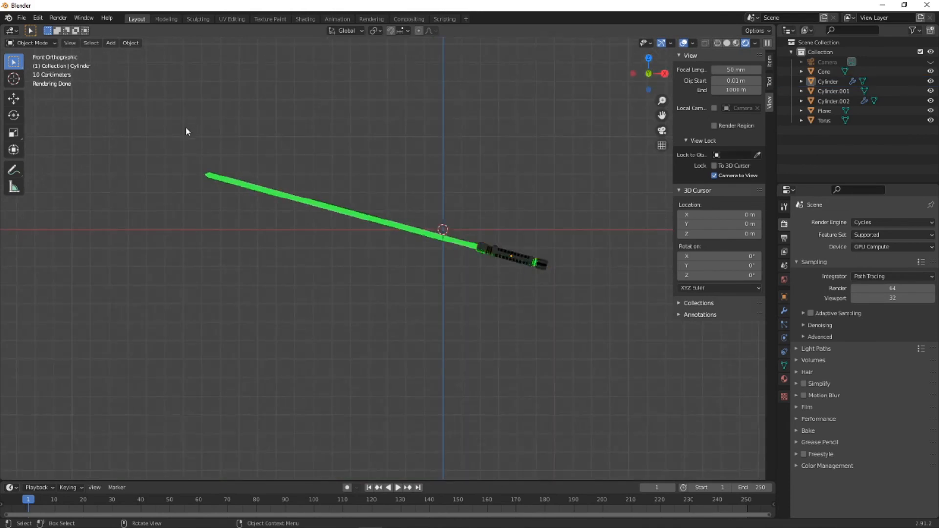
{"action": "left_click_drag", "start_coordinate": [159, 131], "coordinate": [663, 287]}
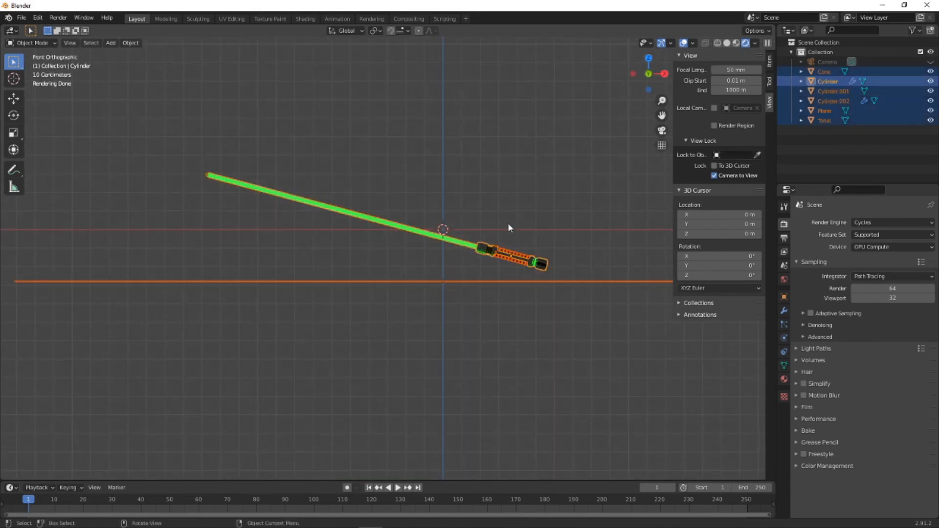
{"action": "left_click", "coordinate": [312, 268]}
{"action": "left_click_drag", "start_coordinate": [155, 98], "coordinate": [575, 276]}
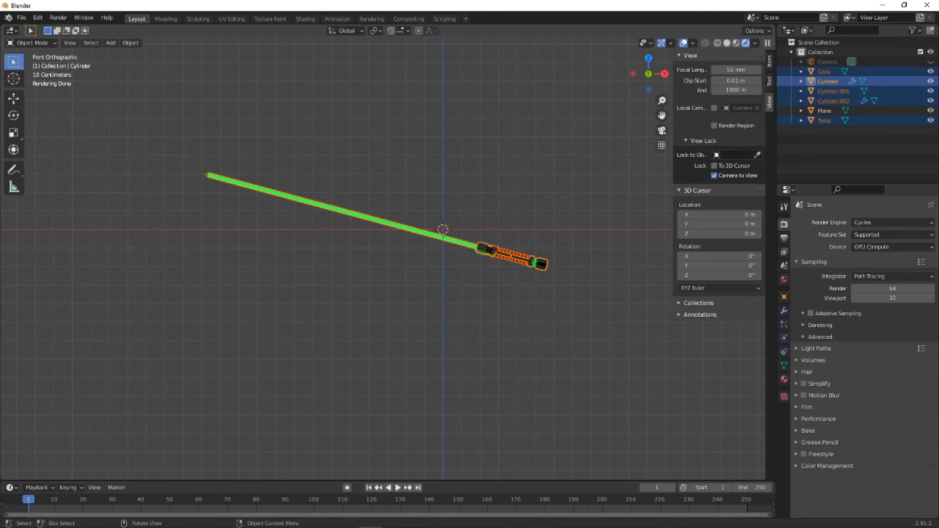
{"action": "type", "text": "r-15"}
{"action": "key", "text": "Return"}
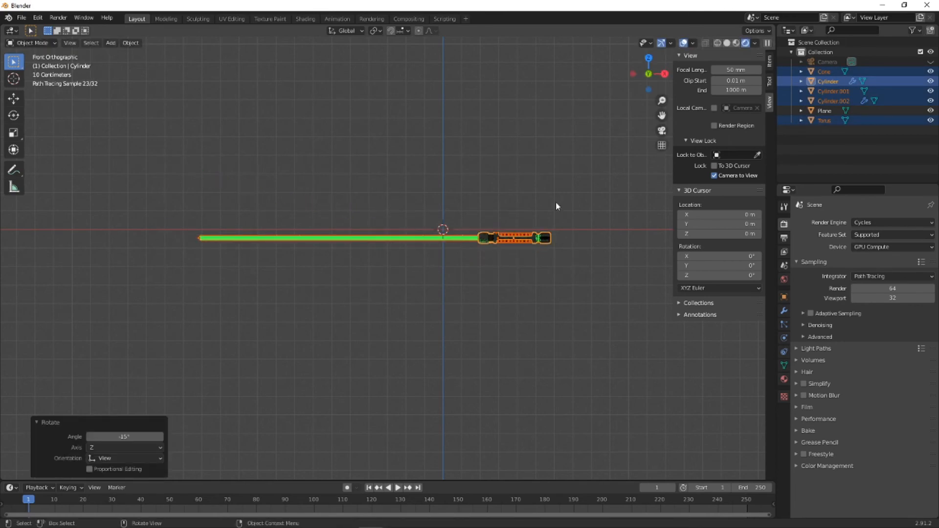
- Select the green blade and give it its own separate copy of the emission material
{"action": "mouse_move", "coordinate": [555, 202]}
{"action": "middle_mouse_down"}
{"action": "mouse_move", "coordinate": [465, 264]}
{"action": "mouse_move", "coordinate": [405, 116]}
{"action": "middle_mouse_up"}
{"action": "left_click", "coordinate": [387, 95]}
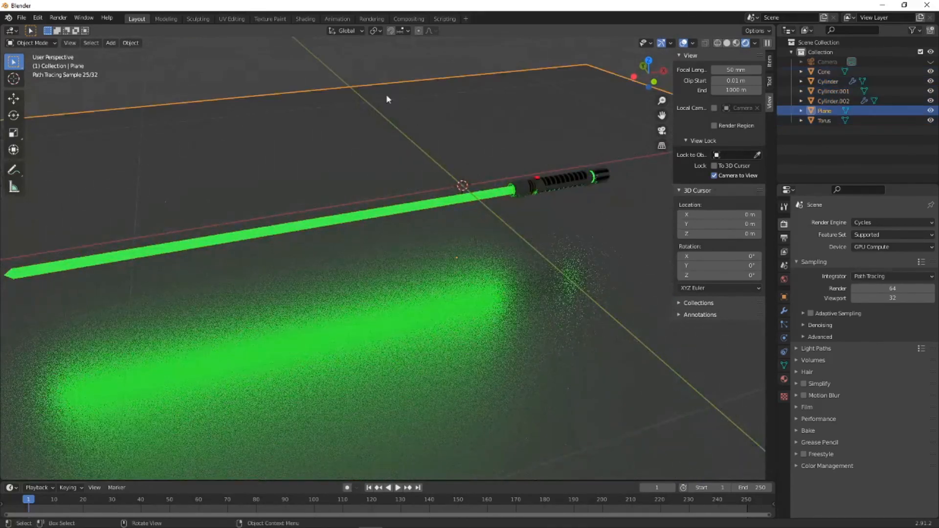
{"action": "left_click", "coordinate": [398, 218]}
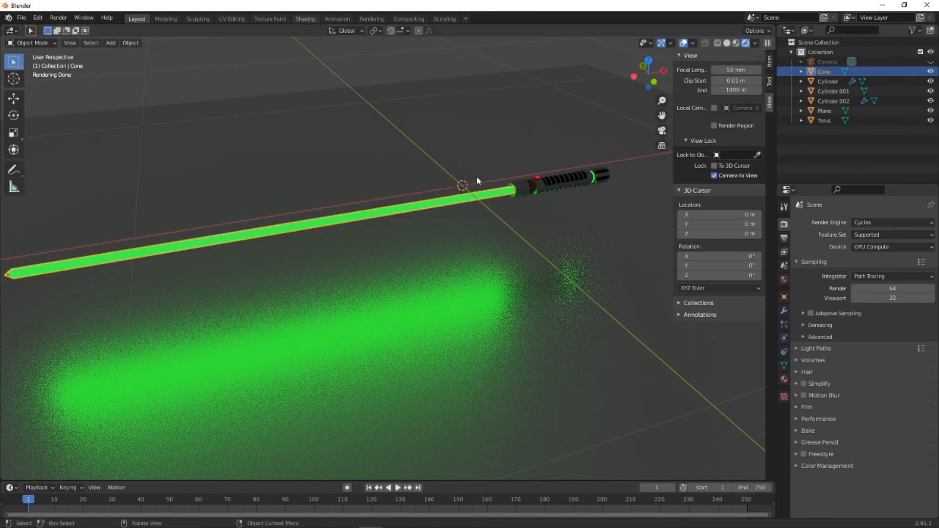
{"action": "left_click", "coordinate": [305, 18]}
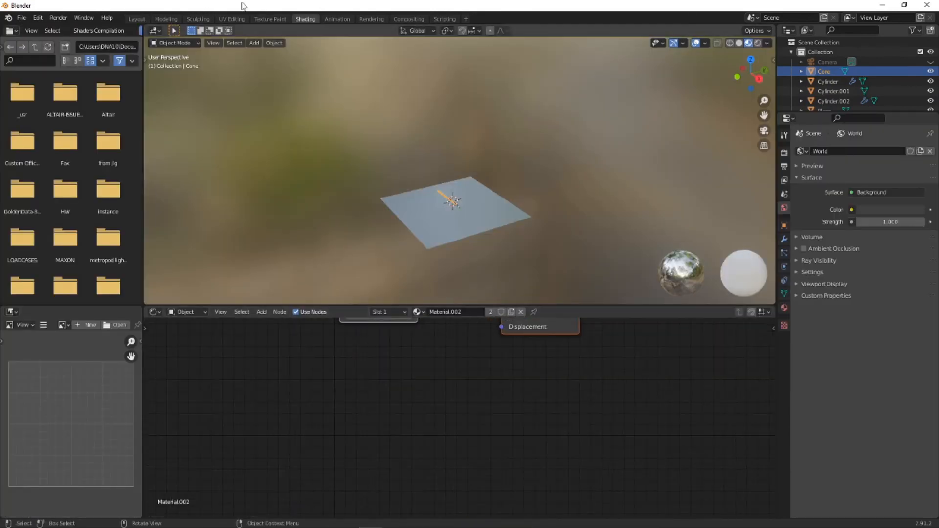
{"action": "left_click", "coordinate": [130, 19]}
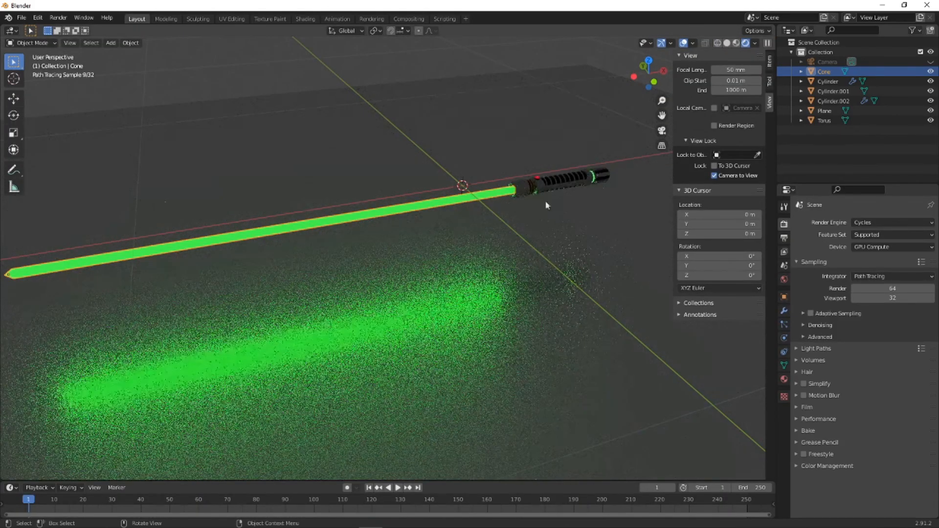
{"action": "left_click", "coordinate": [784, 378]}
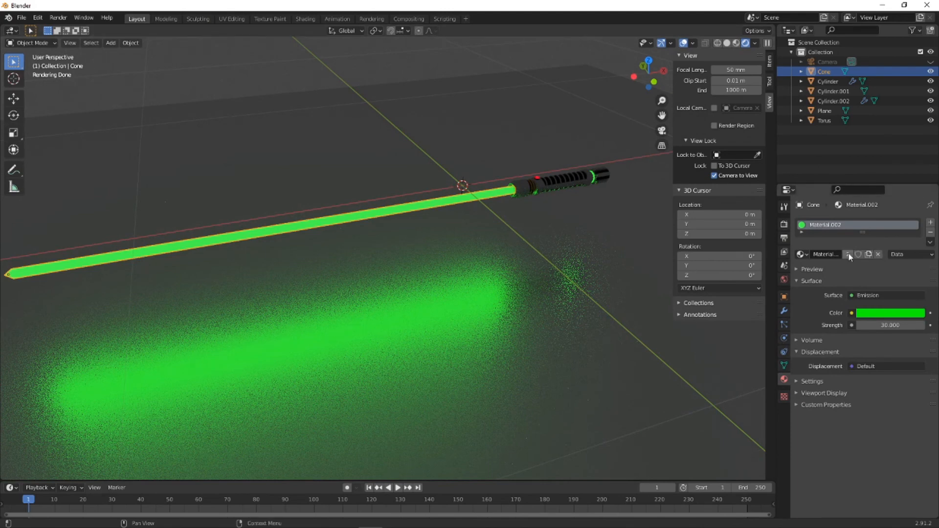
{"action": "left_click", "coordinate": [868, 253]}
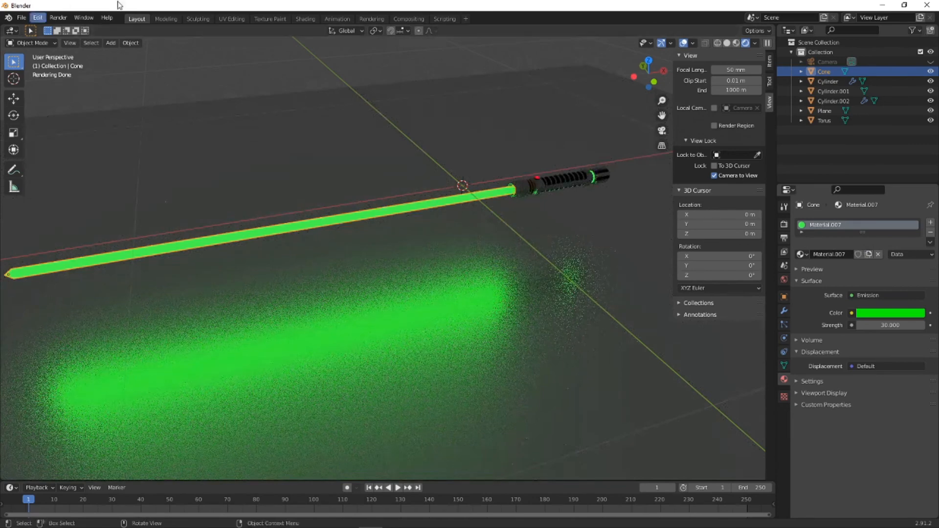
- Open the blade's material nodes in the Shading workspace and move the Material Output node farther from the Emission node
{"action": "left_click", "coordinate": [305, 19]}
{"action": "scroll", "coordinate": [436, 374], "scroll_direction": "up", "scroll_amount": 3}
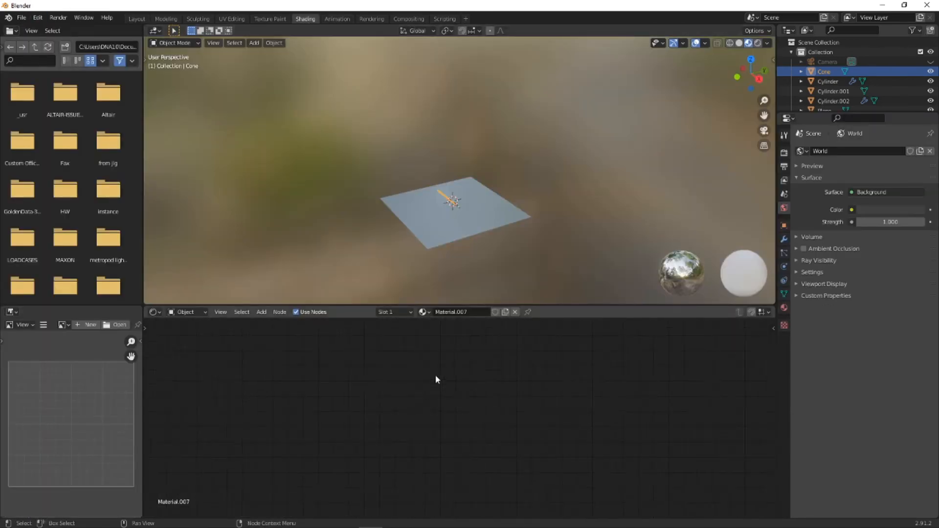
{"action": "scroll", "coordinate": [435, 375], "scroll_direction": "down", "scroll_amount": 6}
{"action": "middle_click_drag", "start_coordinate": [462, 368], "coordinate": [469, 479]}
{"action": "left_click_drag", "start_coordinate": [523, 412], "coordinate": [645, 358]}
- Insert a Mix Shader node on the link between Emission and Material Output
{"action": "left_click", "coordinate": [495, 394]}
{"action": "key", "text": "shift+a"}
{"action": "mouse_move", "coordinate": [562, 427]}
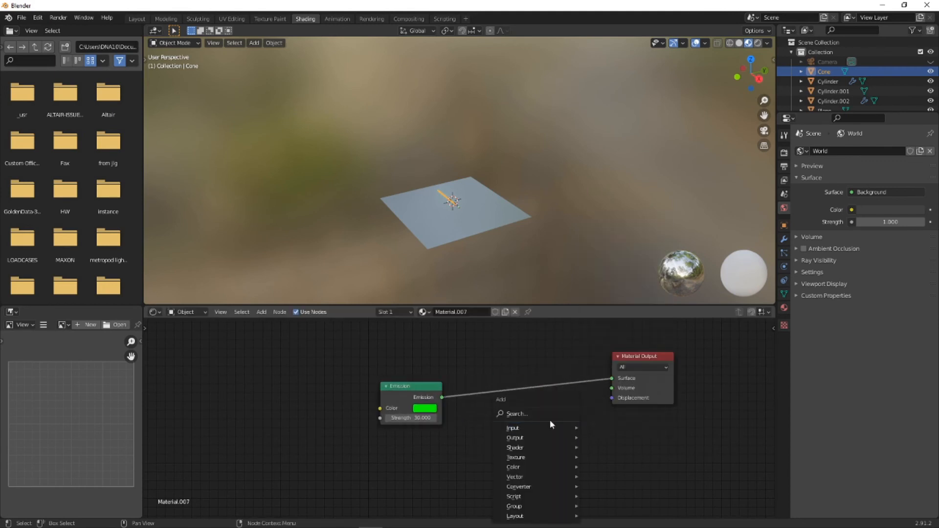
{"action": "left_click", "coordinate": [538, 414]}
{"action": "type", "text": "mix"}
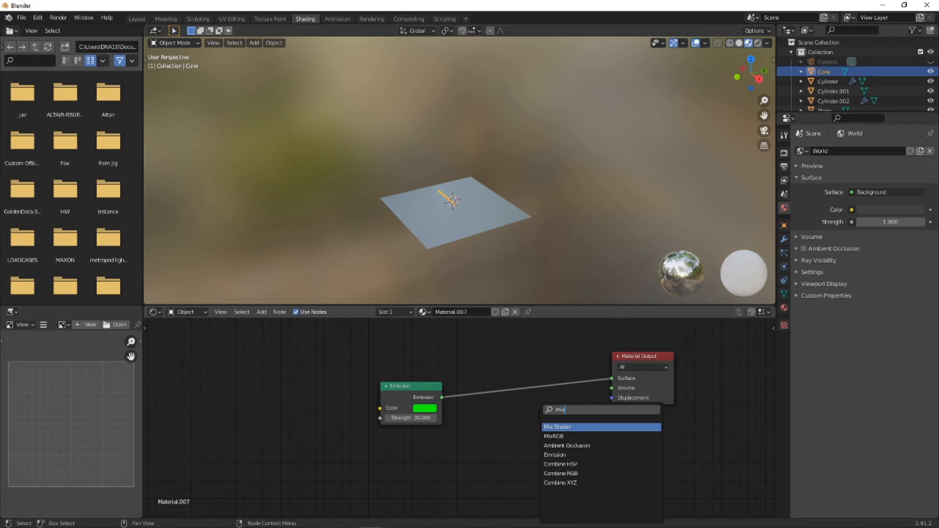
{"action": "left_click", "coordinate": [555, 427]}
{"action": "left_click", "coordinate": [555, 407]}
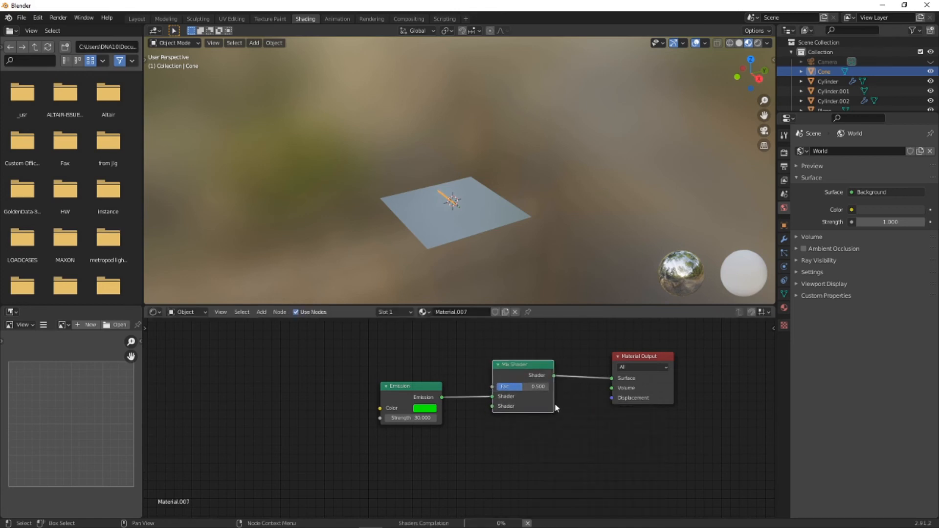
- Add a Transparent BSDF node below the Emission node and feed it into the Mix Shader's second shader input
{"action": "key", "text": "shift+a"}
{"action": "mouse_move", "coordinate": [516, 438]}
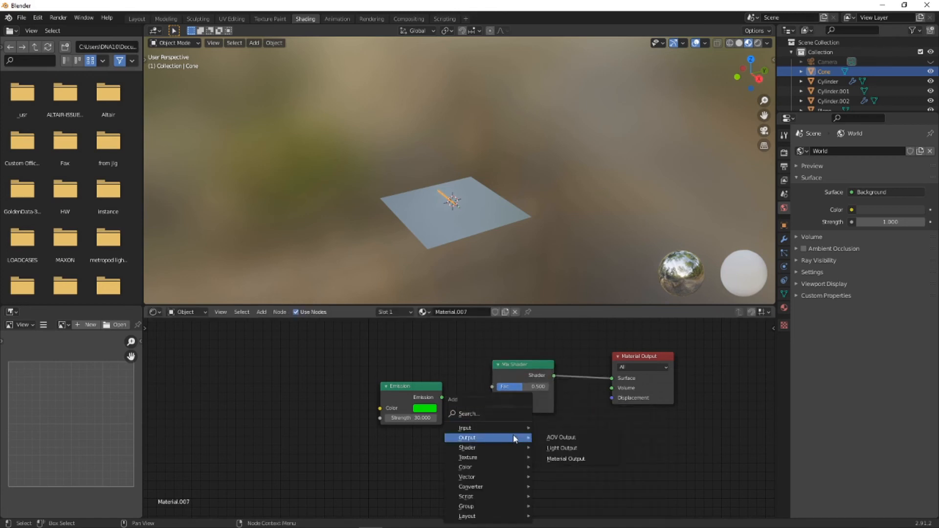
{"action": "left_click", "coordinate": [489, 413]}
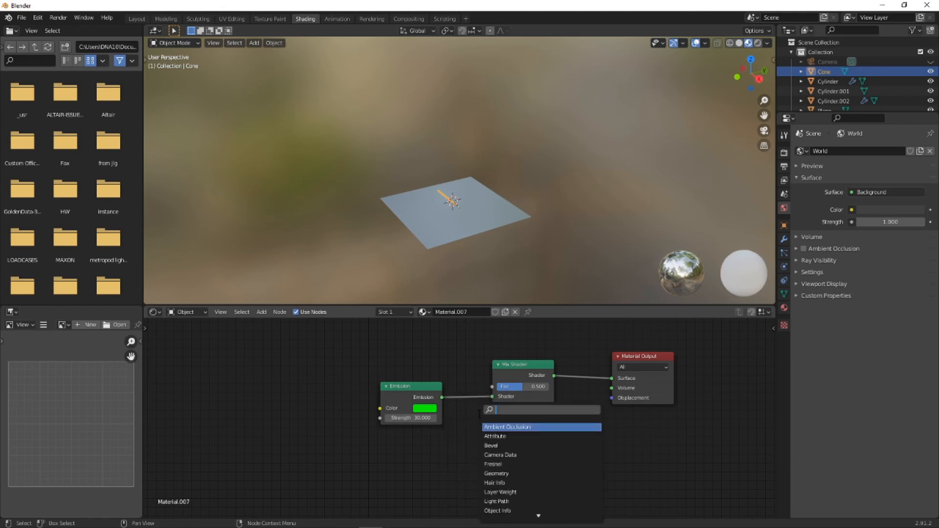
{"action": "type", "text": "transpa"}
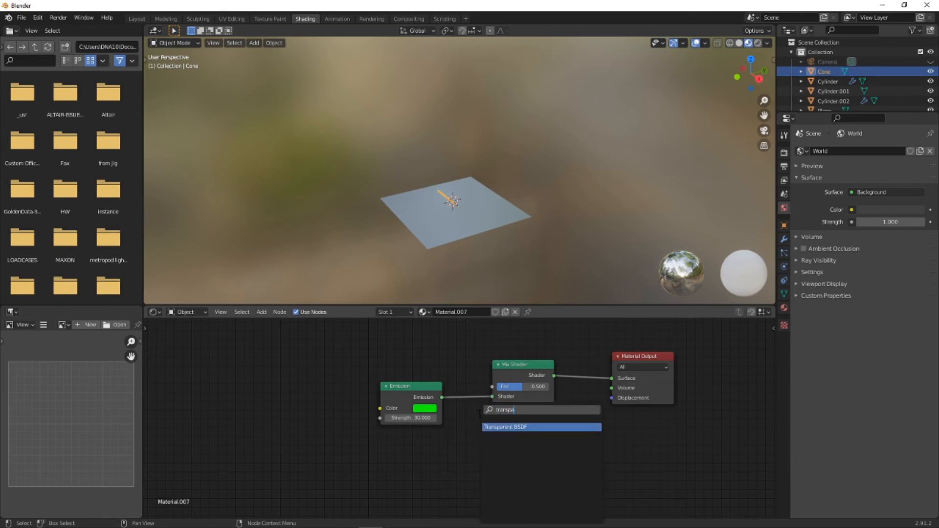
{"action": "key", "text": "Return"}
{"action": "left_click", "coordinate": [465, 444]}
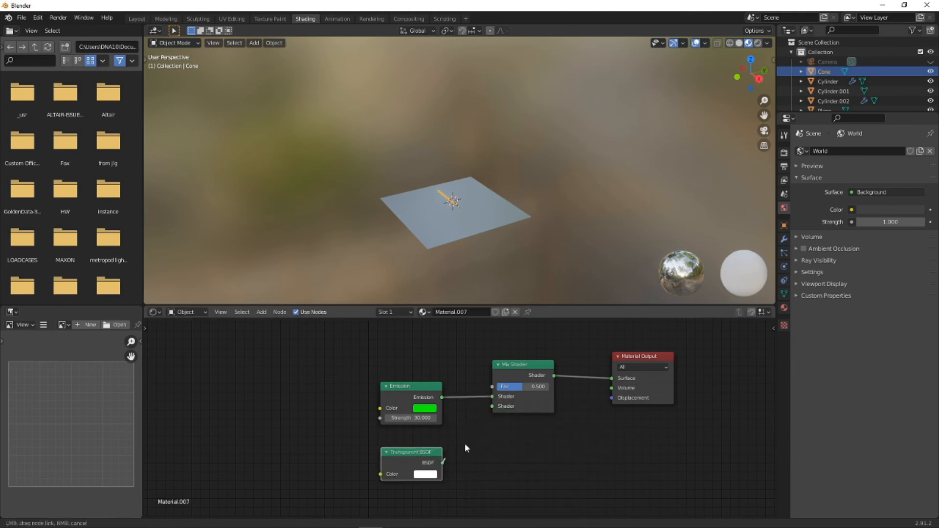
- Set the Mix Shader's factor to 1.000 and view the whole lightsaber in the viewport
{"action": "middle_click_drag", "start_coordinate": [438, 195], "coordinate": [541, 82]}
{"action": "scroll", "coordinate": [454, 209], "scroll_direction": "up", "scroll_amount": 11}
{"action": "scroll", "coordinate": [494, 187], "scroll_direction": "up", "scroll_amount": 3}
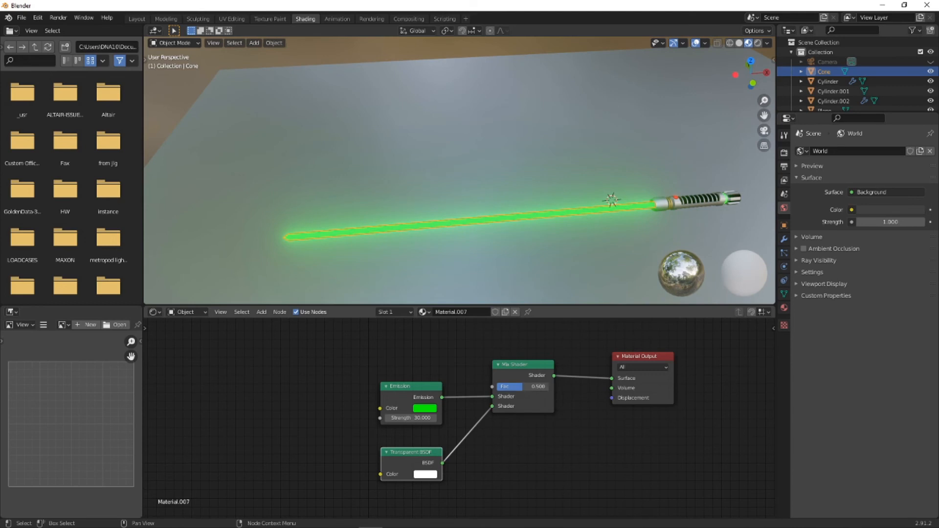
{"action": "left_click_drag", "start_coordinate": [522, 386], "coordinate": [547, 387]}
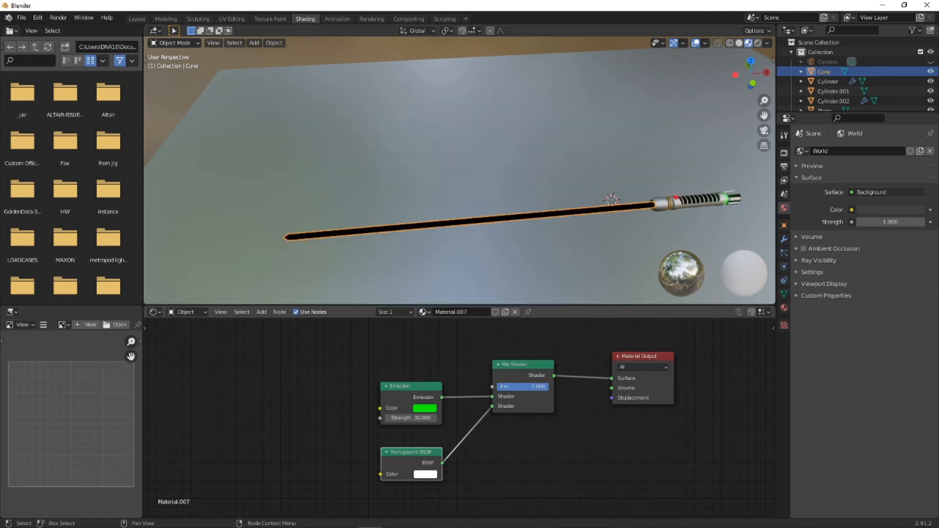
- Set the Mix Shader's factor to 0.000 and swap its inputs so Transparent BSDF comes first and Emission second
{"action": "left_click", "coordinate": [784, 153]}
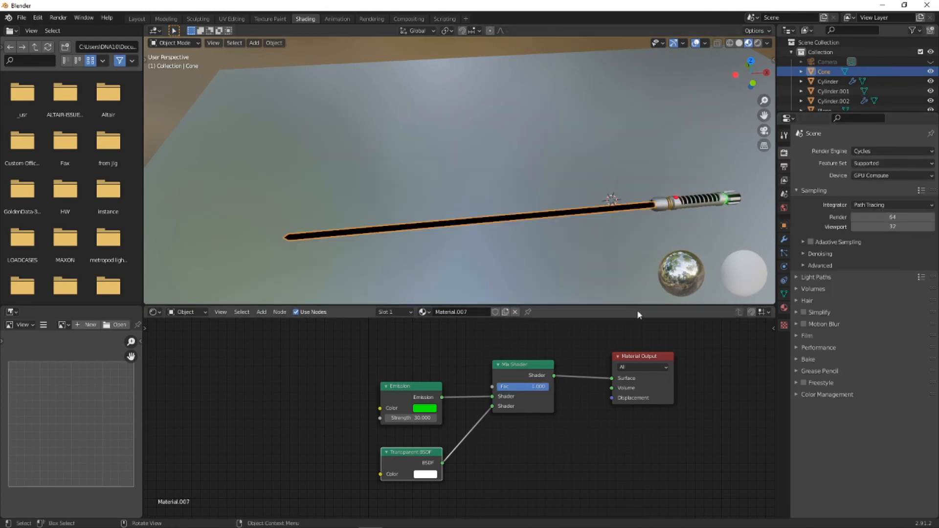
{"action": "mouse_move", "coordinate": [518, 391]}
{"action": "left_mouse_down"}
{"action": "mouse_move", "coordinate": [496, 386]}
{"action": "mouse_move", "coordinate": [504, 380]}
{"action": "left_mouse_up"}
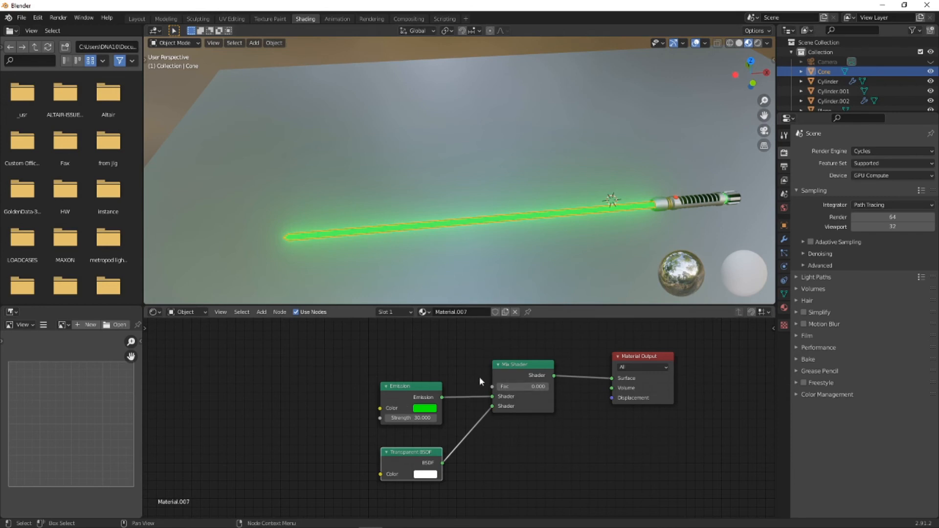
{"action": "left_click_drag", "start_coordinate": [492, 397], "coordinate": [492, 411]}
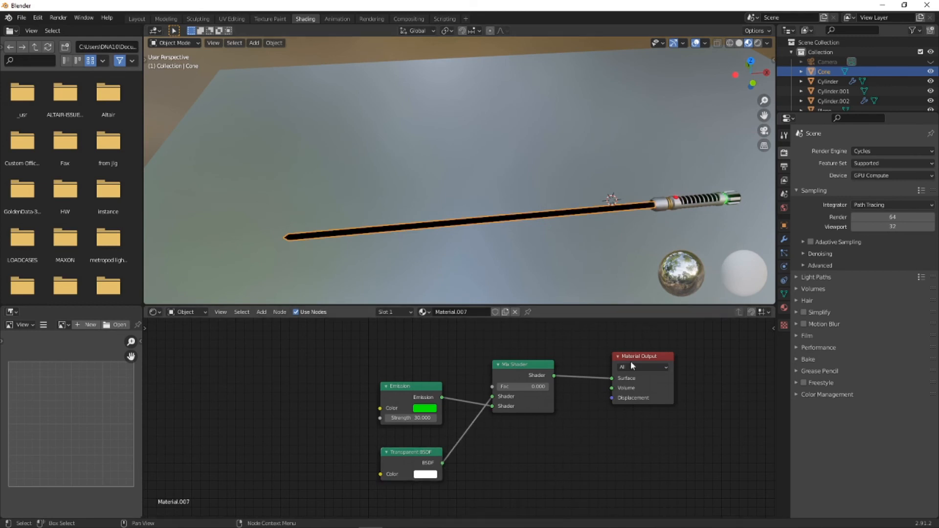
{"action": "mouse_move", "coordinate": [512, 388]}
{"action": "left_mouse_down"}
{"action": "mouse_move", "coordinate": [547, 388]}
{"action": "mouse_move", "coordinate": [497, 389]}
{"action": "left_mouse_up"}
- Switch the scene's render engine to Eevee
{"action": "left_click", "coordinate": [869, 153]}
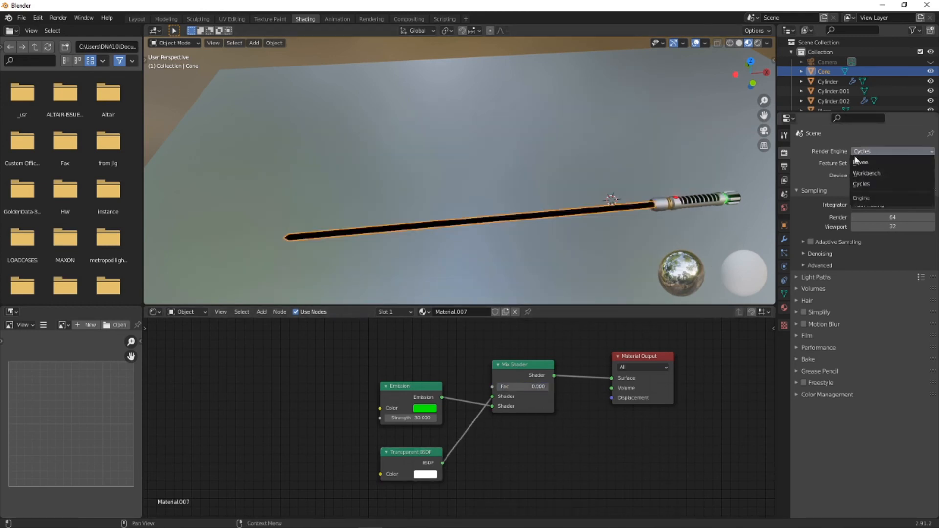
{"action": "left_click", "coordinate": [863, 166]}
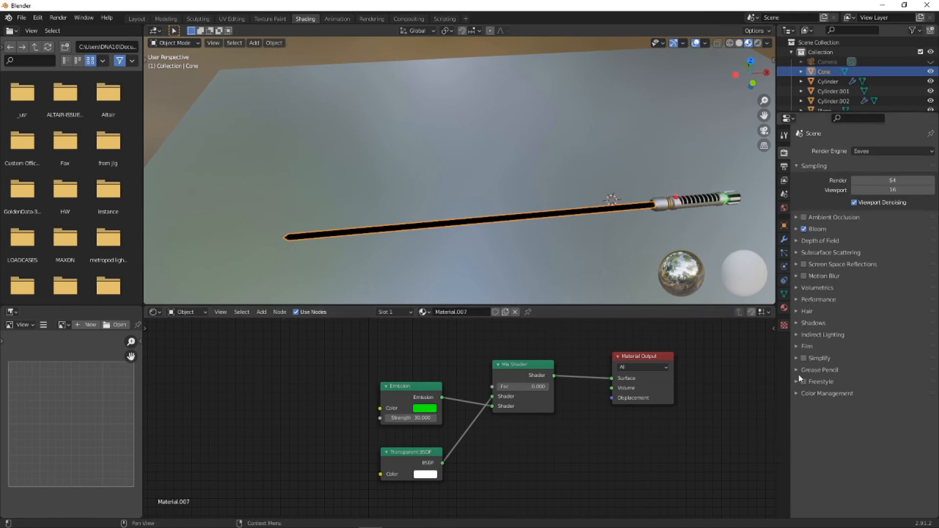
- Set the blend mode of the blade's material to Alpha Clip
{"action": "left_click", "coordinate": [786, 297]}
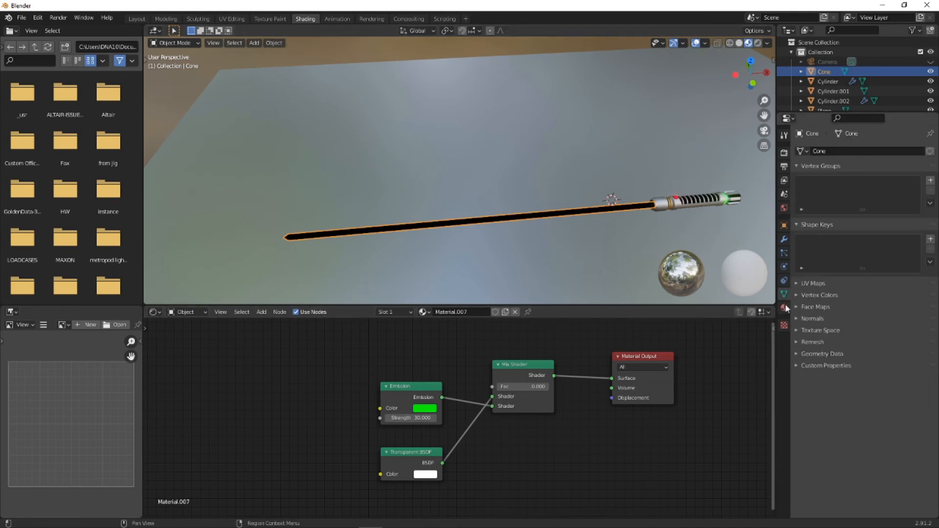
{"action": "left_click", "coordinate": [784, 308]}
{"action": "left_click", "coordinate": [888, 348]}
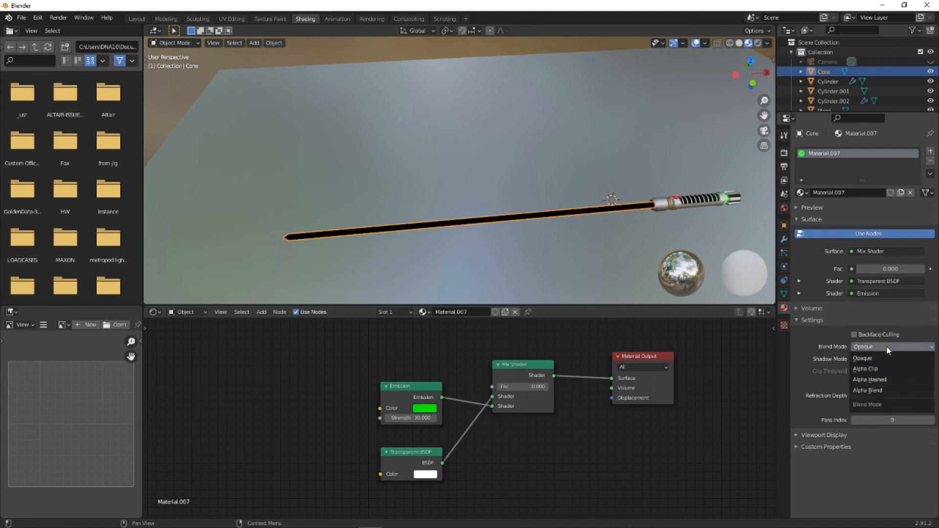
{"action": "left_click", "coordinate": [863, 367]}
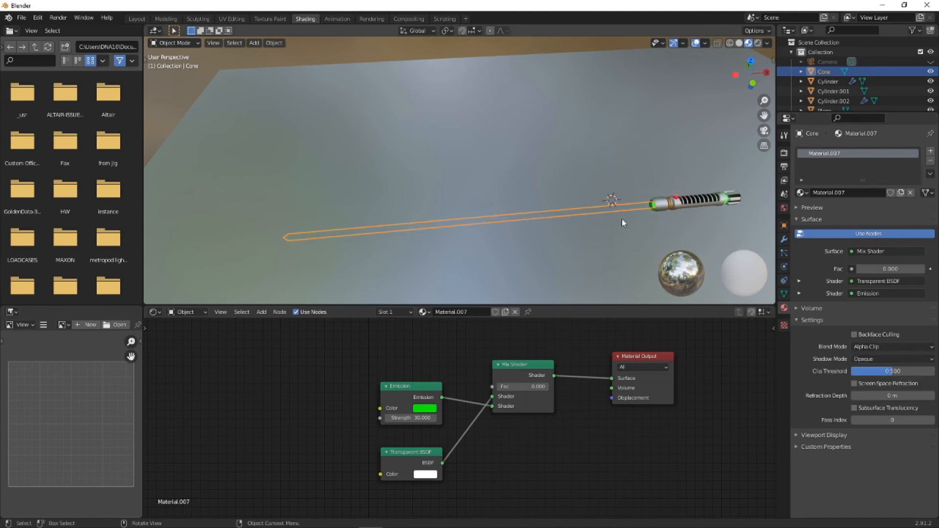
- Add a point light and raise it about 0.41 m along the Z axis above the ground plane
{"action": "left_click", "coordinate": [627, 165]}
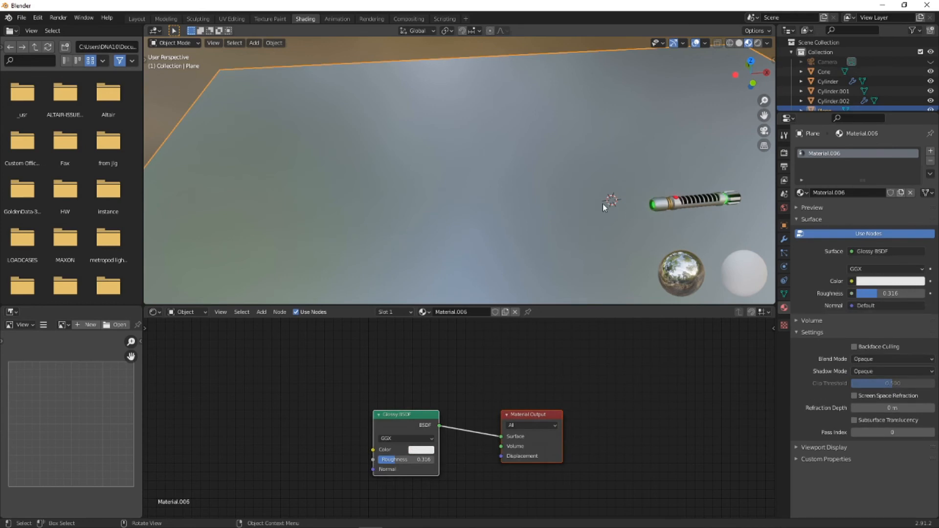
{"action": "key", "text": "shift+a"}
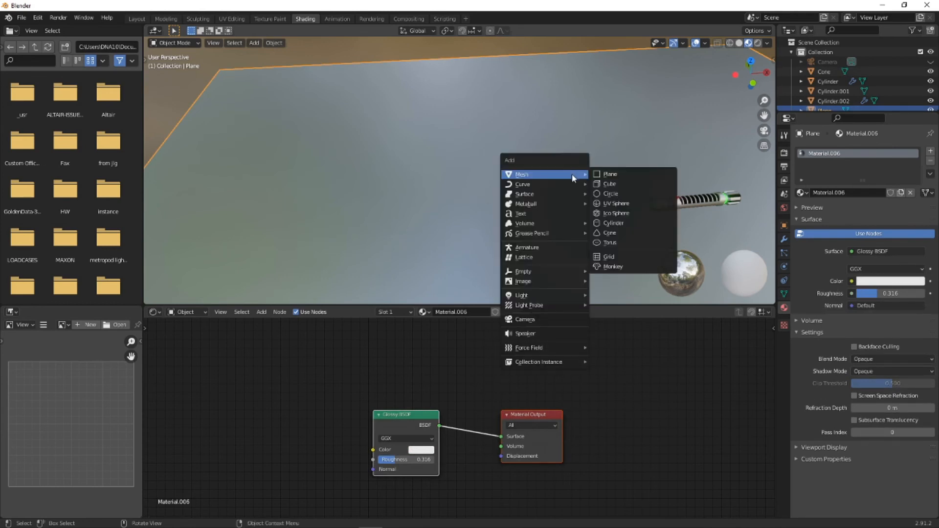
{"action": "mouse_move", "coordinate": [547, 297]}
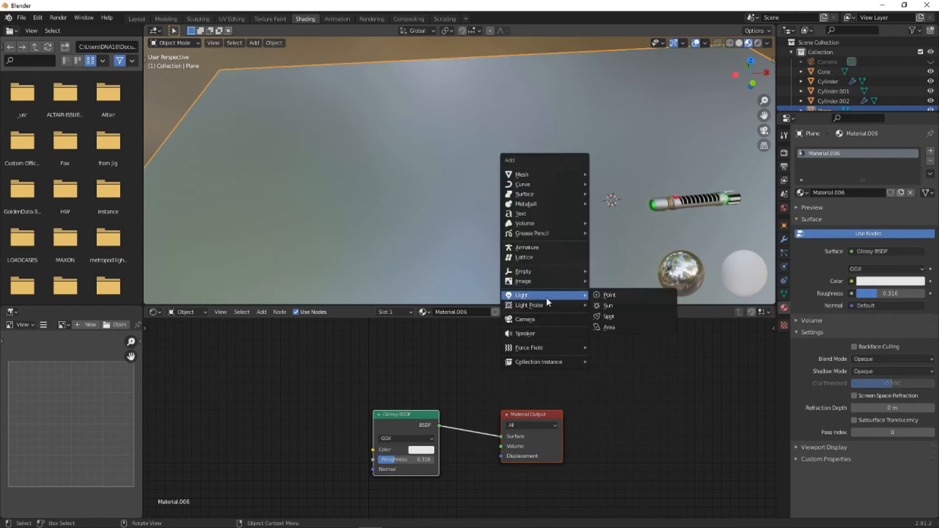
{"action": "left_click", "coordinate": [607, 295]}
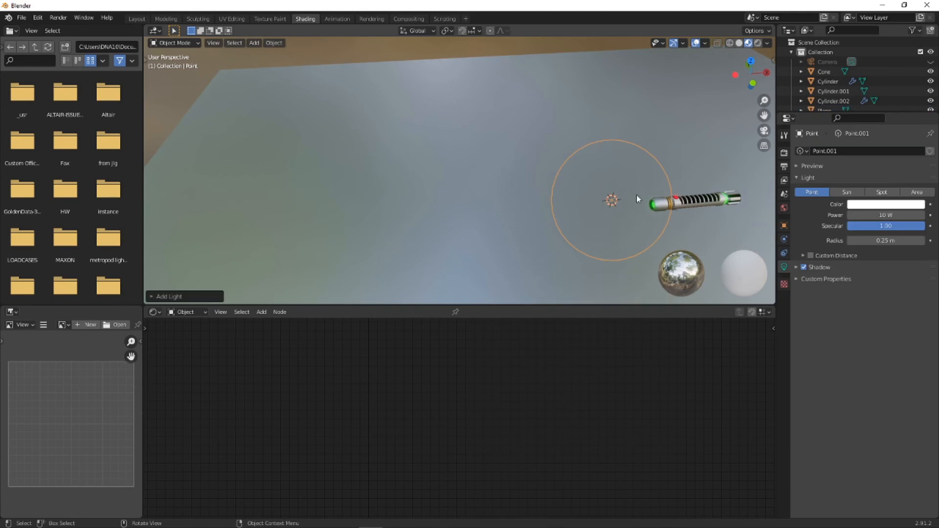
{"action": "key", "text": "KP_1"}
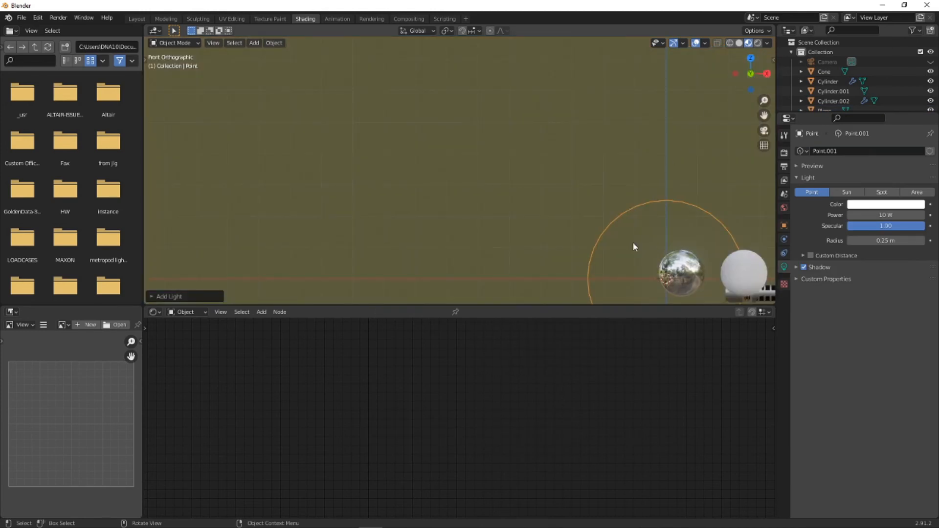
{"action": "key", "text": "g"}
{"action": "key", "text": "z"}
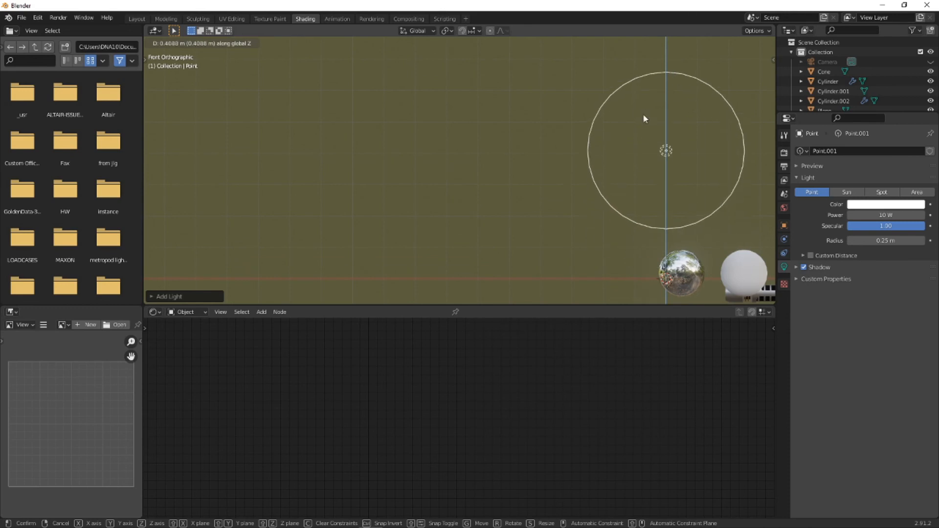
{"action": "left_click", "coordinate": [644, 118]}
{"action": "middle_click_drag", "start_coordinate": [644, 123], "coordinate": [668, 222]}
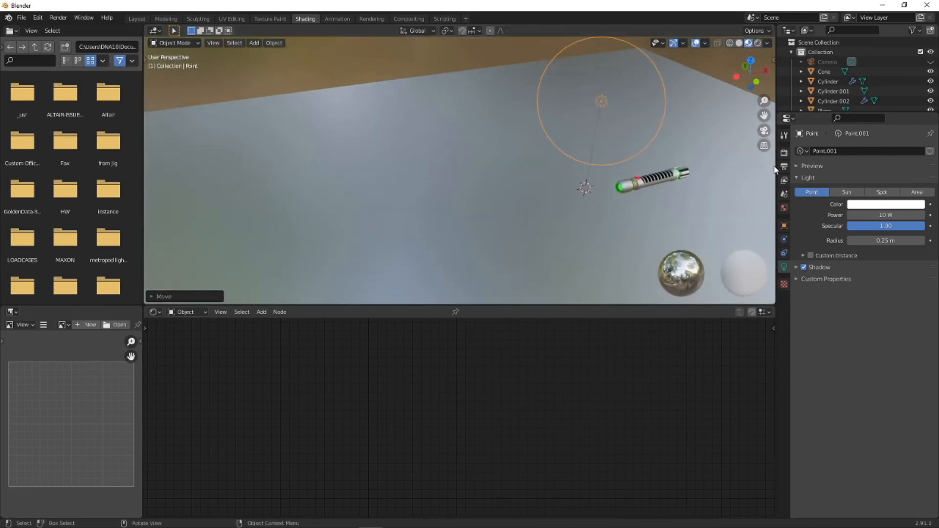
- Render a still image of the scene to check the lighting, and close the render window
{"action": "left_click", "coordinate": [64, 18]}
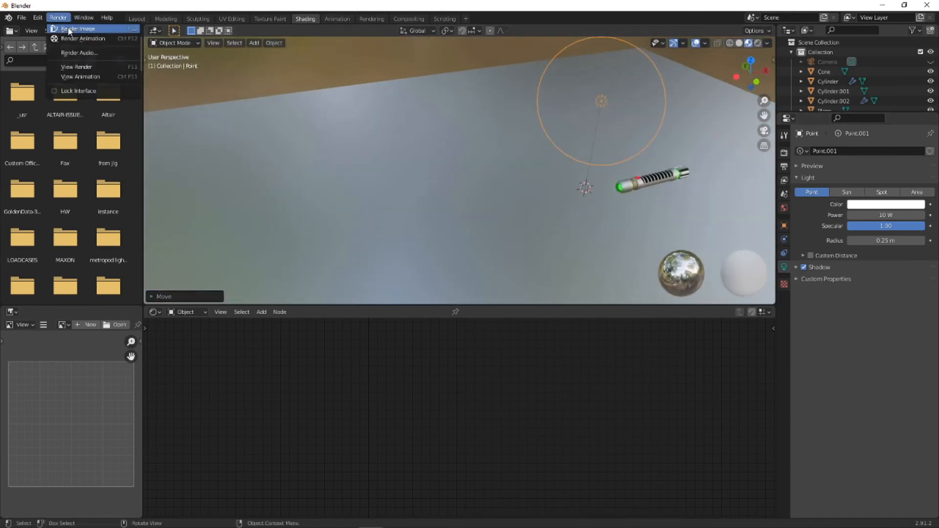
{"action": "left_click", "coordinate": [68, 28]}
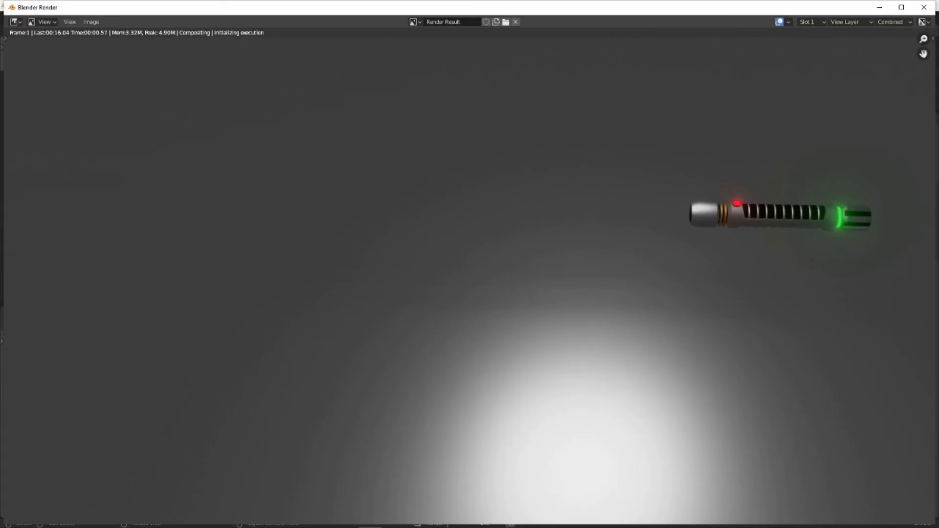
{"action": "left_click", "coordinate": [924, 7]}
- Darken the ground plane's Glossy BSDF color to black
{"action": "left_click", "coordinate": [627, 229]}
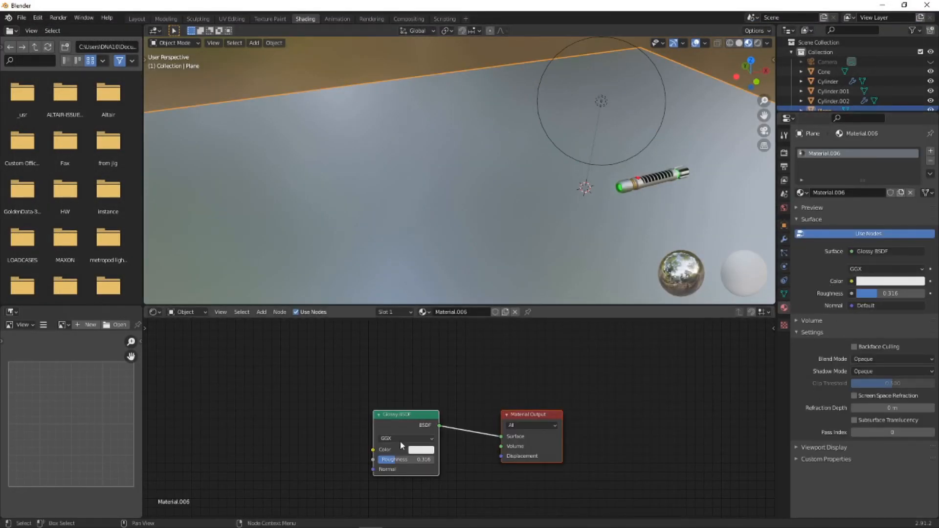
{"action": "left_click", "coordinate": [419, 449]}
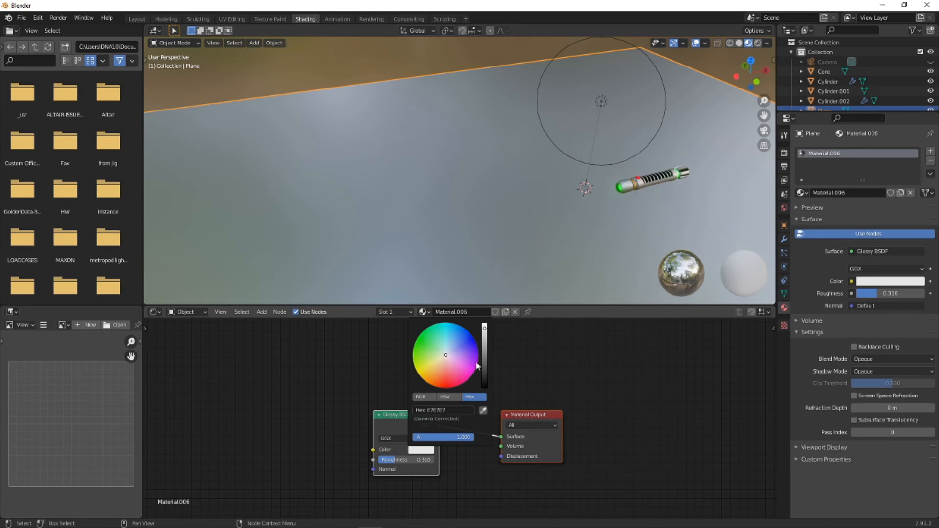
{"action": "left_click_drag", "start_coordinate": [487, 353], "coordinate": [484, 372]}
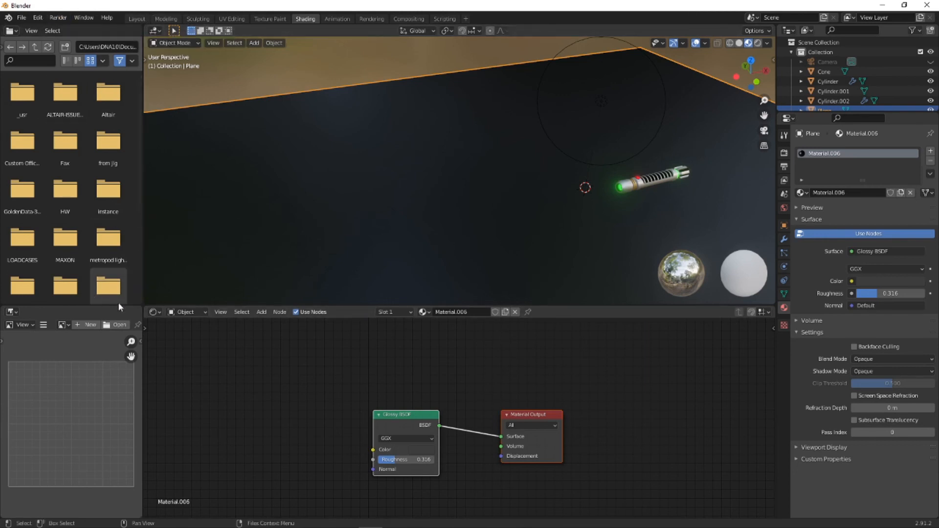
- Turn the image editor area into a Timeline and widen it to show the frame range
{"action": "left_click", "coordinate": [19, 325]}
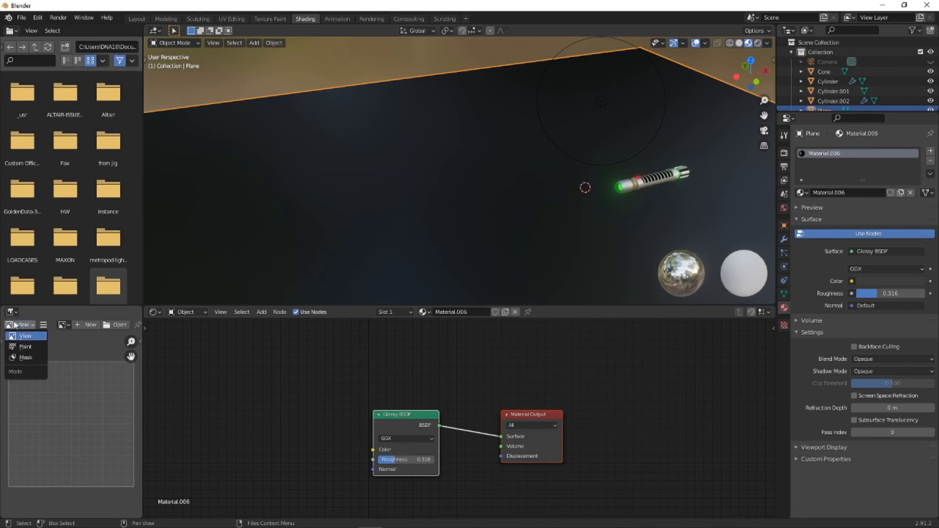
{"action": "left_click", "coordinate": [11, 312]}
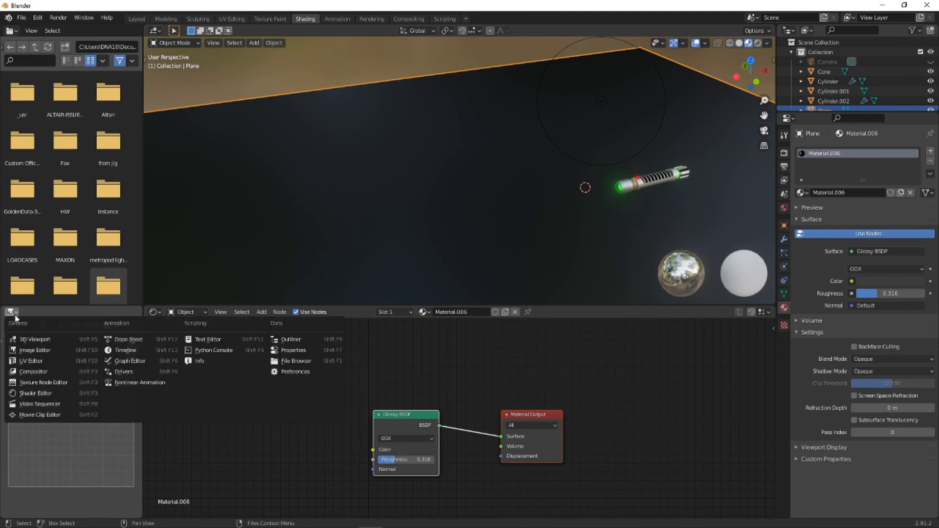
{"action": "left_click", "coordinate": [124, 350]}
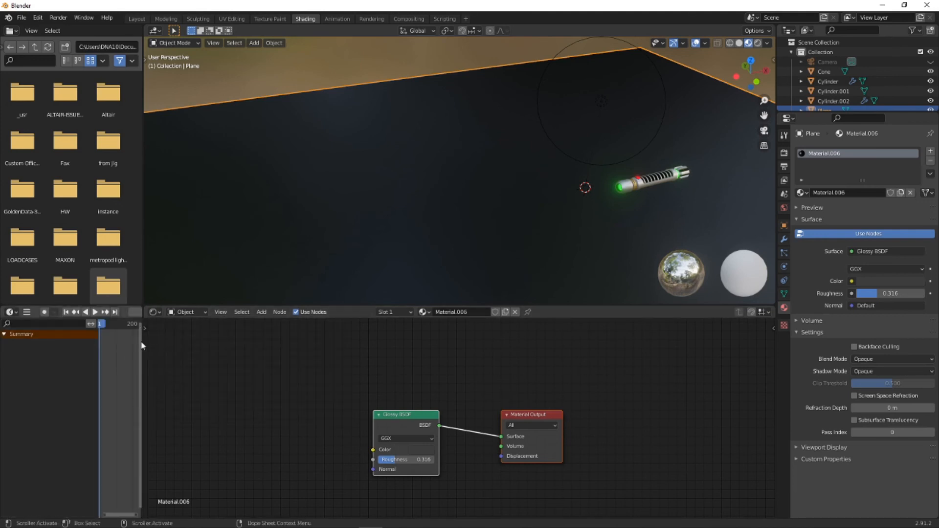
{"action": "left_click_drag", "start_coordinate": [144, 339], "coordinate": [317, 360]}
- Select the blade cone, go to frame 50 and keyframe its Mix Shader factor at 0.000
{"action": "scroll", "coordinate": [847, 90], "scroll_direction": "down", "scroll_amount": 3}
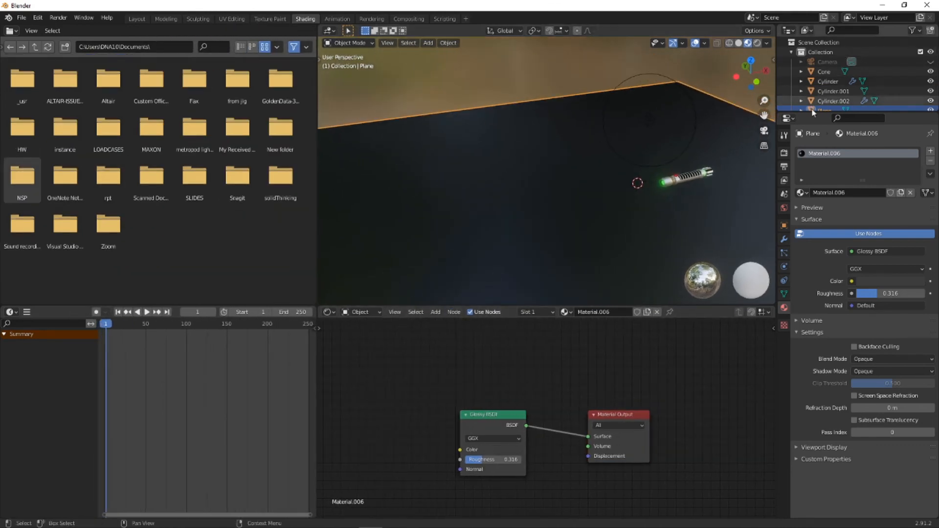
{"action": "left_click", "coordinate": [824, 43]}
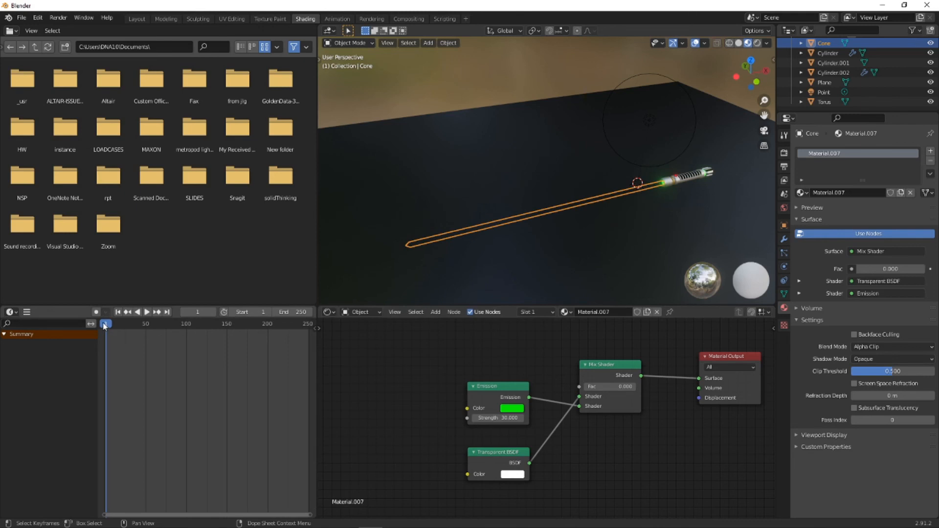
{"action": "key", "text": "space"}
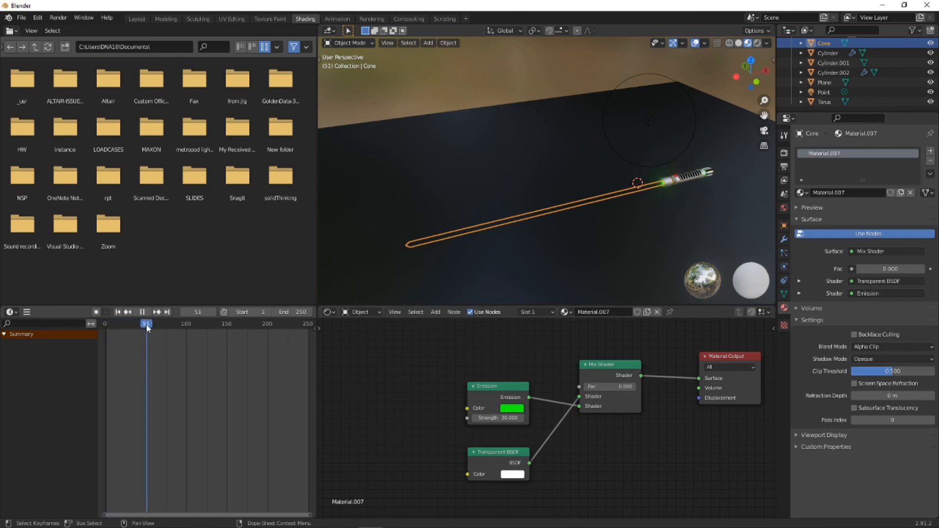
{"action": "left_click", "coordinate": [205, 312]}
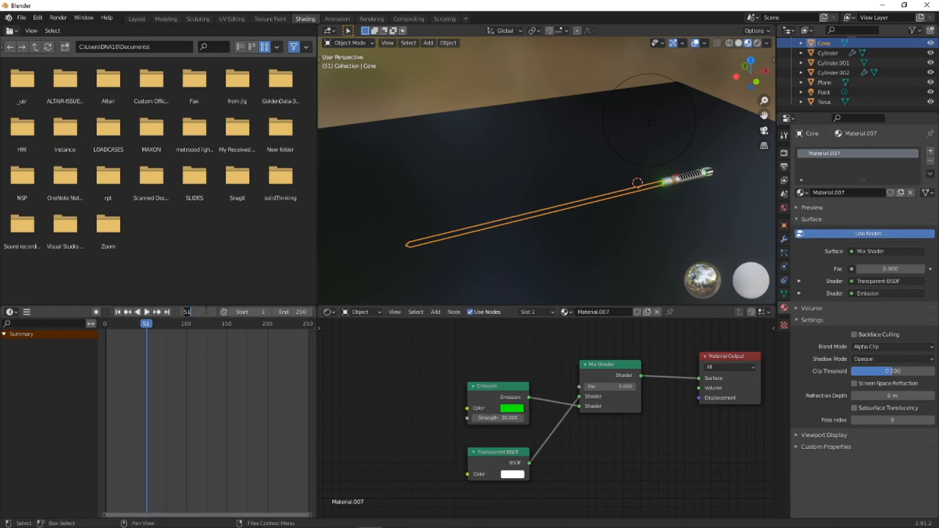
{"action": "key", "text": "Return"}
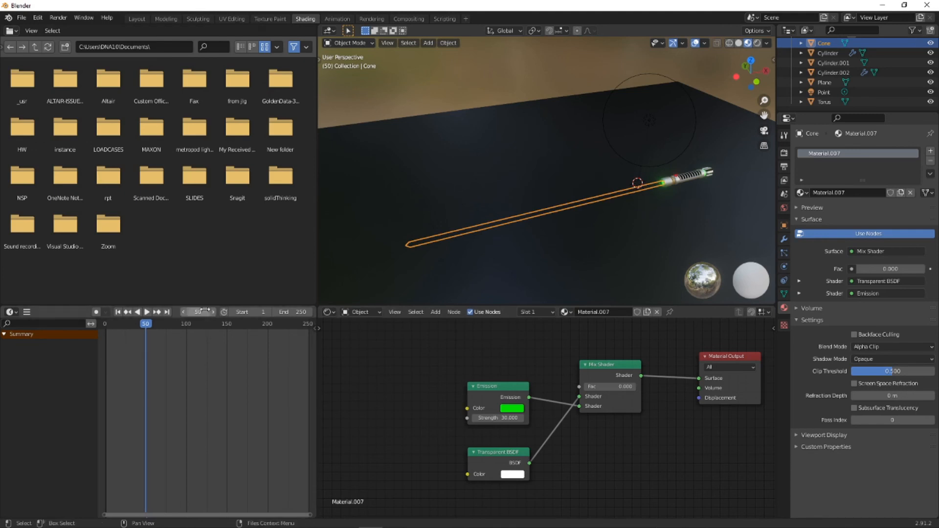
{"action": "right_click", "coordinate": [615, 386]}
{"action": "left_click", "coordinate": [616, 387]}
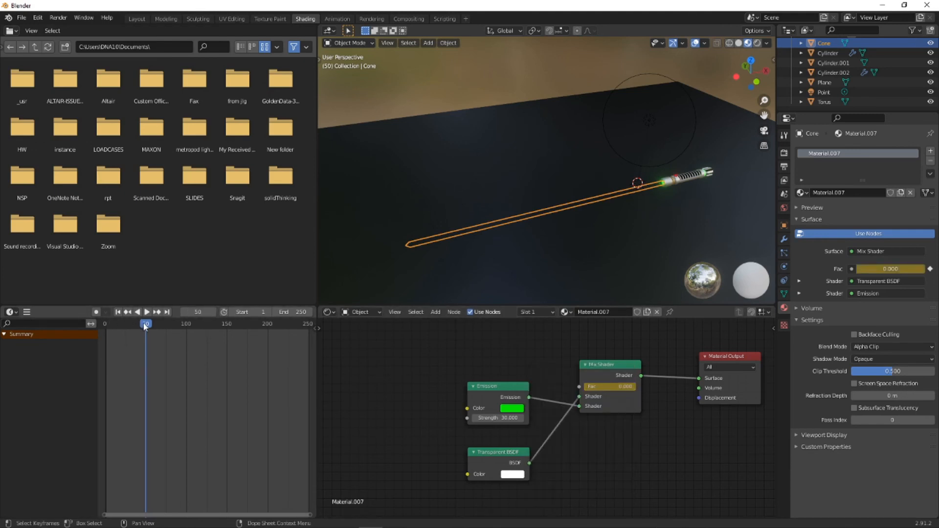
- Go to frame 52, set the blade's Mix Shader factor to 1.000 and keyframe it
{"action": "key", "text": "shift+ctrl+space"}
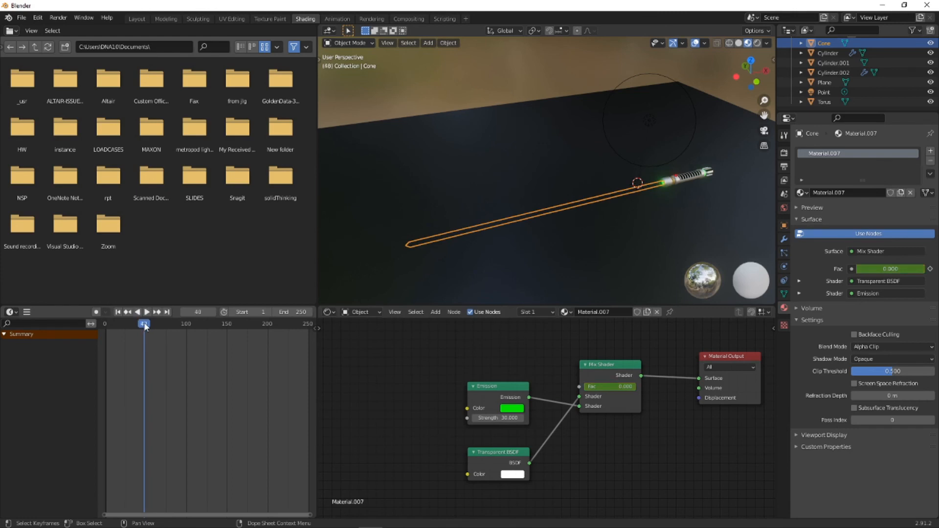
{"action": "left_click", "coordinate": [194, 312]}
{"action": "type", "text": "52"}
{"action": "key", "text": "Return"}
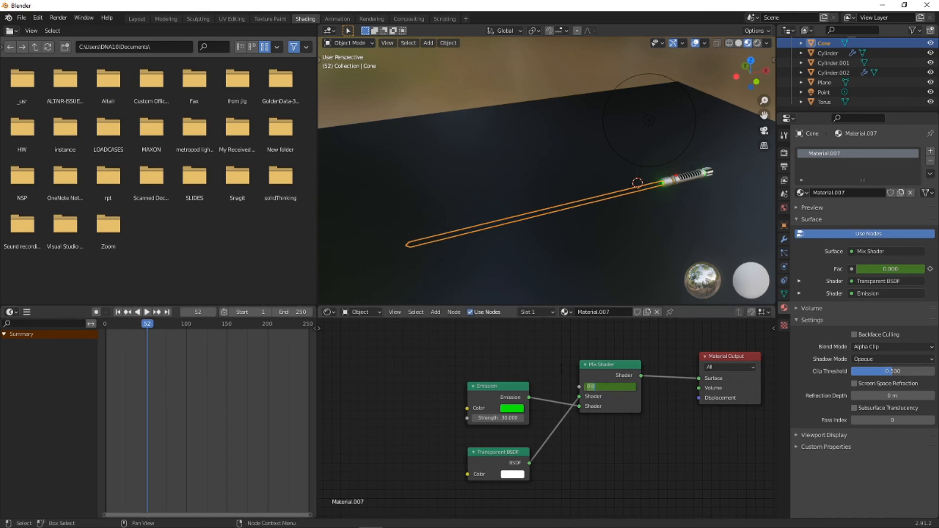
{"action": "type", "text": "1"}
{"action": "key", "text": "Return"}
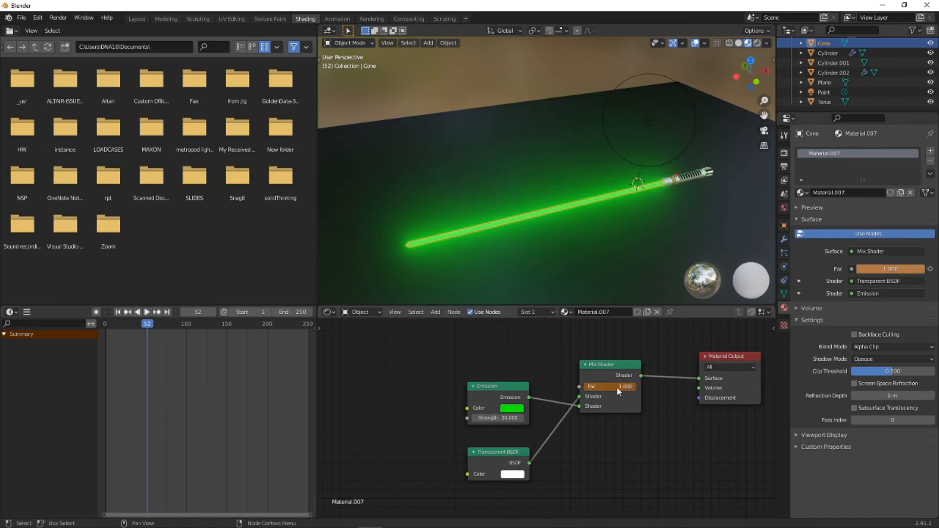
{"action": "right_click", "coordinate": [617, 387]}
{"action": "left_click", "coordinate": [608, 386]}
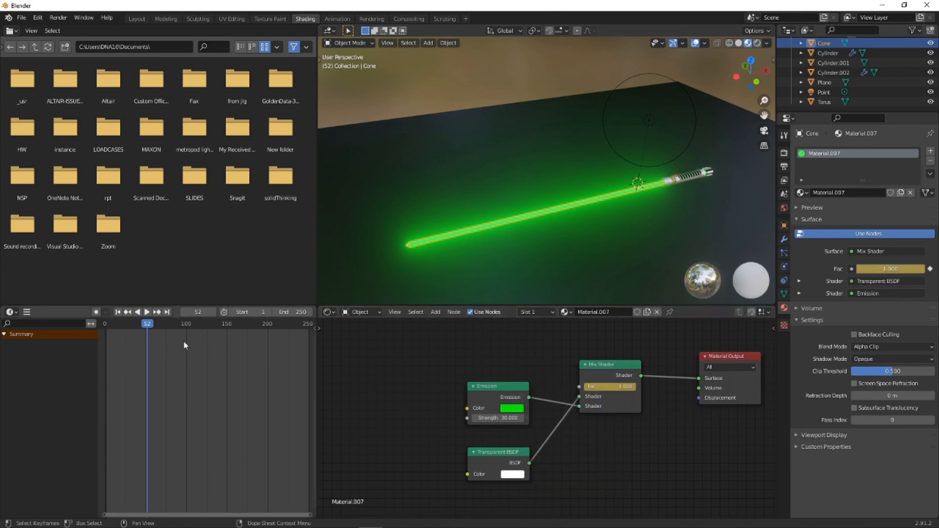
- Set the animation's end frame to 100
{"action": "left_click", "coordinate": [294, 311]}
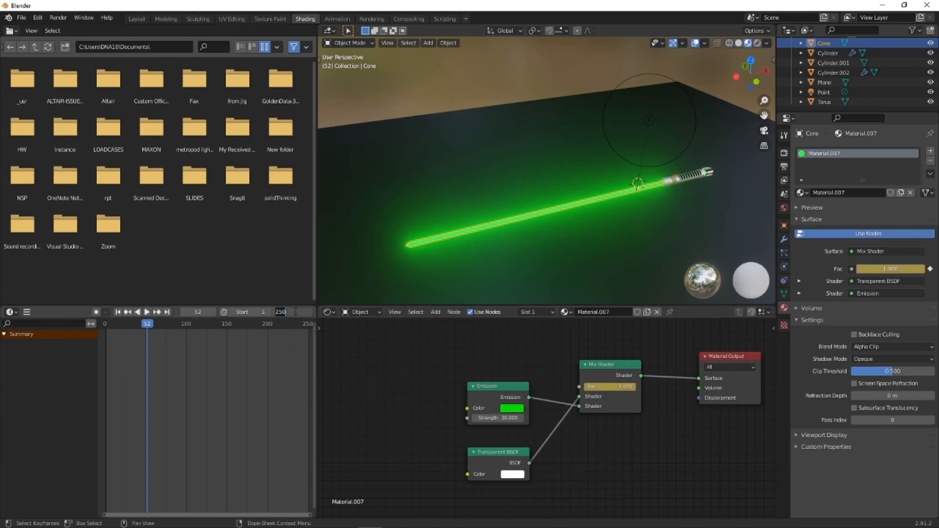
{"action": "type", "text": "100"}
{"action": "key", "text": "Return"}
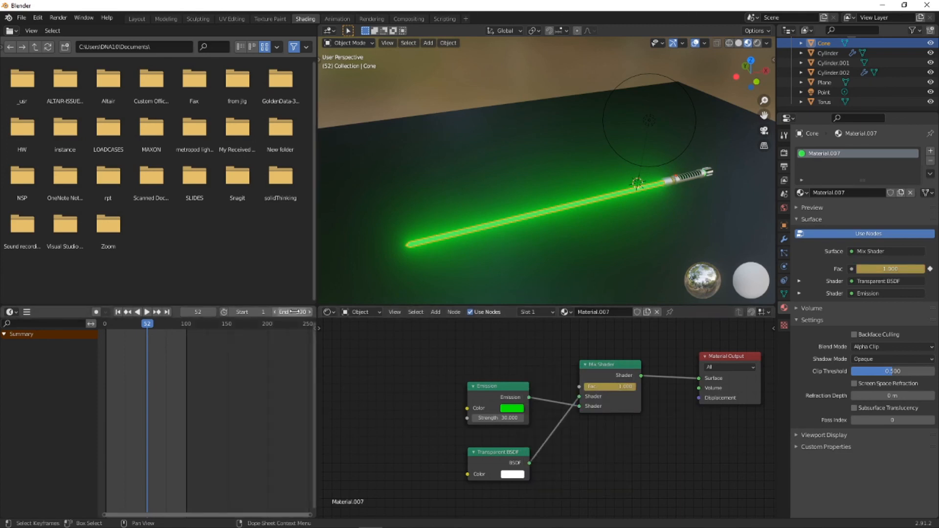
- Go to frame 98 and keyframe the Mix Shader factor at 1.000
{"action": "left_click_drag", "start_coordinate": [147, 323], "coordinate": [184, 327]}
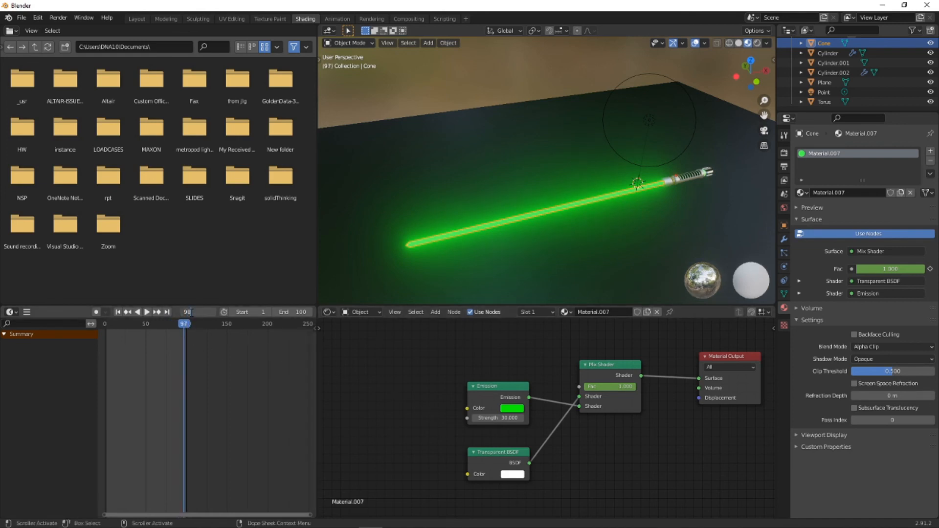
{"action": "key", "text": "Return"}
{"action": "right_click", "coordinate": [614, 387]}
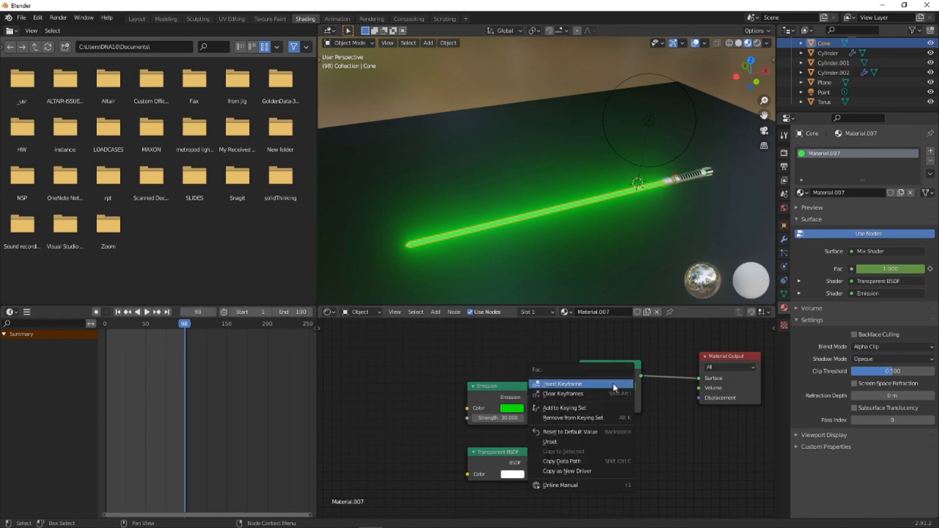
{"action": "left_click", "coordinate": [614, 386]}
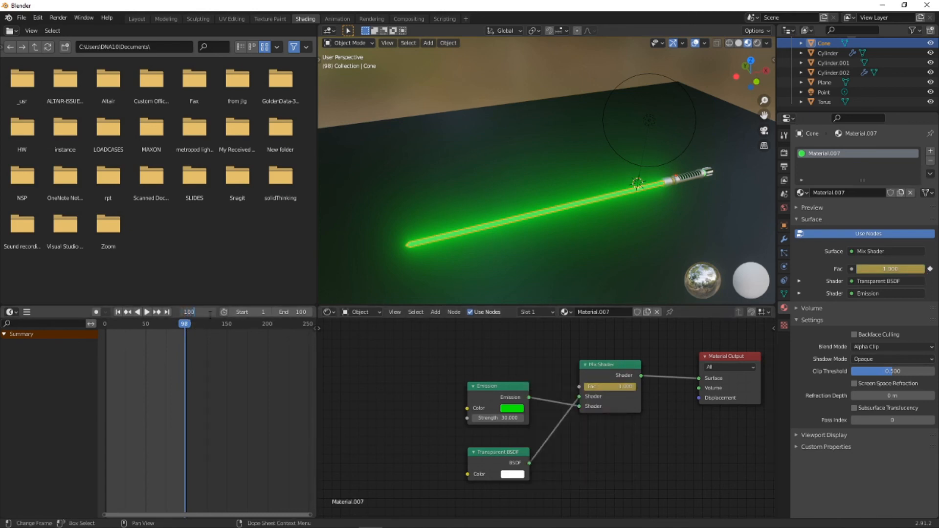
- Go to frame 100, set the blade's Mix Shader factor to 0.000 and keyframe it
{"action": "key", "text": "Return"}
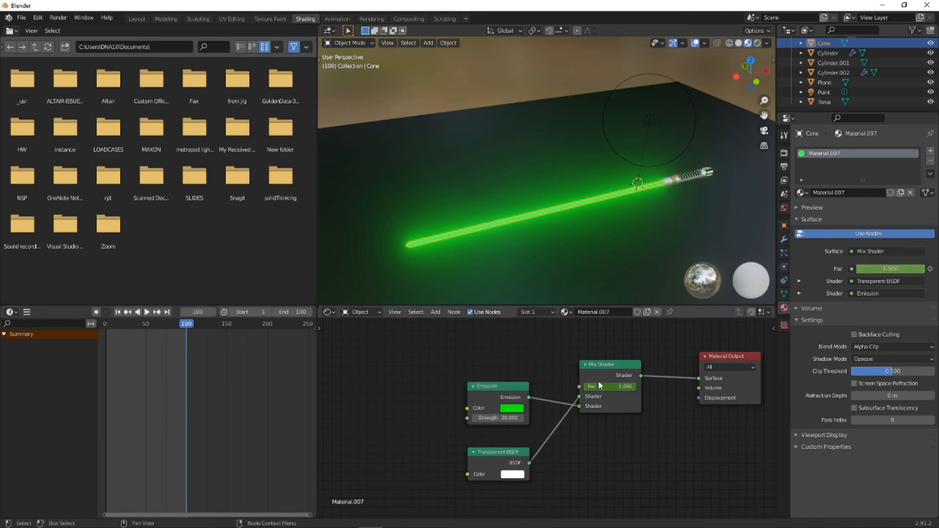
{"action": "left_click_drag", "start_coordinate": [613, 386], "coordinate": [562, 387]}
{"action": "right_click", "coordinate": [625, 390]}
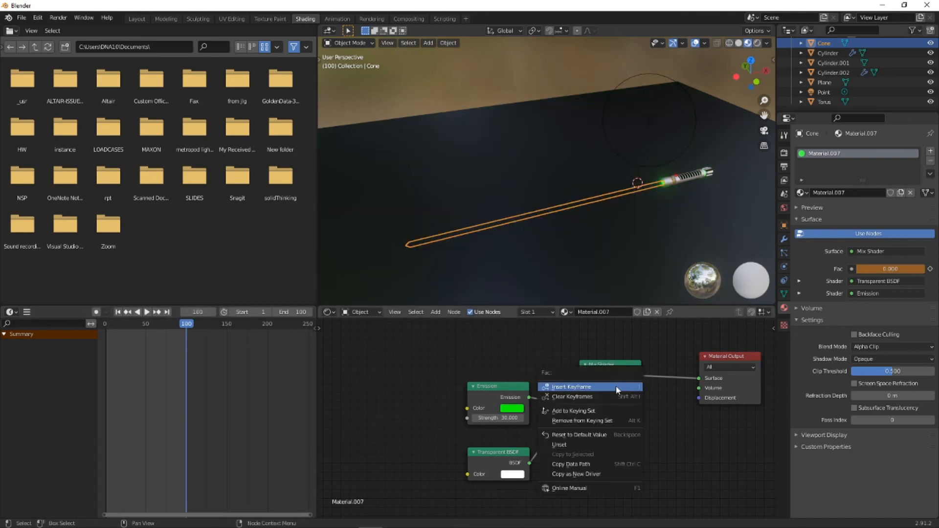
{"action": "left_click", "coordinate": [616, 389]}
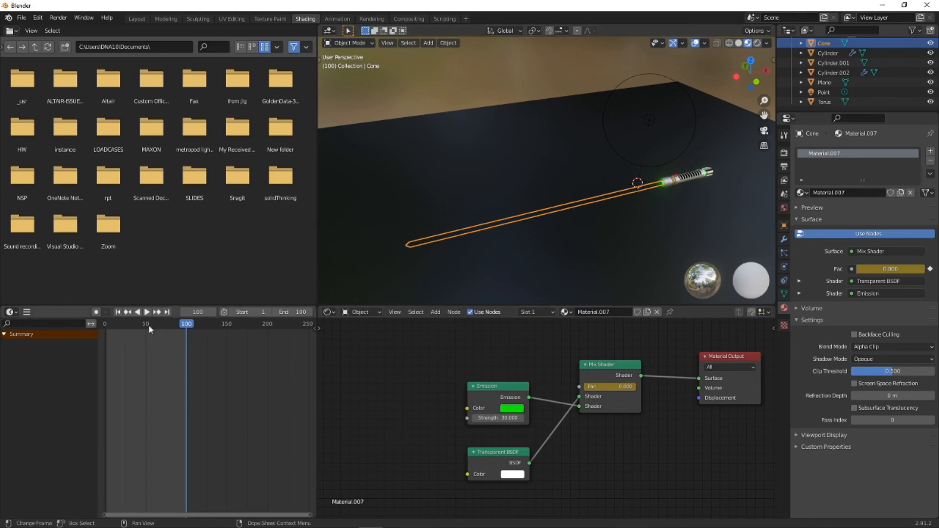
- Play back the blade animation in the Layout workspace and check it through the camera
{"action": "left_click", "coordinate": [131, 18]}
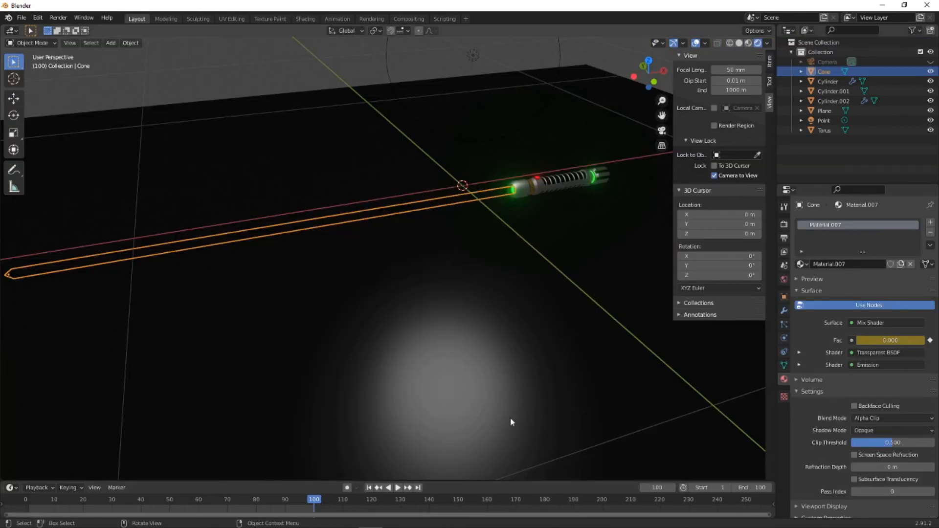
{"action": "key", "text": "space"}
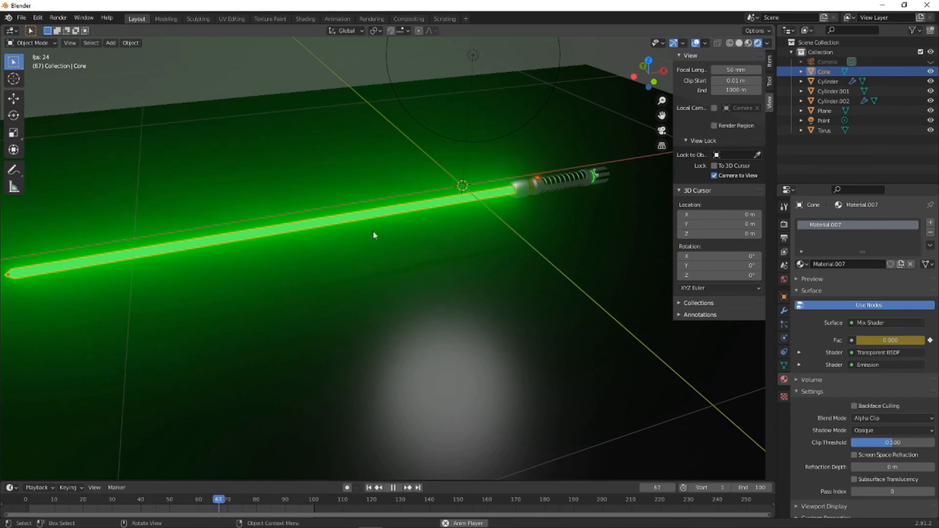
{"action": "middle_click_drag", "start_coordinate": [586, 125], "coordinate": [410, 203]}
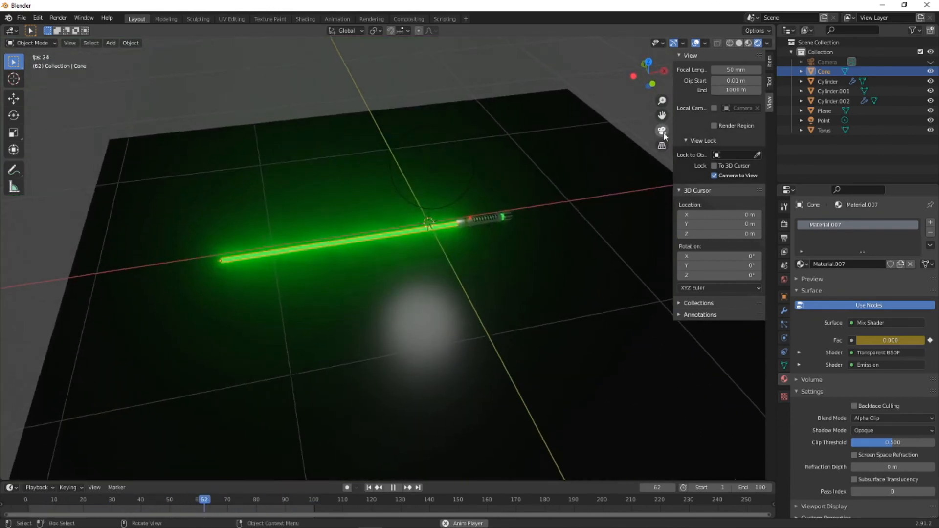
{"action": "left_click", "coordinate": [661, 130]}
{"action": "left_click", "coordinate": [391, 78]}
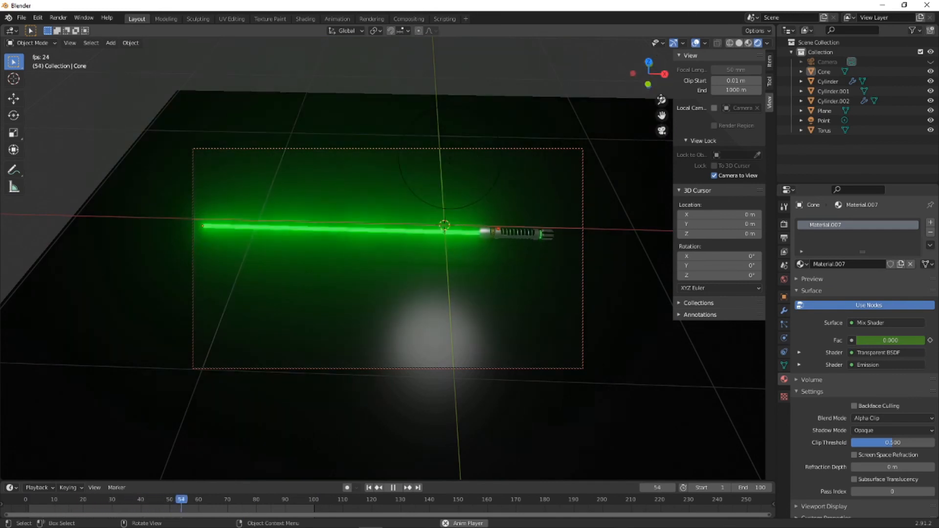
{"action": "key", "text": "space"}
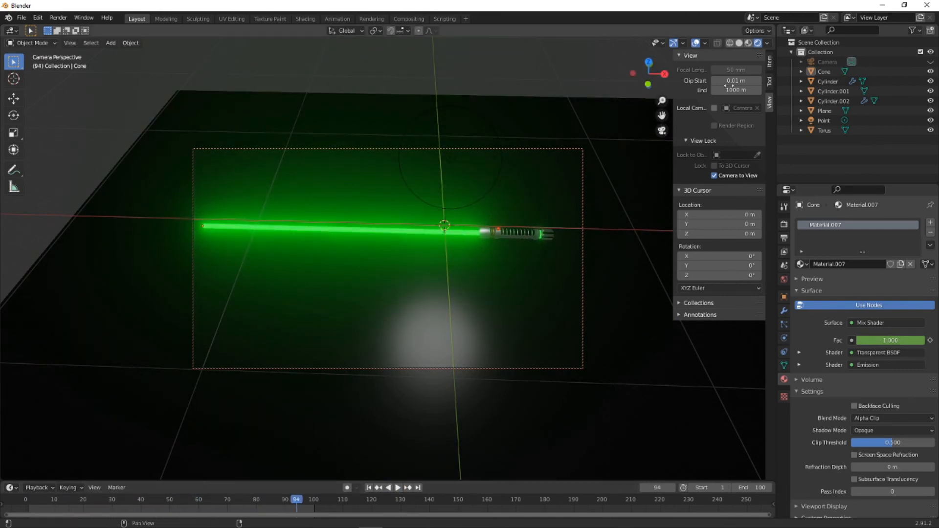
{"action": "left_click", "coordinate": [661, 130]}
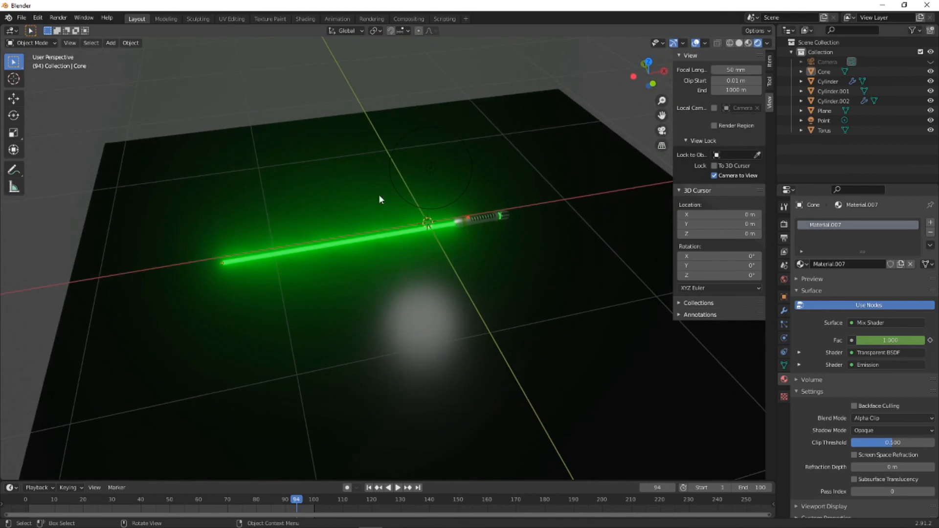
- Render a still image of the current frame to check the lit blade, then close the render
{"action": "right_click", "coordinate": [378, 195]}
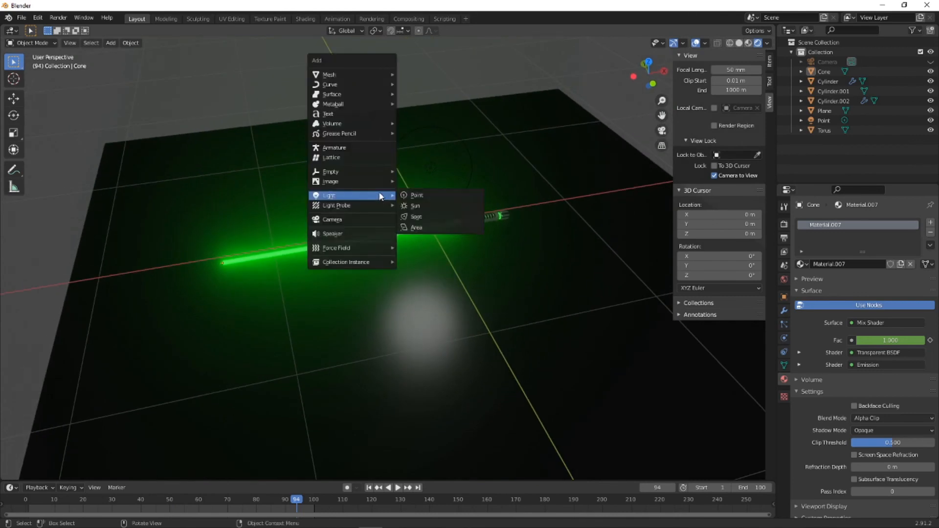
{"action": "left_click", "coordinate": [58, 17]}
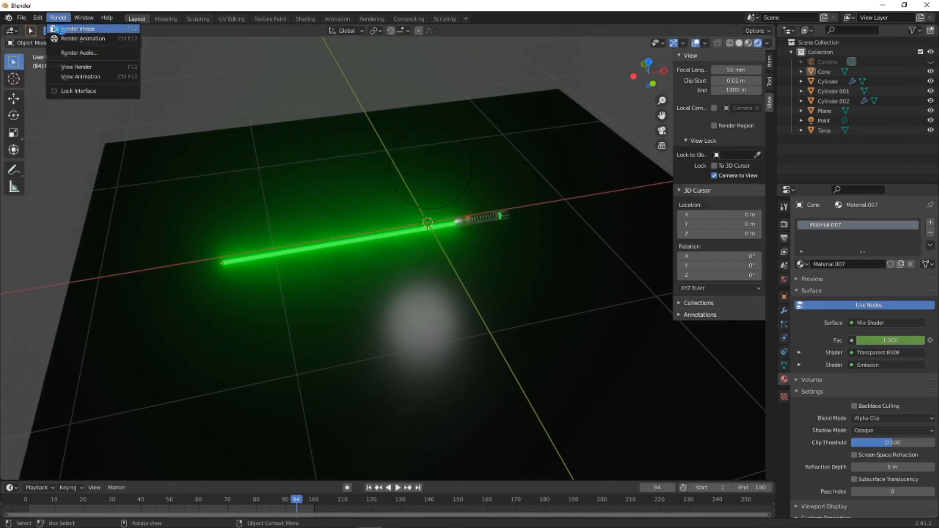
{"action": "left_click", "coordinate": [78, 28]}
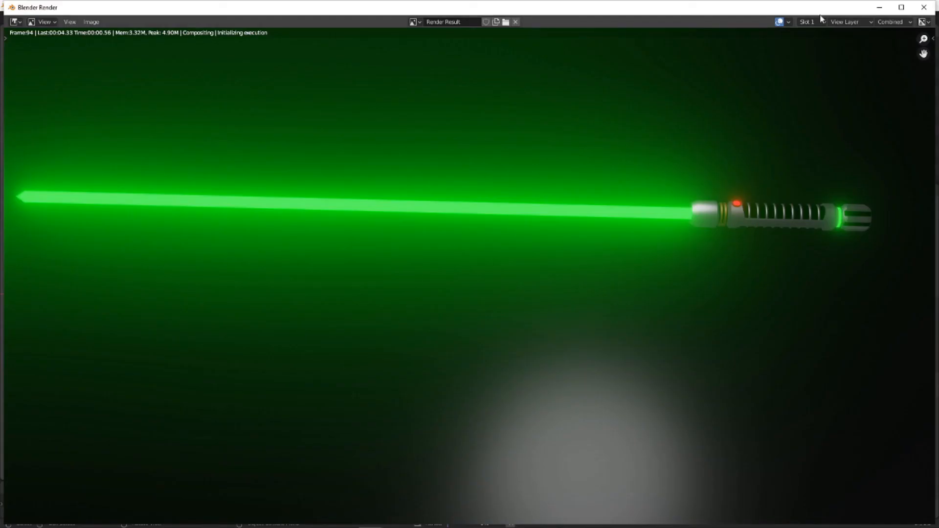
{"action": "left_click", "coordinate": [924, 7]}
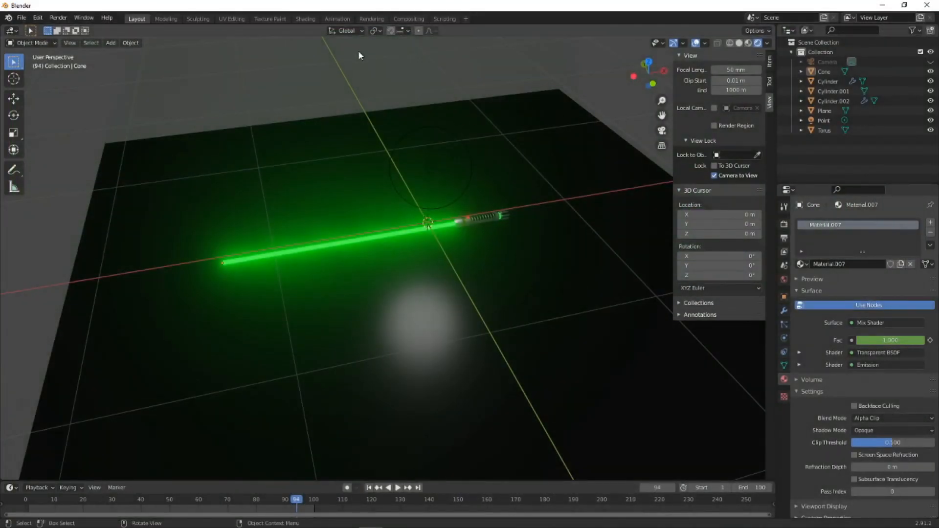
- Add a Bezier circle with a 1 m radius and raise it to Z 0.63 m above the lightsaber
{"action": "key", "text": "shift+a"}
{"action": "mouse_move", "coordinate": [338, 51]}
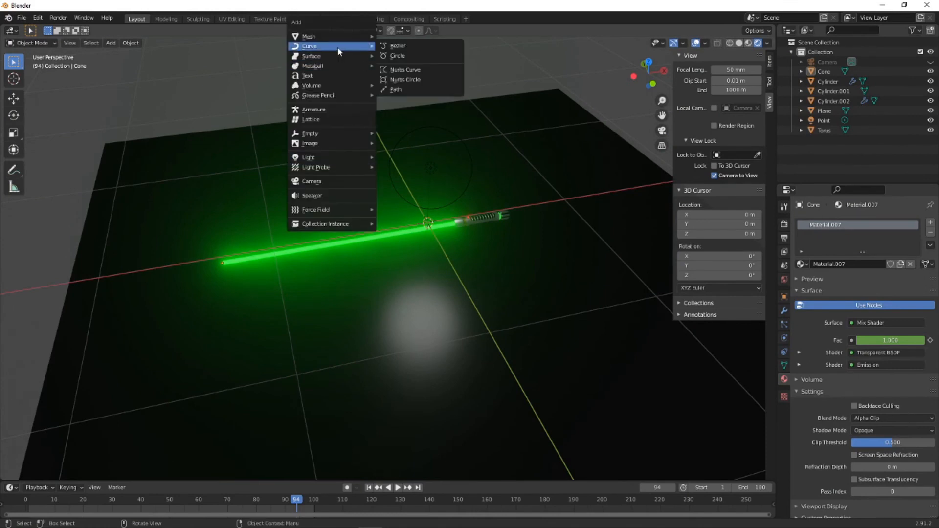
{"action": "left_click", "coordinate": [394, 56]}
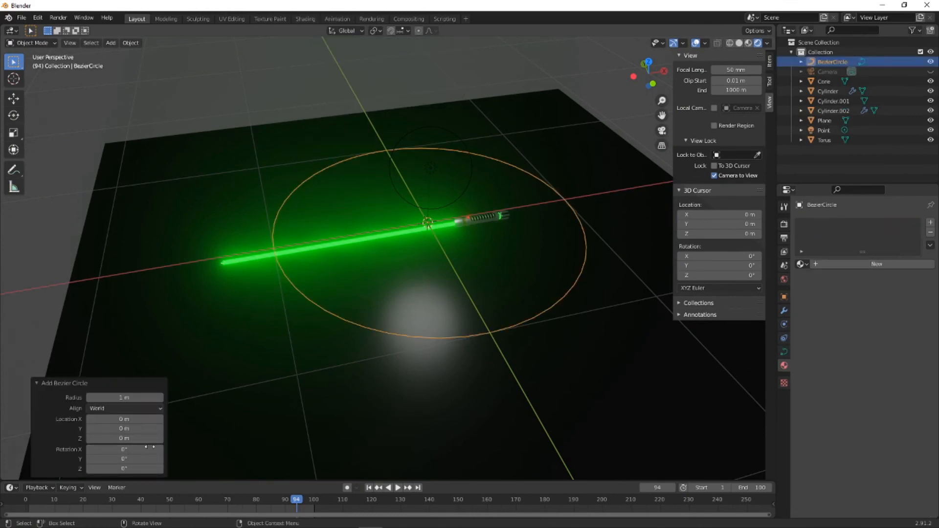
{"action": "left_click_drag", "start_coordinate": [147, 438], "coordinate": [169, 429]}
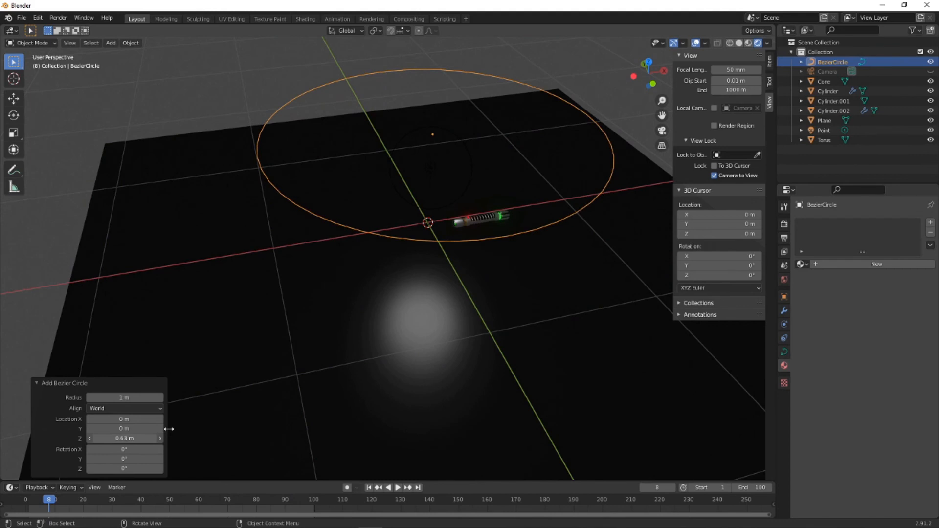
- Delete the existing camera and add a new one at the world origin
{"action": "left_click", "coordinate": [827, 73]}
{"action": "key", "text": "Delete"}
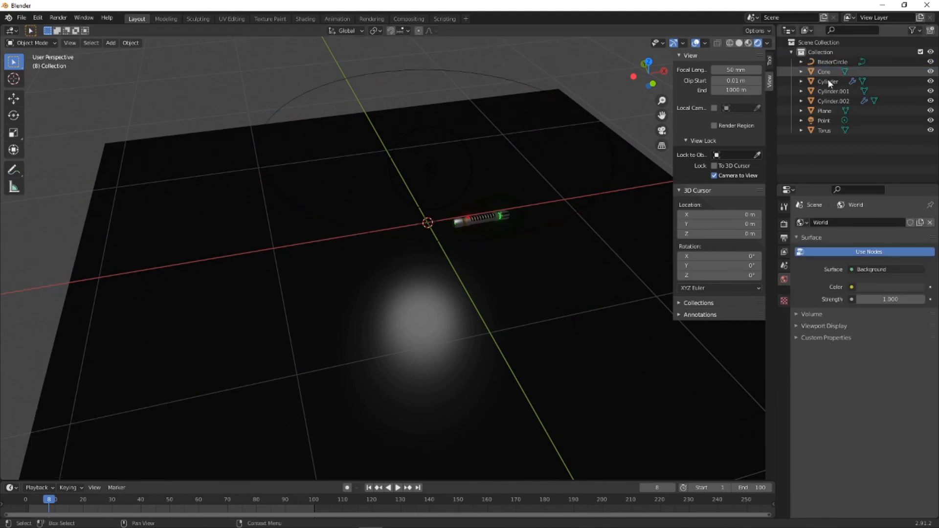
{"action": "key", "text": "shift+a"}
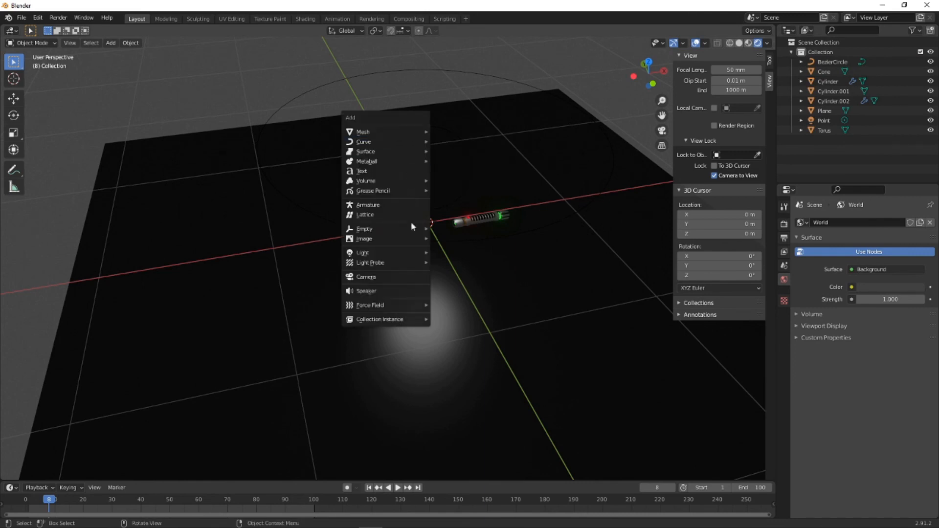
{"action": "left_click", "coordinate": [408, 276]}
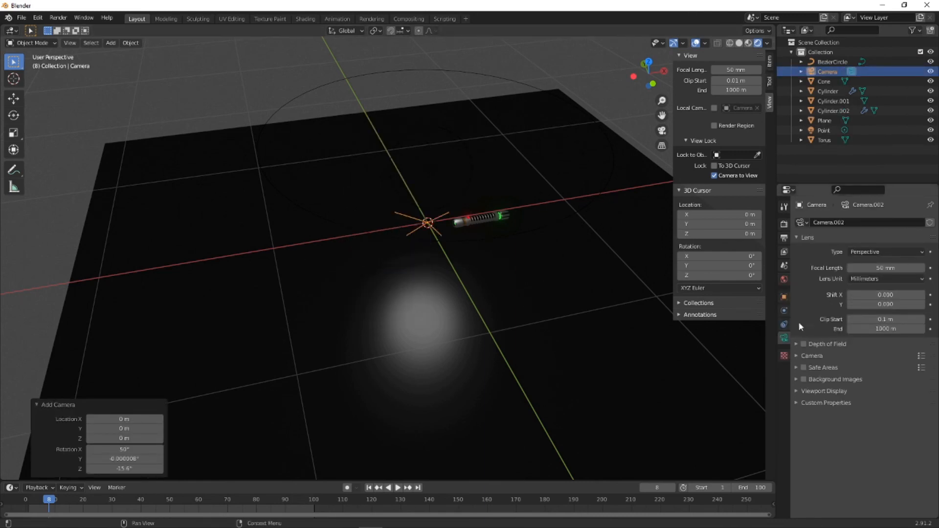
- Give the new camera a Follow Path constraint targeting the Bezier circle, with Follow Curve enabled
{"action": "left_click", "coordinate": [784, 324]}
{"action": "left_click", "coordinate": [866, 222]}
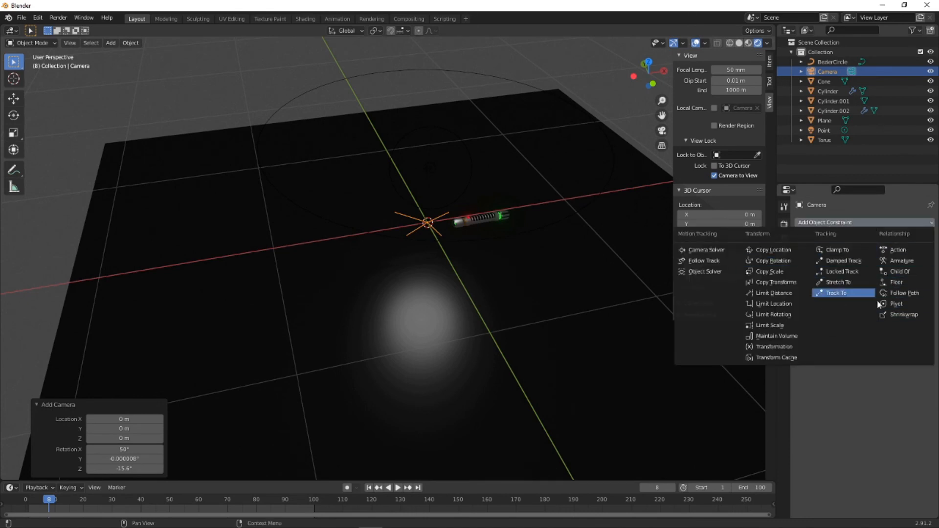
{"action": "left_click", "coordinate": [897, 293]}
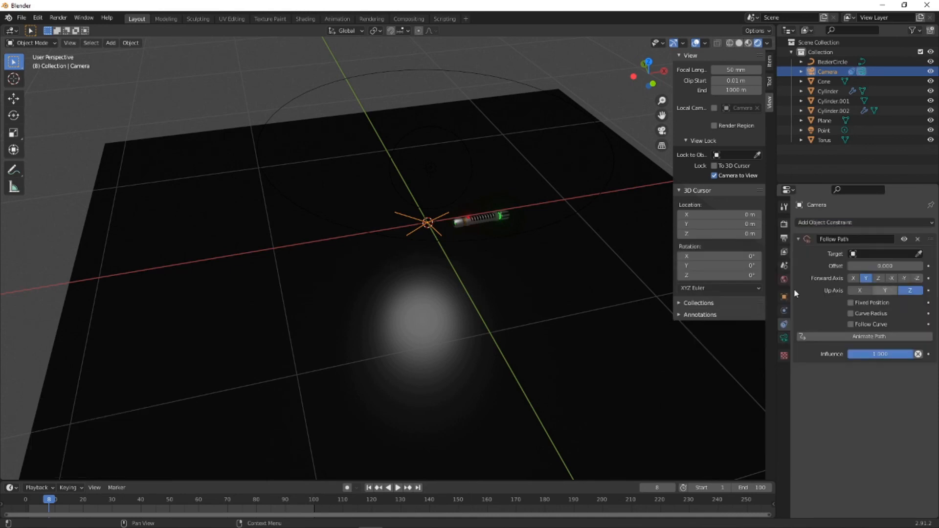
{"action": "left_click", "coordinate": [919, 254]}
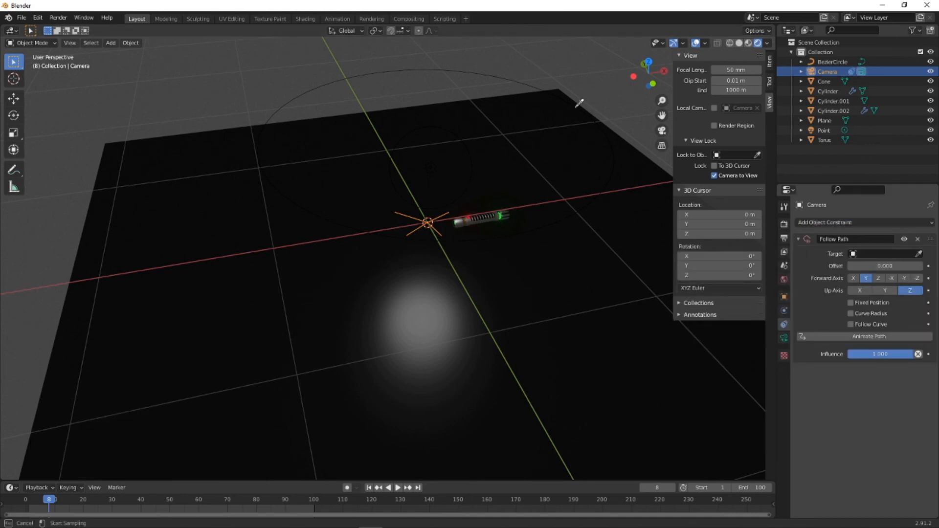
{"action": "left_click", "coordinate": [551, 74]}
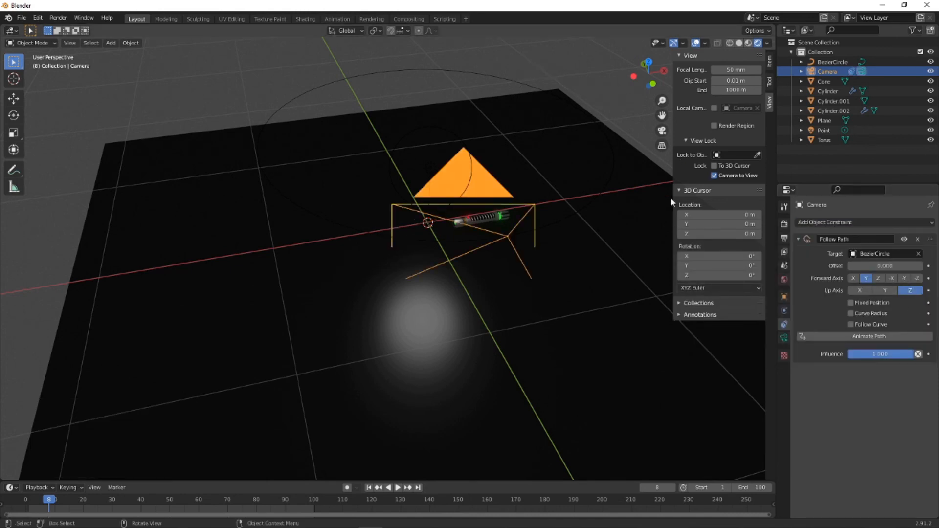
{"action": "left_click", "coordinate": [662, 130]}
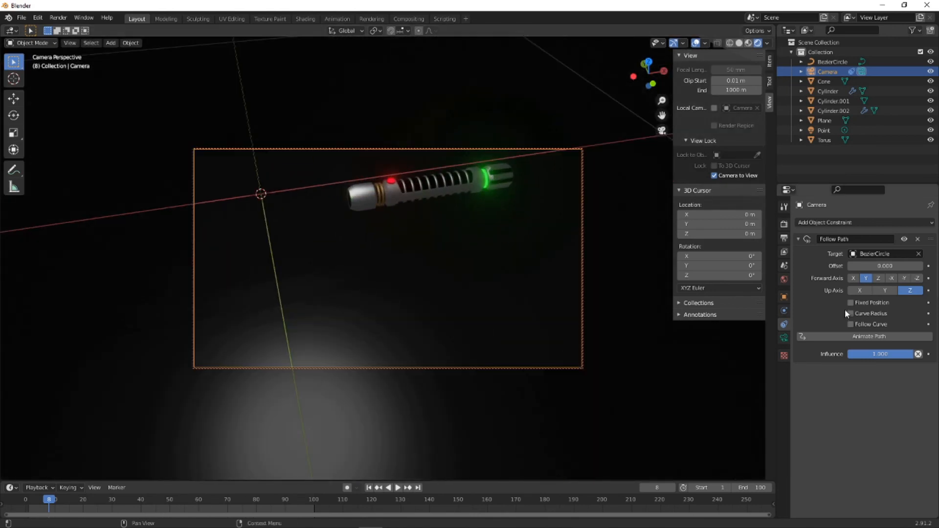
{"action": "left_click", "coordinate": [853, 324]}
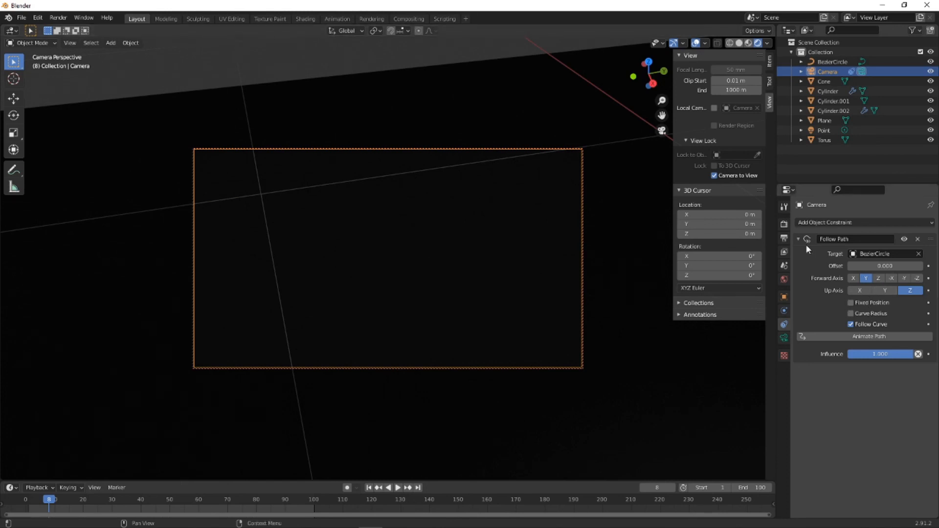
- Rotate the camera to about X 53.8°, Y -1.7°, Z -97.4° so it faces the lightsaber, checking through its view
{"action": "left_click", "coordinate": [783, 297]}
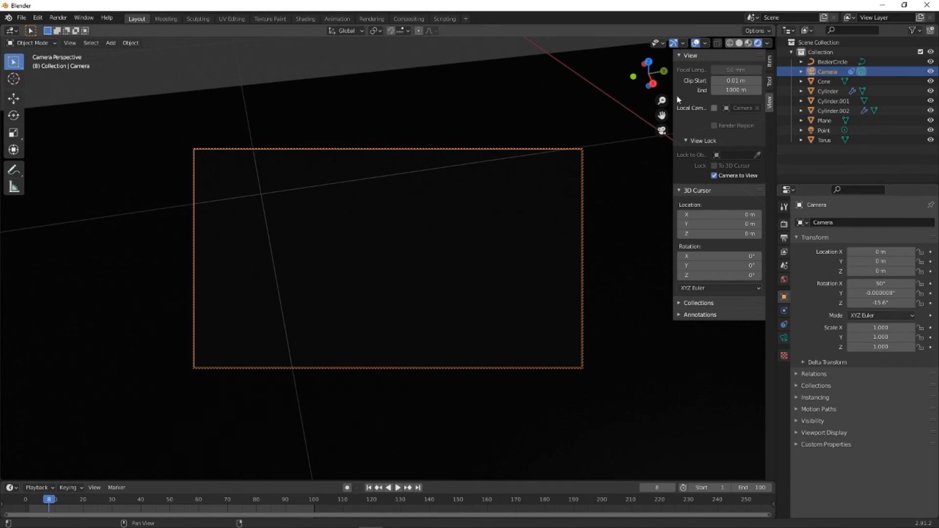
{"action": "key", "text": "KP_0"}
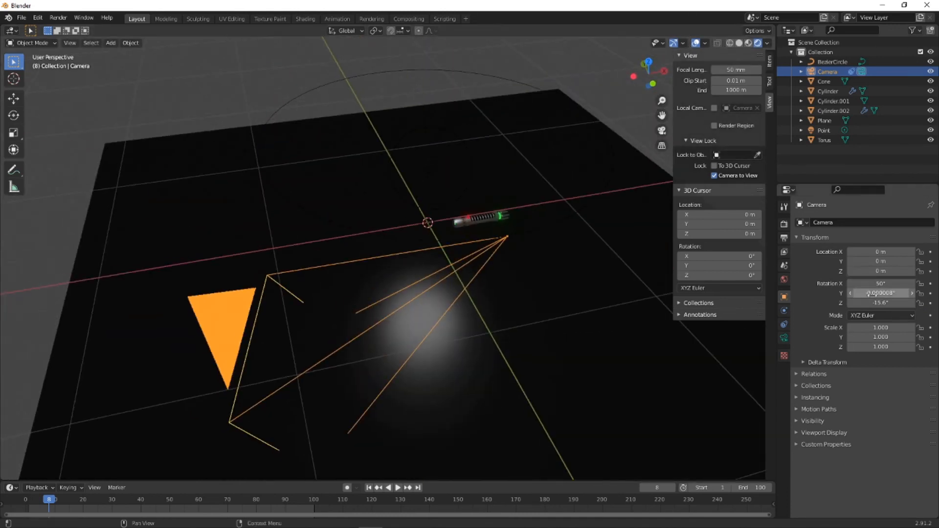
{"action": "left_click_drag", "start_coordinate": [880, 302], "coordinate": [880, 282]}
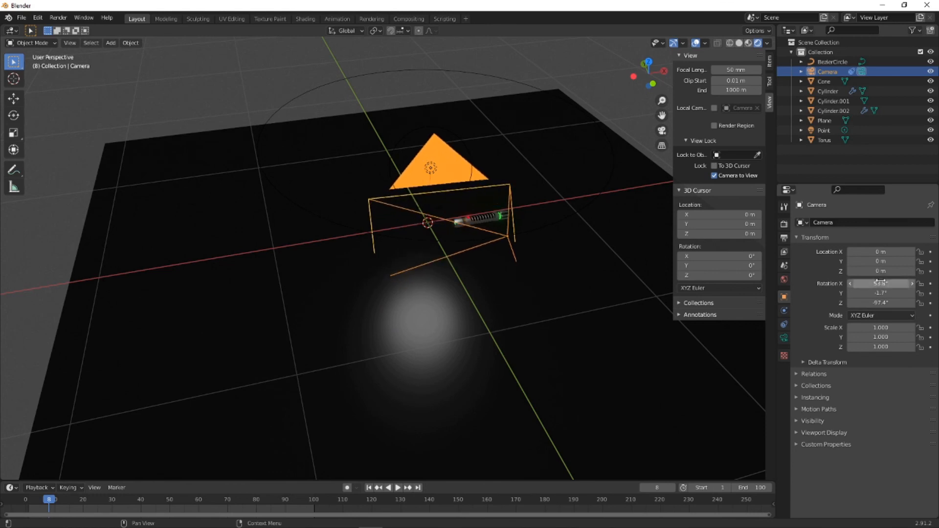
{"action": "left_click", "coordinate": [661, 131]}
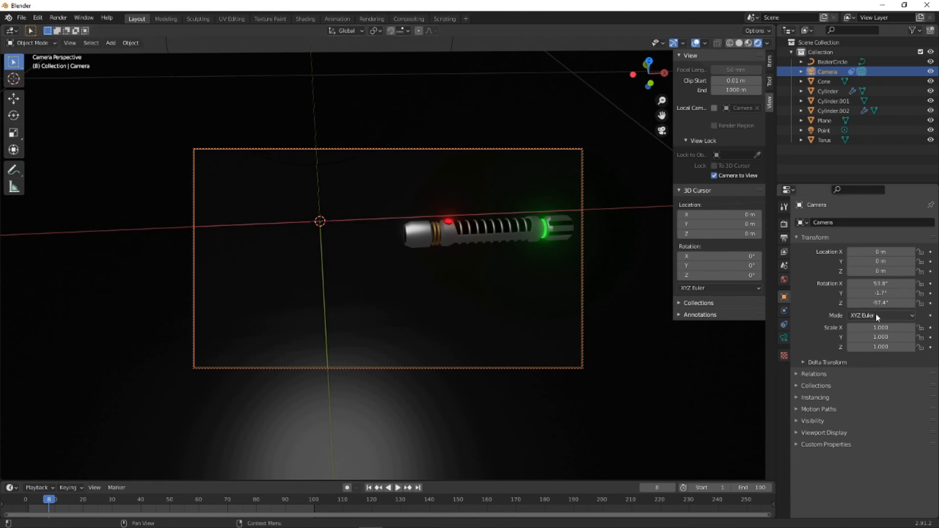
- Keyframe the camera's Follow Path offset at 0.000 on frame 1
{"action": "left_click", "coordinate": [784, 325]}
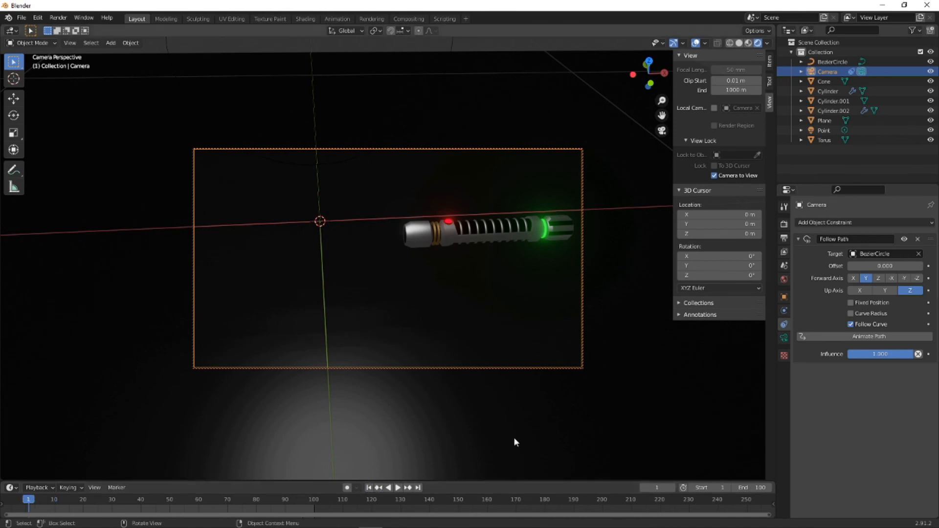
{"action": "right_click", "coordinate": [883, 267]}
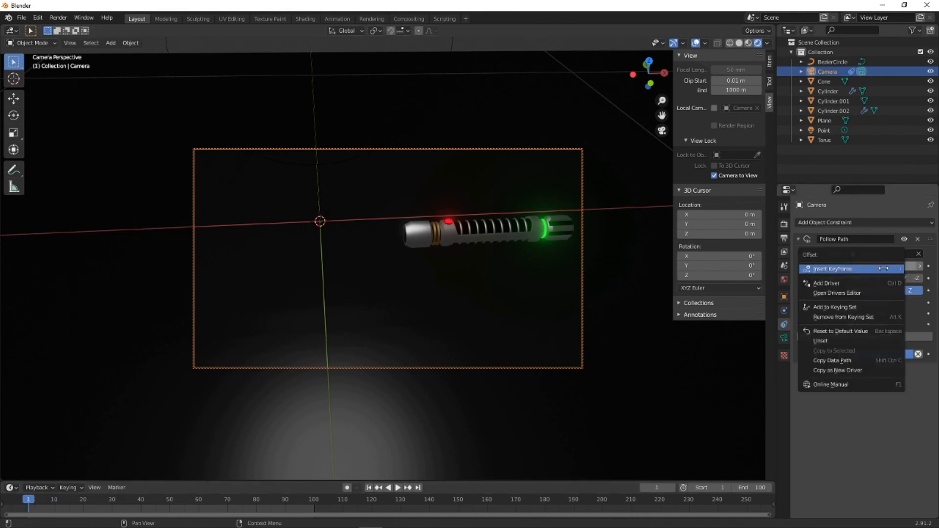
{"action": "left_click", "coordinate": [832, 268]}
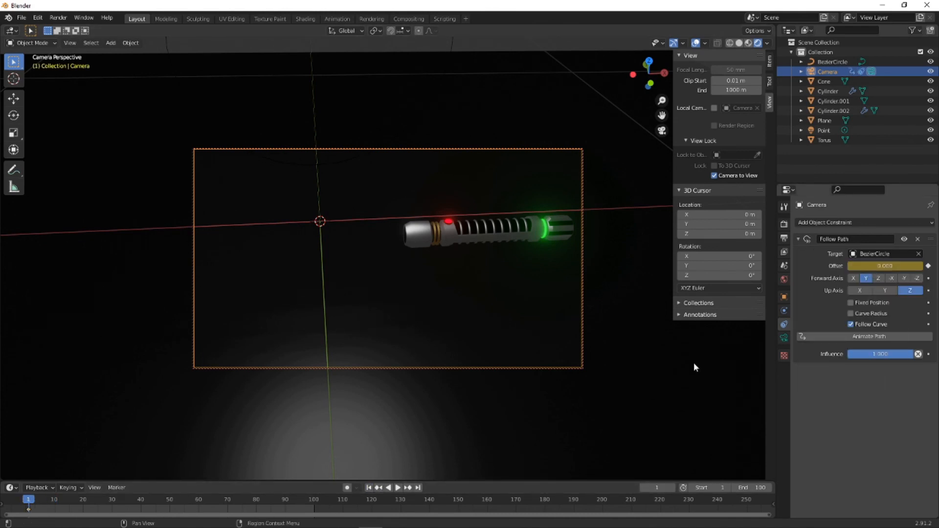
- Keyframe the camera's Follow Path offset at 100 on frame 101 and play back the orbit animation
{"action": "left_click", "coordinate": [418, 488]}
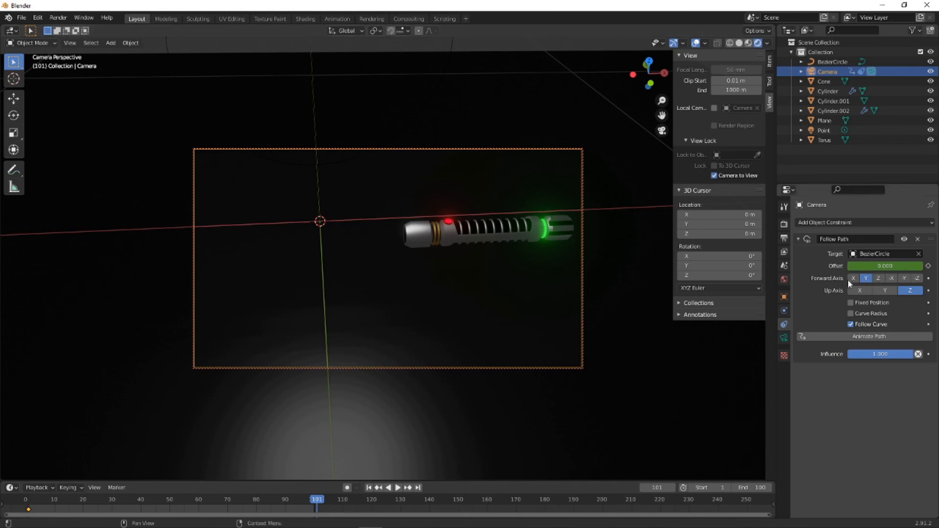
{"action": "left_click", "coordinate": [875, 266]}
{"action": "key", "text": "Return"}
{"action": "right_click", "coordinate": [876, 267]}
{"action": "left_click", "coordinate": [875, 272]}
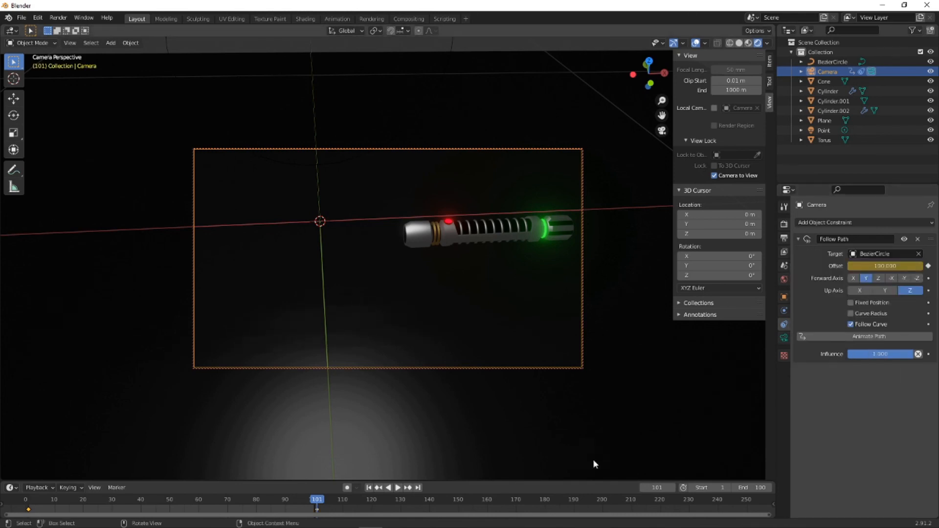
{"action": "left_click", "coordinate": [399, 488]}
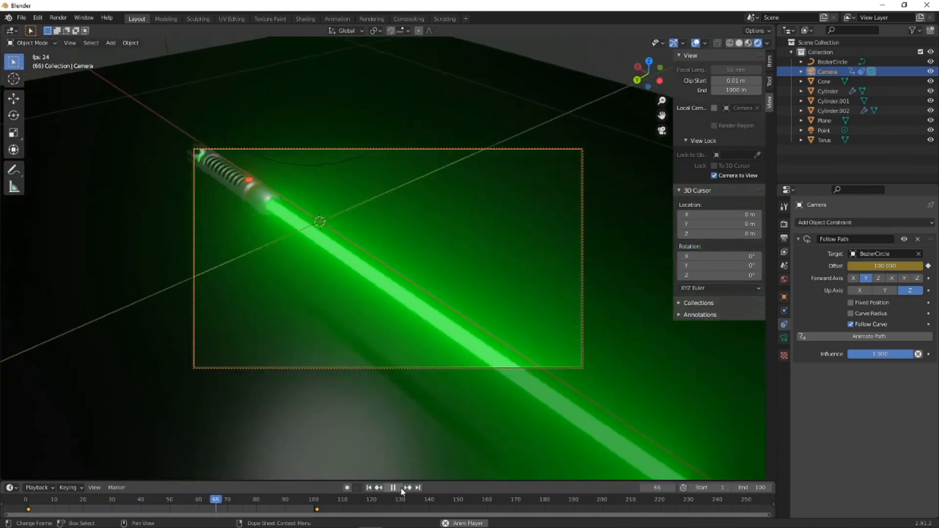
- Return the animation to frame 1 and scale the camera's Bezier circle path up by about 1.586
{"action": "left_click", "coordinate": [399, 488]}
{"action": "left_click", "coordinate": [370, 488]}
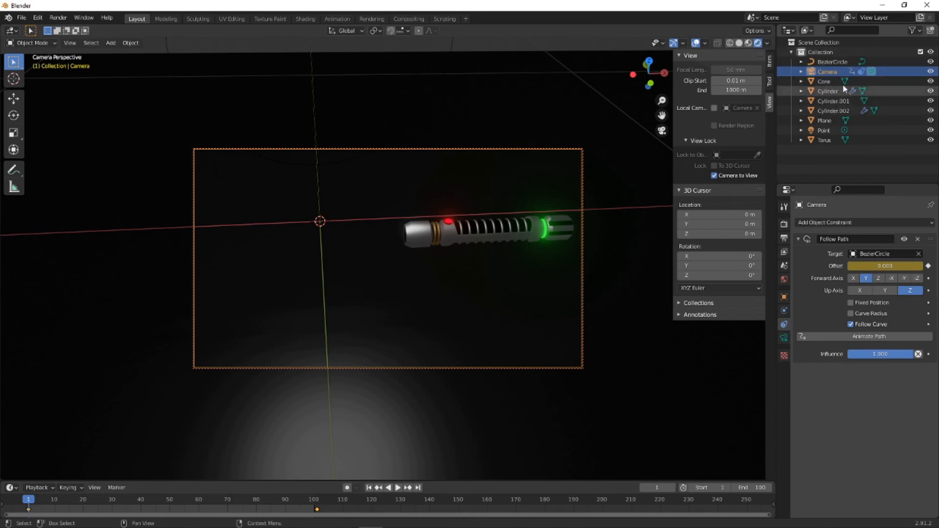
{"action": "left_click", "coordinate": [826, 60]}
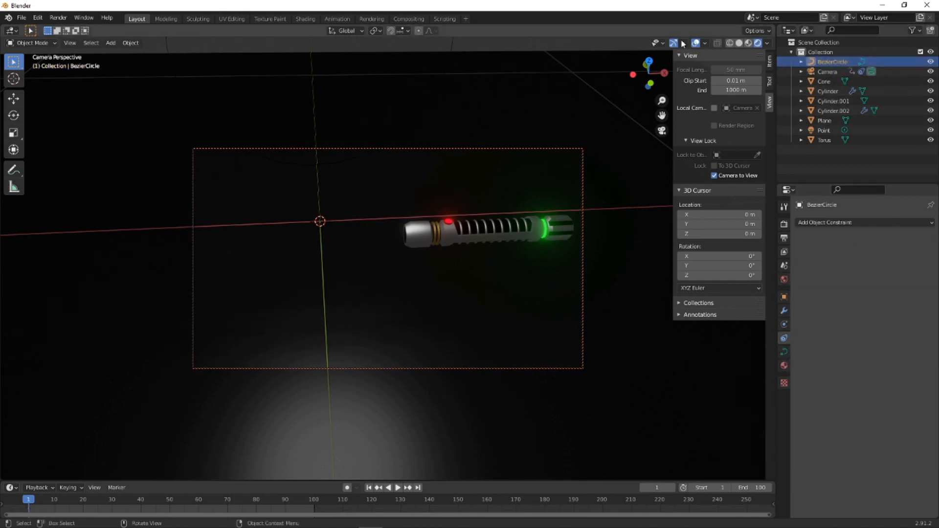
{"action": "left_click", "coordinate": [662, 130]}
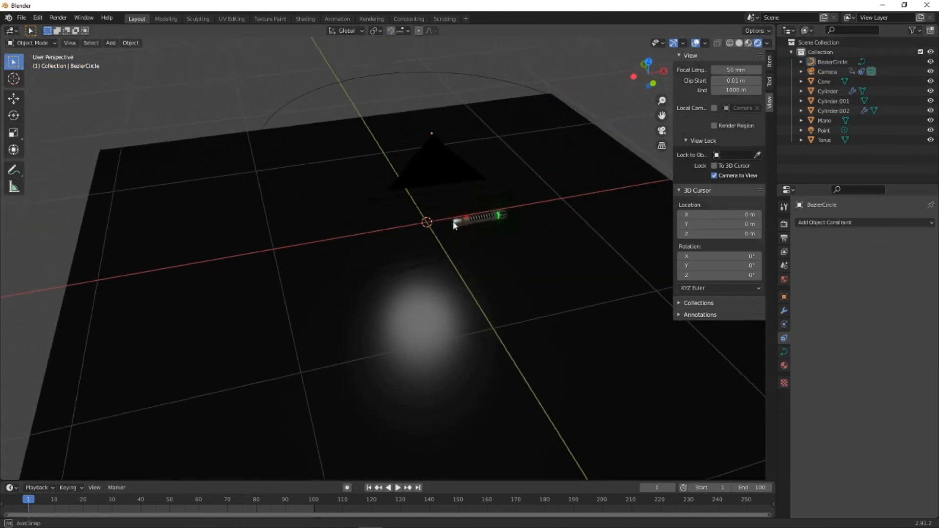
{"action": "middle_click_drag", "start_coordinate": [433, 220], "coordinate": [506, 188]}
{"action": "left_click", "coordinate": [458, 120]}
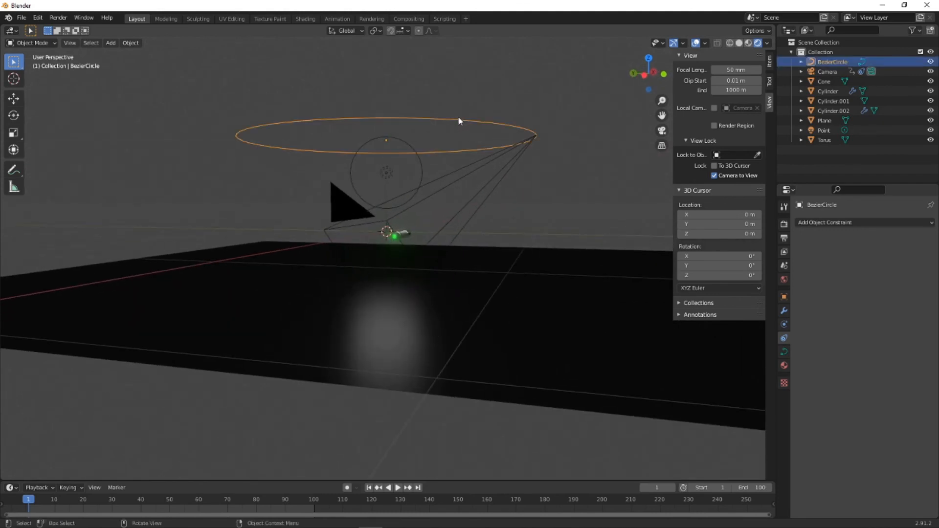
{"action": "key", "text": "s"}
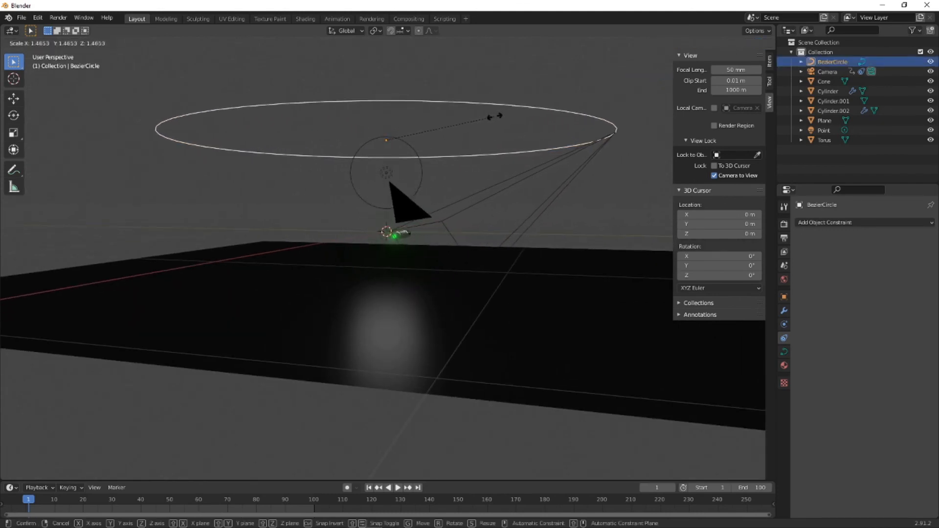
{"action": "left_click", "coordinate": [505, 120]}
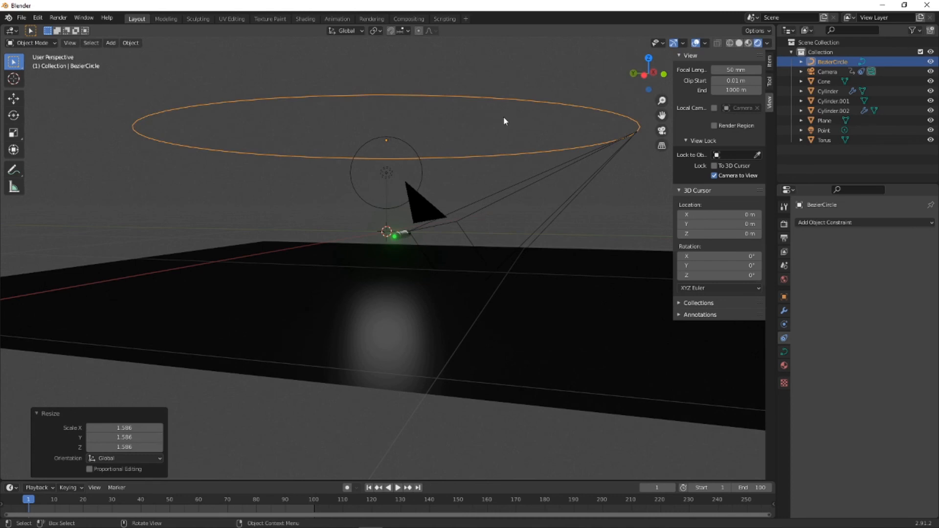
- Raise the Bezier circle path about 0.195 m along the Z axis
{"action": "key", "text": "g"}
{"action": "key", "text": "z"}
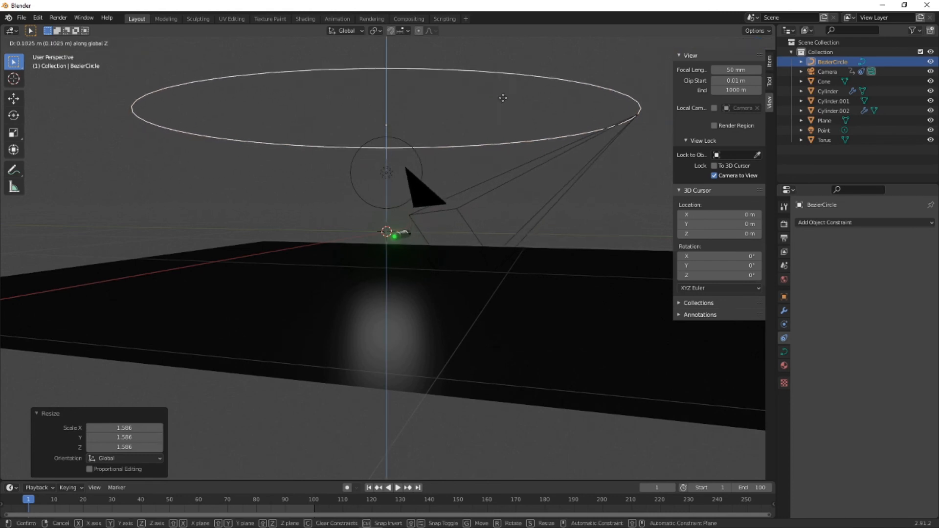
{"action": "left_click", "coordinate": [505, 92]}
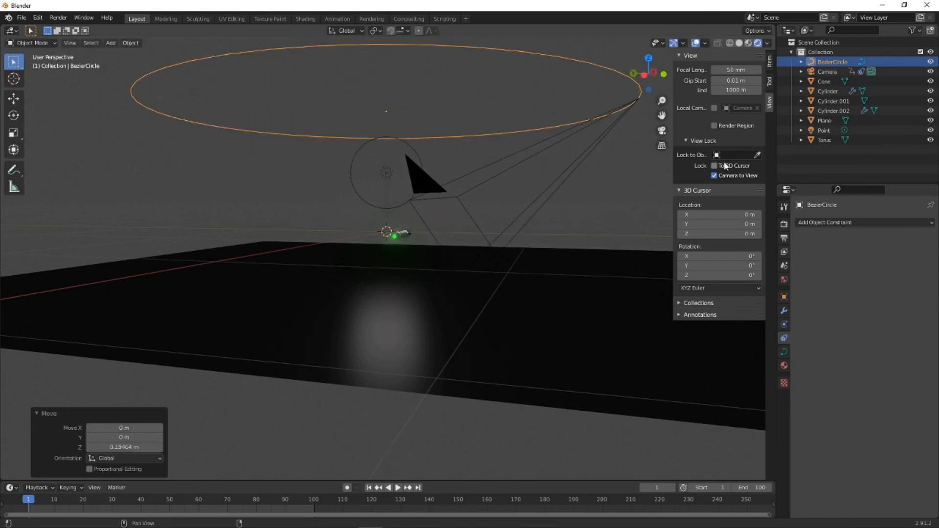
- Set the camera's X rotation to about 57.6° in camera view and play back the orbit to check the framing
{"action": "left_click", "coordinate": [661, 132]}
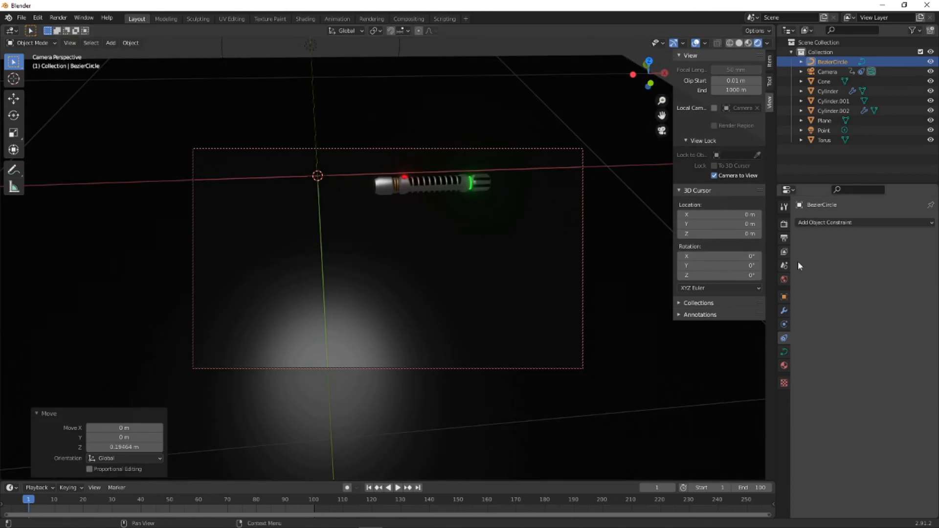
{"action": "left_click", "coordinate": [784, 296]}
{"action": "left_click", "coordinate": [825, 72]}
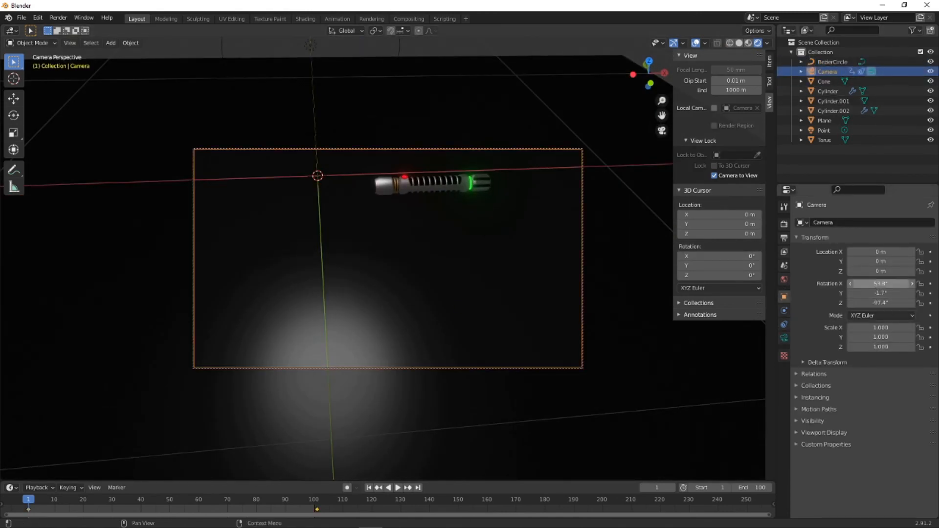
{"action": "left_click_drag", "start_coordinate": [880, 284], "coordinate": [887, 284]}
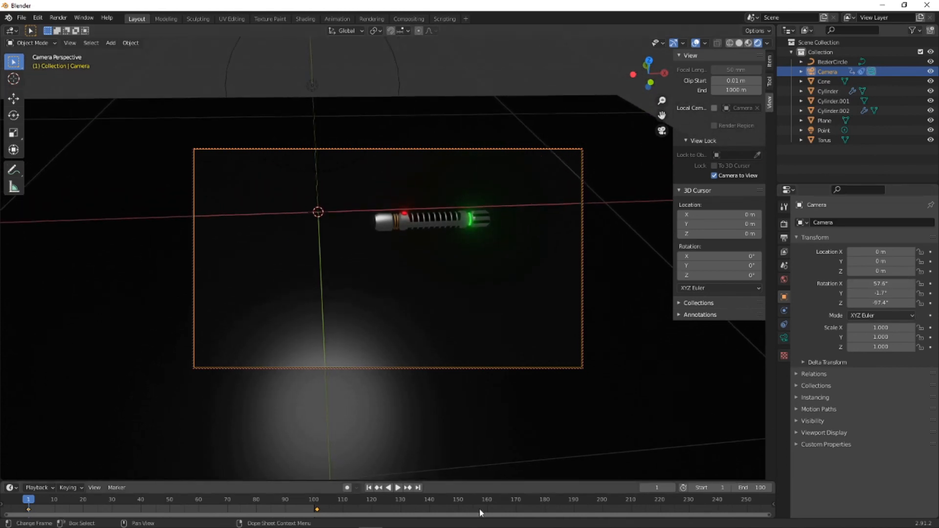
{"action": "left_click", "coordinate": [398, 488]}
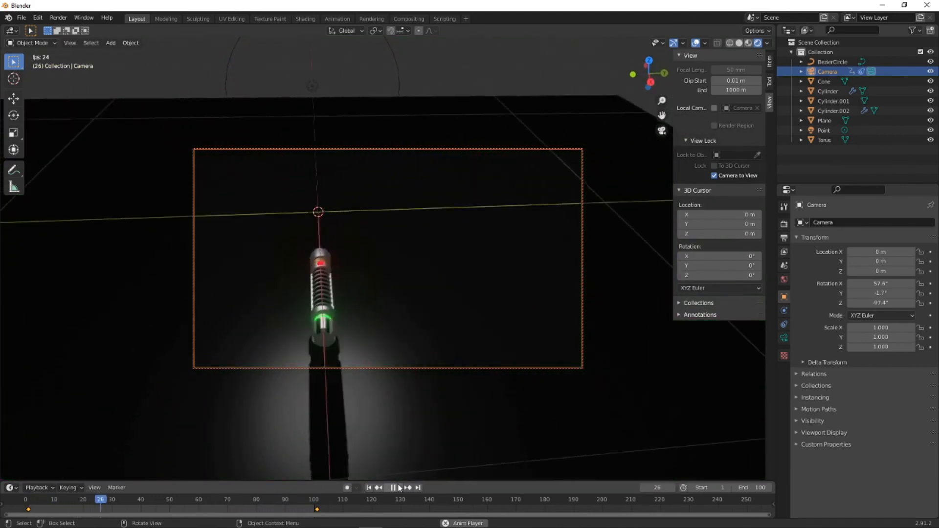
{"action": "key", "text": "space"}
- Set the camera's Y rotation to 0°
{"action": "left_click", "coordinate": [880, 292]}
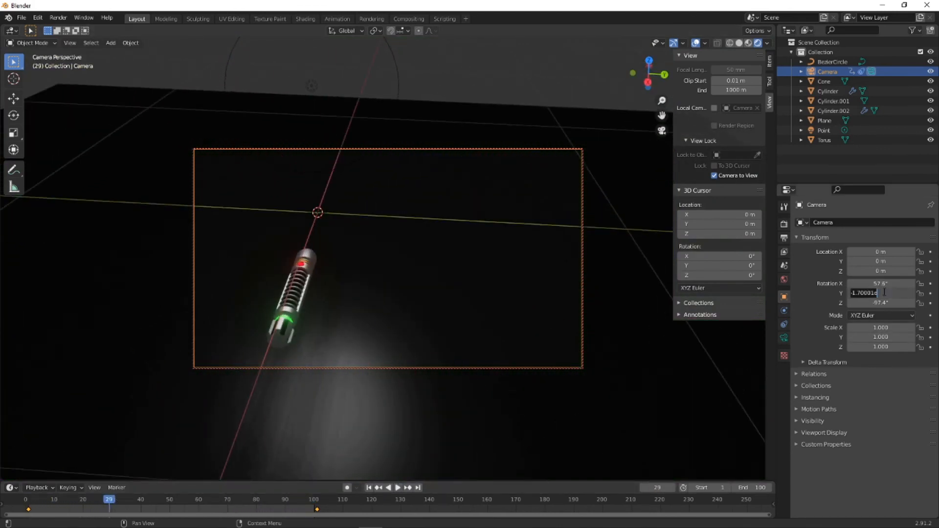
{"action": "type", "text": "0"}
{"action": "key", "text": "Return"}
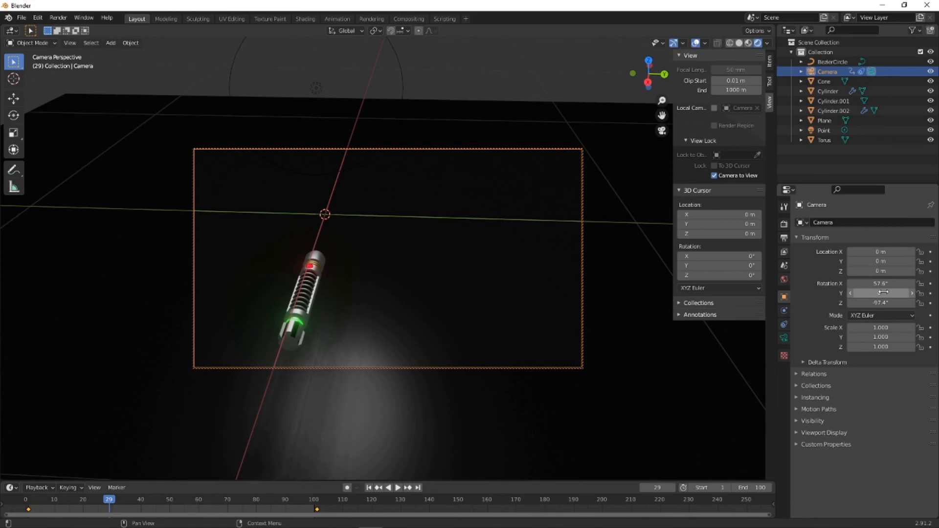
- Try a Z rotation of 90° on the camera
{"action": "left_click", "coordinate": [885, 303]}
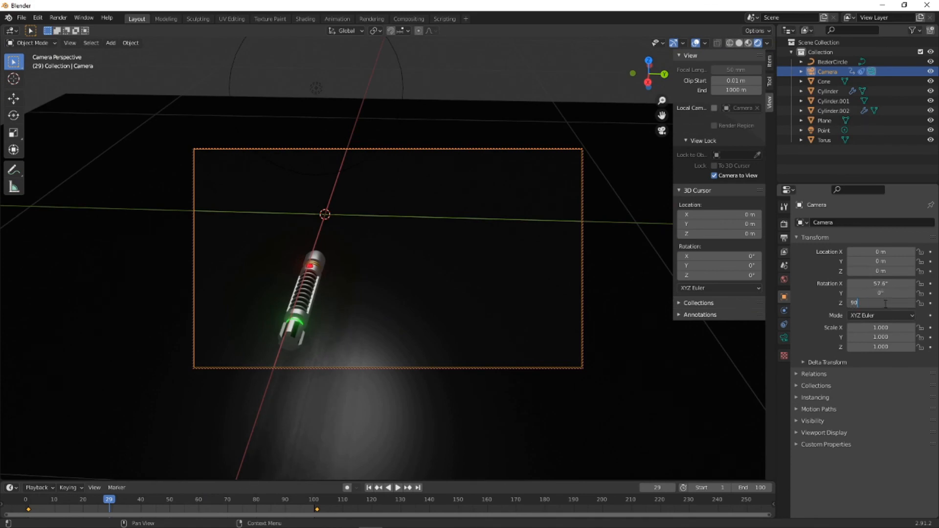
{"action": "type", "text": "90"}
{"action": "key", "text": "Return"}
- Set the camera's Z rotation to -90° and play back the orbit animation
{"action": "left_click", "coordinate": [884, 303]}
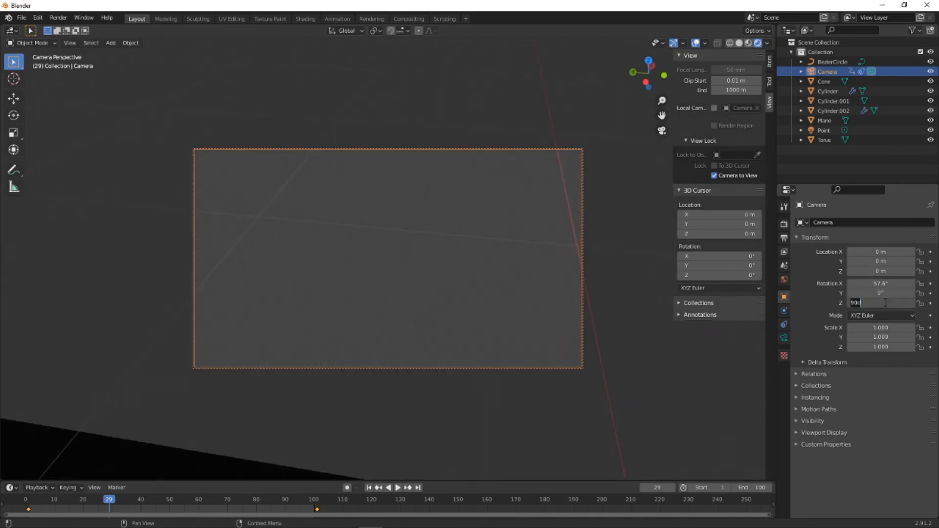
{"action": "type", "text": "-90"}
{"action": "key", "text": "Return"}
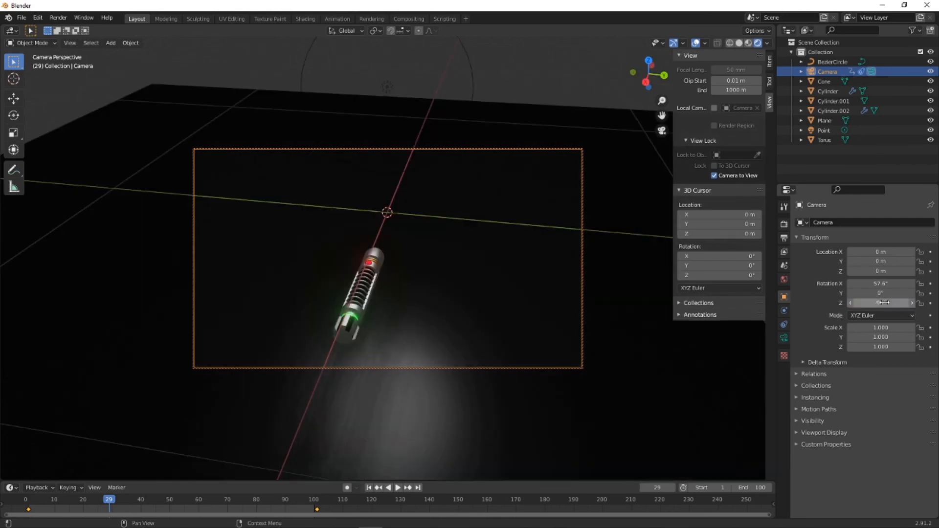
{"action": "left_click", "coordinate": [397, 487]}
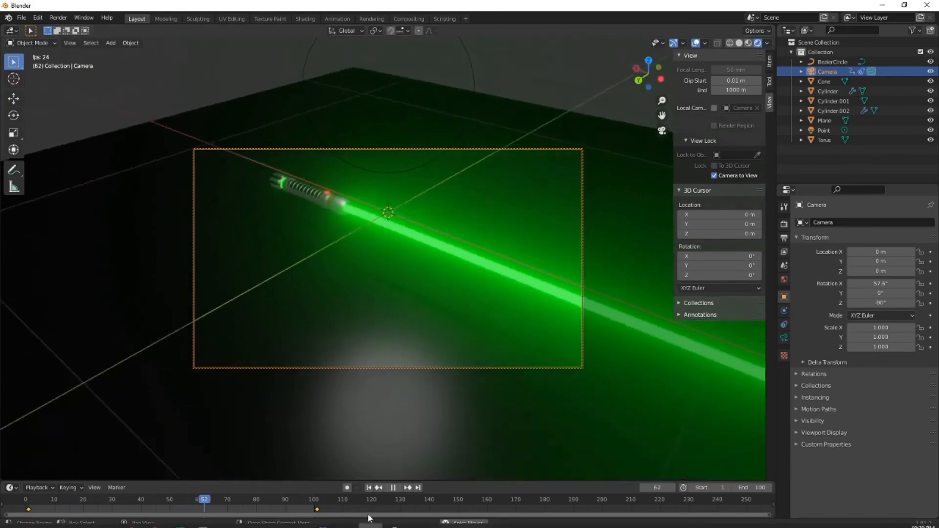
{"action": "left_click", "coordinate": [393, 487]}
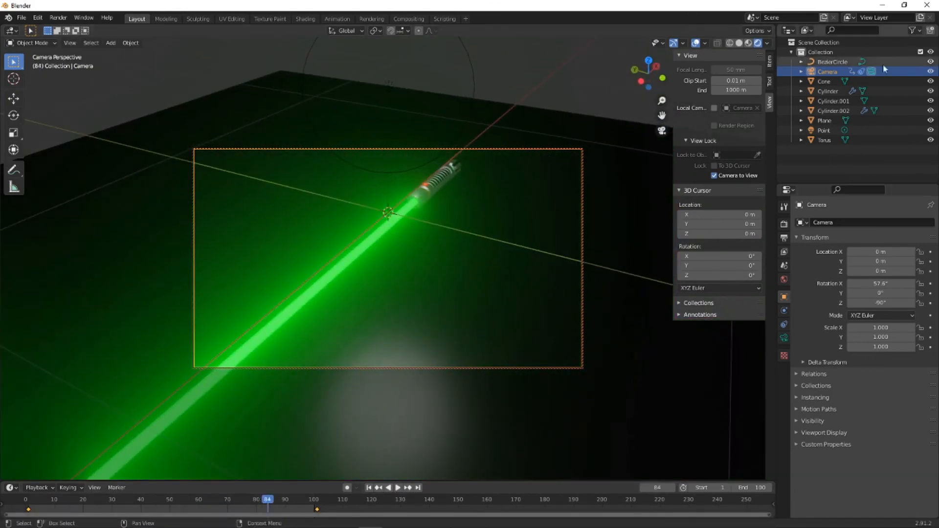
- Switch the scene's render engine to Cycles
{"action": "left_click", "coordinate": [784, 224]}
{"action": "left_click", "coordinate": [851, 223]}
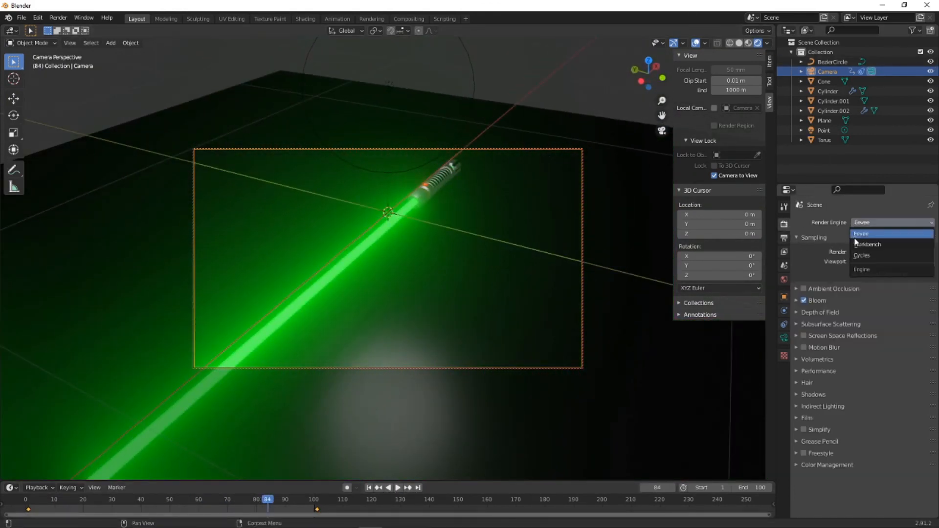
{"action": "left_click", "coordinate": [867, 247]}
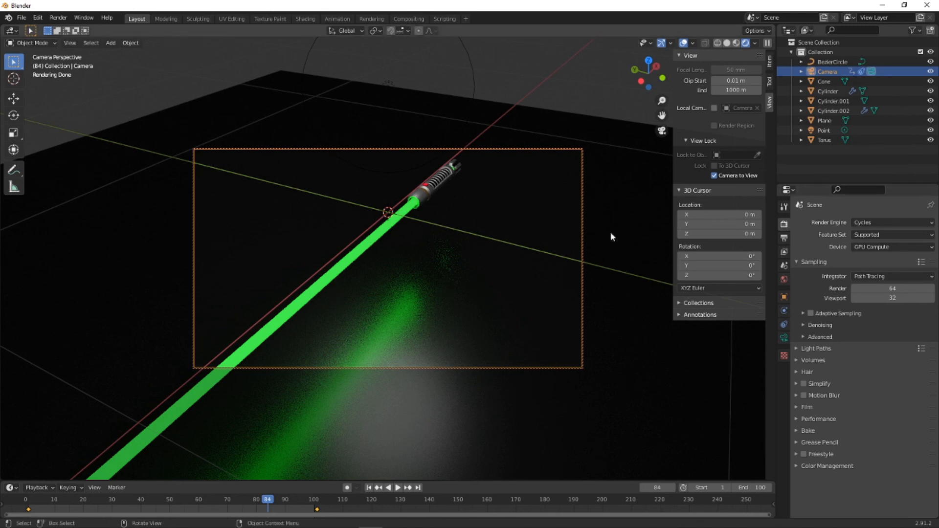
- Inspect the Cycles-rendered lightsaber and its floor reflection up close, and play back the orbit through the camera
{"action": "left_click", "coordinate": [662, 131]}
{"action": "middle_click_drag", "start_coordinate": [517, 185], "coordinate": [355, 238]}
{"action": "scroll", "coordinate": [358, 236], "scroll_direction": "up", "scroll_amount": 8}
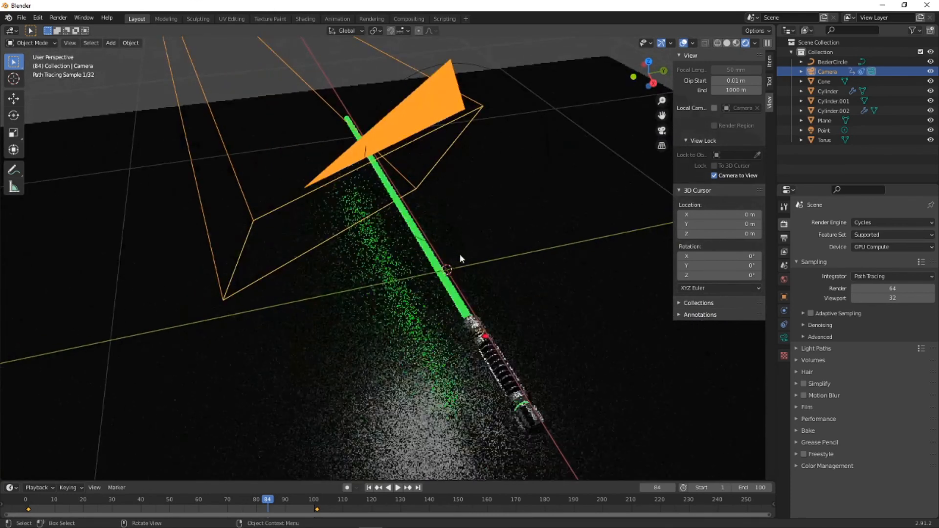
{"action": "middle_click_drag", "start_coordinate": [468, 261], "coordinate": [465, 257]}
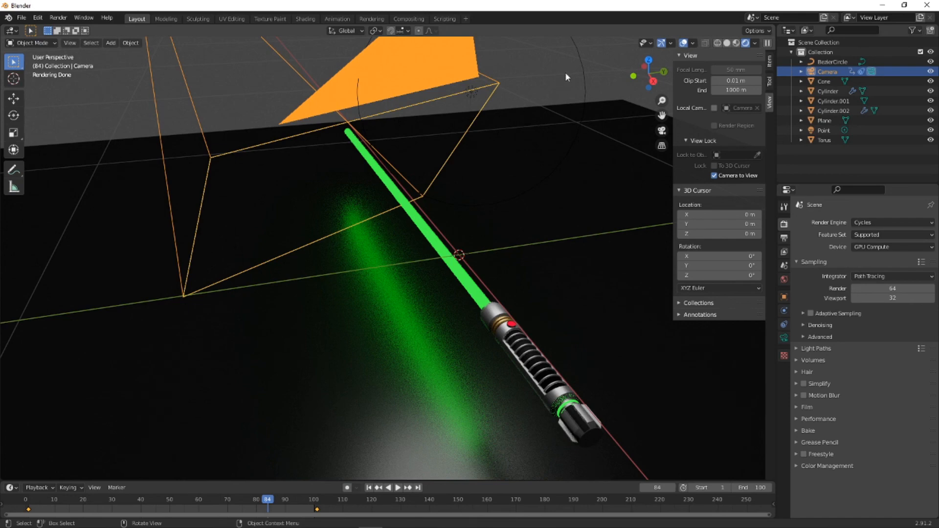
{"action": "left_click", "coordinate": [661, 130]}
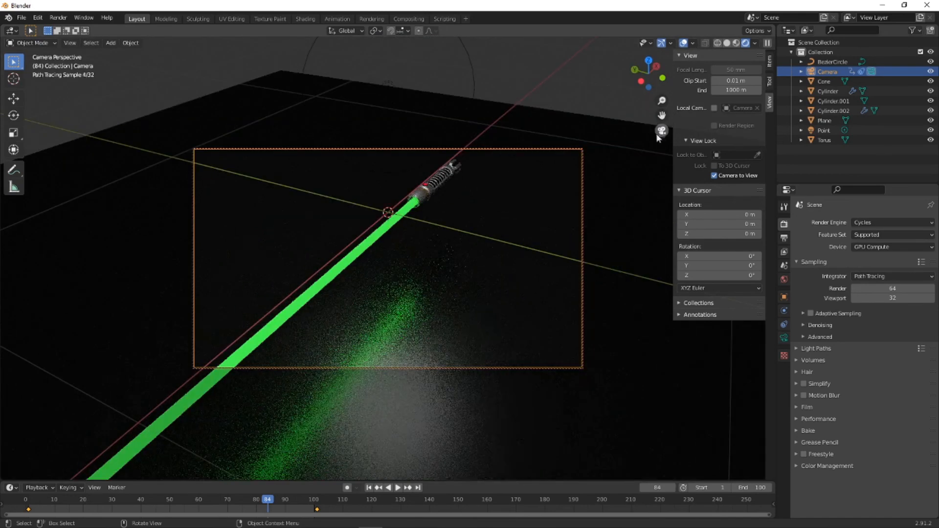
{"action": "left_click", "coordinate": [398, 488]}
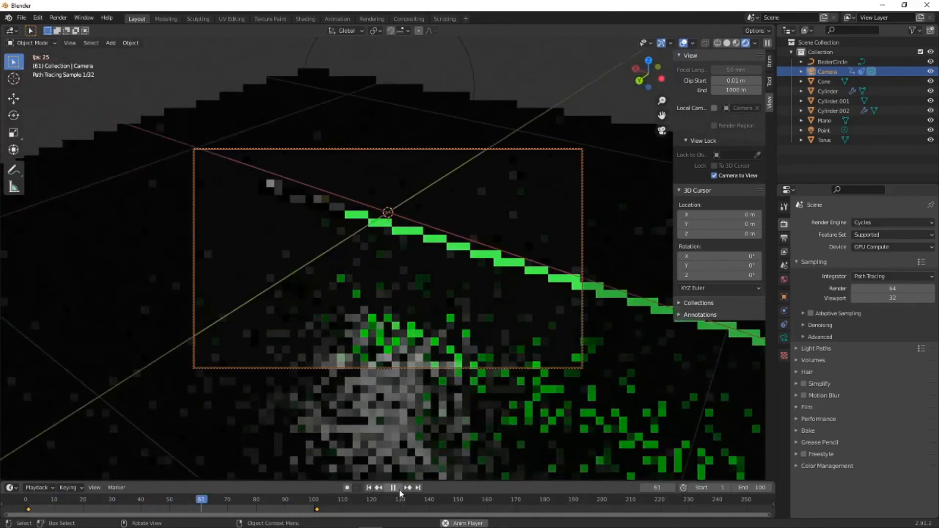
{"action": "left_click", "coordinate": [399, 489]}
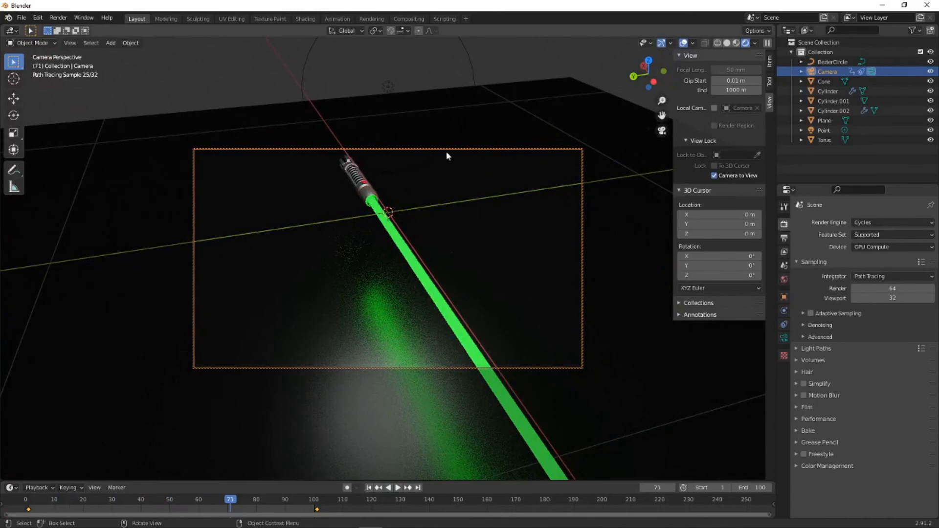